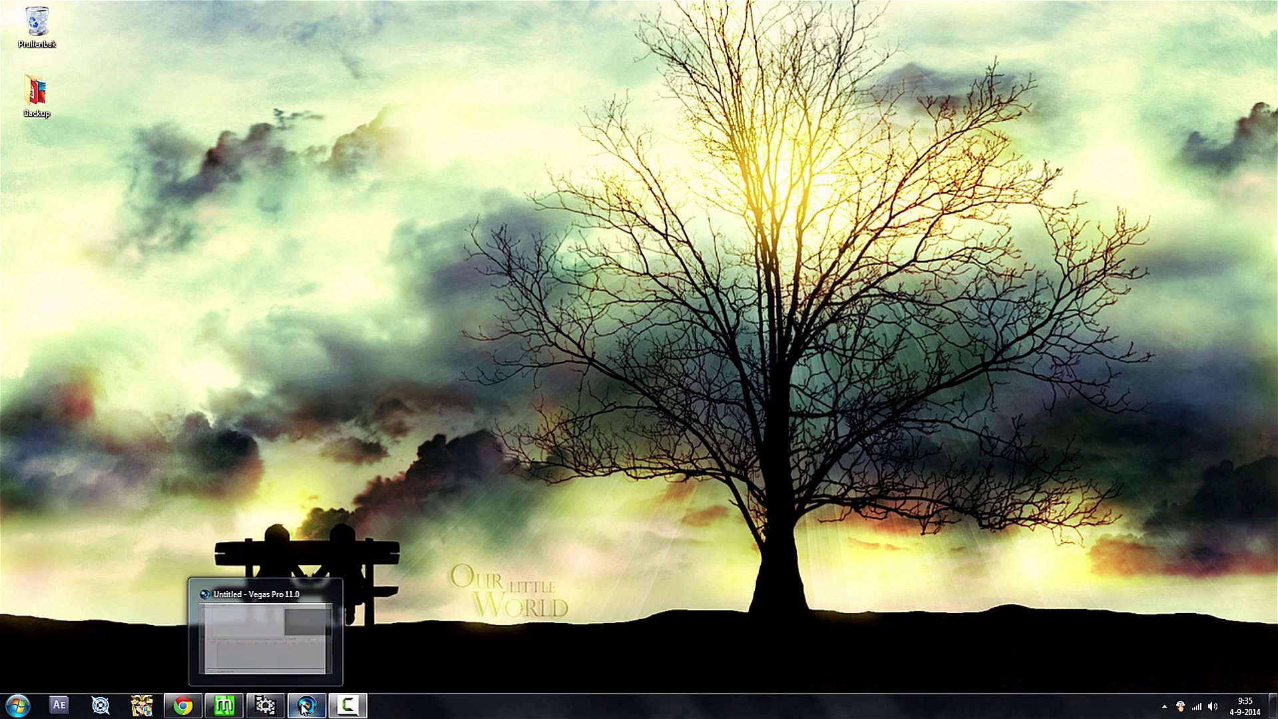
- Switch to Chrome and open the AviSynth 2.6.0 page on free-codecs.com from the search results, down to its download link
{"action": "mouse_move", "coordinate": [303, 709]}
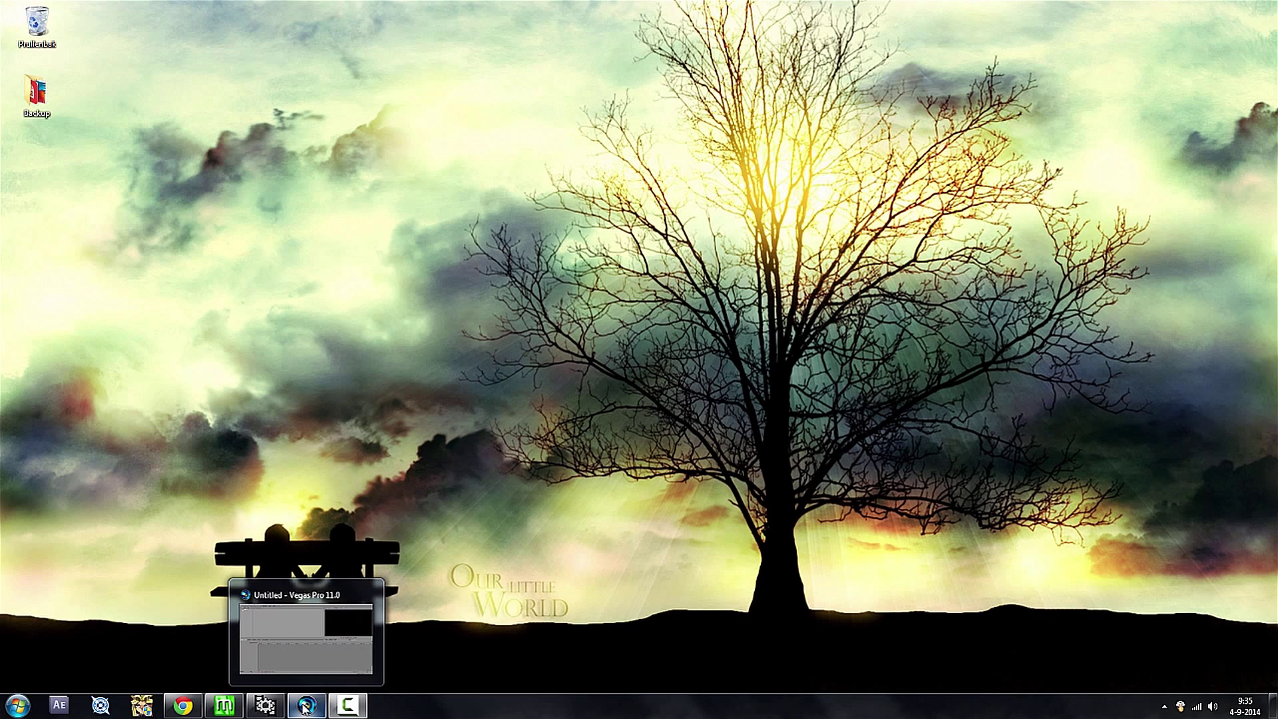
{"action": "mouse_move", "coordinate": [187, 713]}
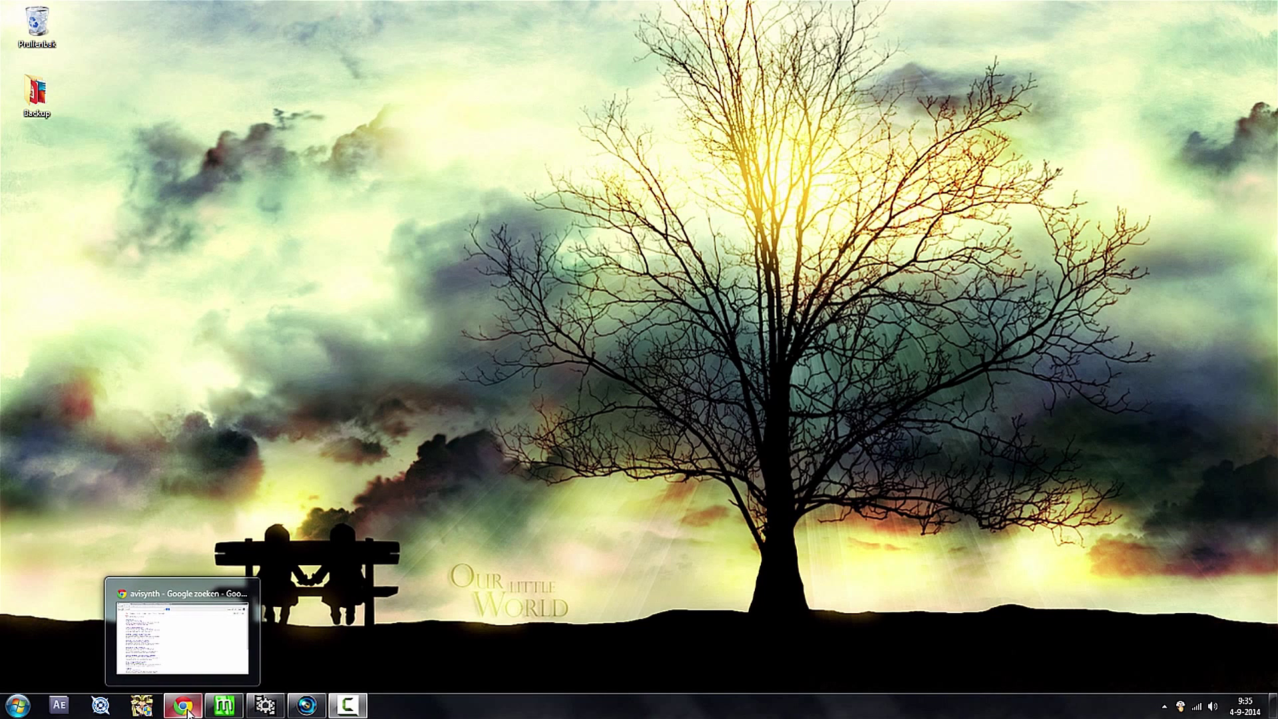
{"action": "left_click", "coordinate": [186, 709]}
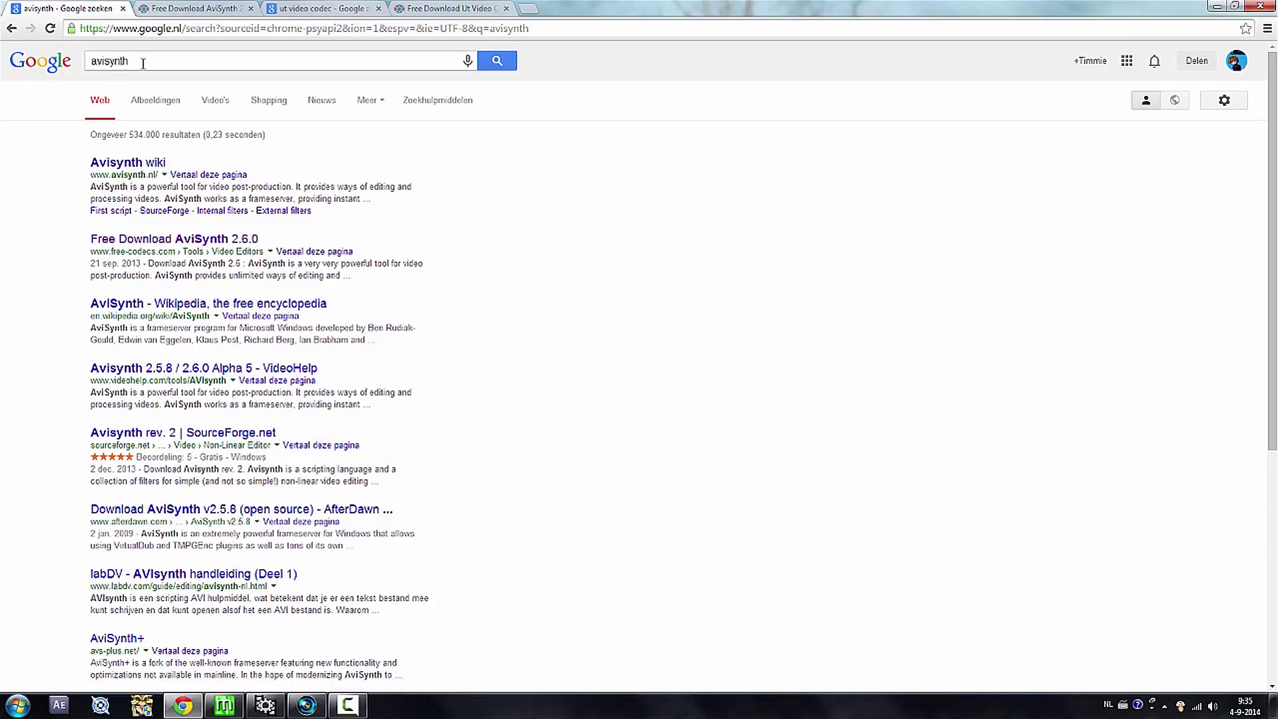
{"action": "left_click", "coordinate": [199, 244]}
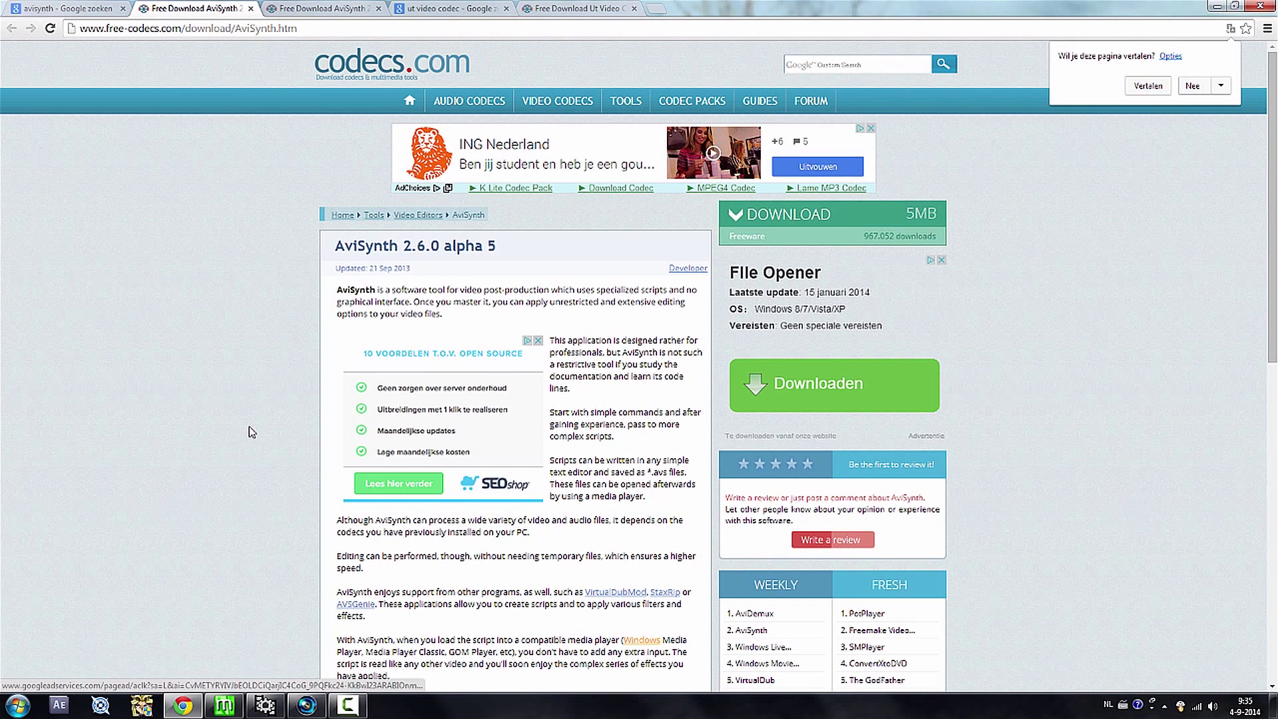
{"action": "scroll", "coordinate": [526, 459], "scroll_direction": "down", "scroll_amount": 10}
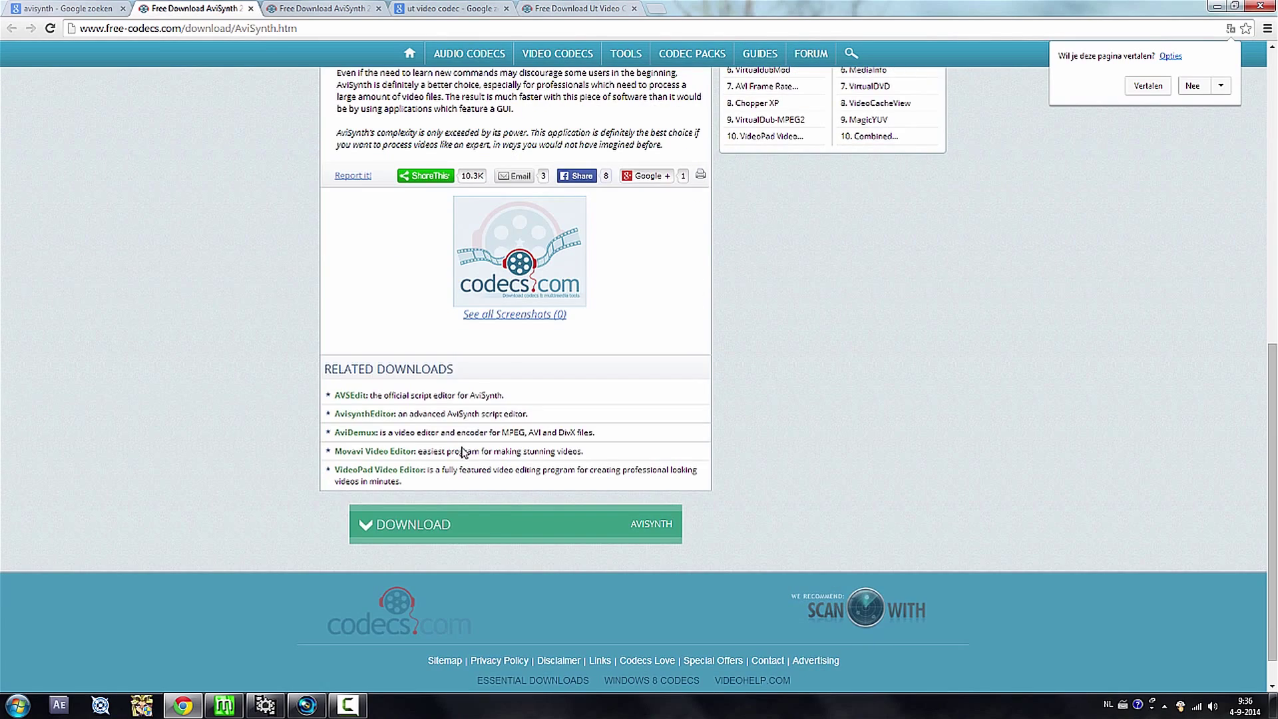
- Search the computer's programs and files for "avisynth", then clear the search and close it
{"action": "left_click", "coordinate": [18, 706]}
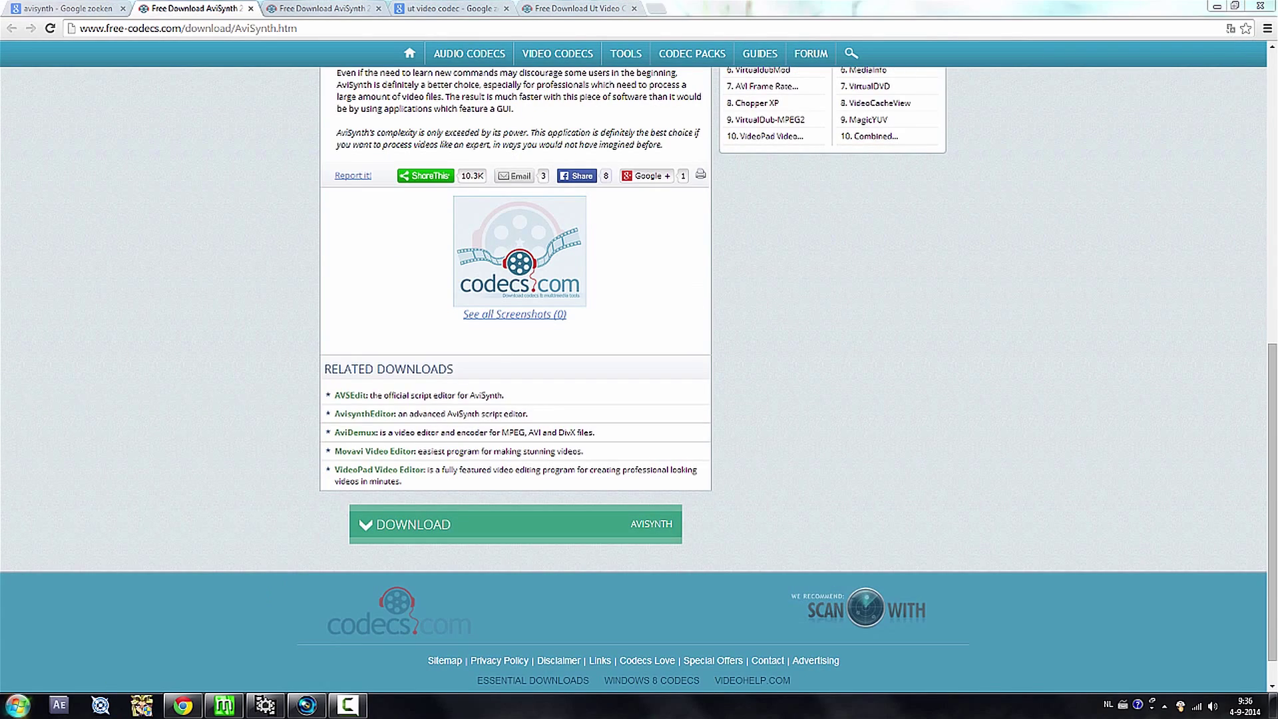
{"action": "left_click", "coordinate": [67, 669]}
{"action": "type", "text": "av"}
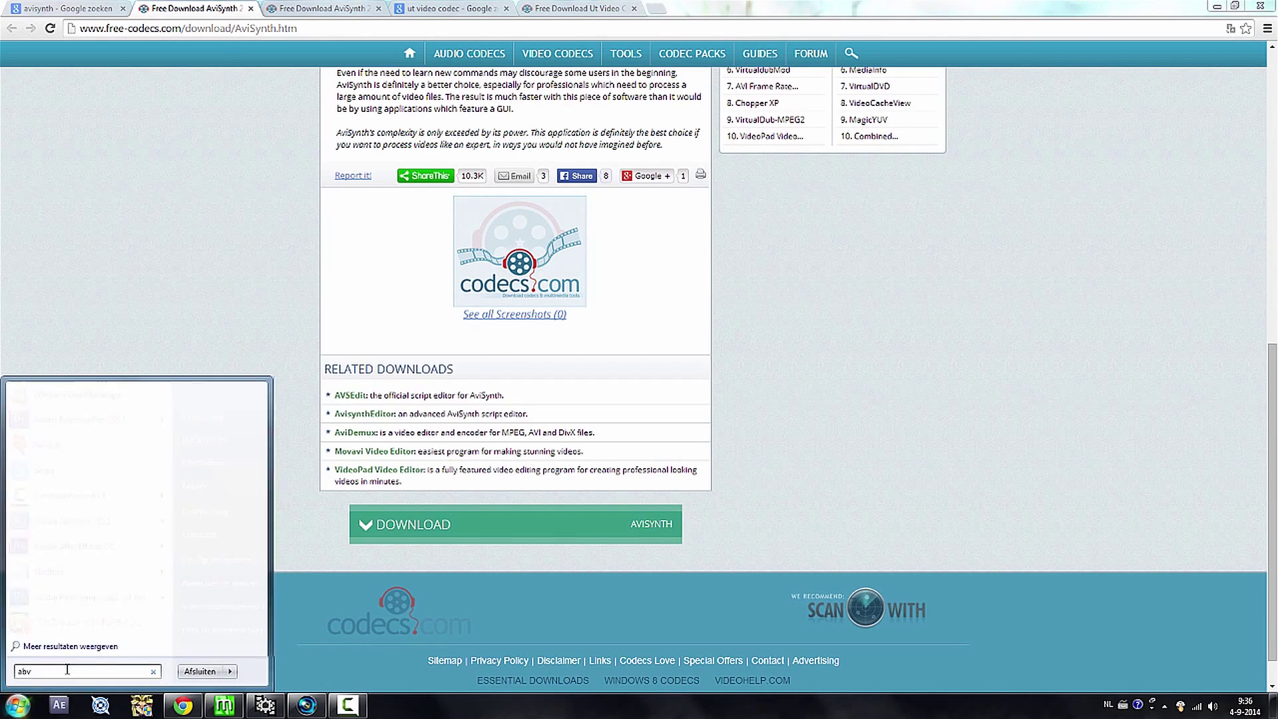
{"action": "type", "text": "isynth"}
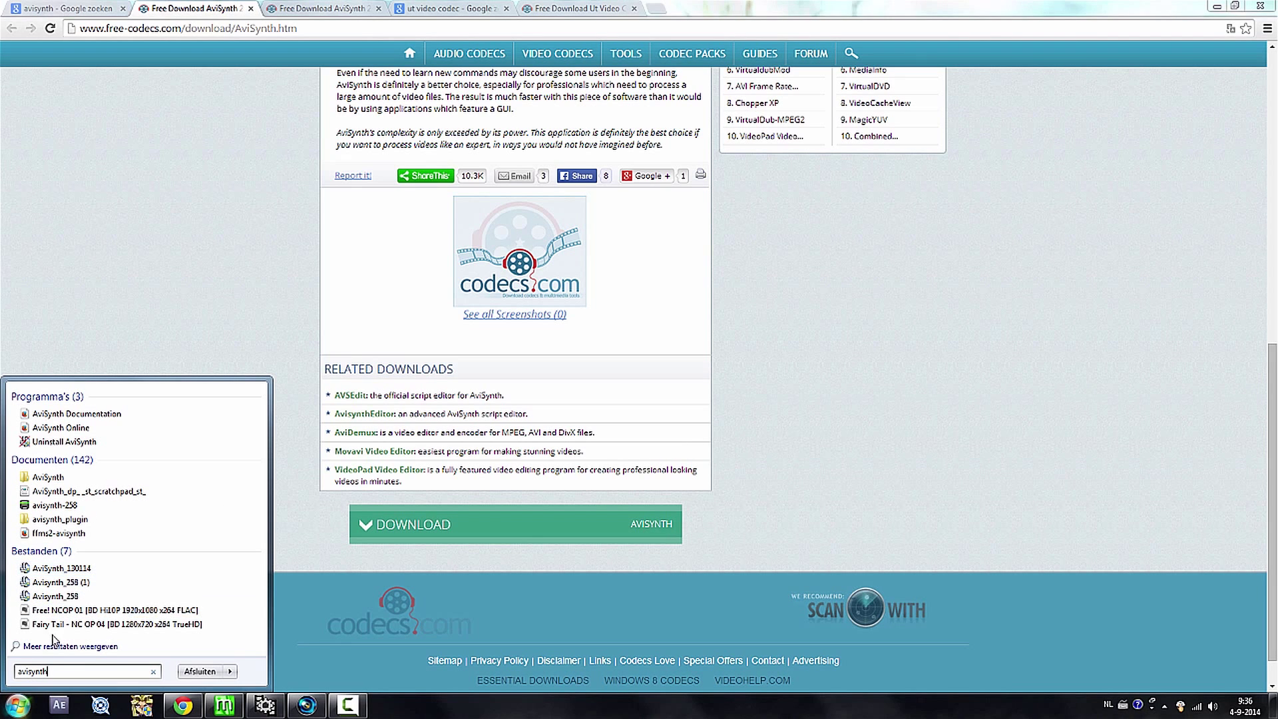
{"action": "left_click_drag", "start_coordinate": [52, 672], "coordinate": [4, 677]}
{"action": "key", "text": "BackSpace"}
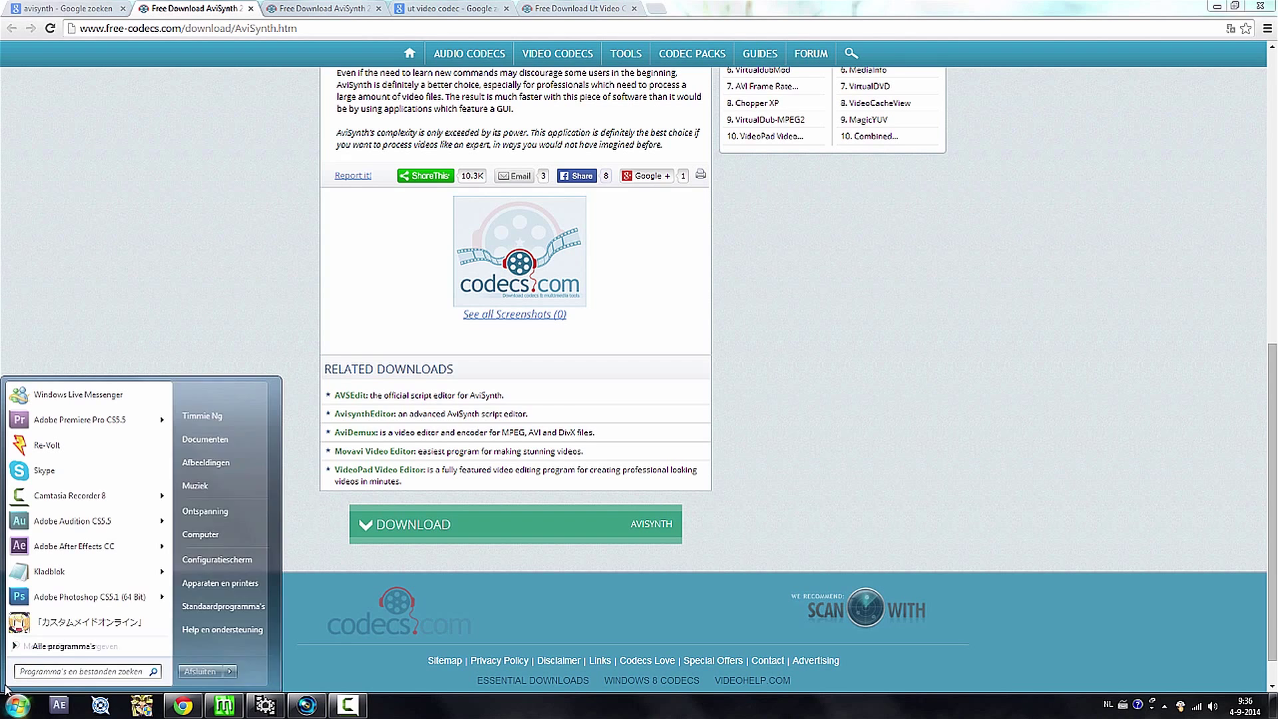
{"action": "left_click", "coordinate": [18, 706]}
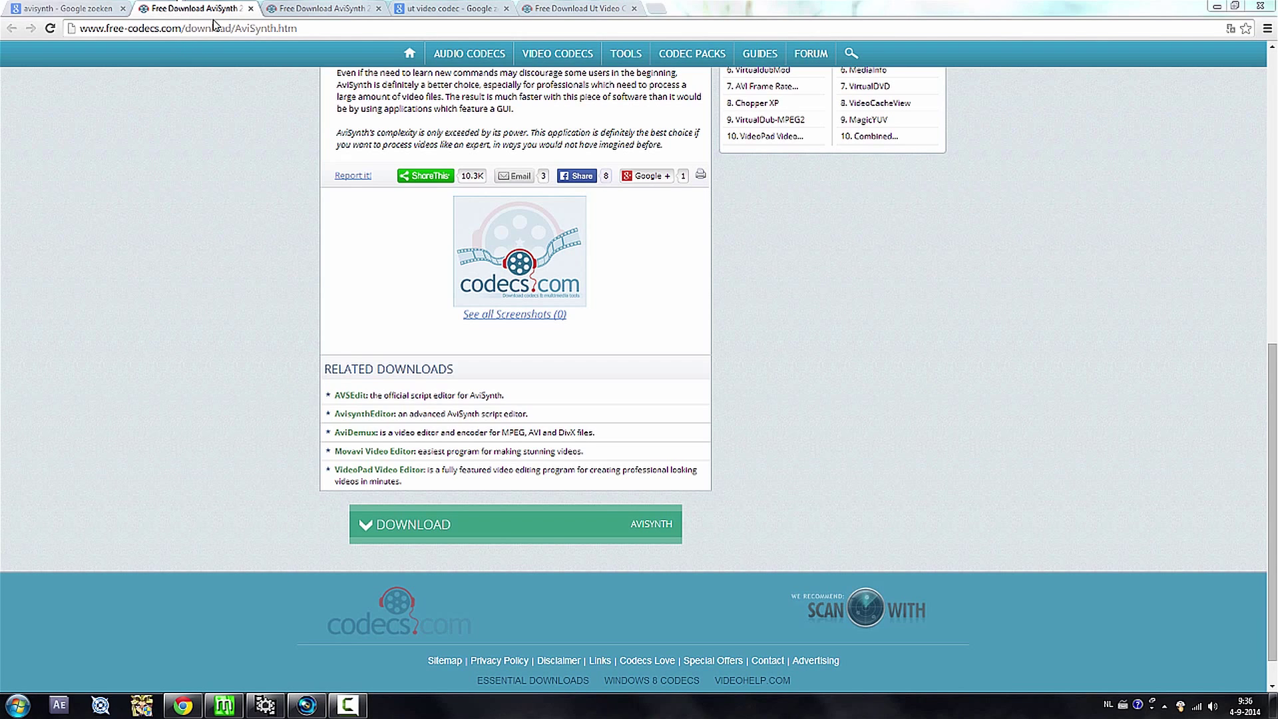
- Open the Ut Video Codec Suite 14.2 page on free-codecs.com, go to its download link, and minimize the browser
{"action": "left_click", "coordinate": [433, 9]}
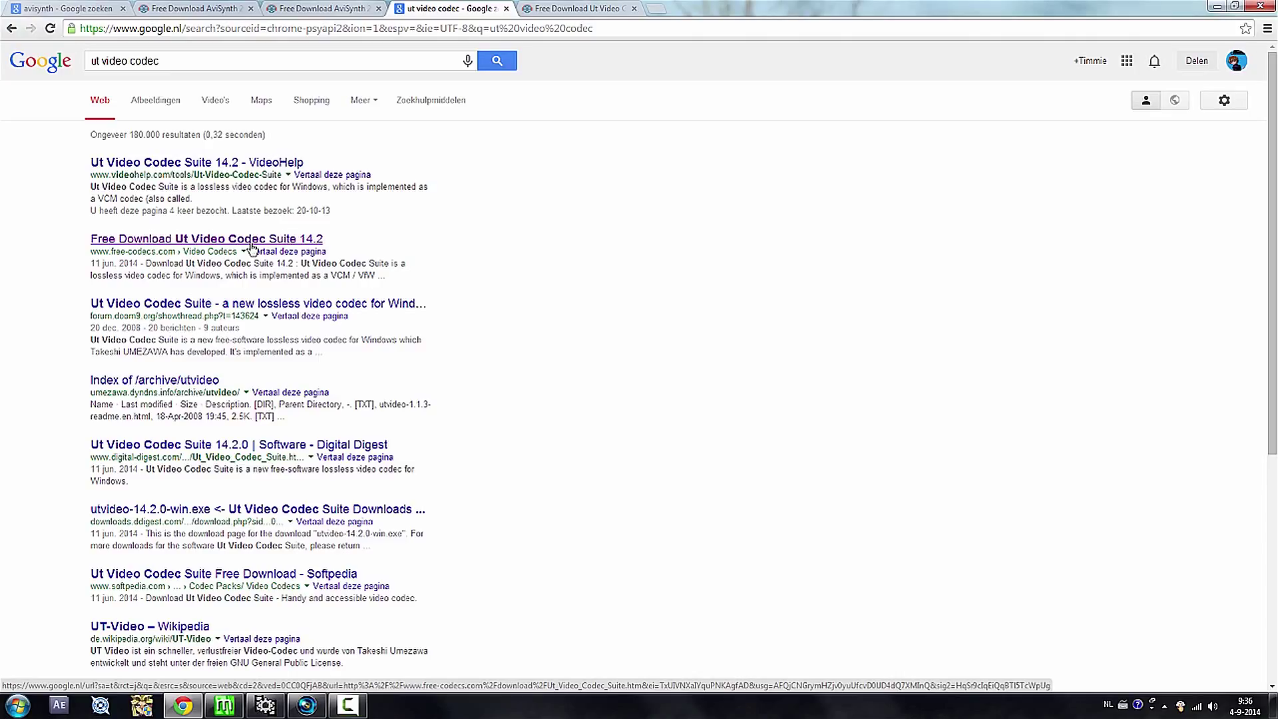
{"action": "left_click", "coordinate": [251, 241]}
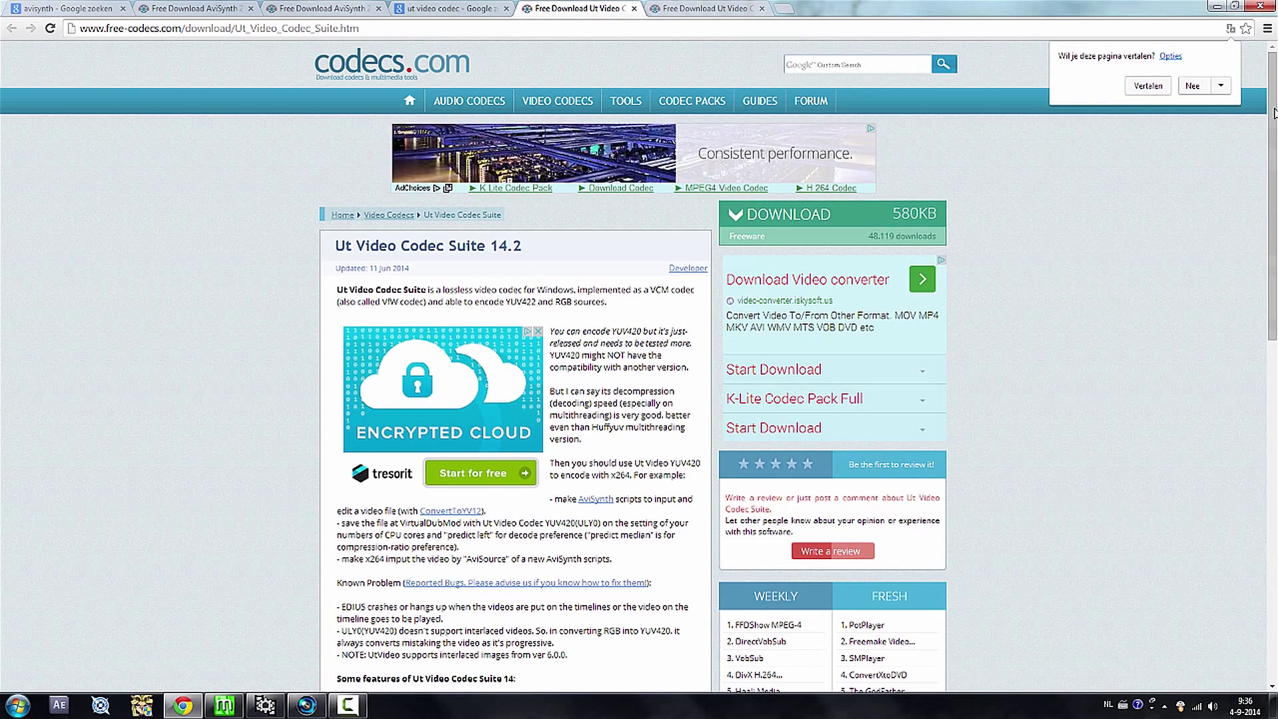
{"action": "left_click", "coordinate": [1192, 86]}
{"action": "scroll", "coordinate": [361, 364], "scroll_direction": "down", "scroll_amount": 10}
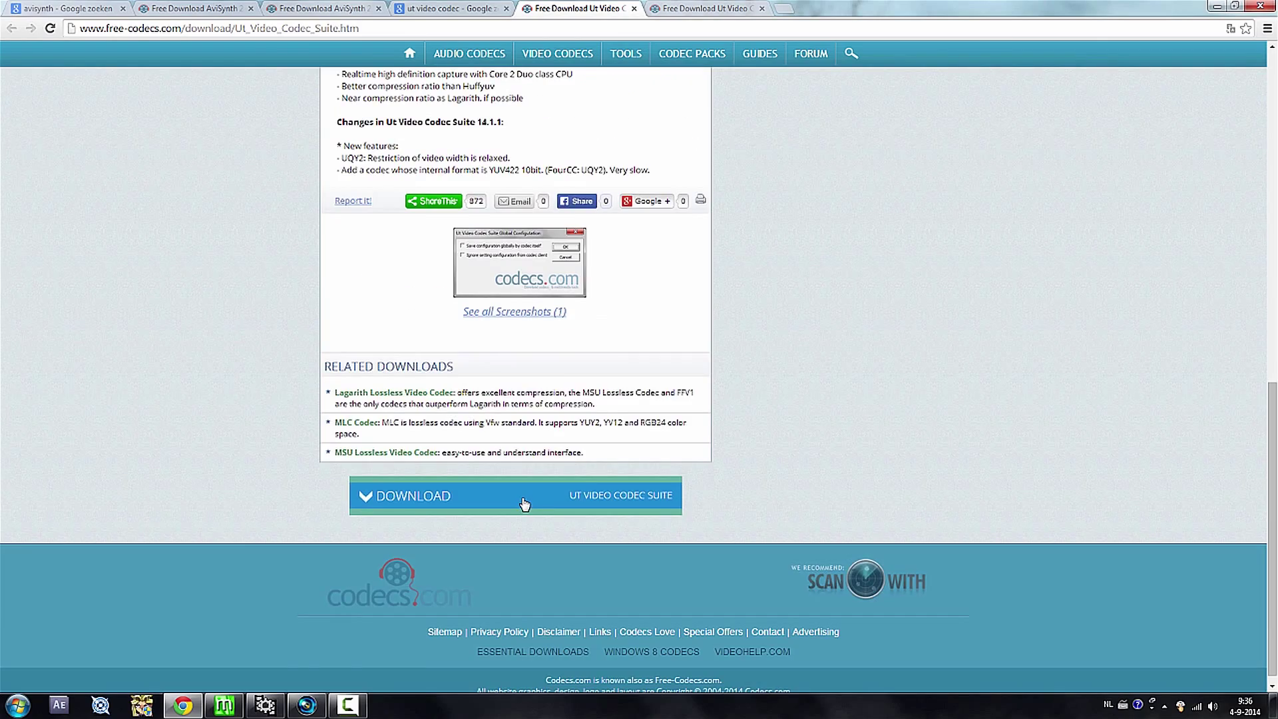
{"action": "left_click", "coordinate": [525, 504]}
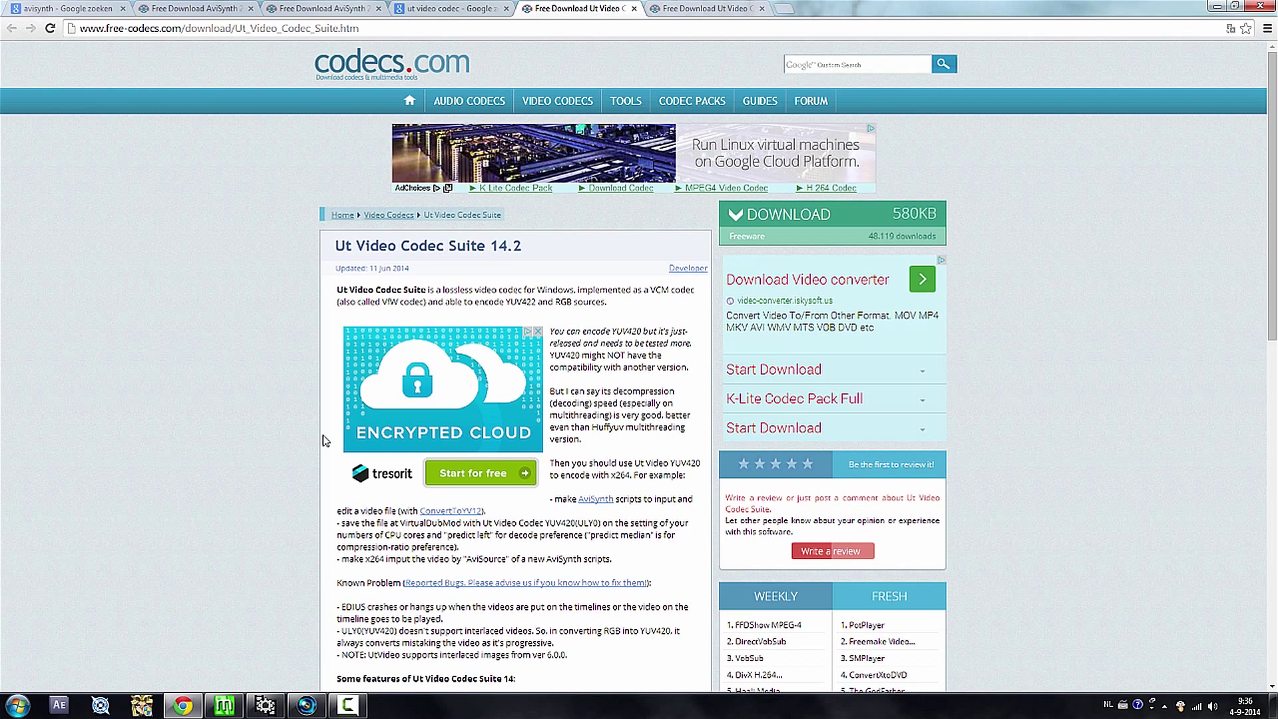
{"action": "left_click", "coordinate": [1217, 12]}
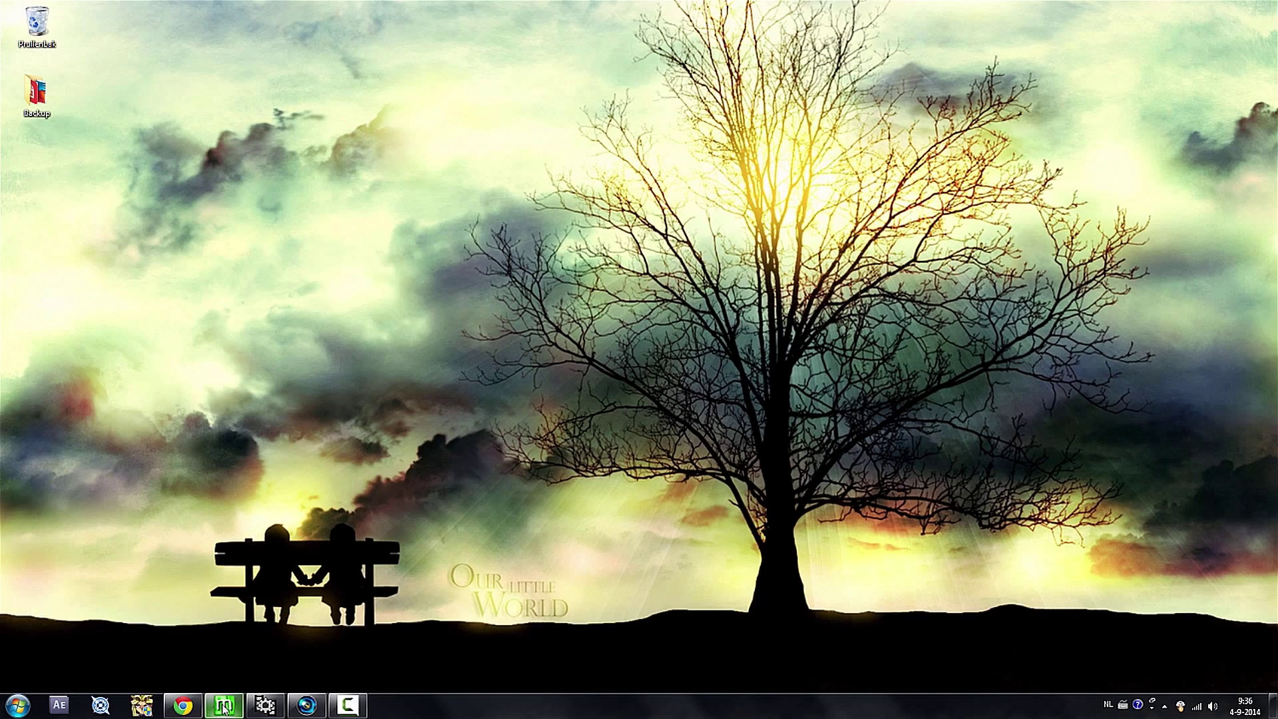
- Switch to MeGUI and browse for an input file in D:\AMV Tutorial Lesson 2 Project Settings Source + Export, listing files with their details
{"action": "left_click", "coordinate": [224, 704]}
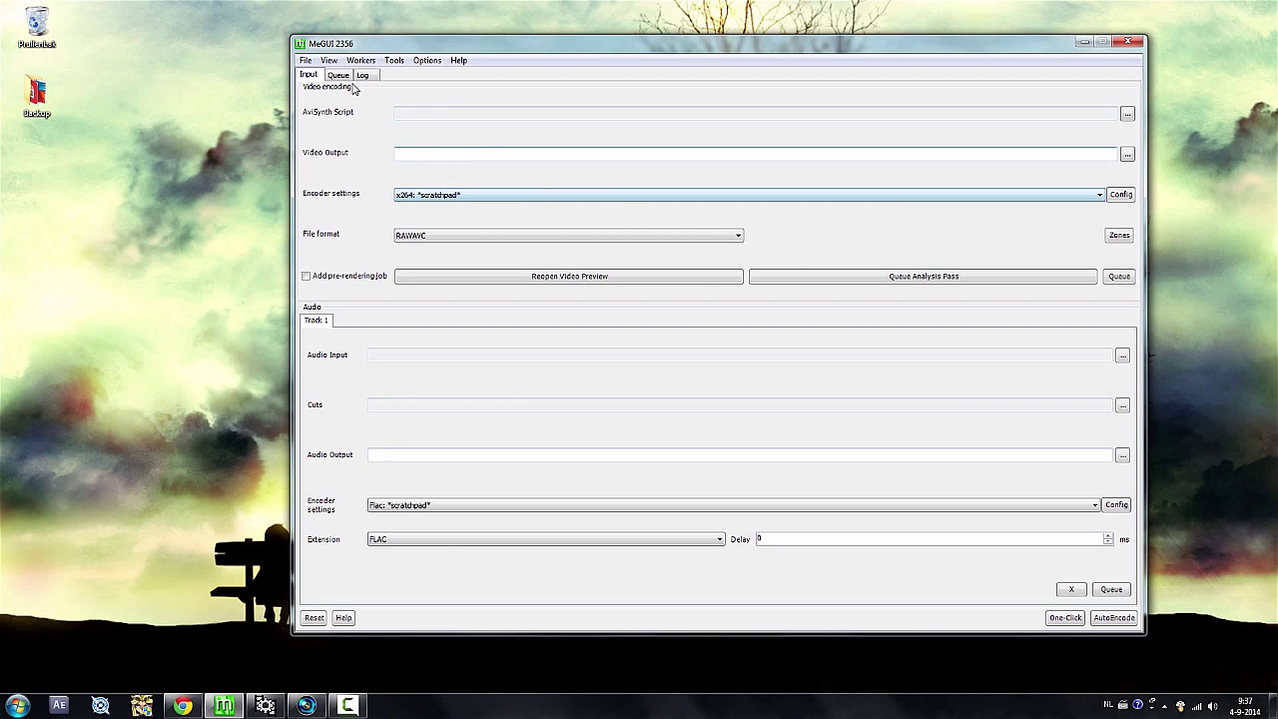
{"action": "left_click", "coordinate": [305, 60]}
{"action": "left_click", "coordinate": [335, 79]}
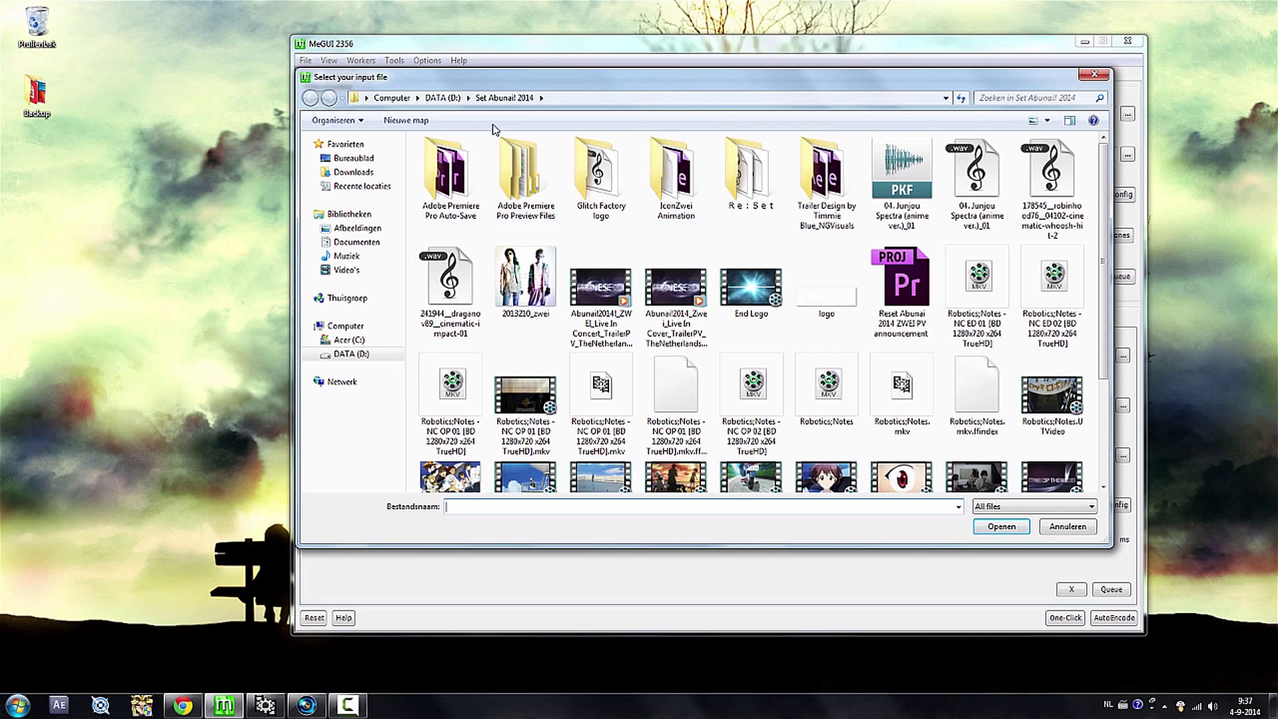
{"action": "left_click", "coordinate": [443, 98]}
{"action": "double_click", "coordinate": [579, 216]}
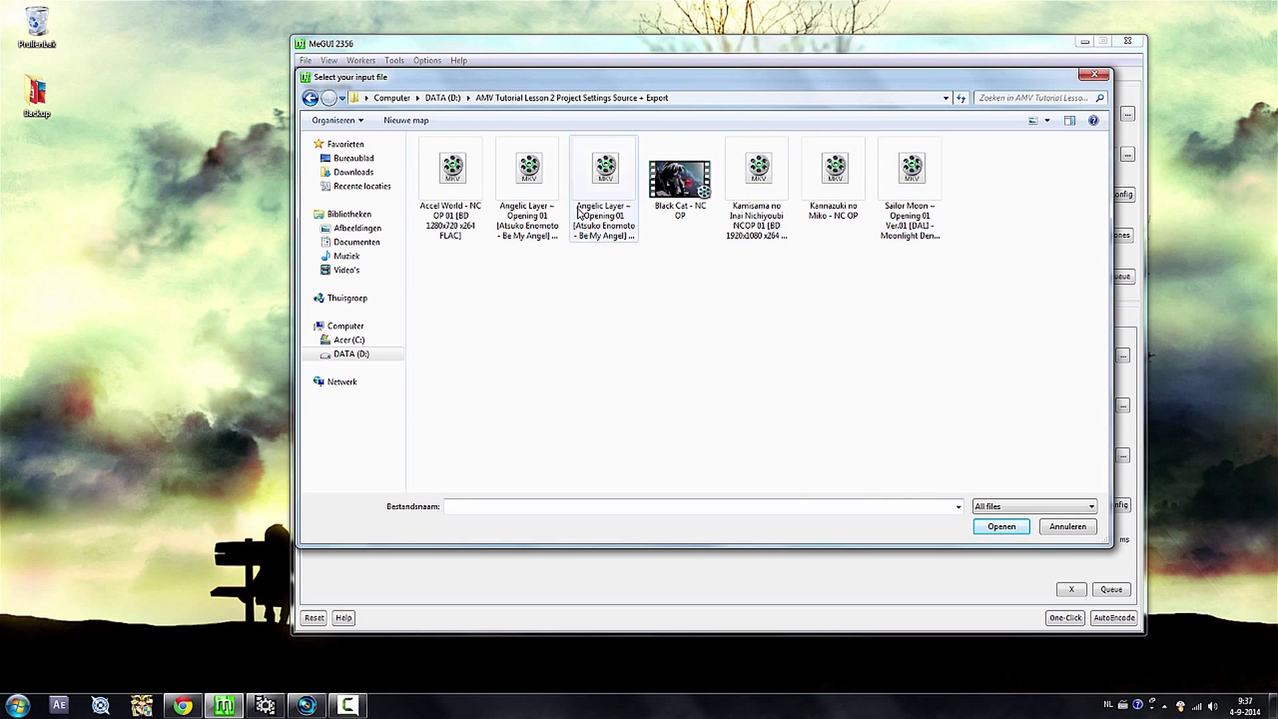
{"action": "left_click", "coordinate": [1047, 121]}
{"action": "left_click", "coordinate": [1108, 251]}
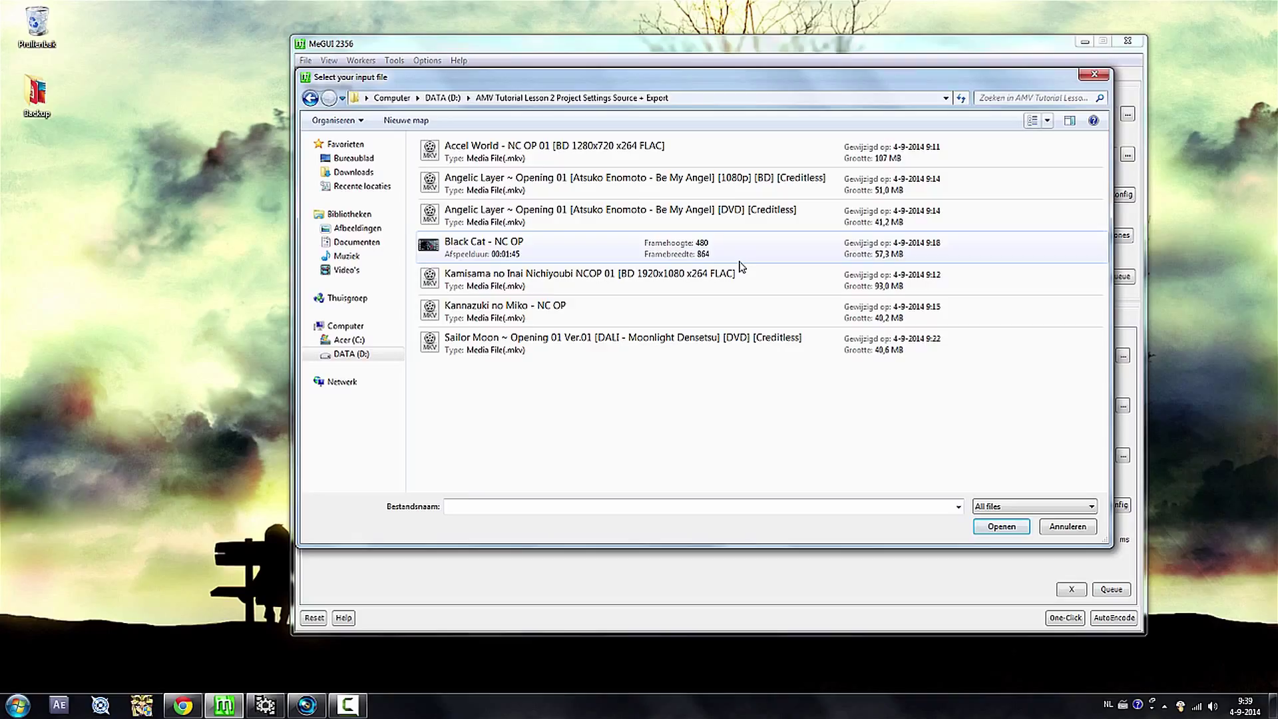
- Open "Kamisama no Inai Nichiyoubi NCOP 01 [BD 1920x1080 x264 FLAC]" and queue its FFMSIndex job with No Audio
{"action": "left_click", "coordinate": [743, 283]}
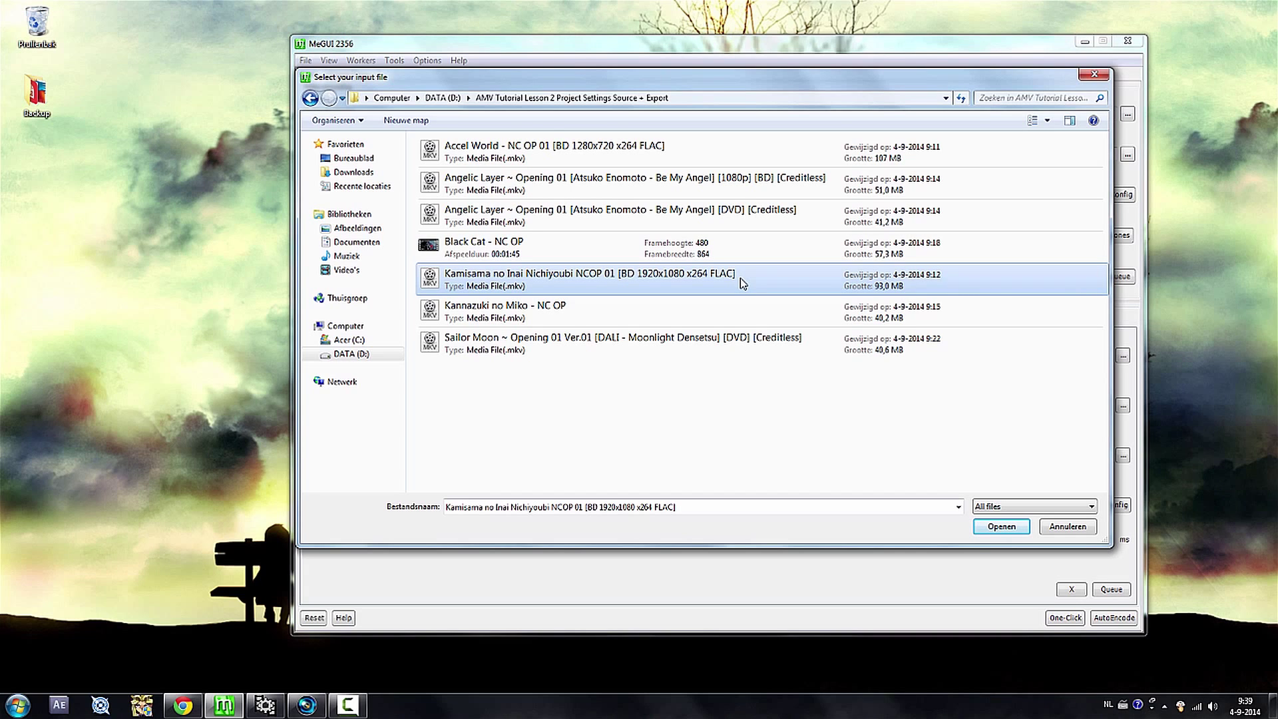
{"action": "left_click", "coordinate": [989, 523]}
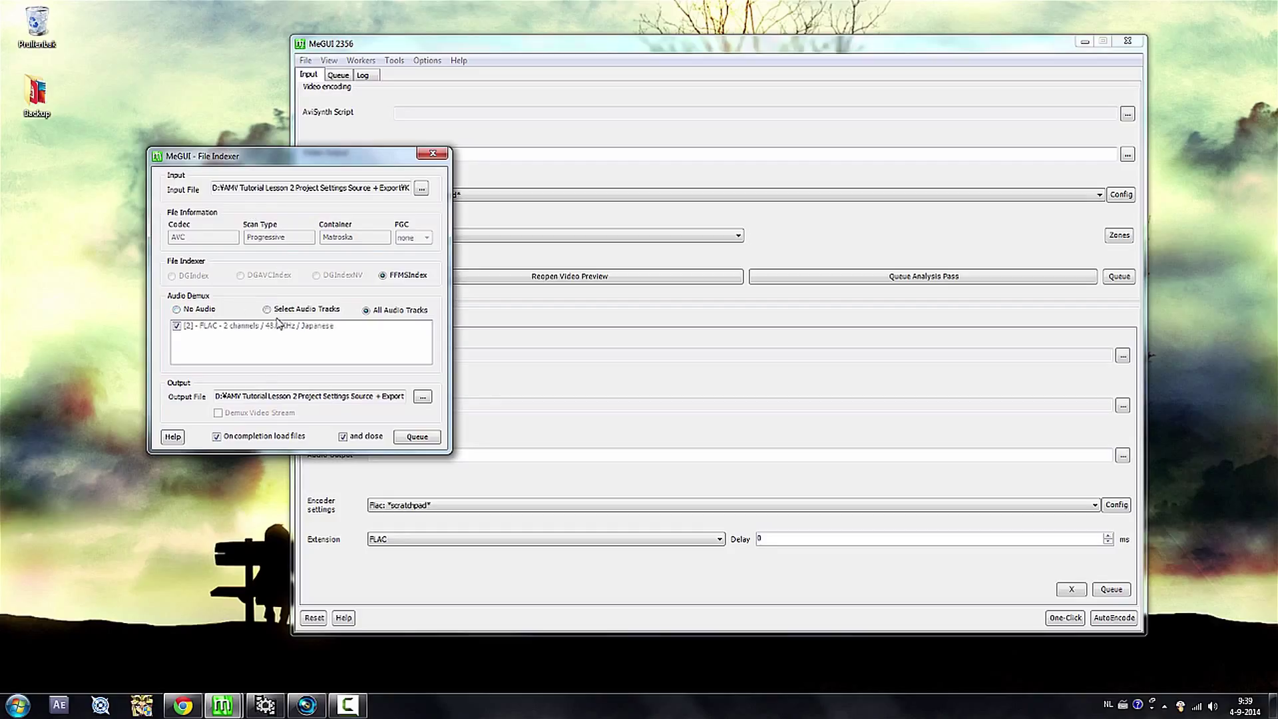
{"action": "left_click", "coordinate": [208, 312]}
{"action": "left_click", "coordinate": [418, 438]}
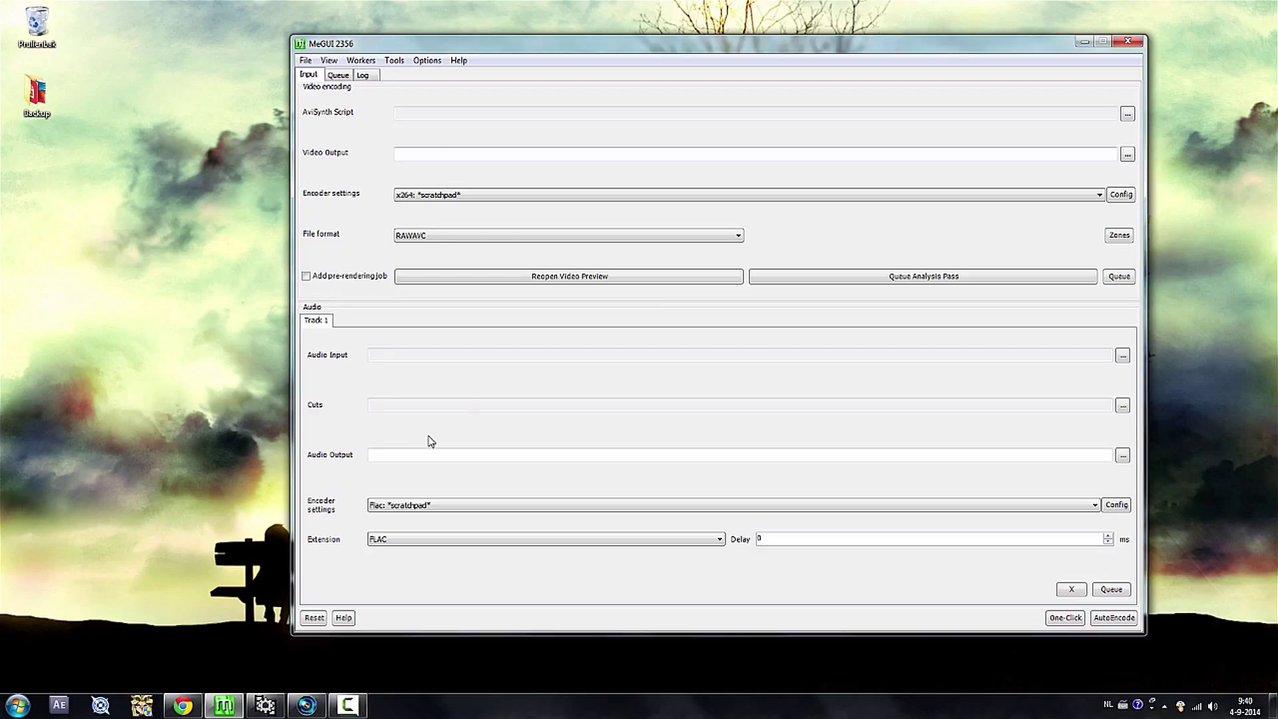
- Start the queued indexing job for the Kamisama no Inai Nichiyoubi video
{"action": "left_click", "coordinate": [343, 75]}
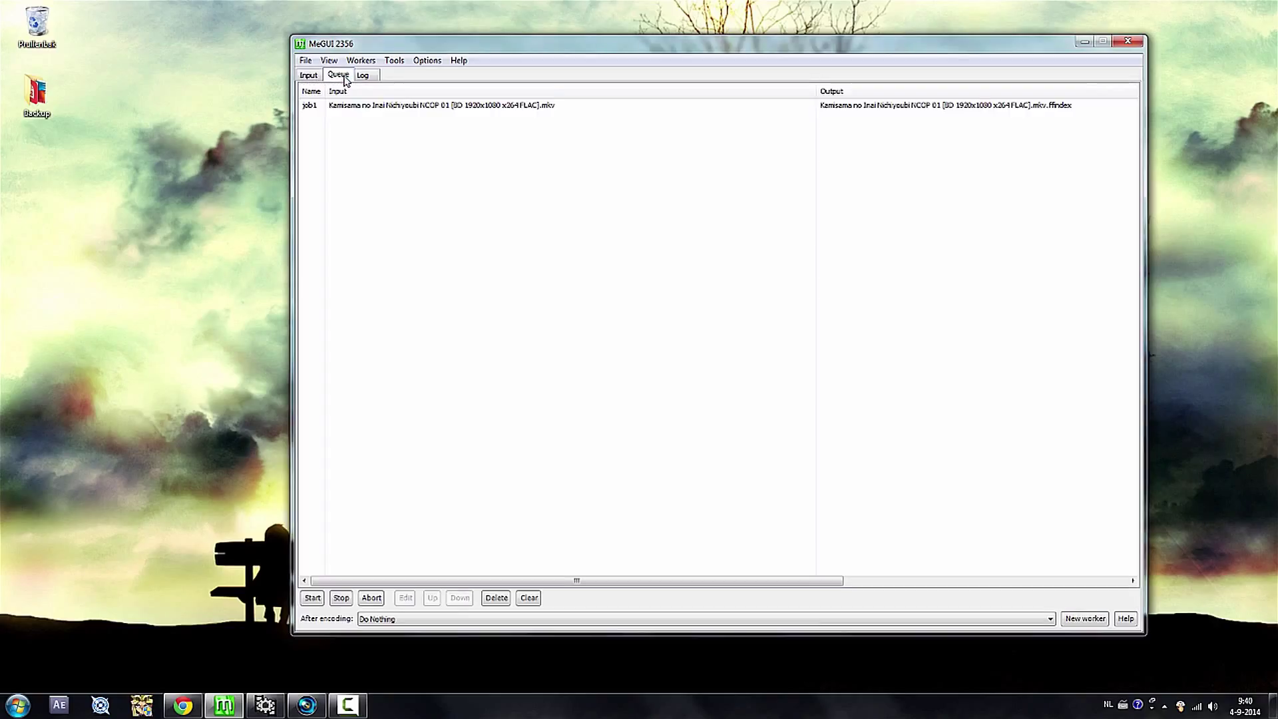
{"action": "left_click", "coordinate": [384, 107]}
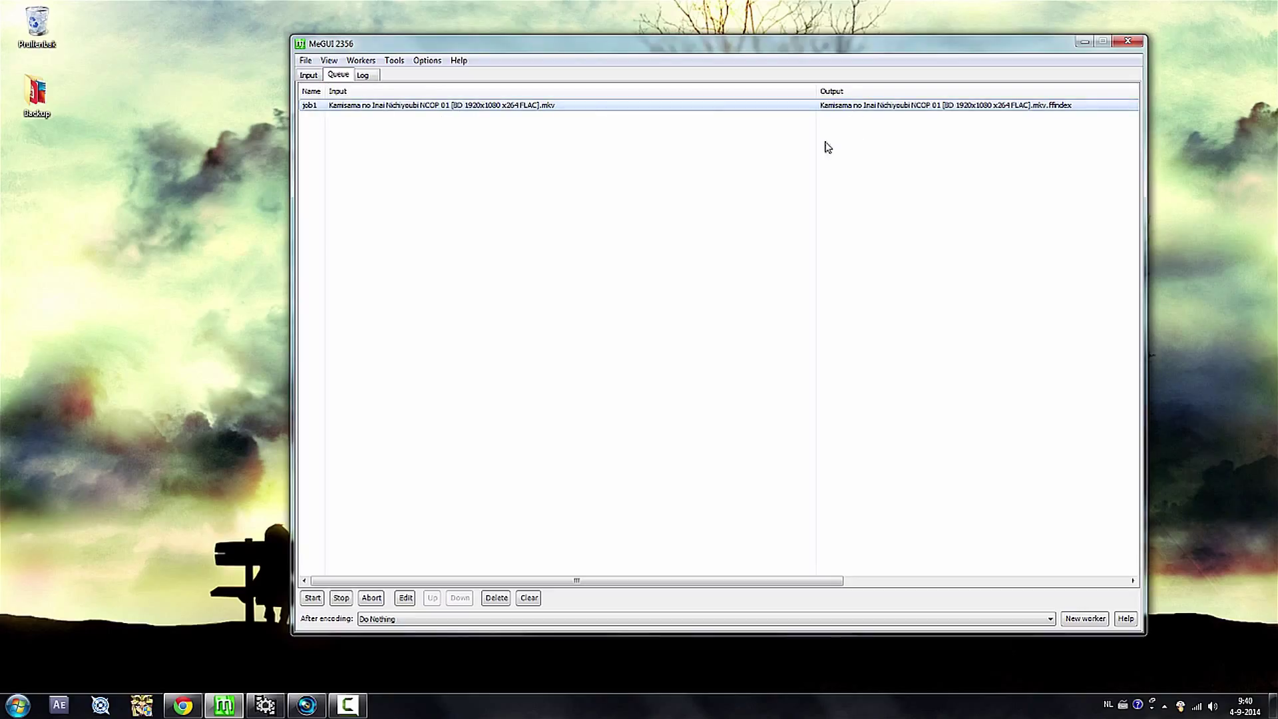
{"action": "left_click", "coordinate": [313, 597]}
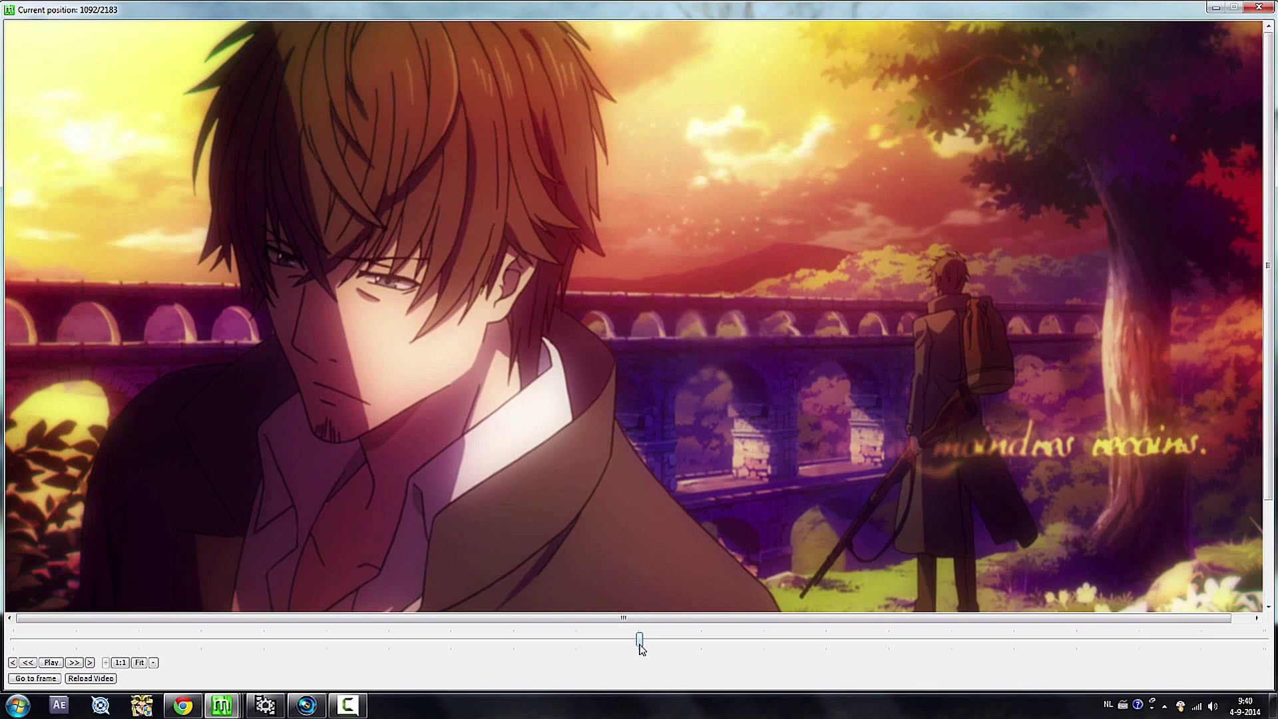
- Preview an earlier frame of the indexed video, save its AviSynth script for encoding, and dismiss the preview windows
{"action": "left_click_drag", "start_coordinate": [640, 647], "coordinate": [130, 640]}
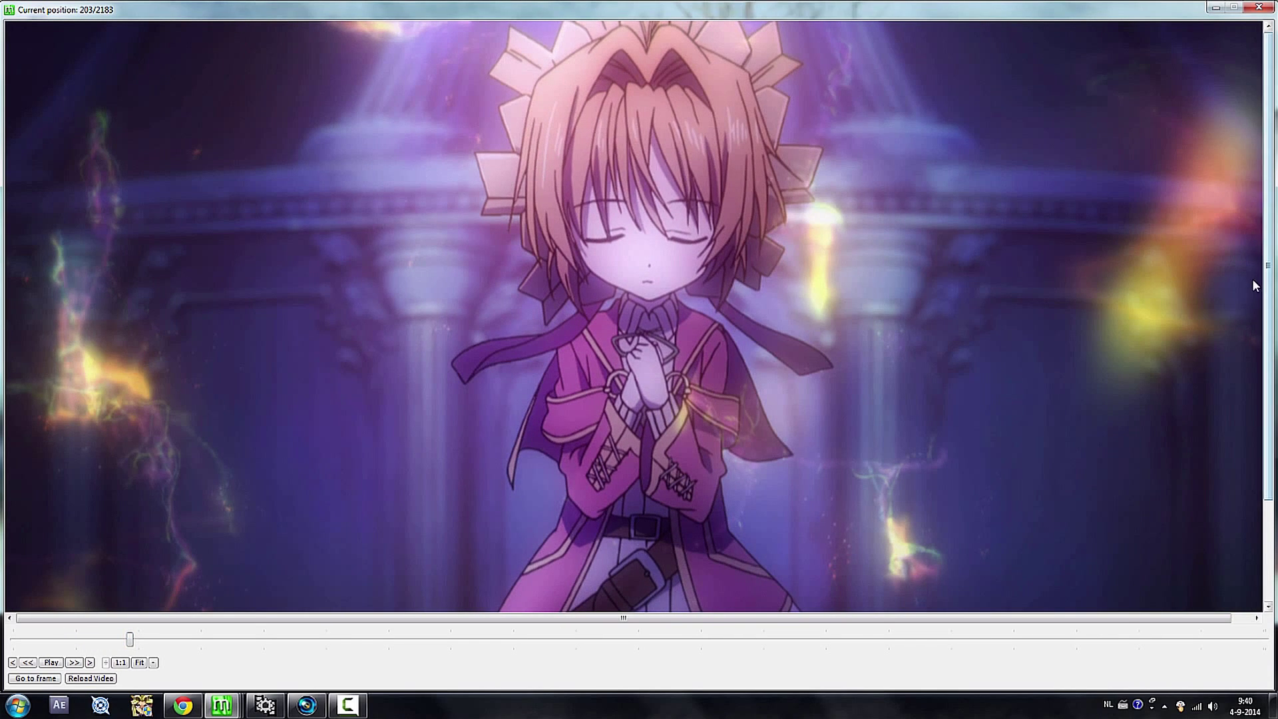
{"action": "left_click", "coordinate": [1215, 8]}
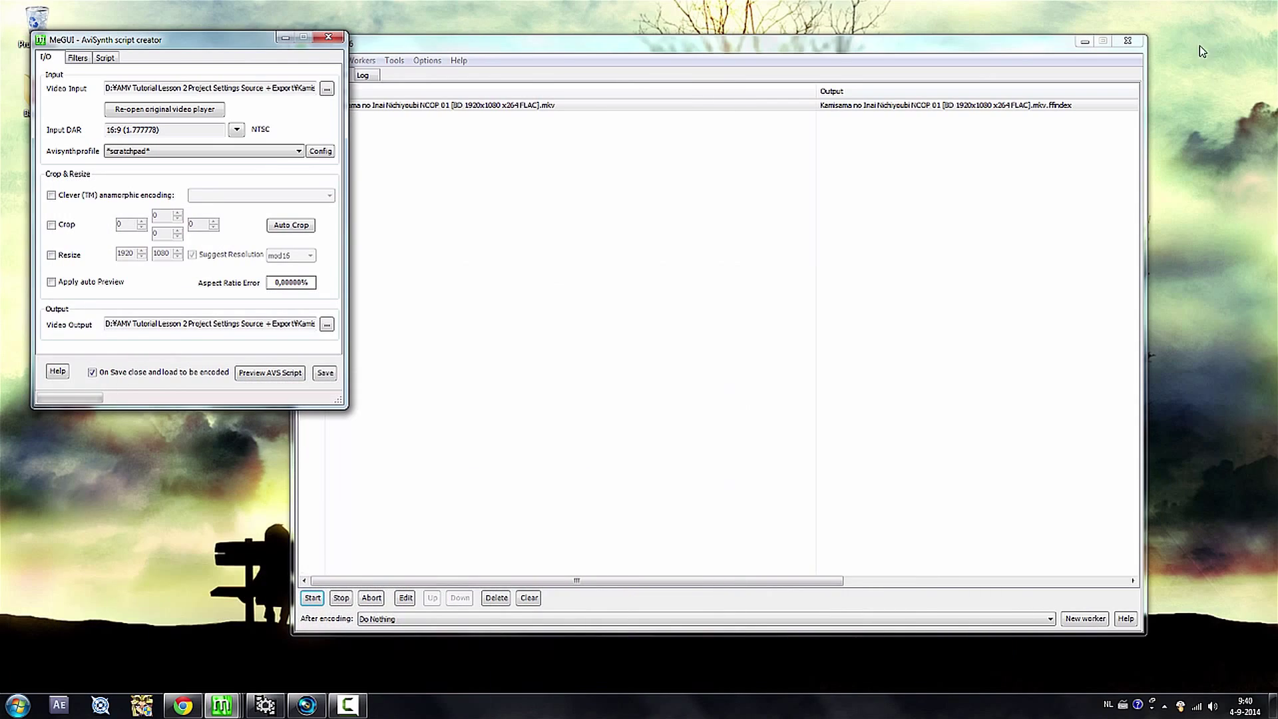
{"action": "left_click", "coordinate": [324, 373]}
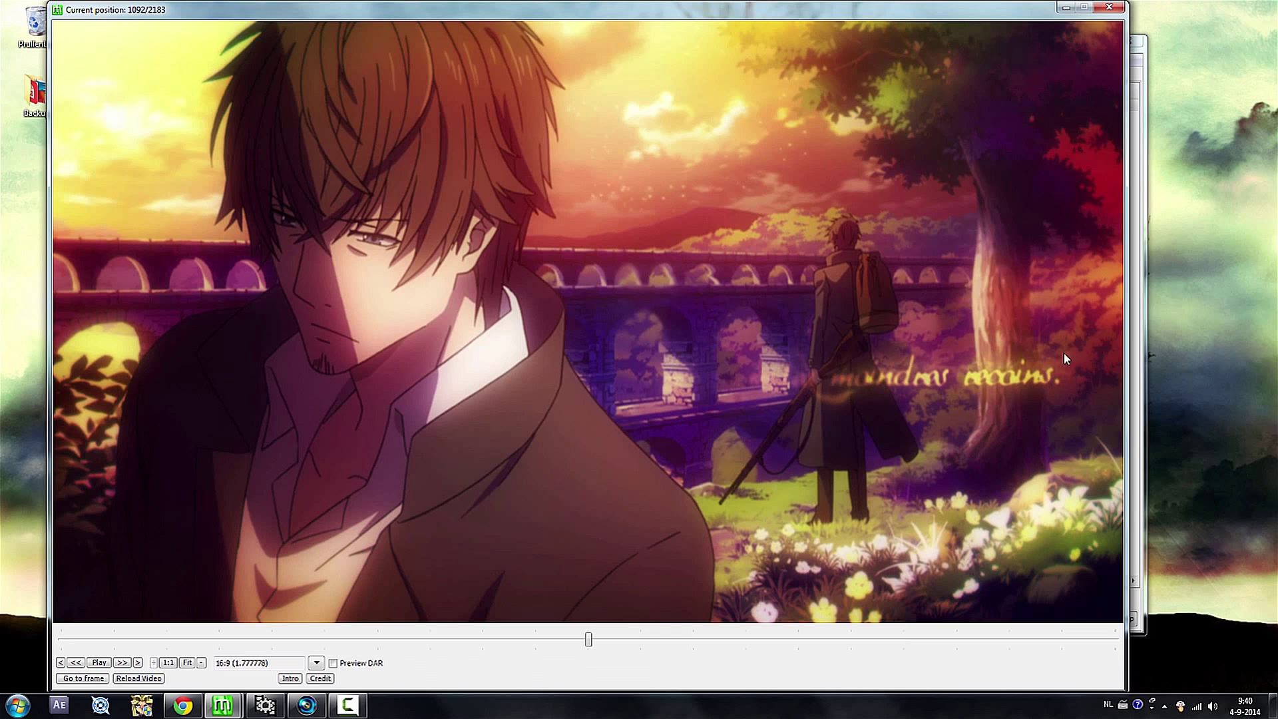
{"action": "left_click", "coordinate": [1066, 6]}
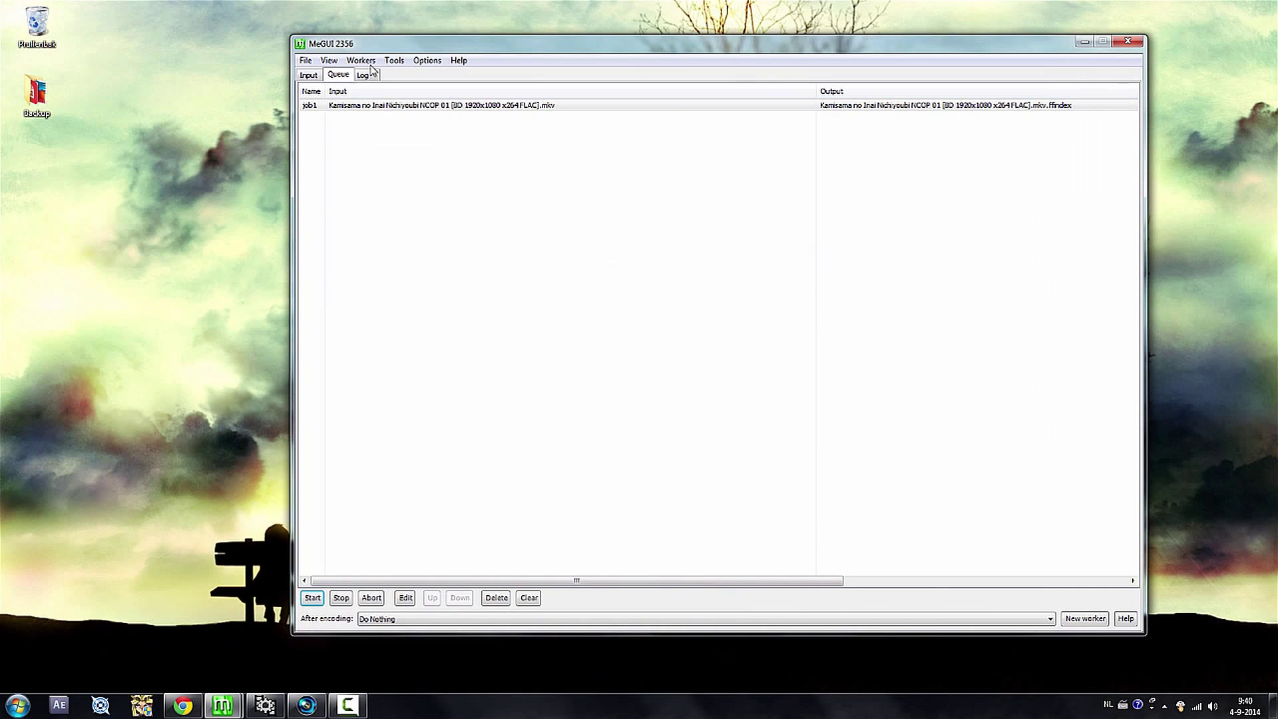
- Queue an automatic encode of the loaded script with the M2TS container and No Target Size (use profile settings)
{"action": "left_click", "coordinate": [309, 74]}
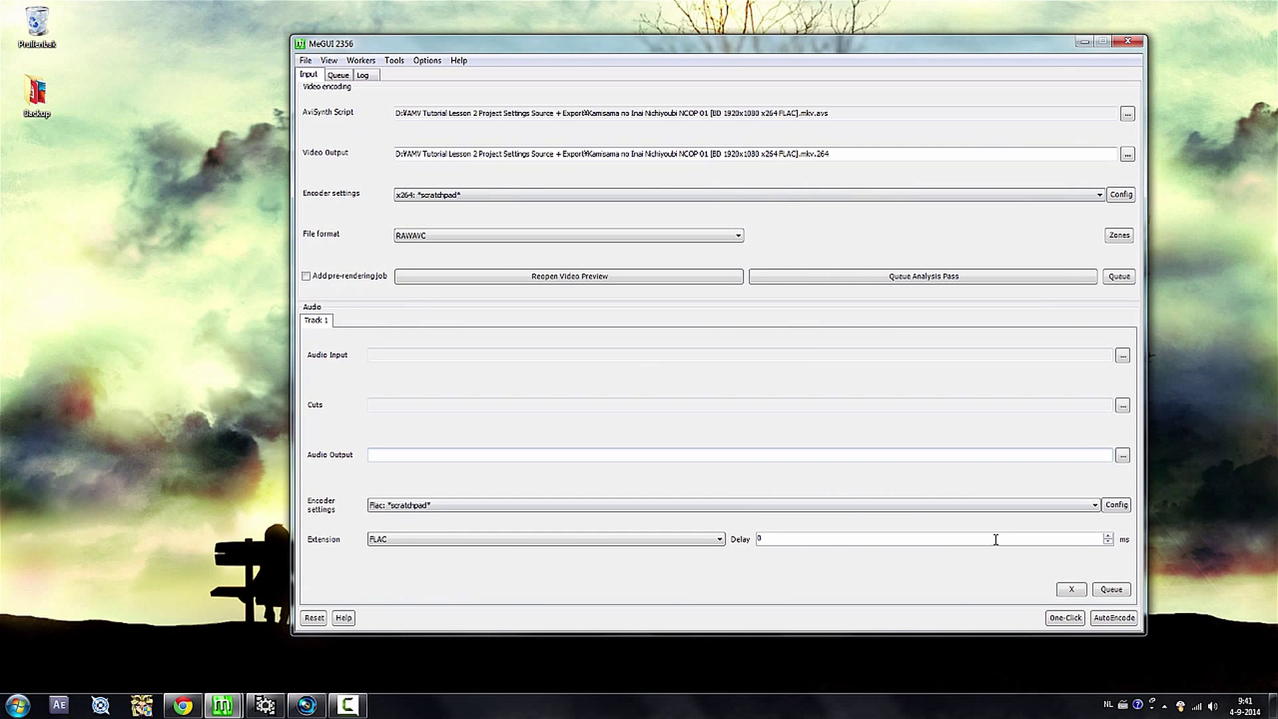
{"action": "left_click", "coordinate": [1104, 619]}
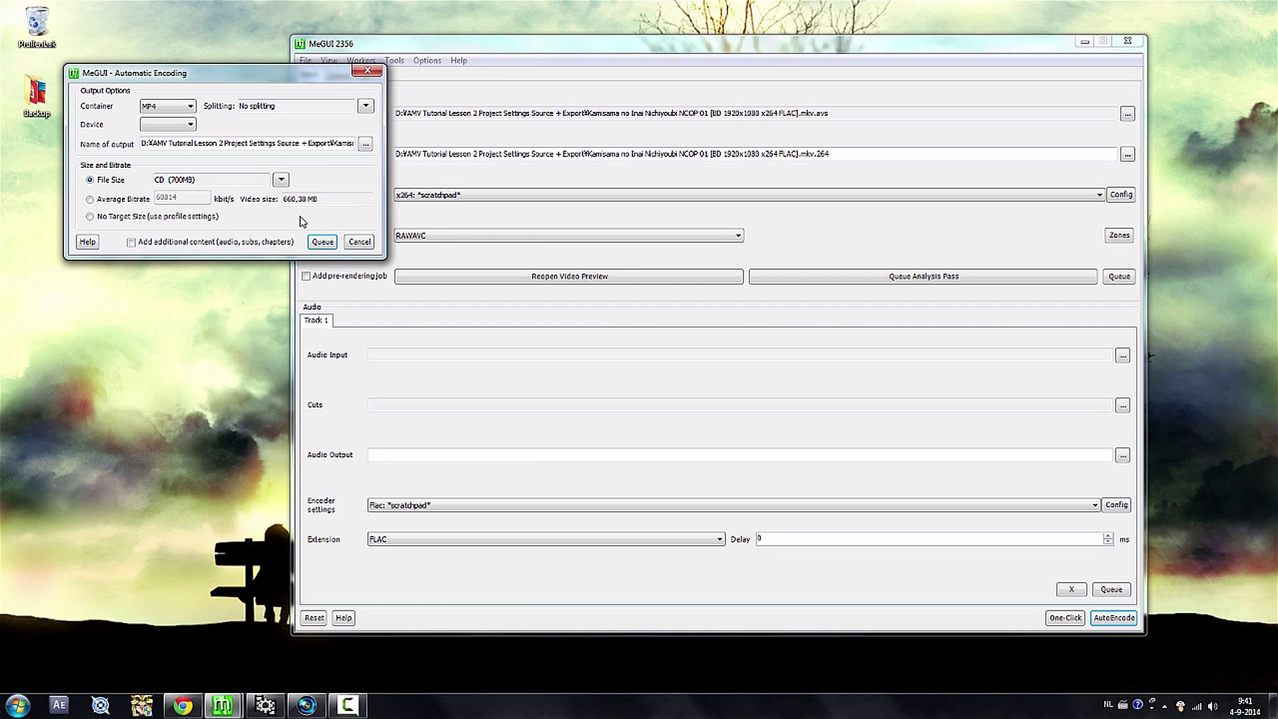
{"action": "left_click", "coordinate": [183, 110]}
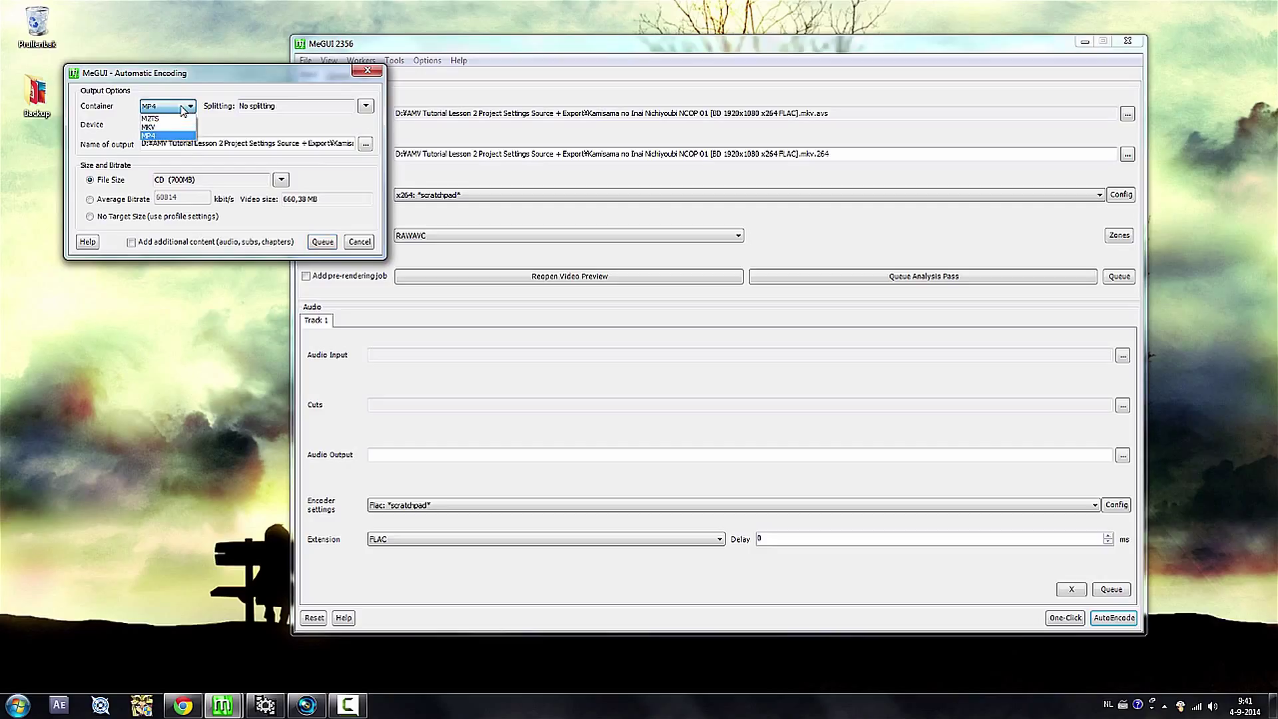
{"action": "left_click", "coordinate": [182, 118]}
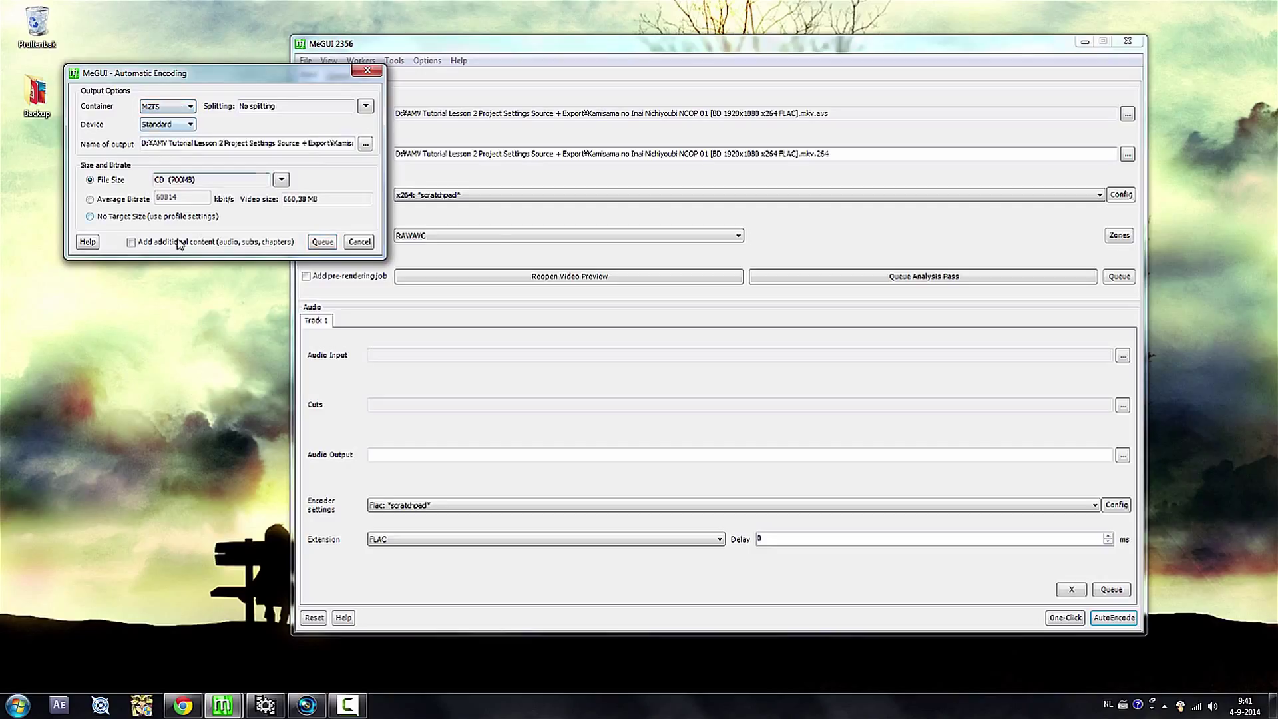
{"action": "left_click", "coordinate": [167, 217]}
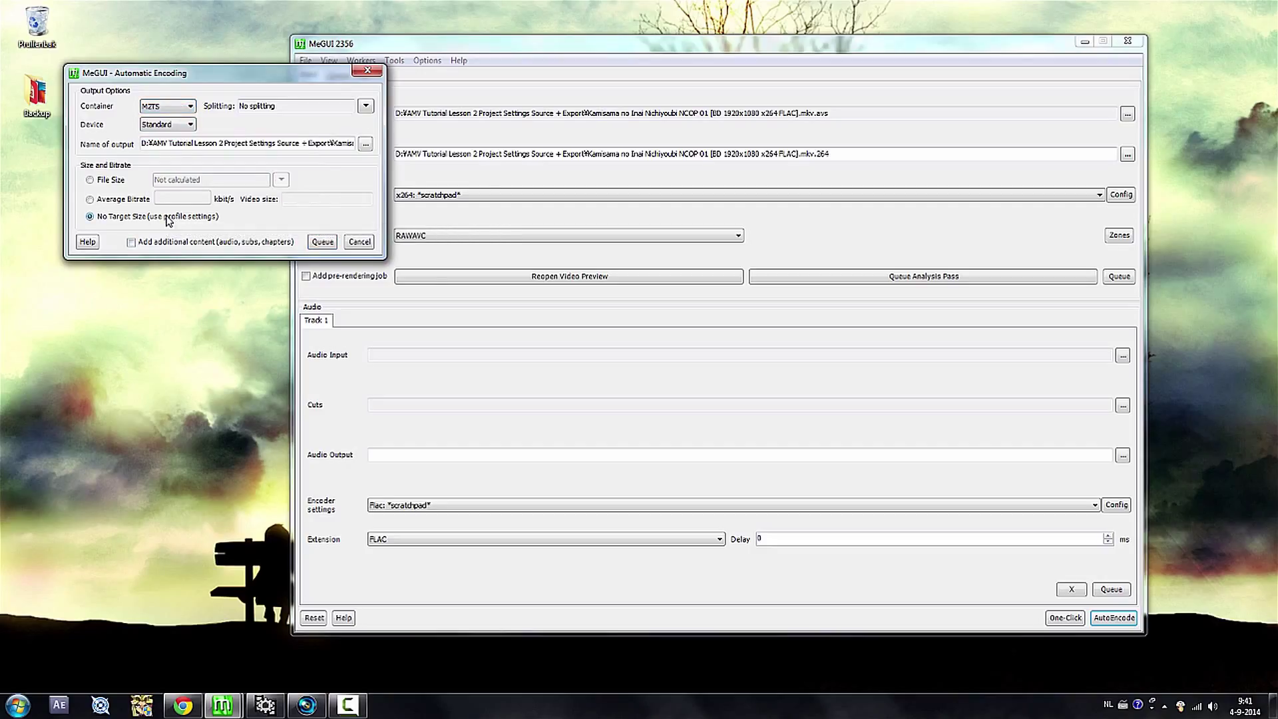
{"action": "left_click", "coordinate": [323, 243]}
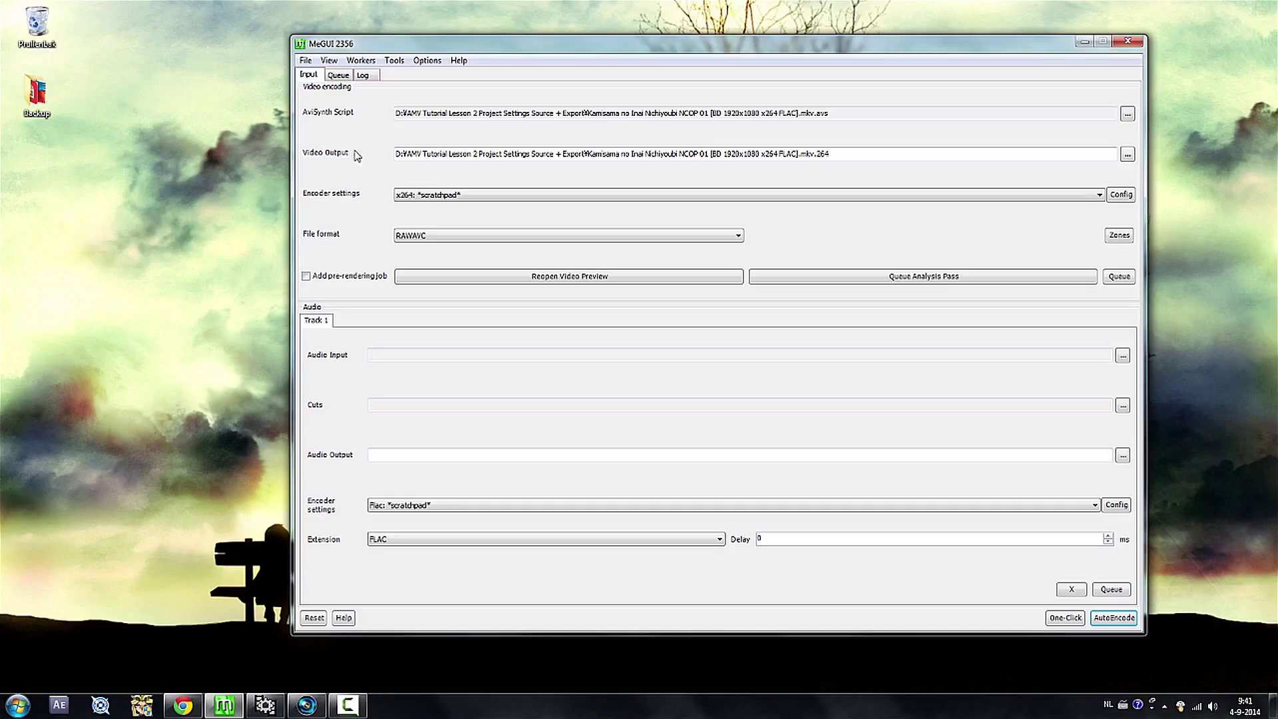
- Review the loaded AviSynth script path and the indexing, encoding and muxing jobs queued for the Kamisama video
{"action": "left_click_drag", "start_coordinate": [847, 114], "coordinate": [386, 128]}
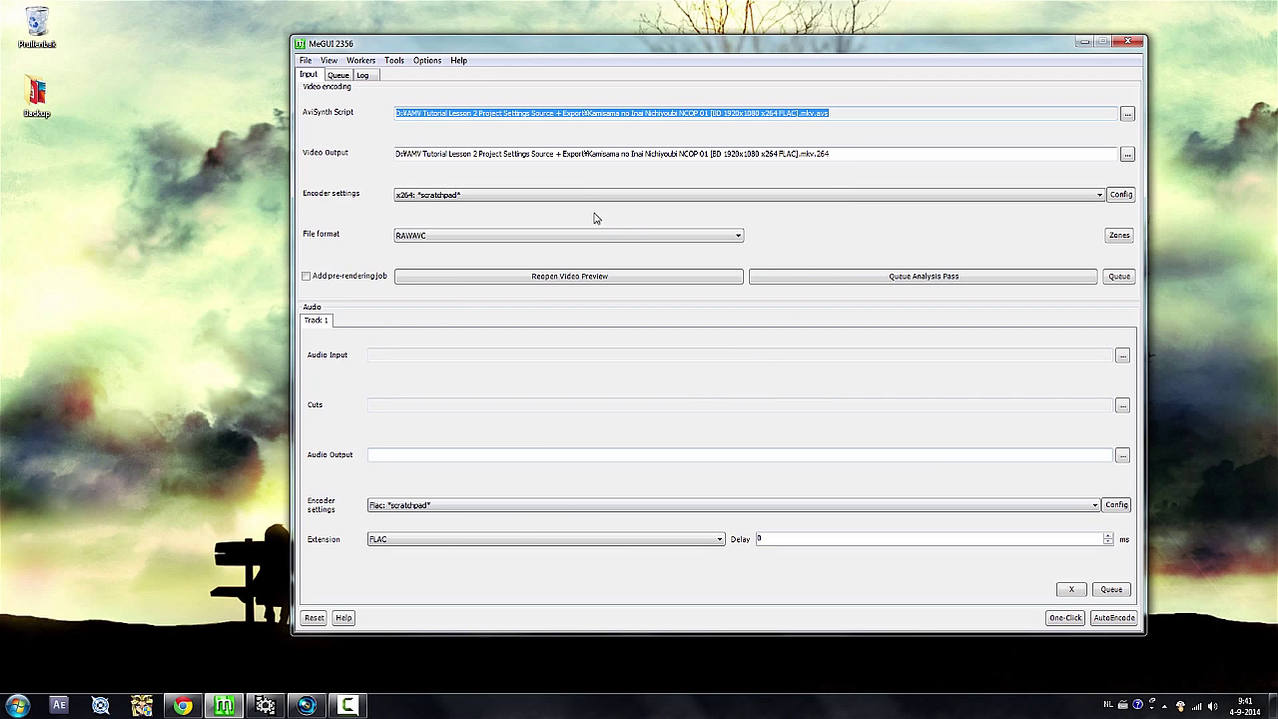
{"action": "left_click", "coordinate": [339, 76]}
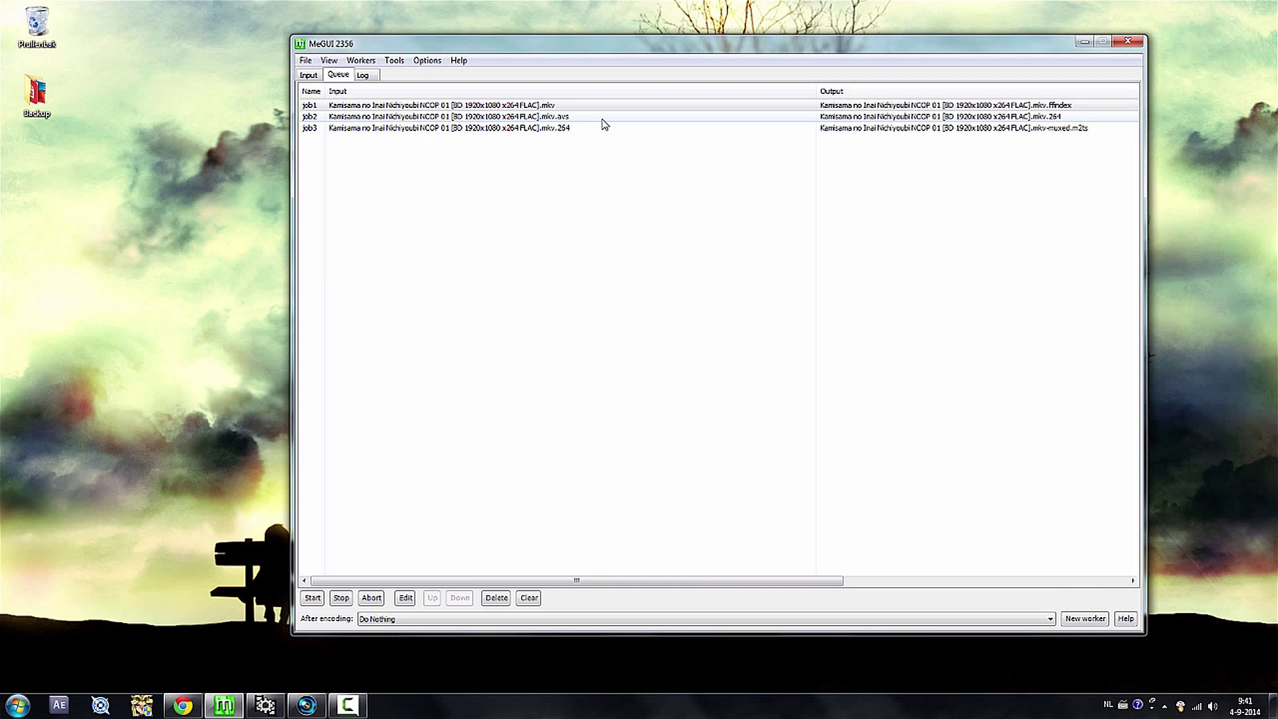
{"action": "left_click_drag", "start_coordinate": [442, 142], "coordinate": [414, 118]}
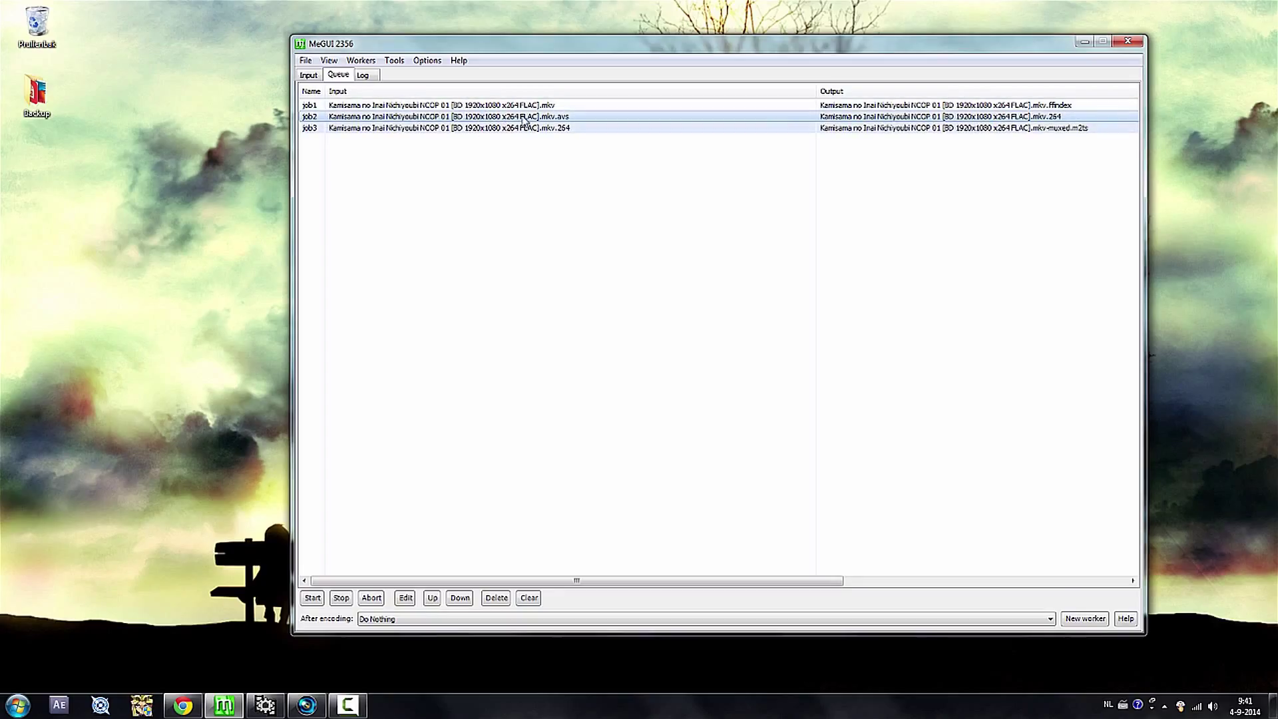
{"action": "left_click", "coordinate": [310, 76]}
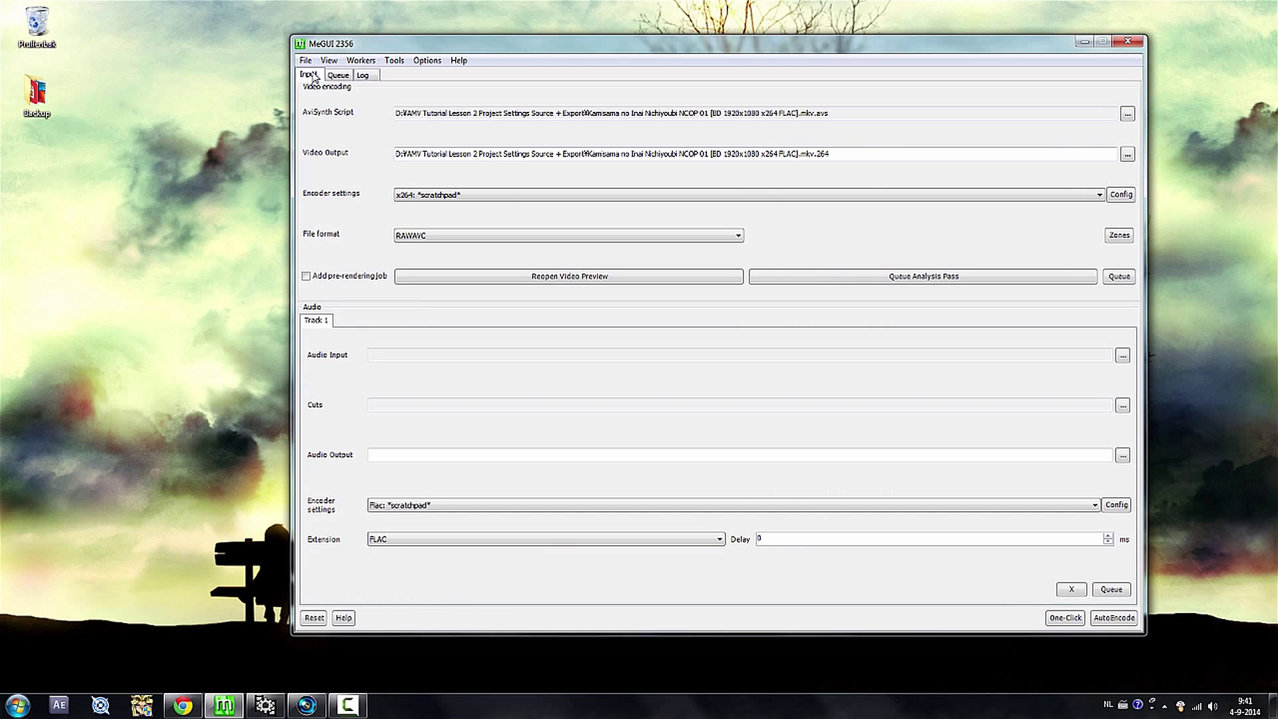
- Switch to VirtualDub and open the Kamisama no Inai Nichiyoubi script from "AMV Tutorial Lesson 2 Project Settings Source + Export" on DATA (D:)
{"action": "left_click", "coordinate": [280, 711]}
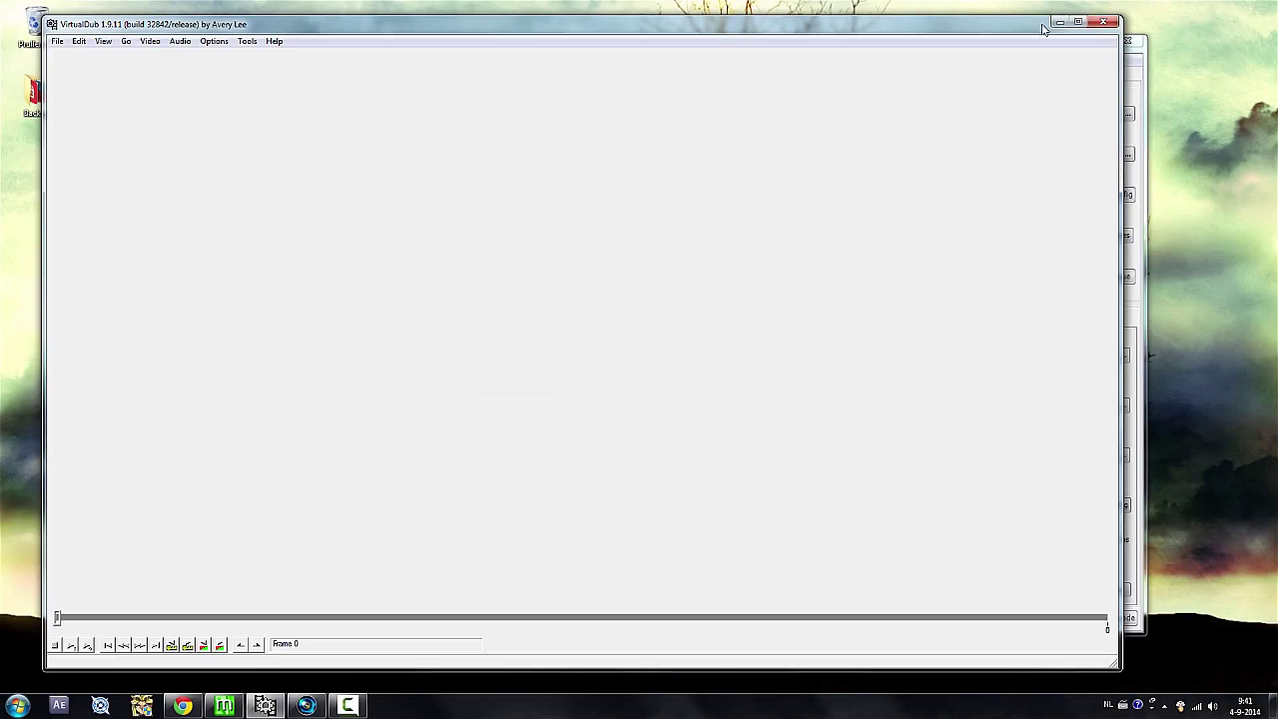
{"action": "left_click", "coordinate": [1078, 22]}
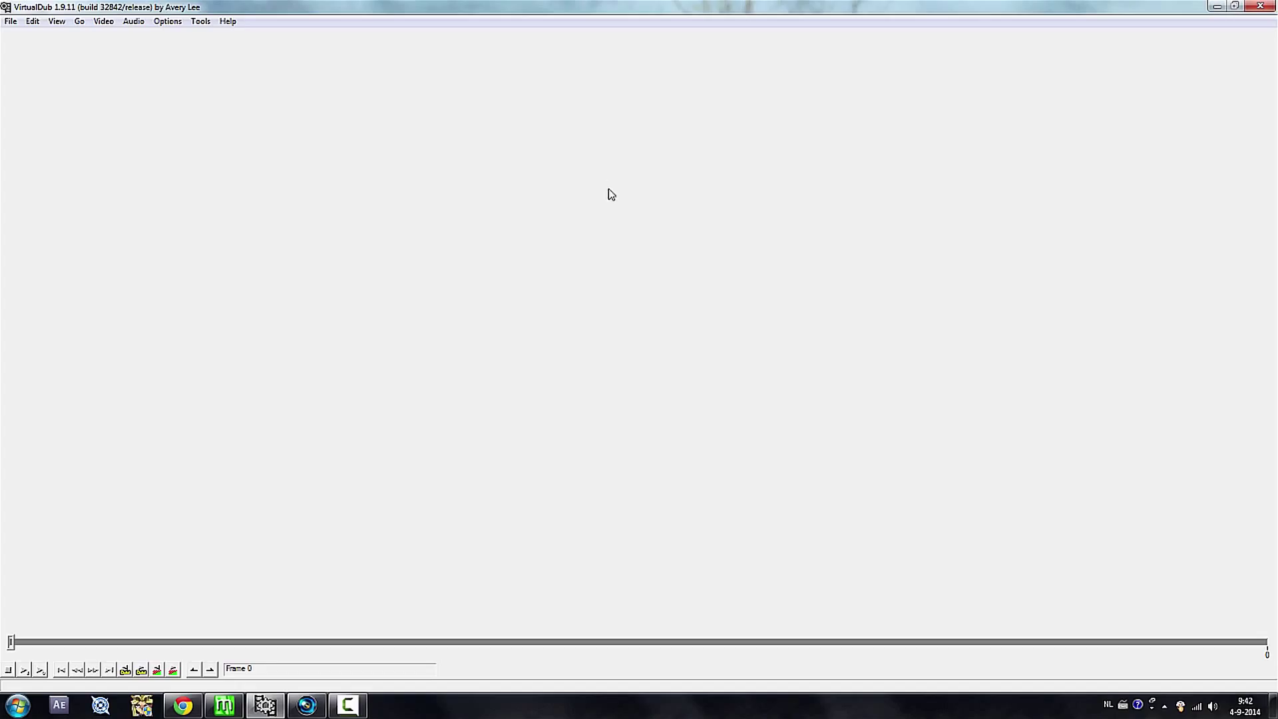
{"action": "left_click", "coordinate": [12, 22]}
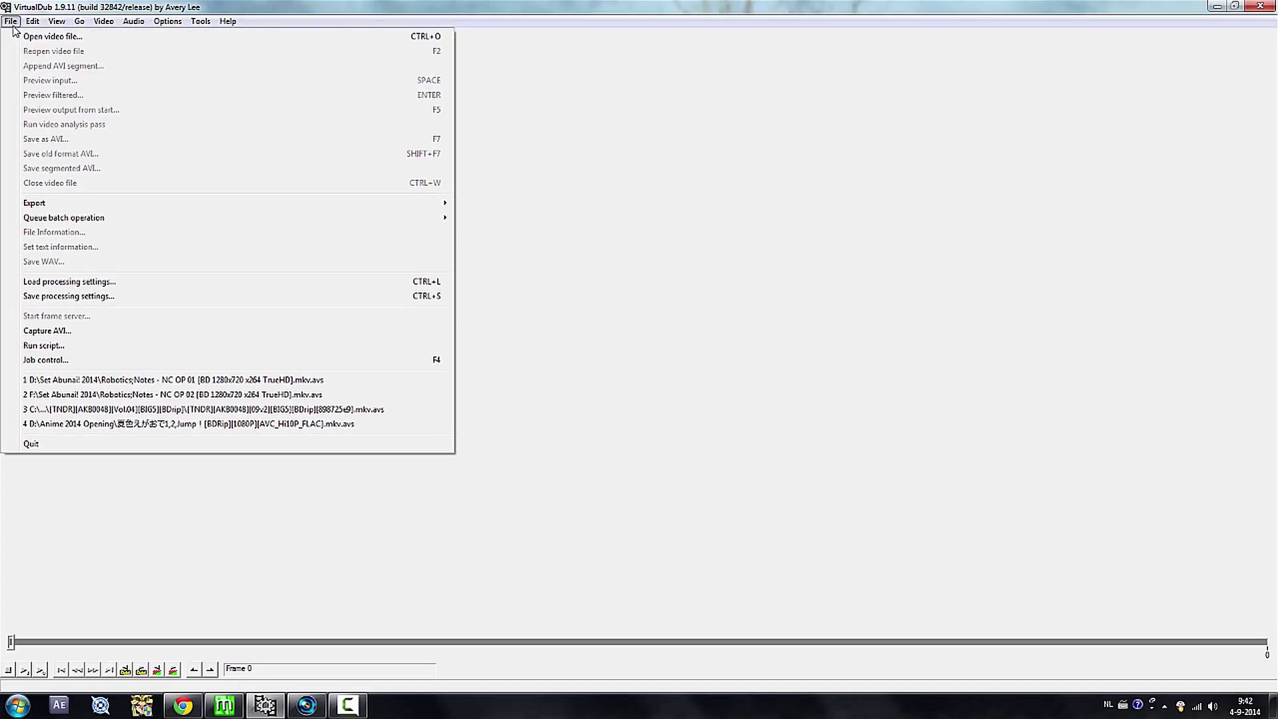
{"action": "left_click", "coordinate": [34, 38]}
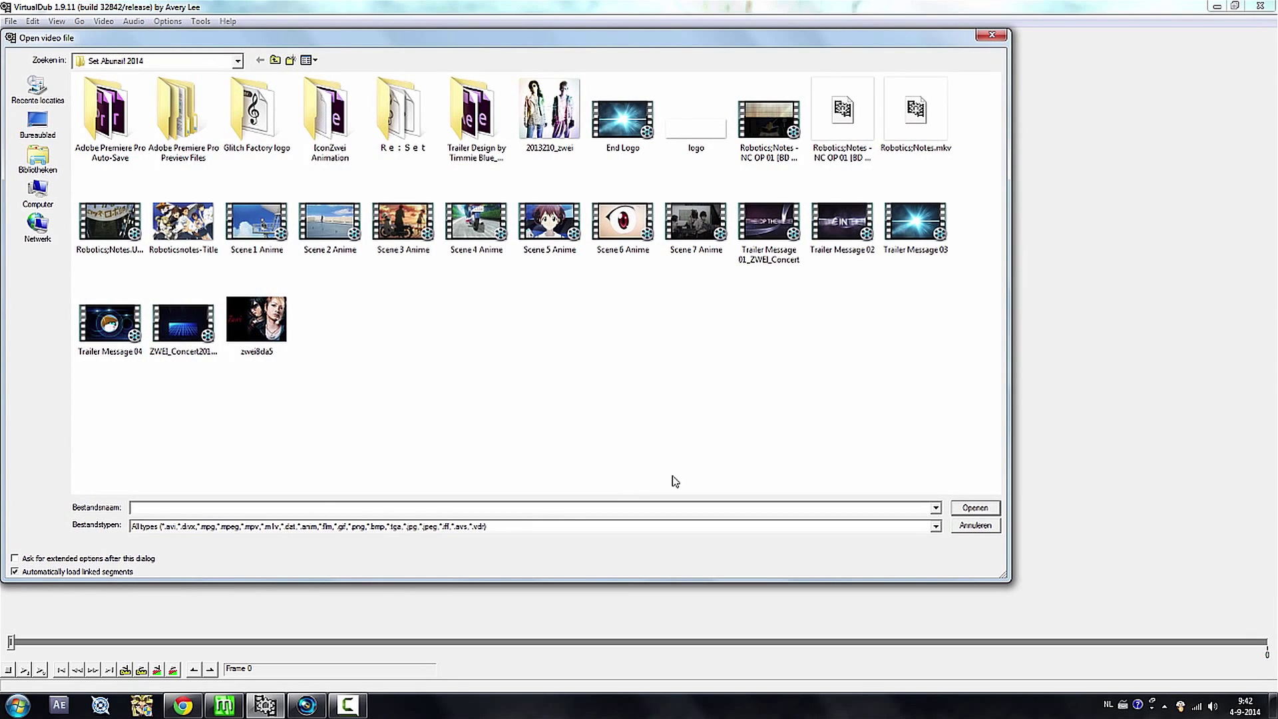
{"action": "left_click", "coordinate": [236, 60]}
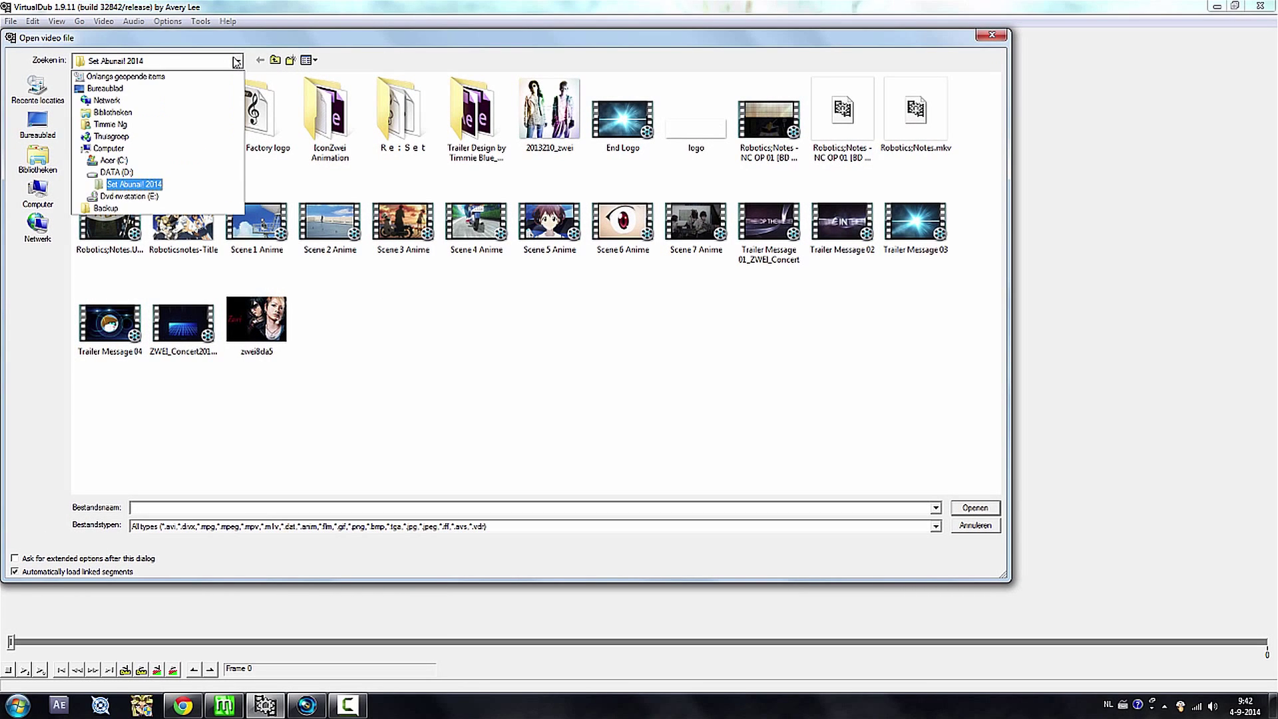
{"action": "left_click", "coordinate": [133, 173]}
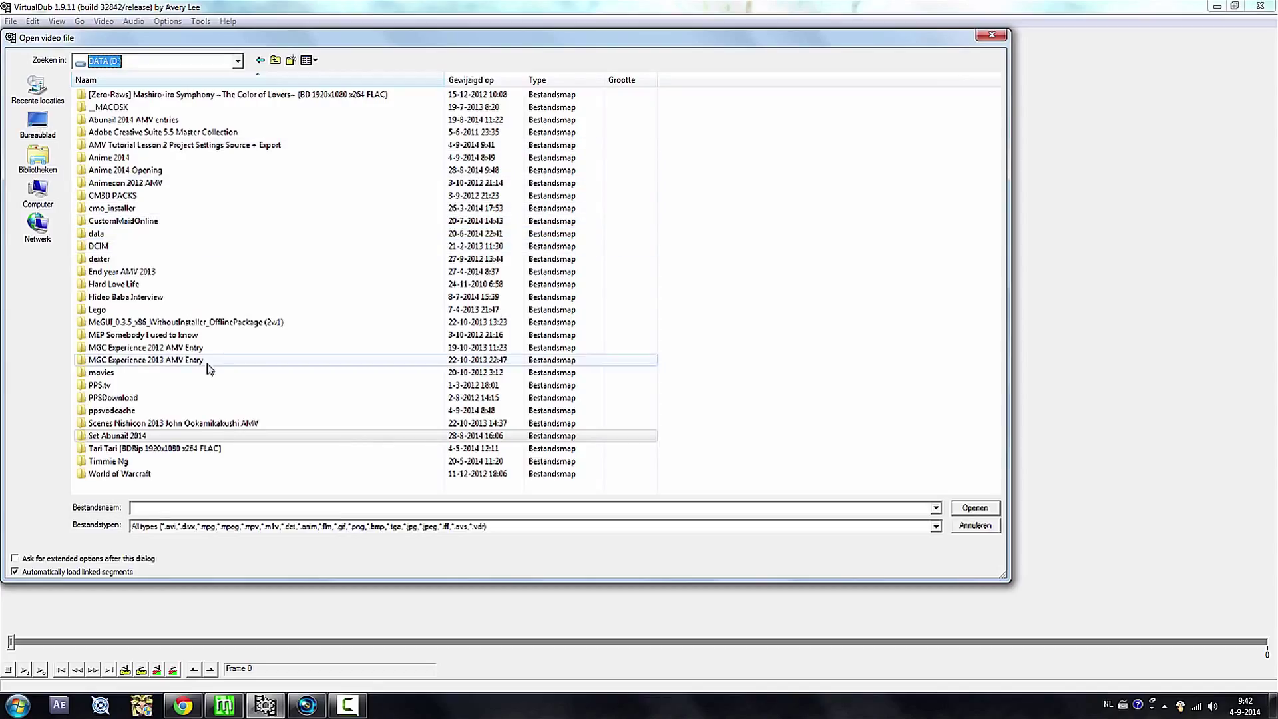
{"action": "double_click", "coordinate": [227, 146]}
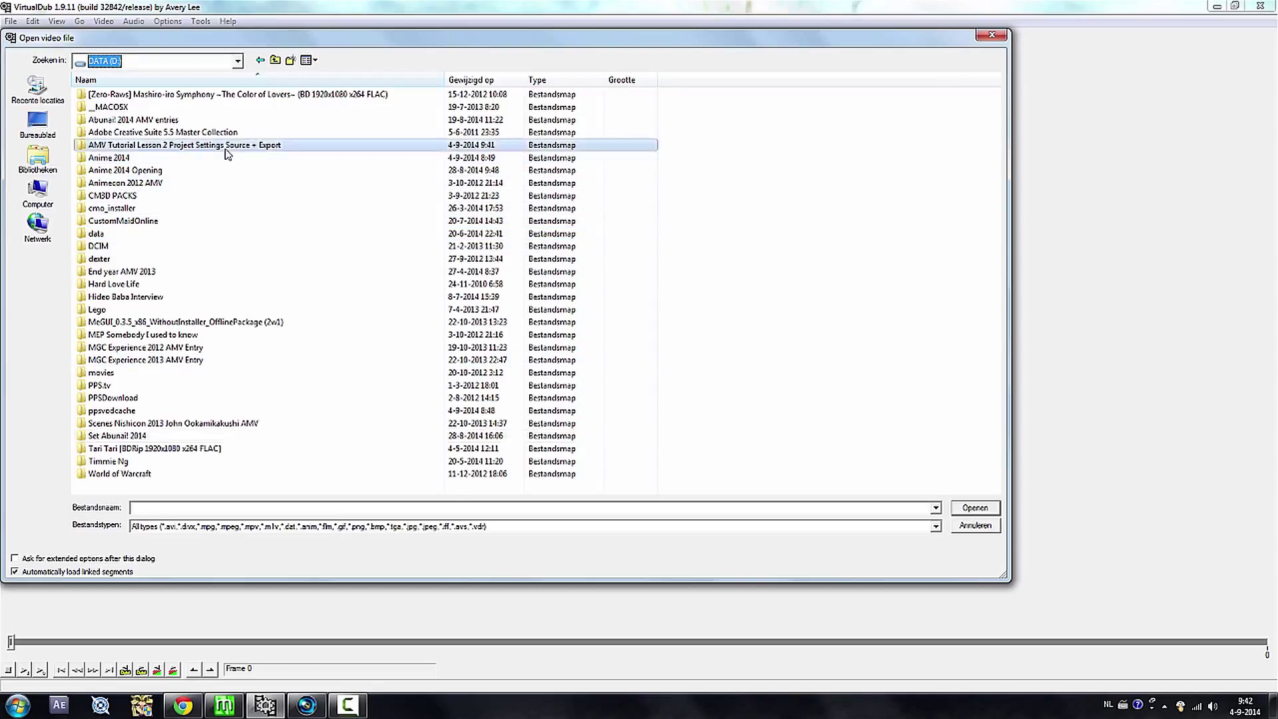
{"action": "left_click", "coordinate": [212, 133]}
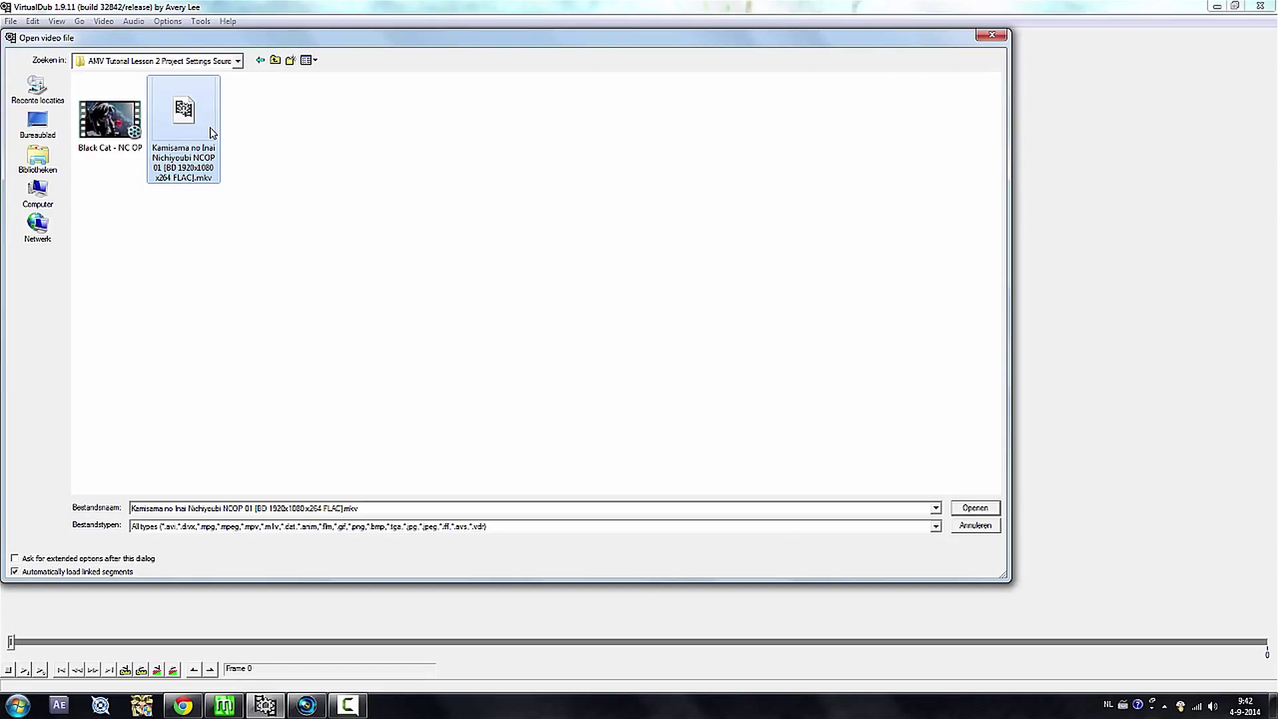
{"action": "left_click", "coordinate": [973, 510]}
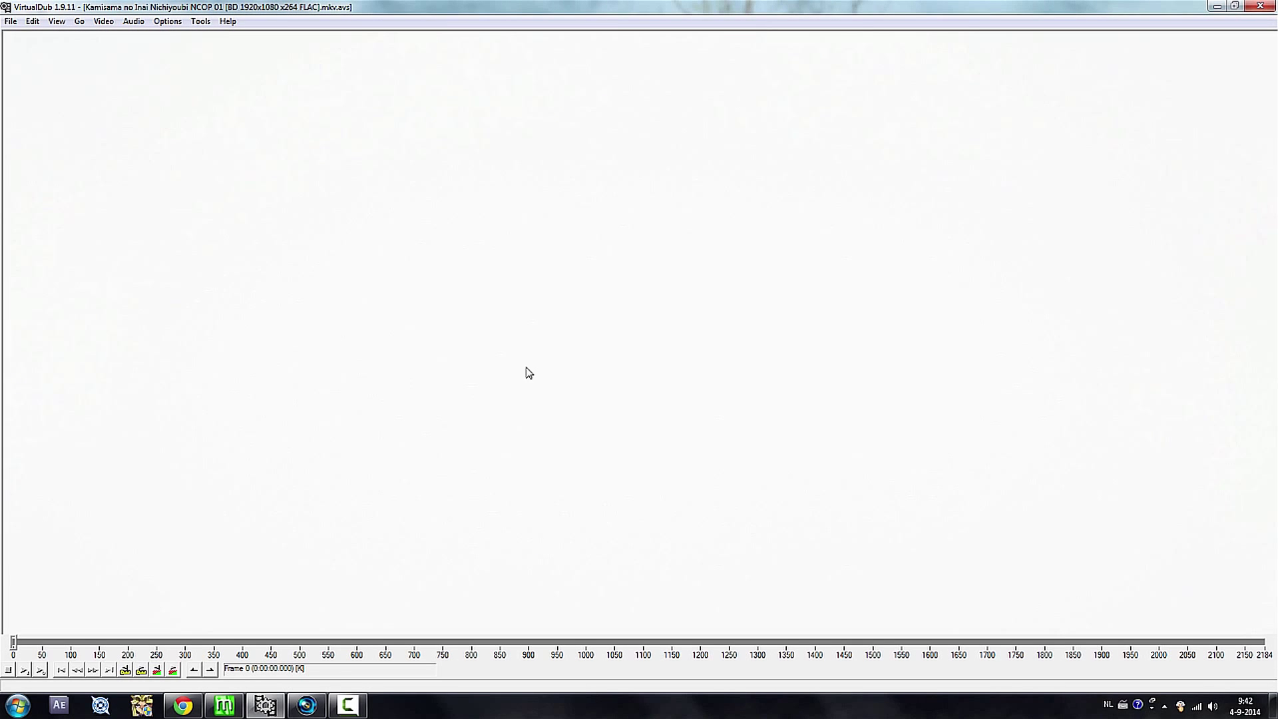
- Set the zoom of both the input and output video panes to 50%
{"action": "right_click", "coordinate": [539, 303]}
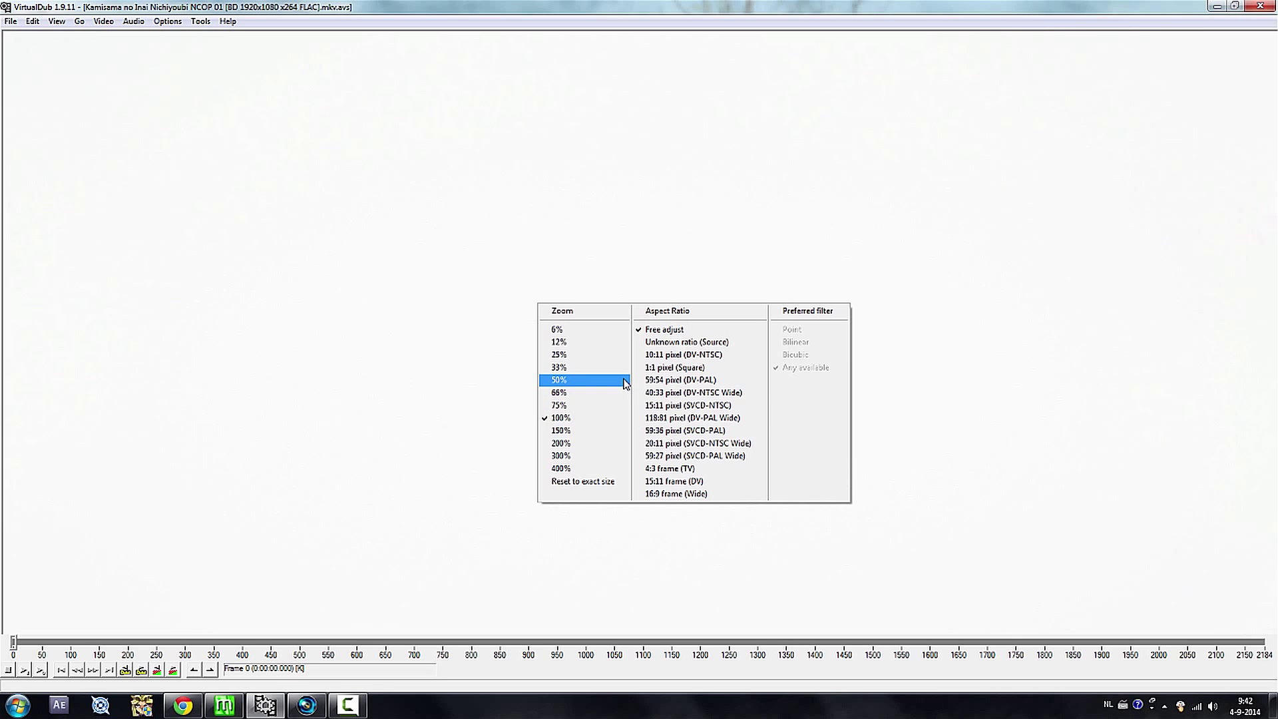
{"action": "left_click", "coordinate": [626, 384]}
{"action": "right_click", "coordinate": [877, 315]}
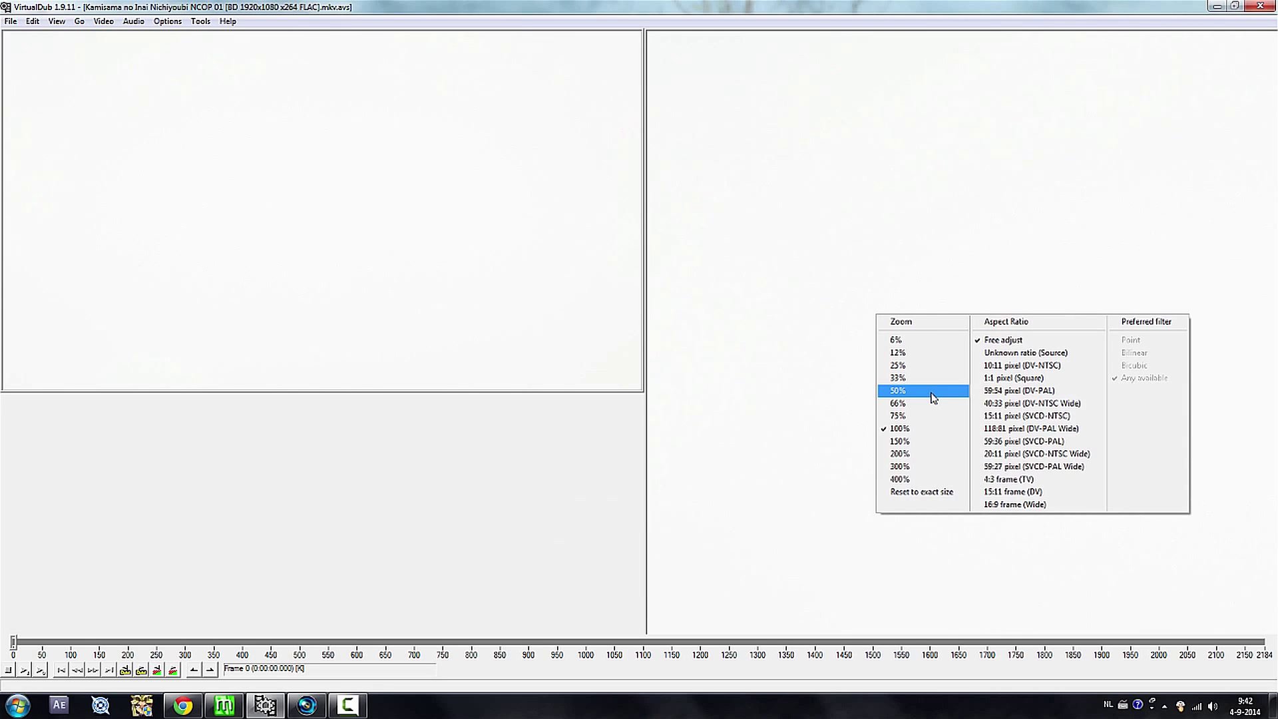
{"action": "left_click", "coordinate": [932, 397]}
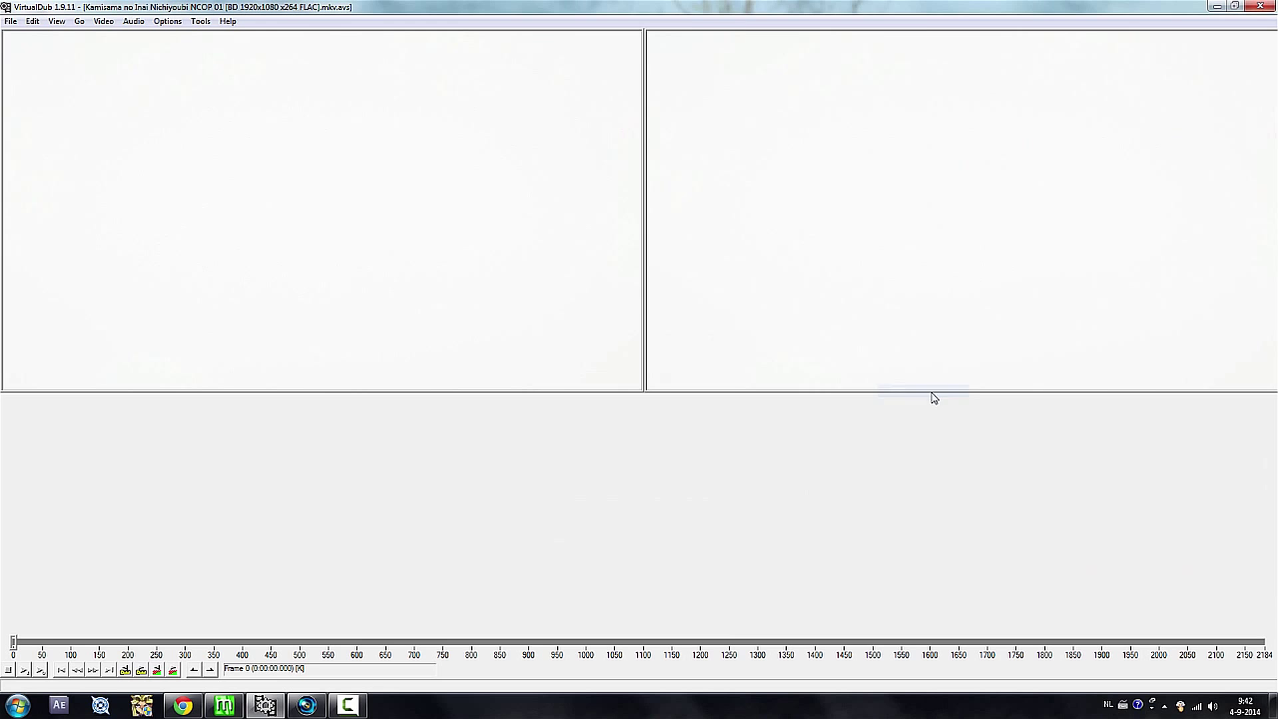
- Play the opened video from the start, stop it, and step forward frame by frame to frame 247
{"action": "left_click", "coordinate": [25, 669]}
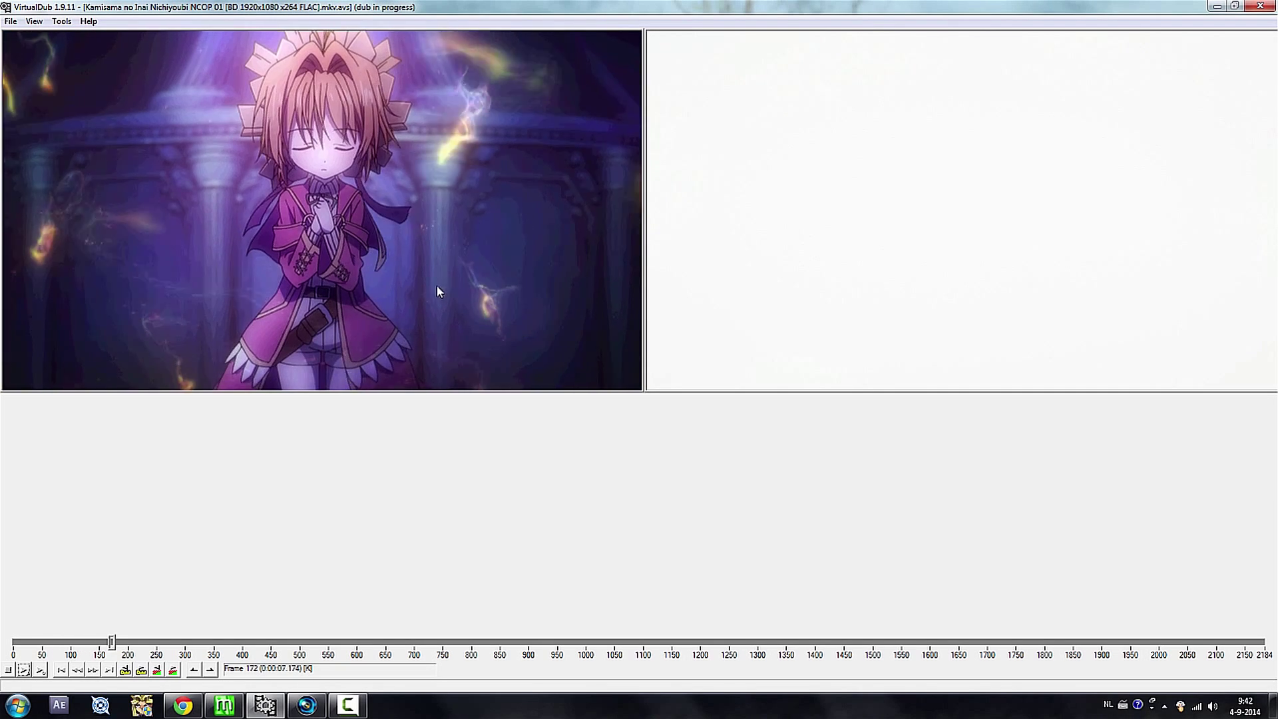
{"action": "left_click", "coordinate": [8, 670]}
{"action": "key", "text": "Right"}
{"action": "key", "text": "Right"}
{"action": "key", "text": "Right"}
{"action": "key", "text": "Right"}
{"action": "key", "text": "Right"}
{"action": "key", "text": "Right"}
{"action": "key", "text": "Right"}
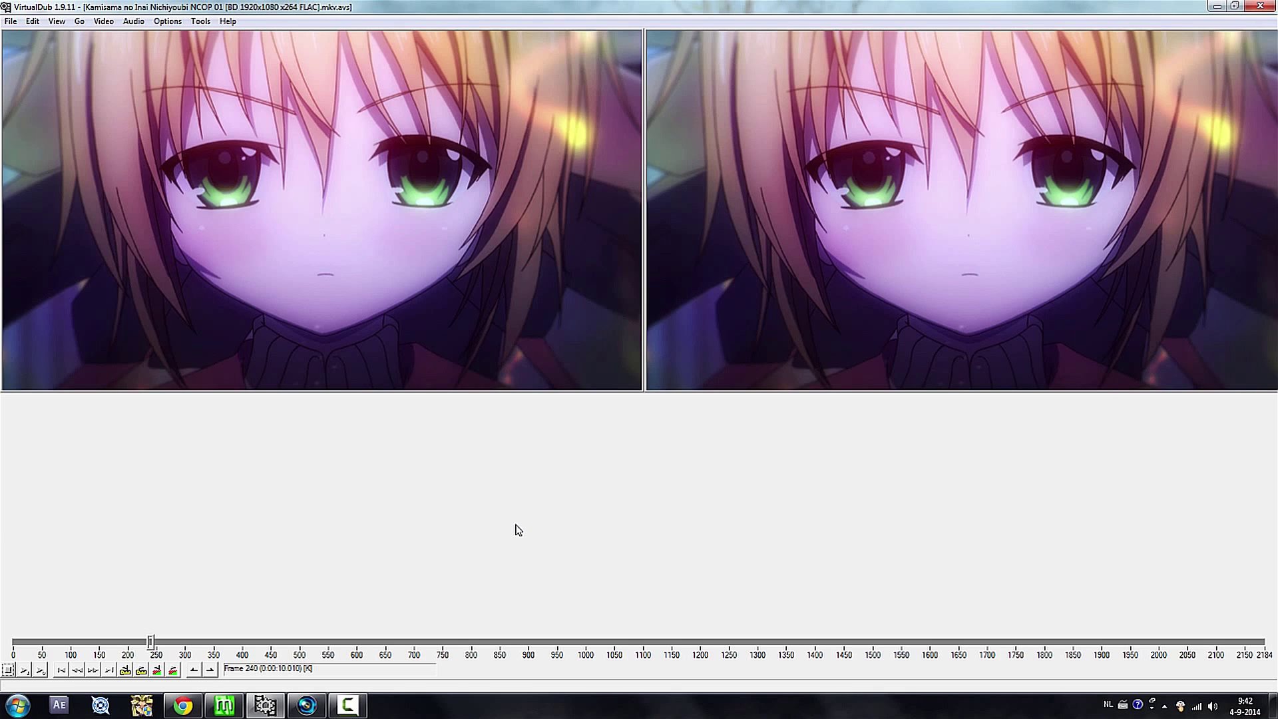
{"action": "key", "text": "Right"}
{"action": "key", "text": "Right"}
{"action": "key", "text": "Right"}
{"action": "key", "text": "Right"}
{"action": "key", "text": "Right"}
{"action": "key", "text": "Right"}
{"action": "key", "text": "Right"}
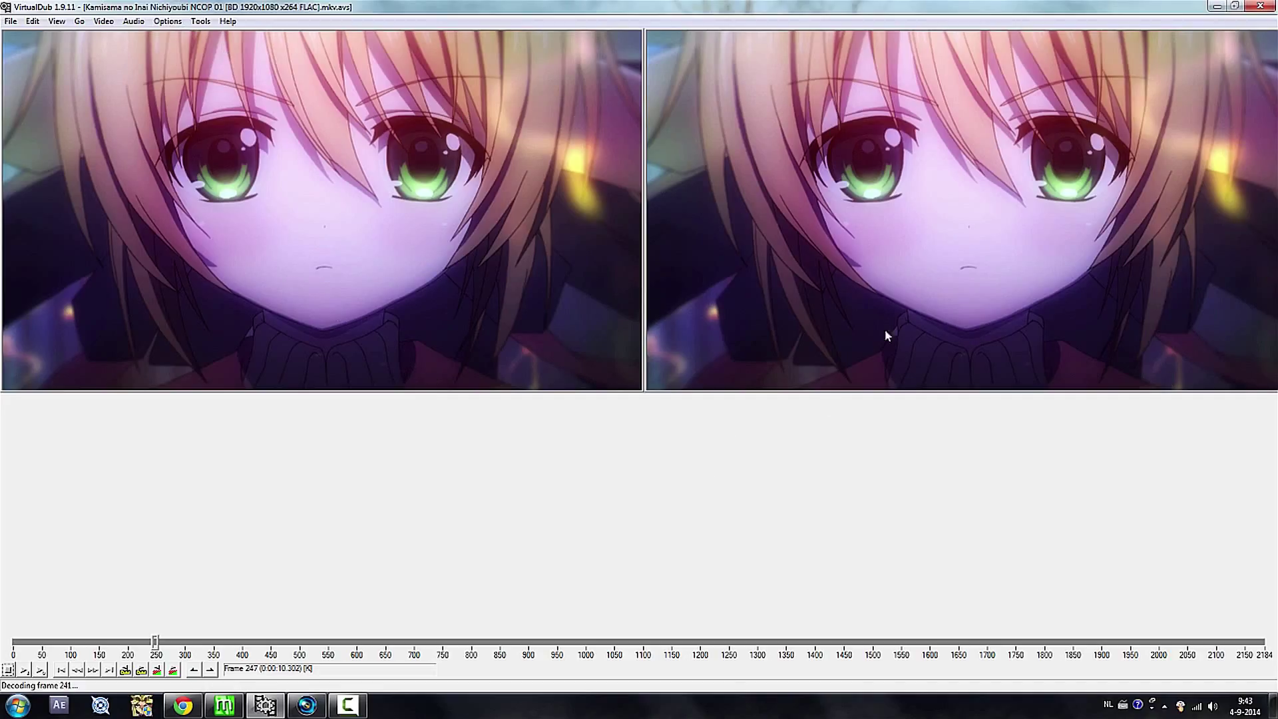
- Set compression to Ut Video Codec RGB (ULRG) VCM x86 with "Optimize for decoding speed (Predict left)", and set the audio to No audio
{"action": "left_click", "coordinate": [104, 21]}
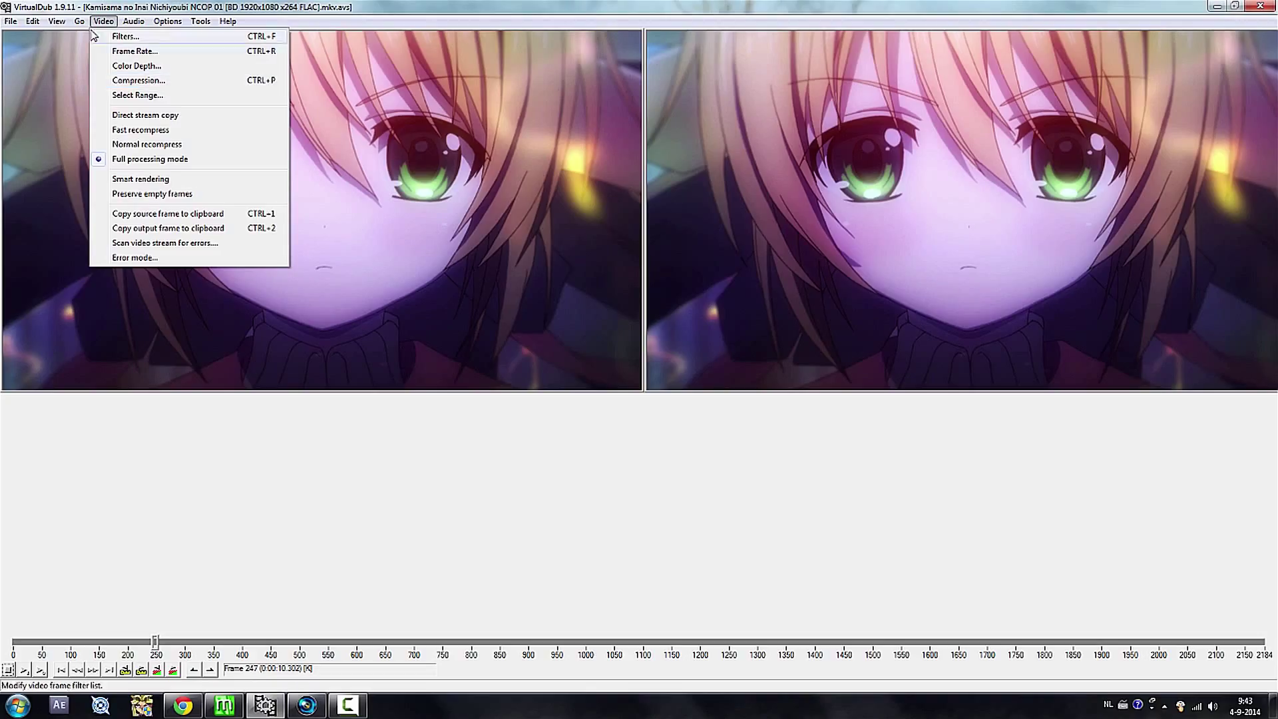
{"action": "left_click", "coordinate": [167, 81]}
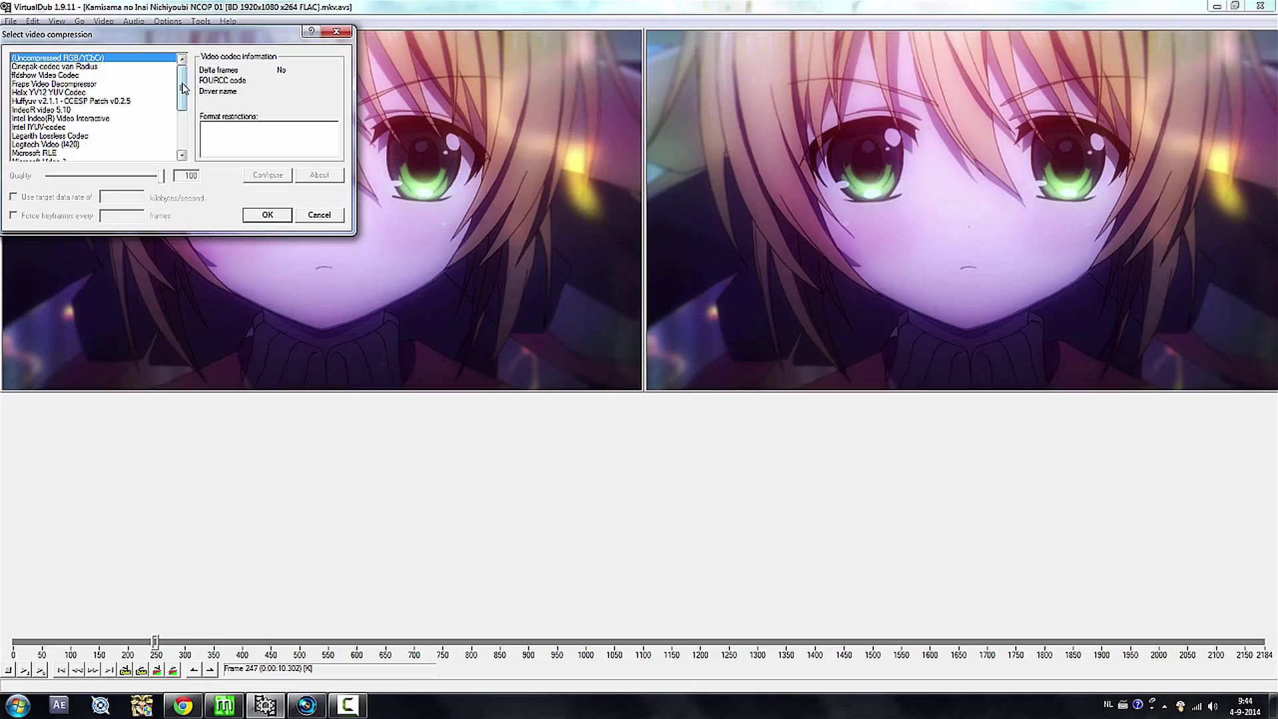
{"action": "left_click_drag", "start_coordinate": [184, 89], "coordinate": [192, 147]}
{"action": "left_click", "coordinate": [114, 101]}
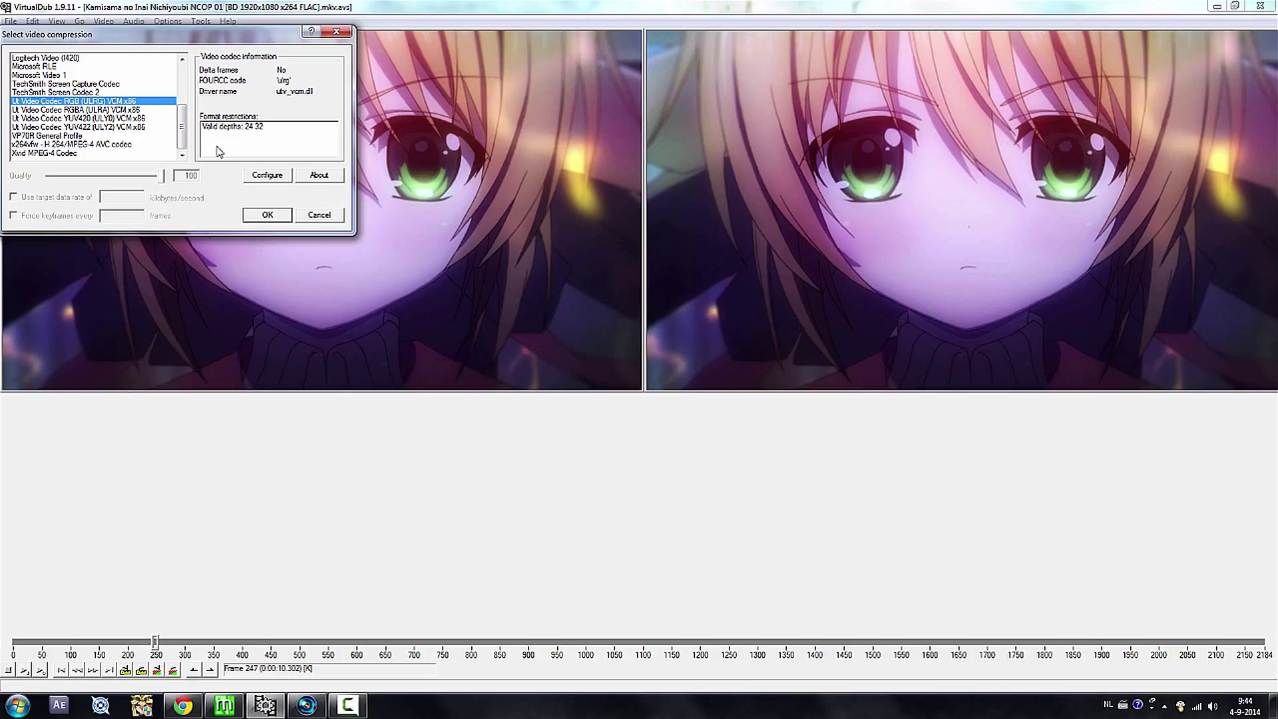
{"action": "left_click", "coordinate": [267, 176]}
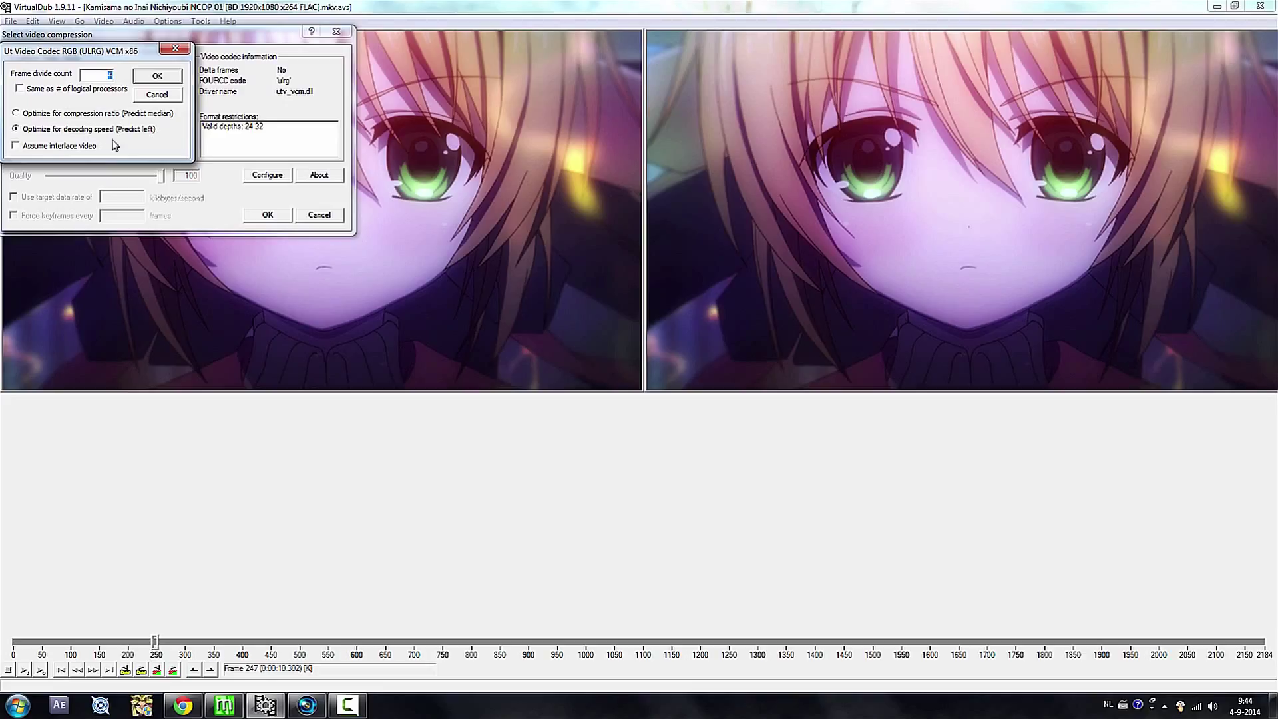
{"action": "left_click", "coordinate": [74, 134]}
{"action": "left_click", "coordinate": [163, 78]}
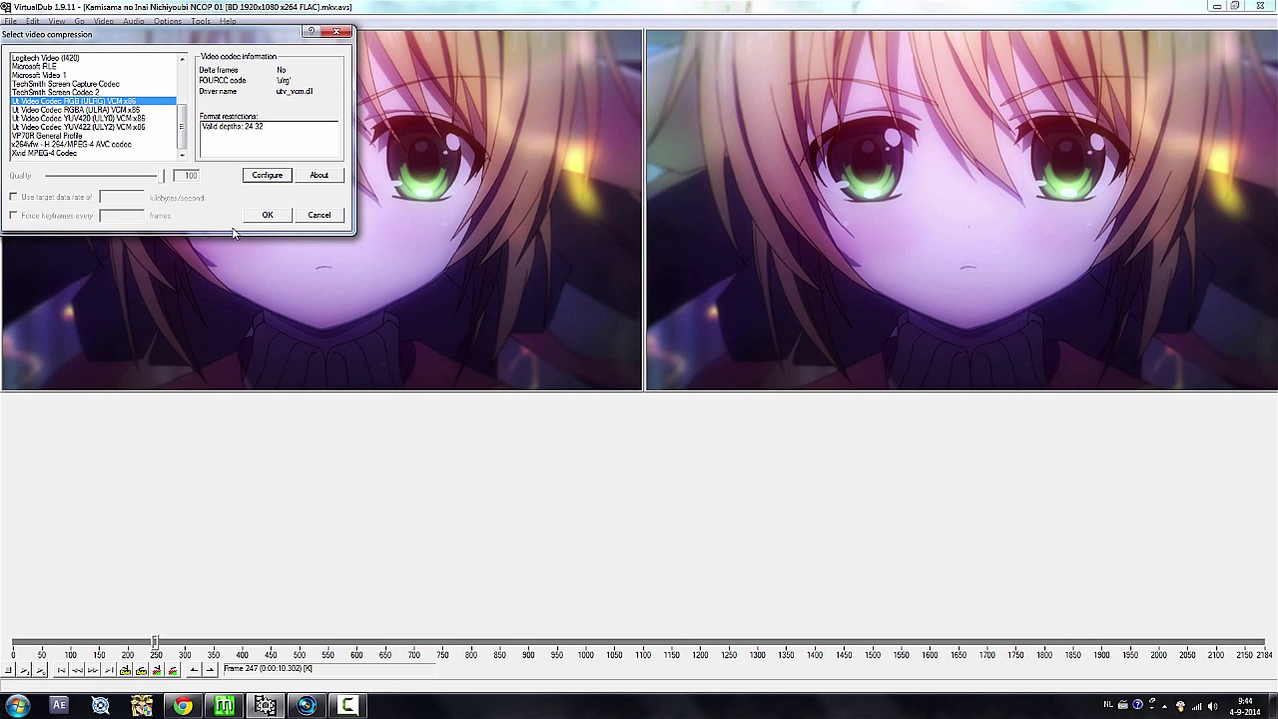
{"action": "left_click", "coordinate": [268, 214]}
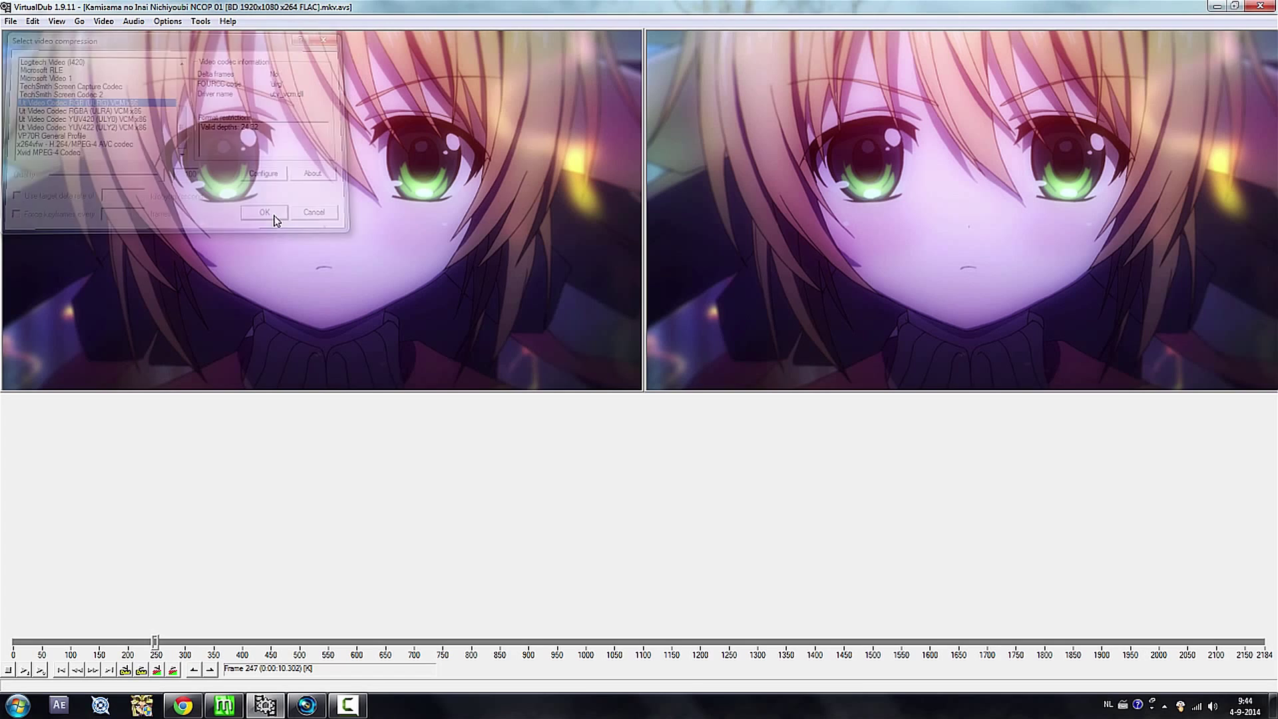
{"action": "left_click", "coordinate": [136, 21]}
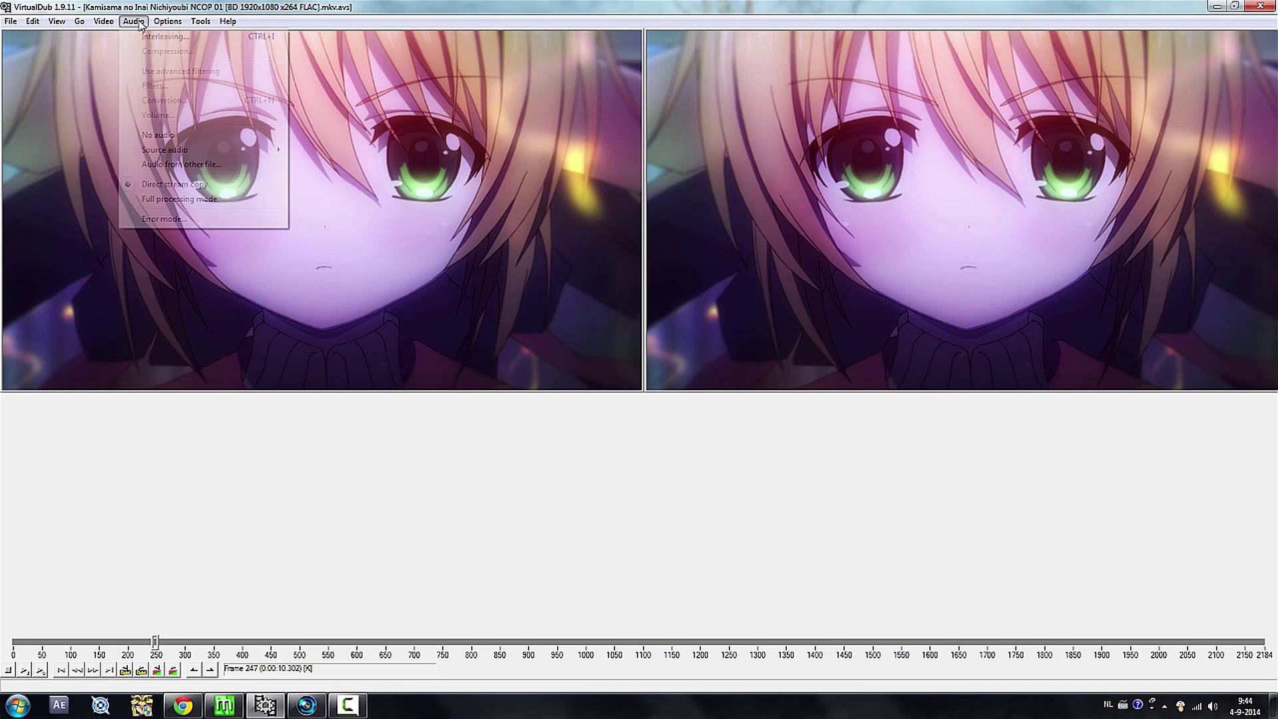
{"action": "left_click", "coordinate": [226, 136]}
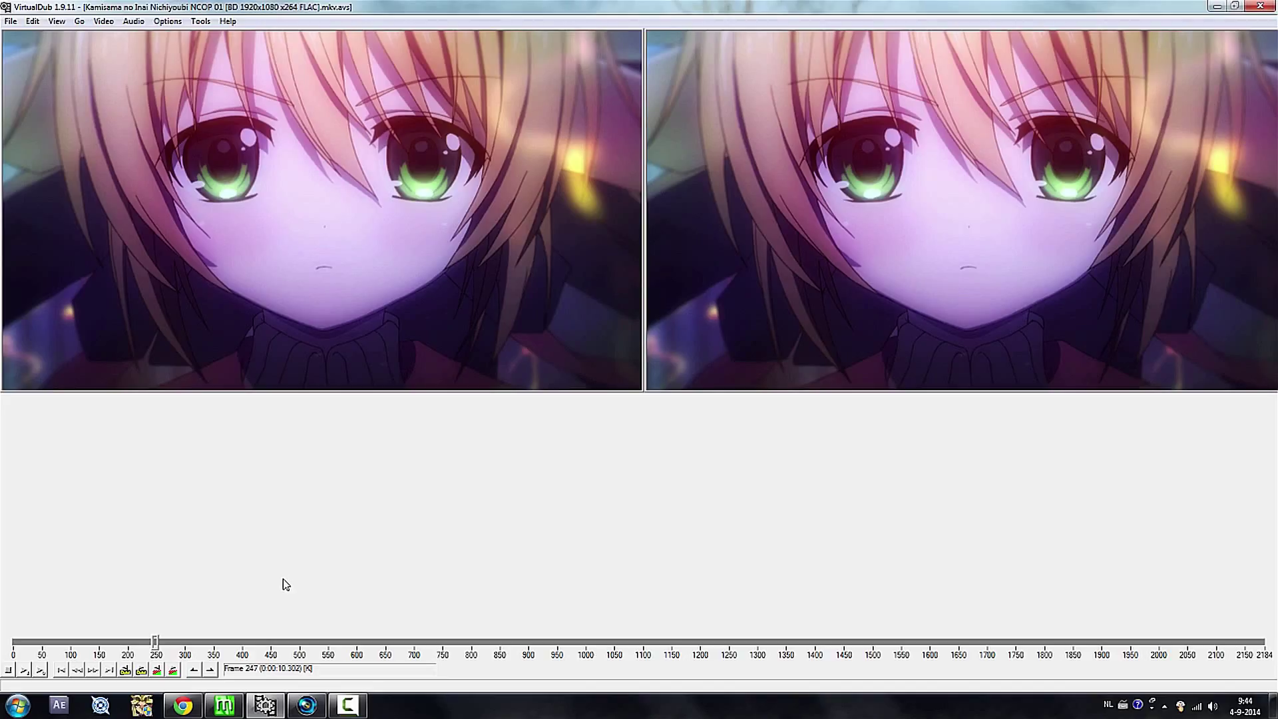
- Go to frame 457 and mark it as the start of the selection
{"action": "left_click", "coordinate": [178, 646]}
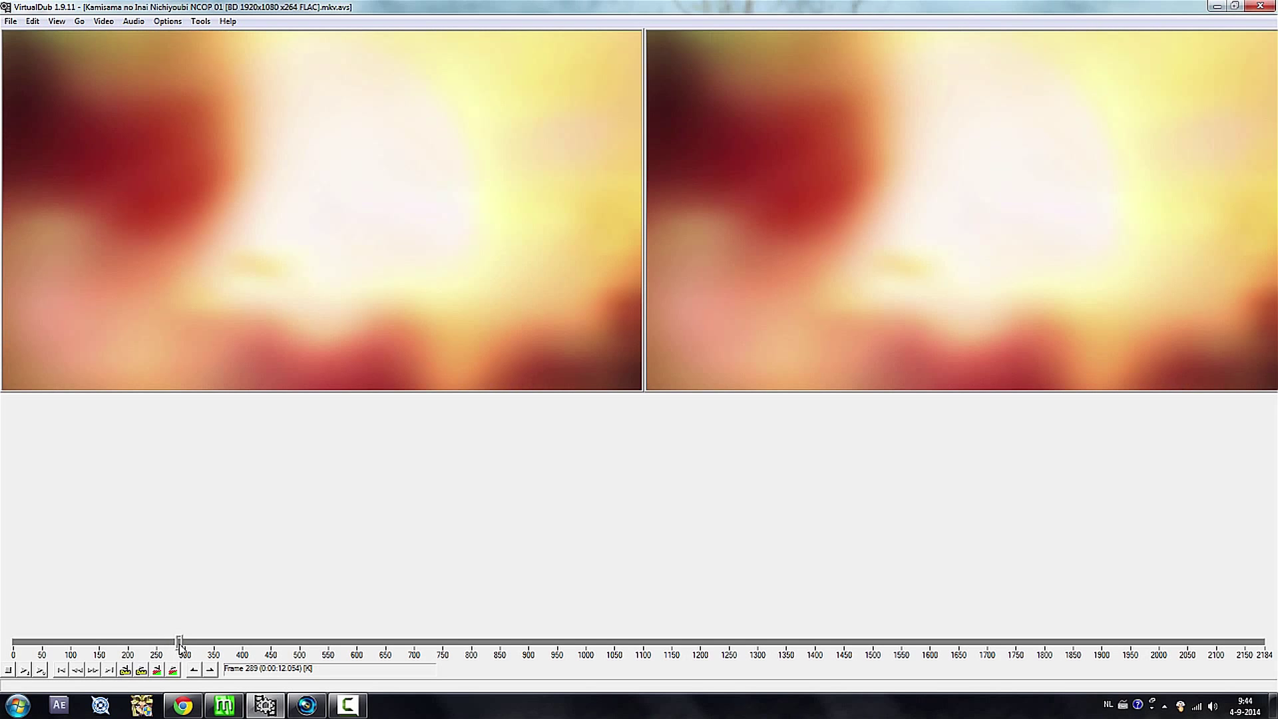
{"action": "left_click", "coordinate": [198, 645]}
{"action": "left_click_drag", "start_coordinate": [195, 645], "coordinate": [208, 643]}
{"action": "left_click_drag", "start_coordinate": [212, 643], "coordinate": [272, 644]}
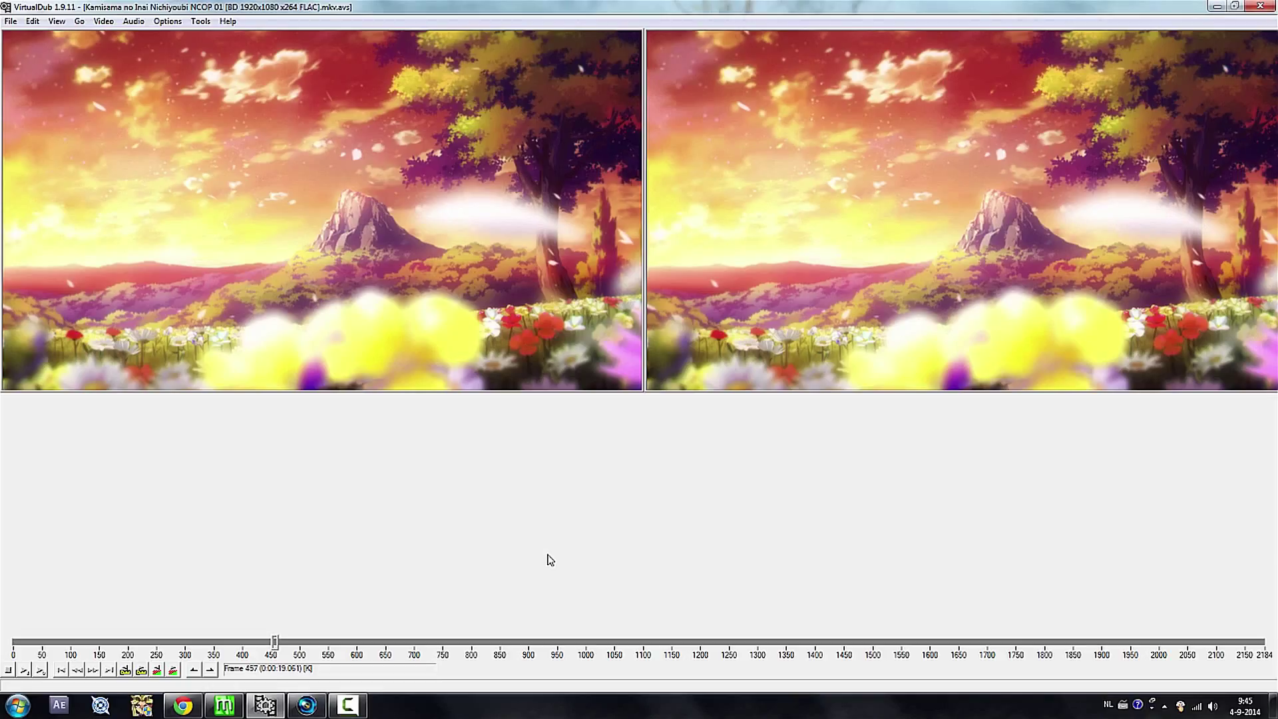
{"action": "key", "text": "Home"}
- Advance to frame 905 and mark it as the end of the selection
{"action": "key", "text": "Right"}
{"action": "key", "text": "space"}
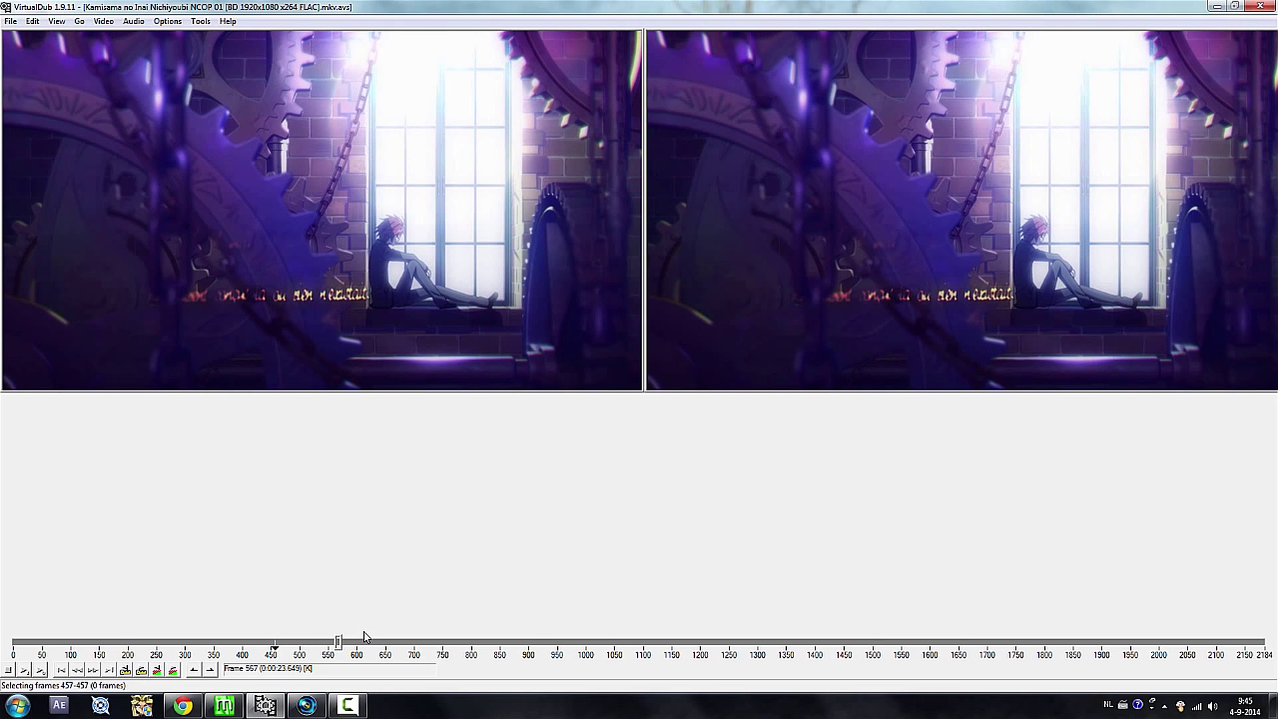
{"action": "key", "text": "Left"}
{"action": "key", "text": "Right"}
{"action": "key", "text": "Right"}
{"action": "key", "text": "Right"}
{"action": "key", "text": "Right"}
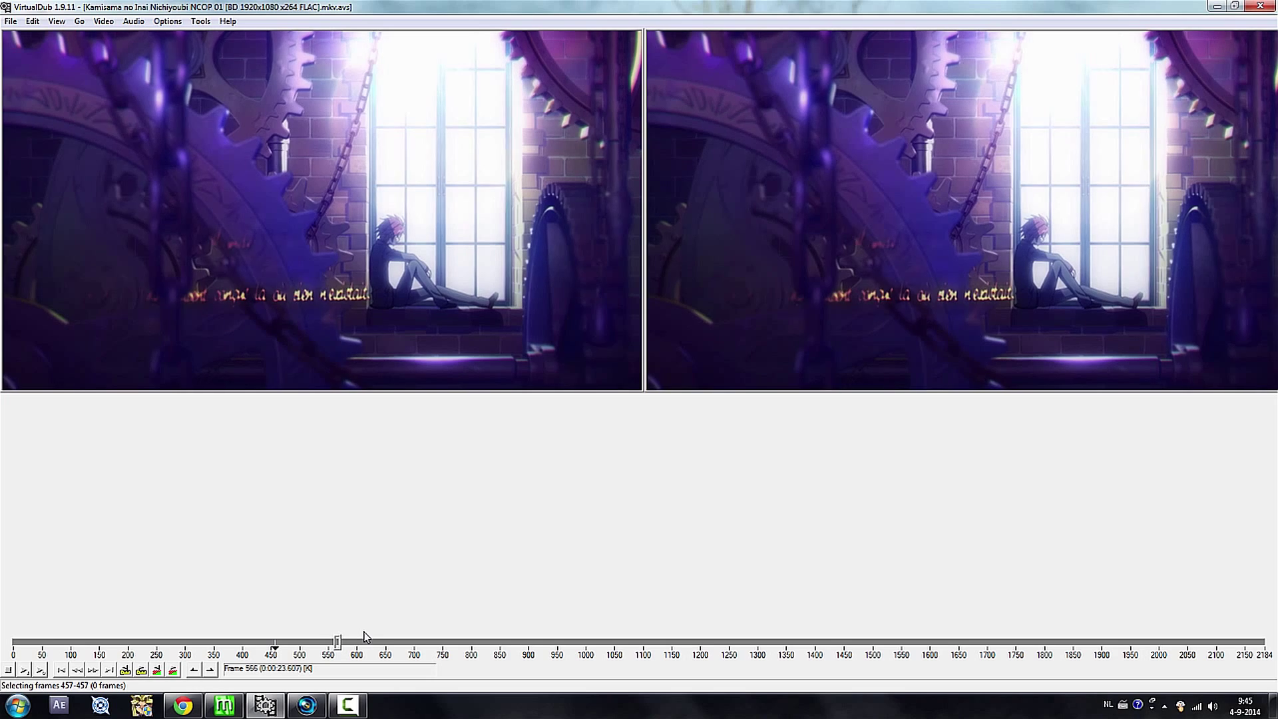
{"action": "key", "text": "space"}
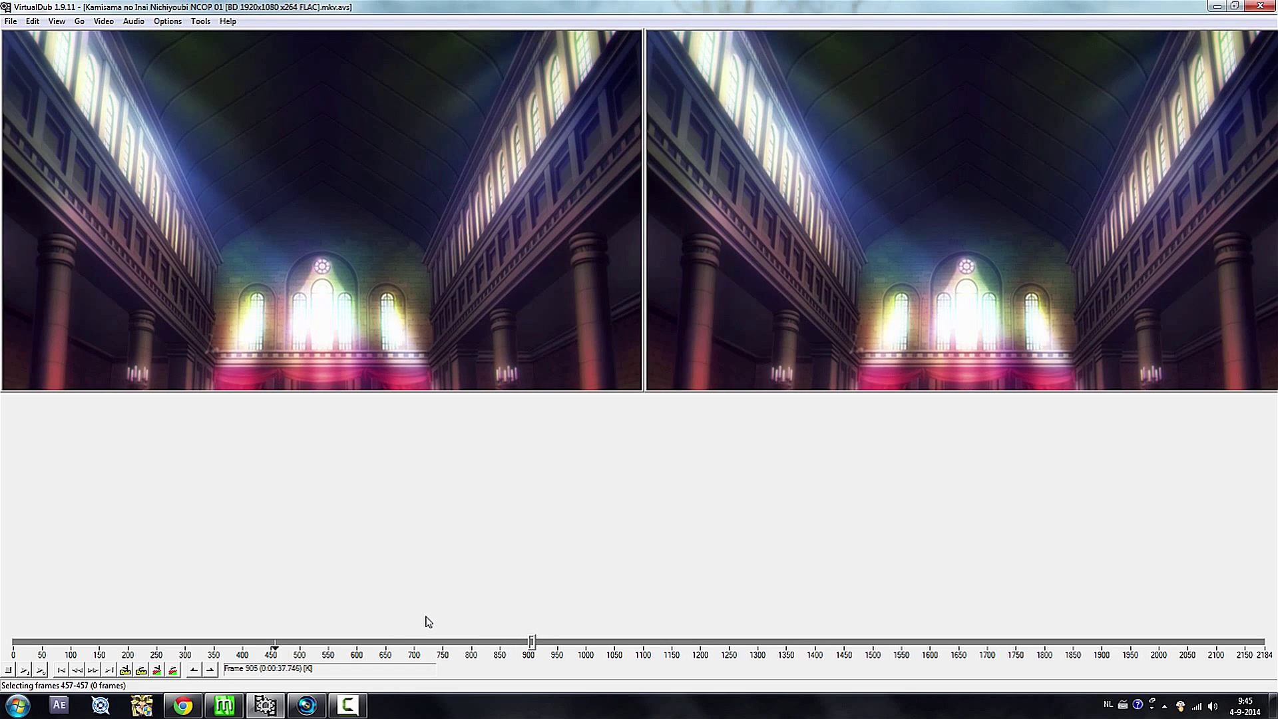
{"action": "key", "text": "End"}
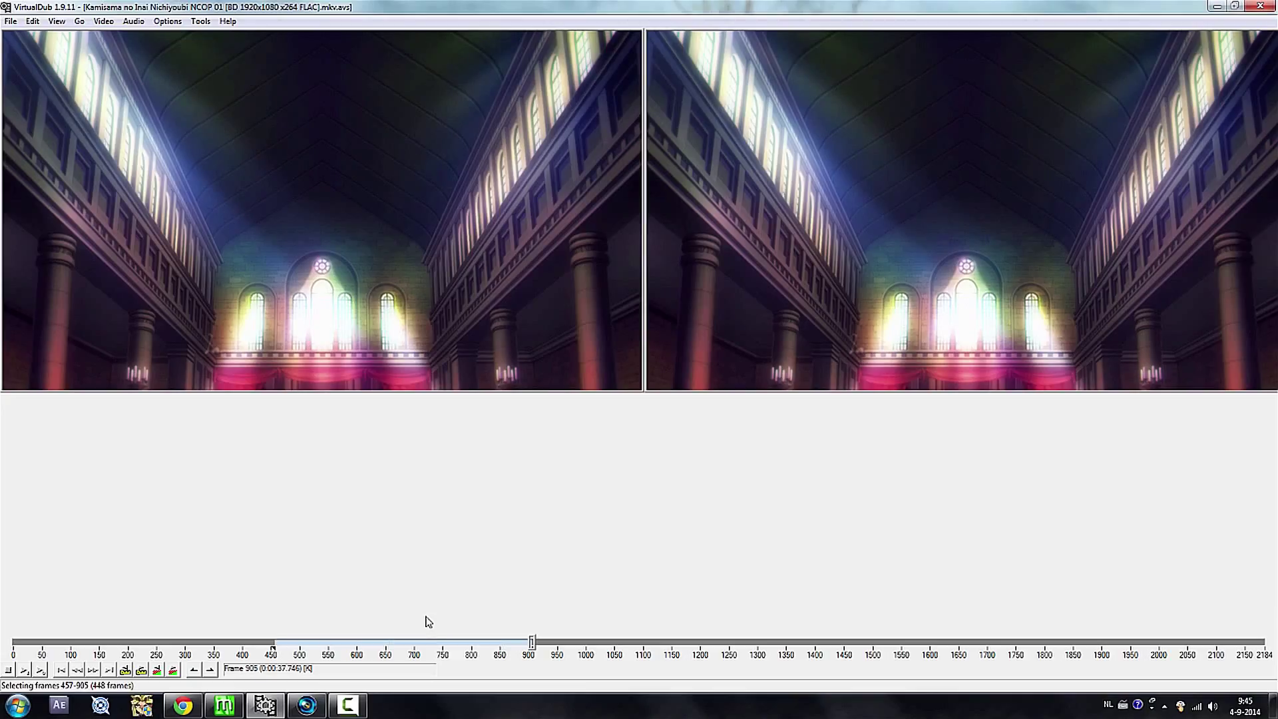
- Select frames 1340 to 1463 by marking them as the start and end of the selection
{"action": "key", "text": "Home"}
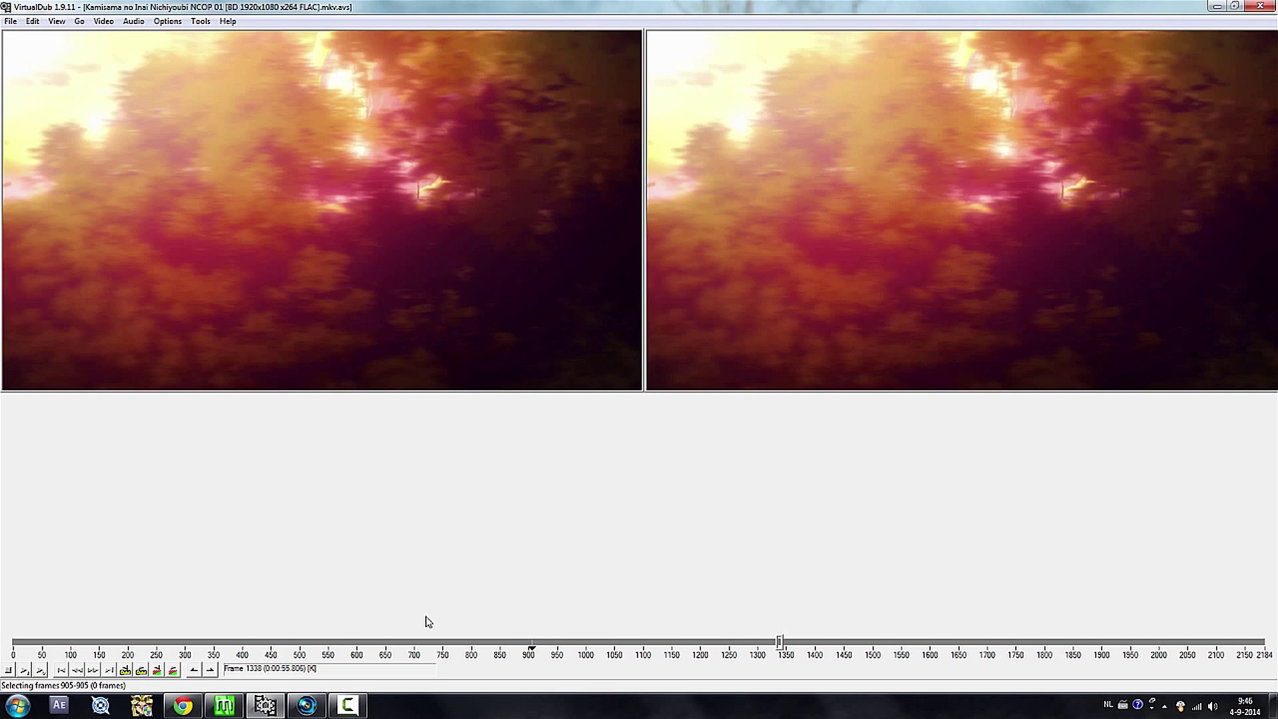
{"action": "key", "text": "Home"}
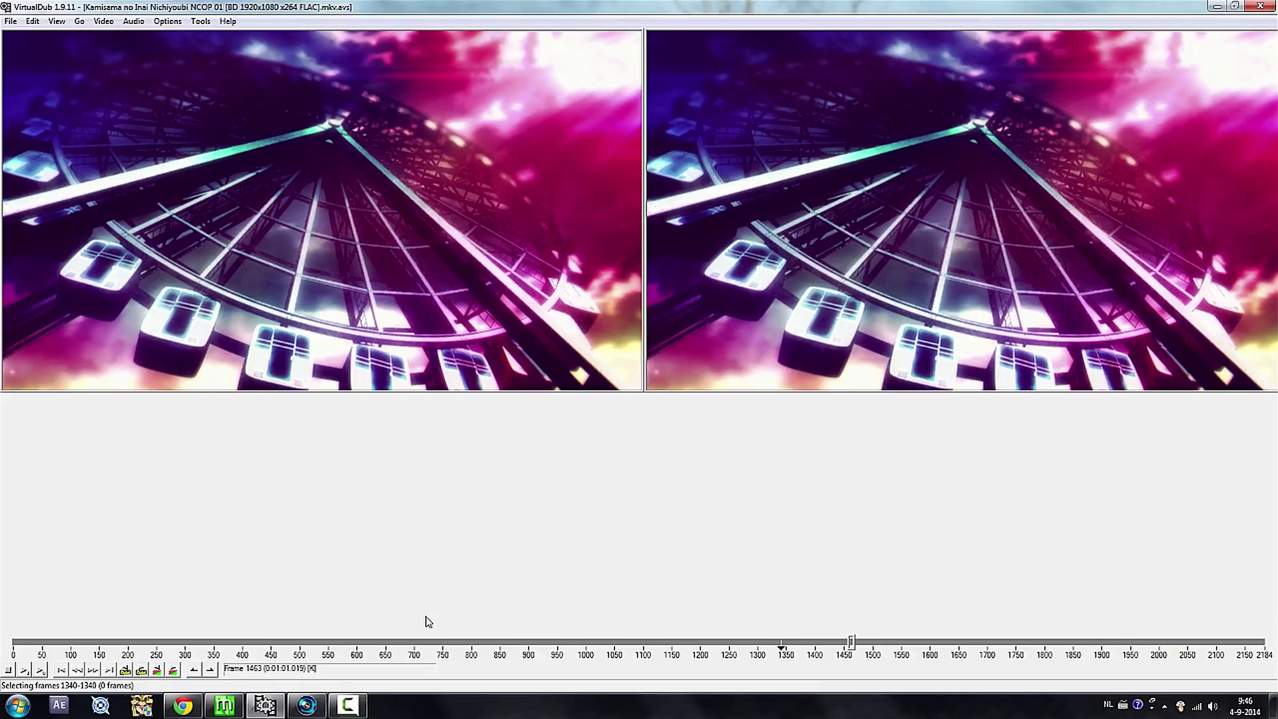
{"action": "key", "text": "End"}
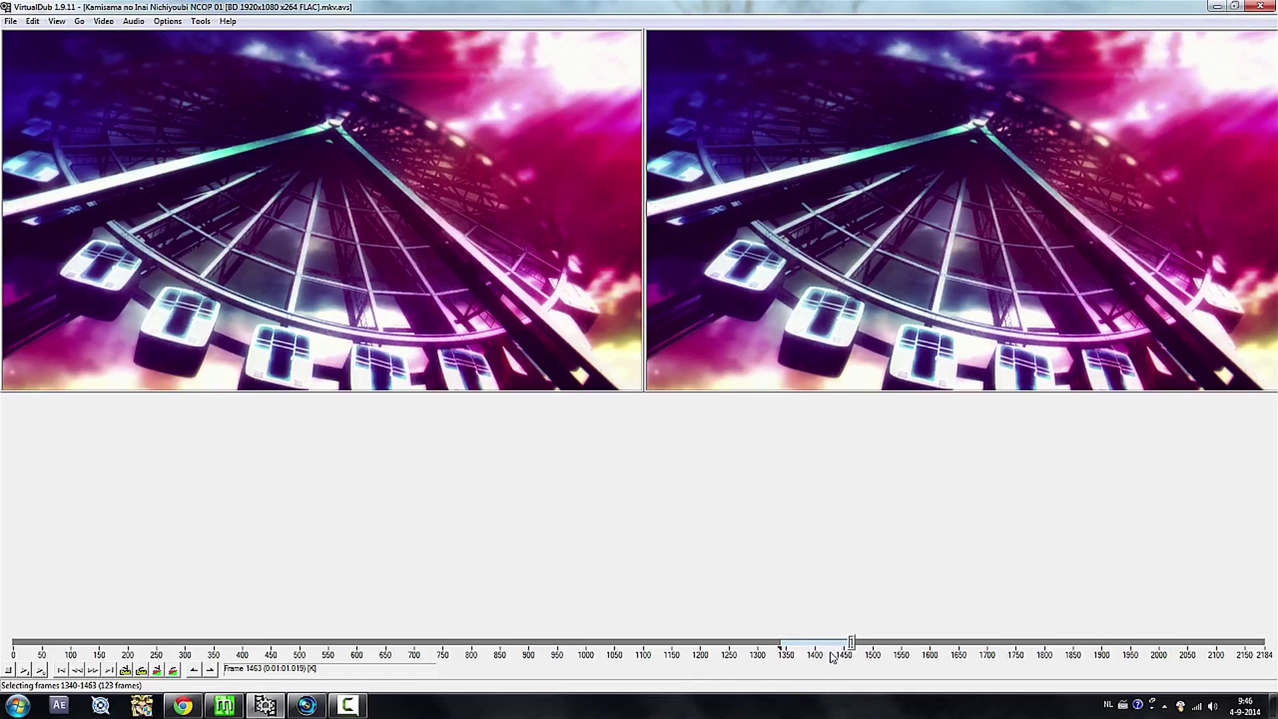
- Save the selected scene as an AVI named "Scene 1_1080p" in the "AMV Tutorial Lesson 2 Project Settings Source + Export" folder on drive D
{"action": "left_click", "coordinate": [11, 21]}
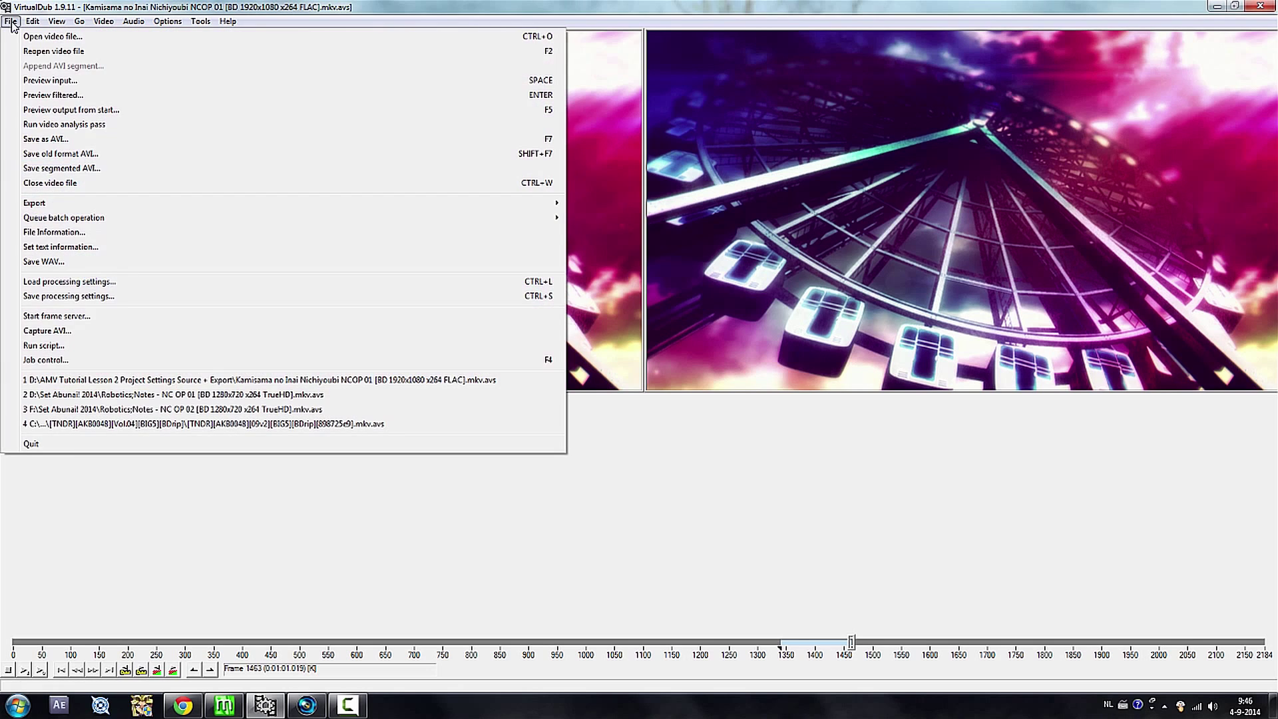
{"action": "left_click", "coordinate": [113, 146]}
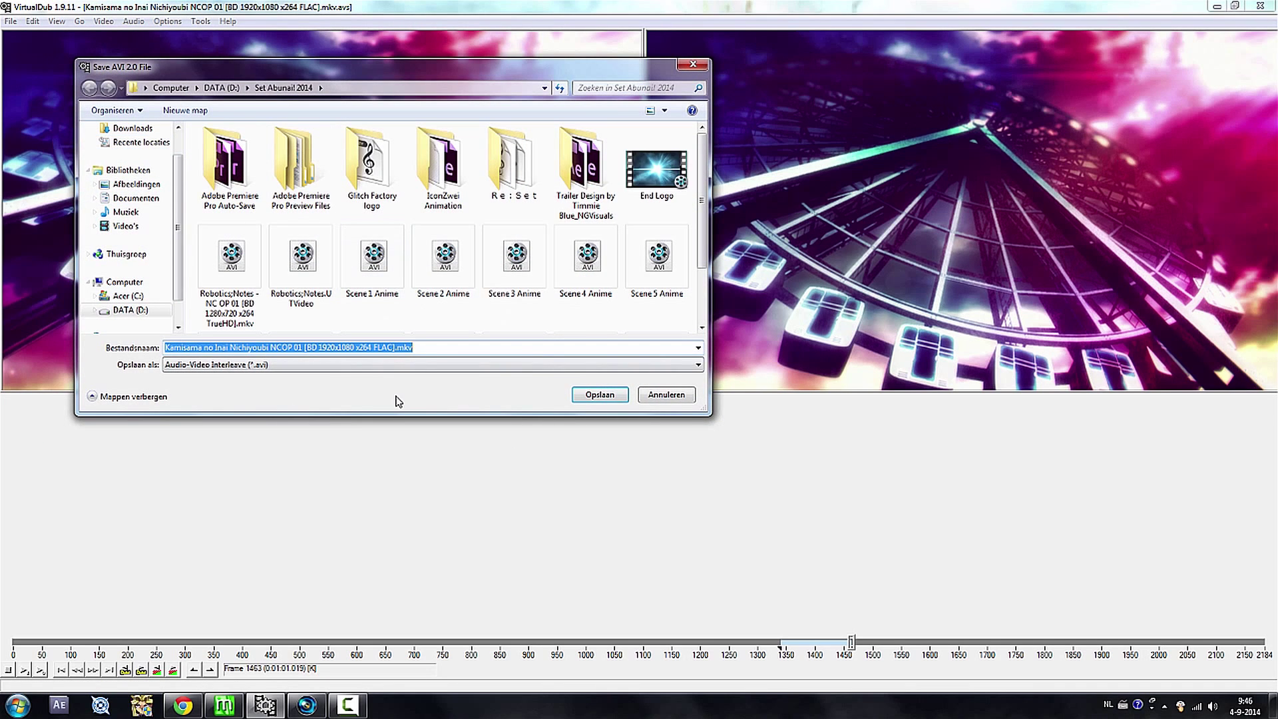
{"action": "left_click", "coordinate": [144, 311]}
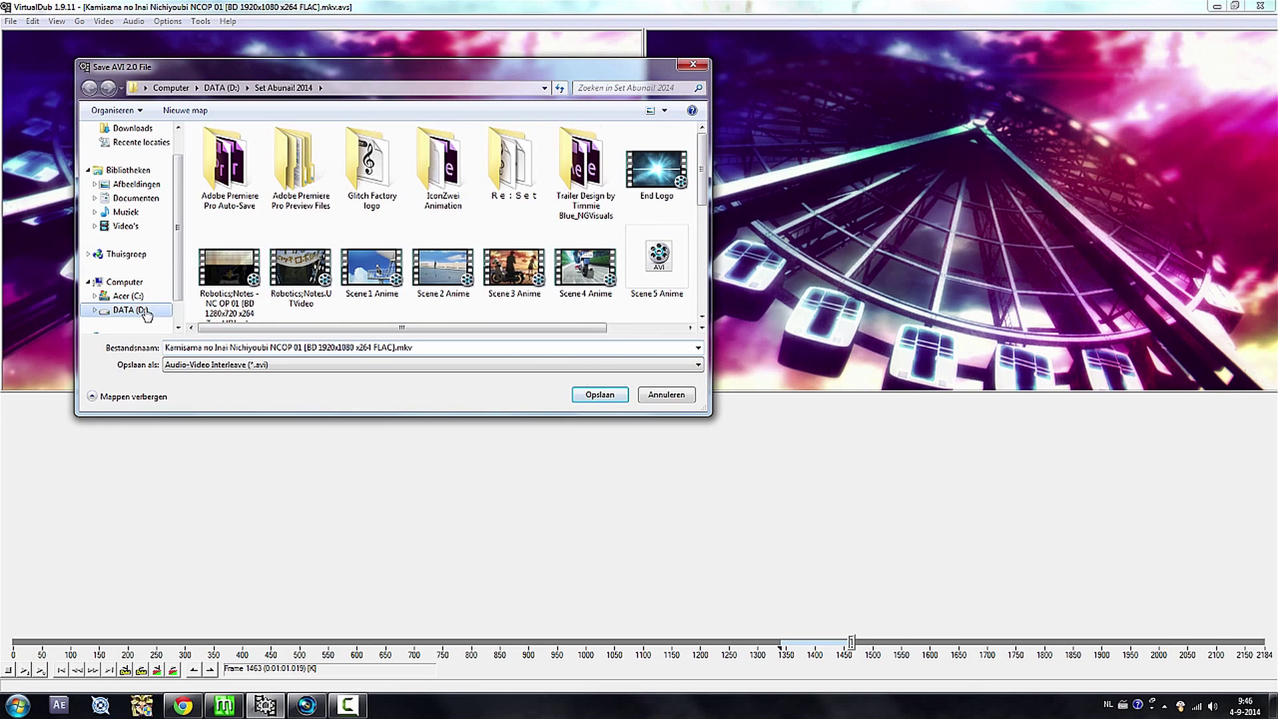
{"action": "double_click", "coordinate": [324, 208]}
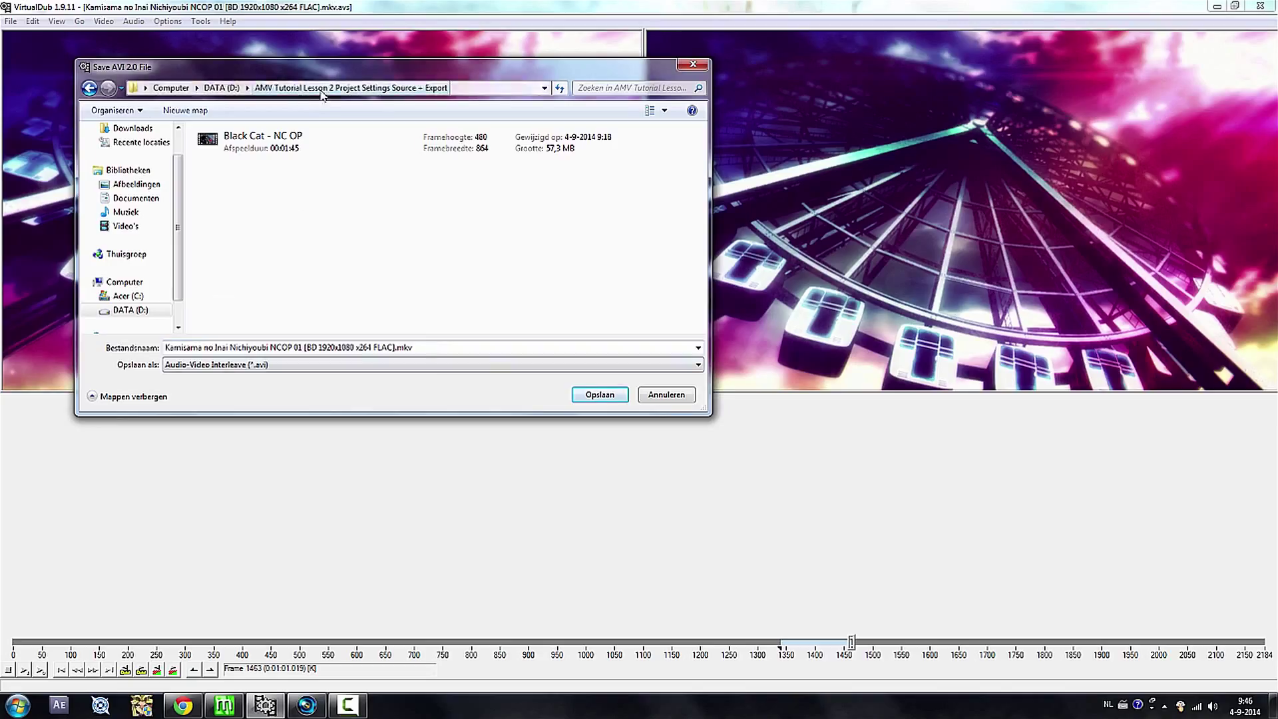
{"action": "triple_click", "coordinate": [394, 347]}
{"action": "key", "text": "BackSpace"}
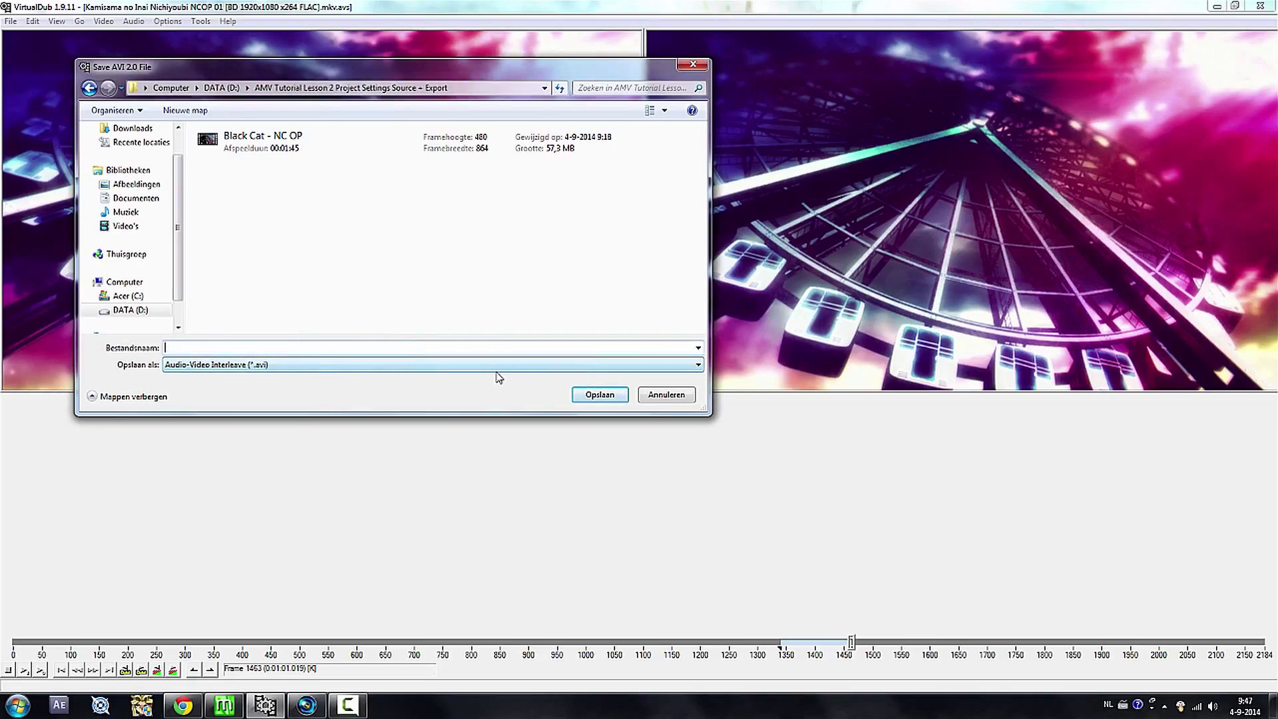
{"action": "type", "text": "Scene 1_180"}
{"action": "key", "text": "BackSpace"}
{"action": "key", "text": "BackSpace"}
{"action": "type", "text": "080p"}
{"action": "left_click", "coordinate": [590, 397]}
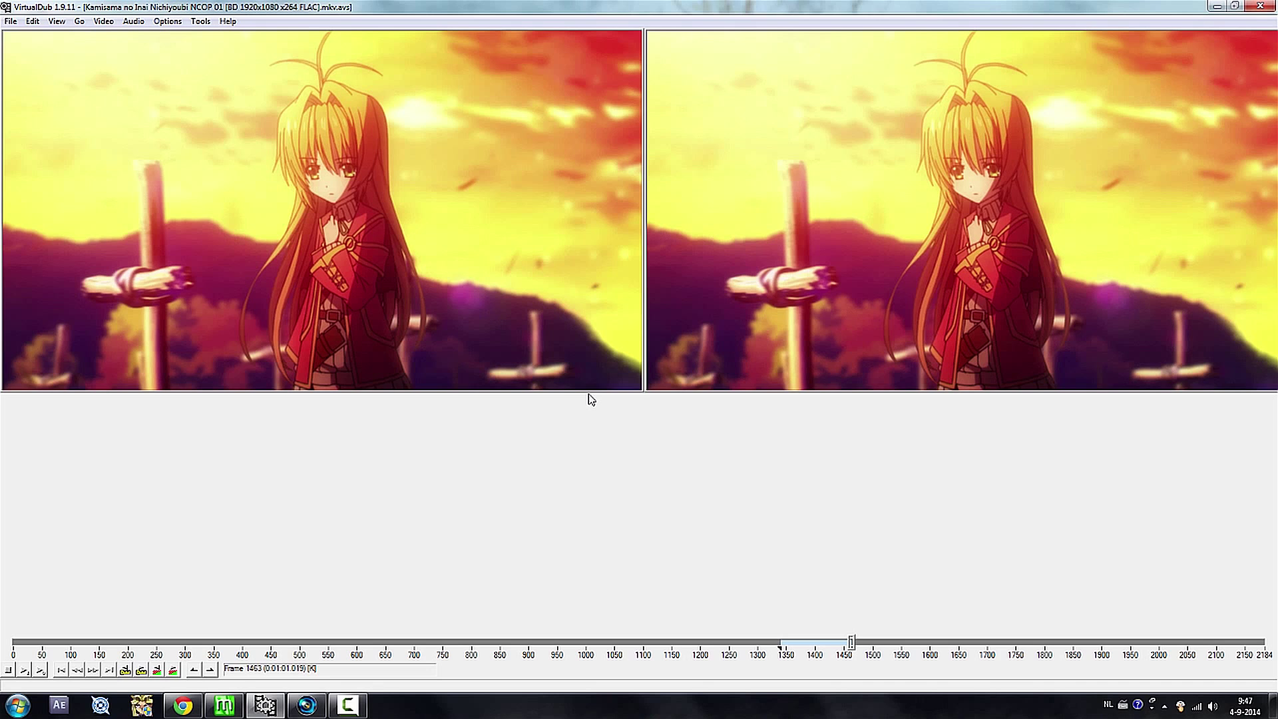
- Switch to MeGUI, minimize VirtualDub, and delete all the old Kamisama no Inai Nichiyoubi jobs from the queue, including related ones
{"action": "left_click", "coordinate": [225, 705]}
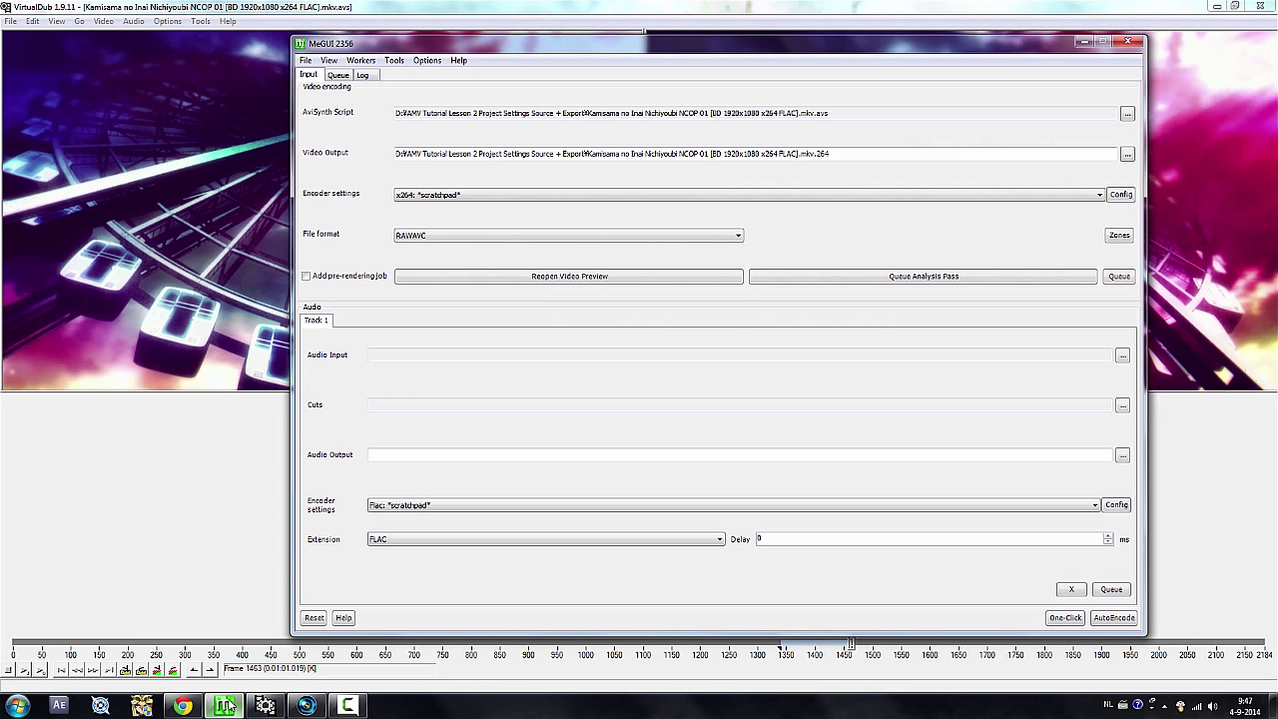
{"action": "left_click", "coordinate": [1216, 6]}
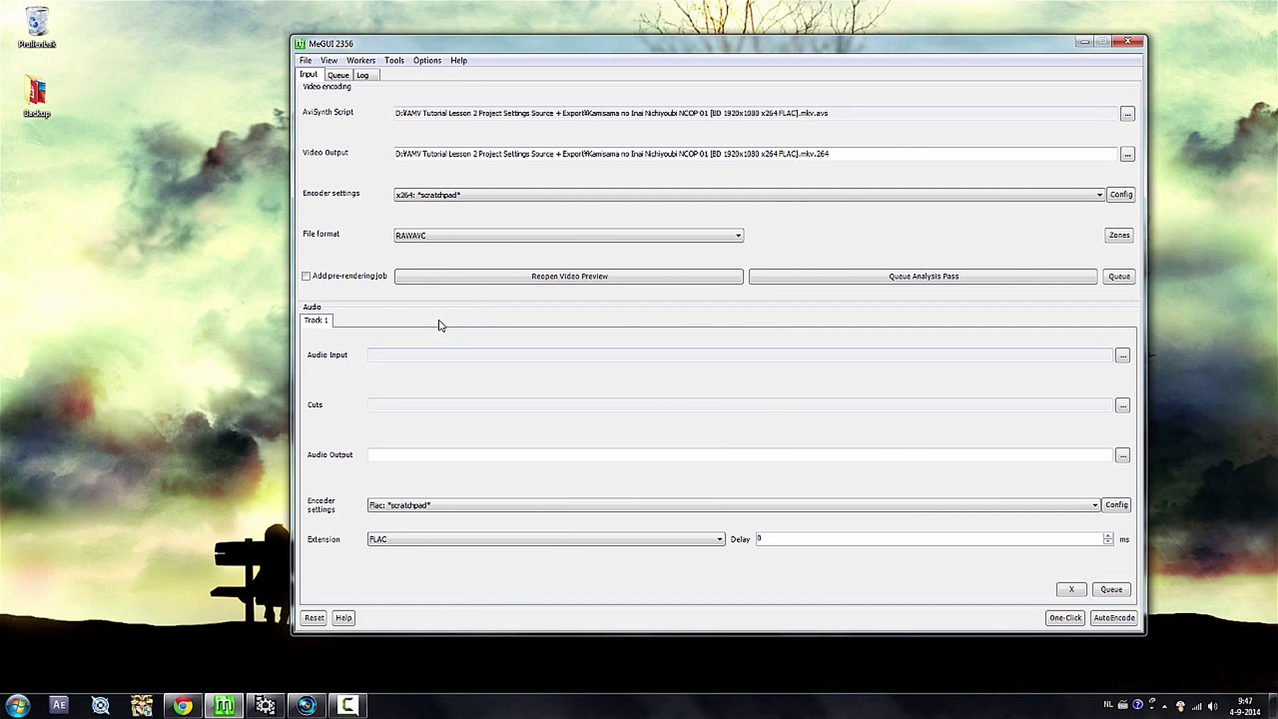
{"action": "left_click", "coordinate": [338, 75]}
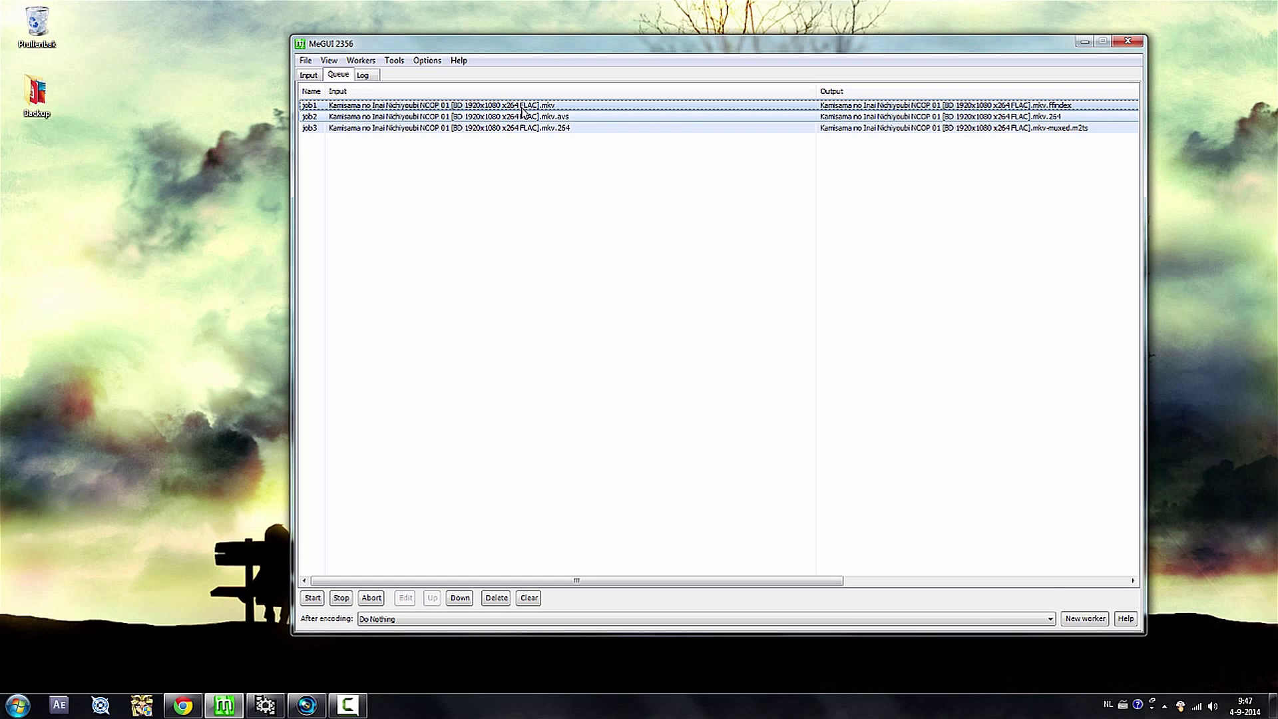
{"action": "key", "text": "Delete"}
{"action": "key", "text": "Delete"}
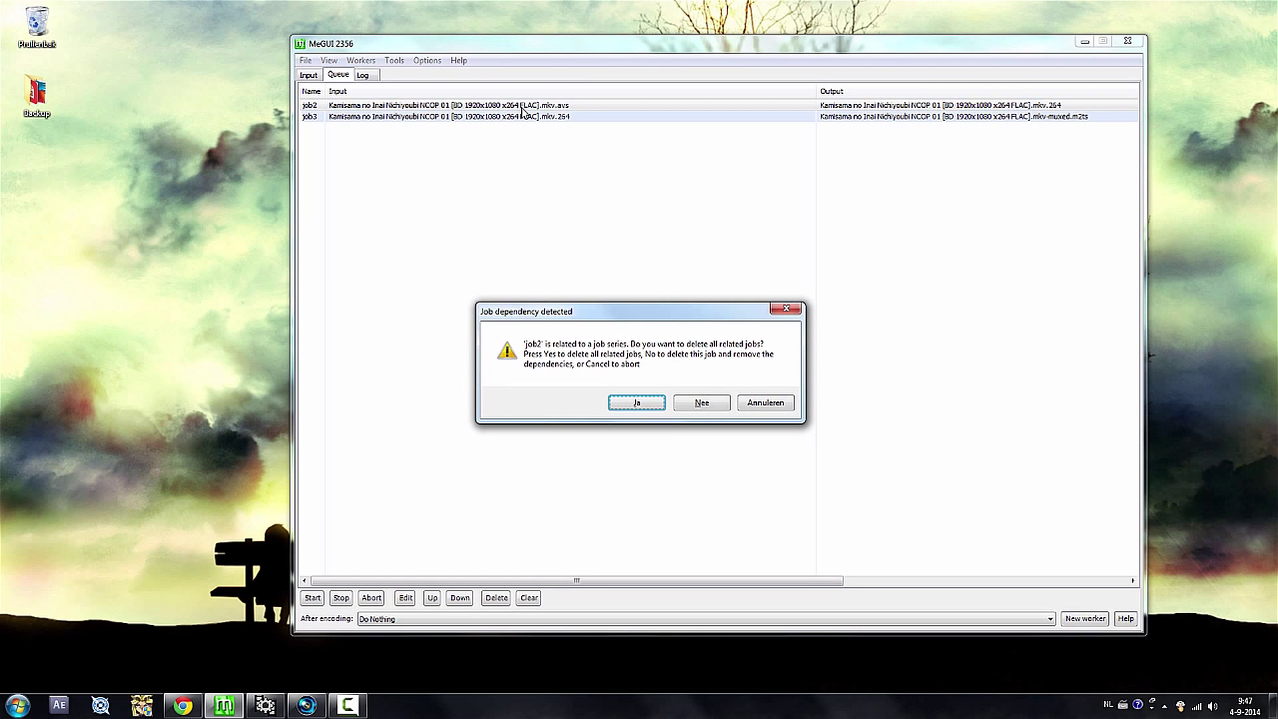
{"action": "left_click", "coordinate": [637, 404]}
- Open "Accel World - NC OP 01 [BD 1280x720 x264 FLAC]" in the File Indexer and queue its indexing with No Audio
{"action": "left_click", "coordinate": [310, 75]}
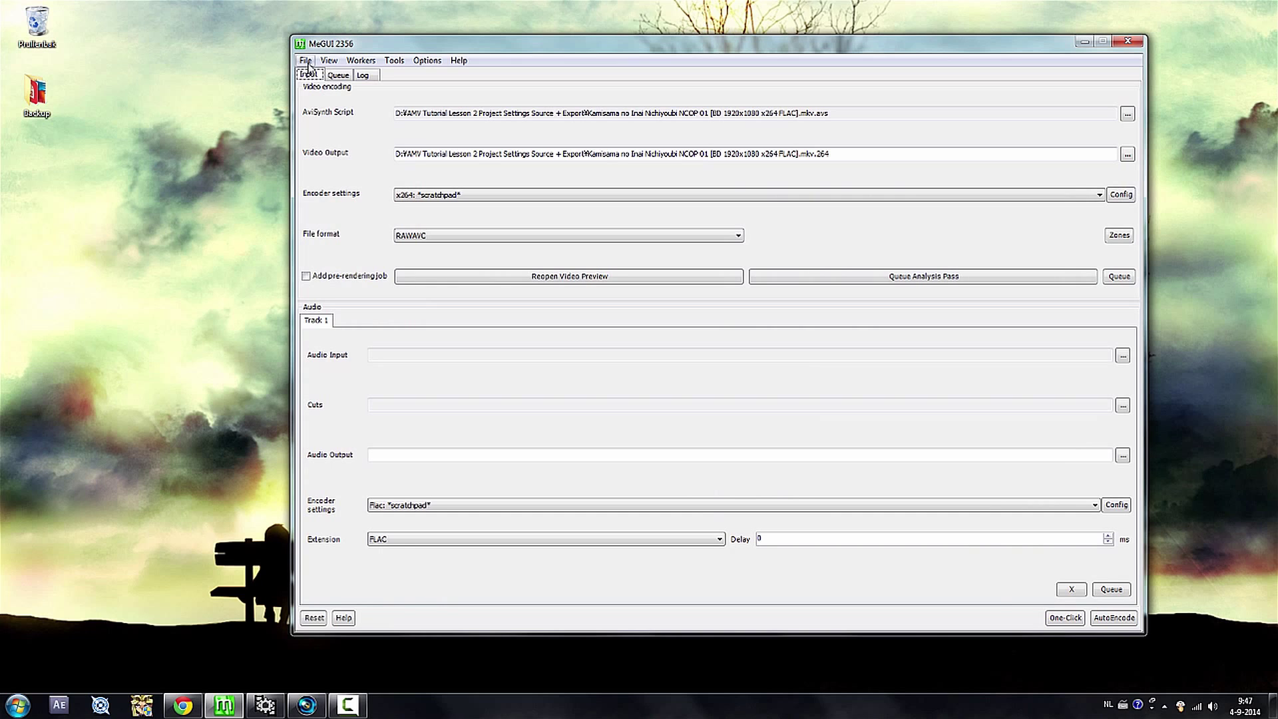
{"action": "left_click", "coordinate": [306, 60]}
{"action": "left_click", "coordinate": [333, 75]}
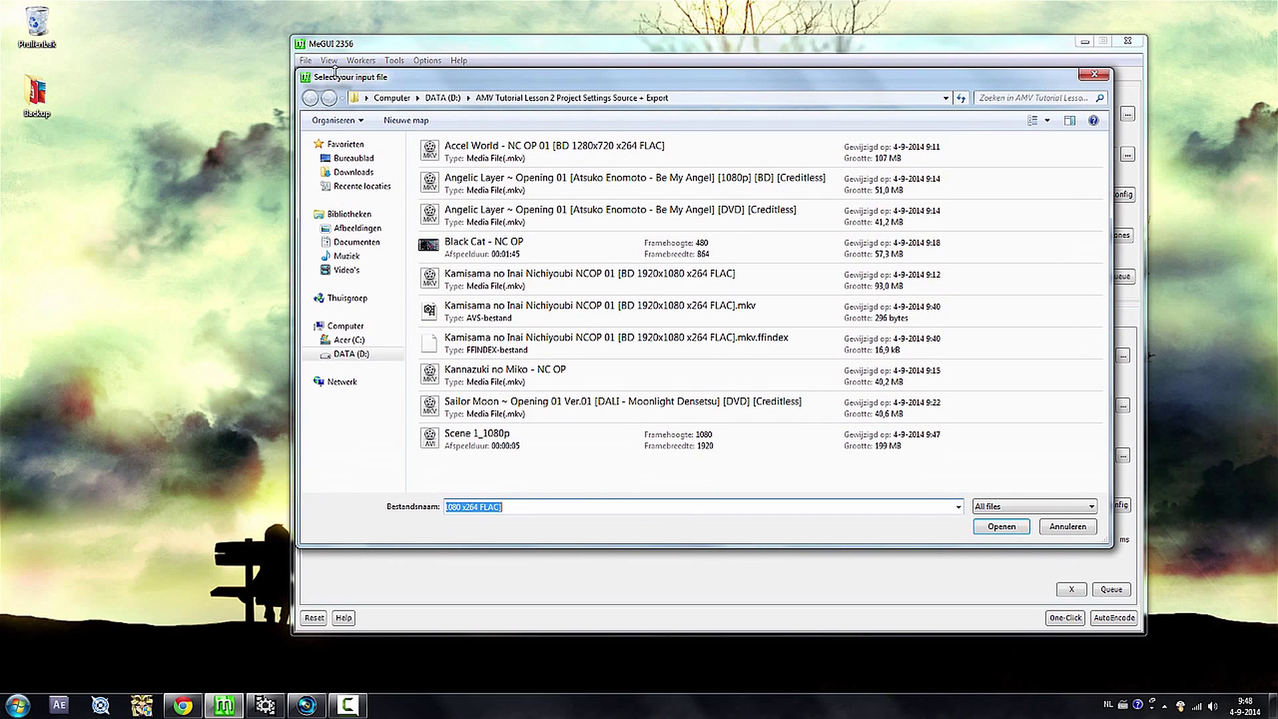
{"action": "left_click", "coordinate": [716, 163]}
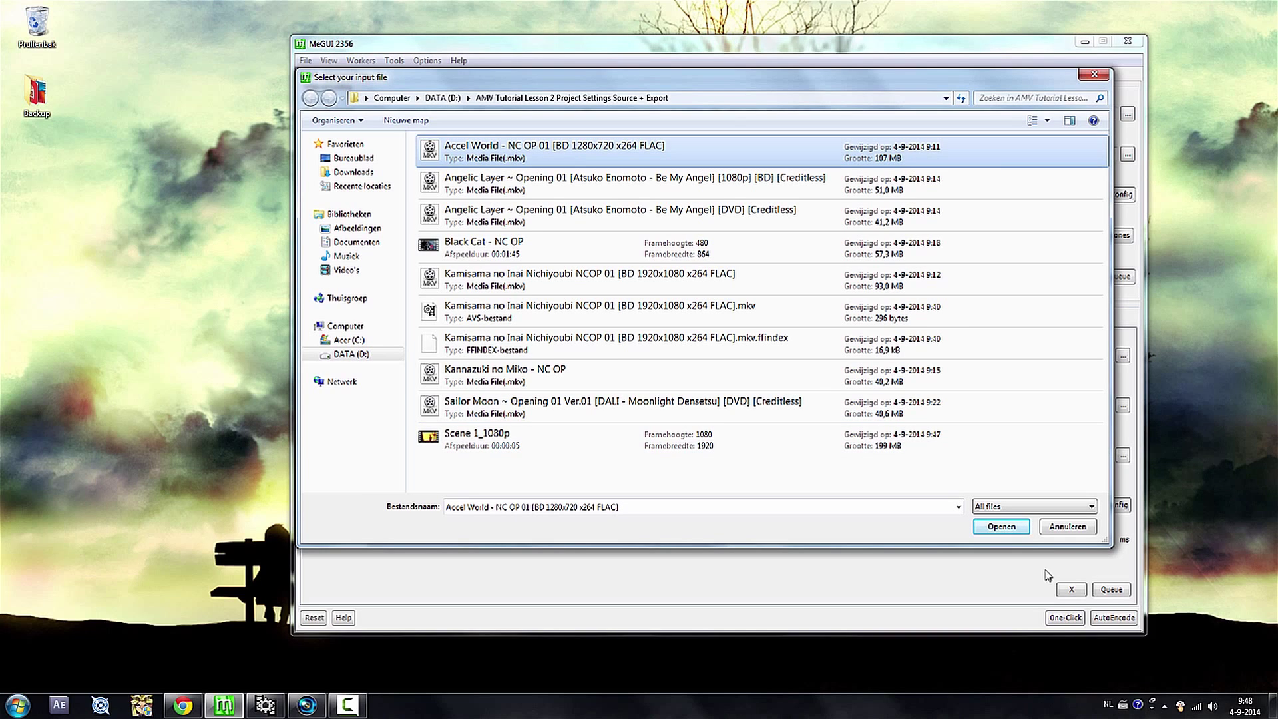
{"action": "left_click", "coordinate": [1002, 526]}
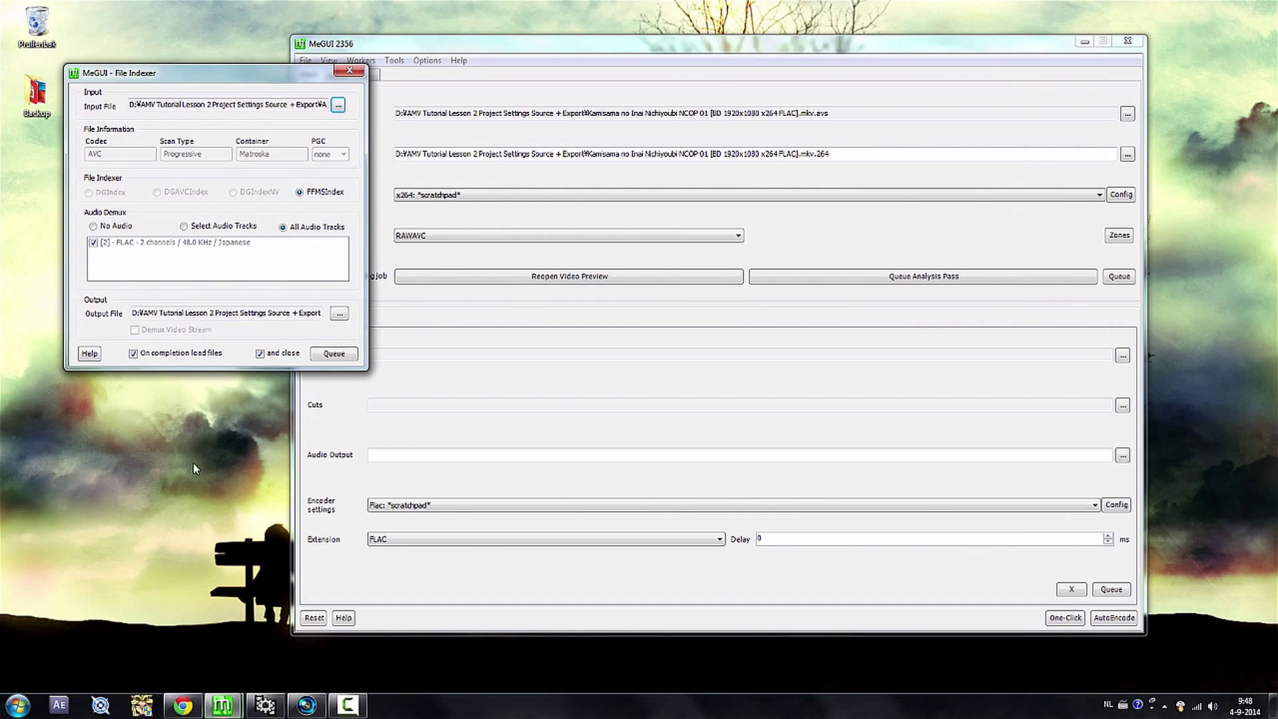
{"action": "left_click", "coordinate": [120, 227]}
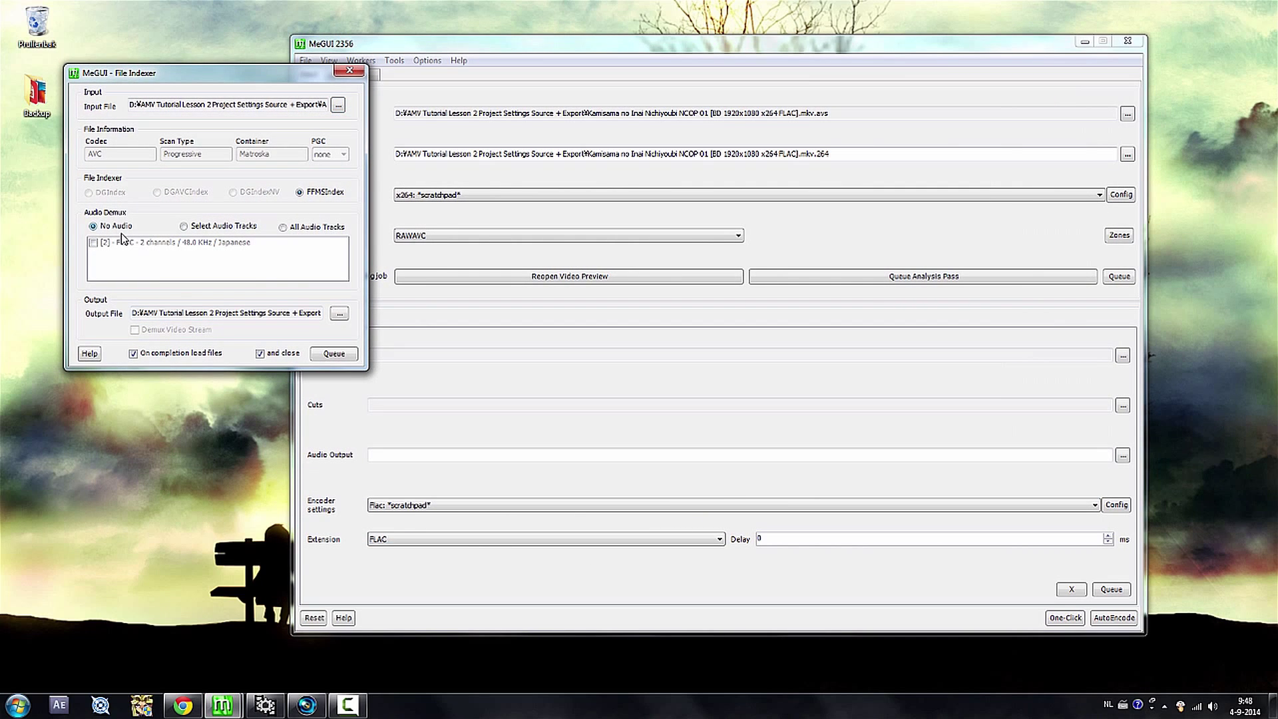
{"action": "left_click", "coordinate": [343, 357]}
- Run the queued Accel World indexing job and scrub the loaded video preview to frame 1256
{"action": "left_click", "coordinate": [338, 75]}
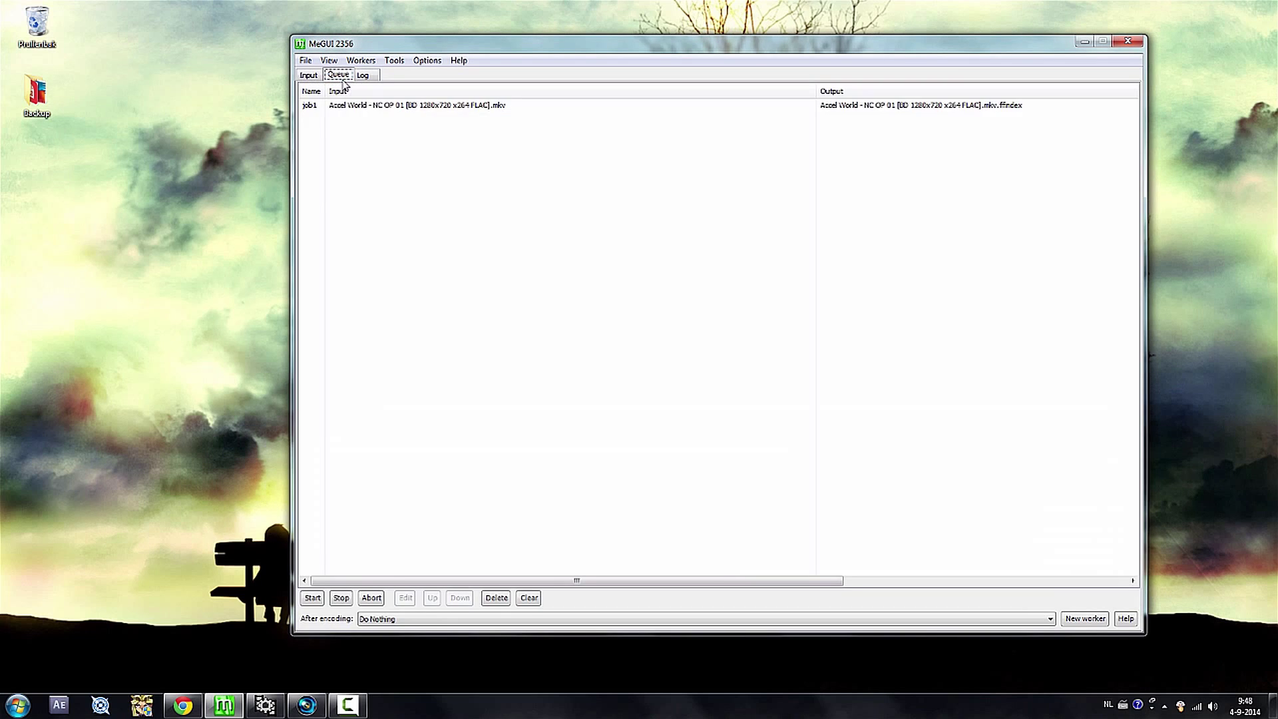
{"action": "left_click", "coordinate": [395, 108]}
{"action": "left_click", "coordinate": [314, 597]}
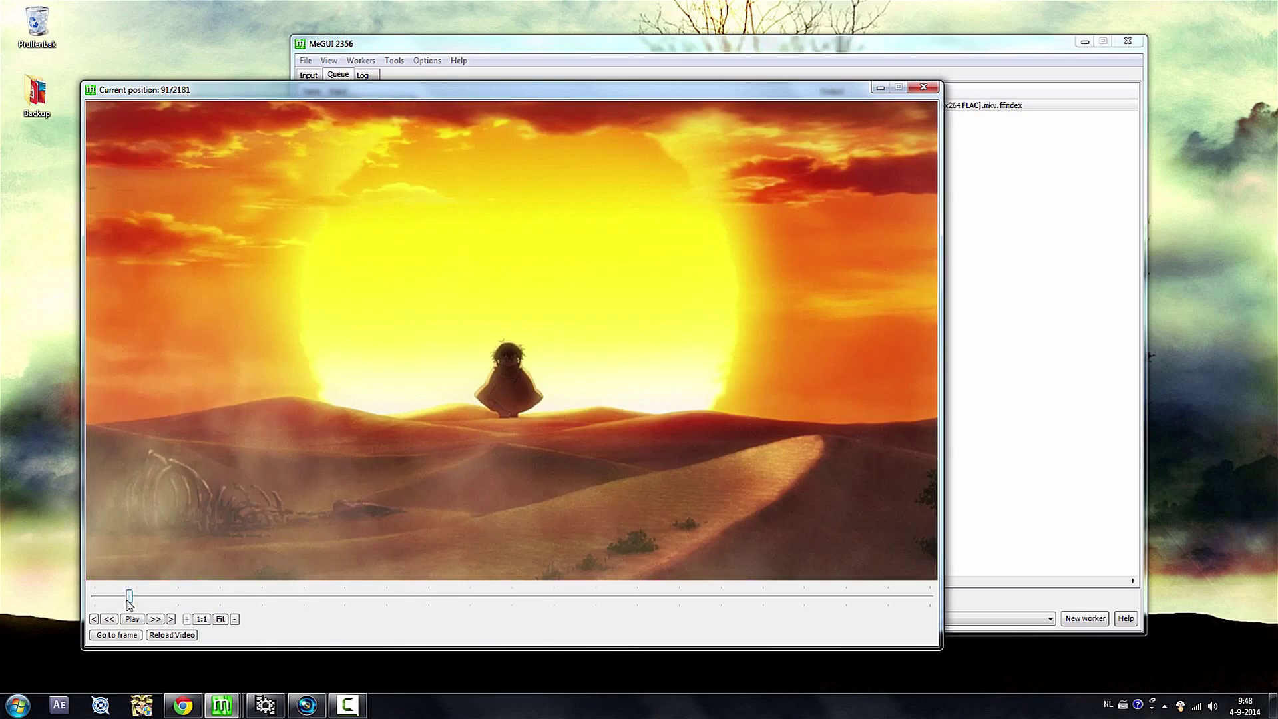
{"action": "left_click_drag", "start_coordinate": [129, 597], "coordinate": [577, 614]}
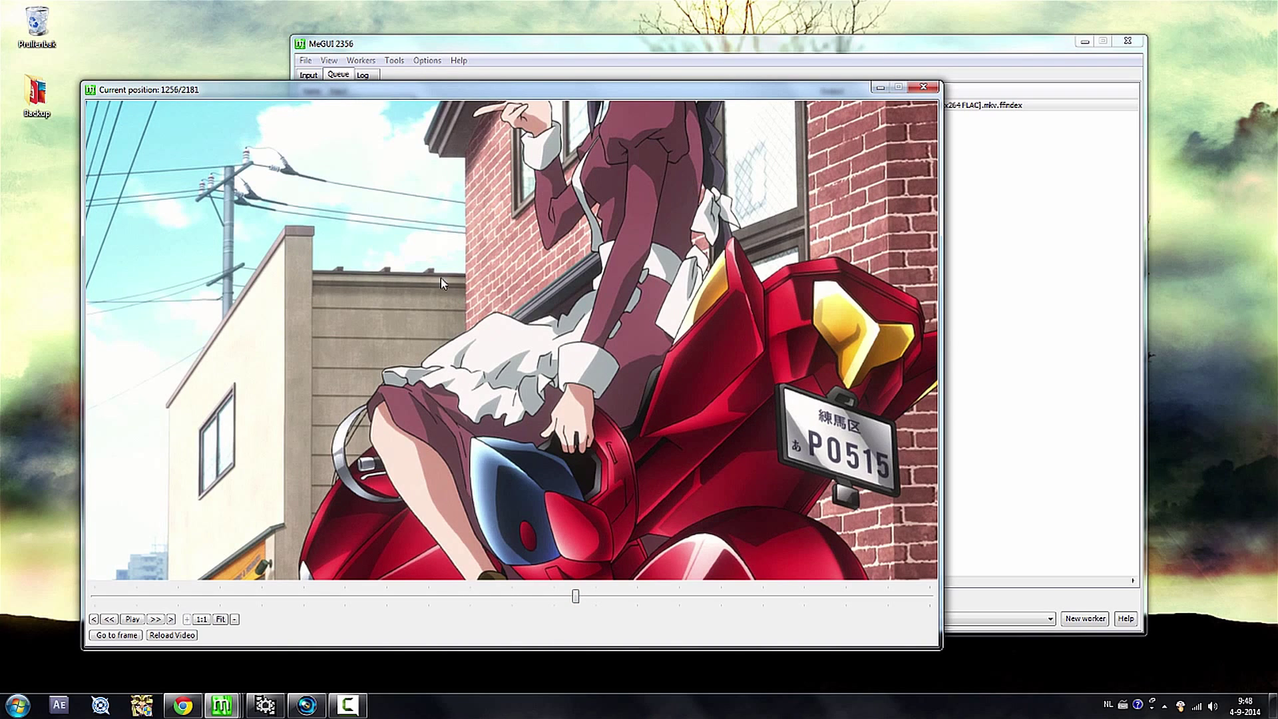
- Bring up the AviSynth script creator and save the Accel World script with its current settings
{"action": "left_click", "coordinate": [315, 72]}
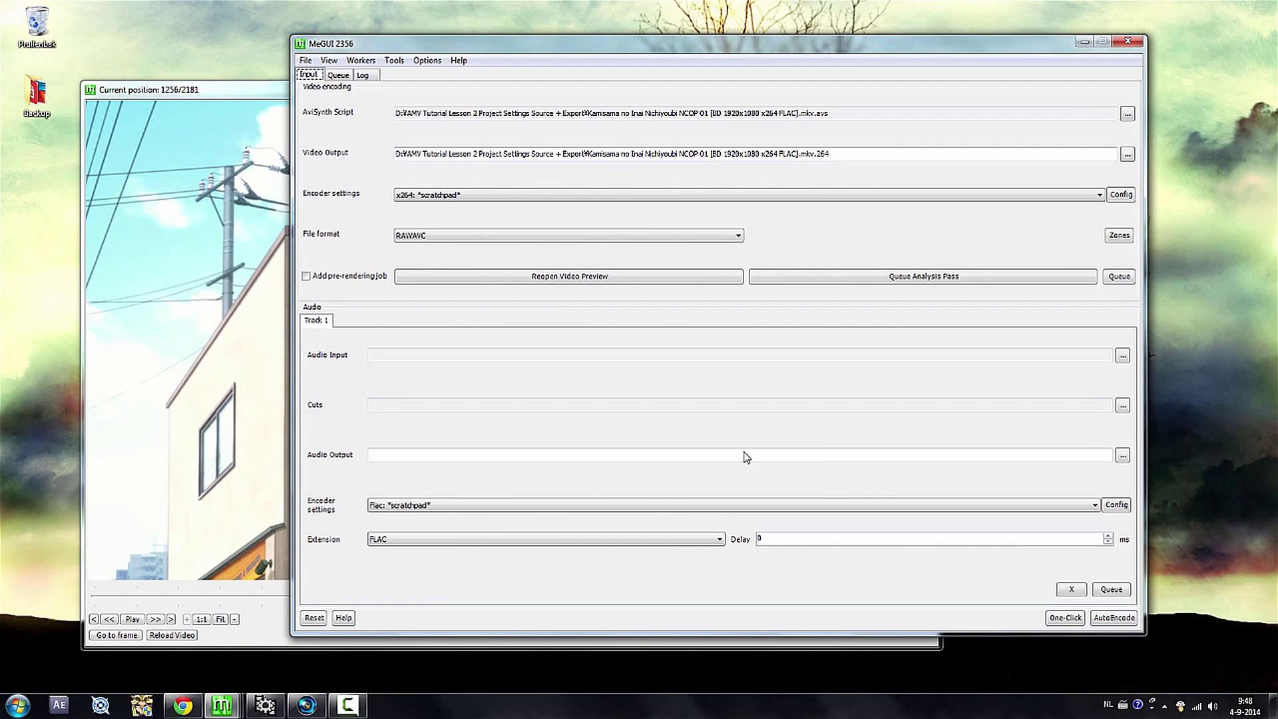
{"action": "left_click", "coordinate": [335, 76]}
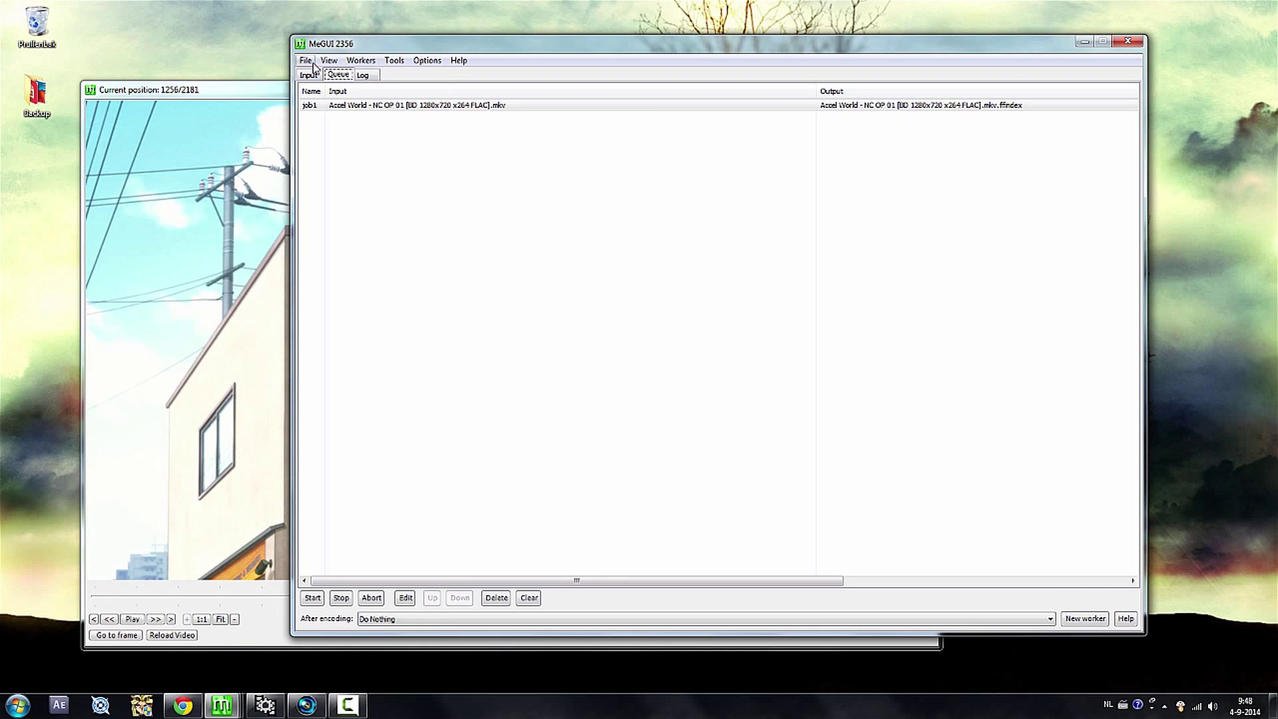
{"action": "left_click", "coordinate": [305, 60]}
{"action": "left_click", "coordinate": [237, 706]}
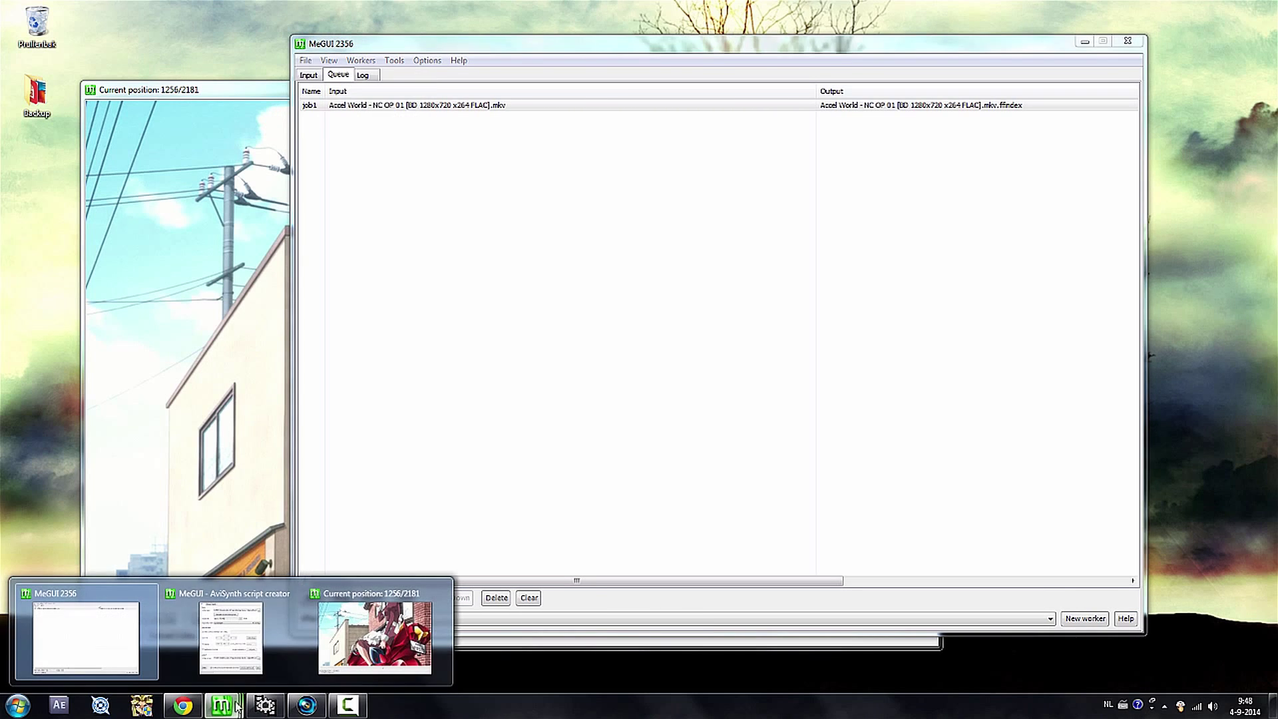
{"action": "left_click", "coordinate": [248, 653]}
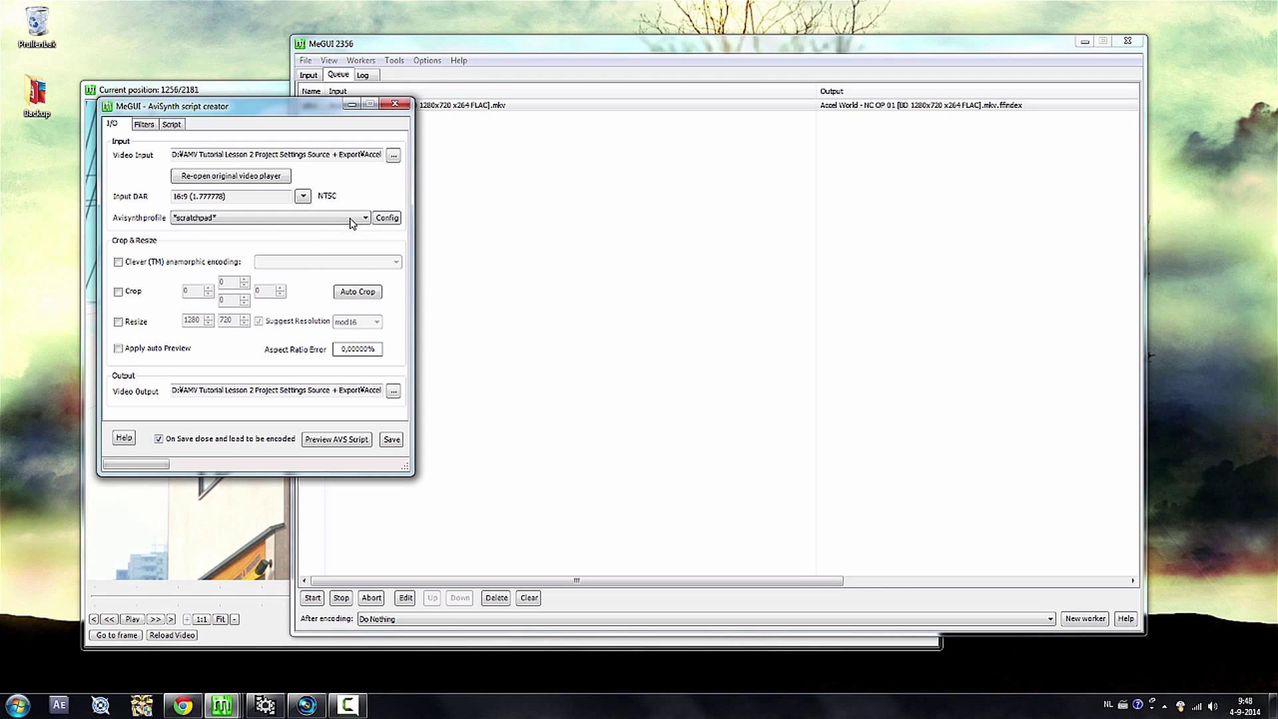
{"action": "left_click", "coordinate": [393, 440]}
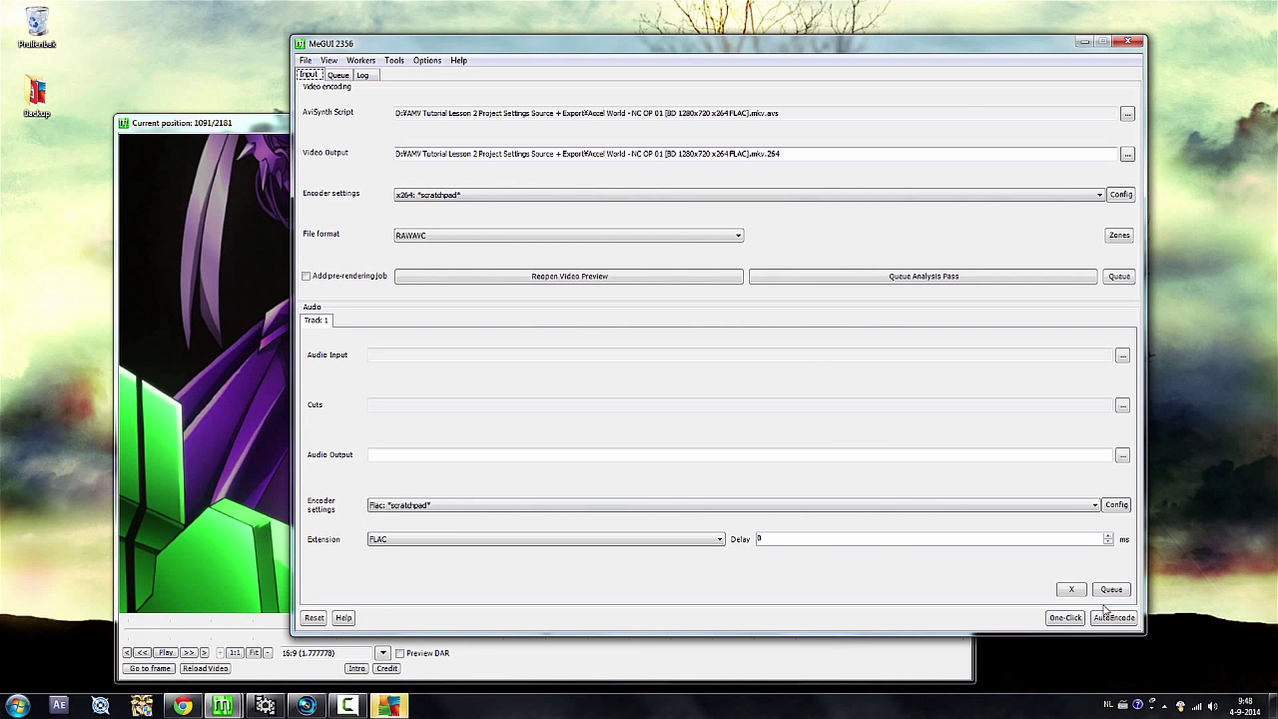
- Queue an automatic encode of the Accel World script with the M2TS container and no target size, and check the job queue
{"action": "left_click", "coordinate": [1108, 617]}
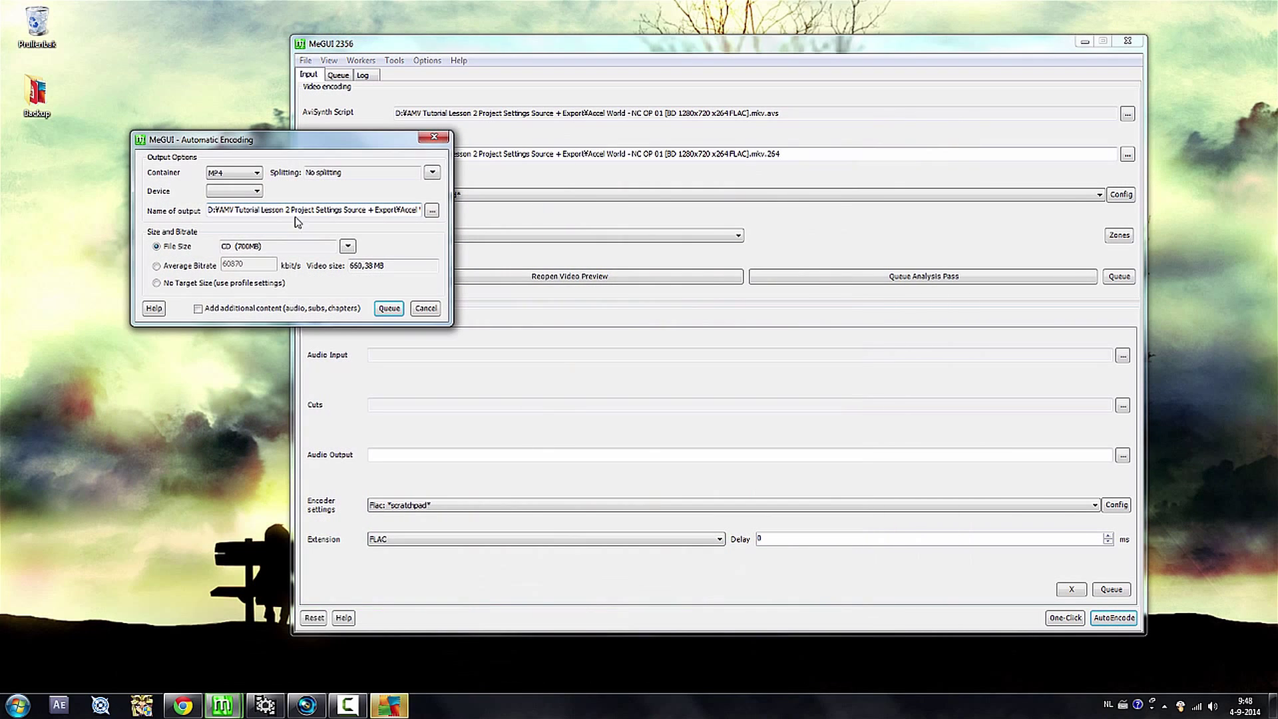
{"action": "left_click", "coordinate": [235, 173]}
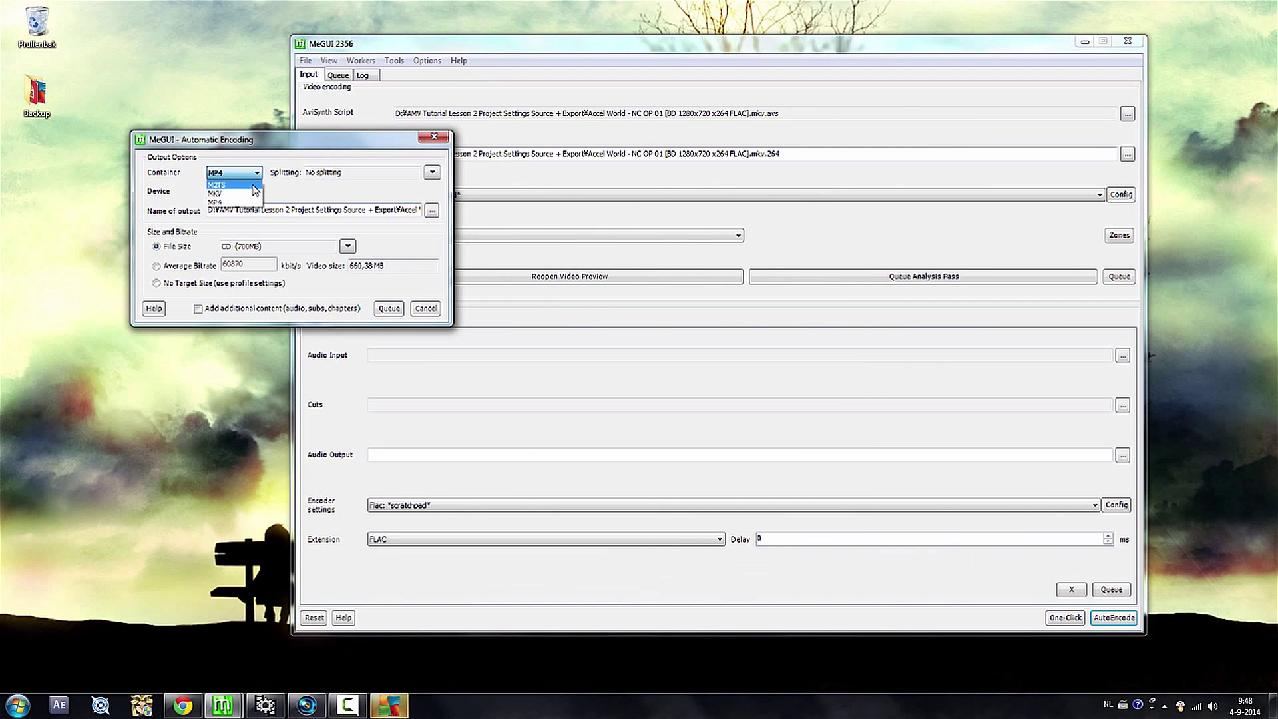
{"action": "left_click", "coordinate": [230, 185]}
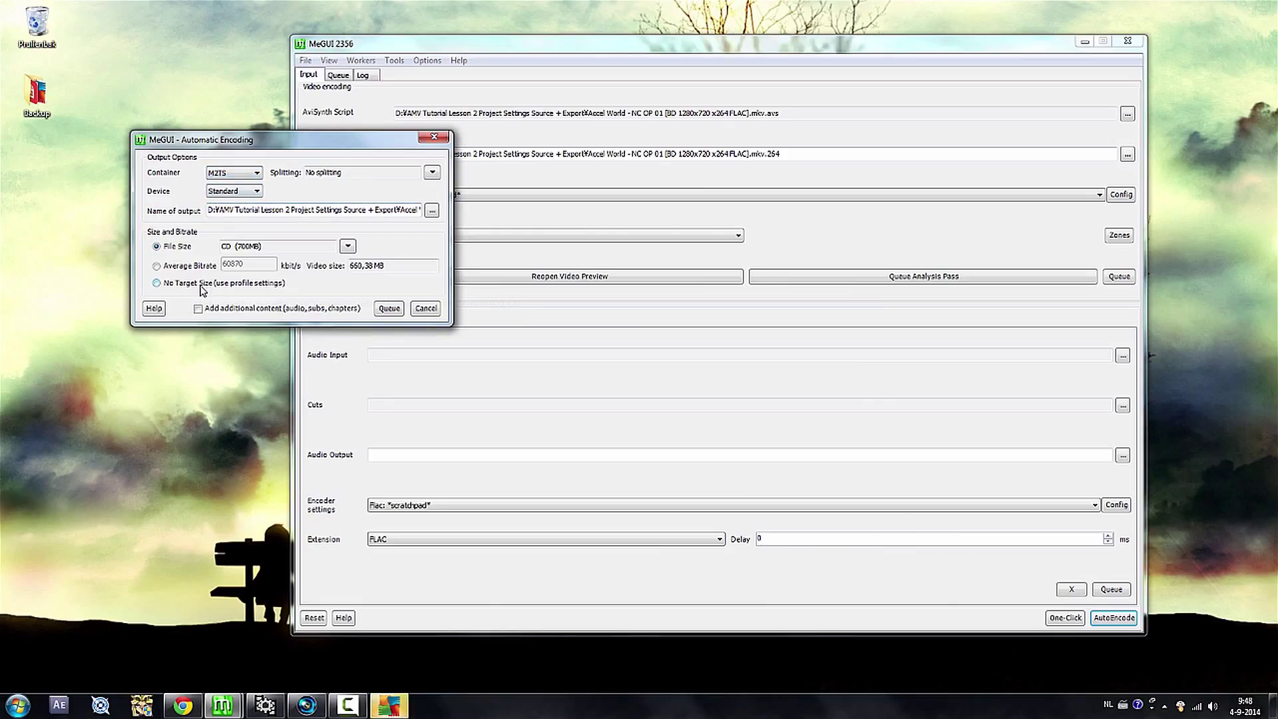
{"action": "left_click", "coordinate": [200, 286]}
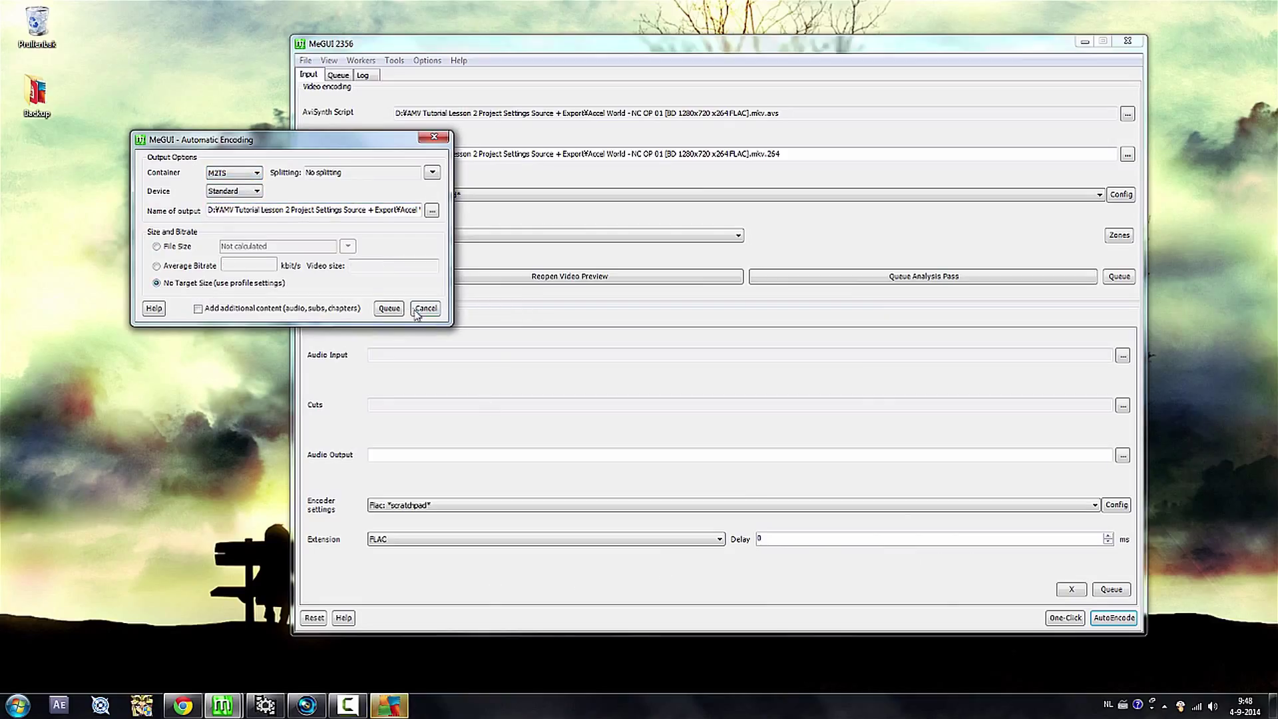
{"action": "left_click", "coordinate": [386, 309]}
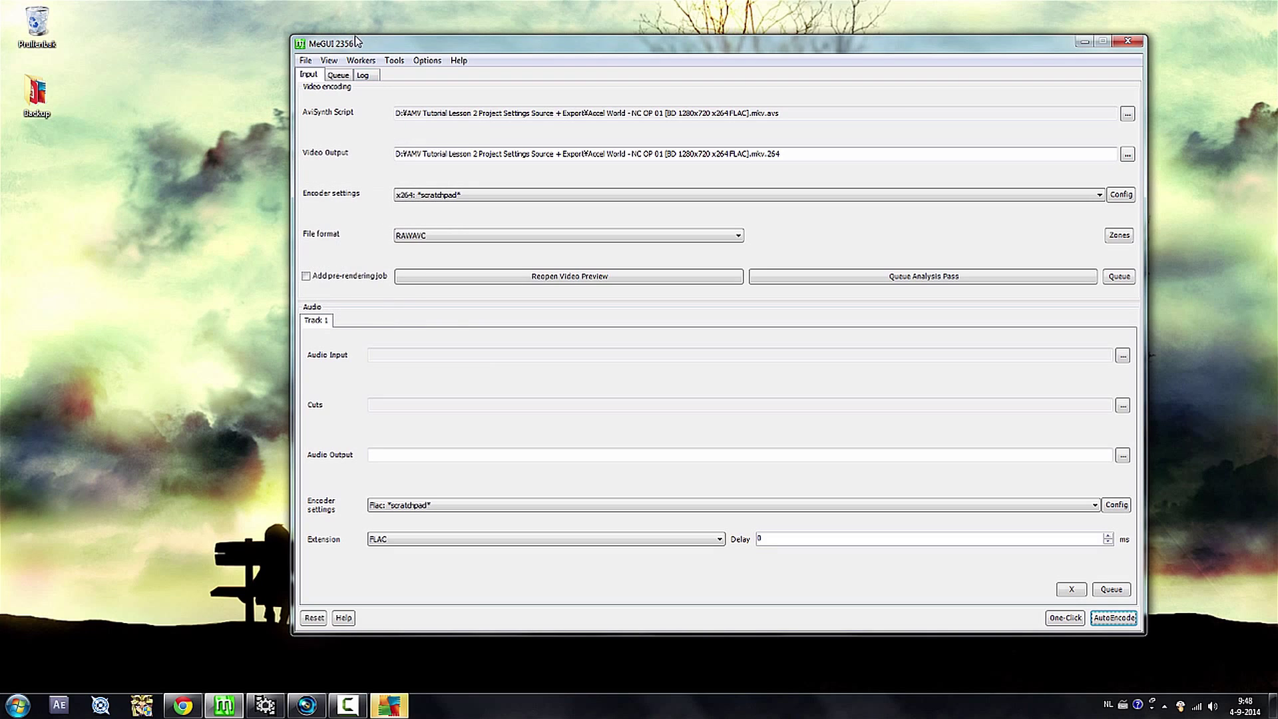
{"action": "left_click", "coordinate": [338, 74]}
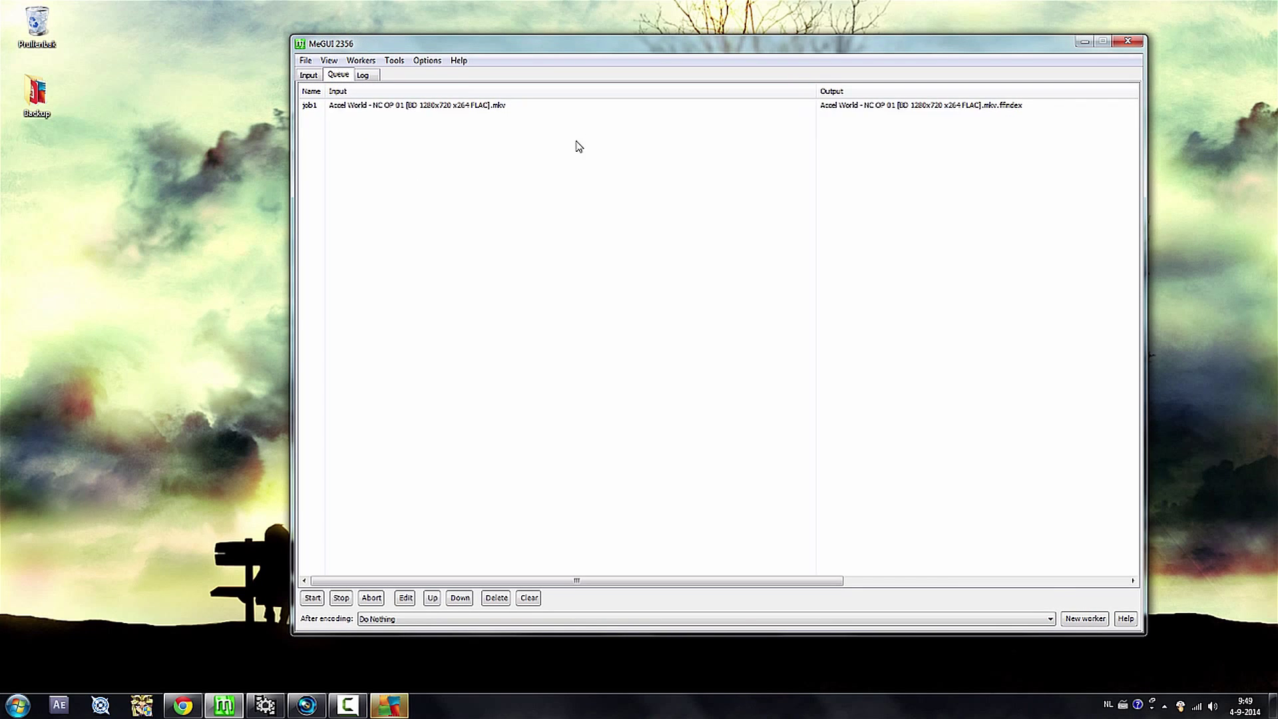
- Switch to VirtualDub and open the AviSynth script "Accel World - NC OP 01 [BD 1280x720 x264 FLAC].mkv.avs"
{"action": "left_click", "coordinate": [265, 706]}
{"action": "left_click", "coordinate": [11, 21]}
{"action": "left_click", "coordinate": [40, 38]}
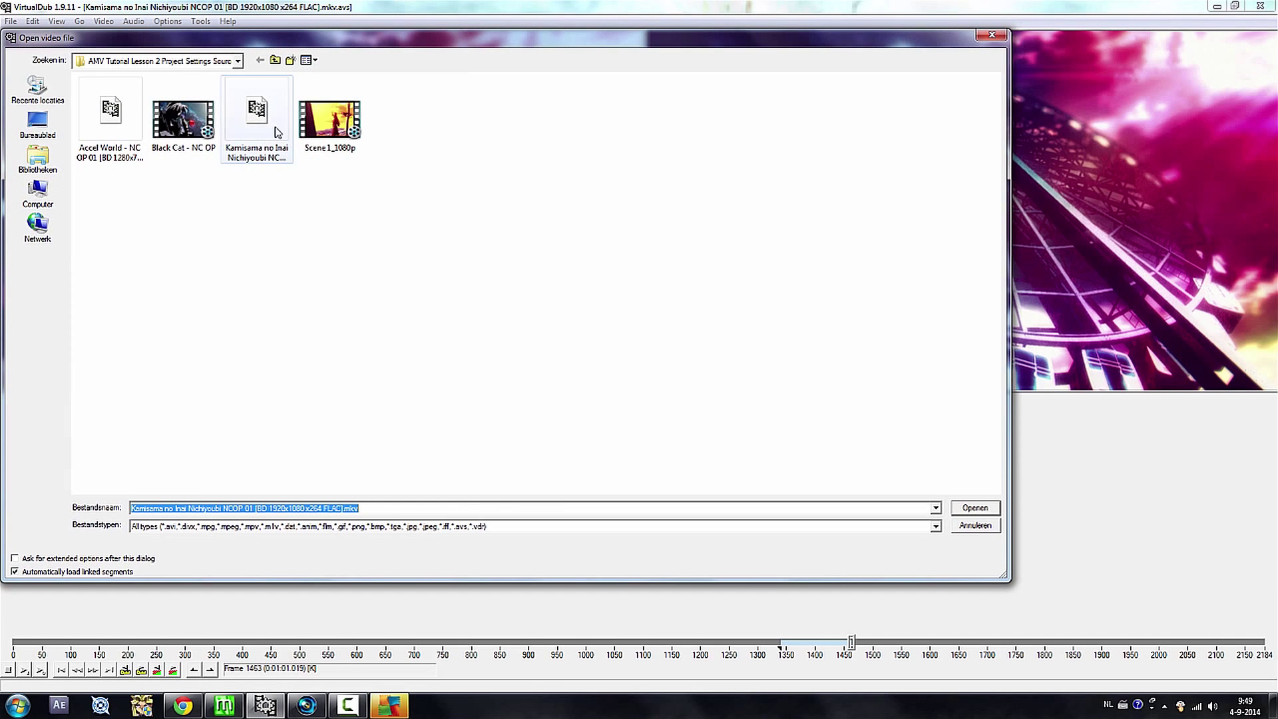
{"action": "left_click", "coordinate": [110, 117]}
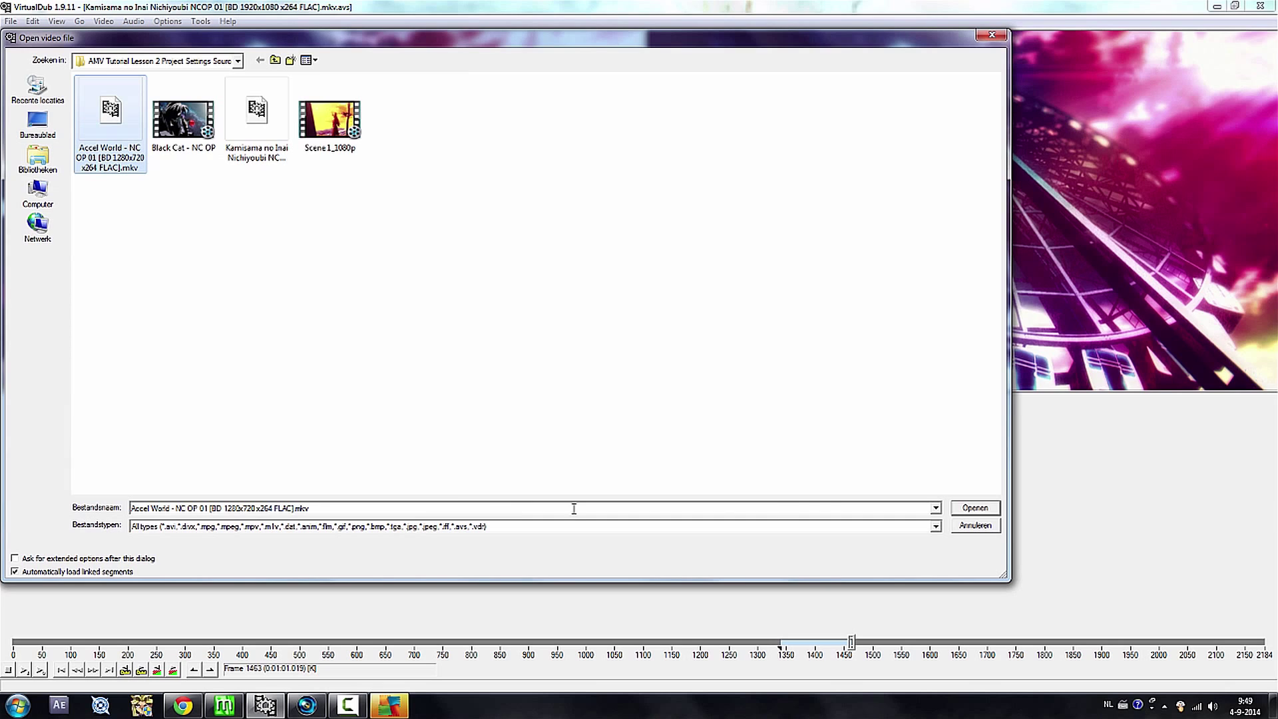
{"action": "left_click", "coordinate": [969, 509]}
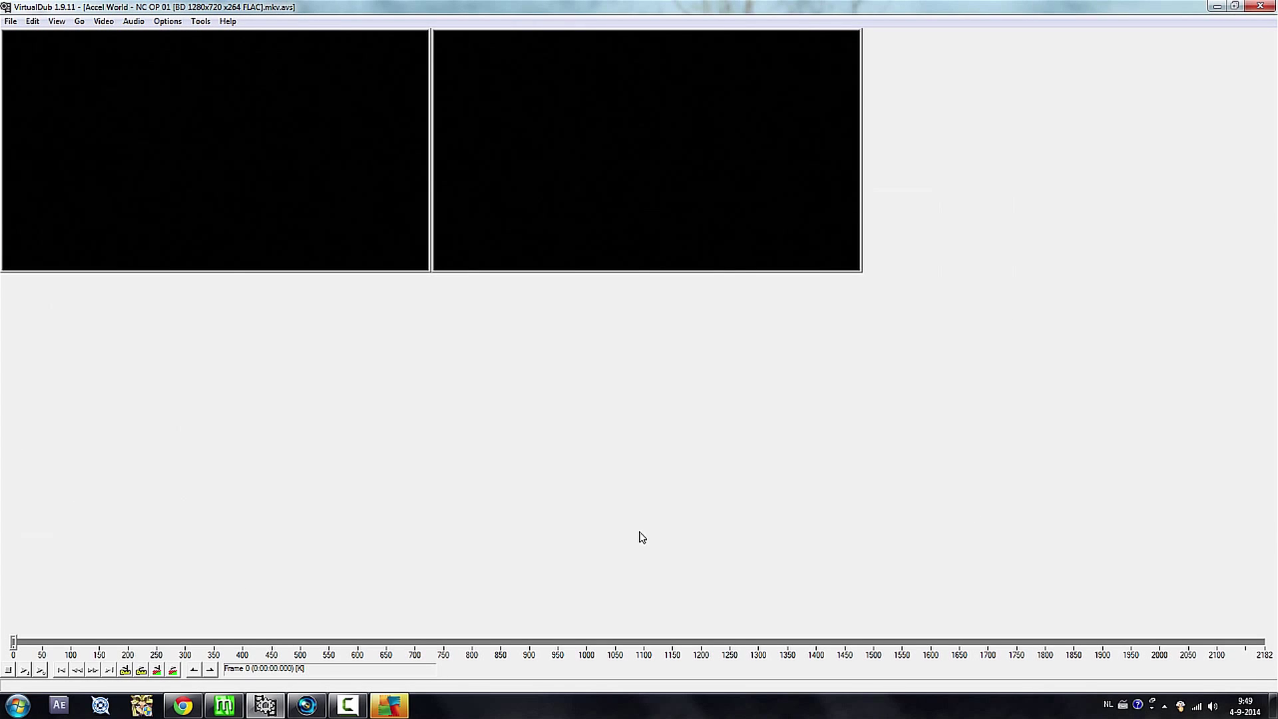
- Enlarge both the input and output video panes to 100% zoom
{"action": "right_click", "coordinate": [261, 117]}
{"action": "left_click", "coordinate": [313, 230]}
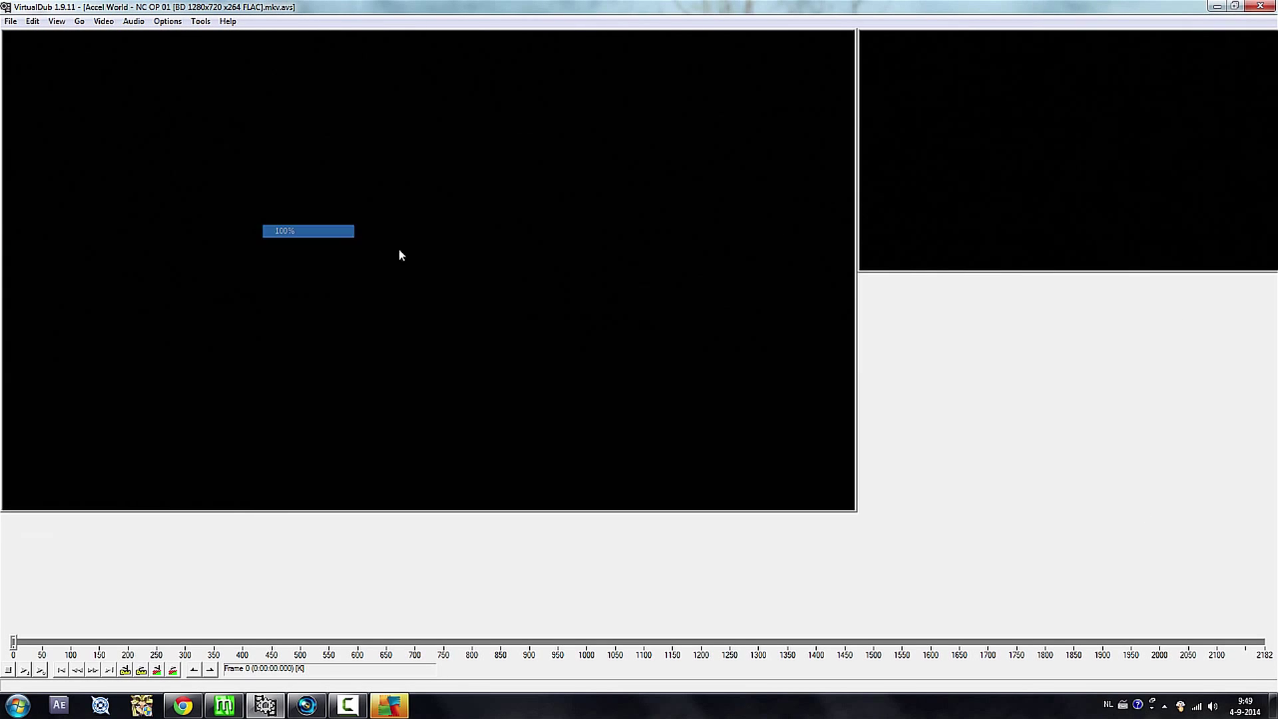
{"action": "right_click", "coordinate": [922, 148]}
{"action": "left_click", "coordinate": [975, 264]}
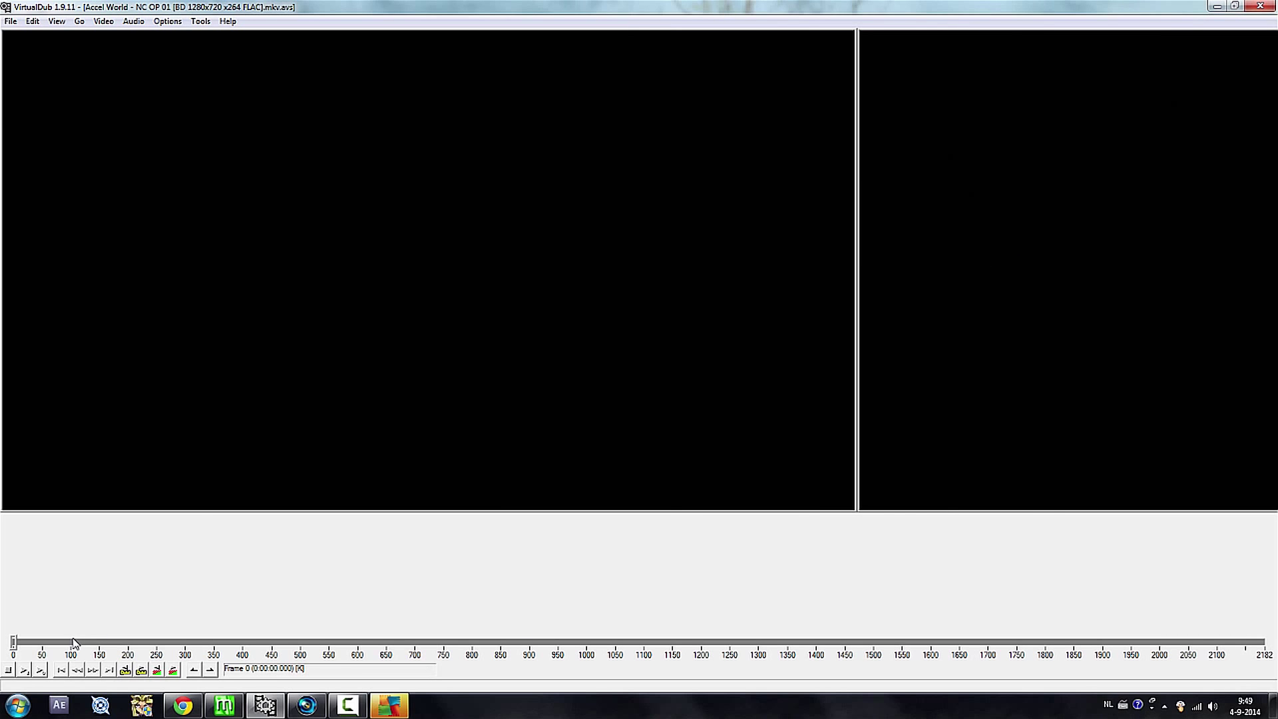
- Select the scene from frame 1312 to frame 1382 by setting the selection start and end
{"action": "left_click_drag", "start_coordinate": [74, 643], "coordinate": [767, 680]}
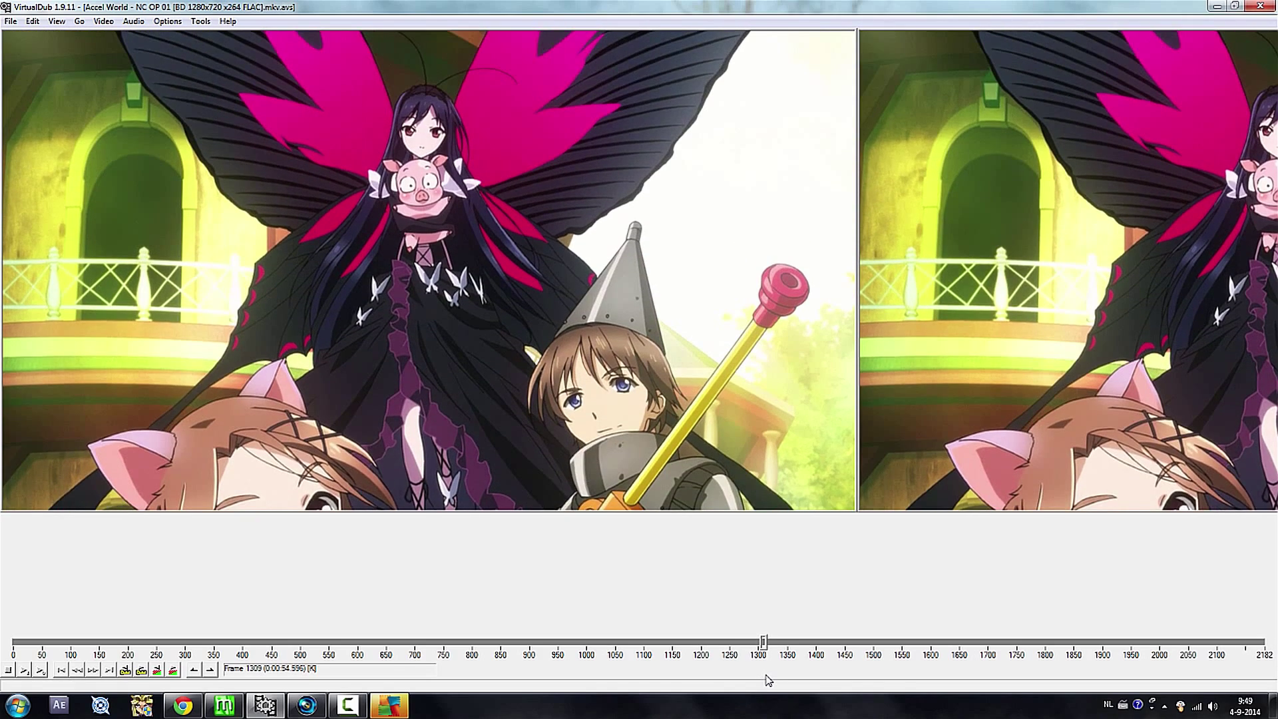
{"action": "key", "text": "Right"}
{"action": "key", "text": "Right"}
{"action": "key", "text": "Right"}
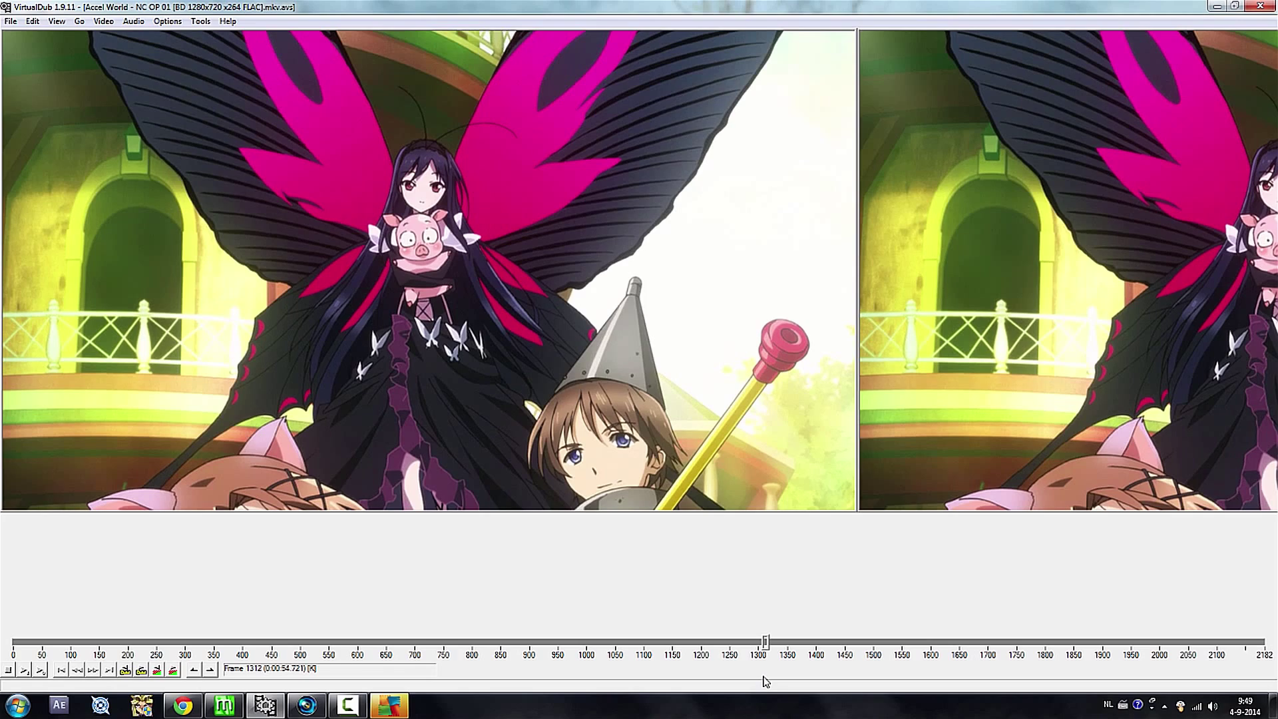
{"action": "key", "text": "Home"}
{"action": "key", "text": "Right"}
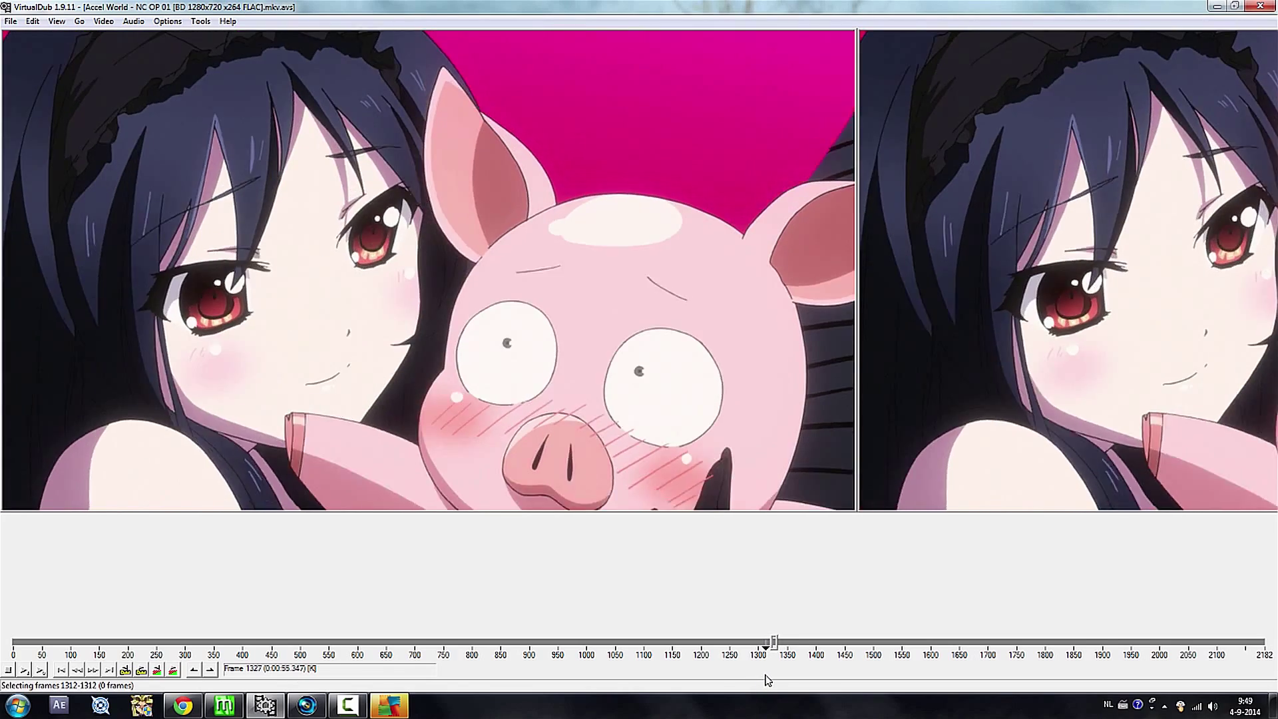
{"action": "key", "text": "Right"}
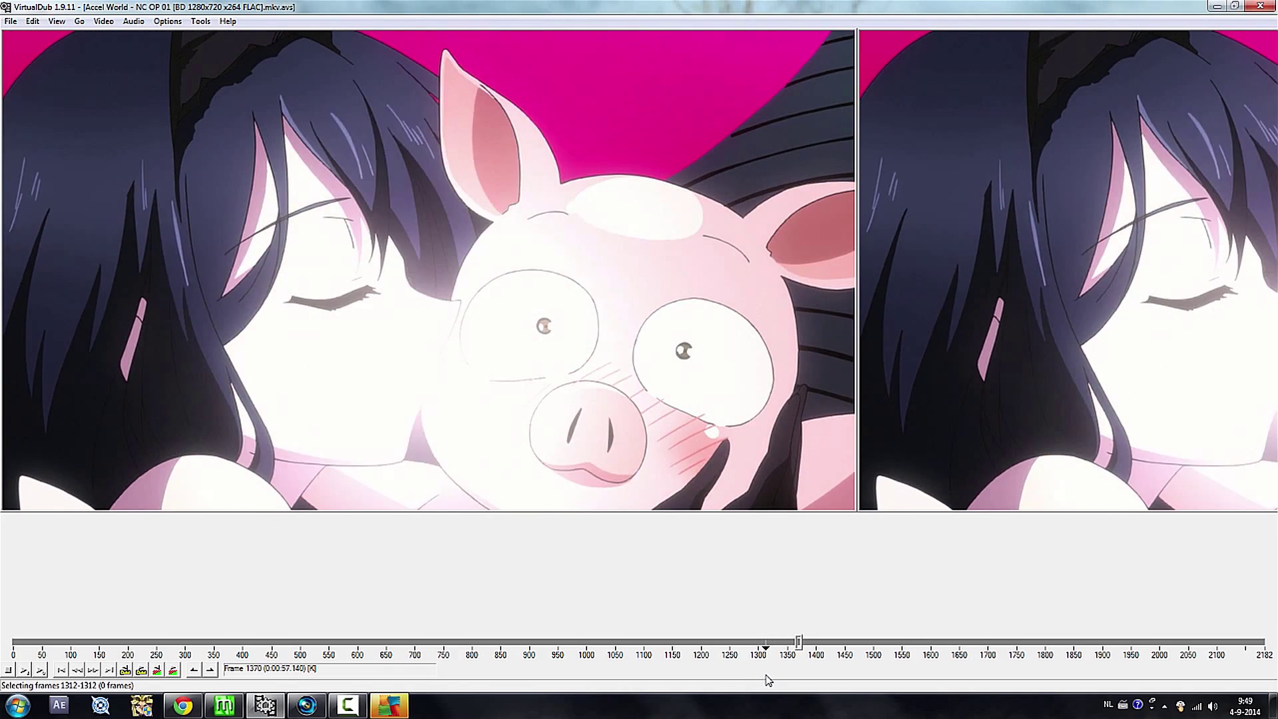
{"action": "key", "text": "Right"}
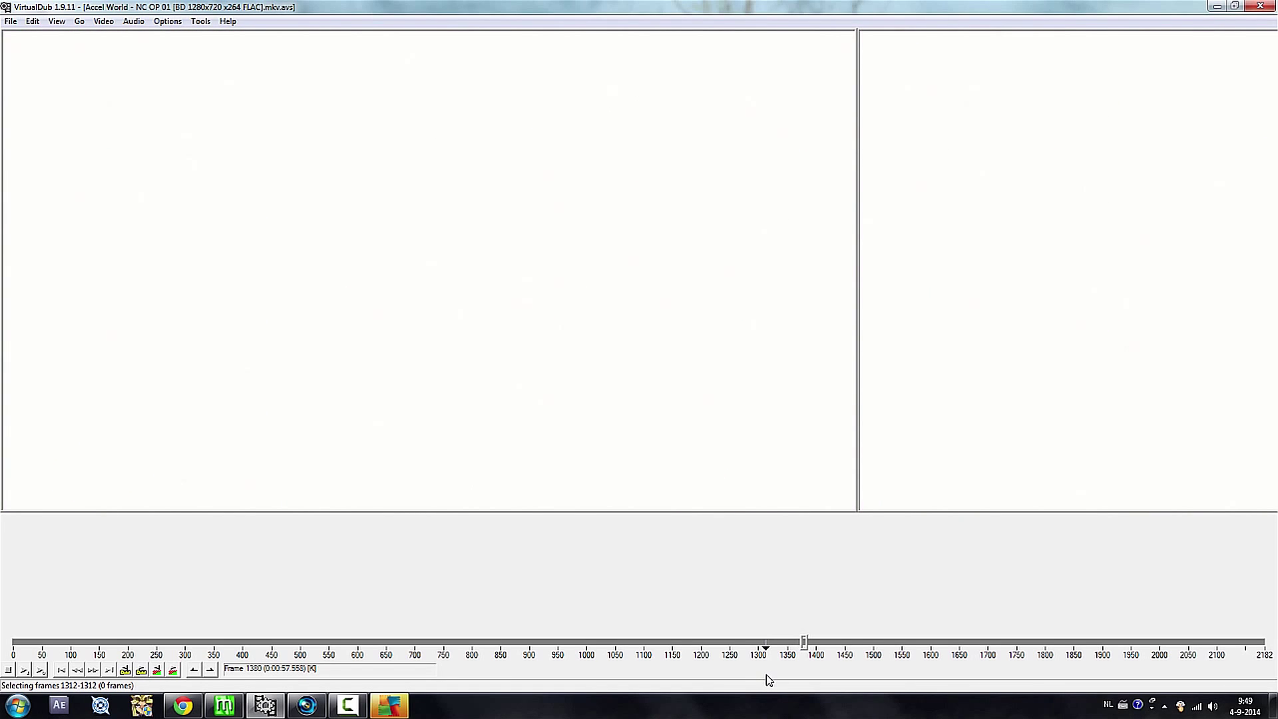
{"action": "key", "text": "End"}
- Check that the audio is set to no audio and put the video in full processing mode
{"action": "left_click", "coordinate": [133, 21]}
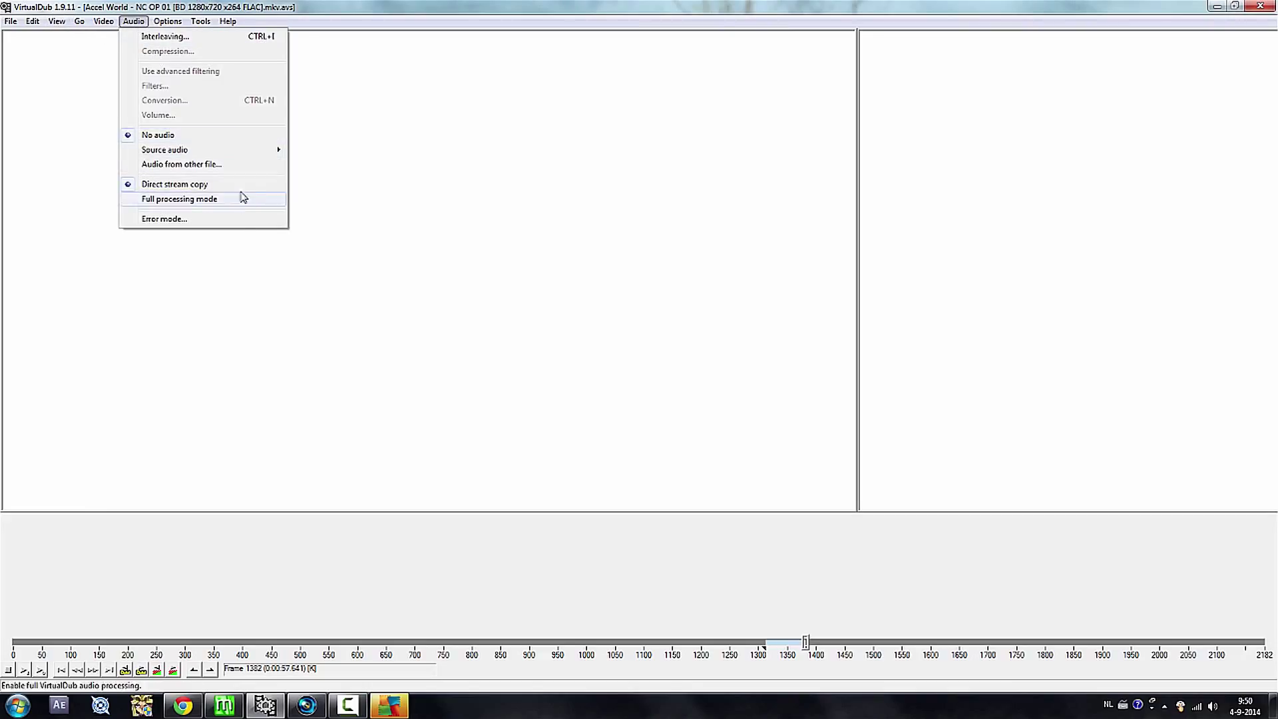
{"action": "mouse_move", "coordinate": [103, 21]}
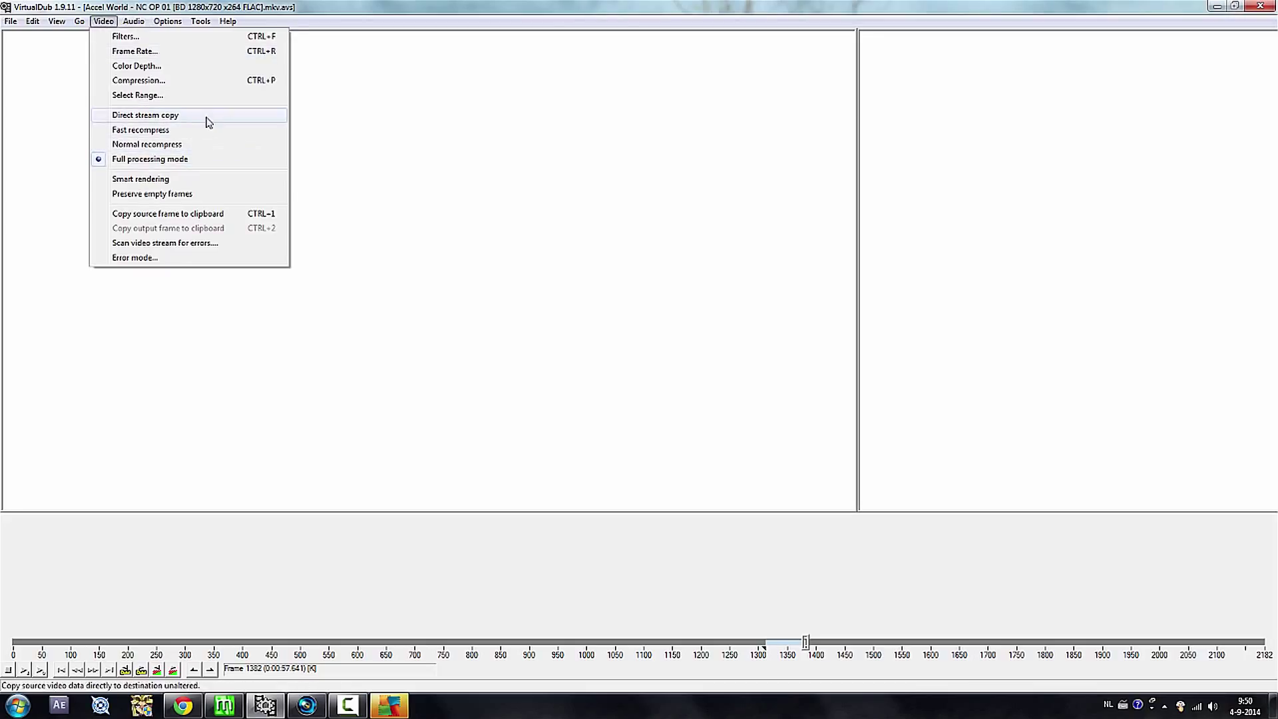
{"action": "left_click", "coordinate": [200, 143]}
{"action": "key", "text": "alt+v"}
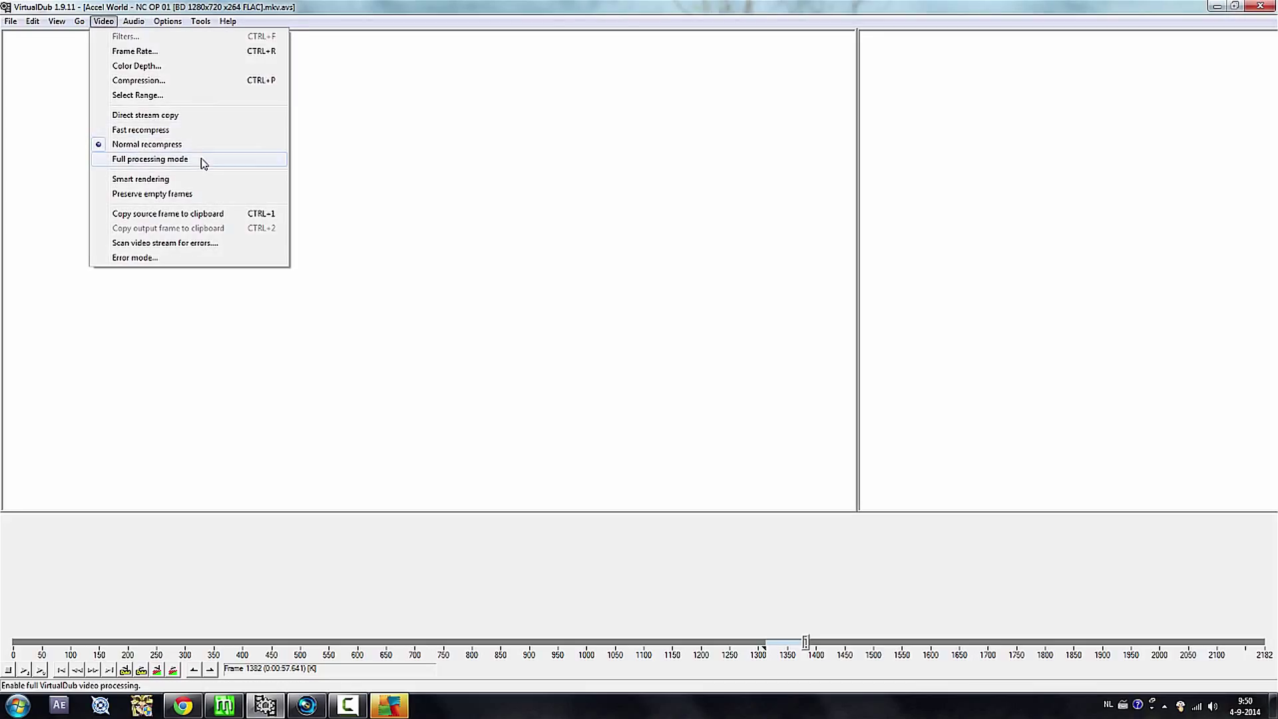
{"action": "left_click", "coordinate": [202, 161]}
- Confirm Ut Video Codec RGB (ULRG) VCM x86 as the video compression
{"action": "left_click", "coordinate": [103, 20]}
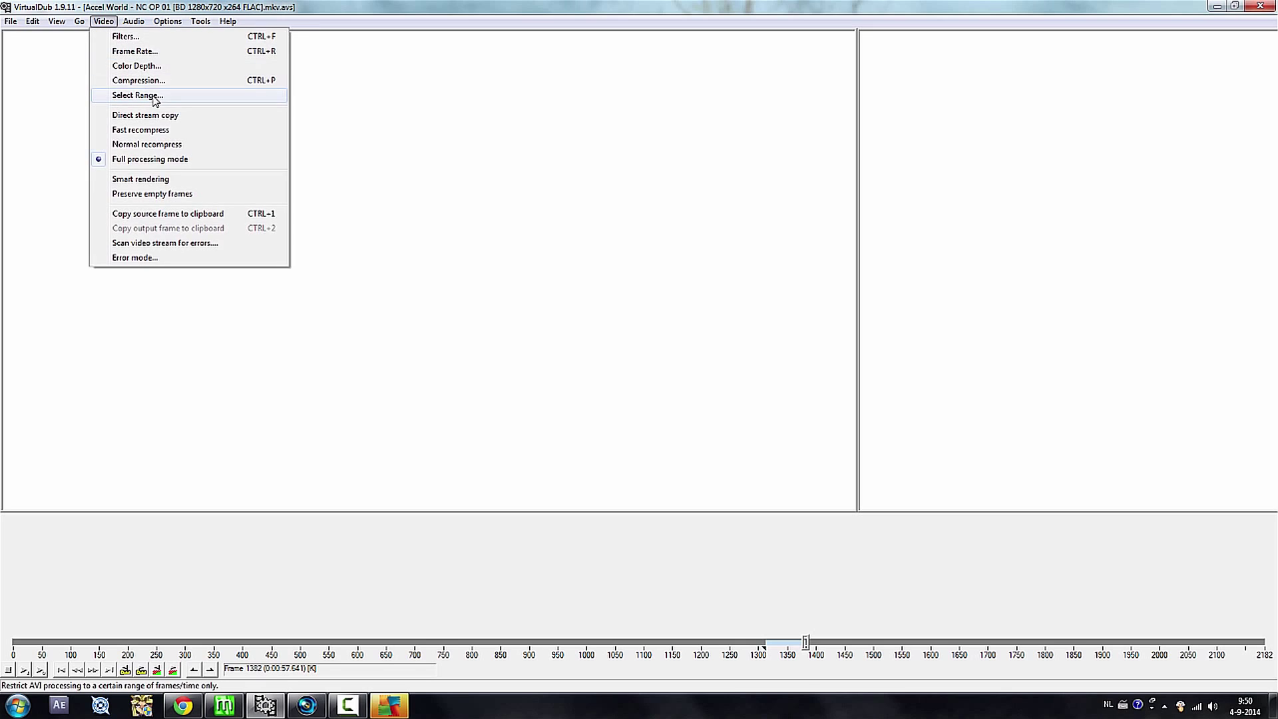
{"action": "left_click", "coordinate": [164, 81]}
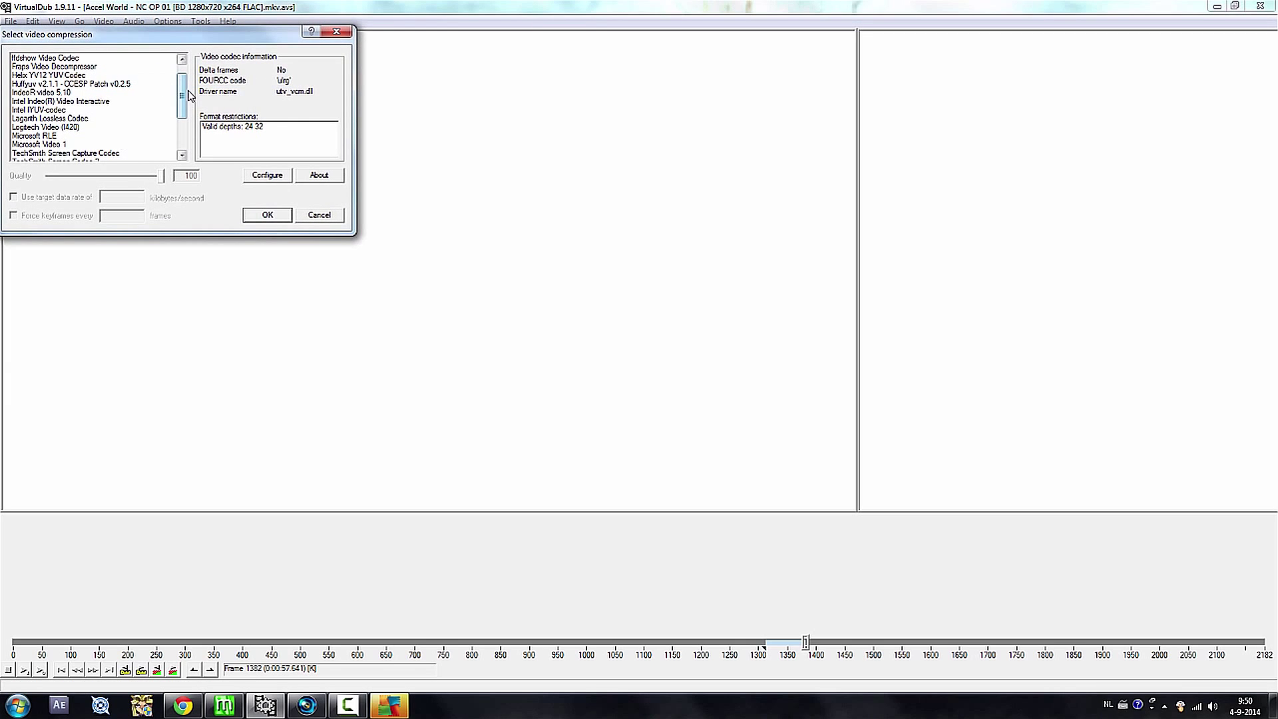
{"action": "scroll", "coordinate": [178, 81], "scroll_direction": "down", "scroll_amount": 3}
{"action": "scroll", "coordinate": [177, 81], "scroll_direction": "down", "scroll_amount": 3}
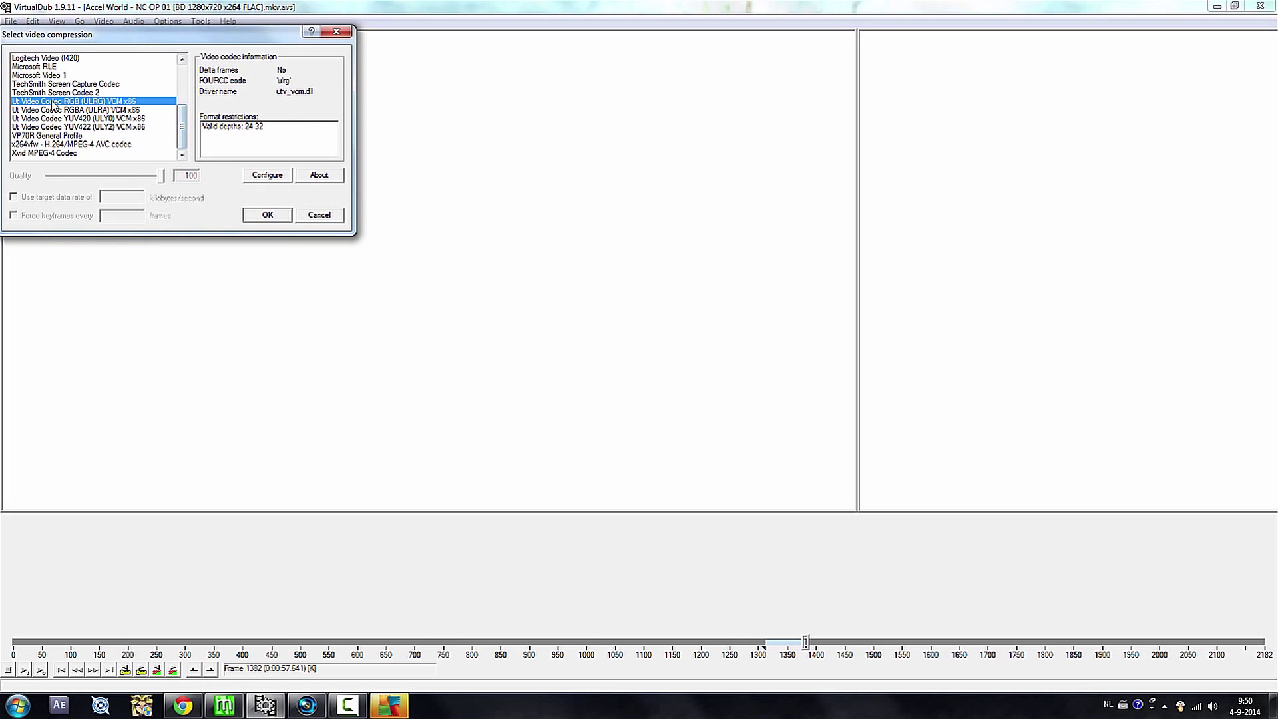
{"action": "left_click", "coordinate": [273, 219]}
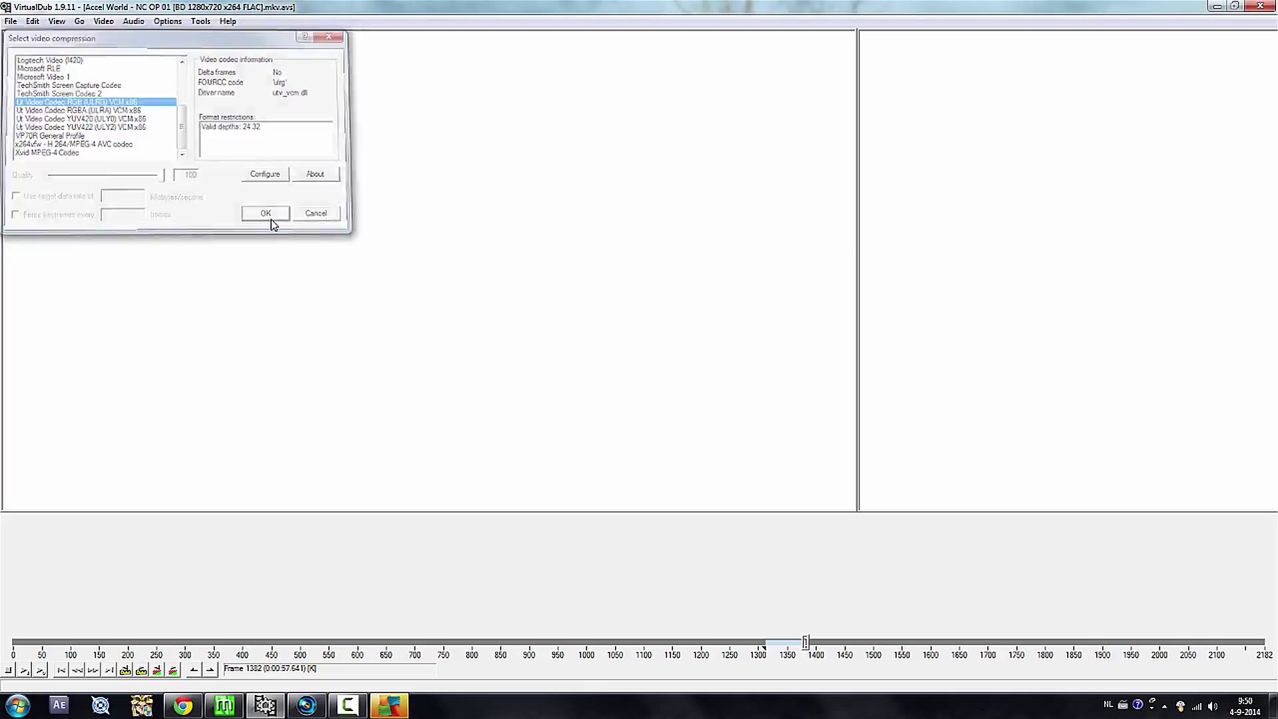
- Save the selected frames as an AVI named Scene2_720p in the tutorial project folder
{"action": "left_click", "coordinate": [11, 21]}
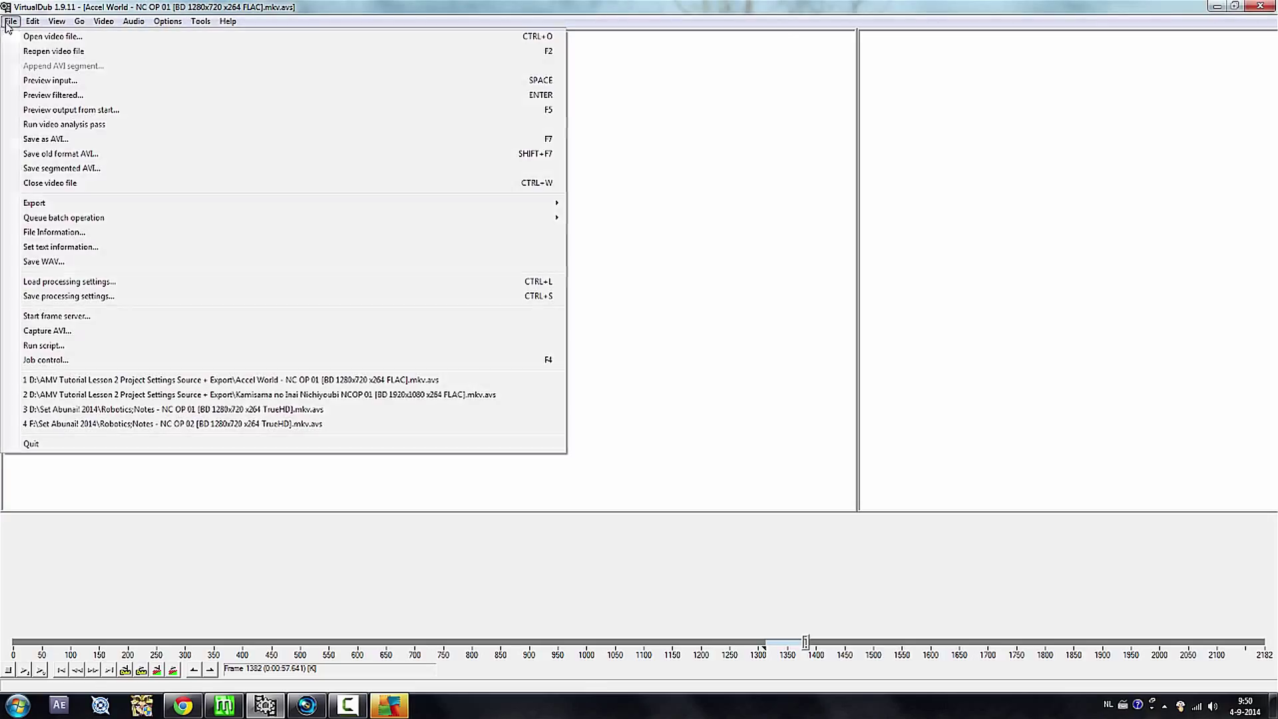
{"action": "left_click", "coordinate": [116, 139]}
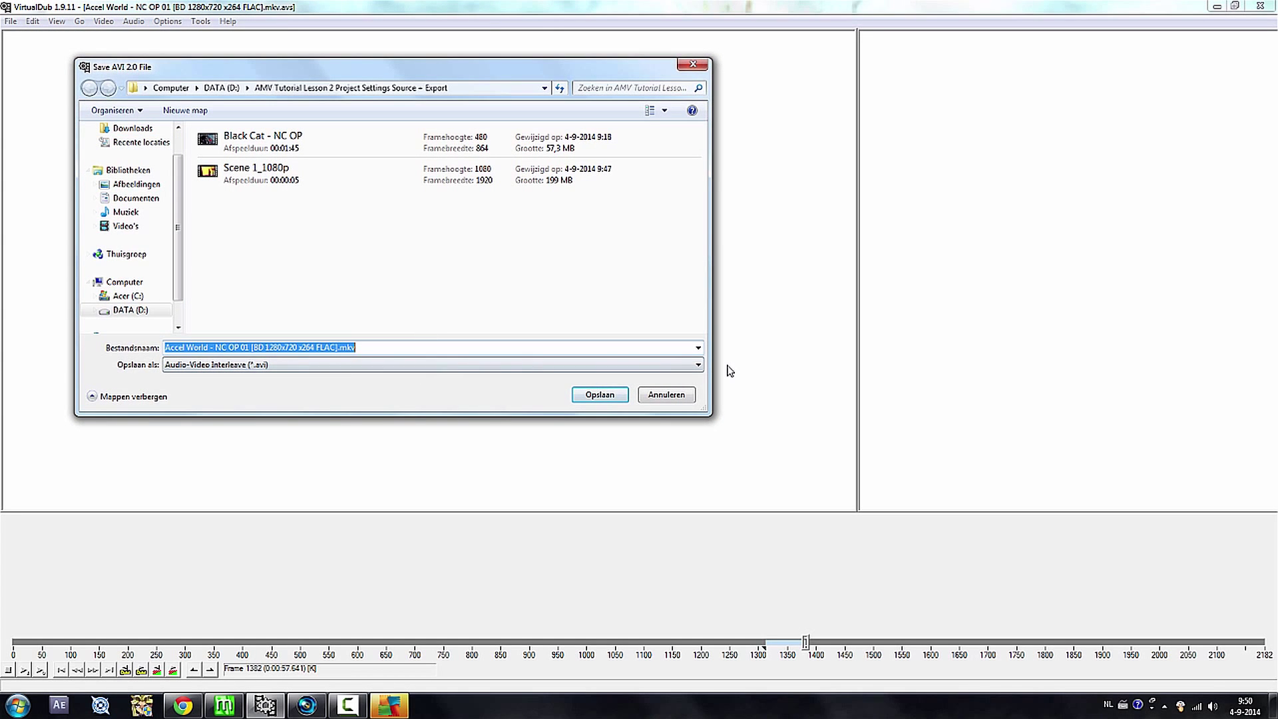
{"action": "type", "text": "Scene"}
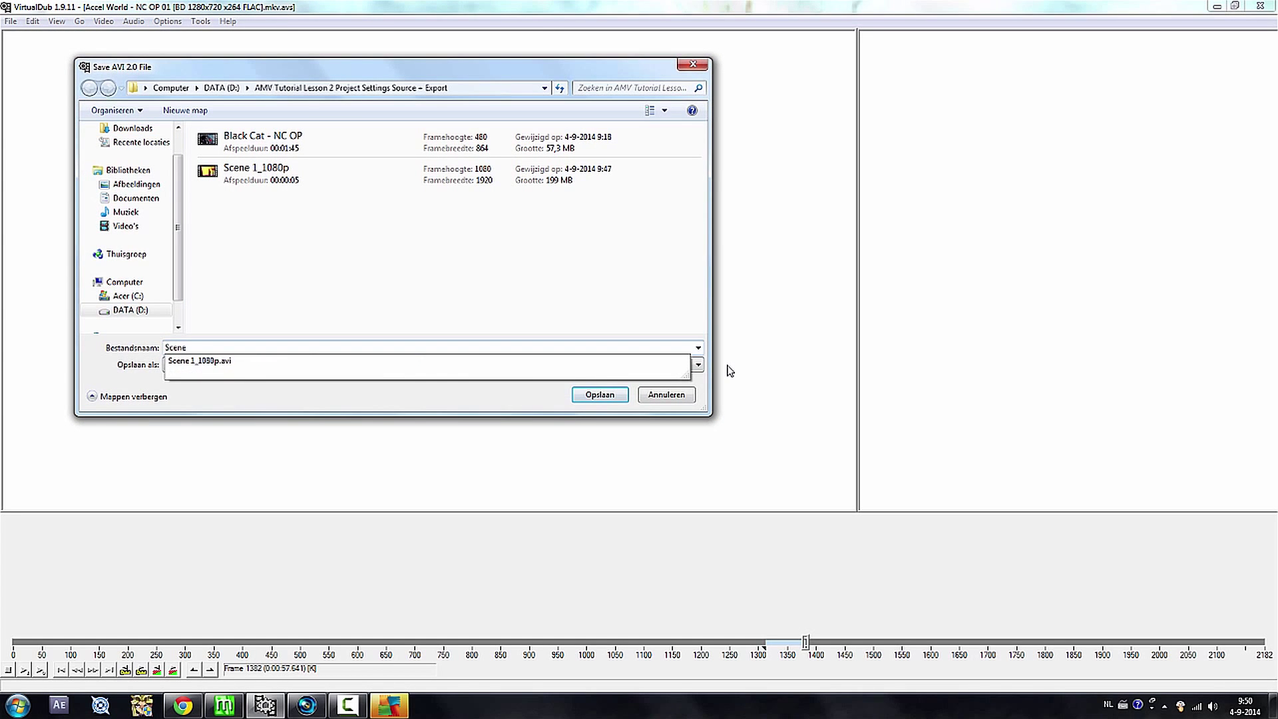
{"action": "type", "text": "2_720p"}
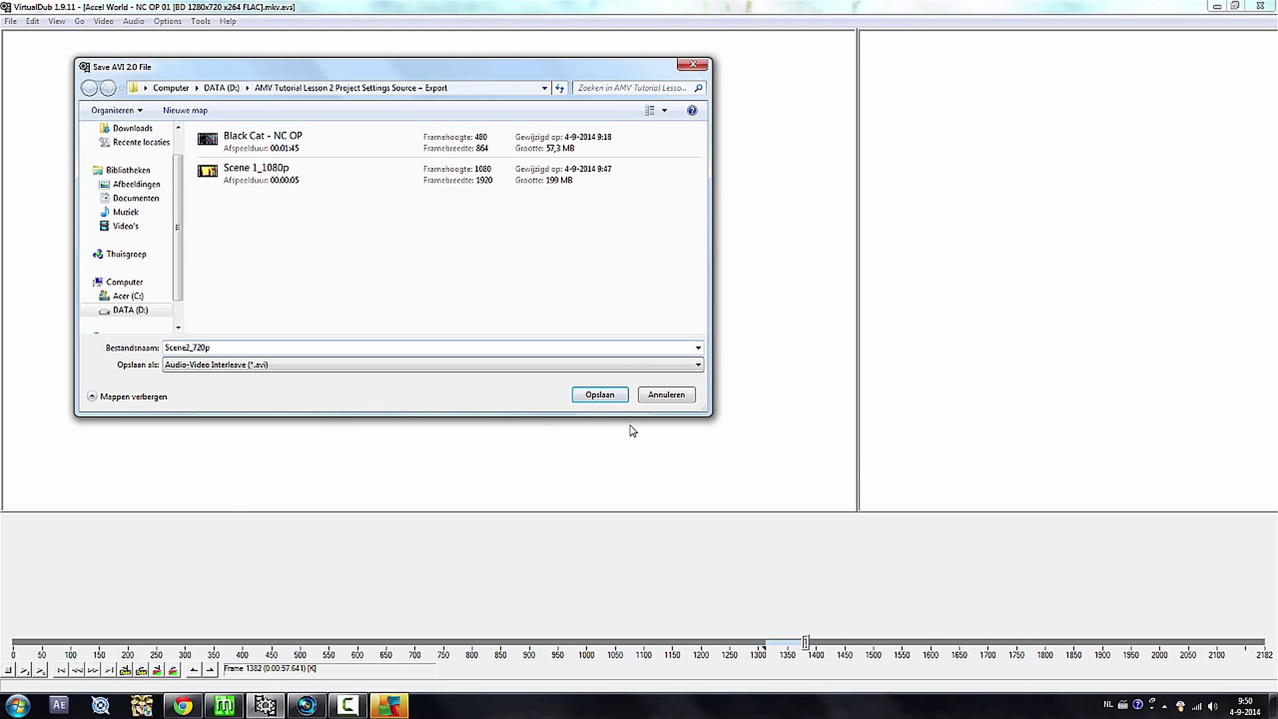
{"action": "left_click", "coordinate": [601, 395]}
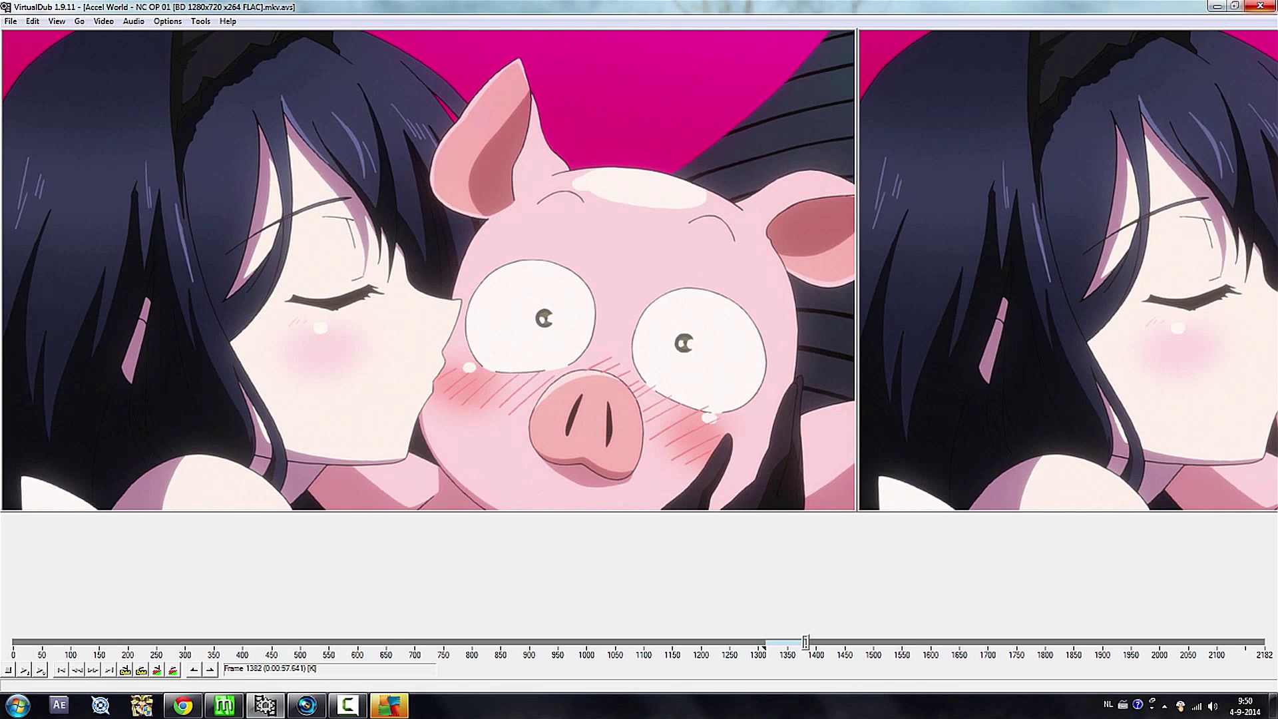
- Switch to MeGUI and queue an indexing job for the Angelic Layer Opening 01 [1080p] [BD] video with no audio
{"action": "left_click", "coordinate": [1220, 11]}
{"action": "left_click", "coordinate": [310, 76]}
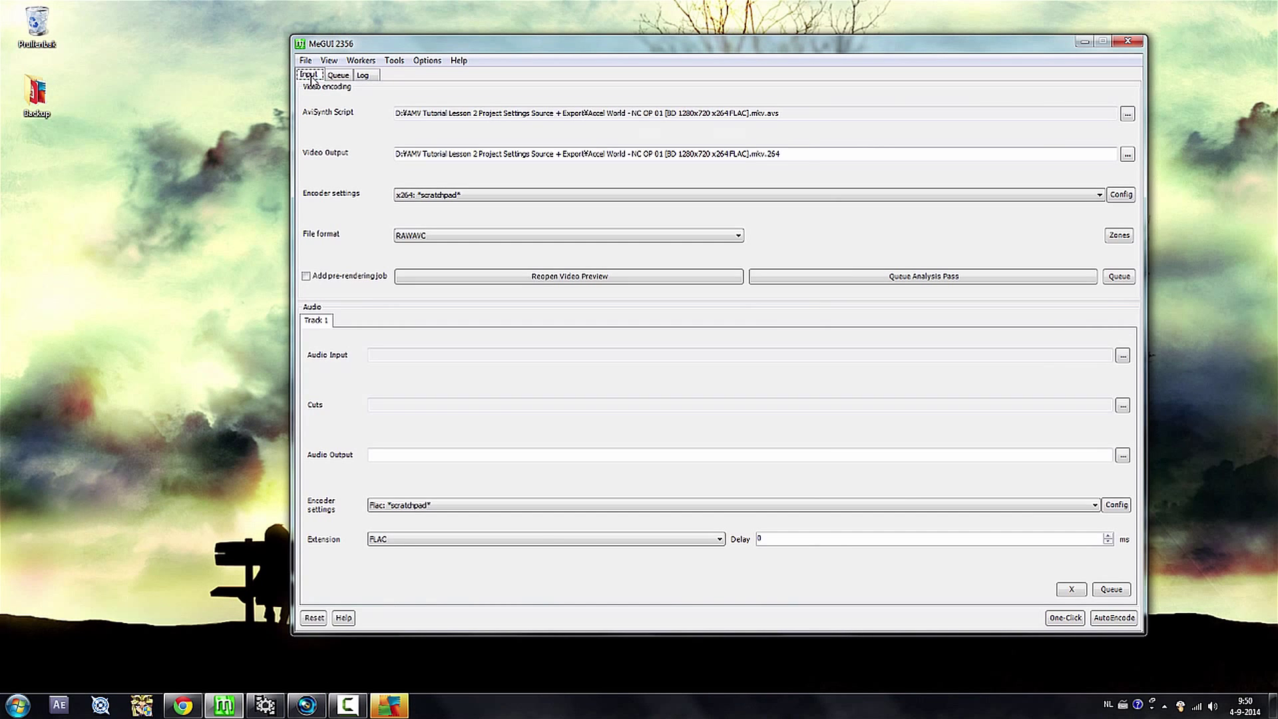
{"action": "left_click", "coordinate": [310, 60]}
{"action": "left_click", "coordinate": [356, 75]}
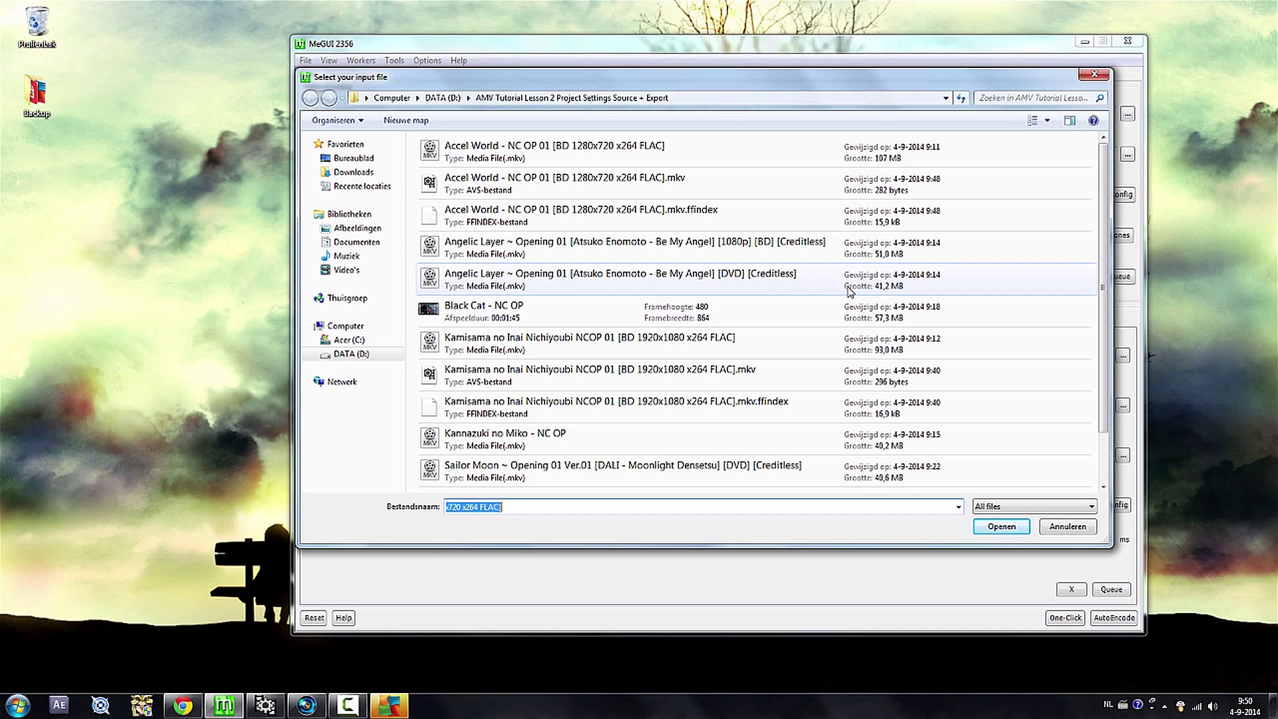
{"action": "left_click", "coordinate": [725, 286]}
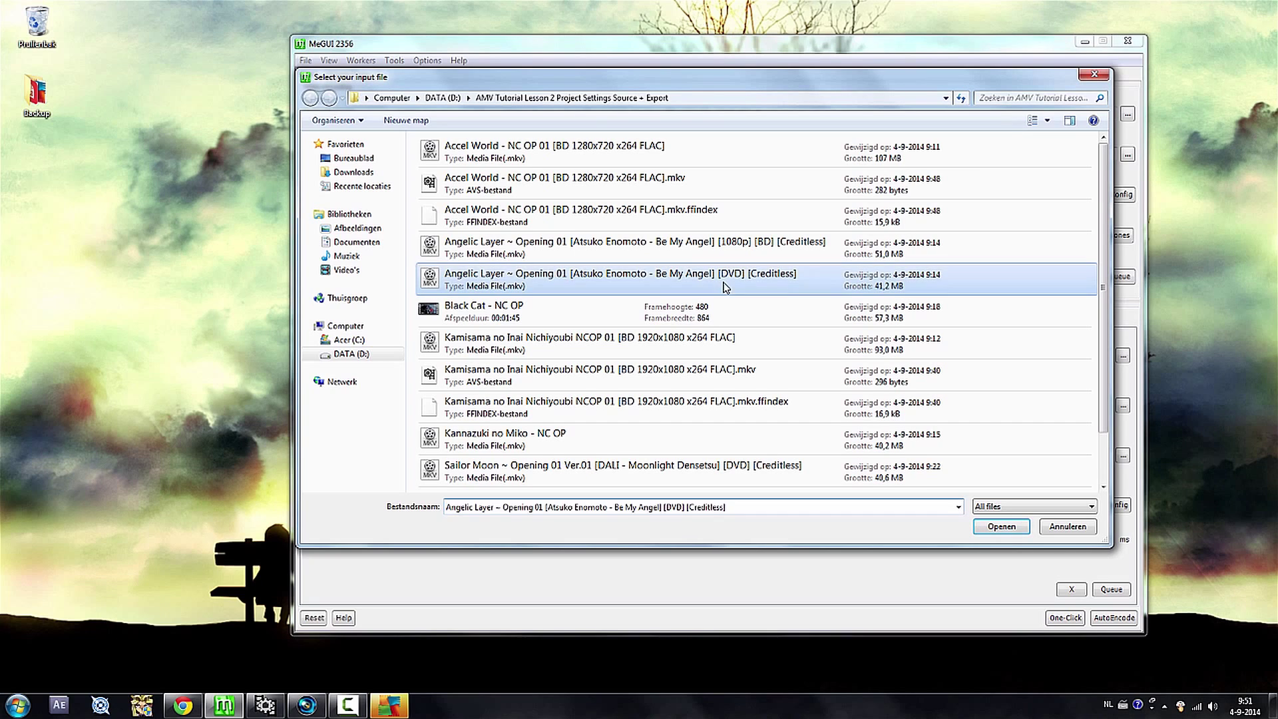
{"action": "left_click", "coordinate": [716, 247]}
{"action": "left_click", "coordinate": [1001, 527]}
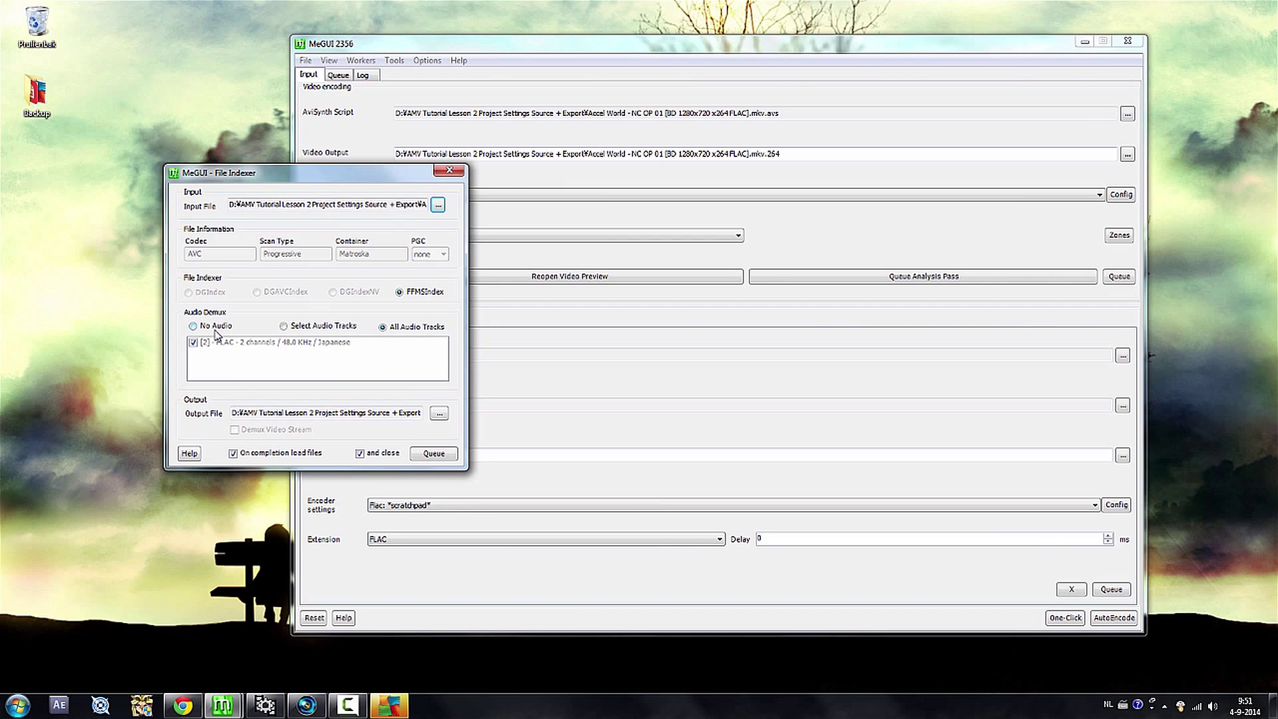
{"action": "left_click", "coordinate": [196, 326]}
{"action": "left_click", "coordinate": [434, 454]}
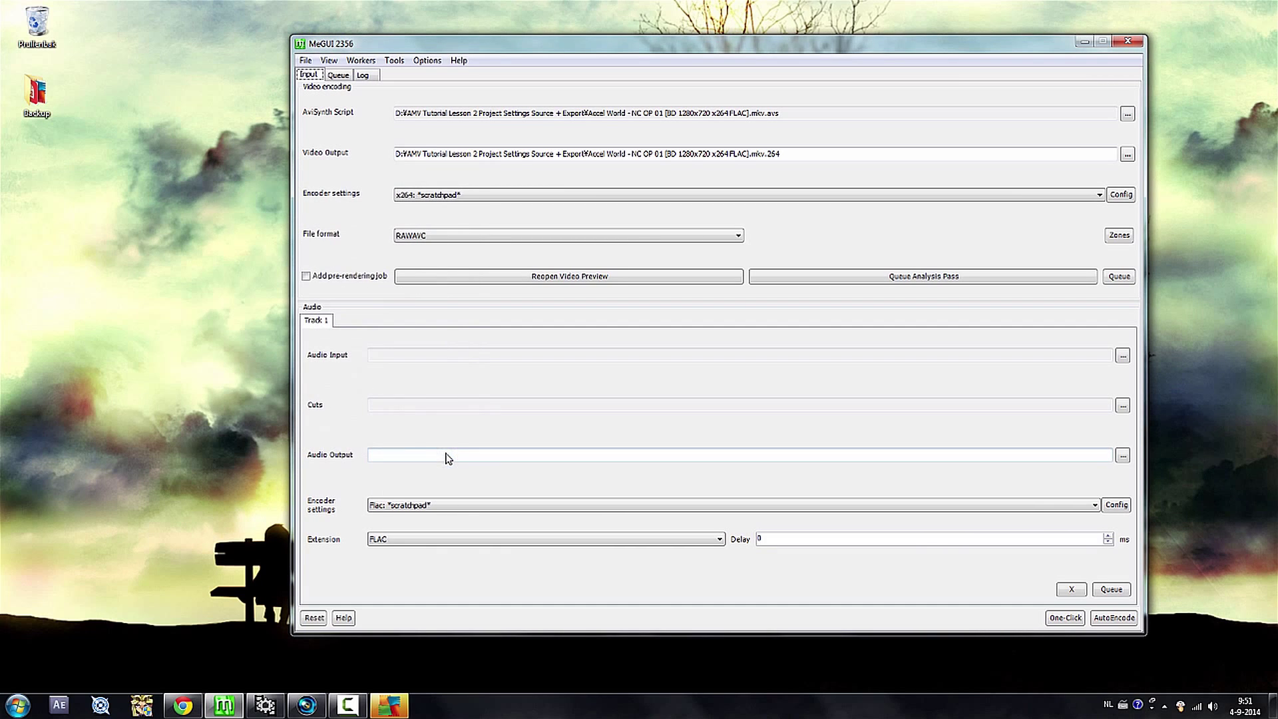
- Delete the three Accel World jobs and their related jobs from the queue
{"action": "left_click", "coordinate": [337, 75]}
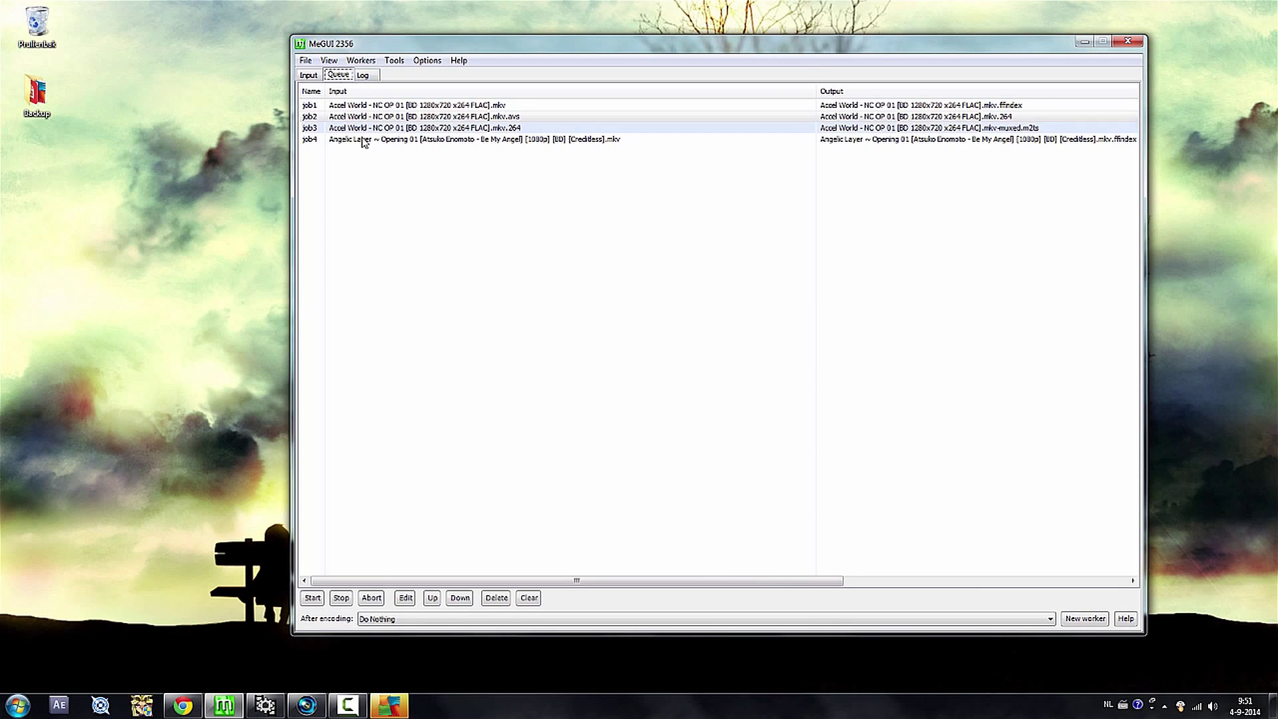
{"action": "left_click", "coordinate": [453, 105]}
{"action": "left_click", "coordinate": [457, 128], "text": "shift"}
{"action": "key", "text": "Delete"}
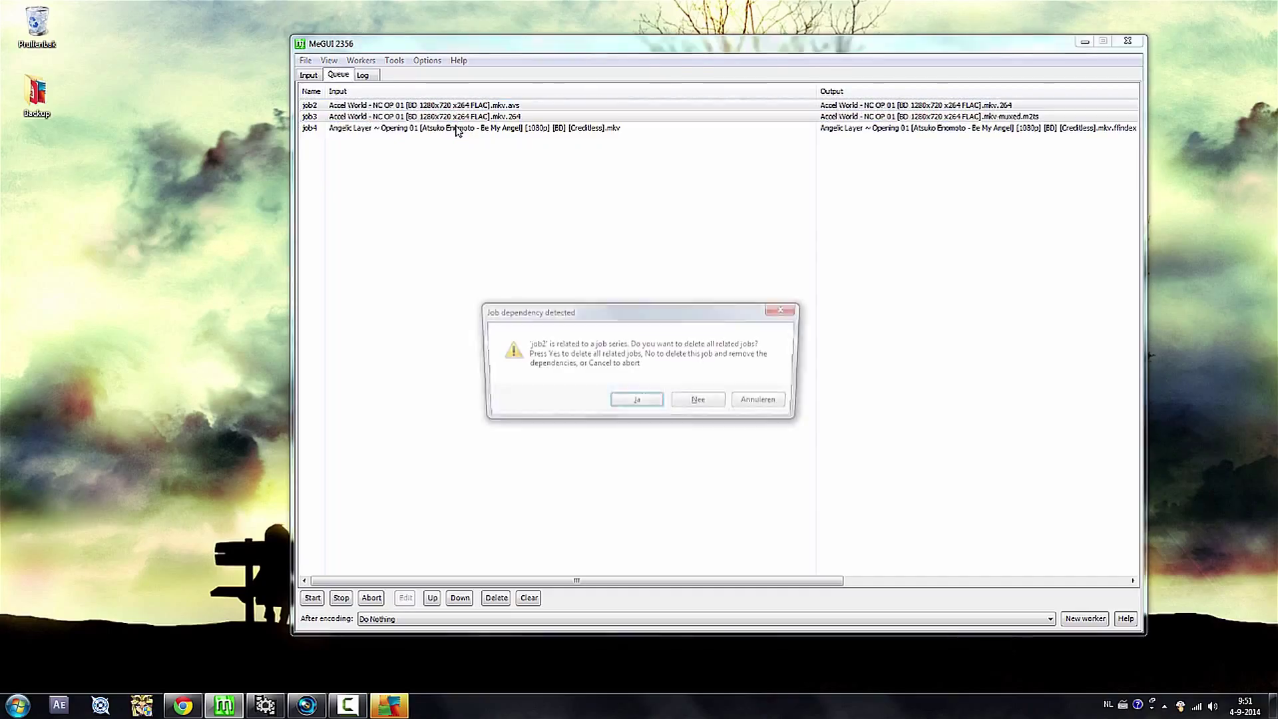
{"action": "left_click", "coordinate": [629, 402]}
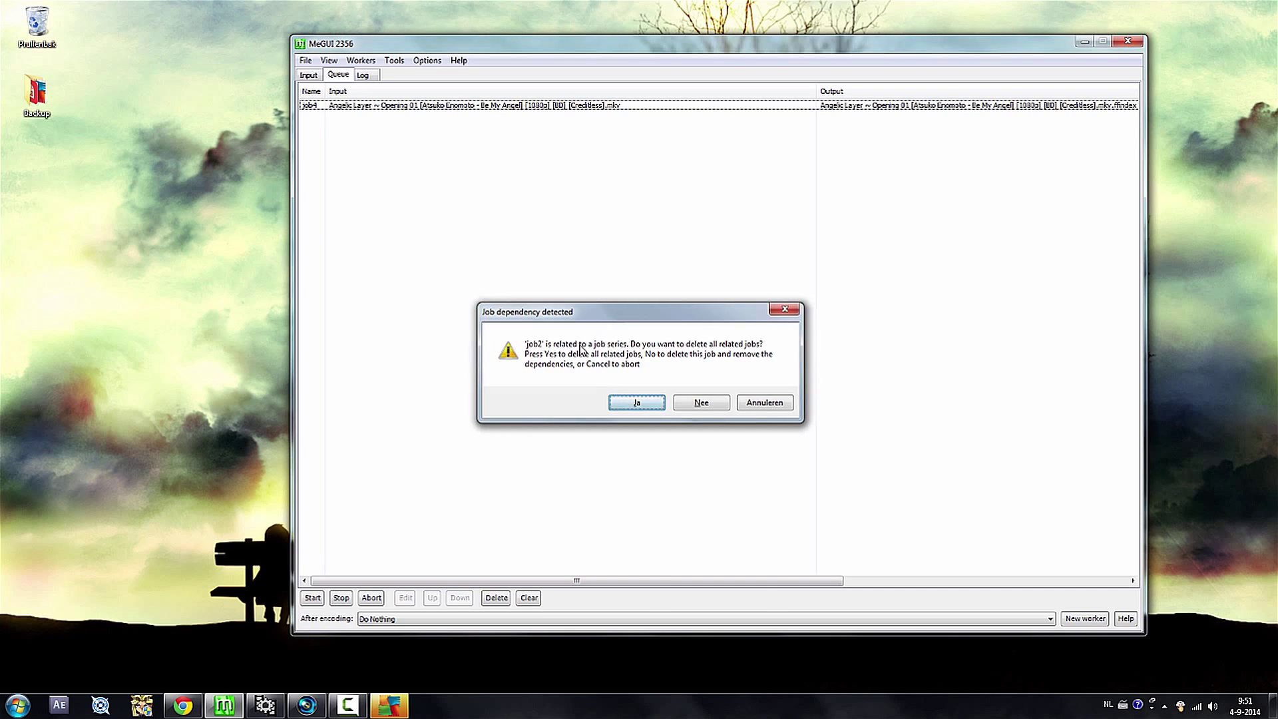
- Run the Angelic Layer indexing job and scrub the loaded video preview to frame 1840
{"action": "left_click", "coordinate": [450, 106]}
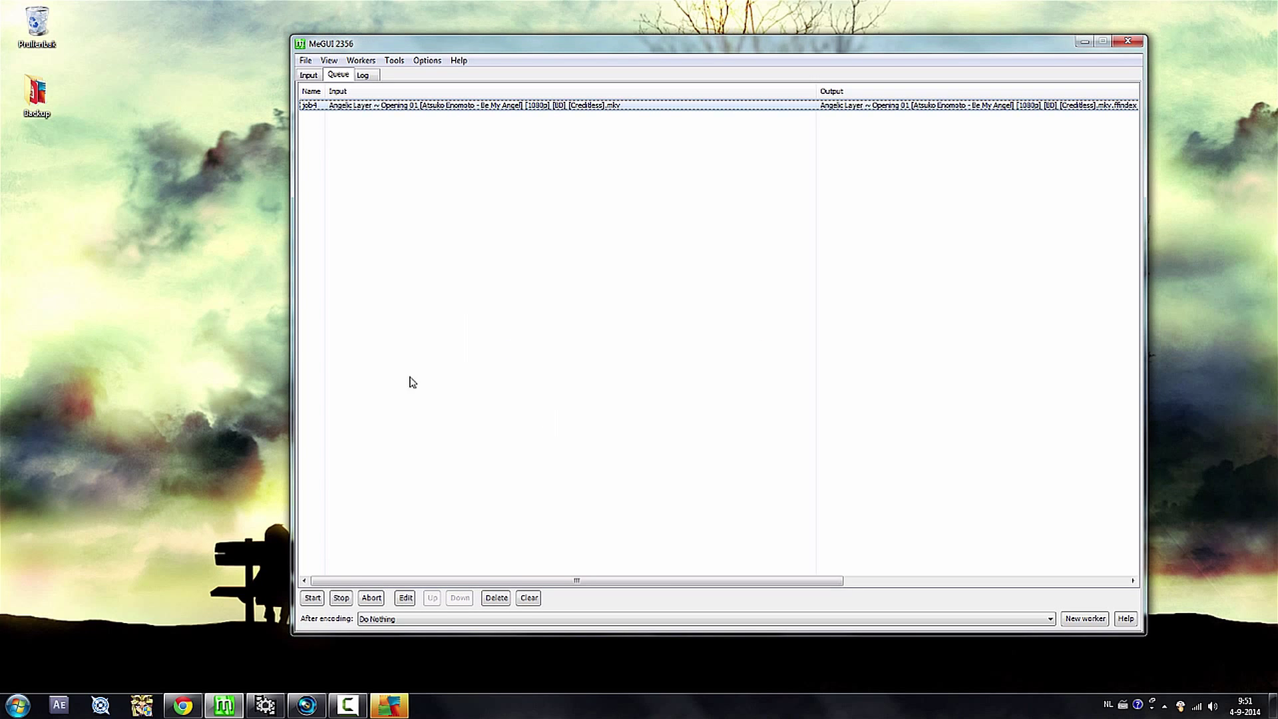
{"action": "left_click", "coordinate": [312, 598]}
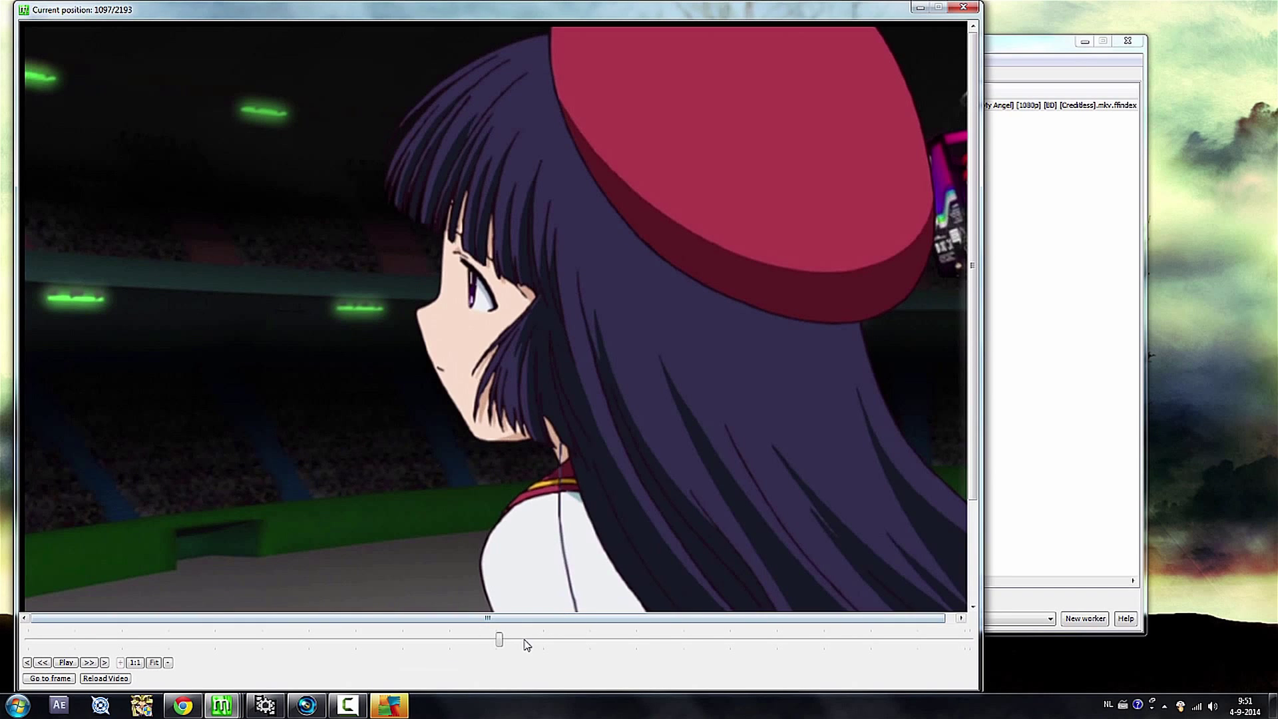
{"action": "left_click_drag", "start_coordinate": [499, 641], "coordinate": [223, 645]}
{"action": "left_click_drag", "start_coordinate": [217, 641], "coordinate": [818, 641]}
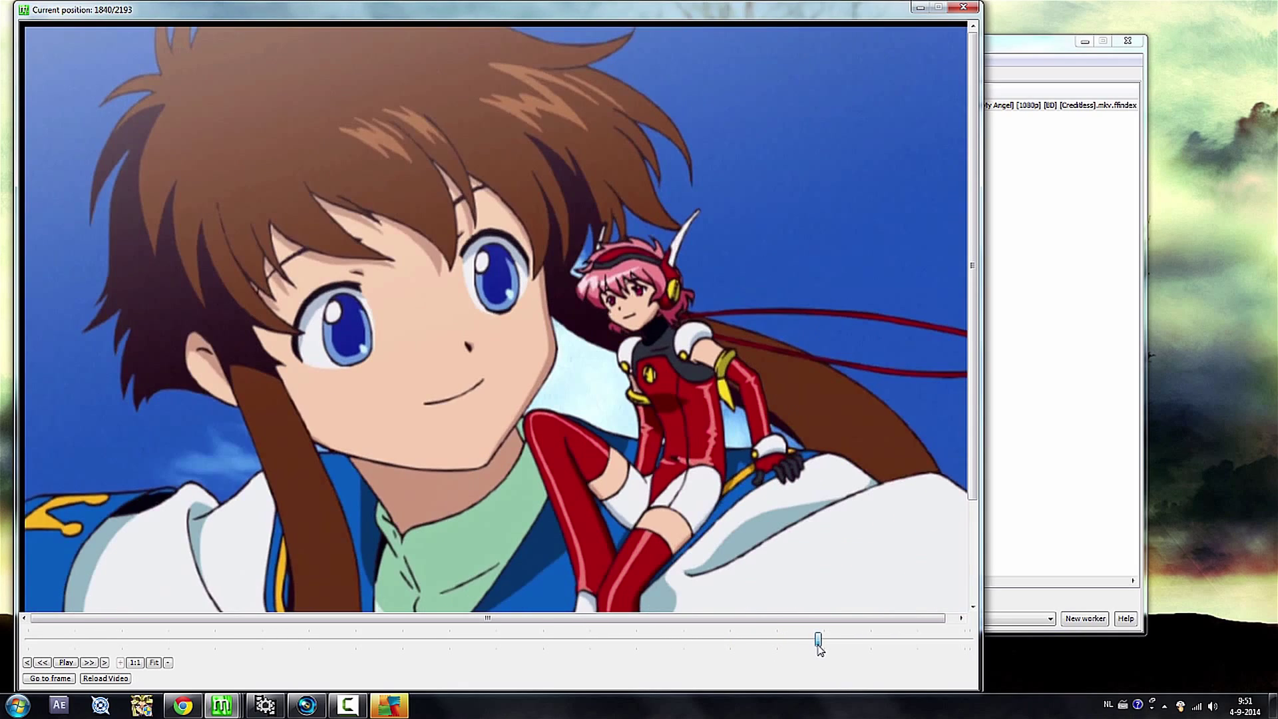
- Bring up the AviSynth script creator and save the Angelic Layer script with its current settings
{"action": "left_click", "coordinate": [1048, 464]}
{"action": "left_click", "coordinate": [308, 76]}
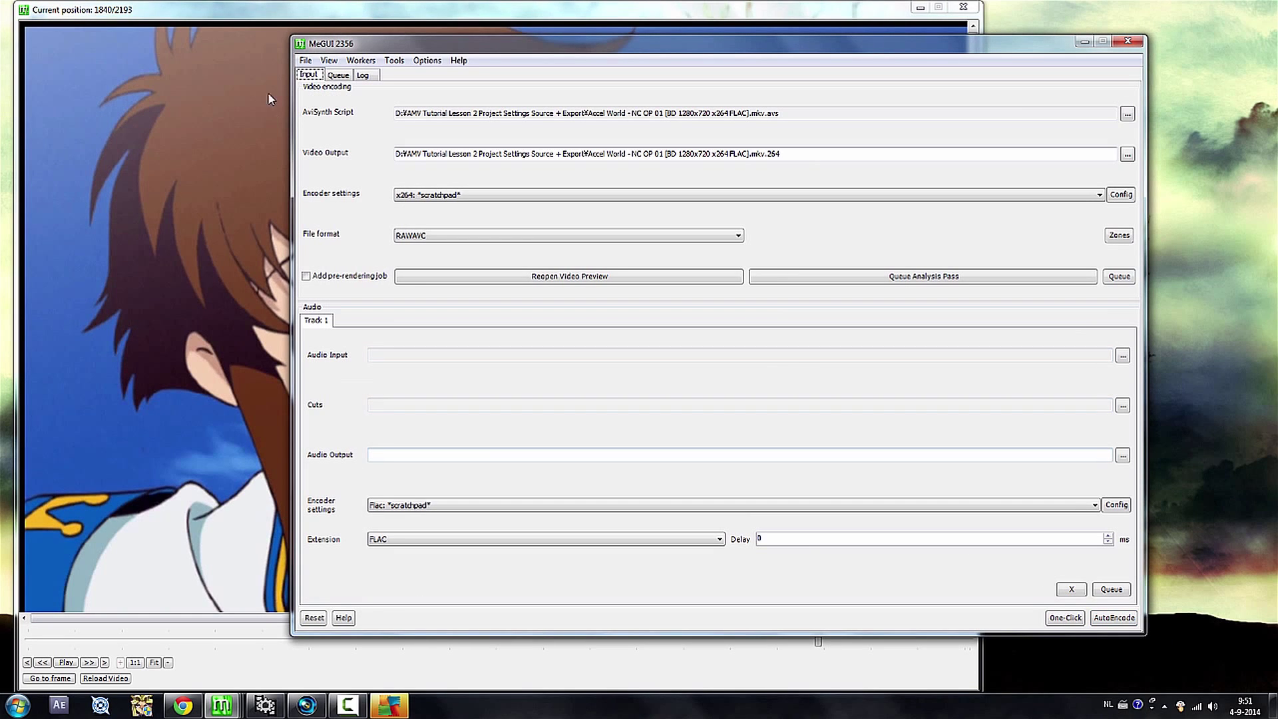
{"action": "left_click", "coordinate": [222, 705]}
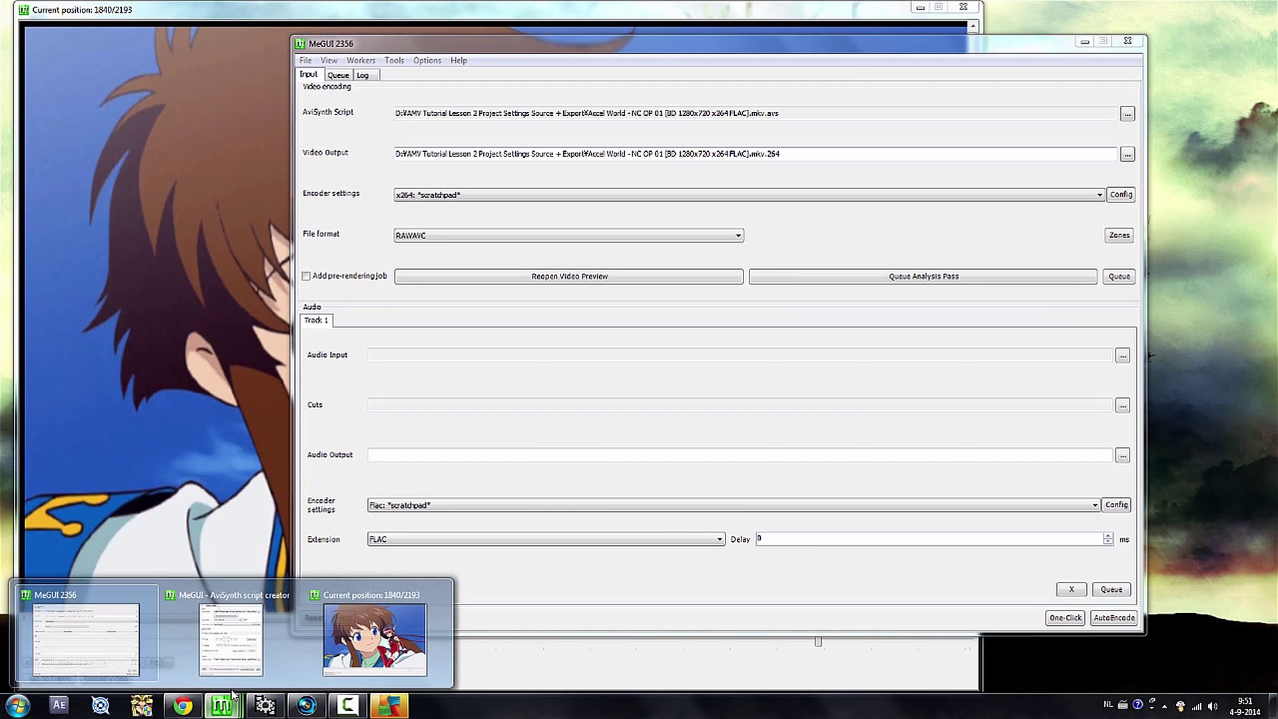
{"action": "left_click", "coordinate": [244, 629]}
{"action": "left_click", "coordinate": [325, 373]}
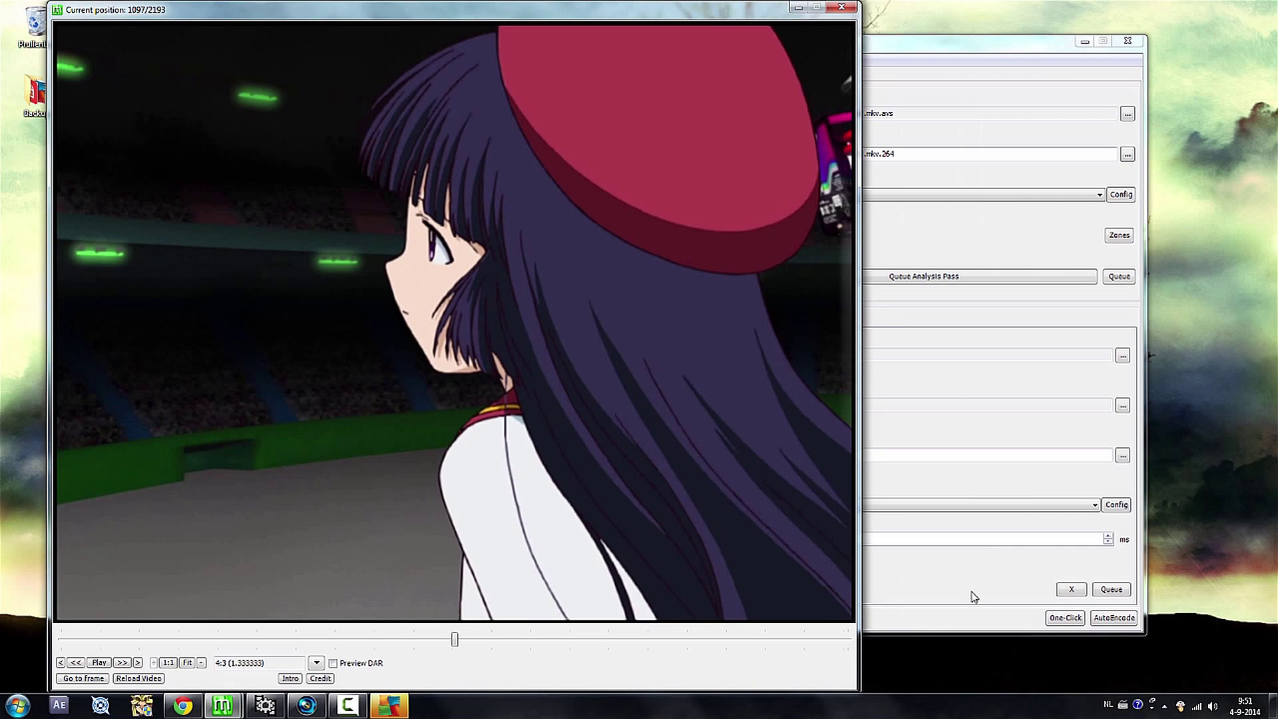
- Queue an automatic encode of the Angelic Layer script with M2TS container, Standard device and no target size, and select its jobs in the queue
{"action": "left_click", "coordinate": [892, 60]}
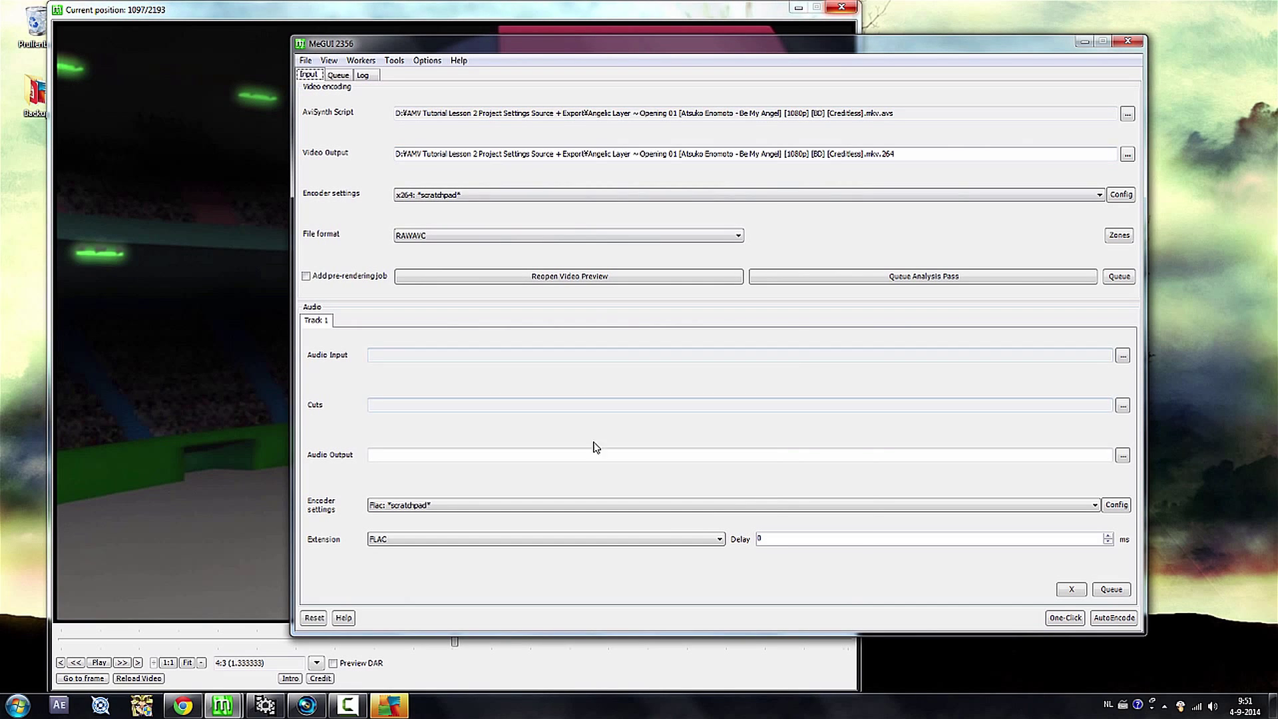
{"action": "left_click", "coordinate": [1112, 618]}
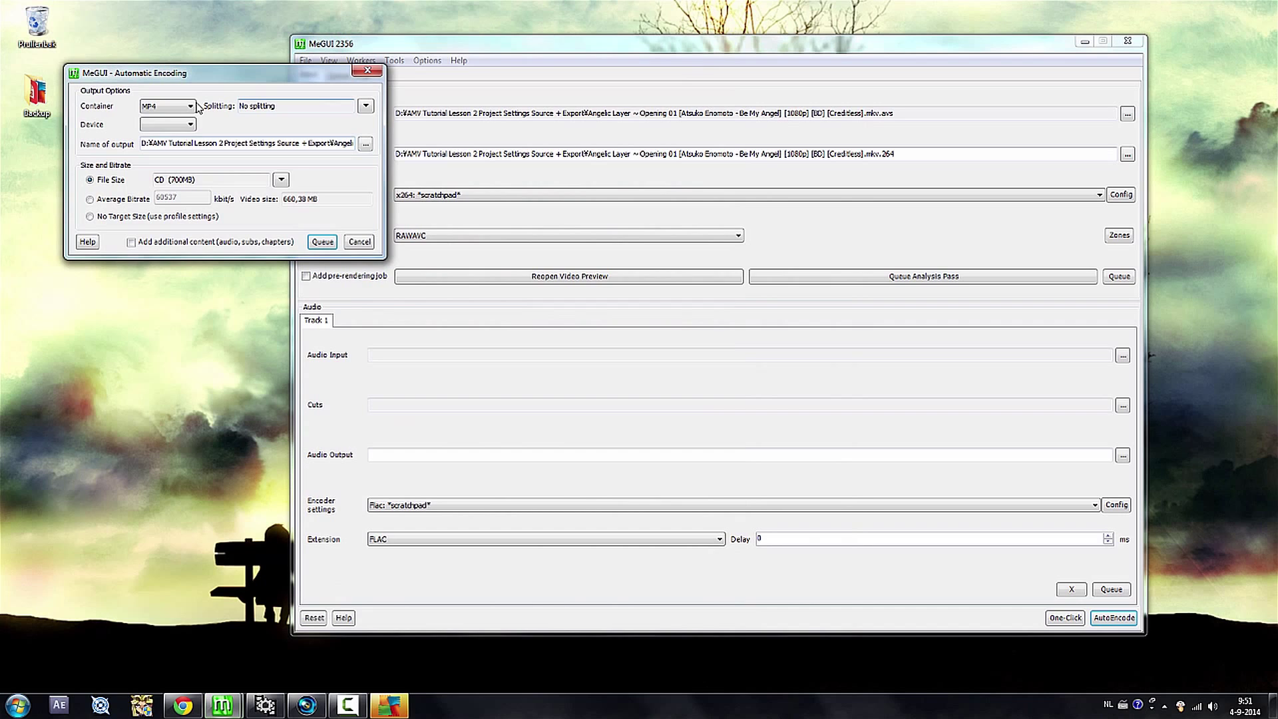
{"action": "left_click", "coordinate": [174, 109]}
{"action": "left_click", "coordinate": [159, 134]}
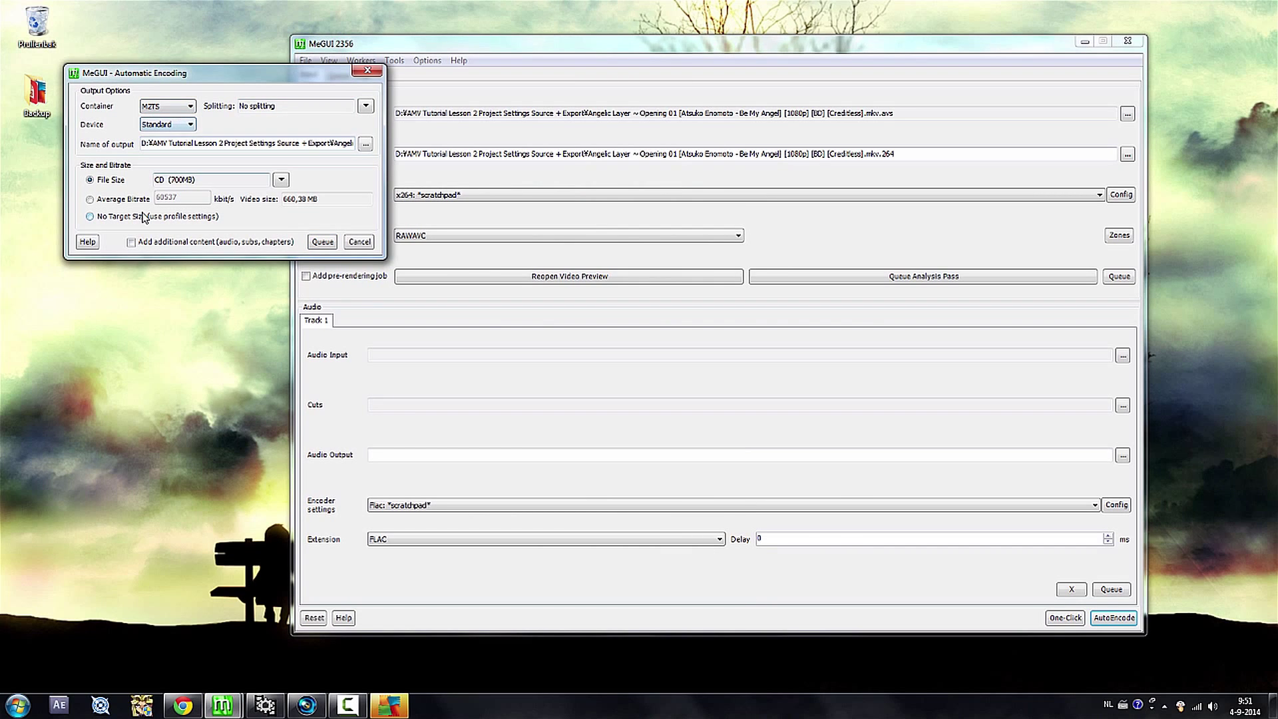
{"action": "left_click", "coordinate": [143, 216]}
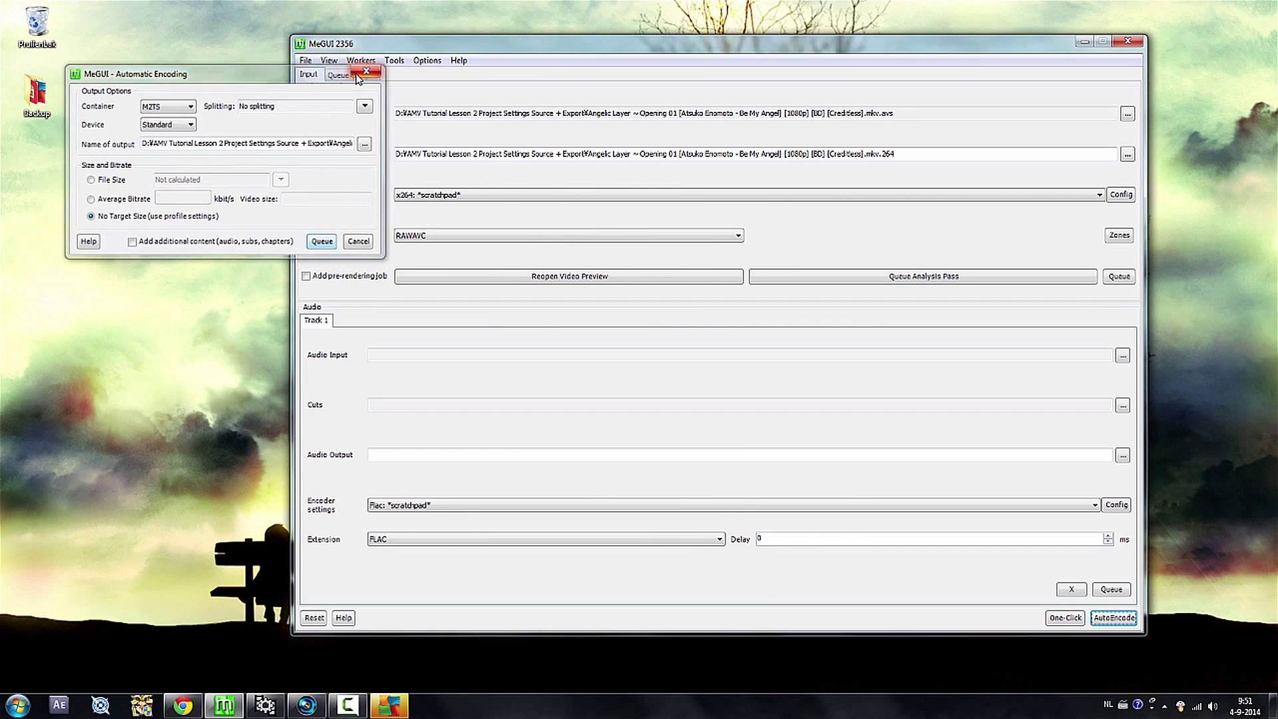
{"action": "left_click", "coordinate": [322, 242]}
{"action": "left_click", "coordinate": [339, 75]}
{"action": "left_click_drag", "start_coordinate": [517, 119], "coordinate": [505, 128]}
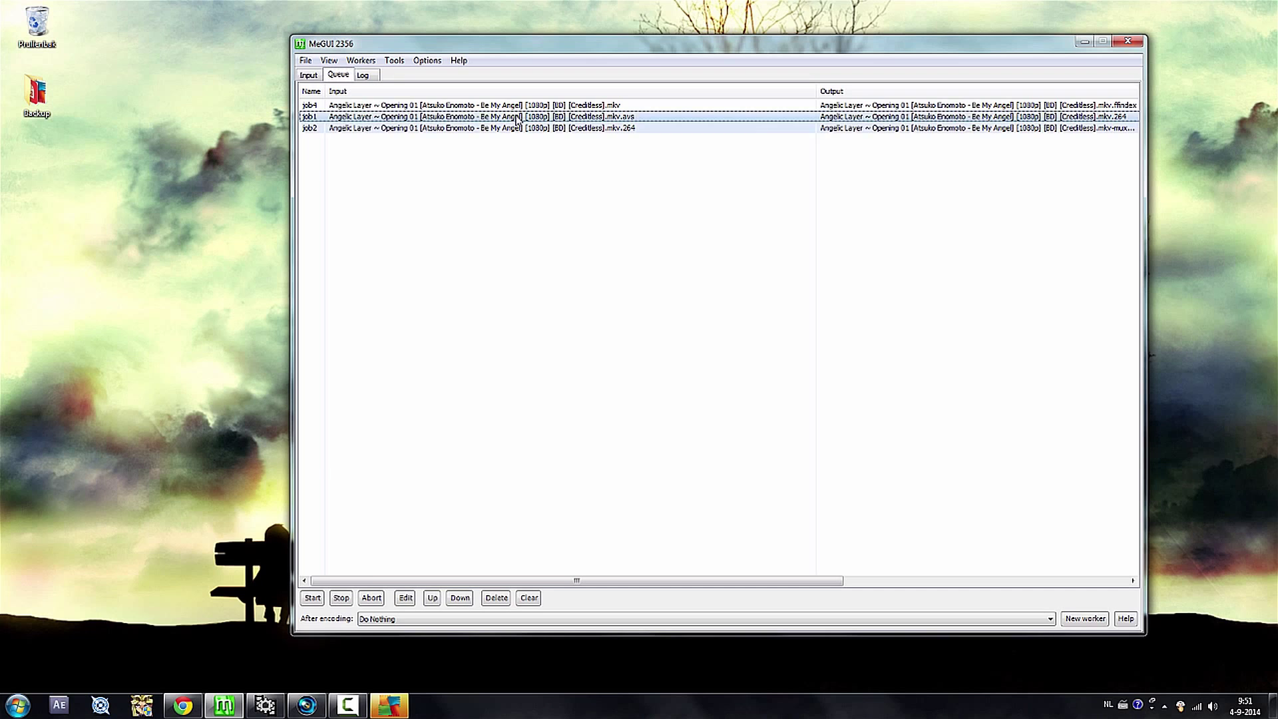
- Switch to VirtualDub and open the Angelic Layer Opening 01 AviSynth script
{"action": "left_click", "coordinate": [299, 699]}
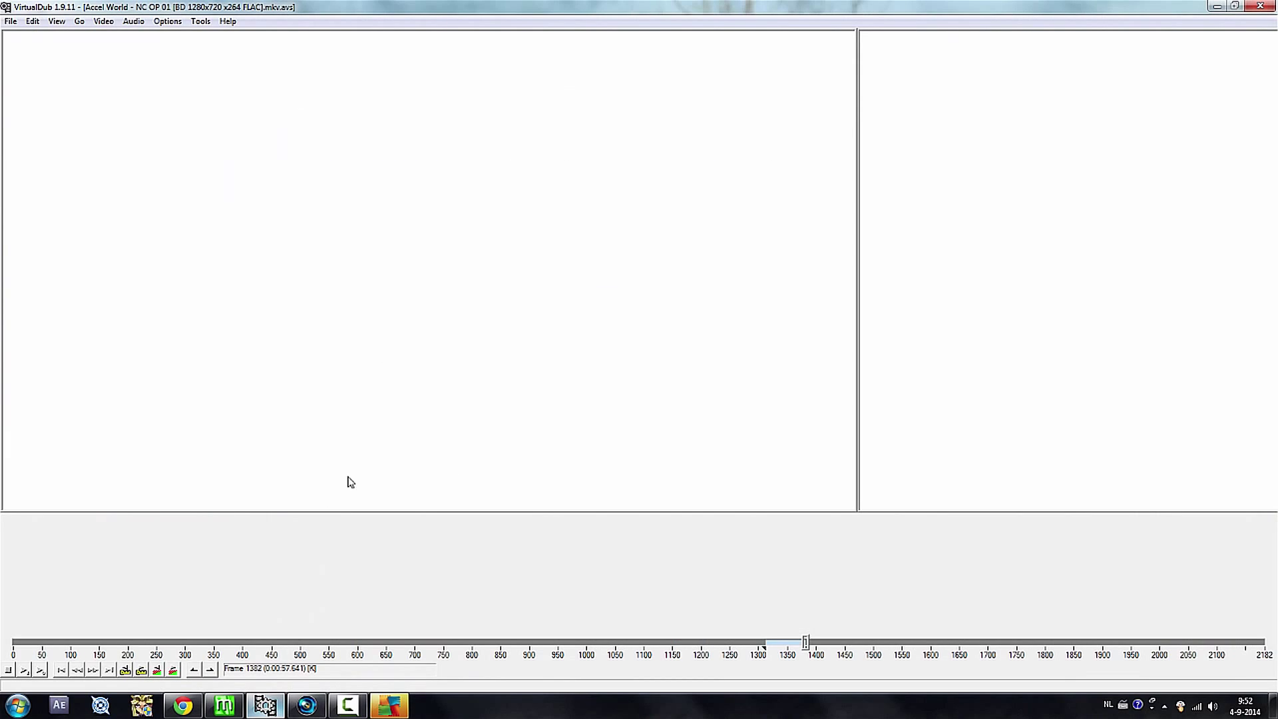
{"action": "left_click", "coordinate": [16, 24]}
{"action": "left_click", "coordinate": [28, 36]}
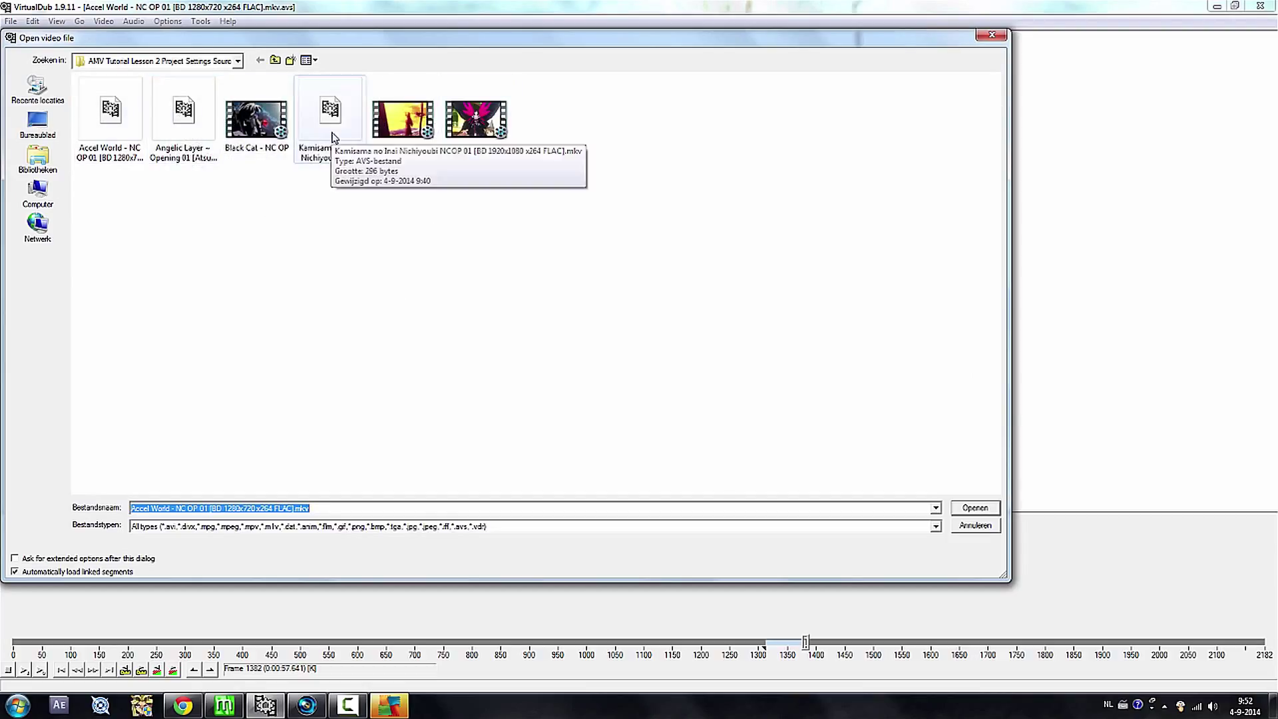
{"action": "left_click", "coordinate": [186, 113]}
{"action": "left_click", "coordinate": [975, 507]}
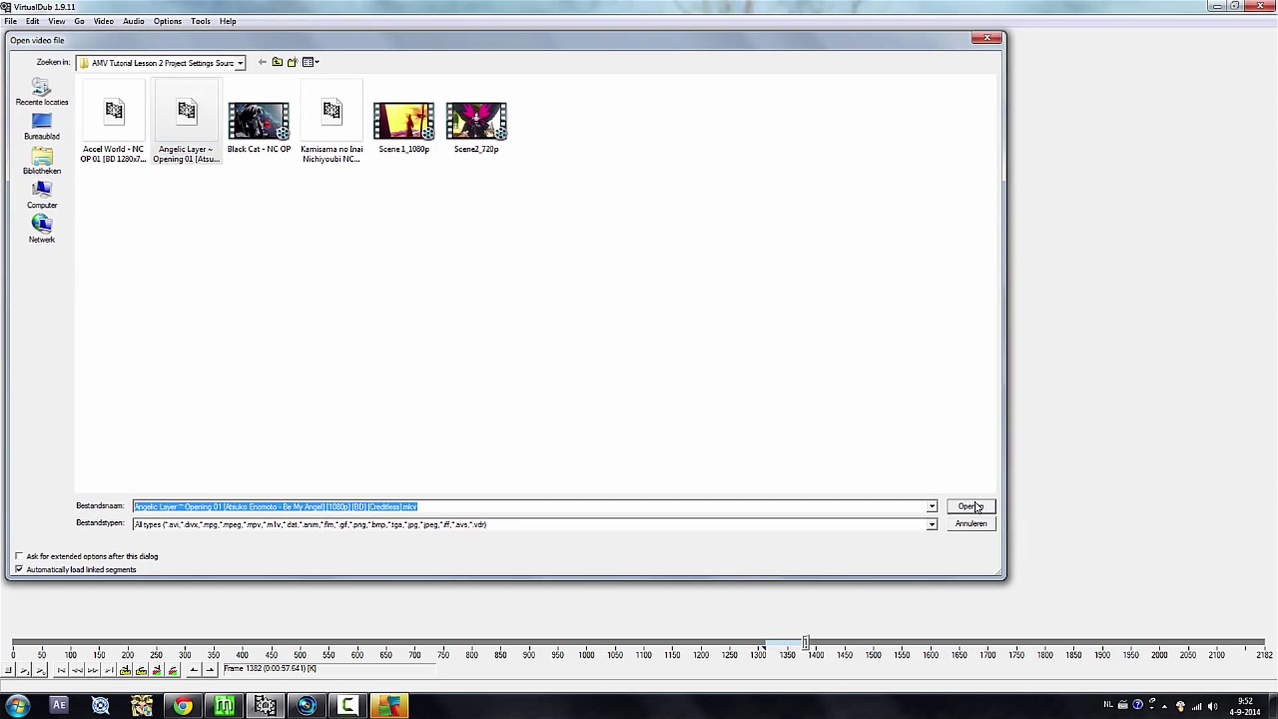
- Set the zoom of both the input and output video panes to 50%
{"action": "right_click", "coordinate": [462, 243]}
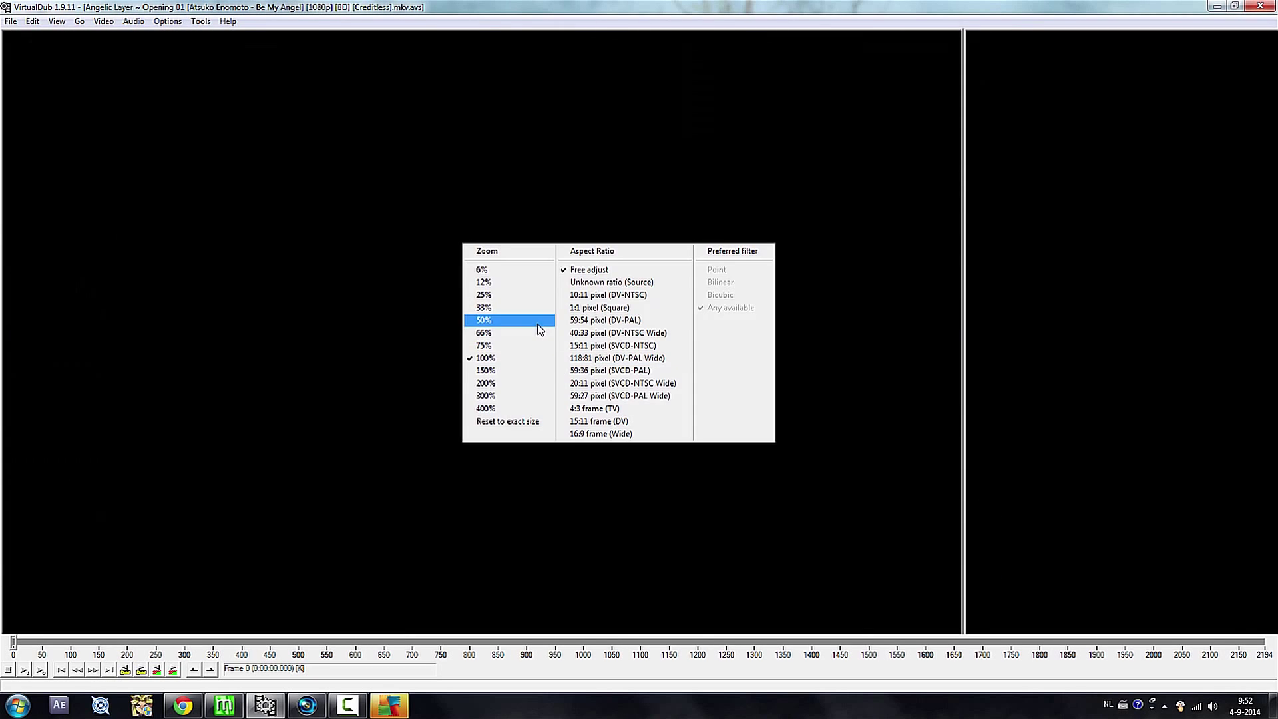
{"action": "left_click", "coordinate": [480, 318]}
{"action": "right_click", "coordinate": [1188, 257]}
{"action": "left_click", "coordinate": [1009, 333]}
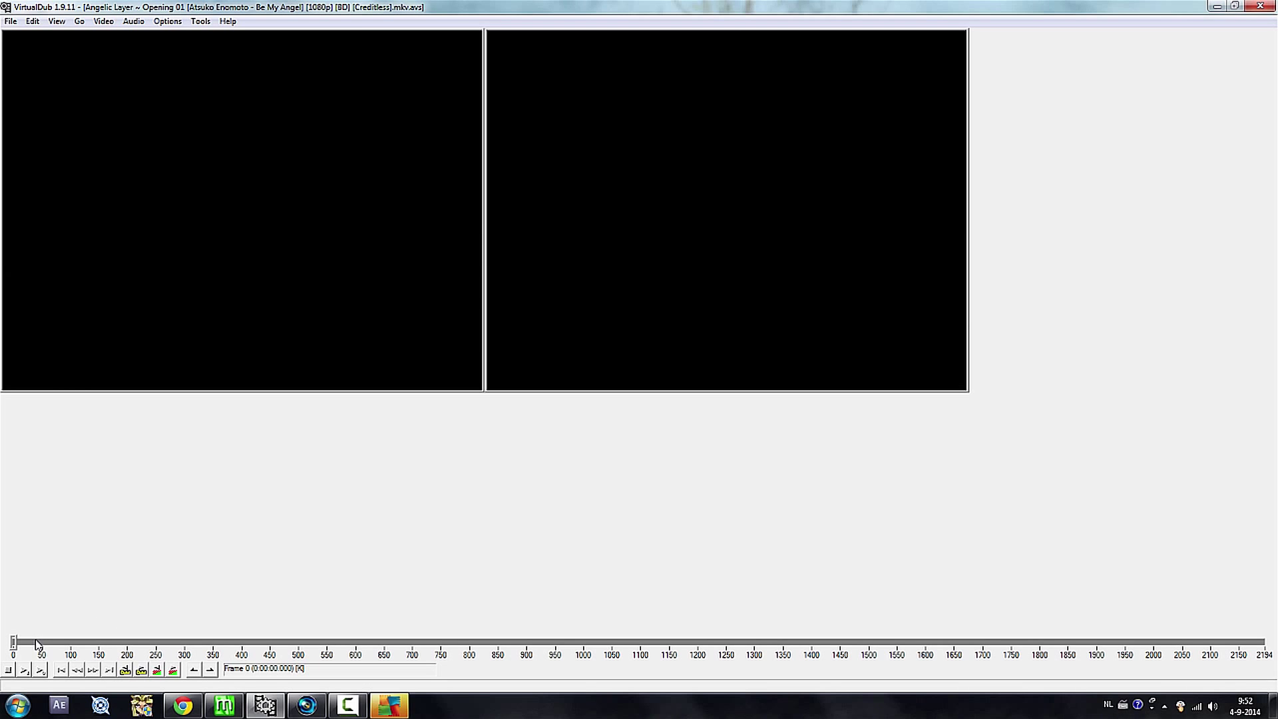
- Mark frame 415 as the selection start and play the source forward from around frame 560 to review the scene
{"action": "left_click", "coordinate": [201, 641]}
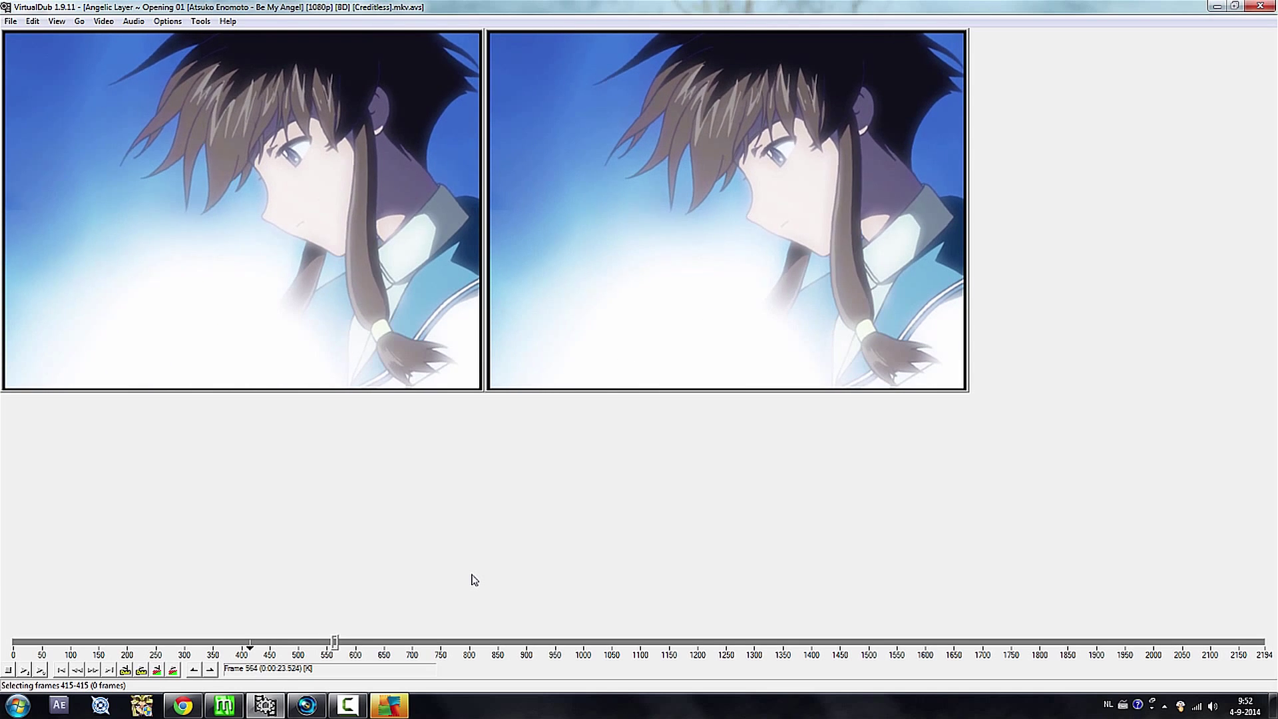
{"action": "key", "text": "Left"}
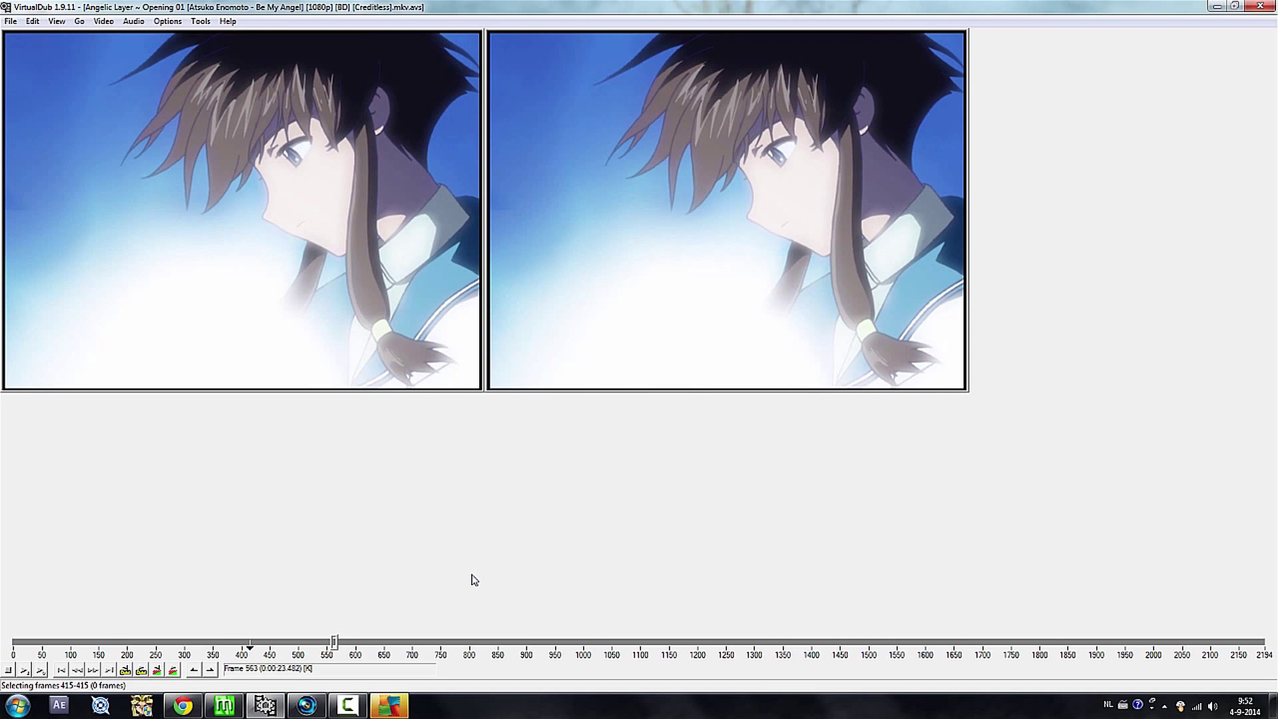
{"action": "key", "text": "Left"}
{"action": "key", "text": "Left"}
{"action": "key", "text": "Left"}
{"action": "key", "text": "Left"}
{"action": "key", "text": "Left"}
{"action": "key", "text": "Left"}
{"action": "key", "text": "space"}
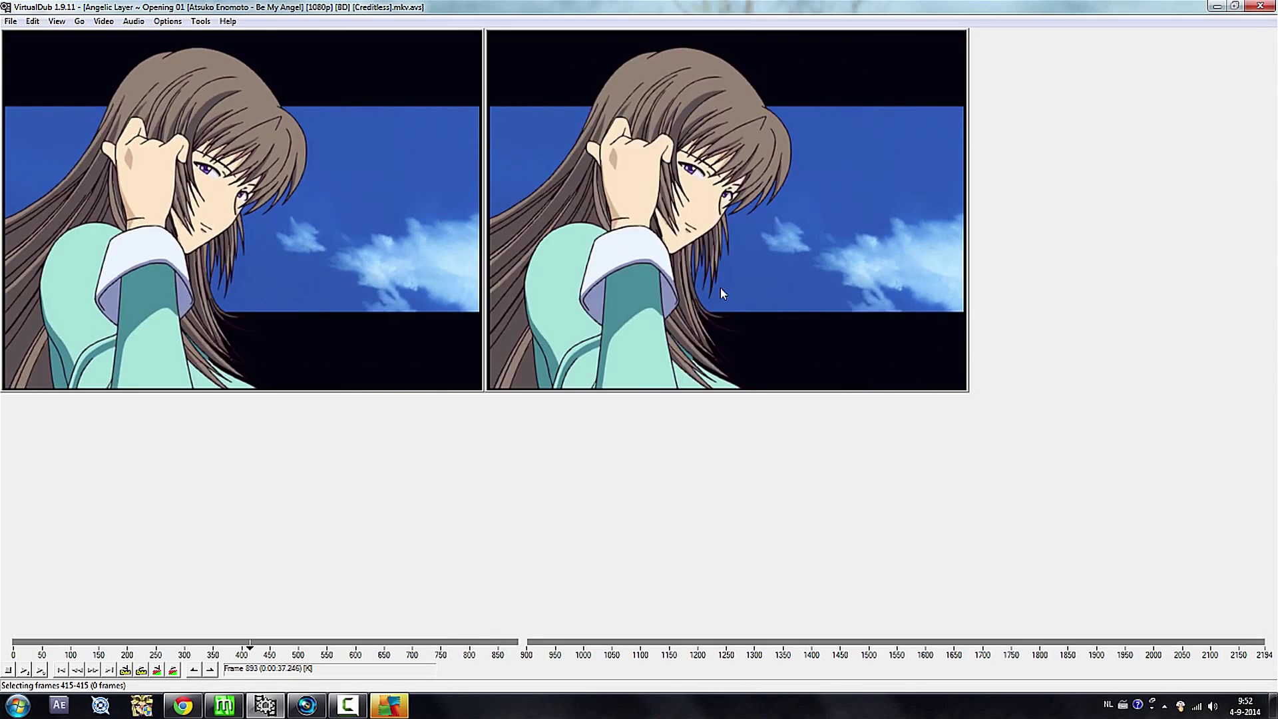
{"action": "right_click", "coordinate": [759, 206]}
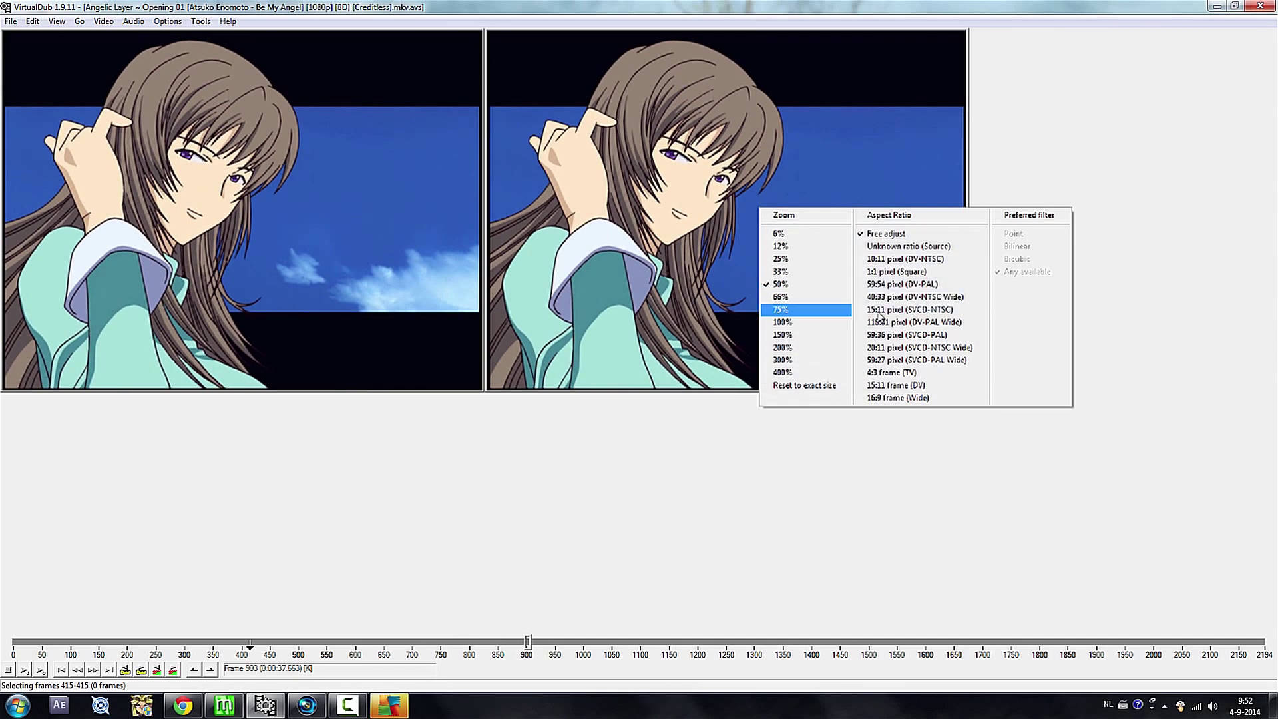
{"action": "left_click", "coordinate": [957, 247]}
{"action": "right_click", "coordinate": [799, 208]}
{"action": "left_click", "coordinate": [941, 241]}
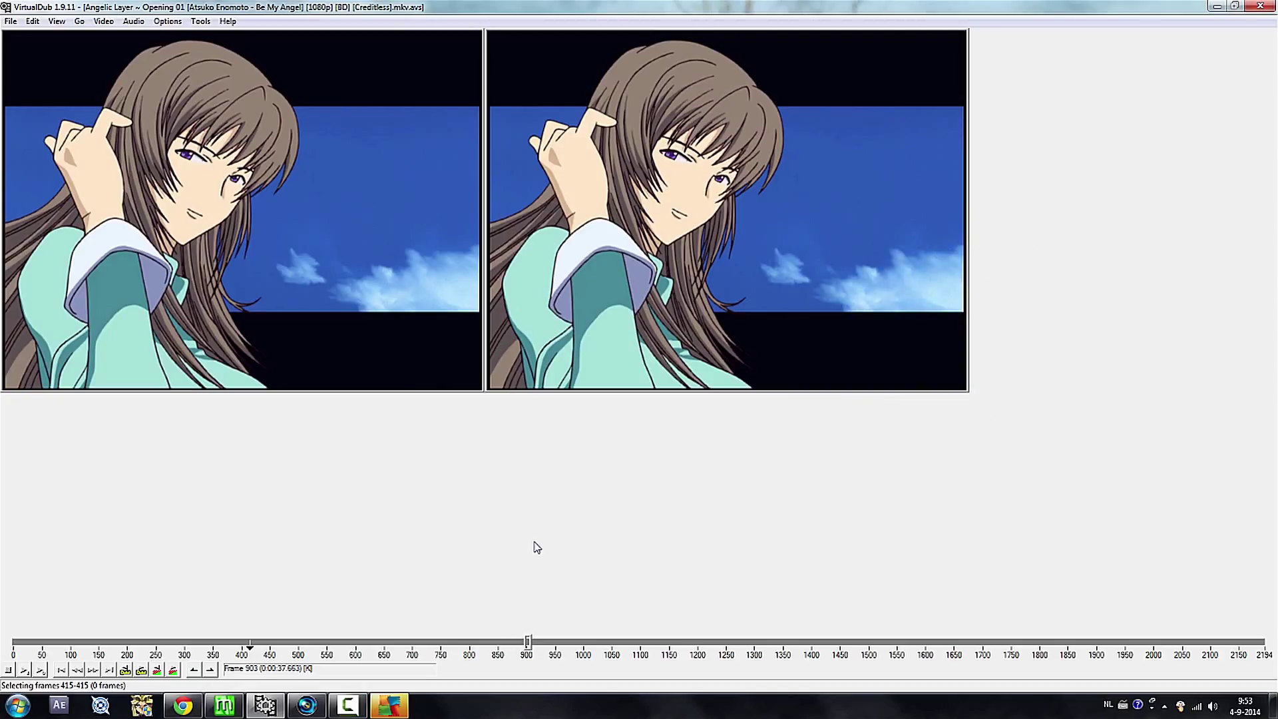
- Move through the scene to frame 802 and mark it as the selection end, selecting frames 415 to 802
{"action": "key", "text": "Right"}
{"action": "key", "text": "Right"}
{"action": "key", "text": "Right"}
{"action": "key", "text": "Right"}
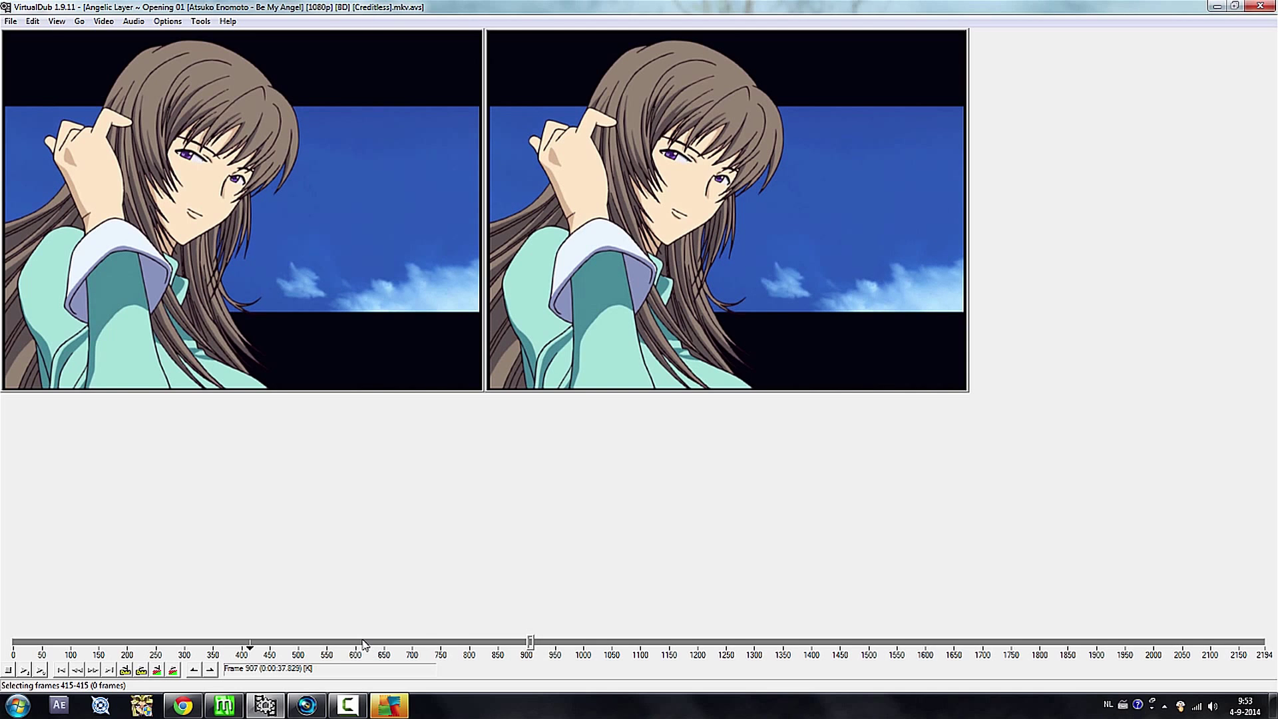
{"action": "left_click", "coordinate": [364, 643]}
{"action": "key", "text": "Right"}
{"action": "key", "text": "Right"}
{"action": "key", "text": "Right"}
{"action": "key", "text": "Right"}
{"action": "key", "text": "Right"}
{"action": "key", "text": "Right"}
{"action": "key", "text": "Right"}
{"action": "key", "text": "Right"}
{"action": "key", "text": "Right"}
{"action": "key", "text": "Right"}
{"action": "key", "text": "Right"}
{"action": "key", "text": "Right"}
{"action": "key", "text": "Right"}
{"action": "key", "text": "Right"}
{"action": "key", "text": "Right"}
{"action": "key", "text": "Right"}
{"action": "key", "text": "Right"}
{"action": "key", "text": "Right"}
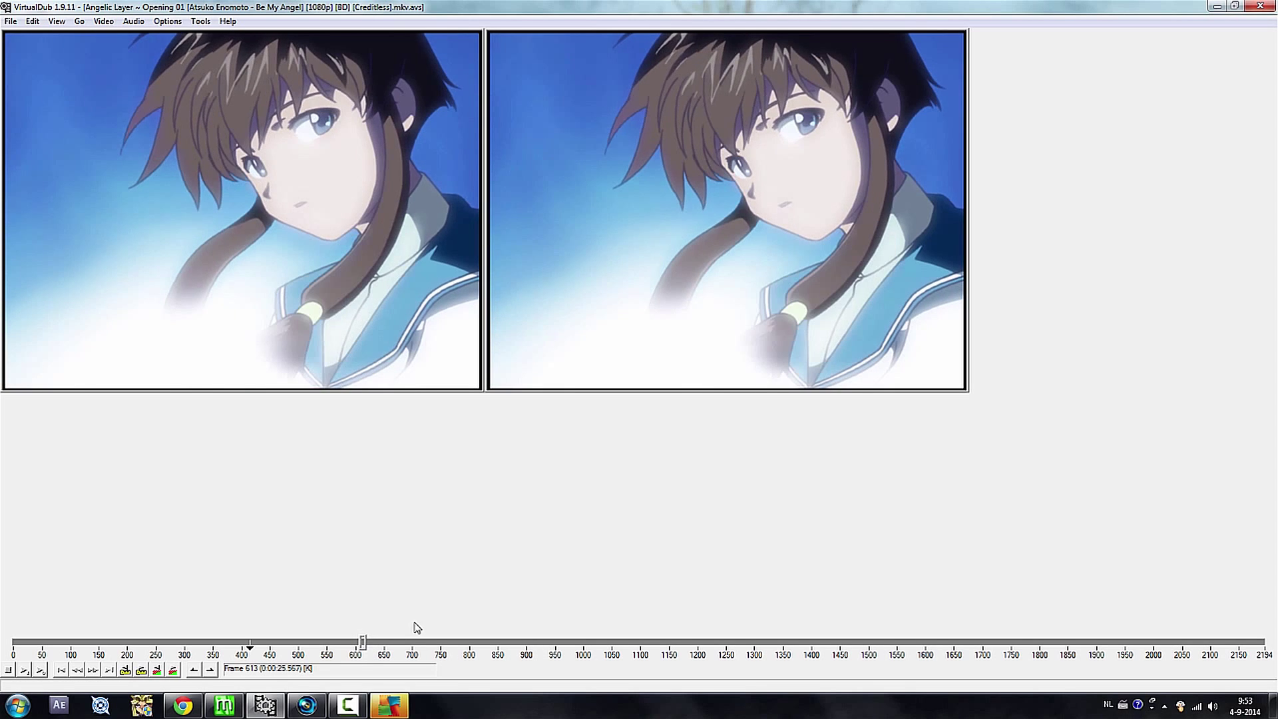
{"action": "key", "text": "Right"}
{"action": "key", "text": "Right"}
{"action": "key", "text": "Right"}
{"action": "key", "text": "Right"}
{"action": "key", "text": "Right"}
{"action": "key", "text": "Right"}
{"action": "key", "text": "Right"}
{"action": "key", "text": "Right"}
{"action": "key", "text": "Right"}
{"action": "key", "text": "Right"}
{"action": "key", "text": "Right"}
{"action": "key", "text": "Right"}
{"action": "key", "text": "Right"}
{"action": "key", "text": "Right"}
{"action": "key", "text": "Right"}
{"action": "key", "text": "Right"}
{"action": "key", "text": "Right"}
{"action": "key", "text": "Right"}
{"action": "key", "text": "Right"}
{"action": "key", "text": "Right"}
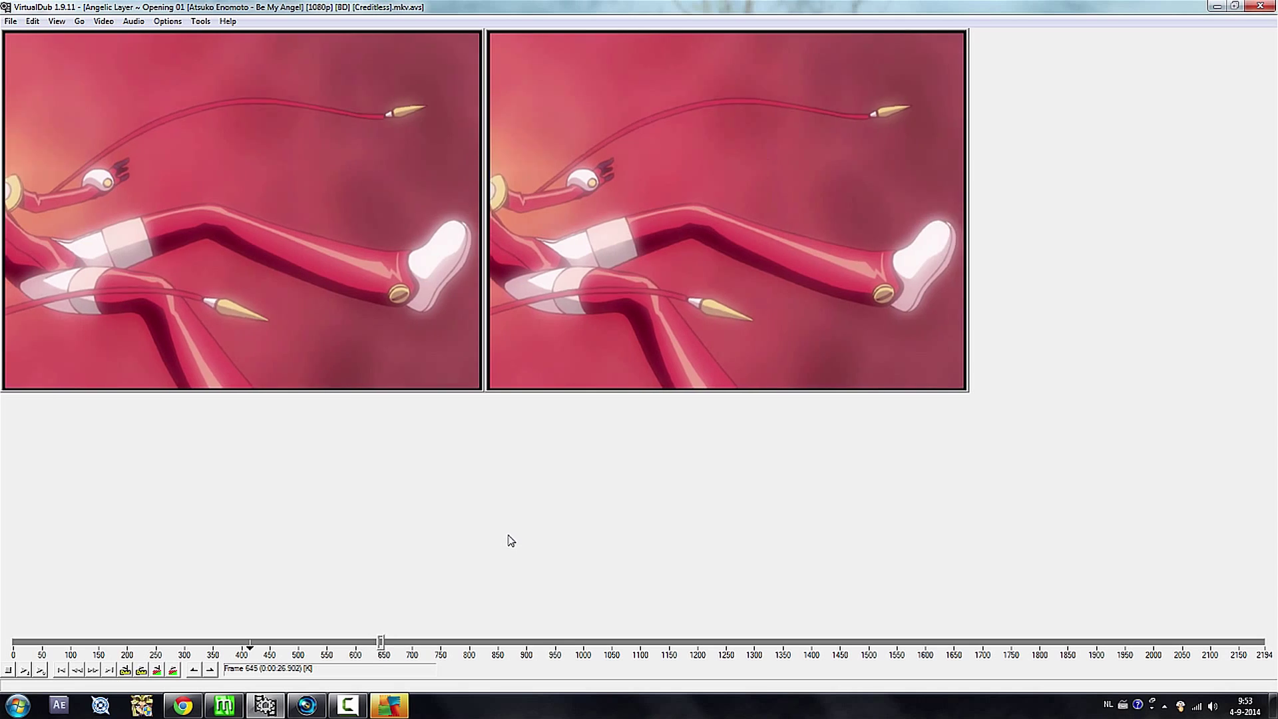
{"action": "key", "text": "Right"}
{"action": "key", "text": "Right"}
{"action": "key", "text": "Right"}
{"action": "key", "text": "Right"}
{"action": "key", "text": "Right"}
{"action": "key", "text": "Right"}
{"action": "key", "text": "Right"}
{"action": "key", "text": "Right"}
{"action": "key", "text": "Right"}
{"action": "key", "text": "Right"}
{"action": "key", "text": "Right"}
{"action": "key", "text": "Right"}
{"action": "key", "text": "Right"}
{"action": "key", "text": "Right"}
{"action": "key", "text": "Right"}
{"action": "key", "text": "Right"}
{"action": "key", "text": "Right"}
{"action": "key", "text": "Right"}
{"action": "key", "text": "Right"}
{"action": "key", "text": "Right"}
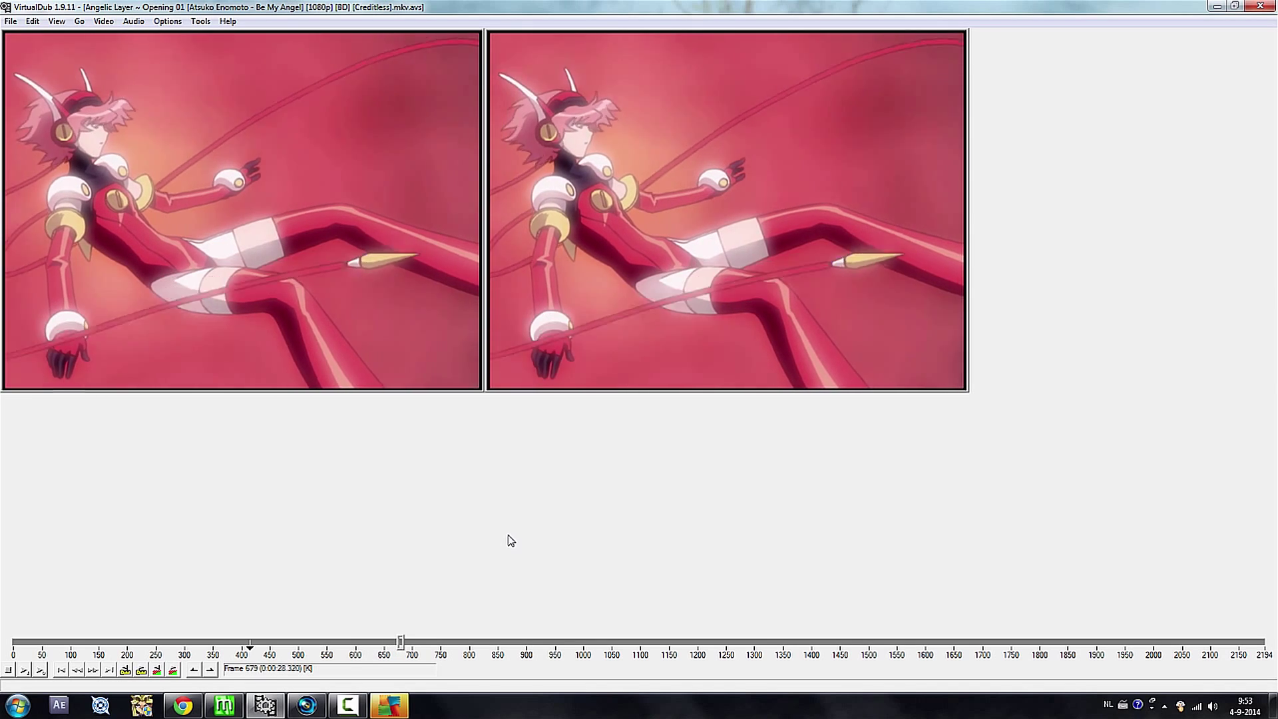
{"action": "key", "text": "Right"}
{"action": "key", "text": "Right"}
{"action": "key", "text": "Right"}
{"action": "key", "text": "Right"}
{"action": "key", "text": "Right"}
{"action": "key", "text": "Right"}
{"action": "key", "text": "Right"}
{"action": "key", "text": "Right"}
{"action": "key", "text": "Right"}
{"action": "key", "text": "Right"}
{"action": "key", "text": "Right"}
{"action": "key", "text": "Right"}
{"action": "key", "text": "Right"}
{"action": "key", "text": "Right"}
{"action": "key", "text": "Right"}
{"action": "key", "text": "Right"}
{"action": "key", "text": "Right"}
{"action": "key", "text": "Right"}
{"action": "key", "text": "Right"}
{"action": "key", "text": "Right"}
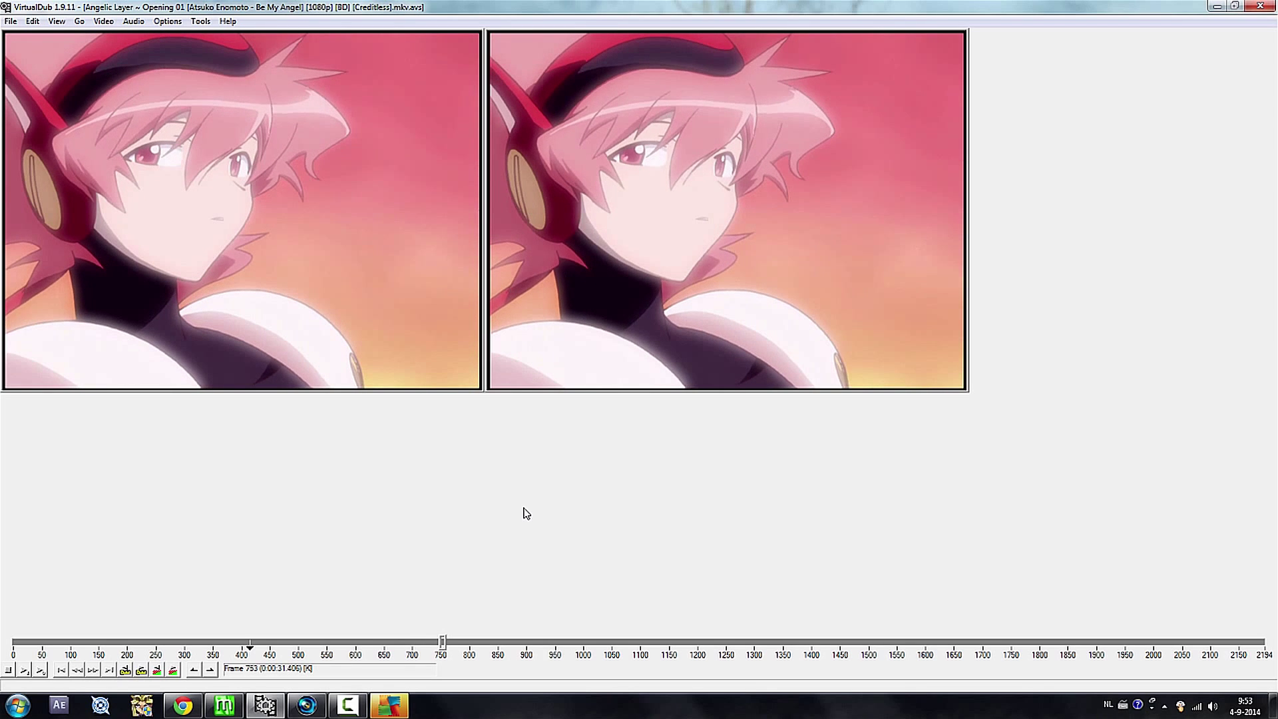
{"action": "key", "text": "Right"}
{"action": "key", "text": "Right"}
{"action": "key", "text": "Right"}
{"action": "key", "text": "Right"}
{"action": "key", "text": "Right"}
{"action": "key", "text": "Right"}
{"action": "key", "text": "Right"}
{"action": "key", "text": "Right"}
{"action": "key", "text": "Right"}
{"action": "key", "text": "Right"}
{"action": "key", "text": "Right"}
{"action": "key", "text": "Right"}
{"action": "key", "text": "Right"}
{"action": "key", "text": "Right"}
{"action": "key", "text": "Right"}
{"action": "key", "text": "Right"}
{"action": "key", "text": "Right"}
{"action": "key", "text": "Right"}
{"action": "key", "text": "Right"}
{"action": "key", "text": "Right"}
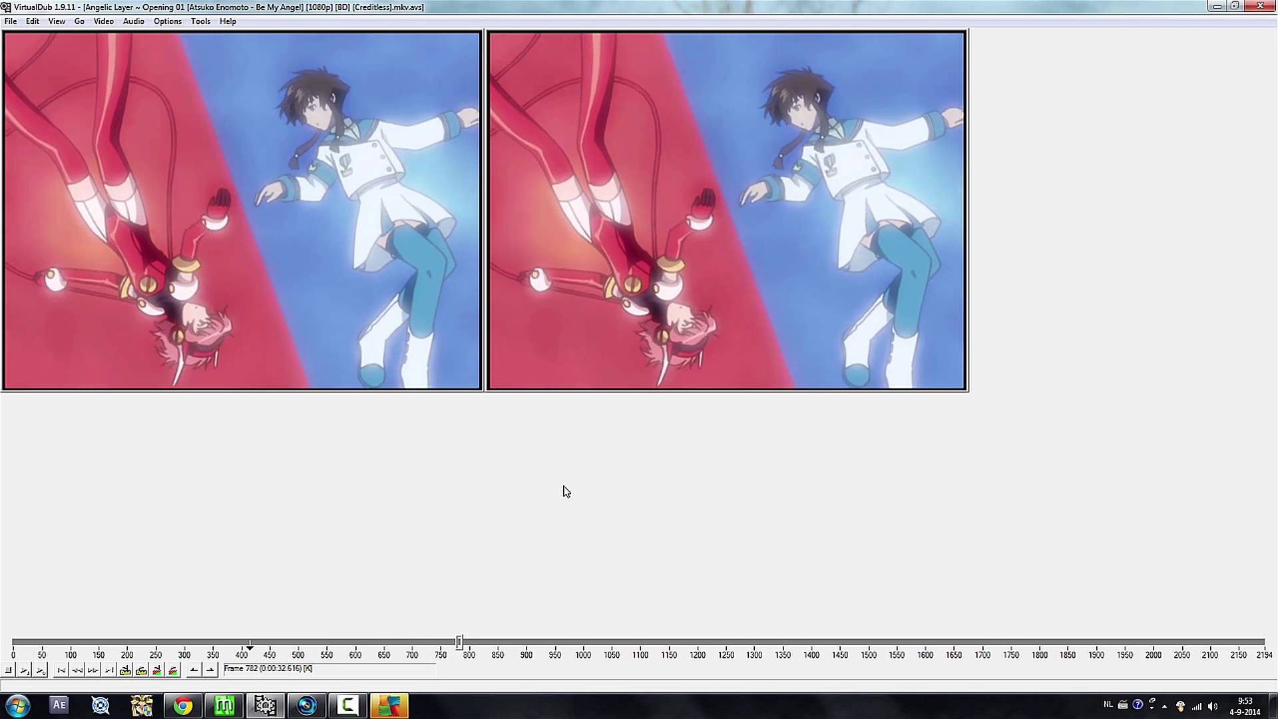
{"action": "key", "text": "Right"}
{"action": "key", "text": "Right"}
{"action": "key", "text": "Right"}
{"action": "key", "text": "Right"}
{"action": "key", "text": "Right"}
{"action": "key", "text": "Right"}
{"action": "key", "text": "Right"}
{"action": "key", "text": "Right"}
{"action": "key", "text": "Right"}
{"action": "key", "text": "Right"}
{"action": "key", "text": "Right"}
{"action": "key", "text": "Right"}
{"action": "key", "text": "Right"}
{"action": "key", "text": "Right"}
{"action": "key", "text": "Right"}
{"action": "key", "text": "Right"}
{"action": "key", "text": "Right"}
{"action": "key", "text": "Right"}
{"action": "key", "text": "Right"}
{"action": "key", "text": "Right"}
{"action": "key", "text": "End"}
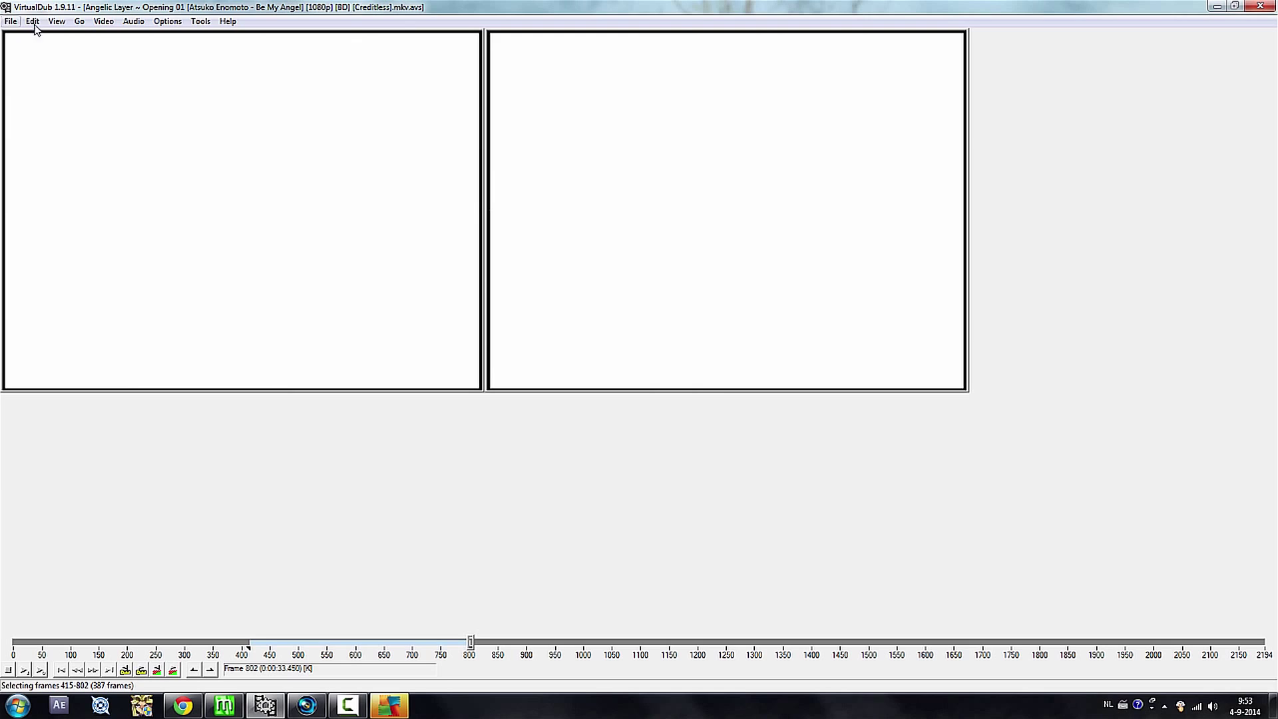
- Save the selected frames as an AVI whose name starts with Scene3_1440x1080p_, correcting the ending that contains a colon
{"action": "left_click", "coordinate": [11, 21]}
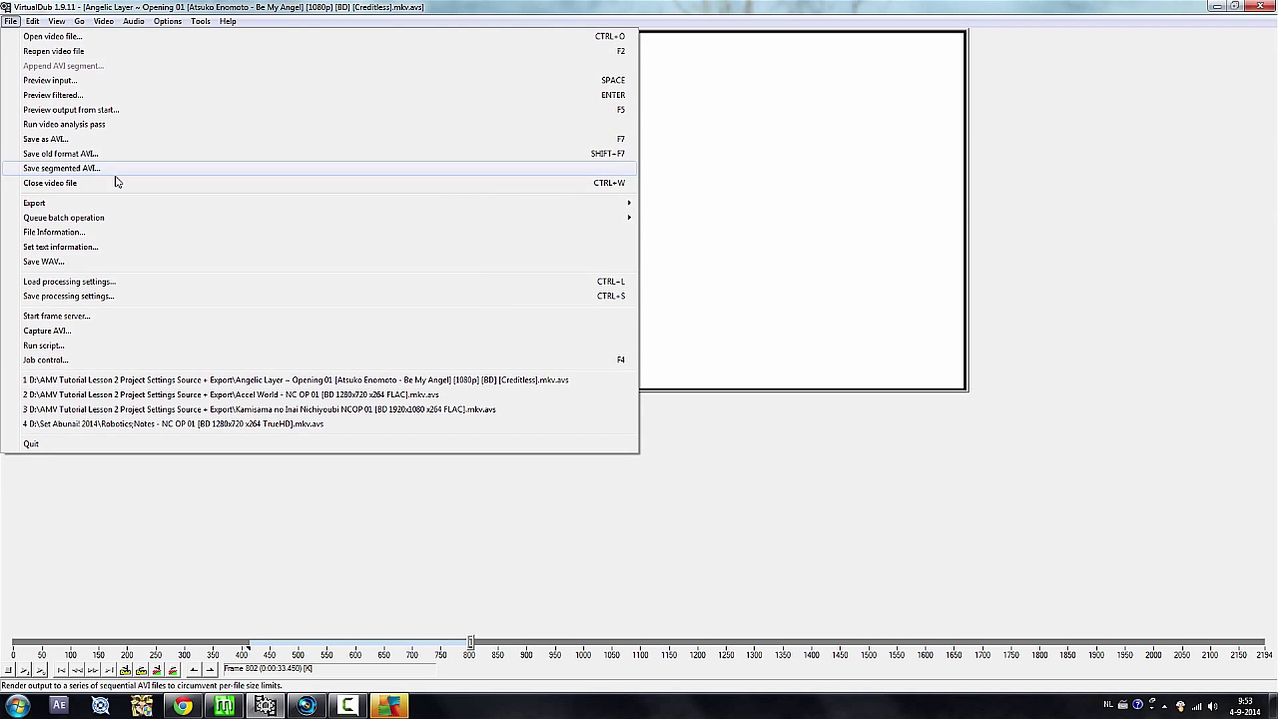
{"action": "left_click", "coordinate": [140, 141]}
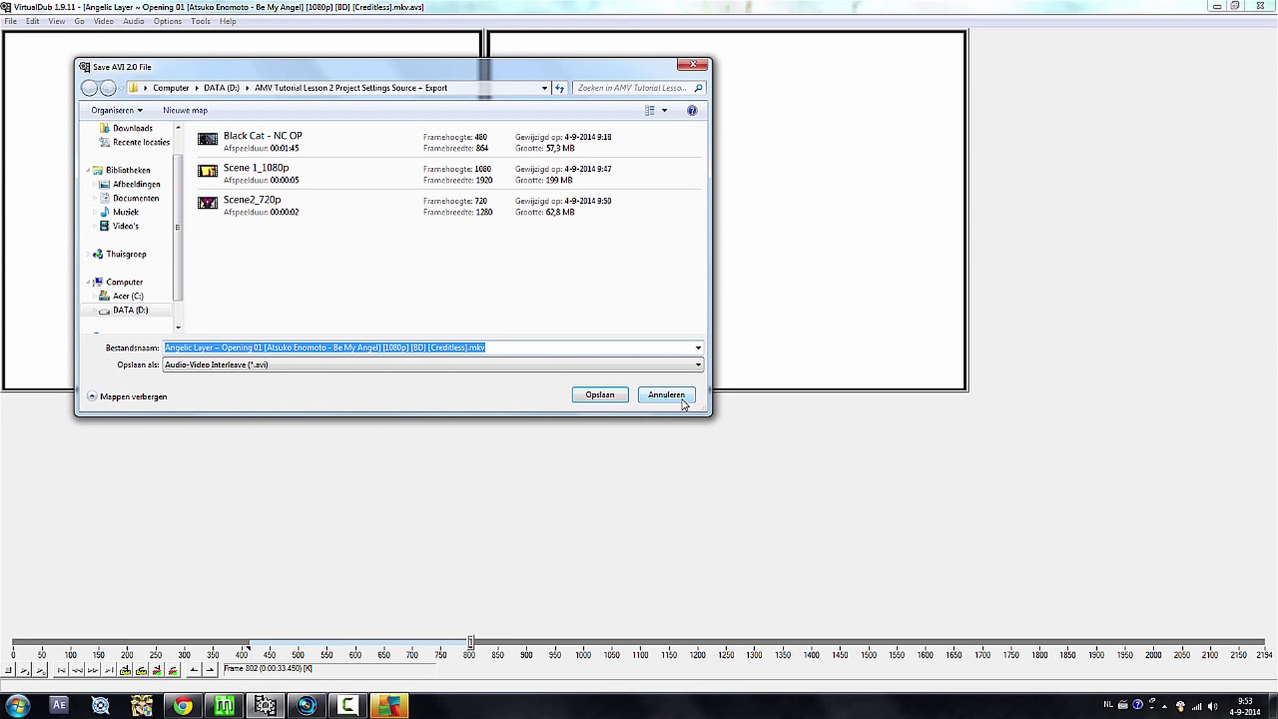
{"action": "type", "text": "Scene"}
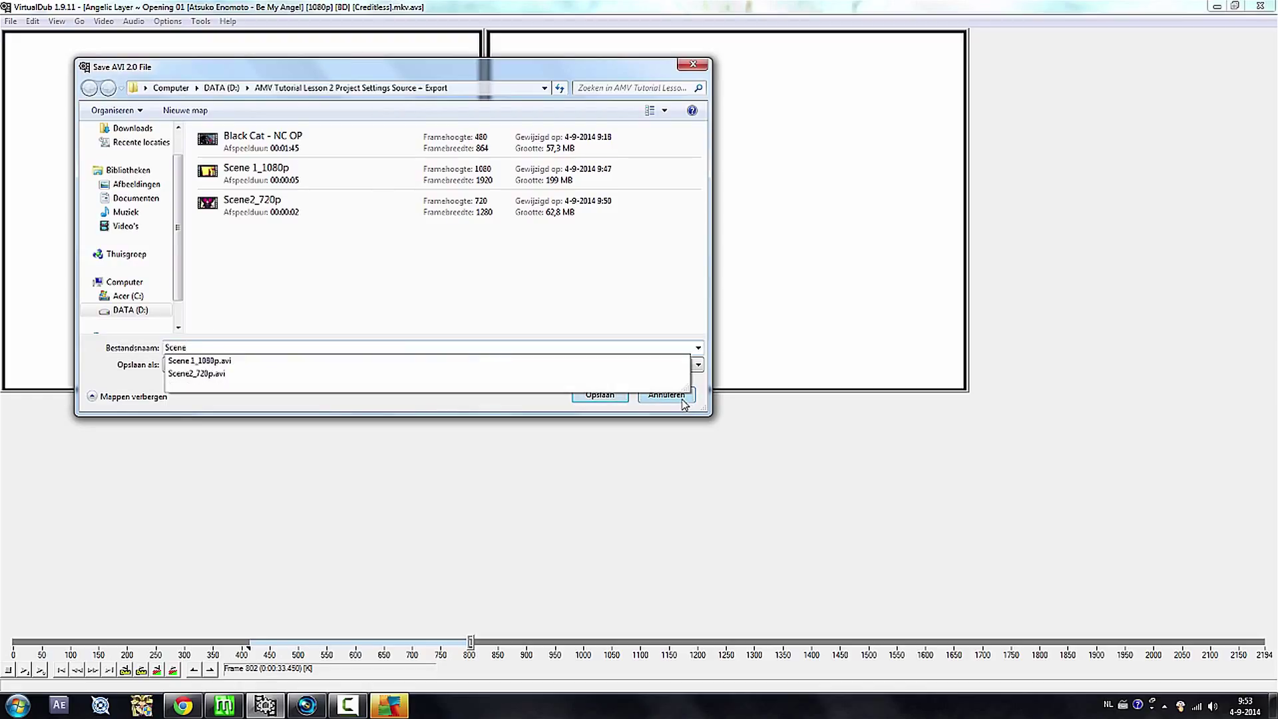
{"action": "type", "text": "3_1440x1080p_4:3"}
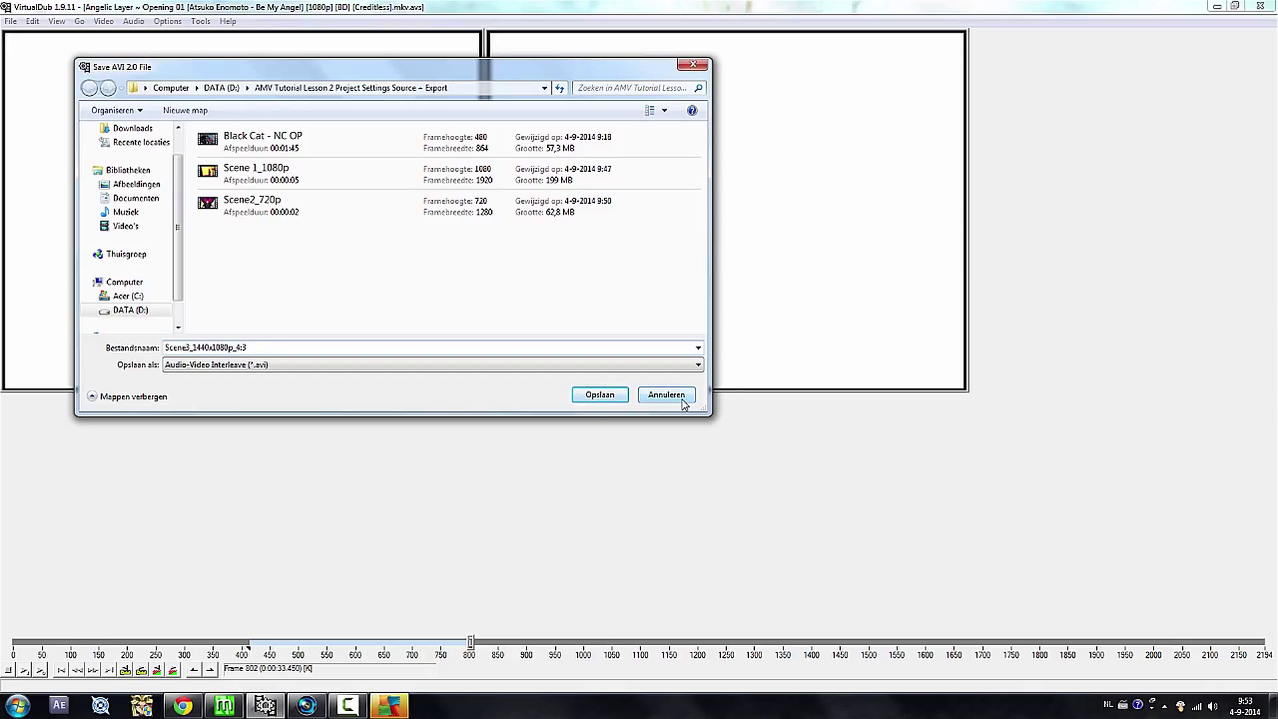
{"action": "left_click", "coordinate": [610, 396]}
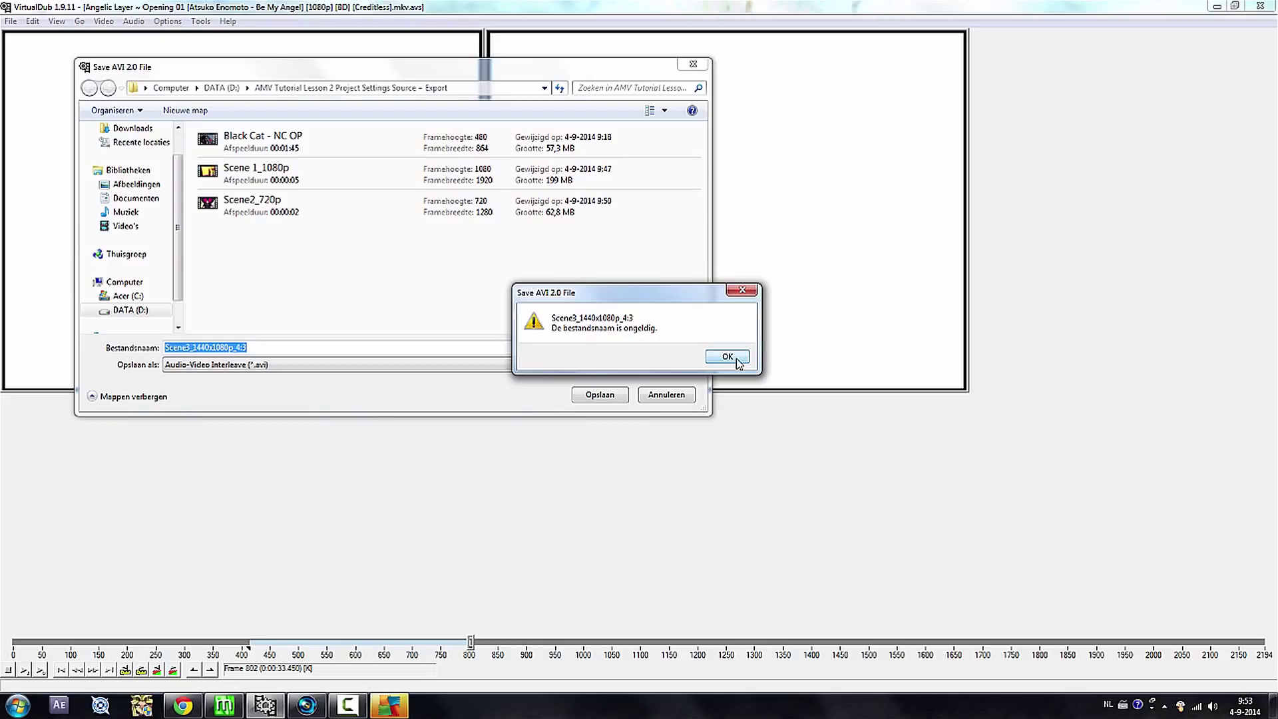
{"action": "left_click", "coordinate": [737, 362]}
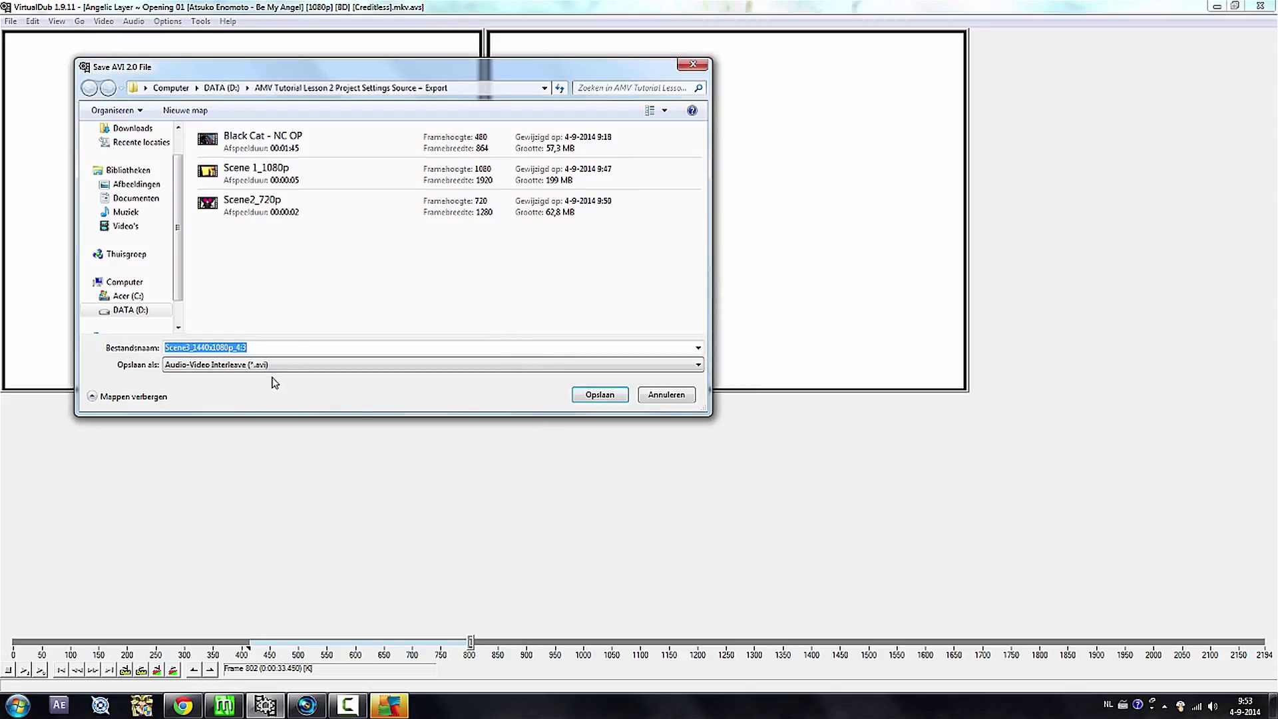
{"action": "left_click", "coordinate": [290, 349]}
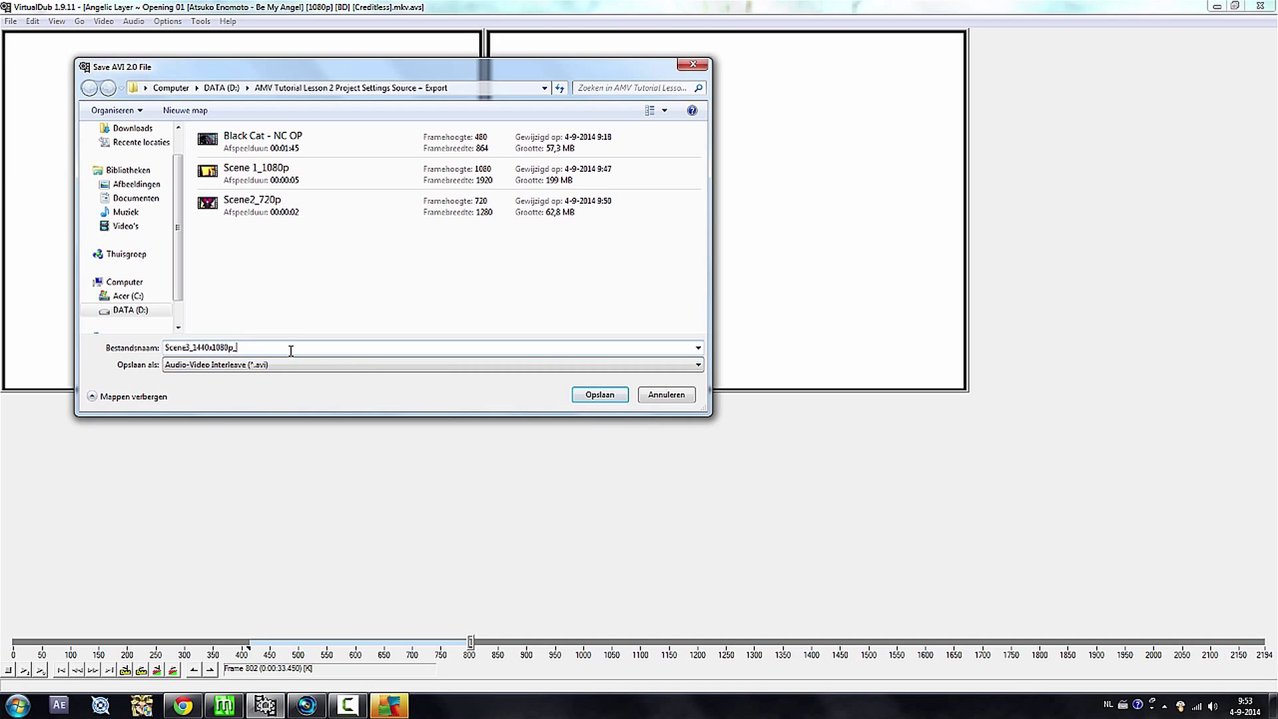
{"action": "left_click", "coordinate": [610, 397]}
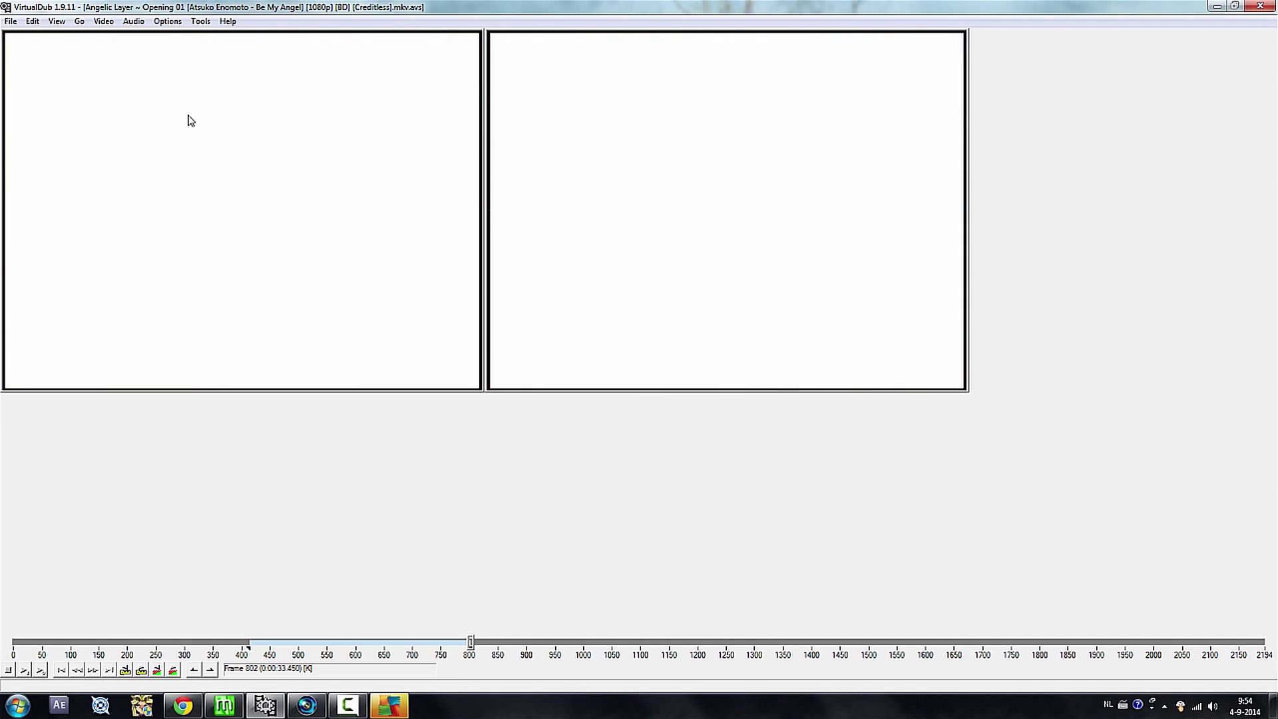
- Check the audio mode and confirm Ut Video Codec RGB (ULRG) VCM x86 as the video compression
{"action": "left_click", "coordinate": [136, 23]}
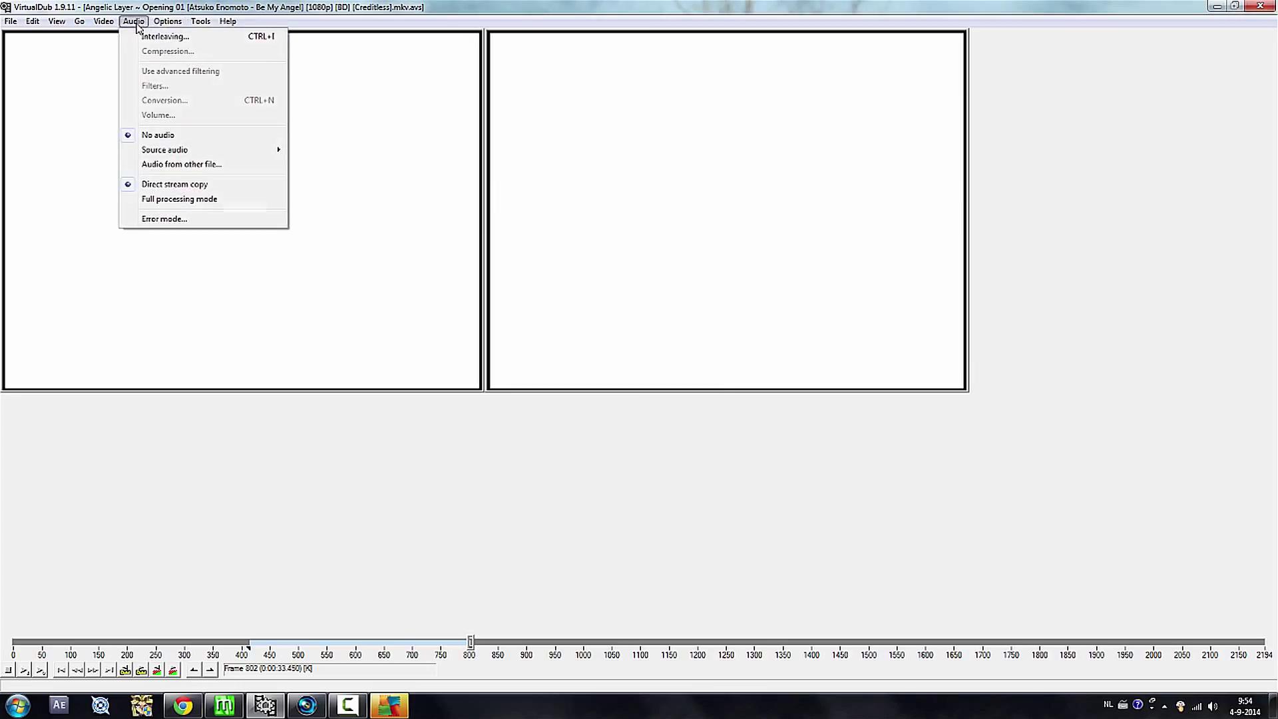
{"action": "mouse_move", "coordinate": [103, 21]}
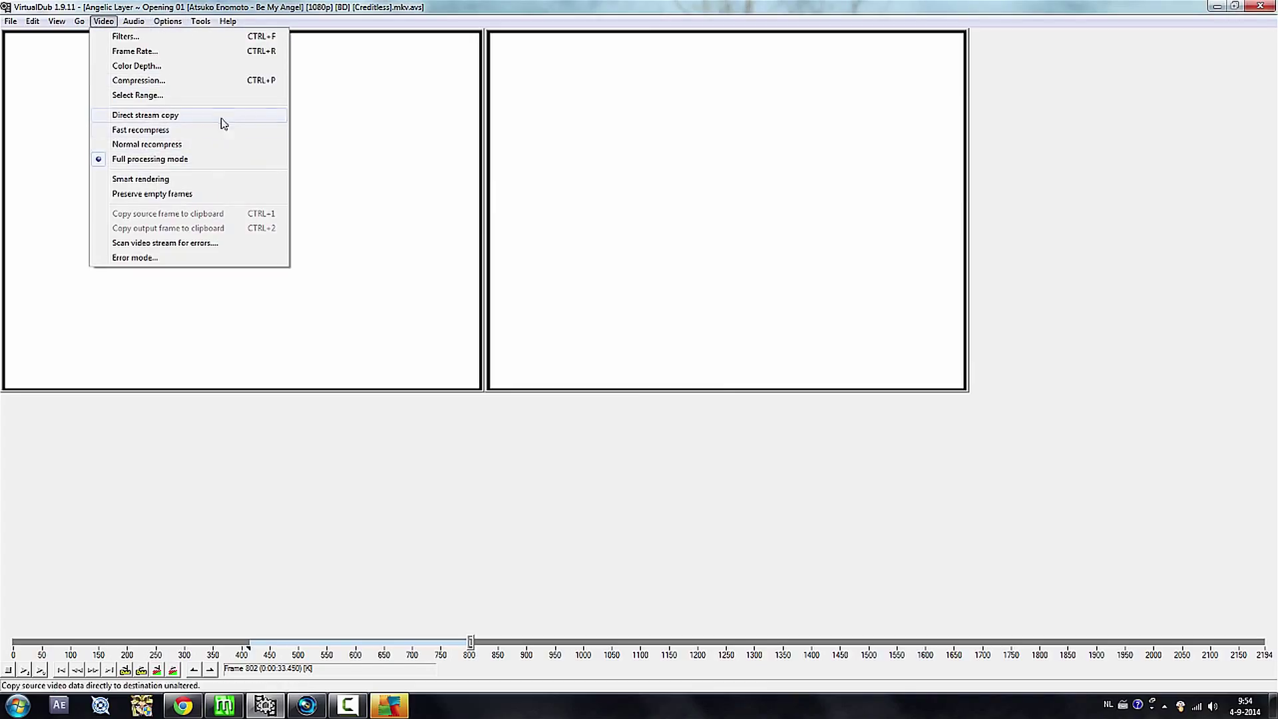
{"action": "left_click", "coordinate": [213, 81]}
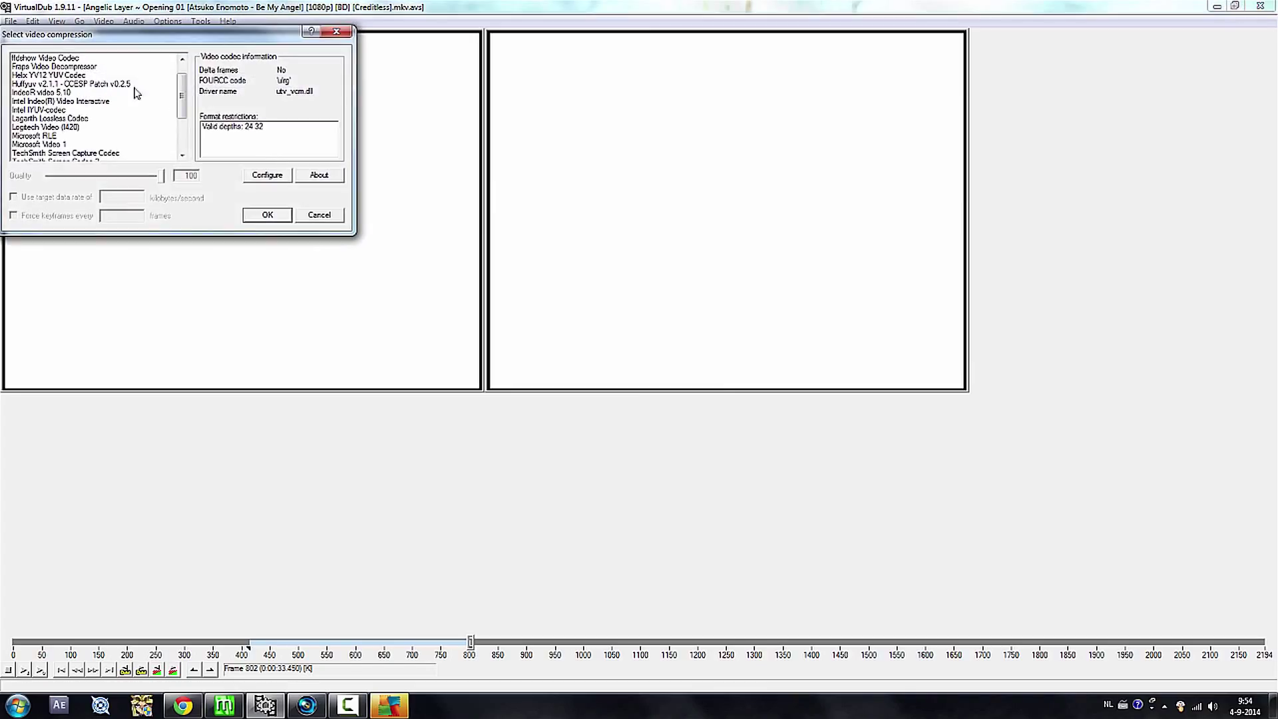
{"action": "scroll", "coordinate": [191, 91], "scroll_direction": "down", "scroll_amount": 3}
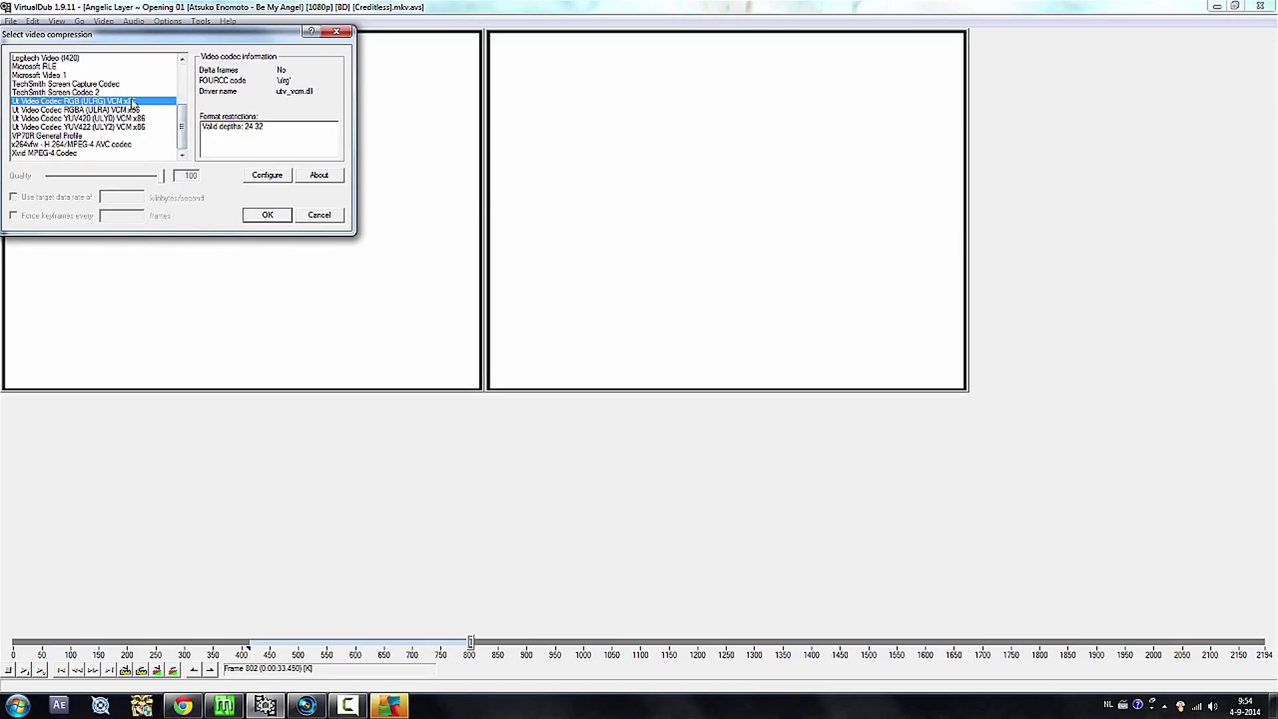
{"action": "left_click", "coordinate": [267, 214]}
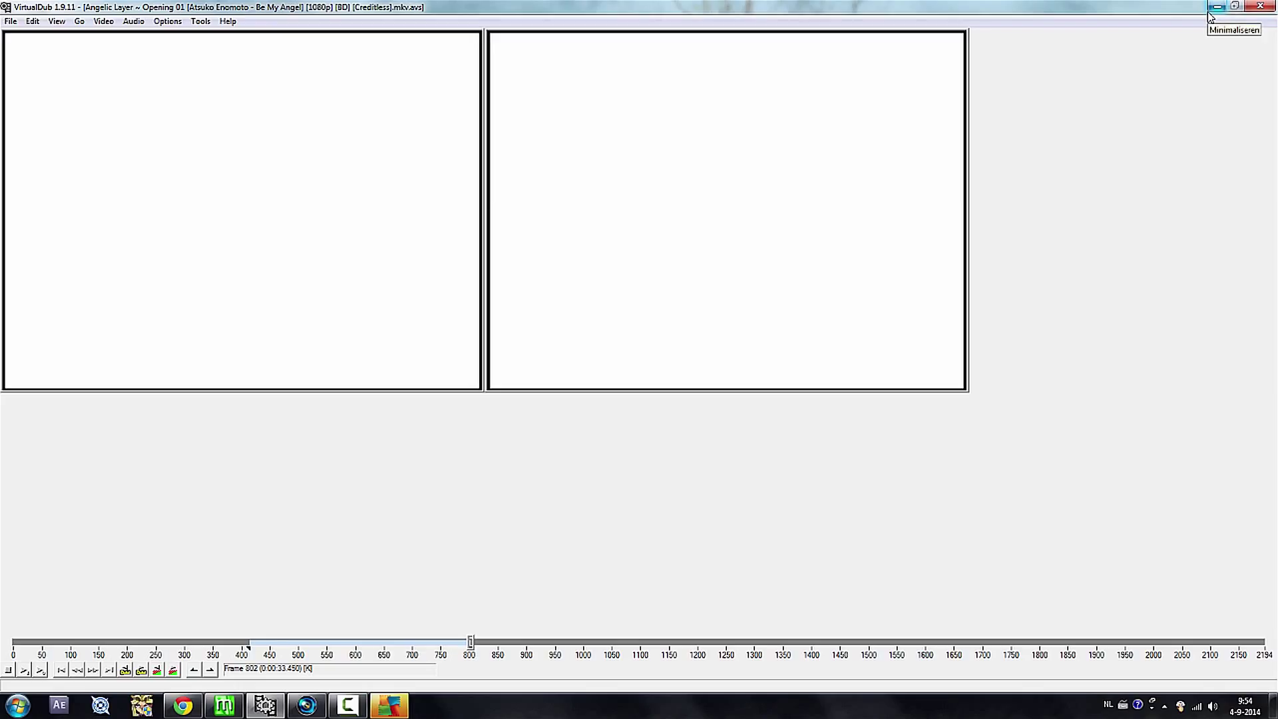
- Switch to MeGUI, open the Black Cat - NC OP video and queue it for FFMSIndex indexing without audio
{"action": "left_click", "coordinate": [224, 704]}
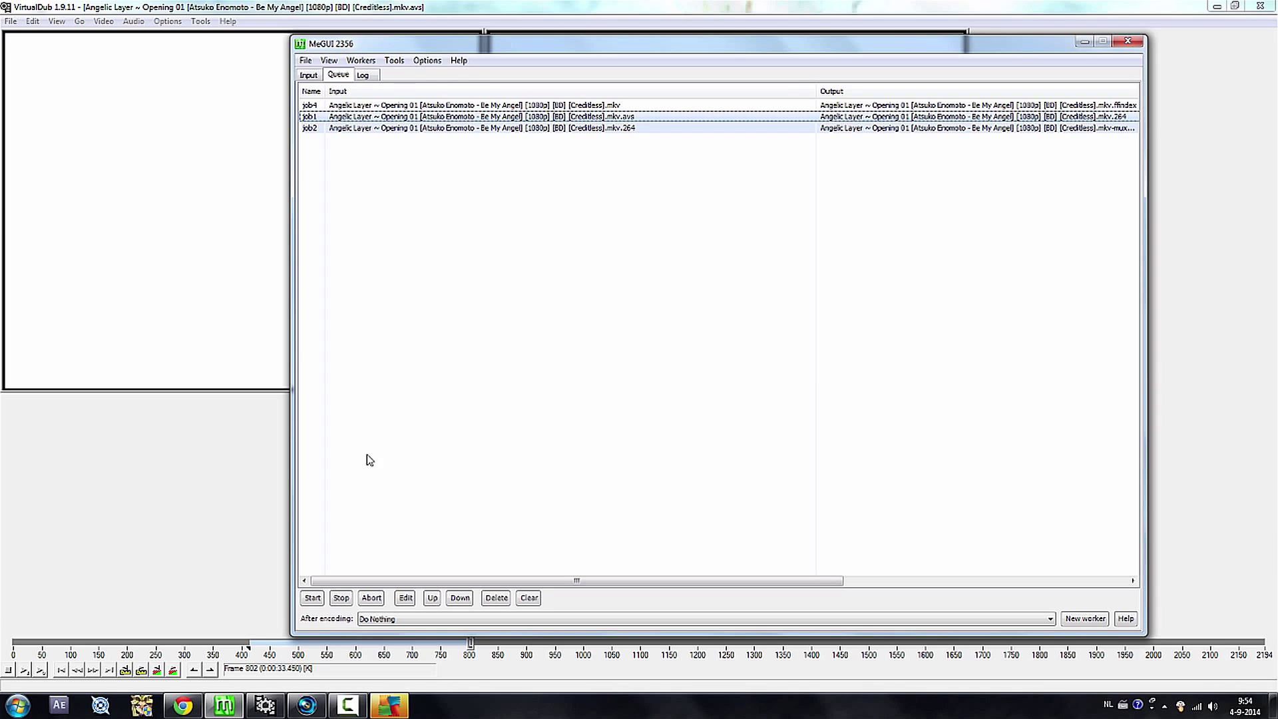
{"action": "left_click", "coordinate": [312, 76]}
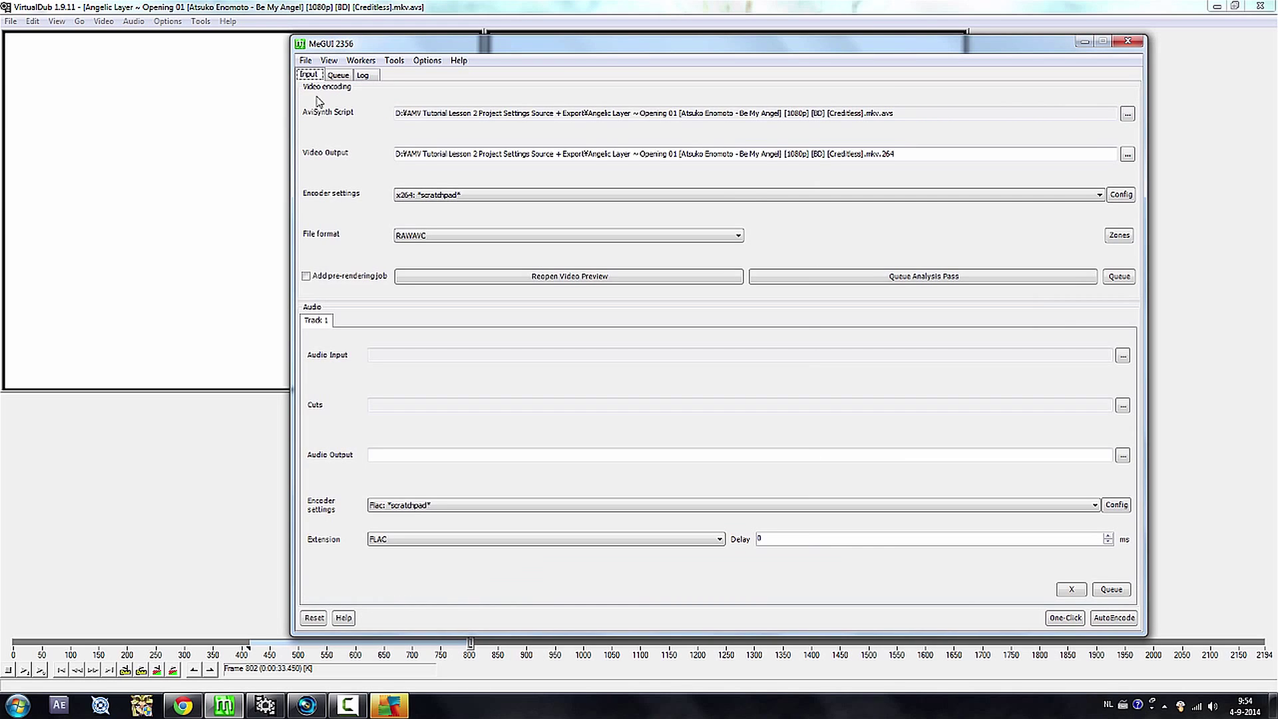
{"action": "left_click", "coordinate": [306, 60]}
{"action": "left_click", "coordinate": [326, 75]}
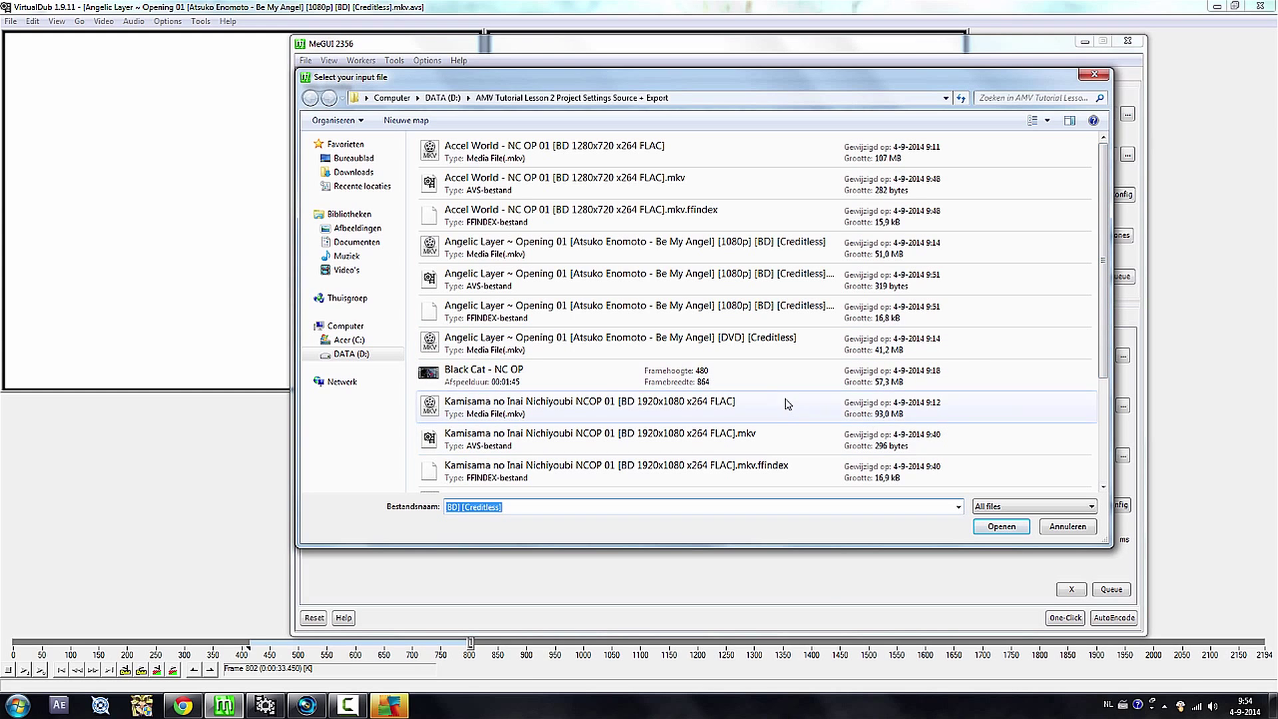
{"action": "left_click", "coordinate": [766, 377]}
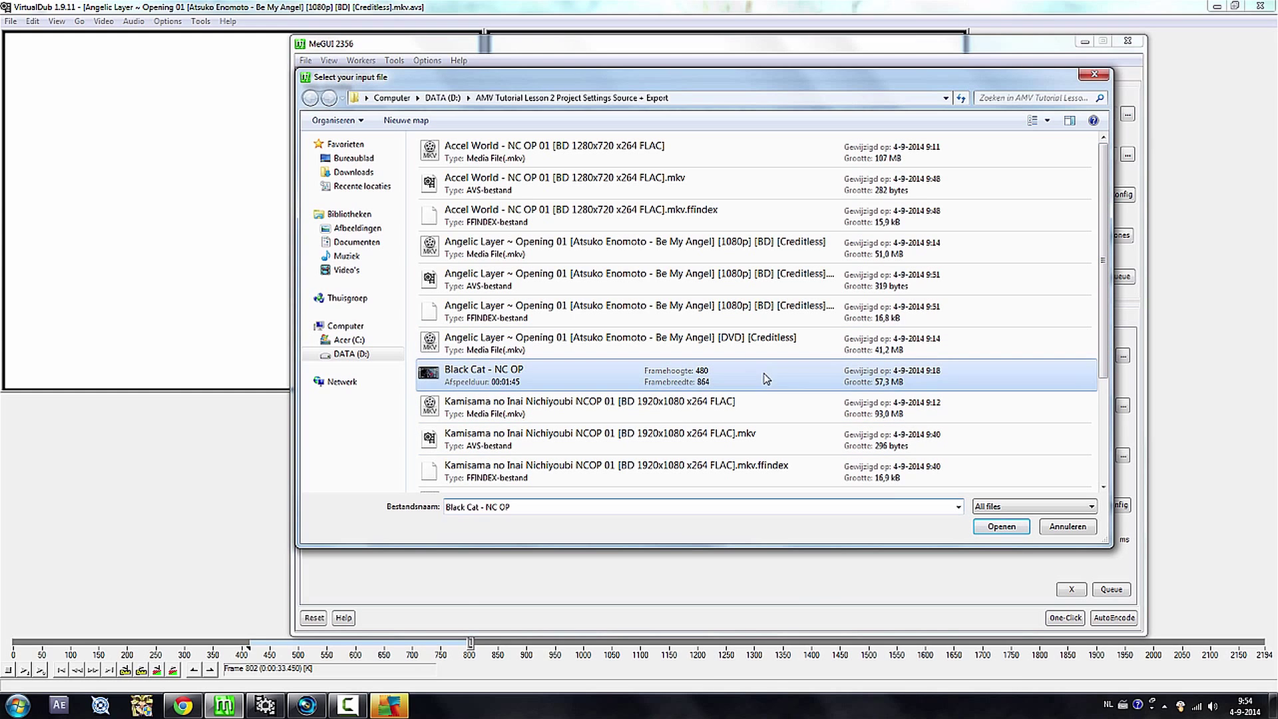
{"action": "left_click", "coordinate": [1001, 526]}
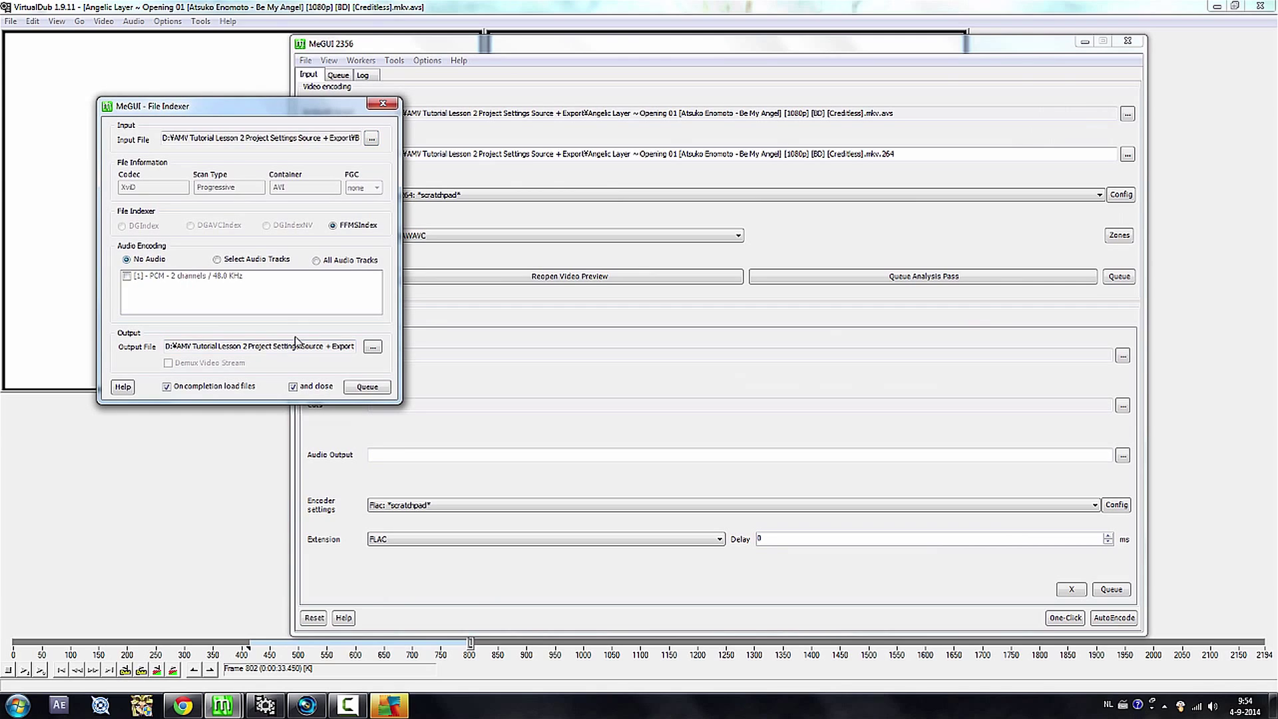
{"action": "left_click", "coordinate": [367, 387]}
- Delete all the Angelic Layer jobs from the queue, including the related jobs in the series
{"action": "left_click", "coordinate": [341, 75]}
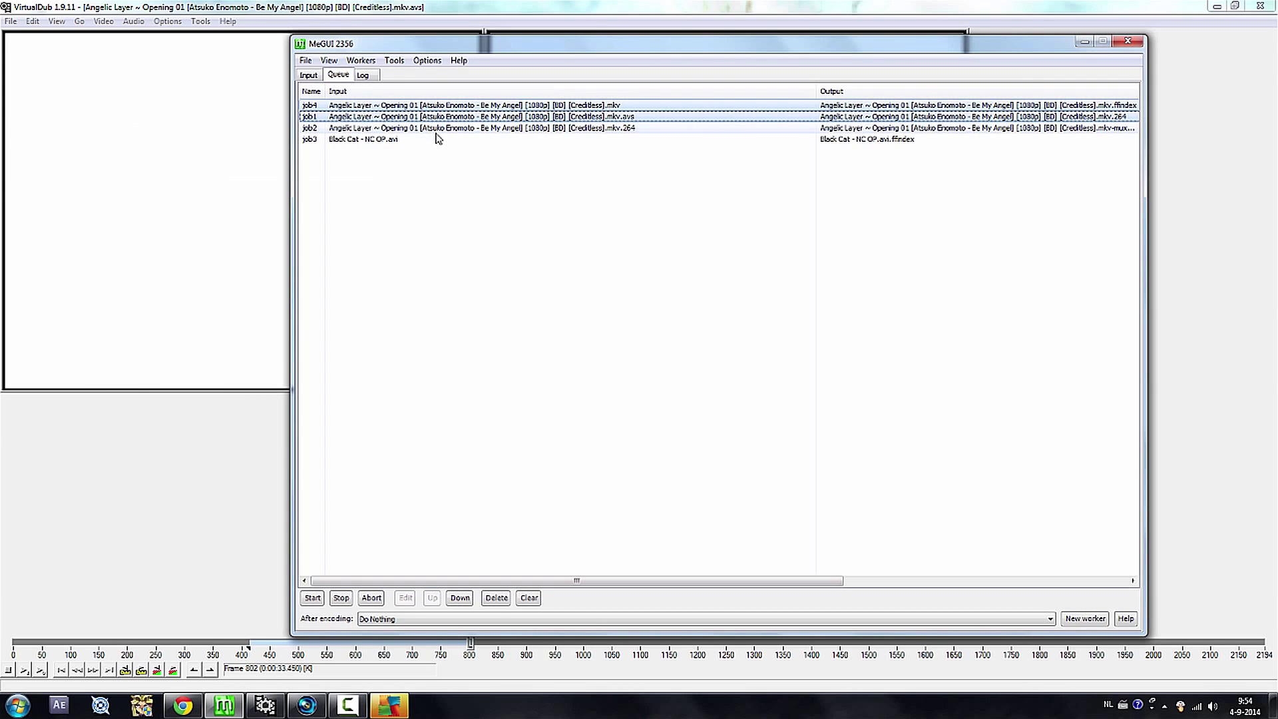
{"action": "left_click", "coordinate": [442, 108]}
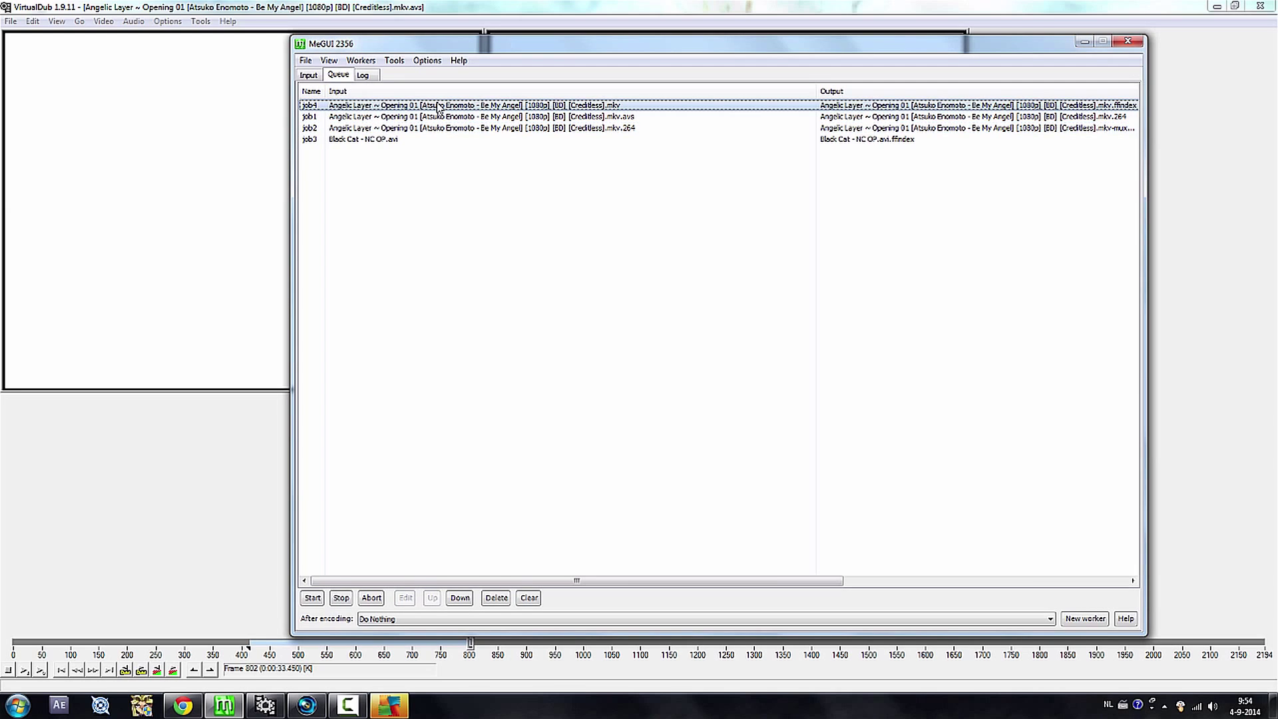
{"action": "key", "text": "Delete"}
{"action": "left_click", "coordinate": [442, 108]}
{"action": "key", "text": "Delete"}
{"action": "left_click", "coordinate": [635, 400]}
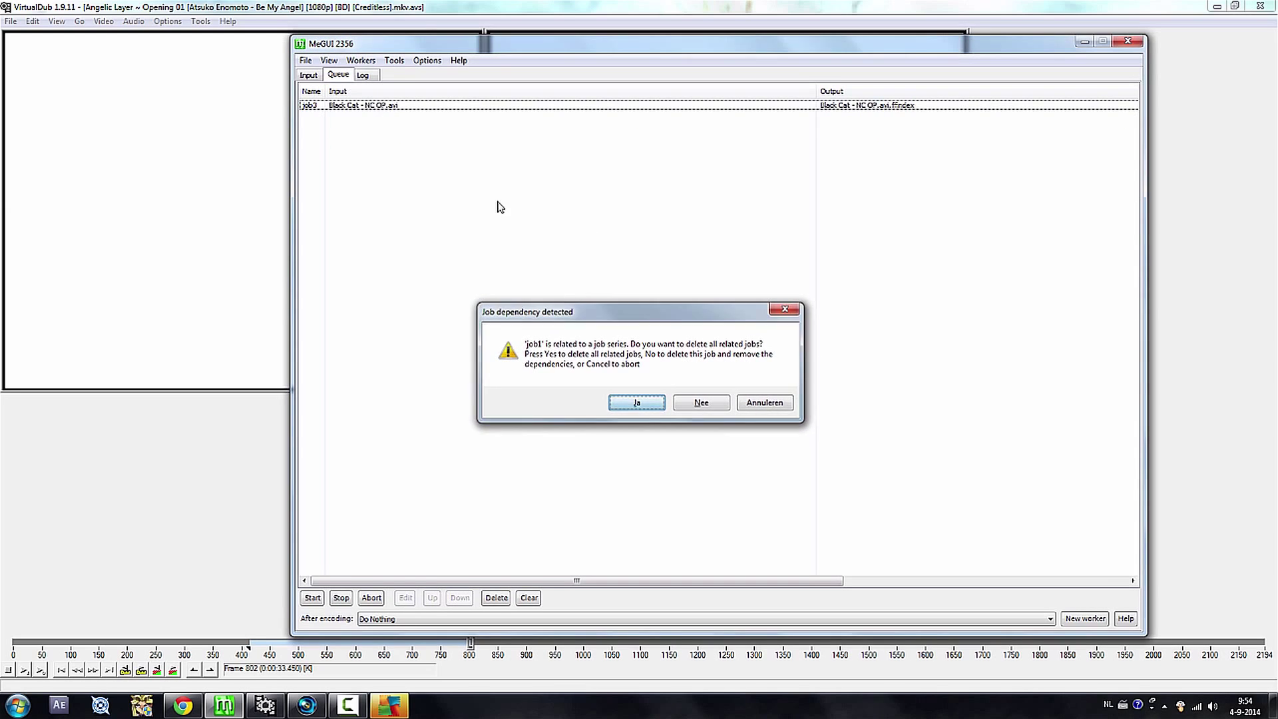
- Start the queued indexing job for Black Cat - NC OP.avi
{"action": "left_click", "coordinate": [310, 75]}
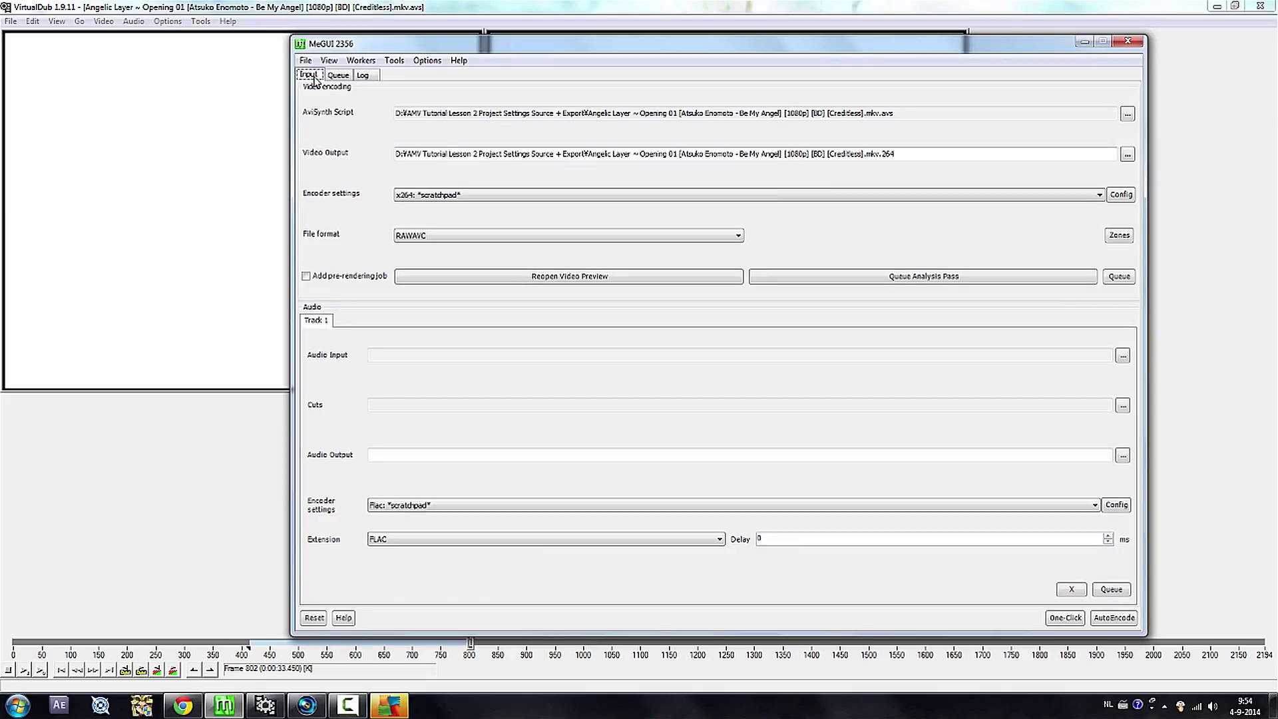
{"action": "left_click", "coordinate": [338, 75]}
{"action": "left_click", "coordinate": [394, 107]}
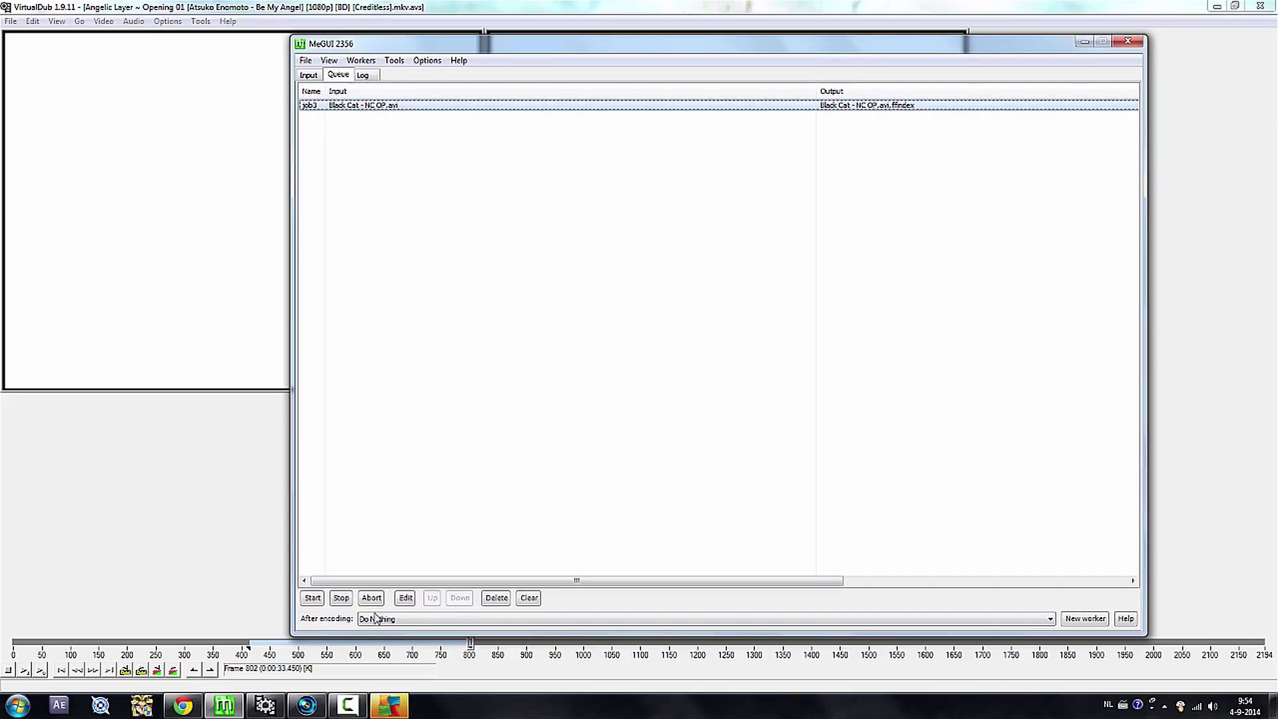
{"action": "left_click", "coordinate": [313, 598]}
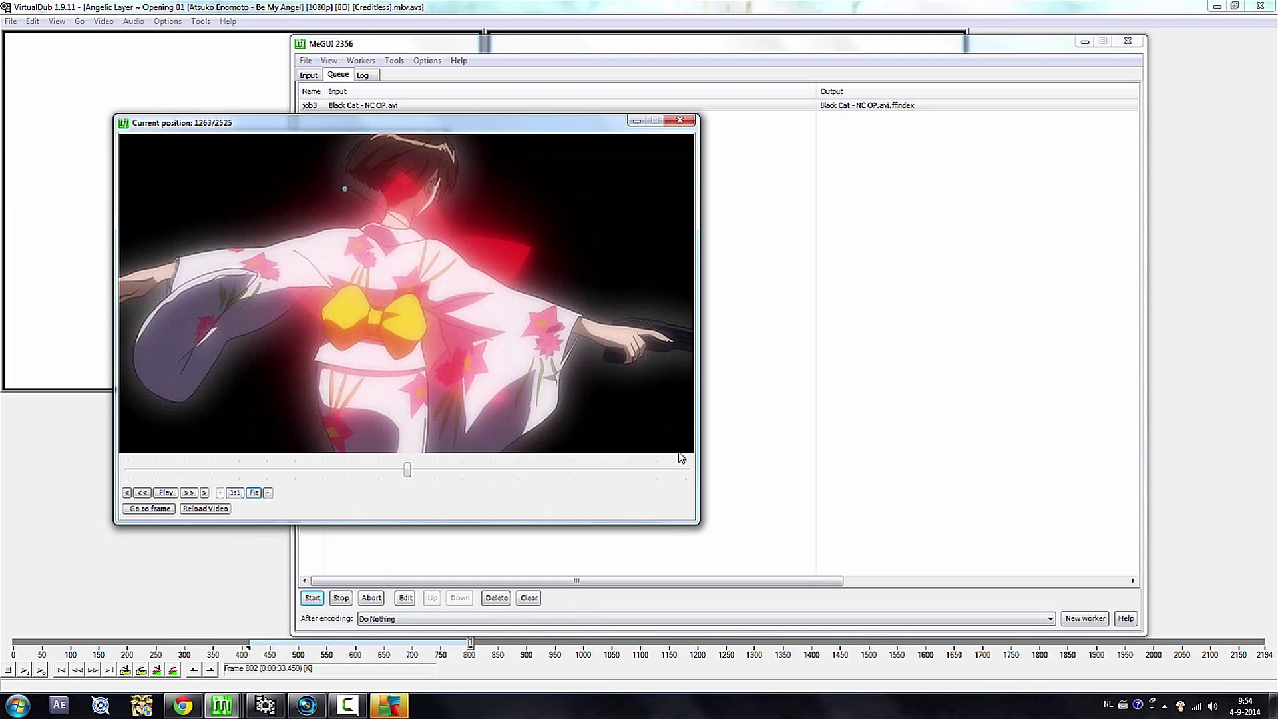
{"action": "left_click", "coordinate": [301, 75]}
{"action": "left_click", "coordinate": [1115, 618]}
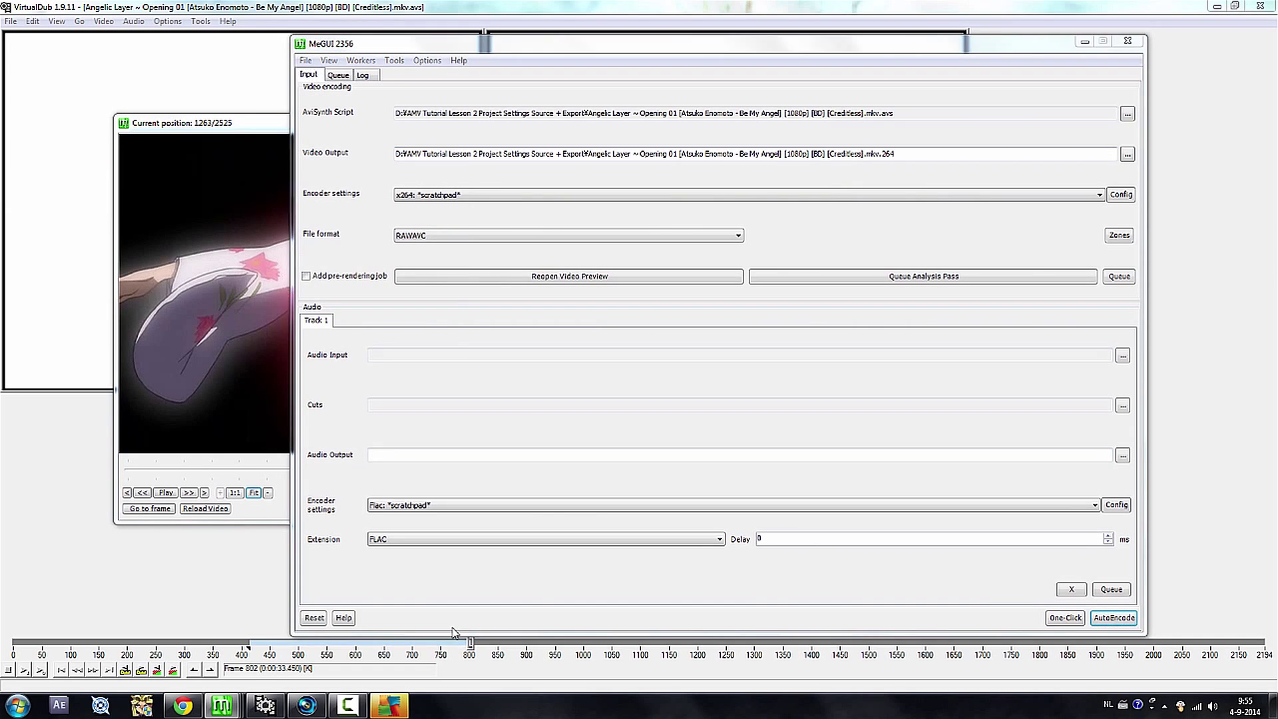
{"action": "left_click", "coordinate": [272, 190]}
{"action": "left_click", "coordinate": [248, 213]}
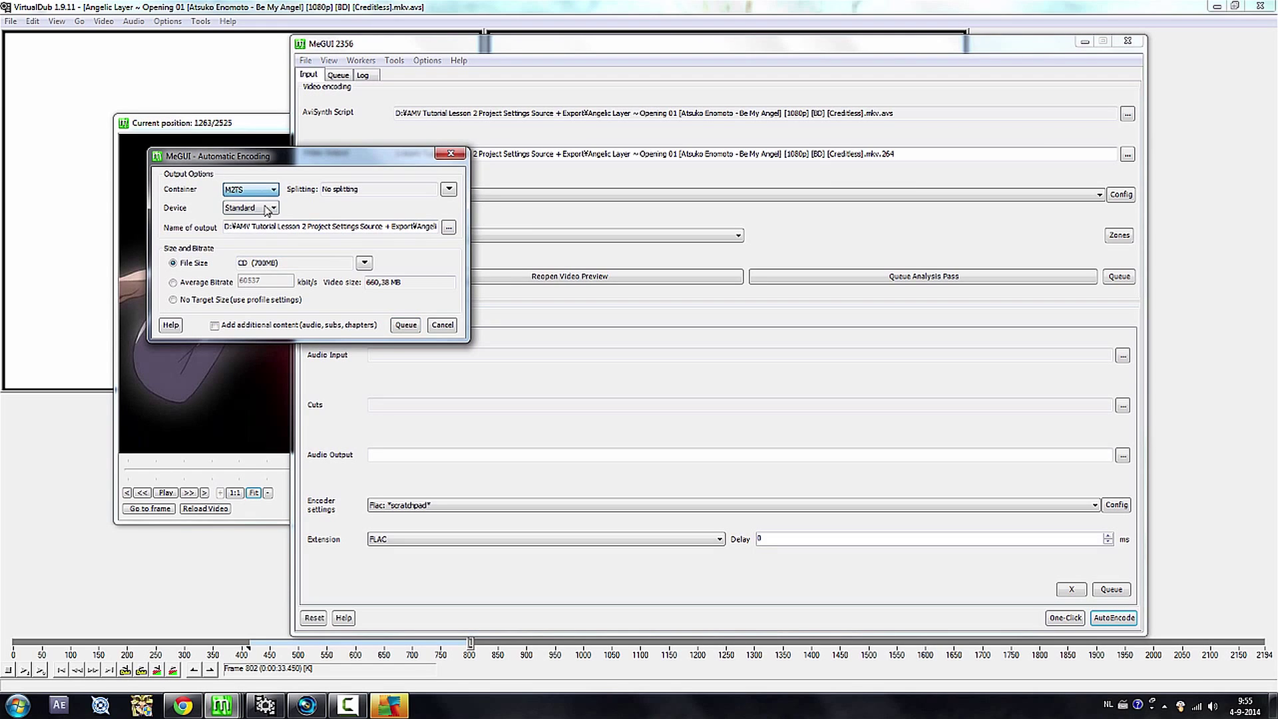
{"action": "left_click", "coordinate": [441, 325]}
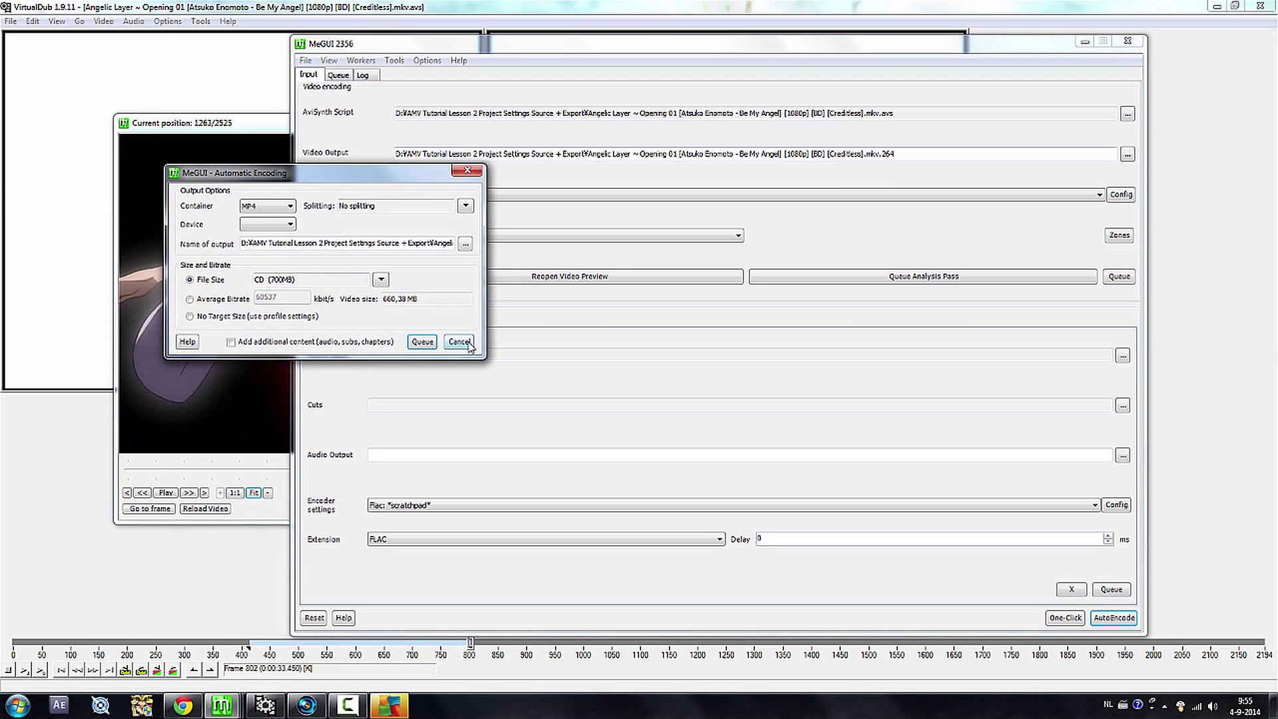
{"action": "left_click", "coordinate": [441, 324]}
- Bring up the AviSynth script creator and save the script for Black Cat - NC OP.avi
{"action": "mouse_move", "coordinate": [221, 705]}
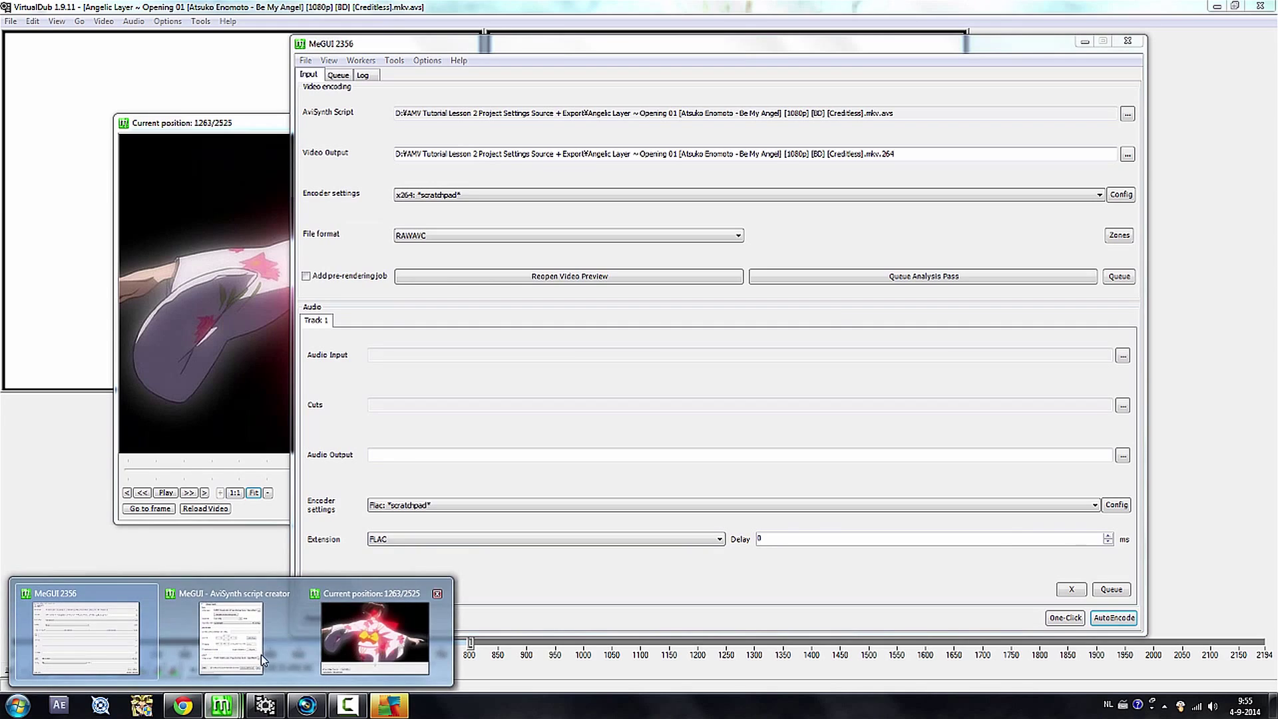
{"action": "left_click", "coordinate": [261, 656]}
{"action": "left_click", "coordinate": [432, 475]}
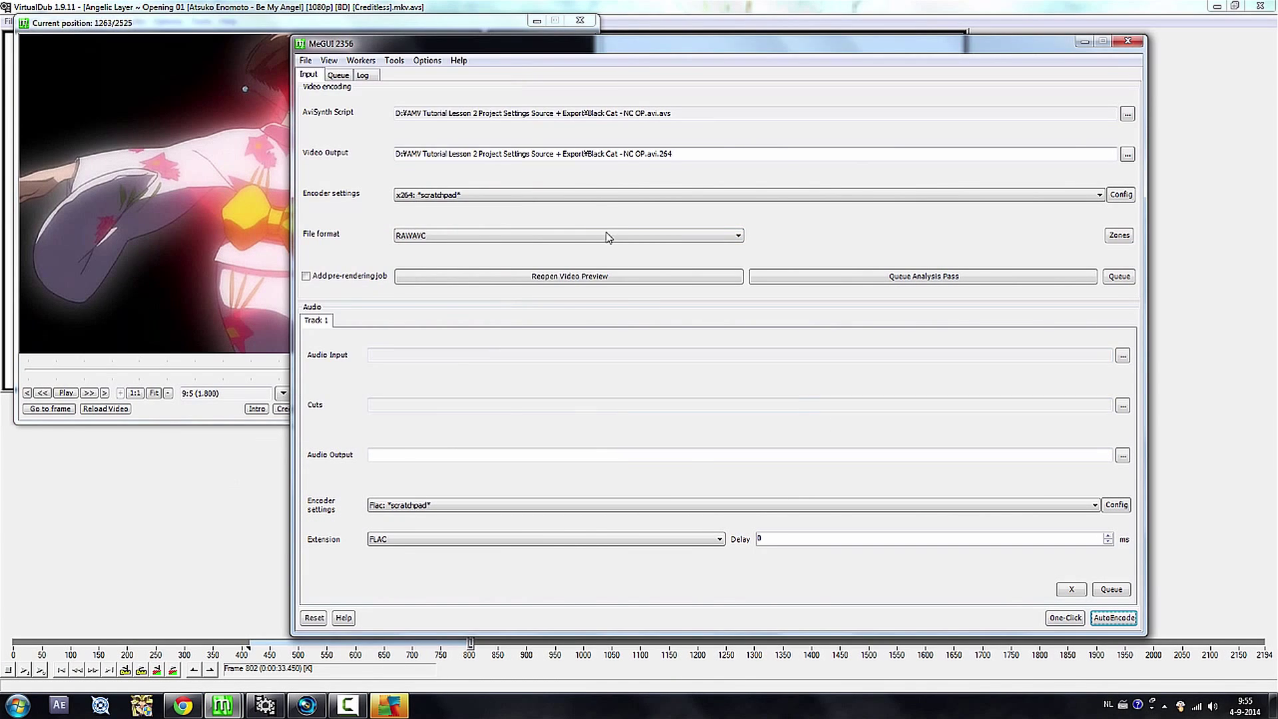
- Queue an automatic encode of the Black Cat script with an M2TS container and no target size
{"action": "left_click", "coordinate": [338, 74]}
{"action": "left_click", "coordinate": [309, 75]}
{"action": "left_click", "coordinate": [1114, 617]}
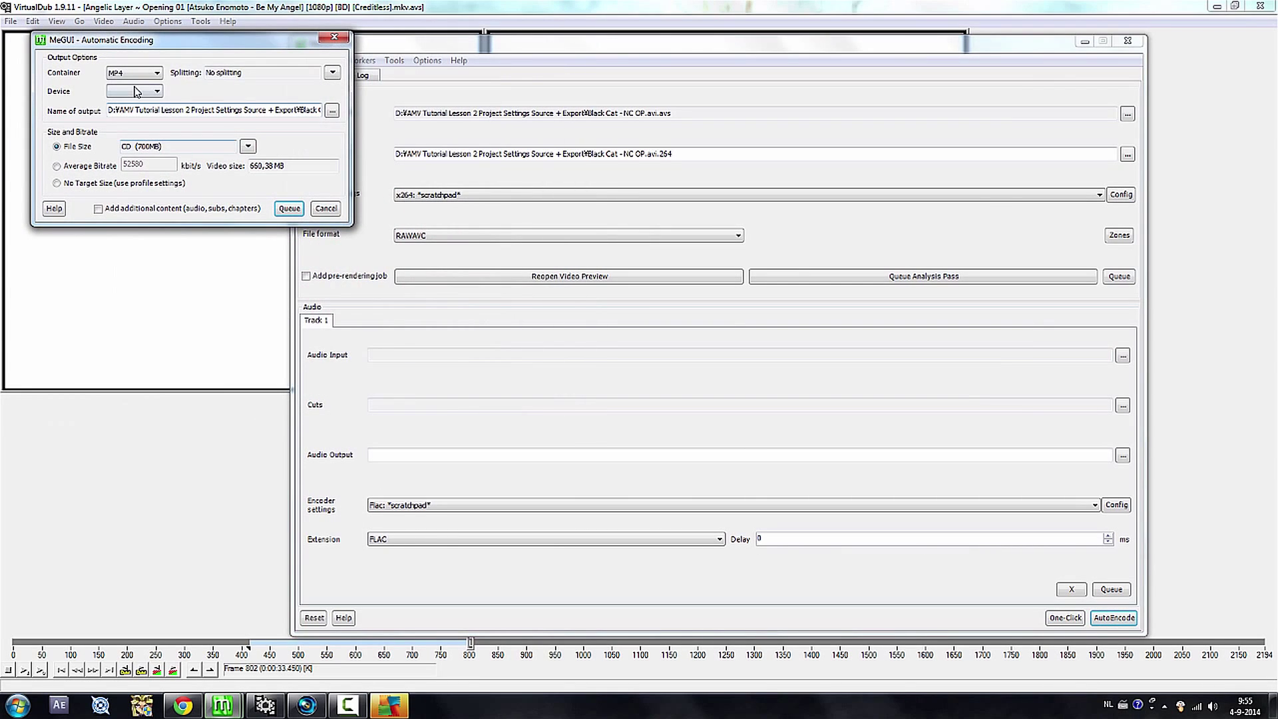
{"action": "left_click", "coordinate": [150, 73]}
{"action": "left_click", "coordinate": [152, 97]}
{"action": "left_click", "coordinate": [109, 183]}
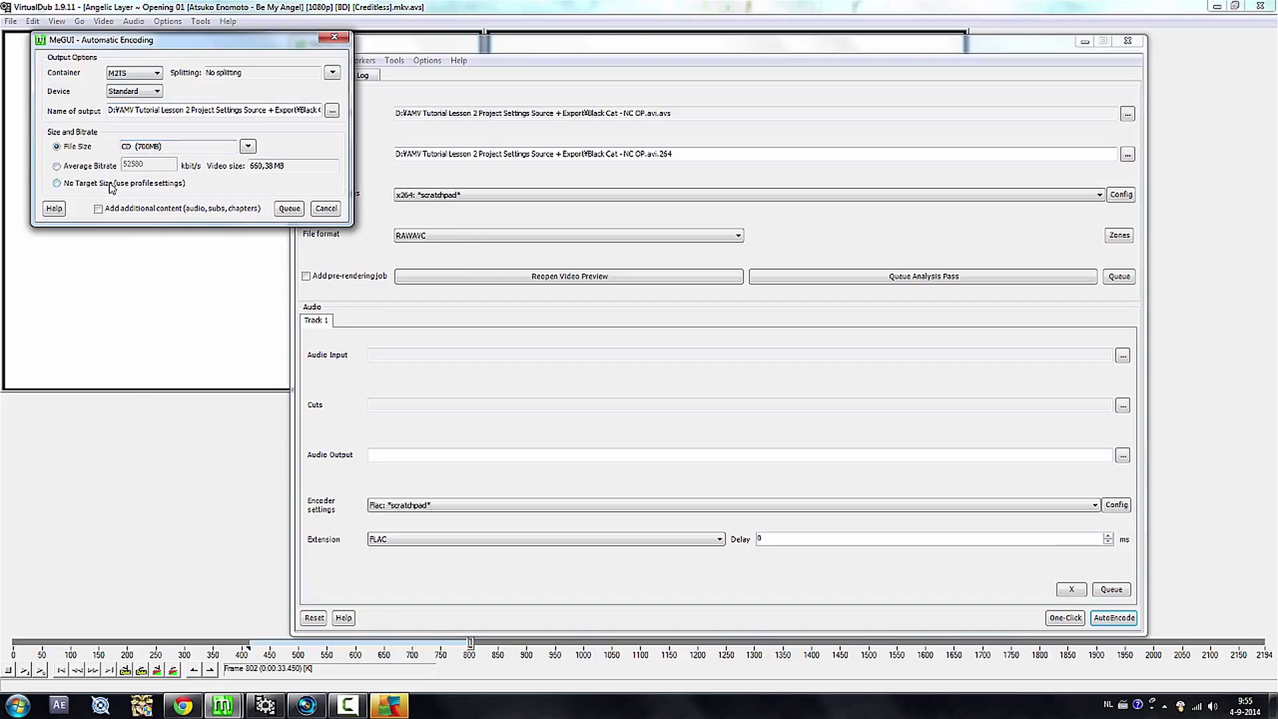
{"action": "left_click", "coordinate": [290, 209]}
{"action": "left_click", "coordinate": [340, 75]}
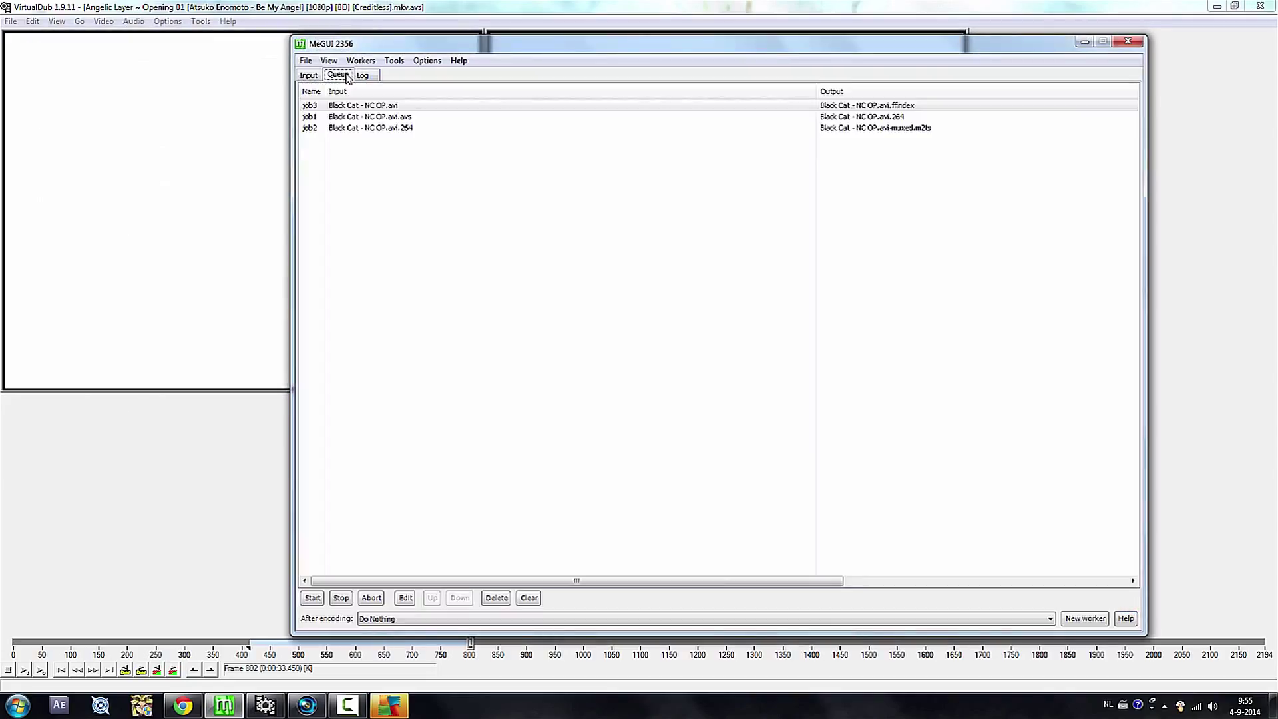
{"action": "left_click", "coordinate": [433, 126]}
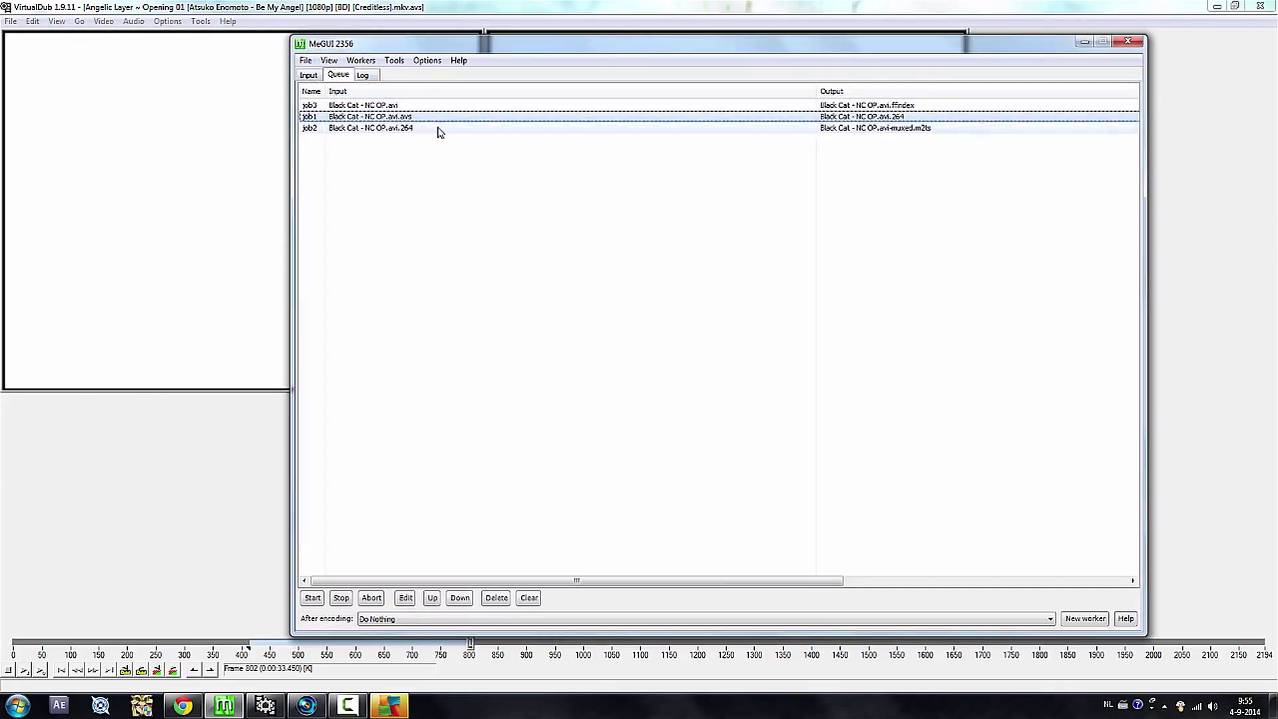
{"action": "left_click", "coordinate": [429, 117], "text": "shift"}
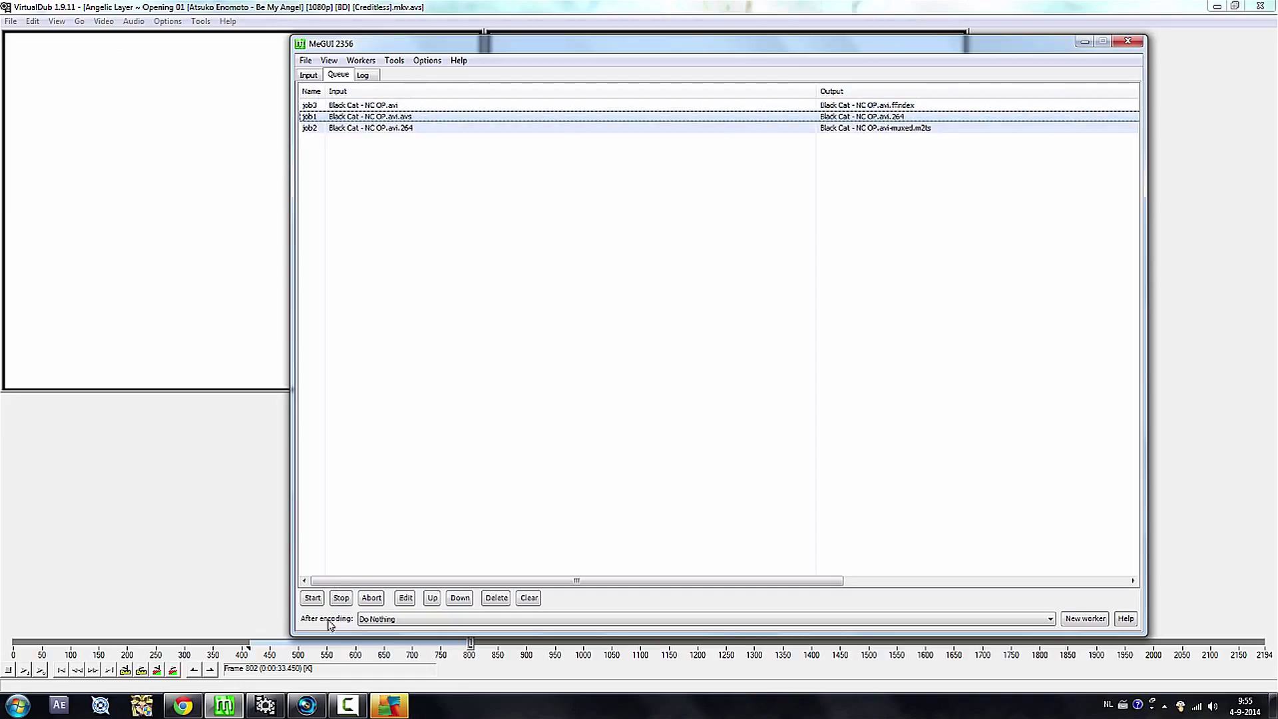
- Switch to VirtualDub and open the Black Cat - NC OP.avi AviSynth script
{"action": "mouse_move", "coordinate": [309, 713]}
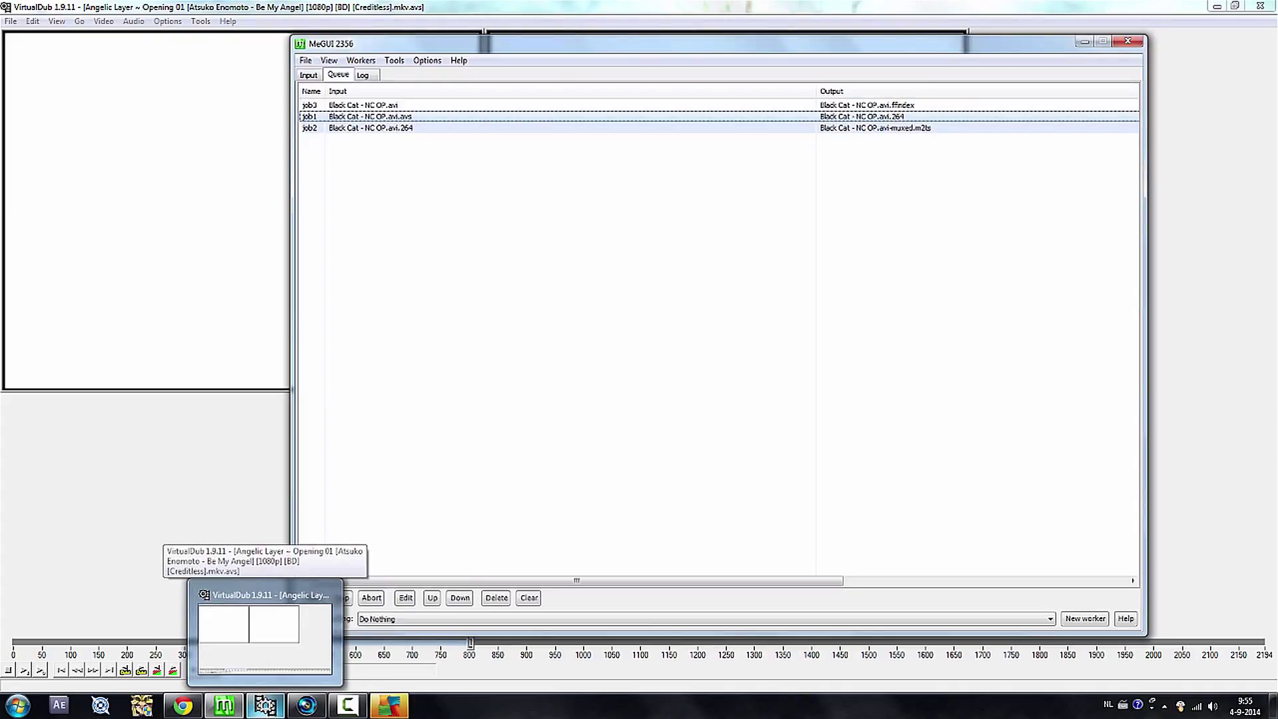
{"action": "mouse_move", "coordinate": [280, 652]}
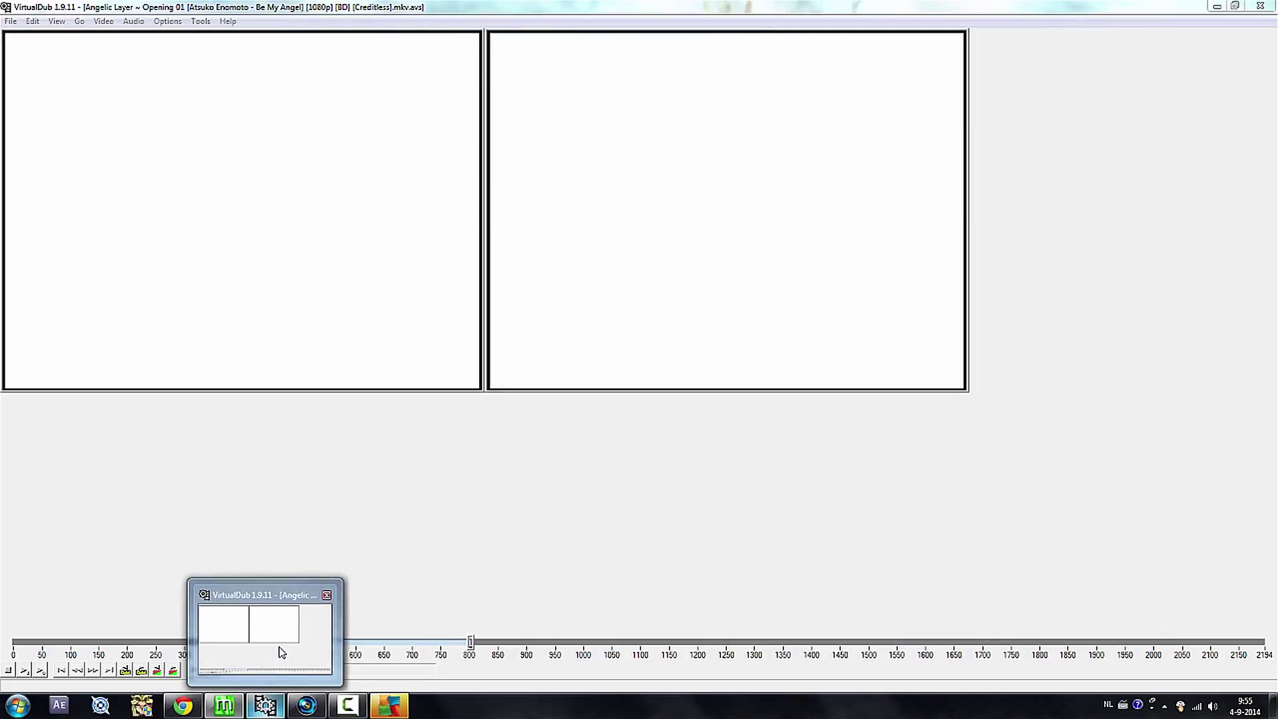
{"action": "left_click", "coordinate": [315, 653]}
{"action": "left_click", "coordinate": [10, 21]}
{"action": "left_click", "coordinate": [30, 35]}
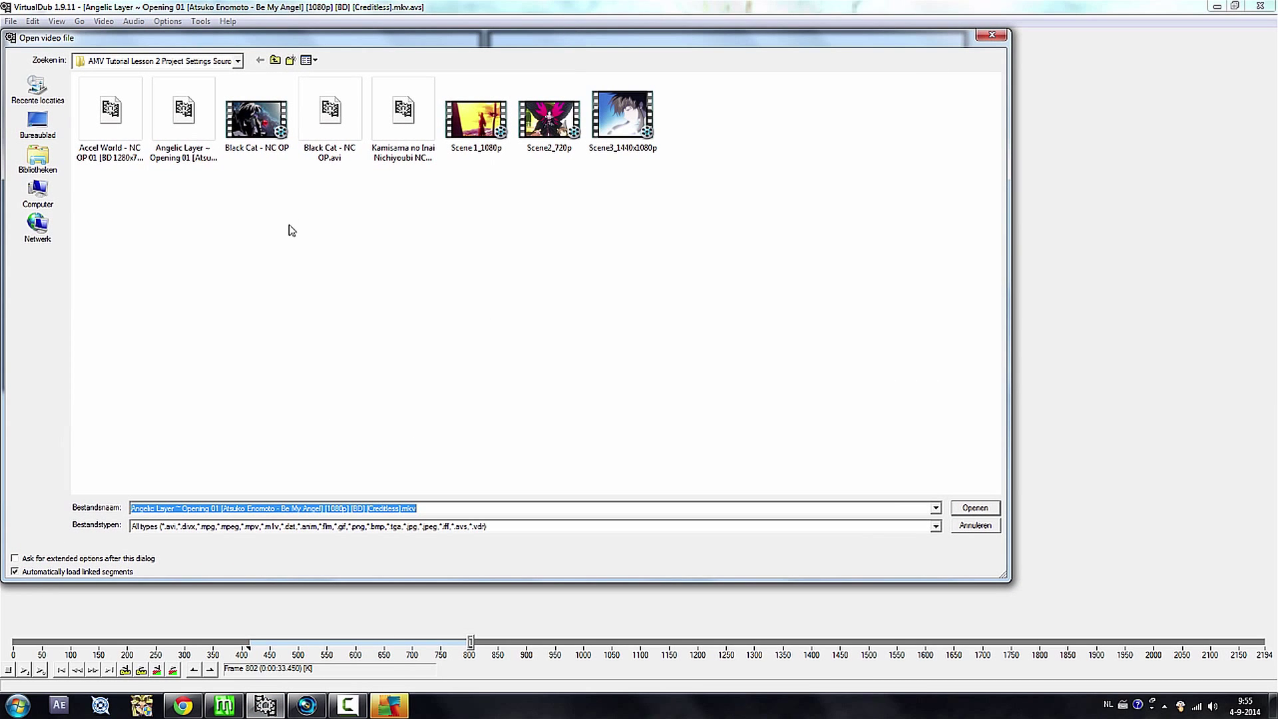
{"action": "left_click", "coordinate": [330, 120]}
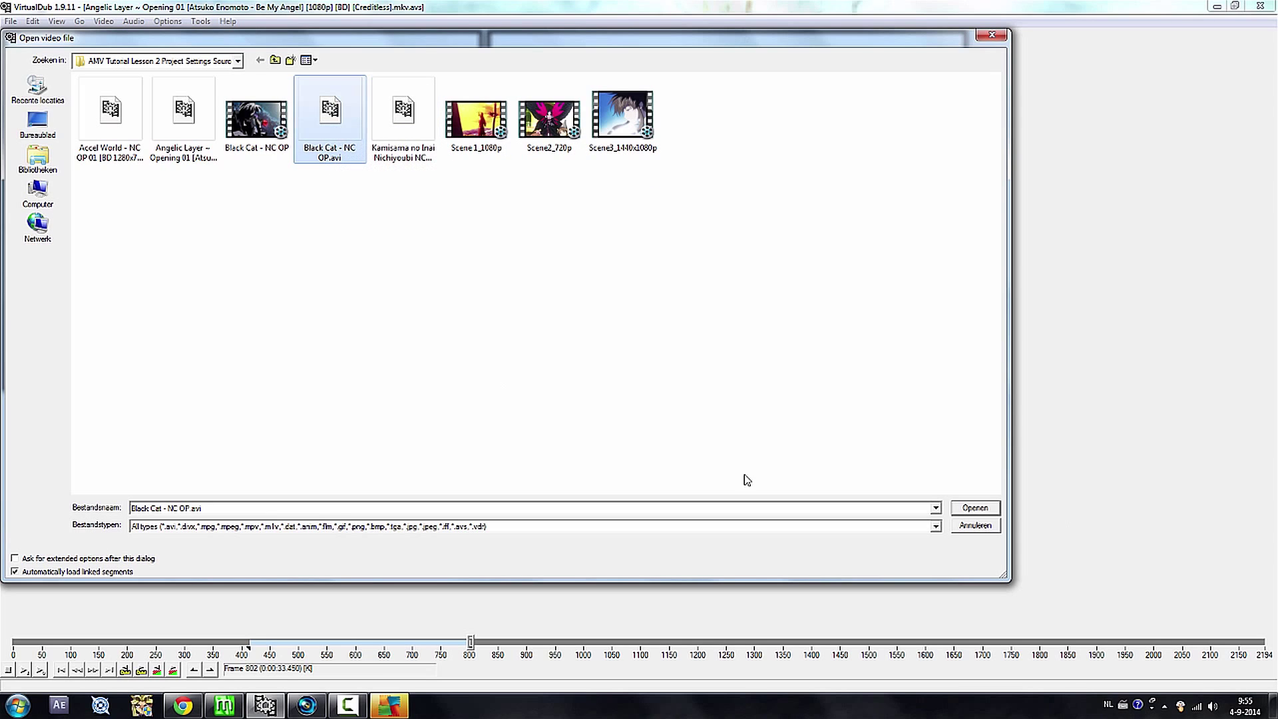
{"action": "left_click", "coordinate": [976, 508]}
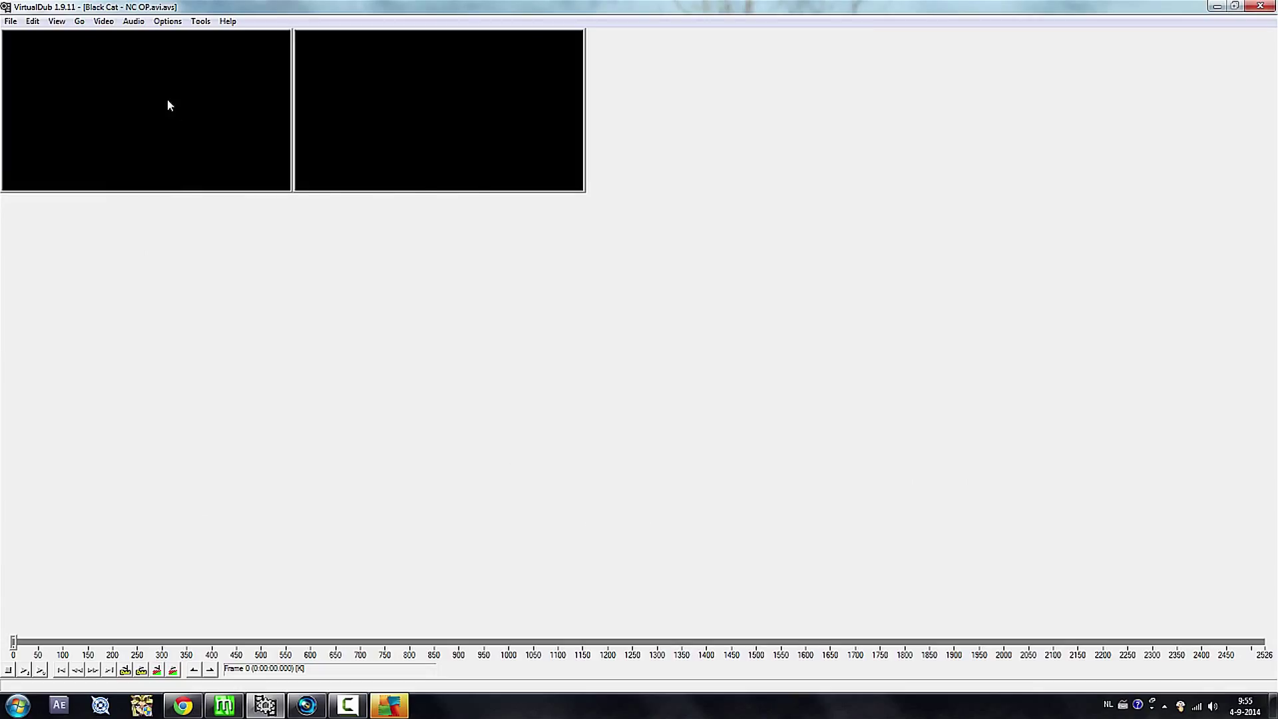
- Set the zoom of both the input and output preview panes to 100%
{"action": "right_click", "coordinate": [166, 99]}
{"action": "left_click", "coordinate": [190, 213]}
{"action": "right_click", "coordinate": [703, 148]}
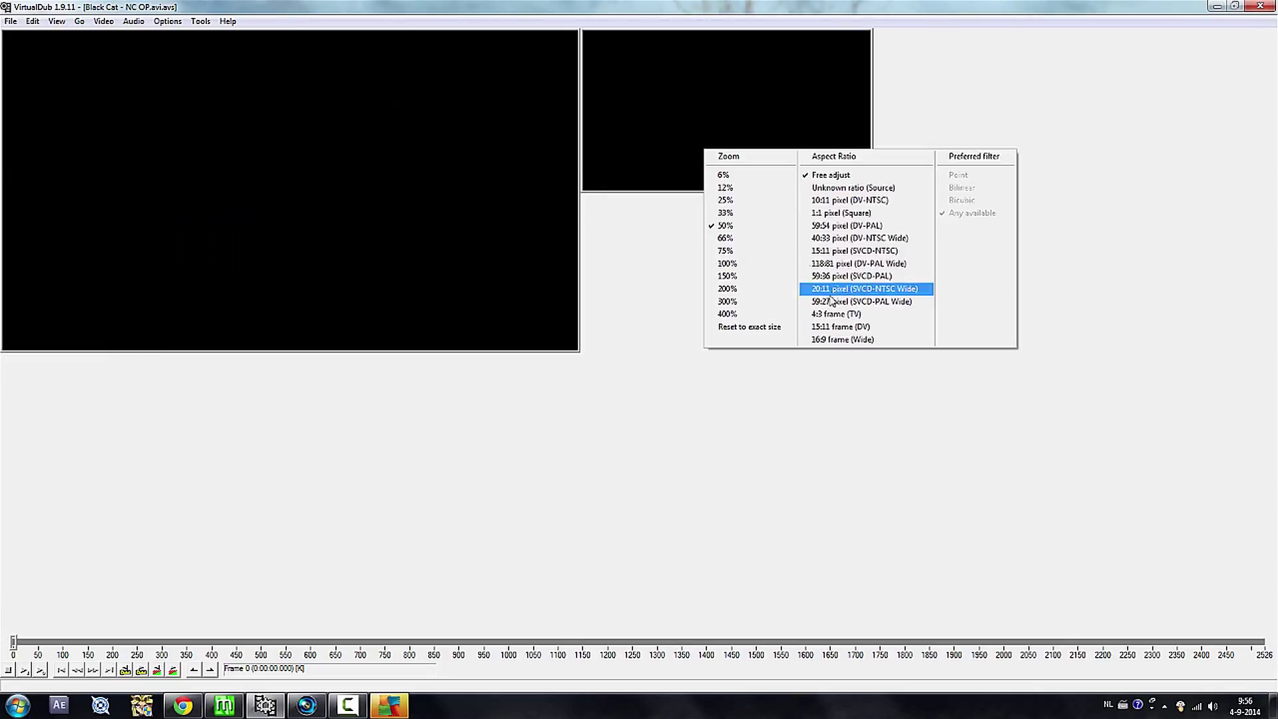
{"action": "left_click", "coordinate": [727, 264]}
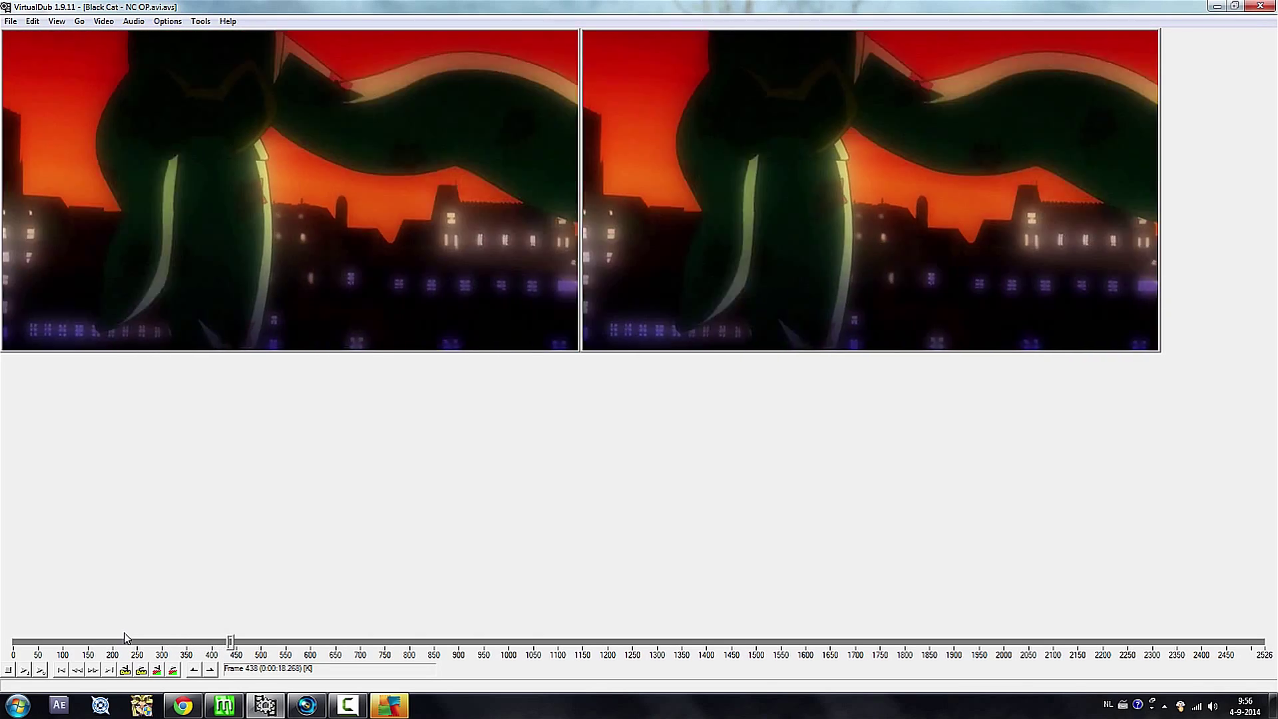
- Mark the scene from frame 458 to frame 781 as the selection in the Black Cat video
{"action": "key", "text": "Home"}
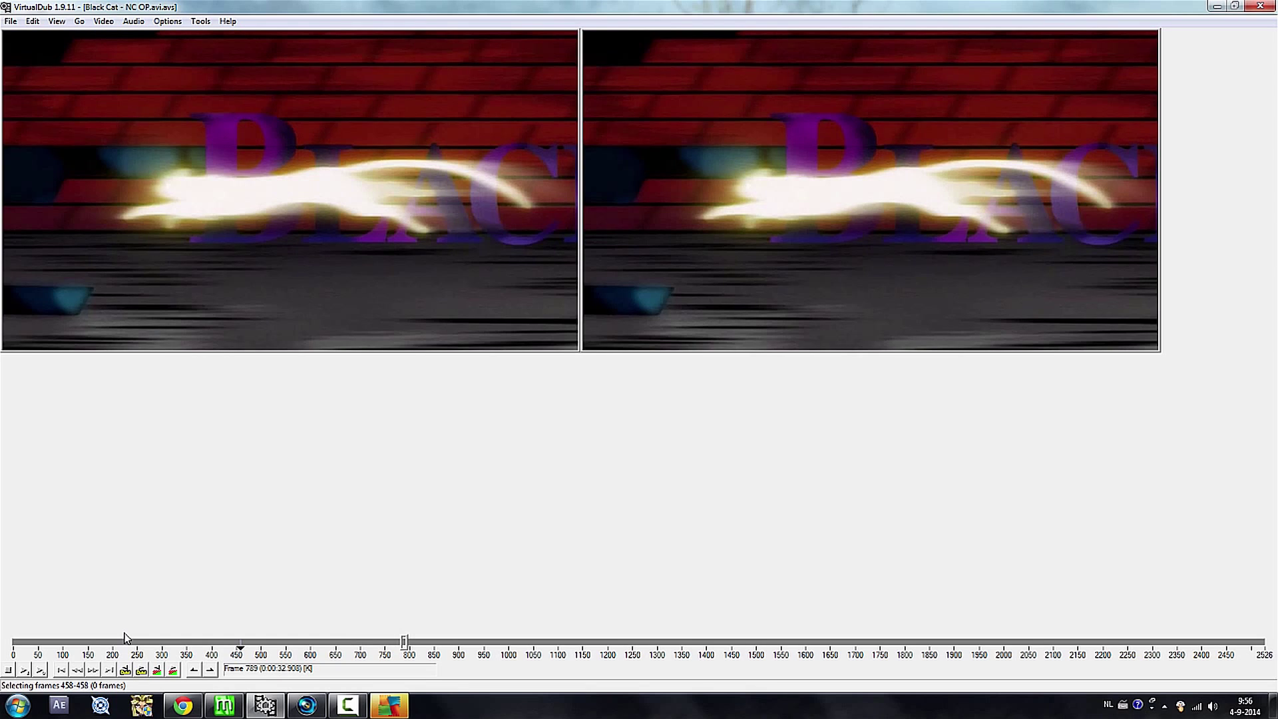
{"action": "key", "text": "Left"}
{"action": "key", "text": "Left"}
{"action": "key", "text": "Left"}
{"action": "key", "text": "Left"}
{"action": "key", "text": "Left"}
{"action": "key", "text": "Left"}
{"action": "key", "text": "Left"}
{"action": "key", "text": "Left"}
{"action": "key", "text": "Left"}
{"action": "key", "text": "Left"}
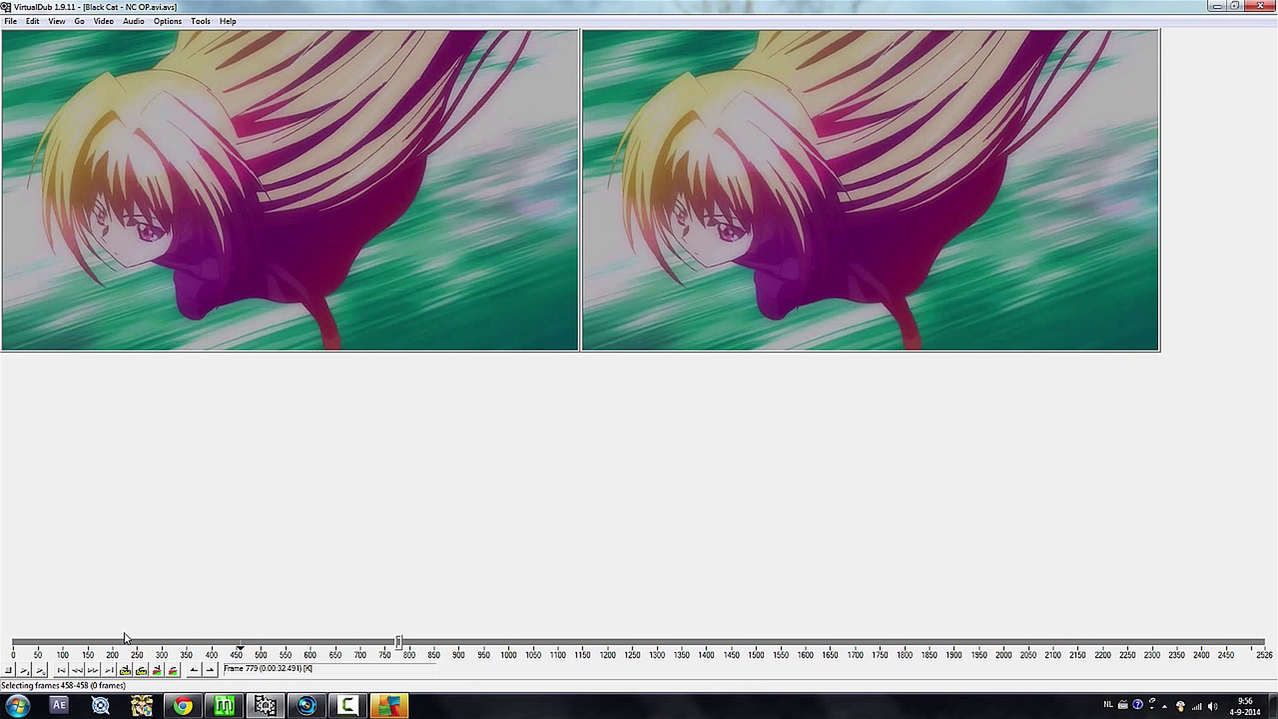
{"action": "key", "text": "Right"}
{"action": "key", "text": "Right"}
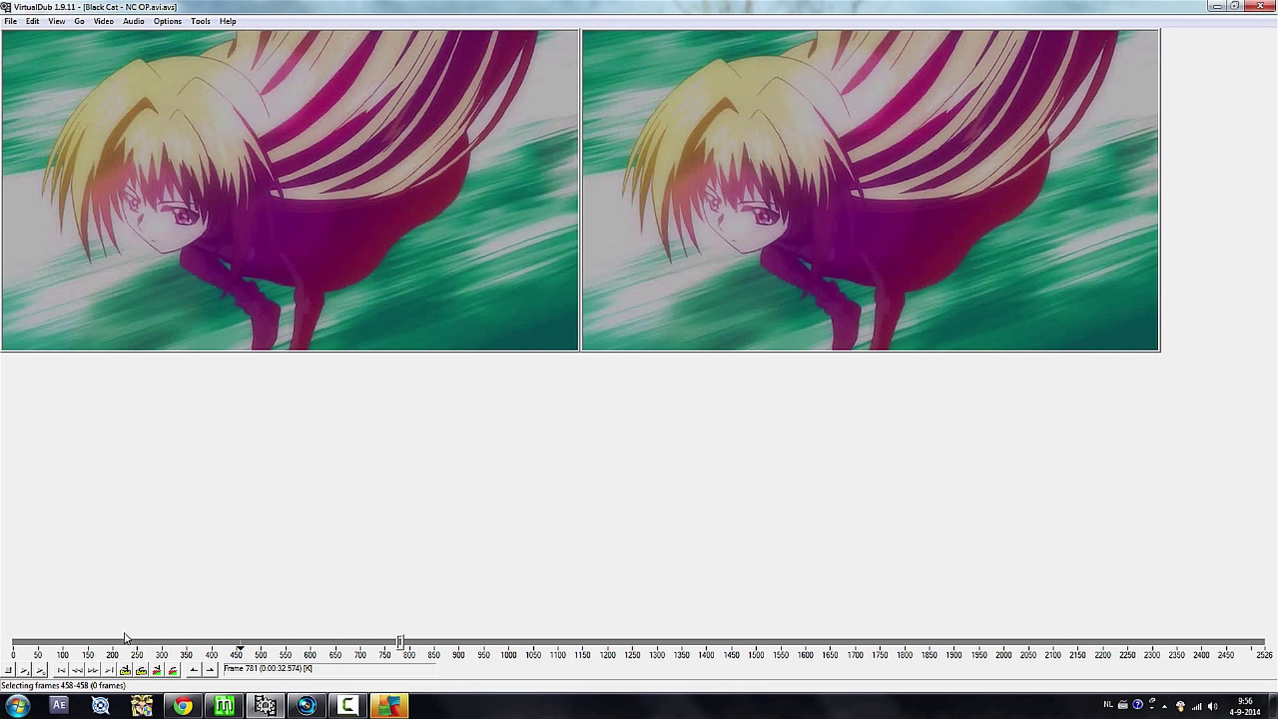
{"action": "key", "text": "End"}
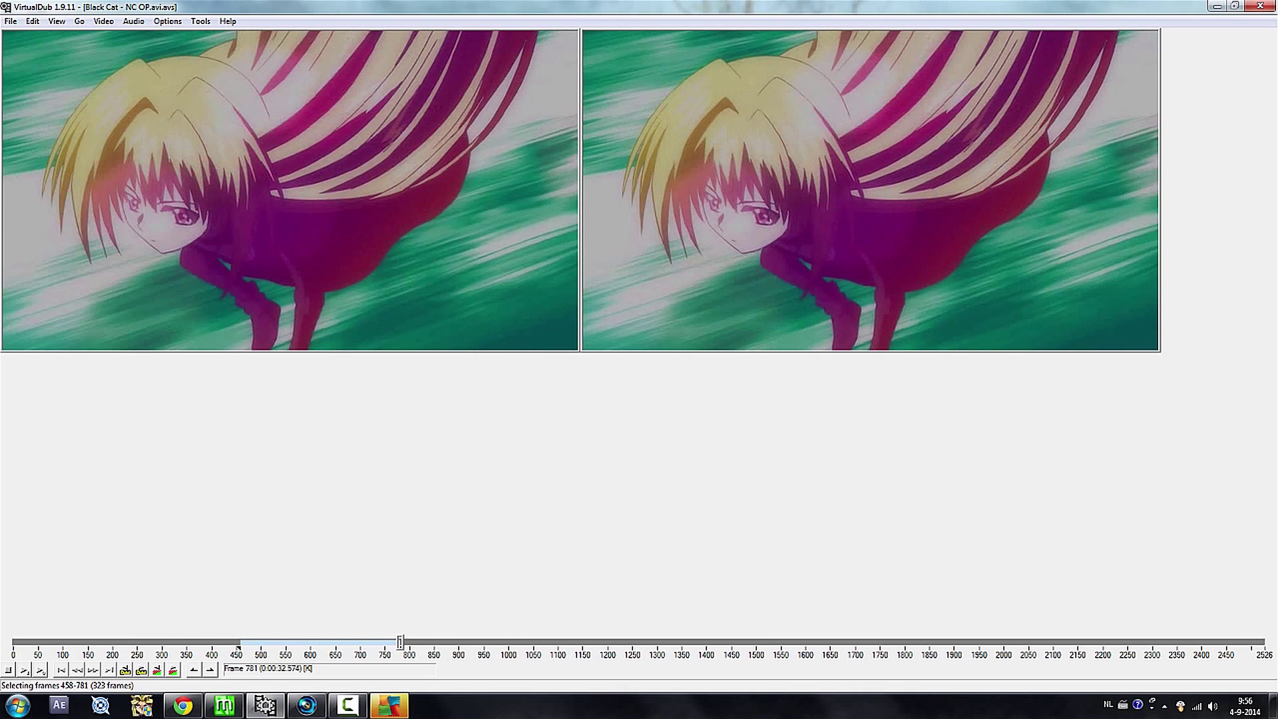
- Save the selected Black Cat scene as an AVI named Scene4_480p in the project folder
{"action": "left_click", "coordinate": [11, 21]}
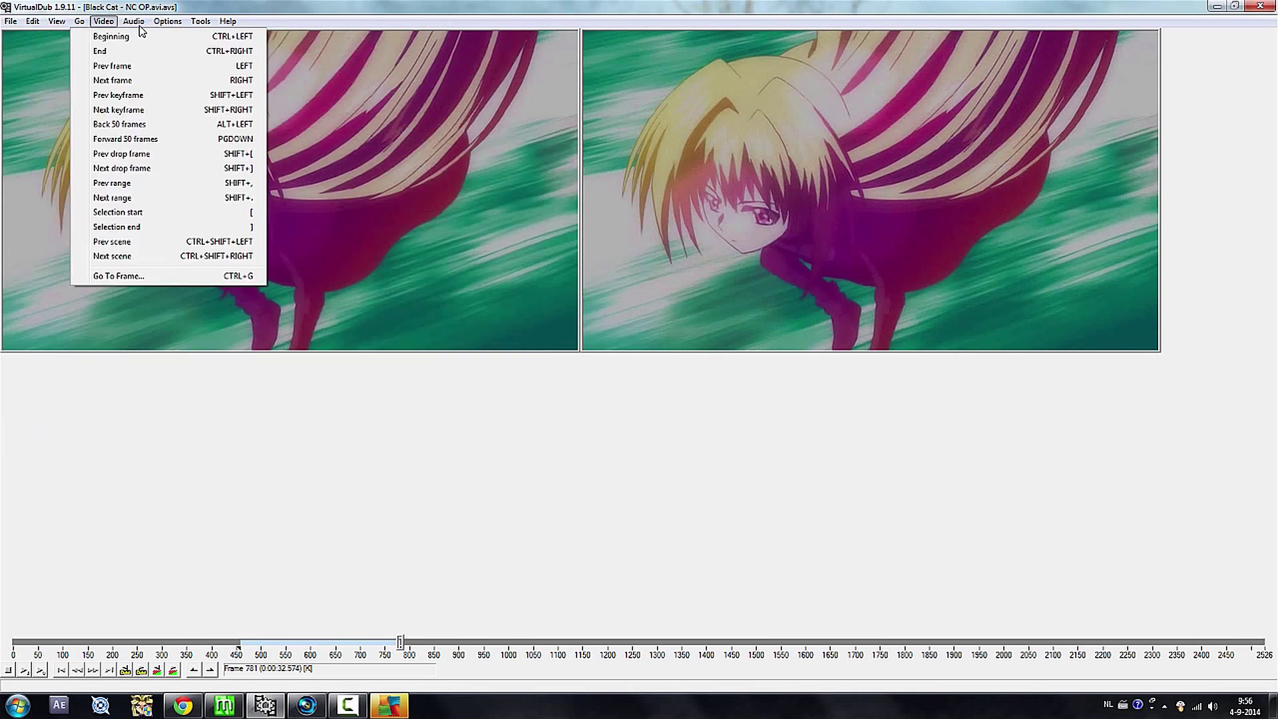
{"action": "mouse_move", "coordinate": [11, 22]}
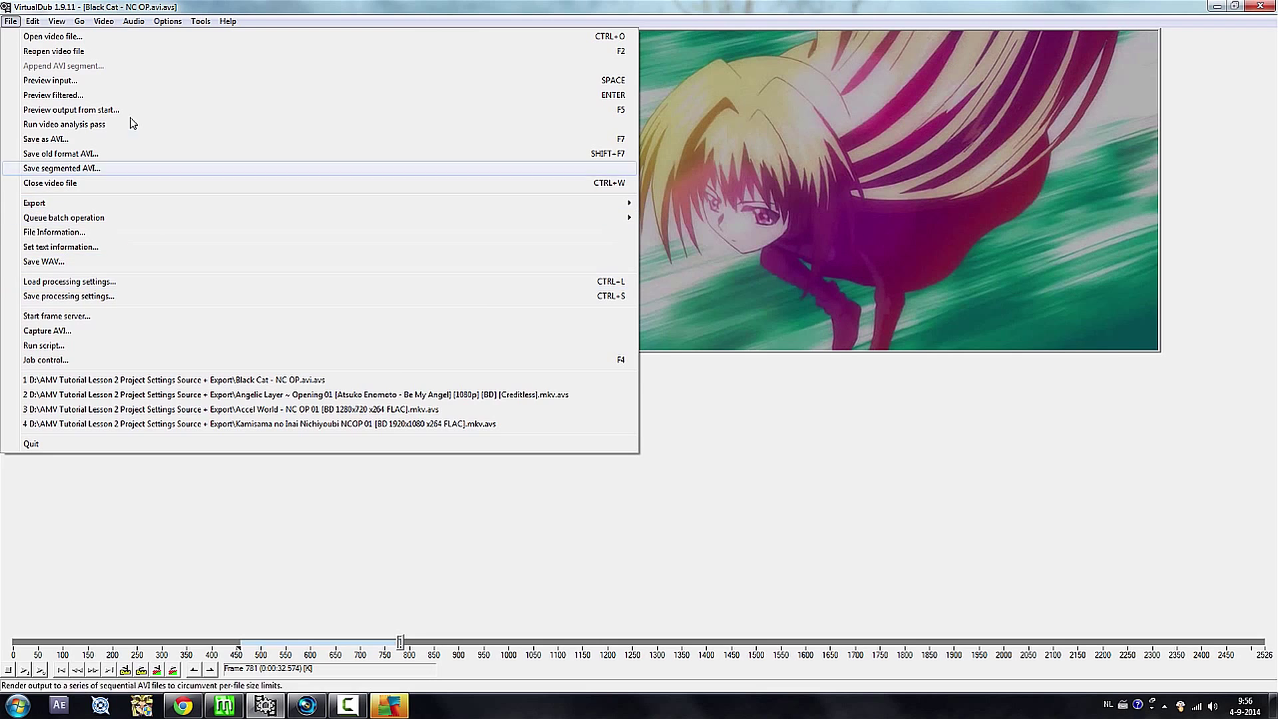
{"action": "left_click", "coordinate": [131, 140]}
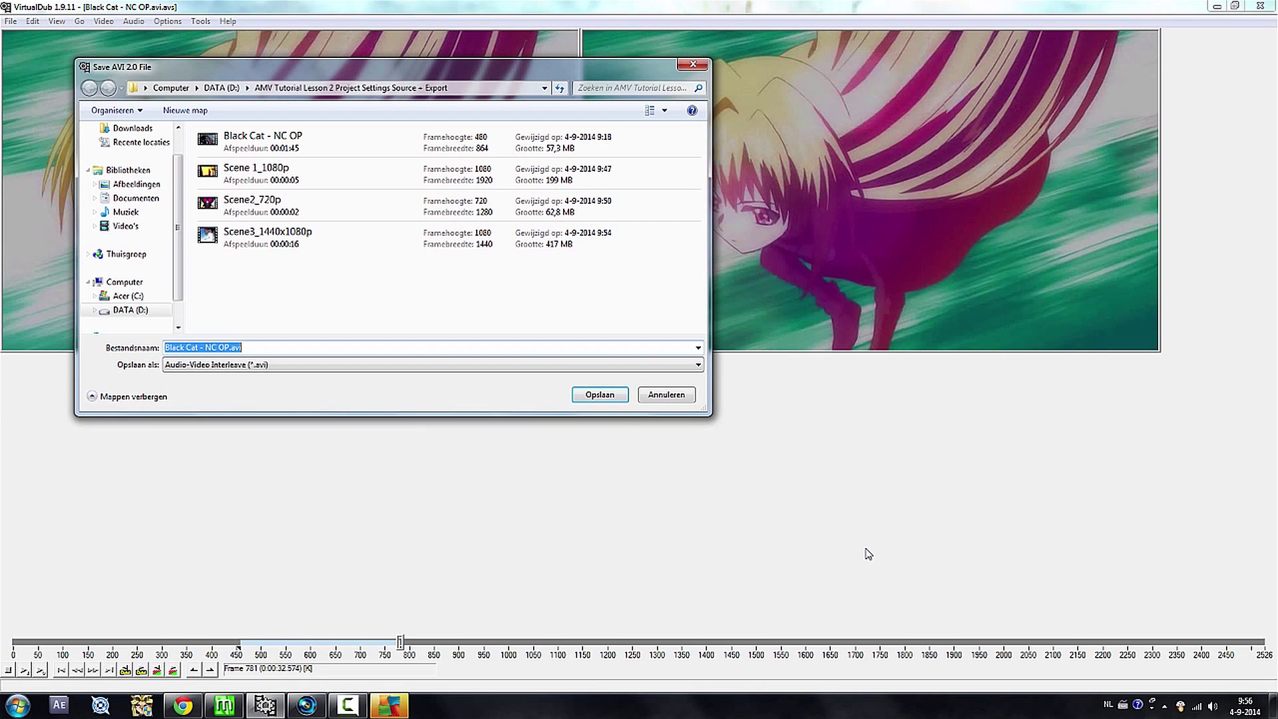
{"action": "key", "text": "BackSpace"}
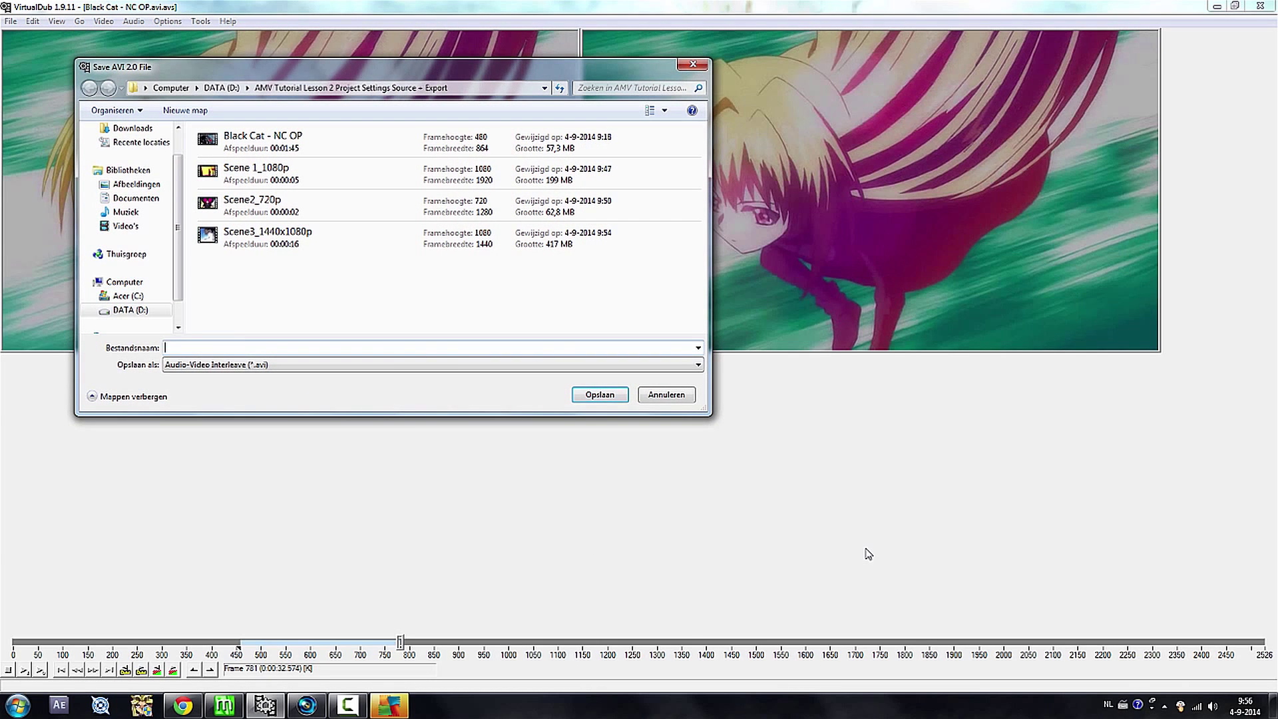
{"action": "type", "text": "Scene"}
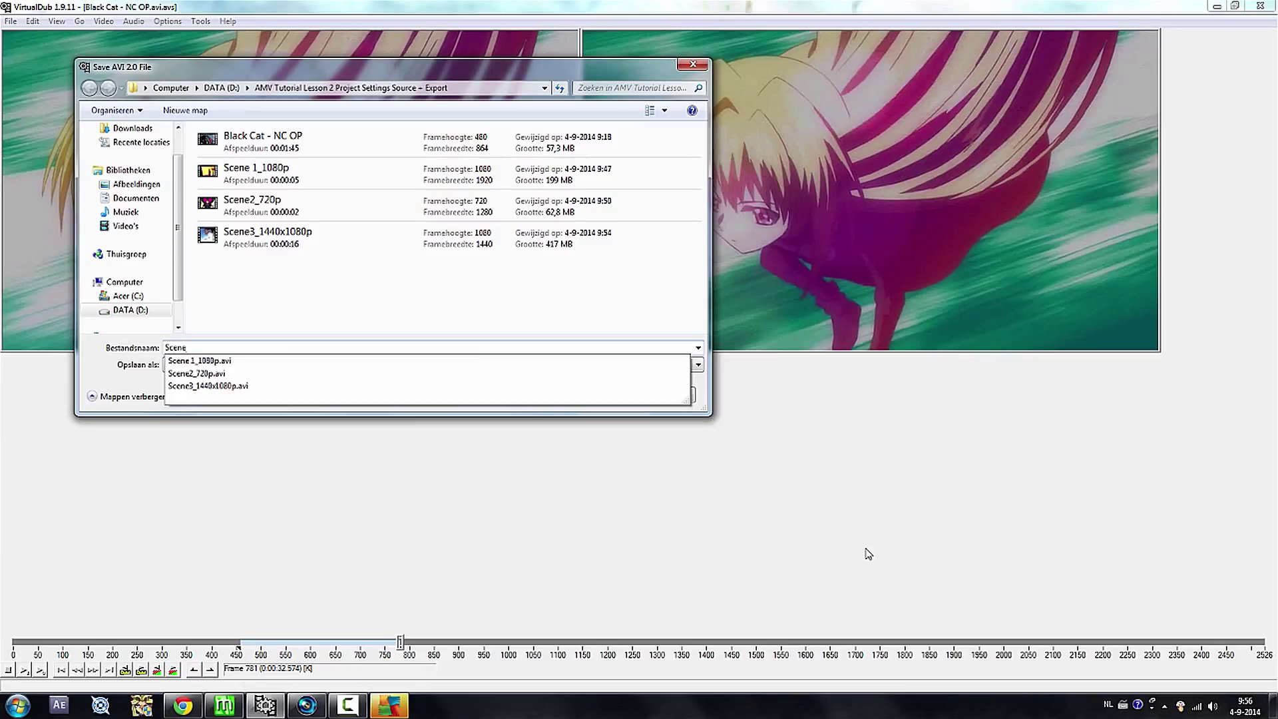
{"action": "type", "text": "480p"}
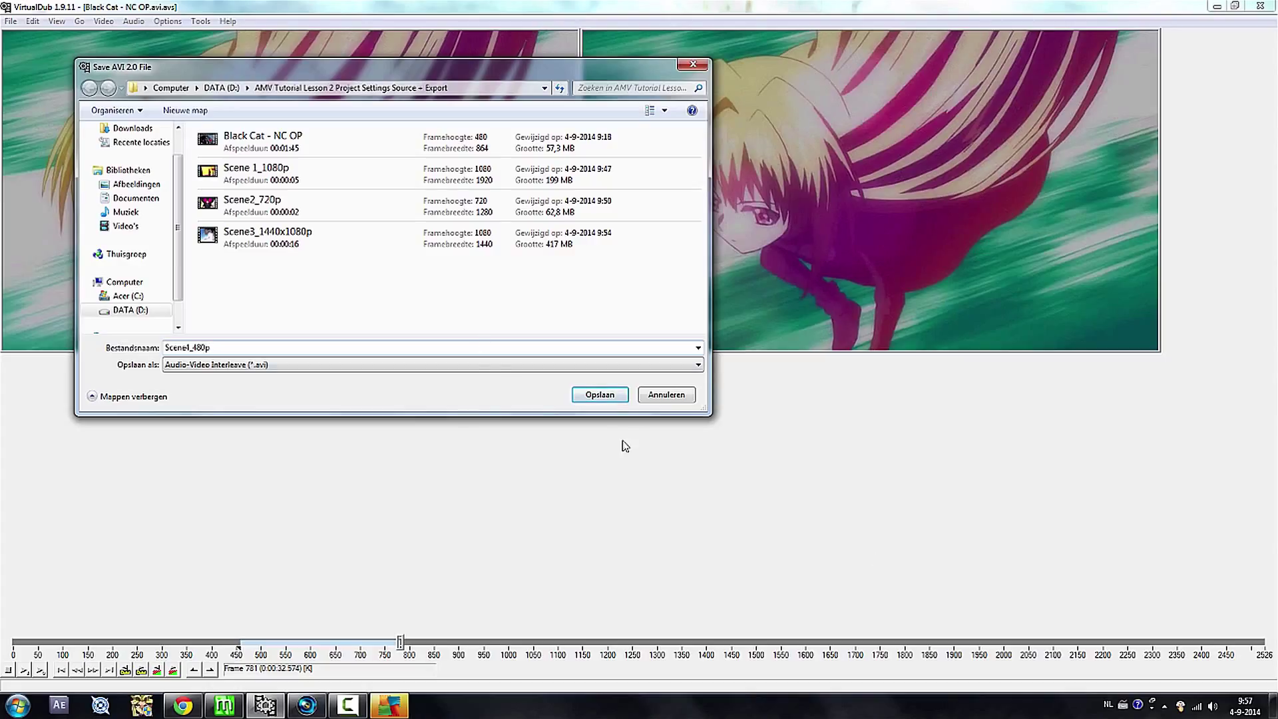
{"action": "left_click", "coordinate": [599, 395]}
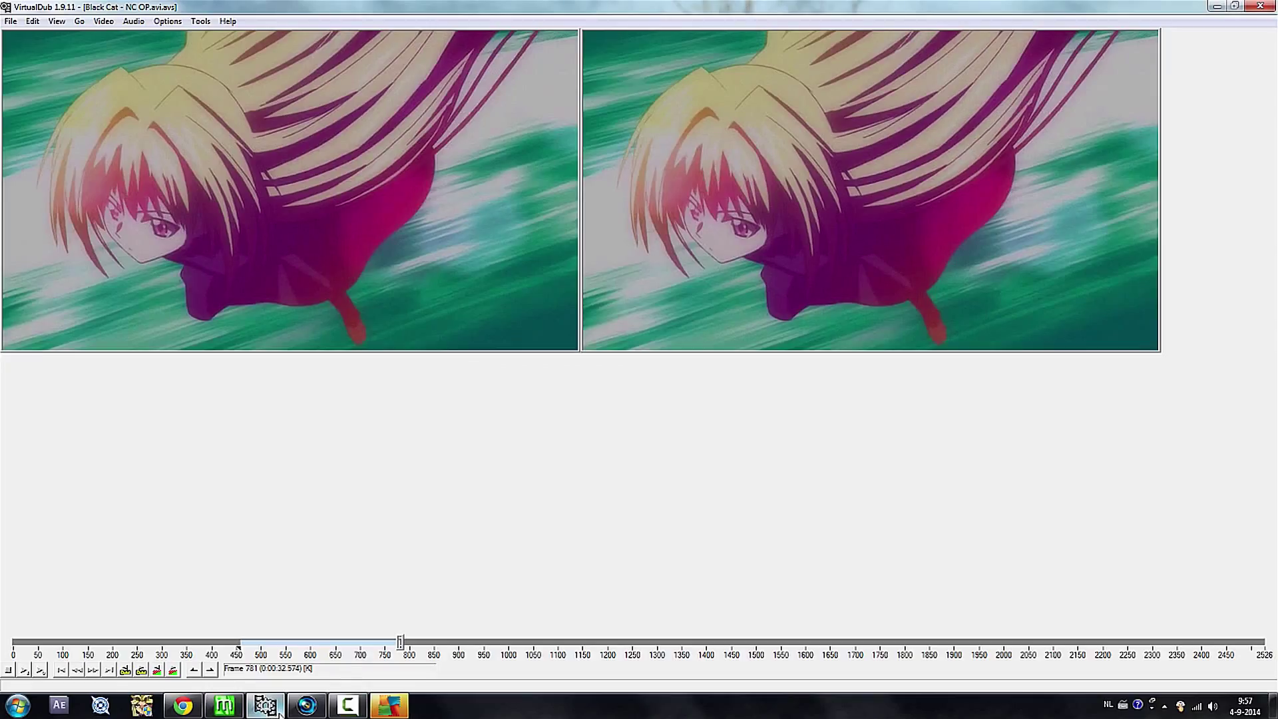
- Switch to MeGUI and delete all the Black Cat jobs from the queue, including the related jobs in the series
{"action": "mouse_move", "coordinate": [280, 713]}
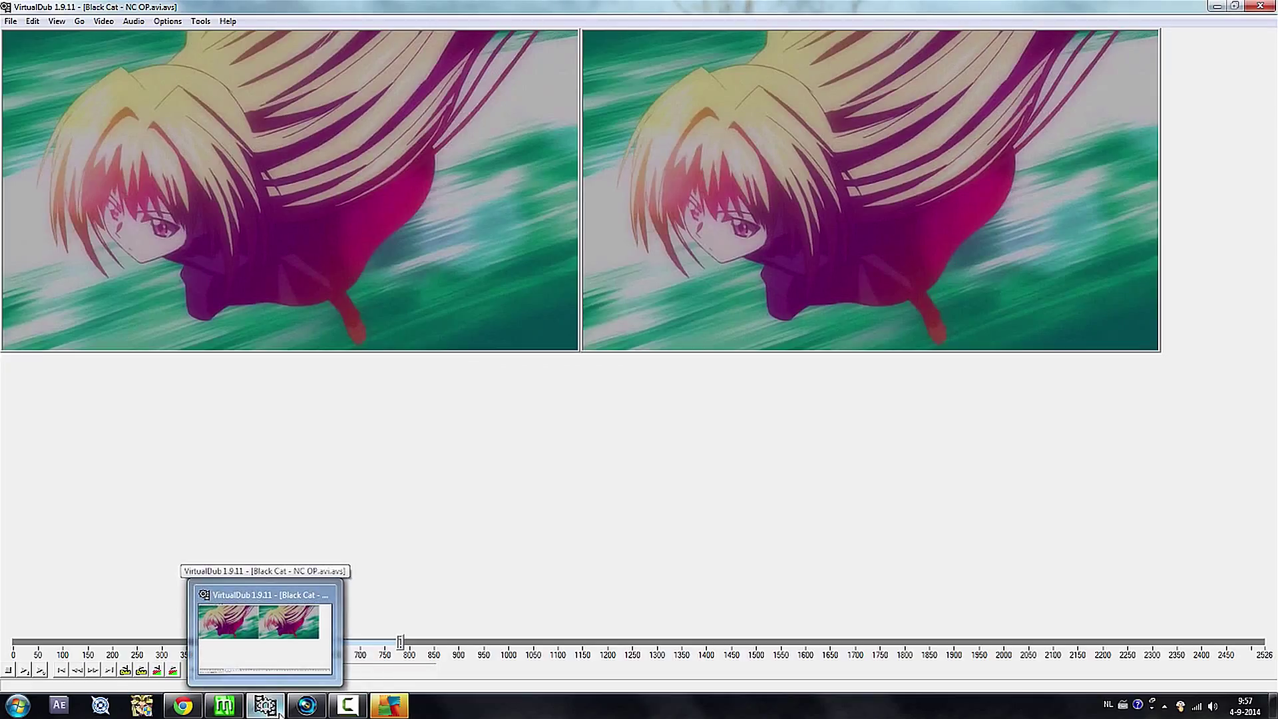
{"action": "mouse_move", "coordinate": [236, 714]}
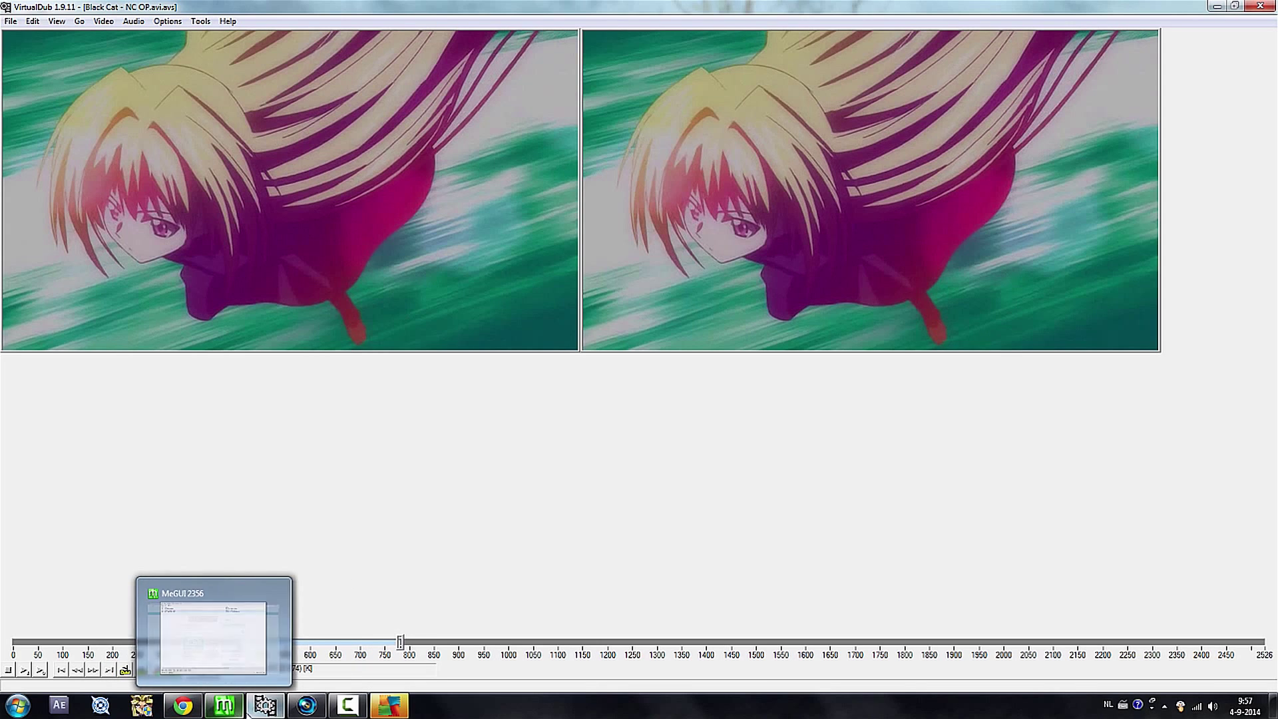
{"action": "left_click", "coordinate": [246, 712]}
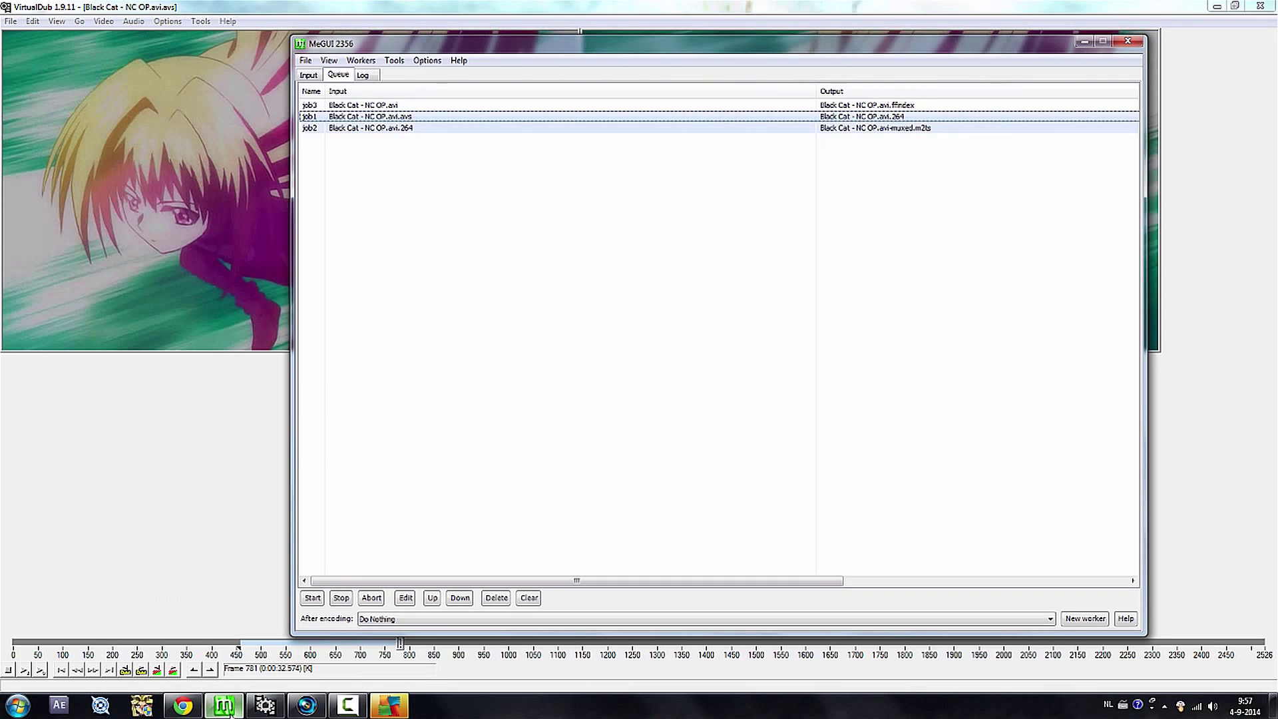
{"action": "left_click", "coordinate": [356, 105]}
{"action": "key", "text": "shift+Down"}
{"action": "key", "text": "shift+Down"}
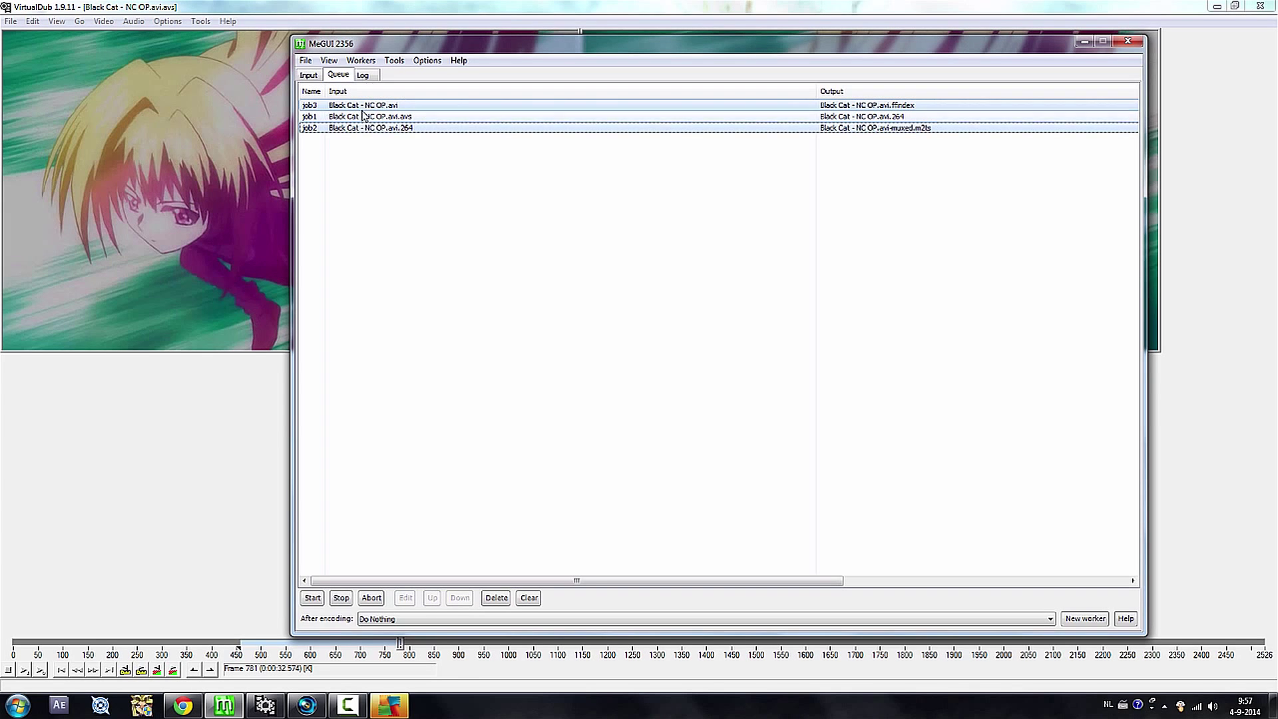
{"action": "key", "text": "Delete"}
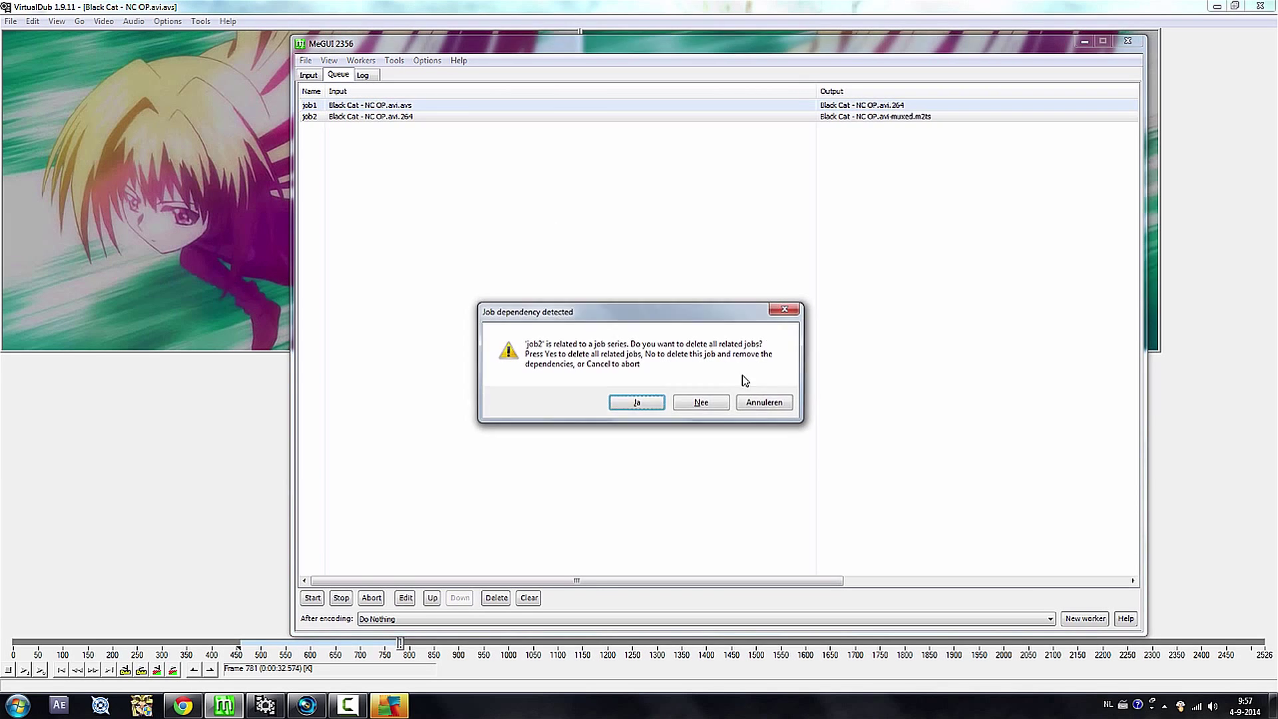
{"action": "left_click", "coordinate": [637, 402]}
- Open the Sailor Moon Opening 01 Ver.01 DVD creditless MKV and queue its FFMSIndex indexing job with No Audio demuxing
{"action": "left_click", "coordinate": [309, 75]}
{"action": "left_click", "coordinate": [305, 60]}
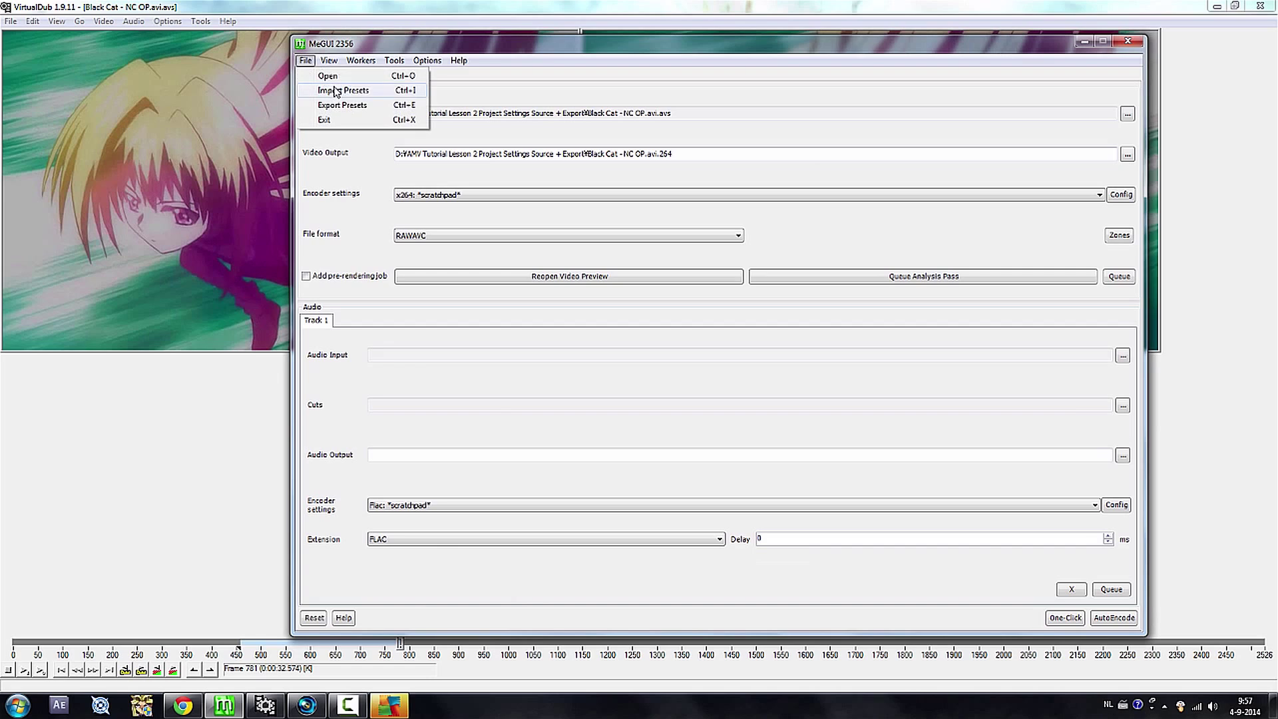
{"action": "left_click", "coordinate": [313, 74]}
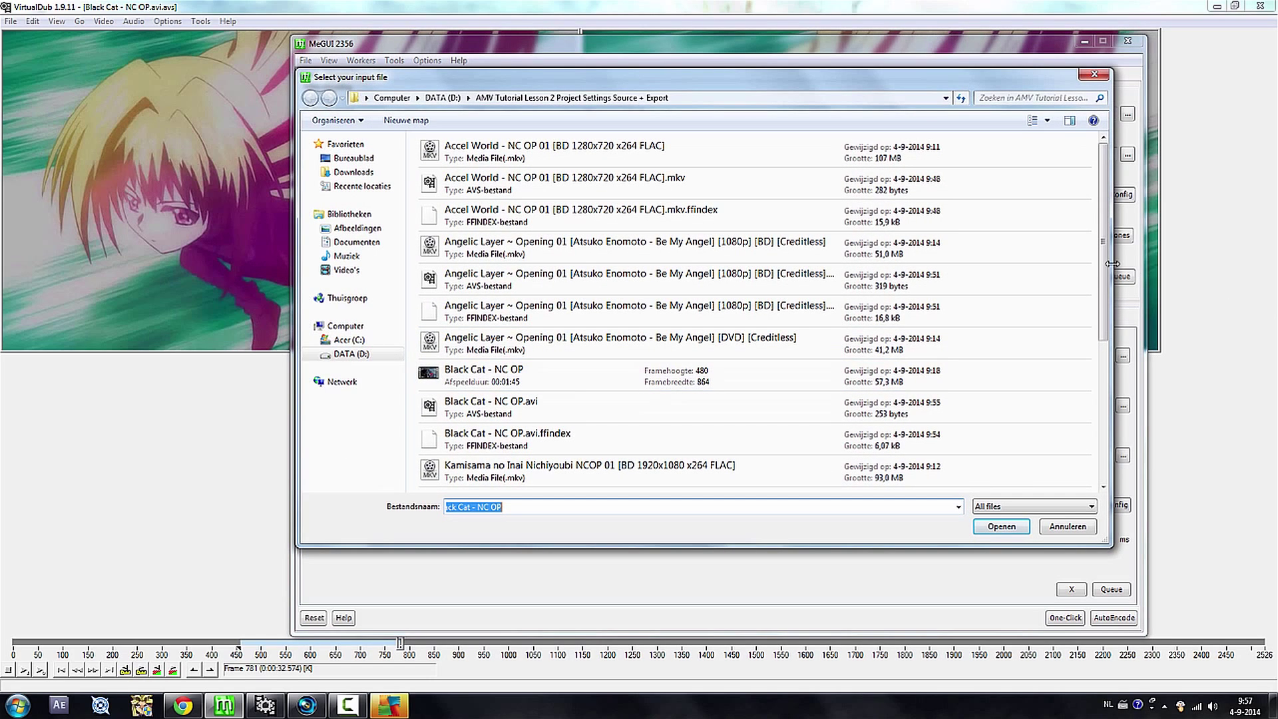
{"action": "left_click_drag", "start_coordinate": [1106, 268], "coordinate": [1115, 435]}
{"action": "left_click", "coordinate": [650, 361]}
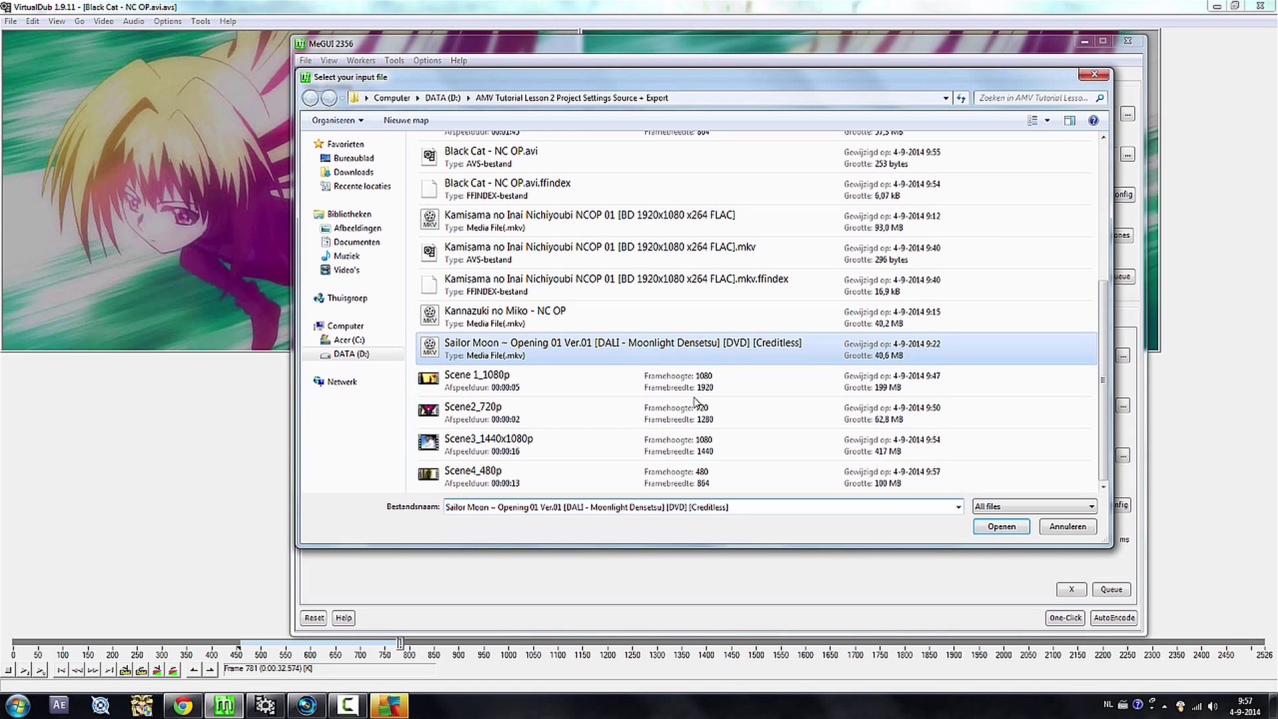
{"action": "left_click", "coordinate": [1005, 529]}
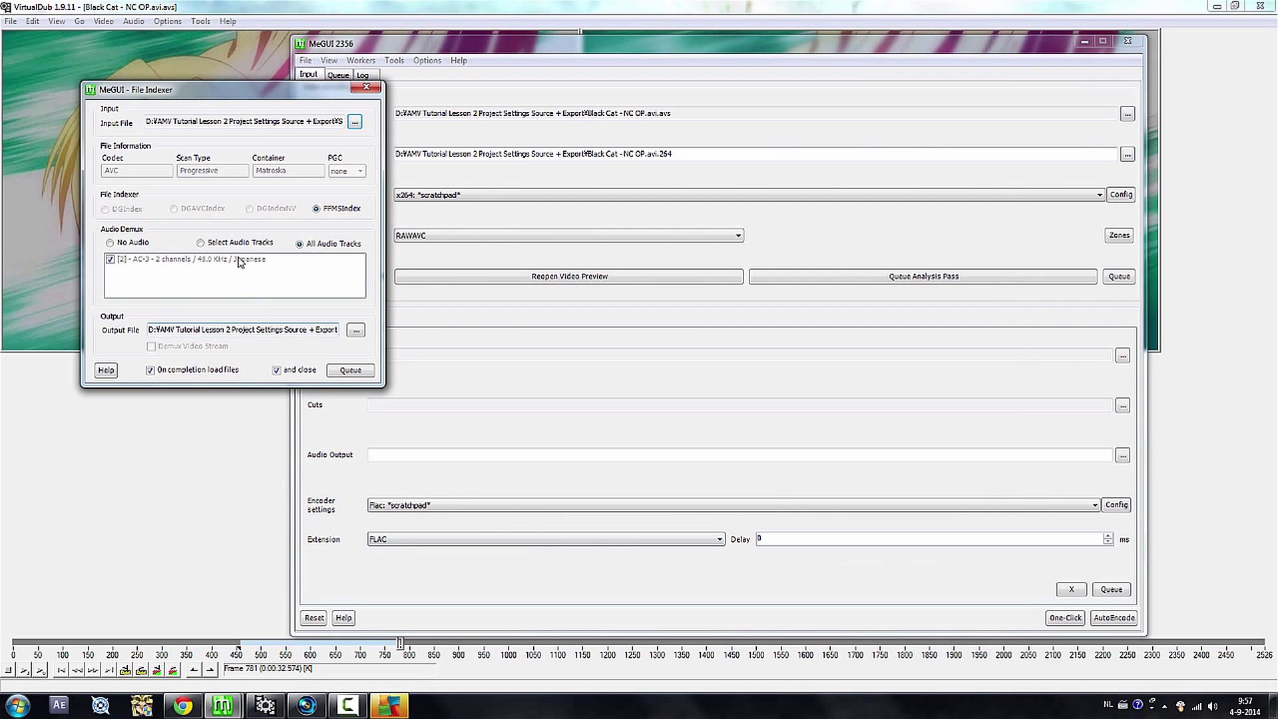
{"action": "left_click", "coordinate": [136, 243]}
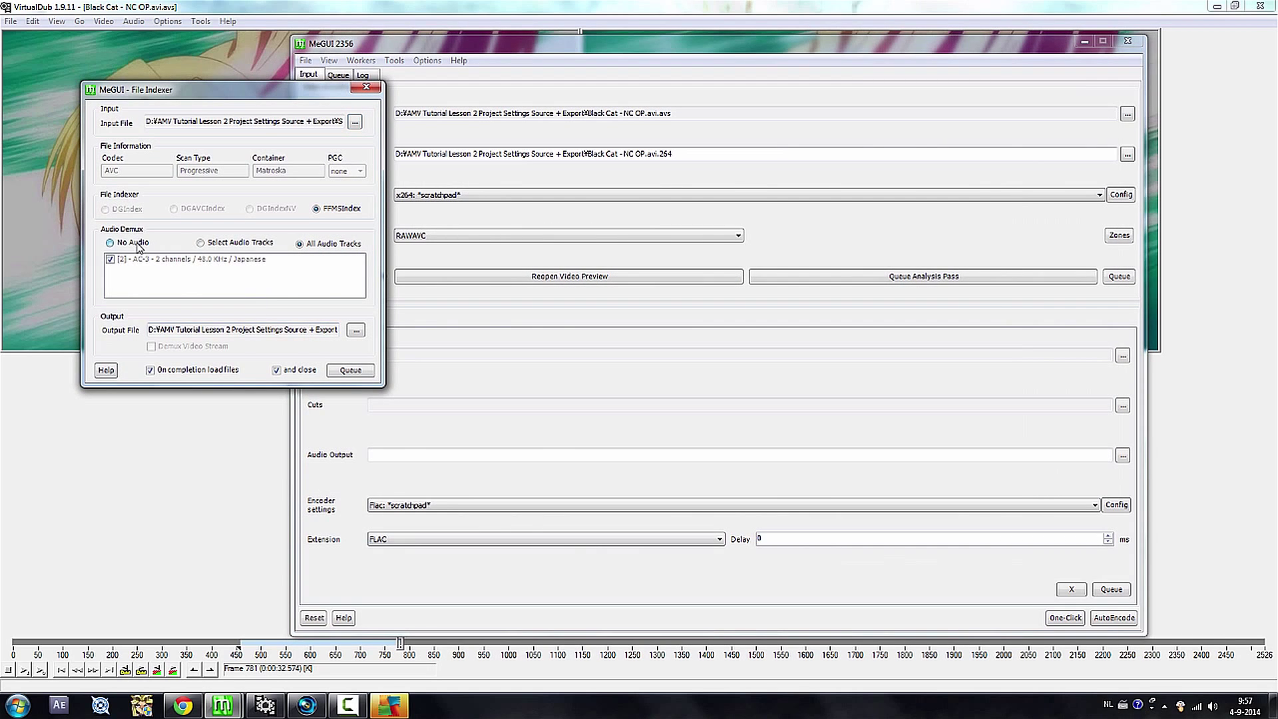
{"action": "left_click", "coordinate": [350, 370]}
- Start the queued Sailor Moon indexing job and scrub through the opened video preview
{"action": "left_click", "coordinate": [338, 75]}
{"action": "left_click", "coordinate": [397, 105]}
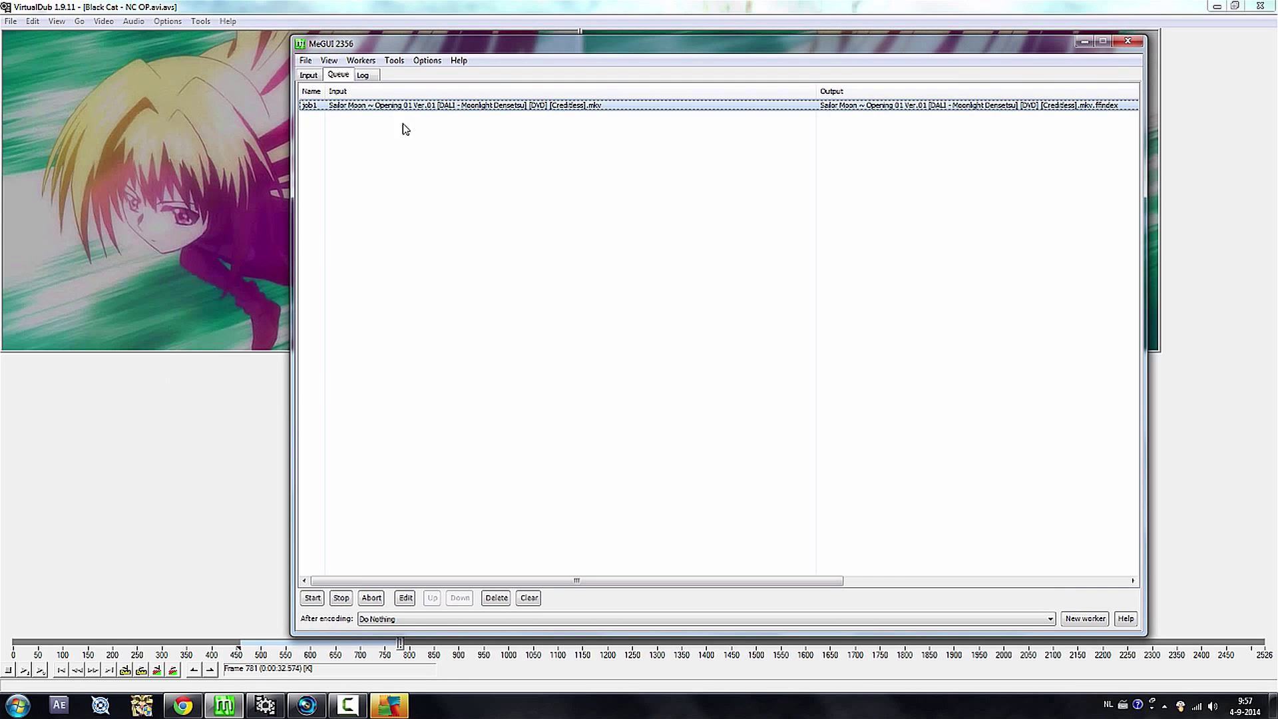
{"action": "left_click", "coordinate": [313, 598]}
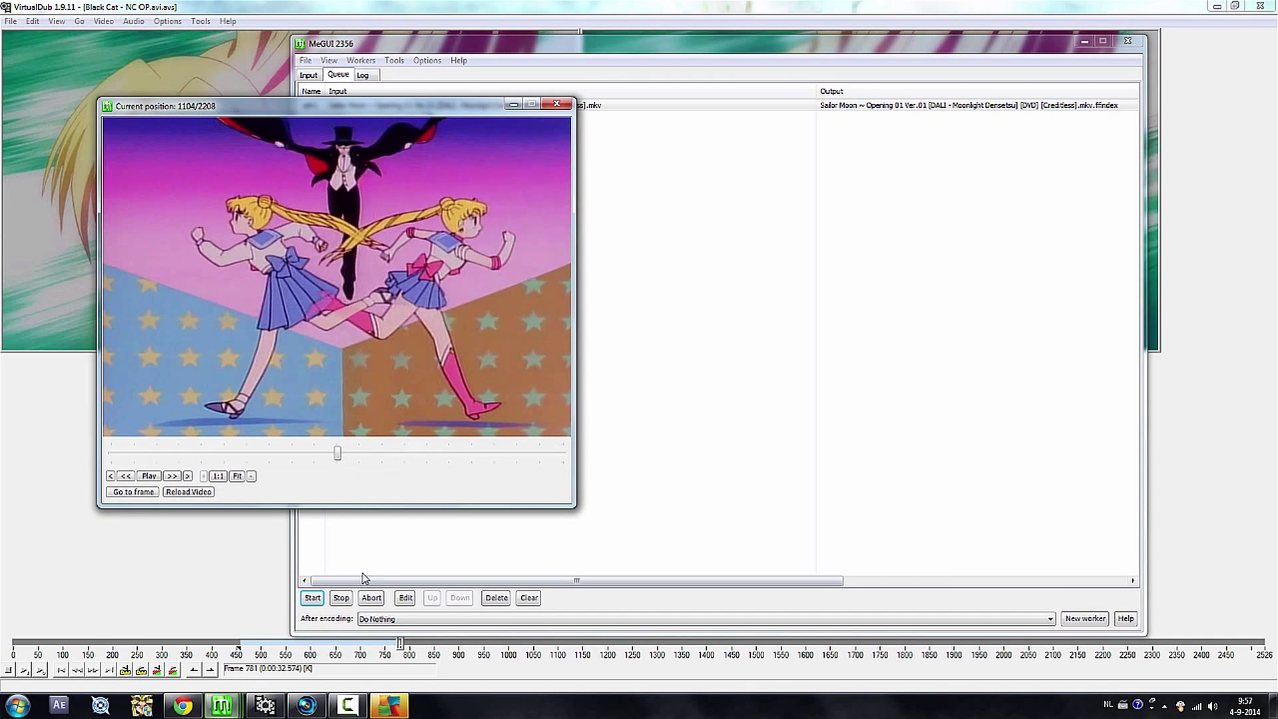
{"action": "left_click", "coordinate": [286, 460]}
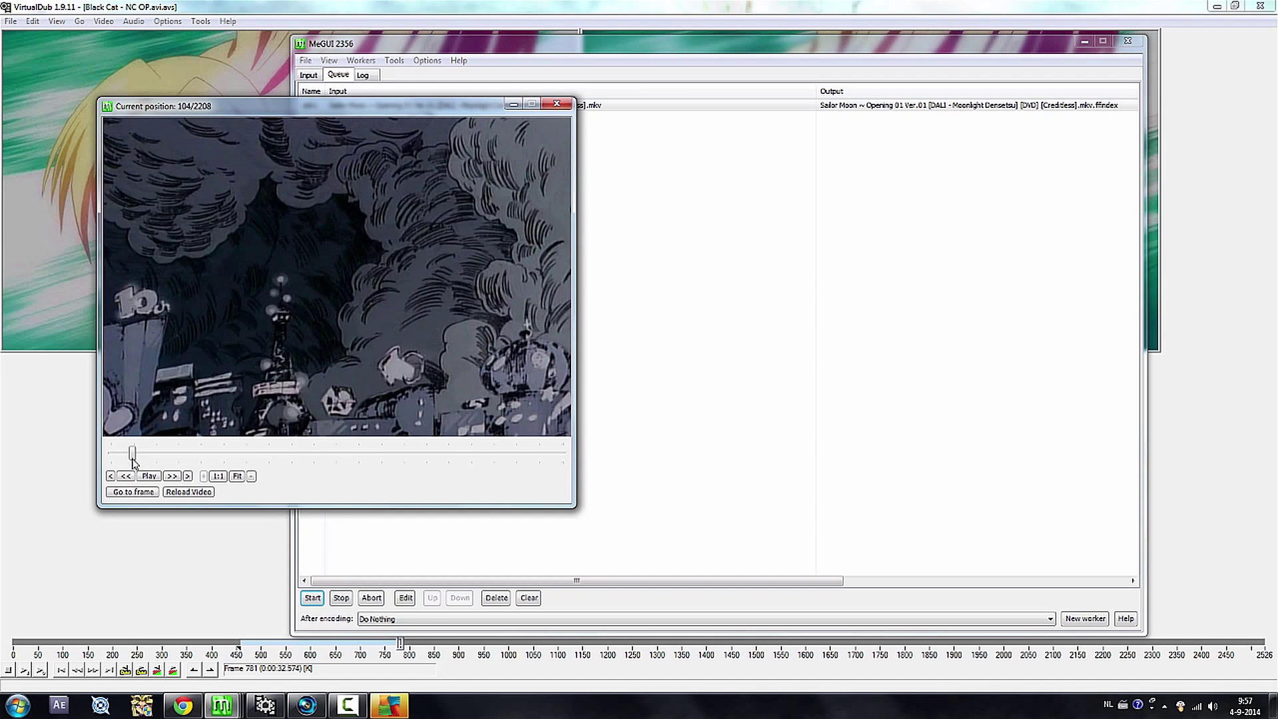
{"action": "left_click_drag", "start_coordinate": [132, 457], "coordinate": [339, 458]}
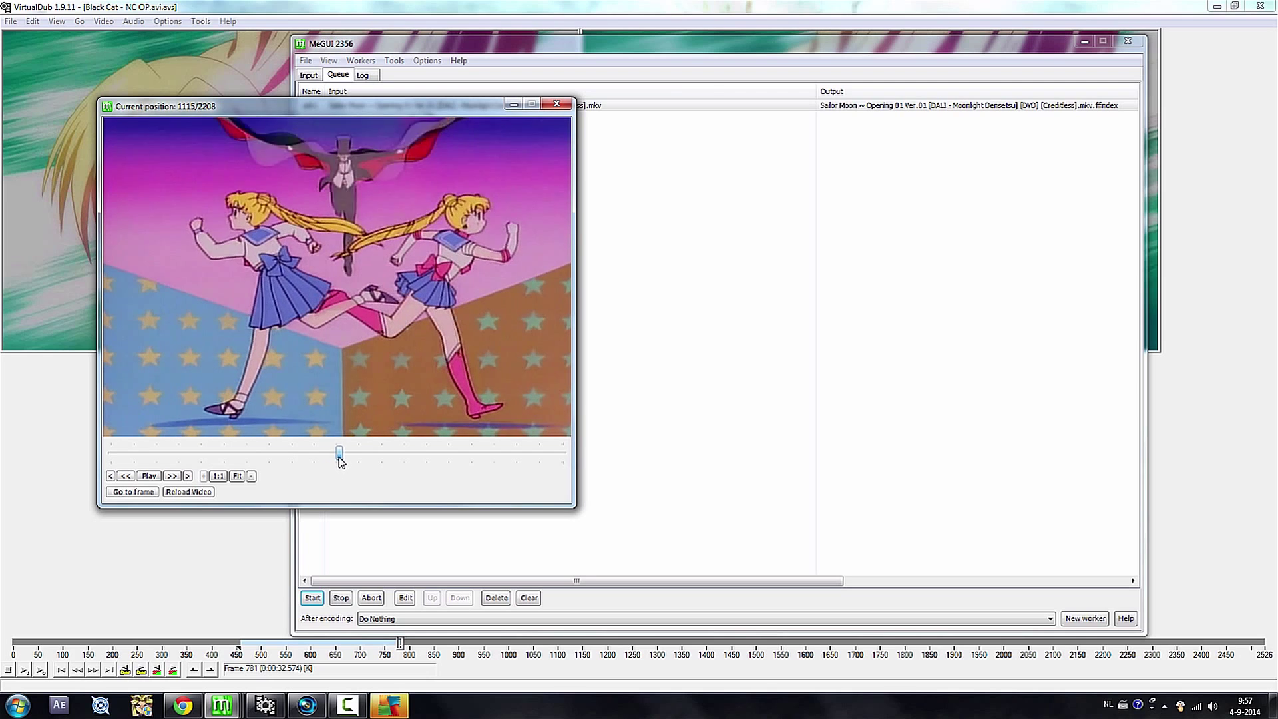
- Save the Sailor Moon AviSynth script from the script creator with its current settings and load it as the encoding input
{"action": "left_click", "coordinate": [313, 77]}
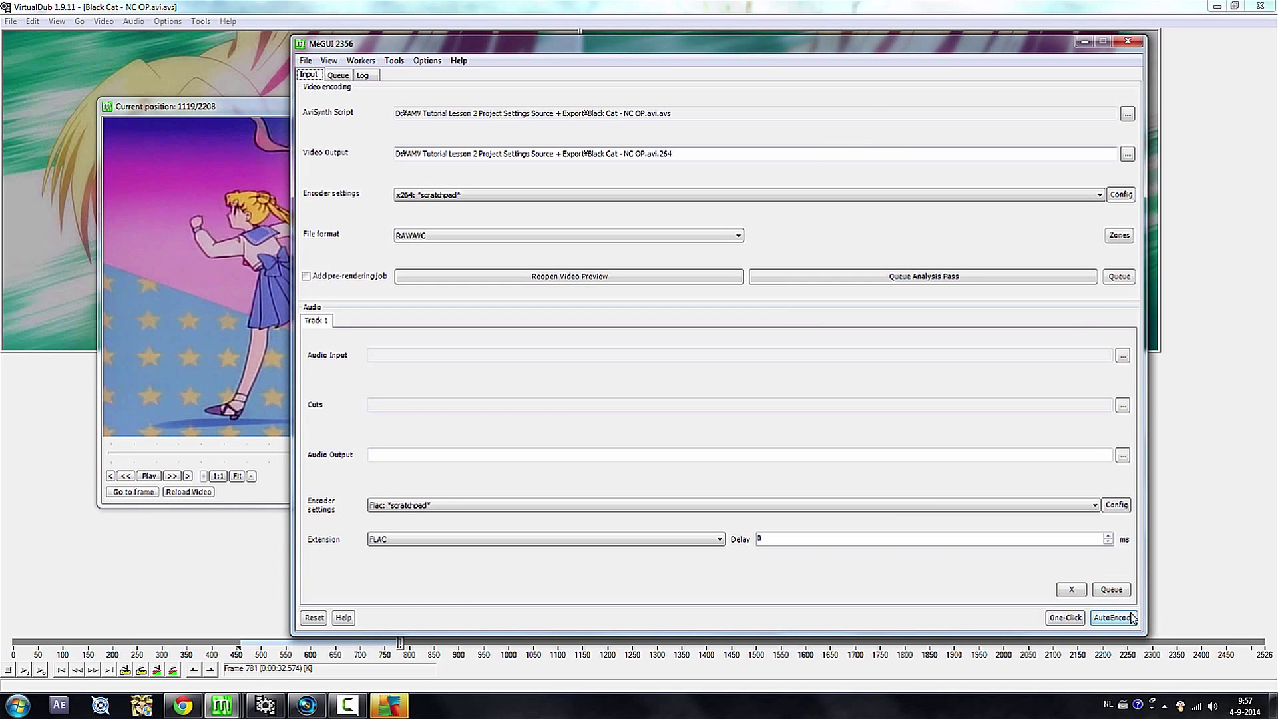
{"action": "left_click", "coordinate": [222, 704]}
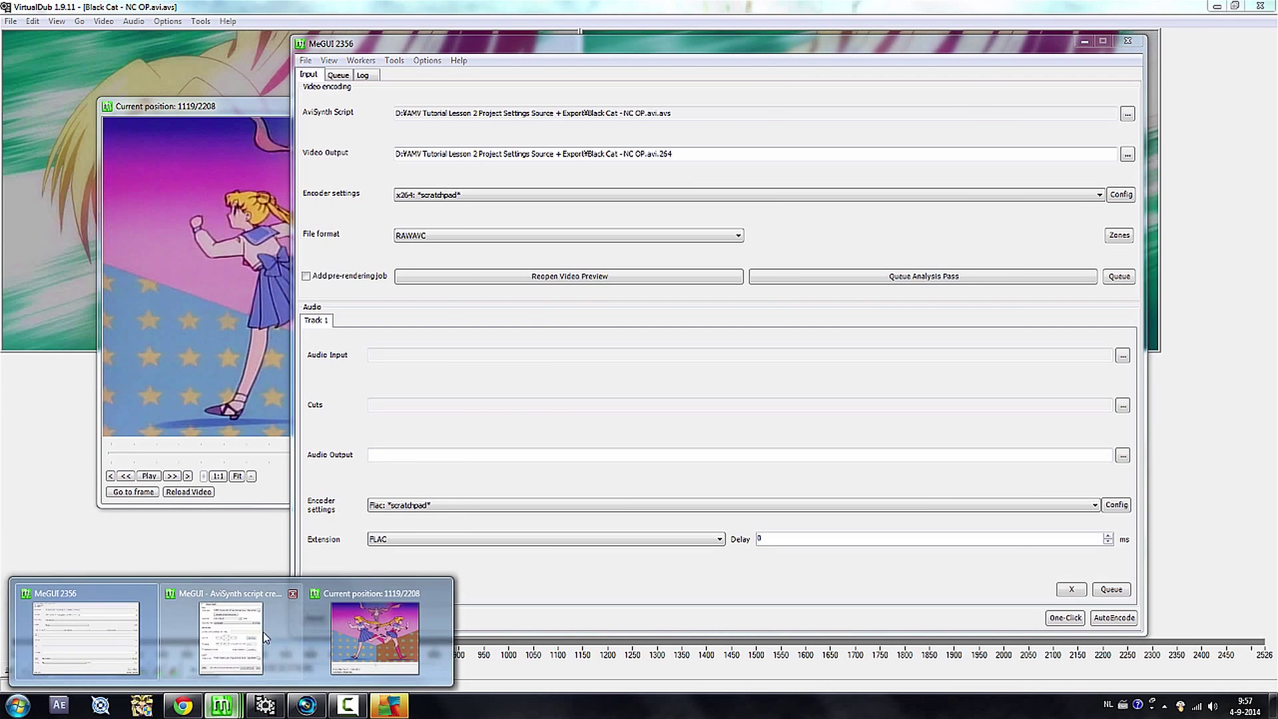
{"action": "left_click", "coordinate": [264, 635]}
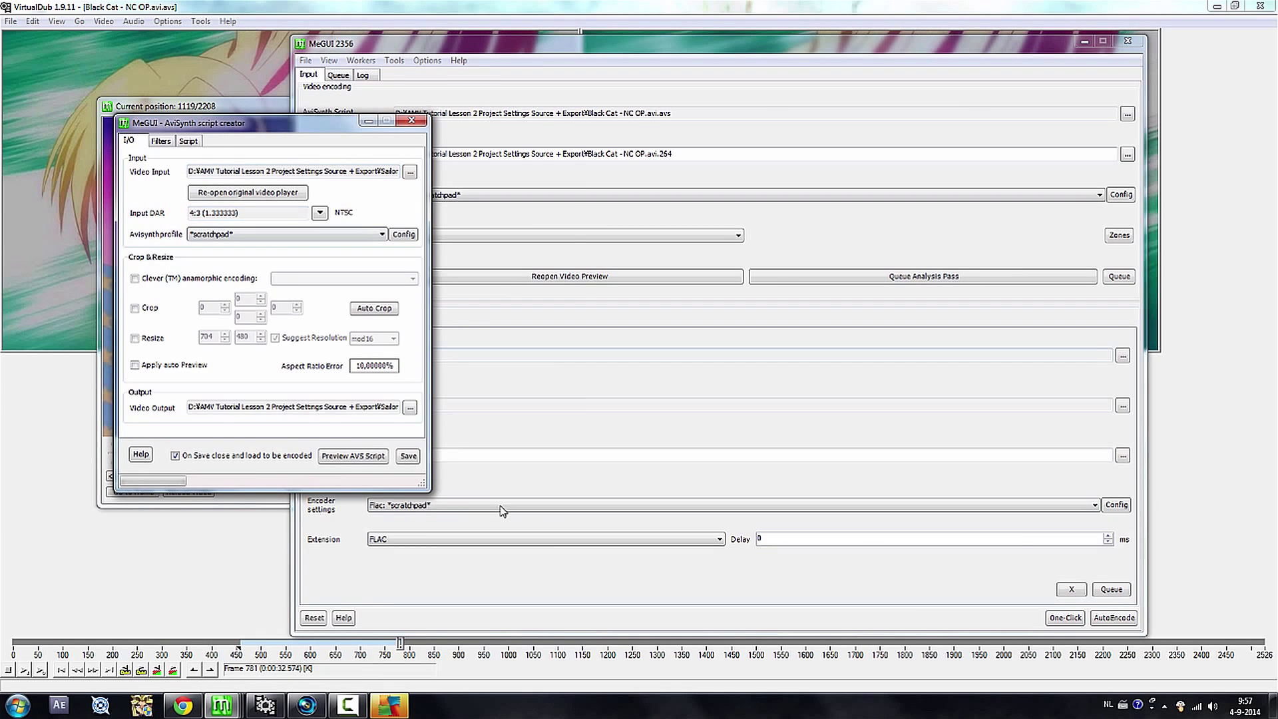
{"action": "left_click", "coordinate": [406, 458]}
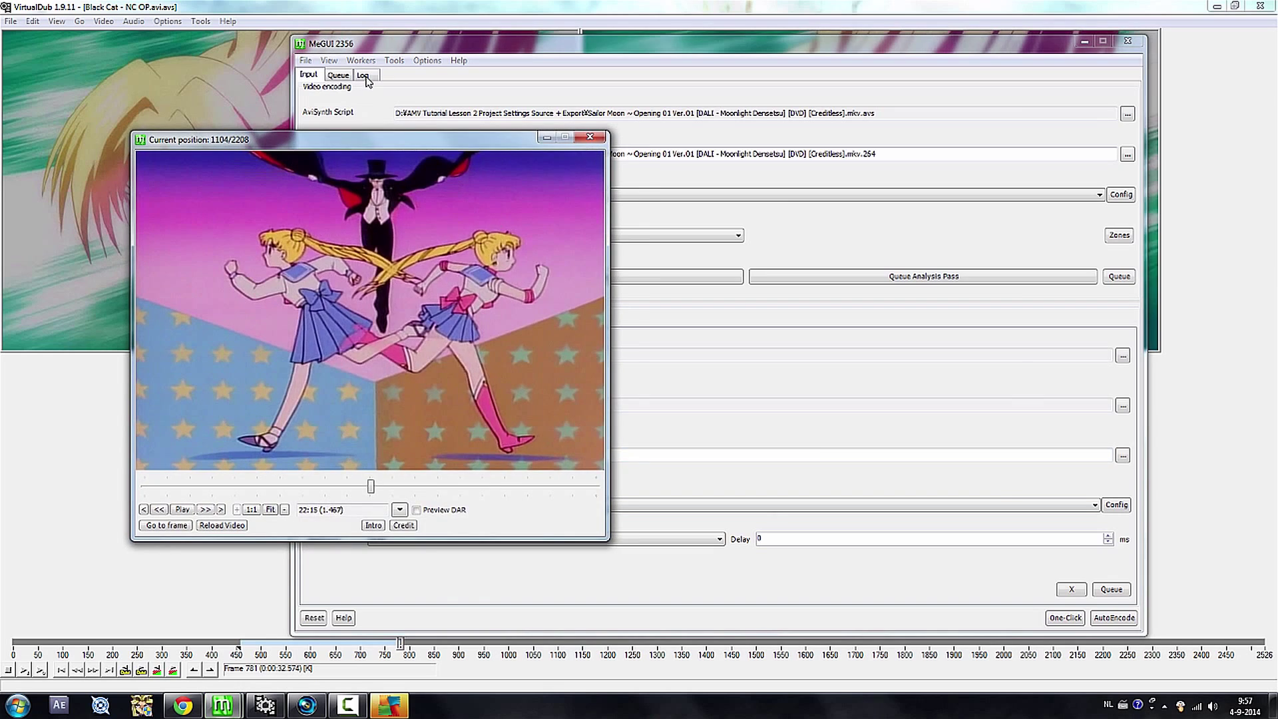
{"action": "left_click", "coordinate": [338, 75]}
{"action": "left_click", "coordinate": [308, 75]}
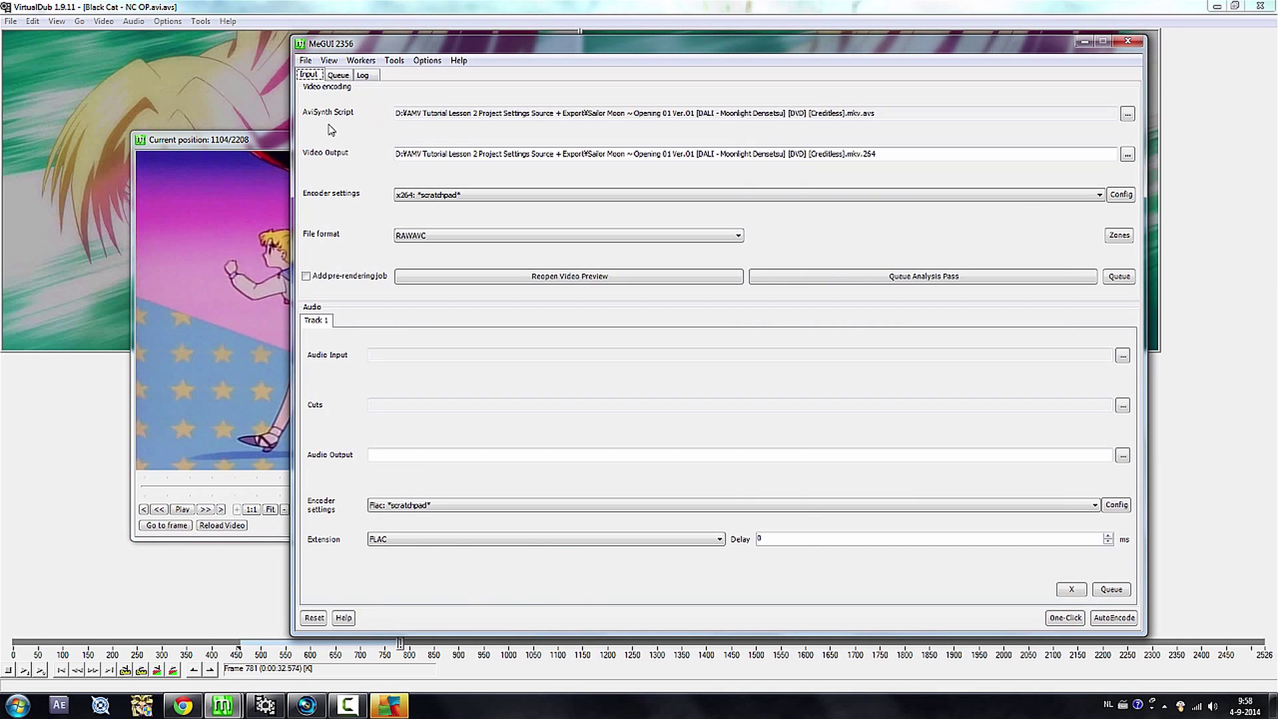
- Queue an automatic encode of the Sailor Moon script in an M2TS container with no target size, and check the job queue
{"action": "left_click", "coordinate": [1111, 619]}
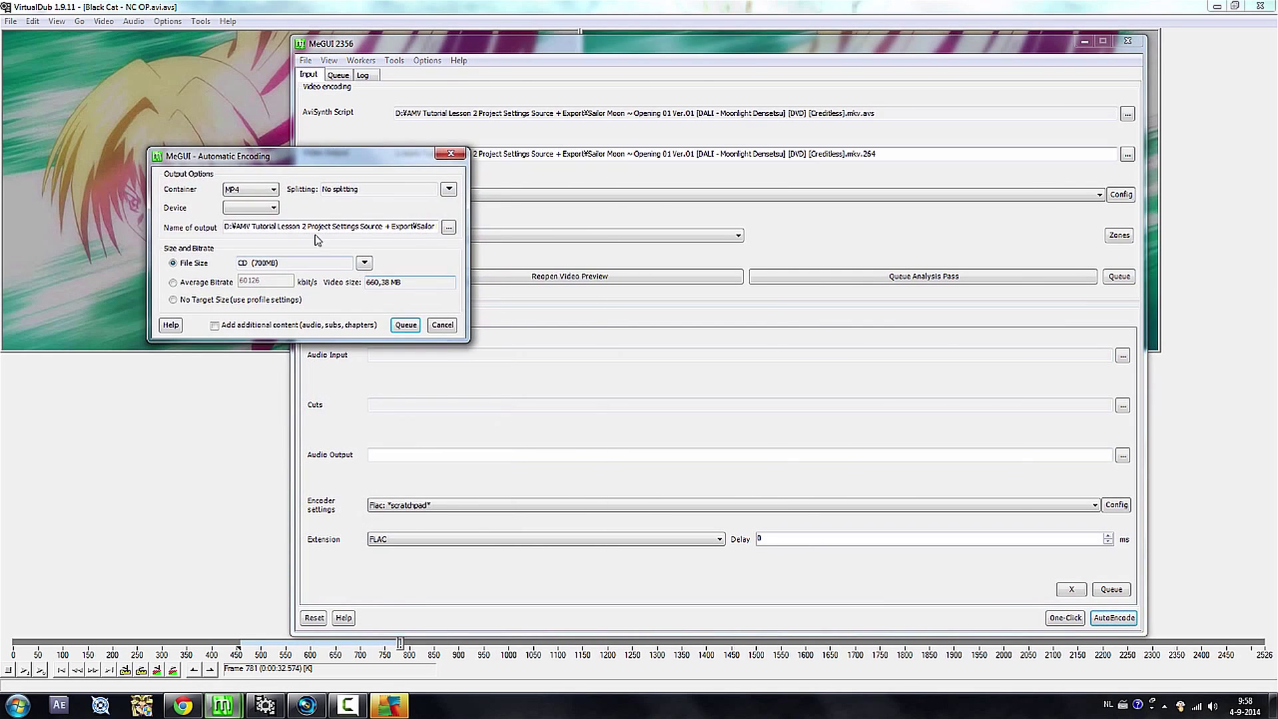
{"action": "left_click", "coordinate": [258, 190]}
{"action": "left_click", "coordinate": [258, 202]}
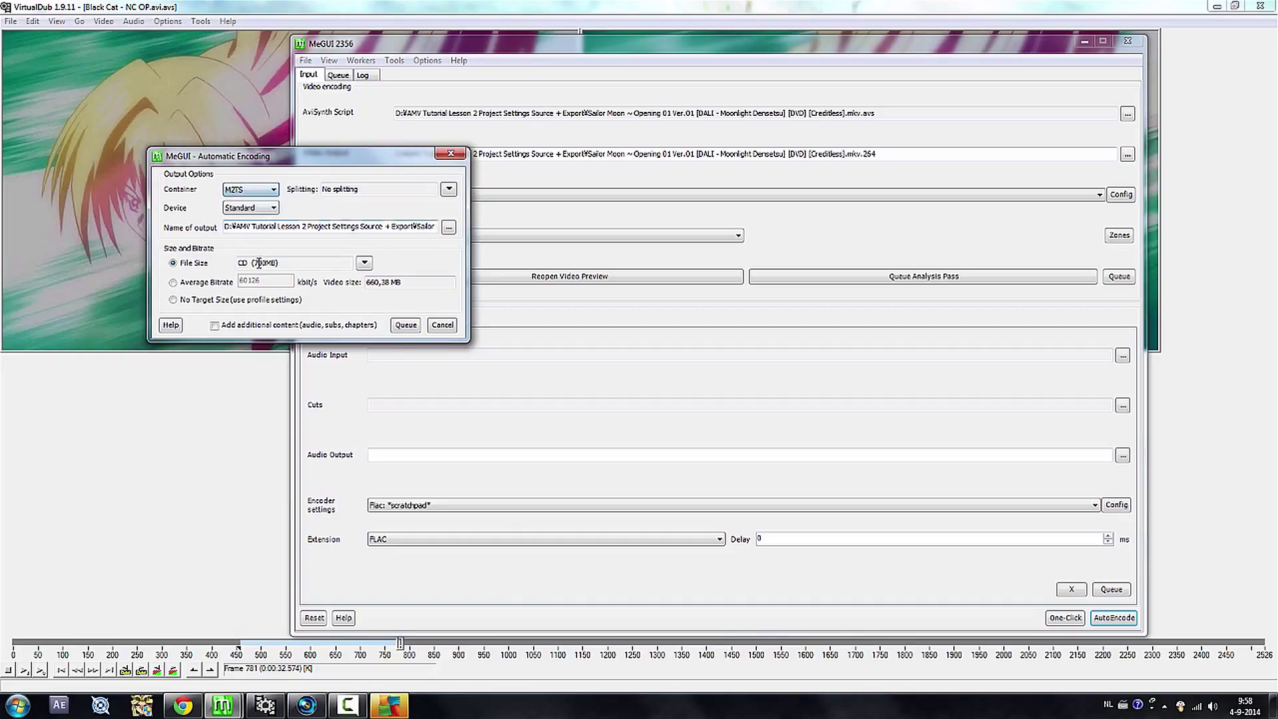
{"action": "left_click", "coordinate": [254, 300]}
{"action": "left_click", "coordinate": [406, 326]}
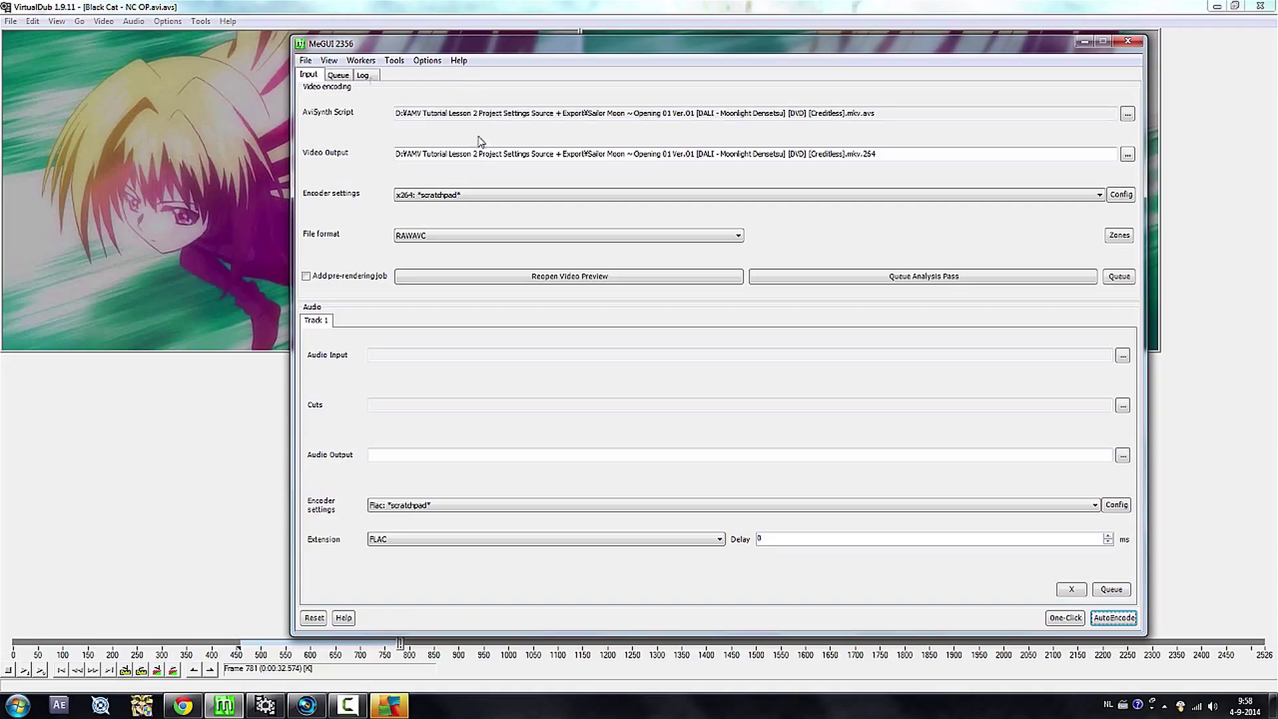
{"action": "left_click", "coordinate": [338, 75]}
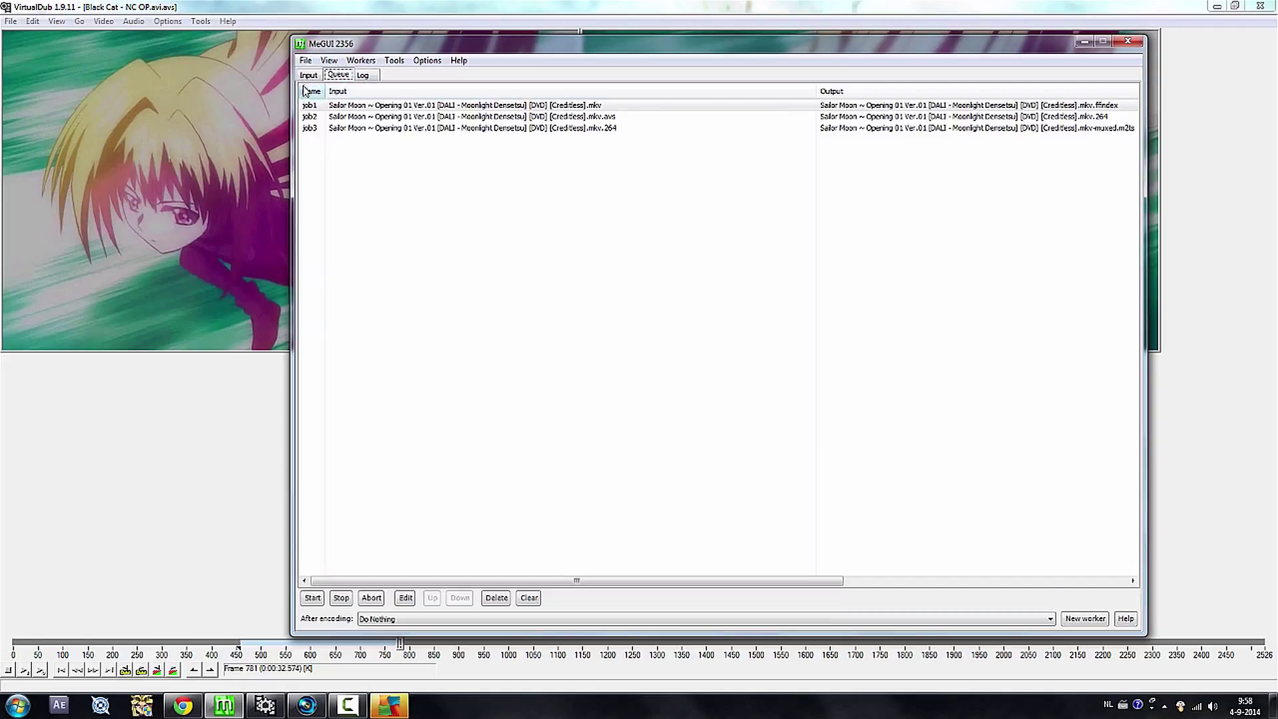
{"action": "left_click", "coordinate": [308, 75]}
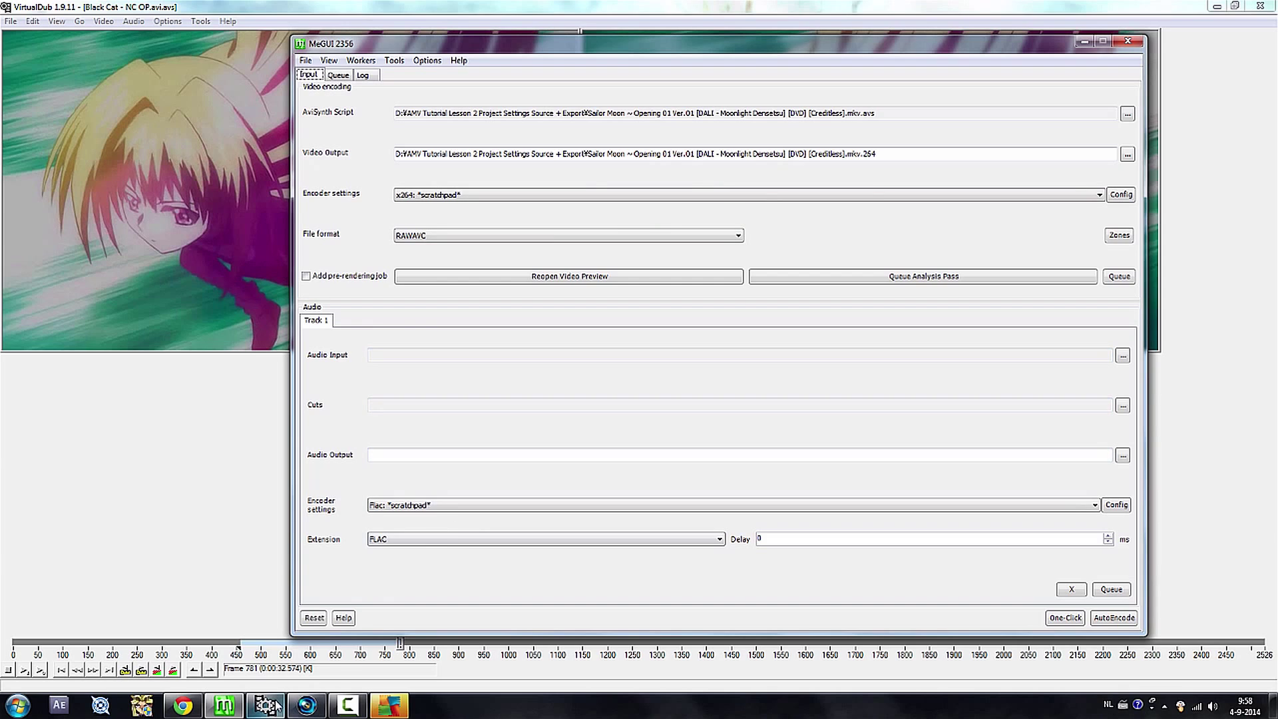
- Check the encoding job queue, then switch to VirtualDub and open the Sailor Moon Opening 01 .mkv.avs script
{"action": "left_click", "coordinate": [338, 75]}
{"action": "left_click", "coordinate": [491, 118]}
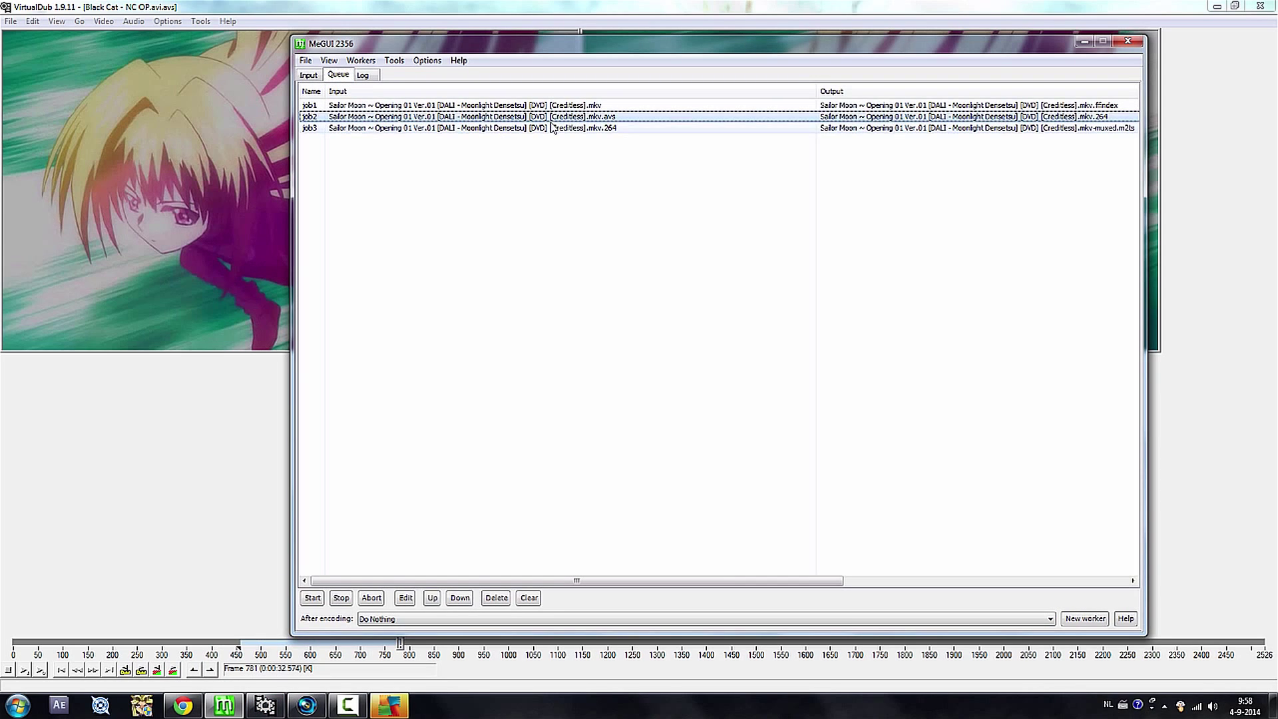
{"action": "left_click", "coordinate": [286, 333]}
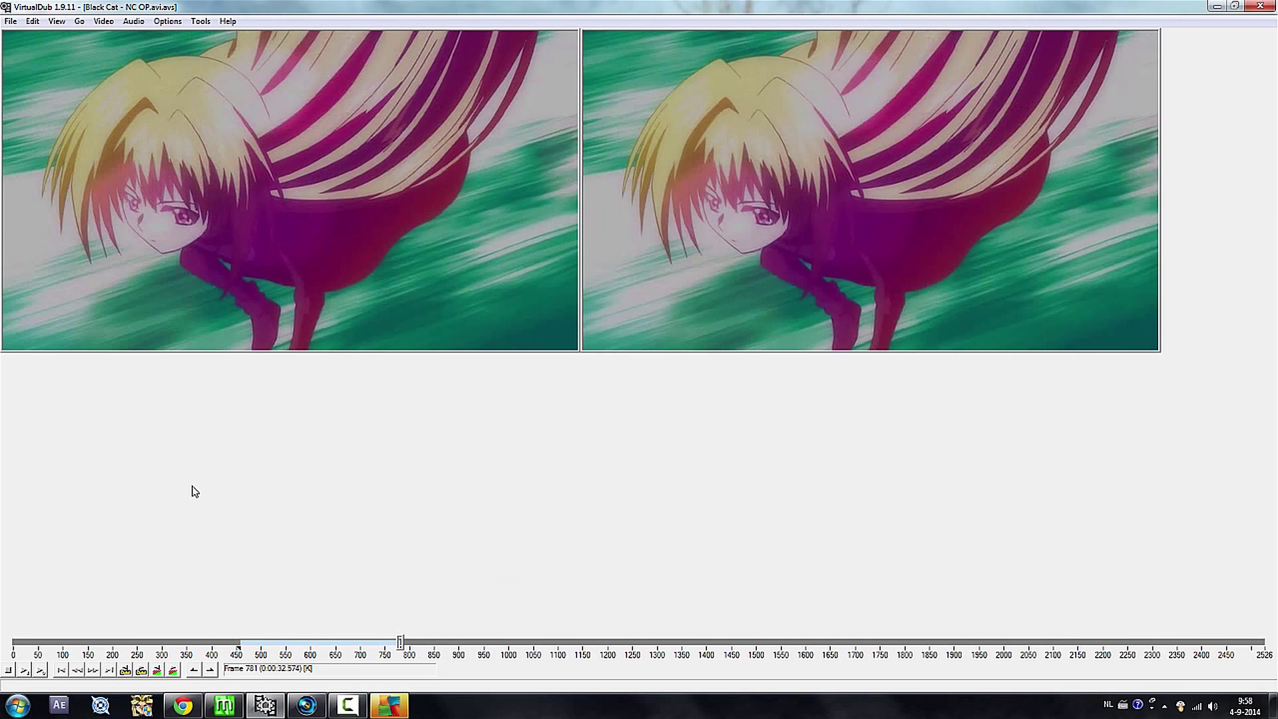
{"action": "left_click", "coordinate": [10, 20]}
{"action": "left_click", "coordinate": [39, 39]}
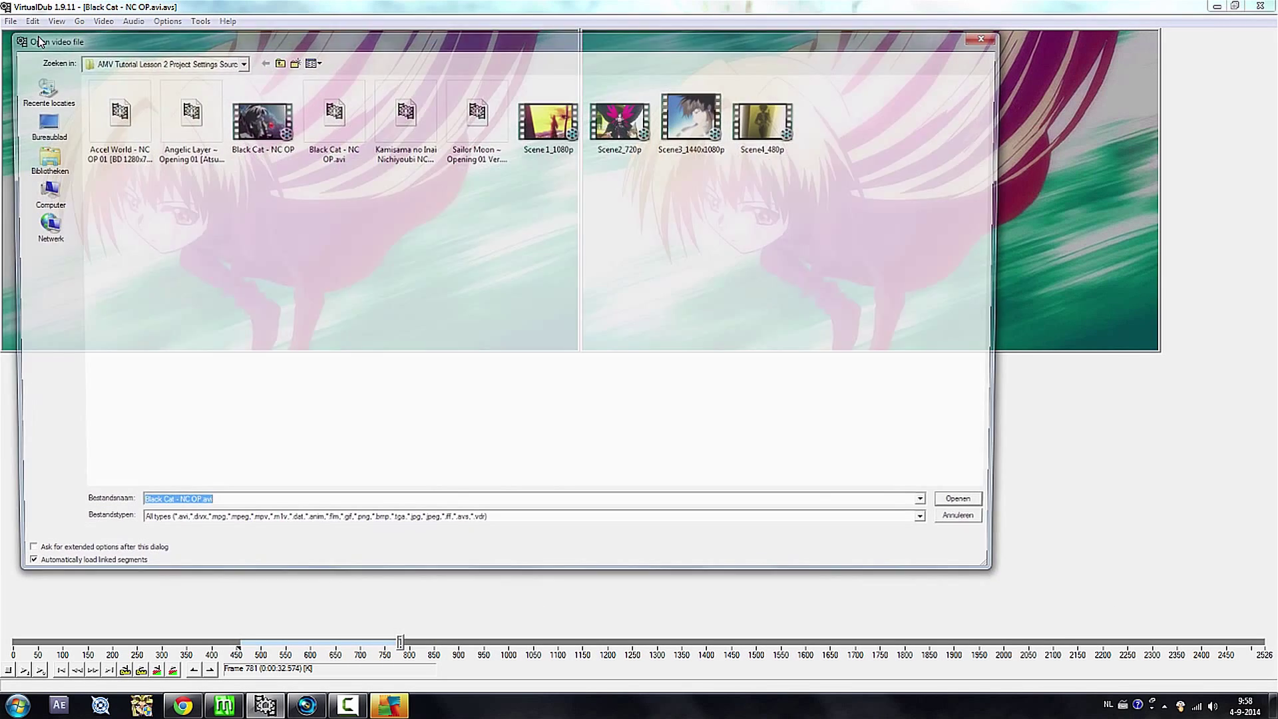
{"action": "left_click", "coordinate": [497, 142]}
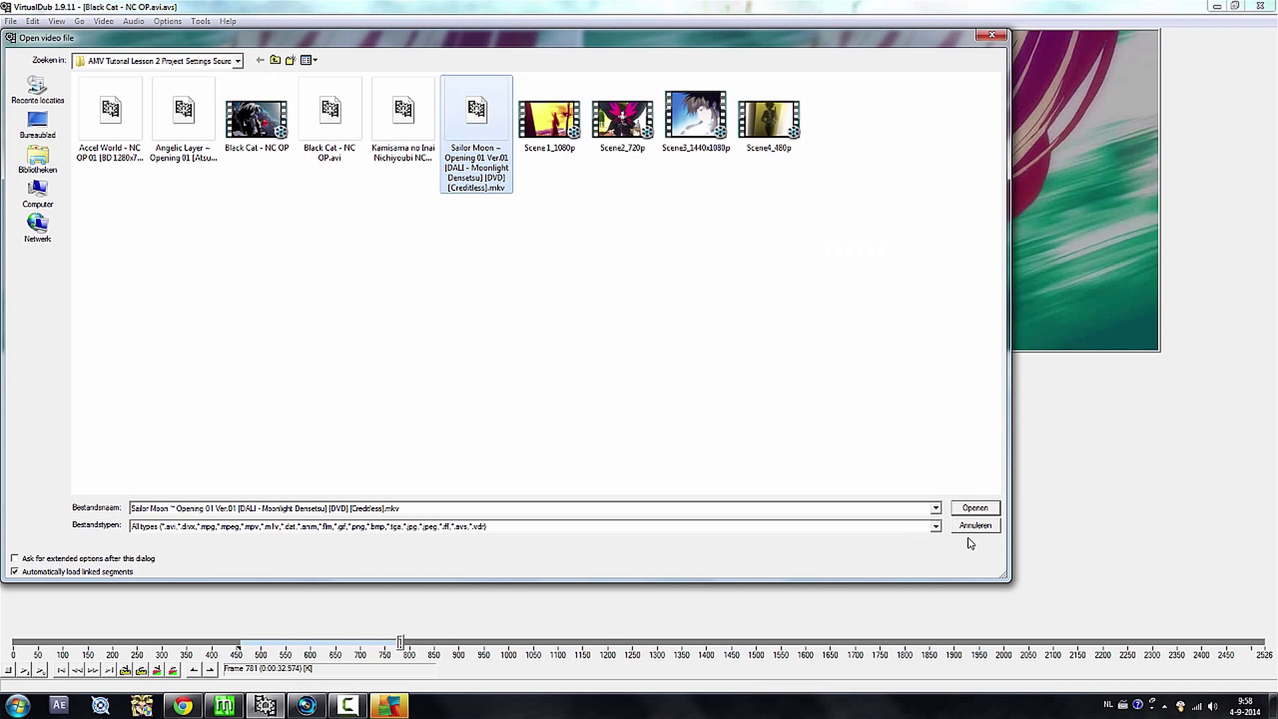
{"action": "left_click", "coordinate": [986, 511]}
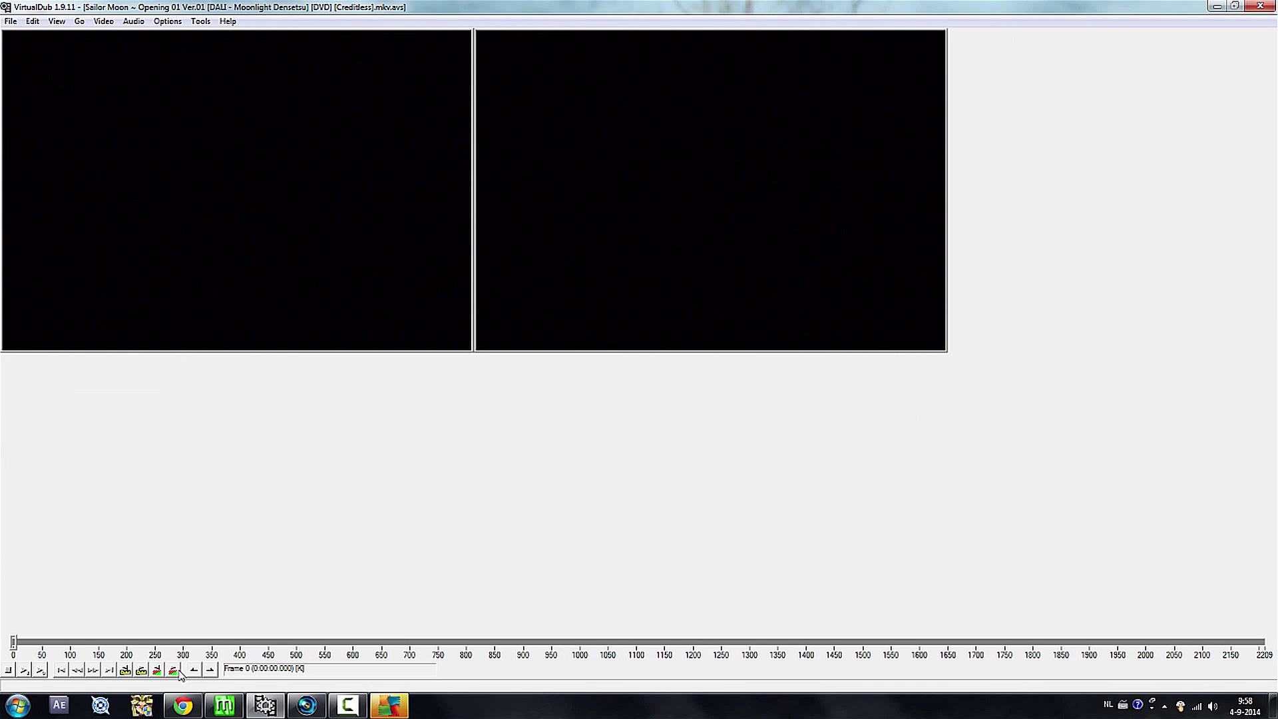
- Mark frames 837 to 1163 of the Sailor Moon opening as the selected range
{"action": "left_click_drag", "start_coordinate": [14, 643], "coordinate": [485, 672]}
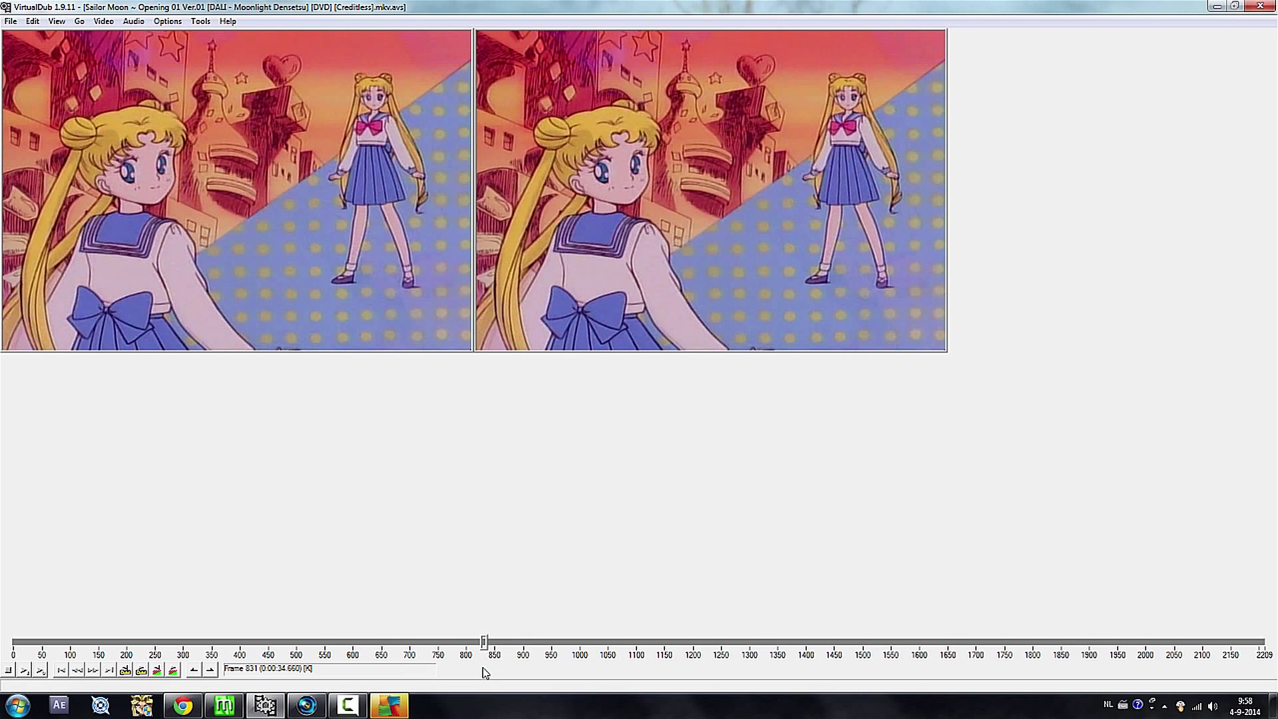
{"action": "left_click", "coordinate": [574, 649]}
{"action": "key", "text": "Home"}
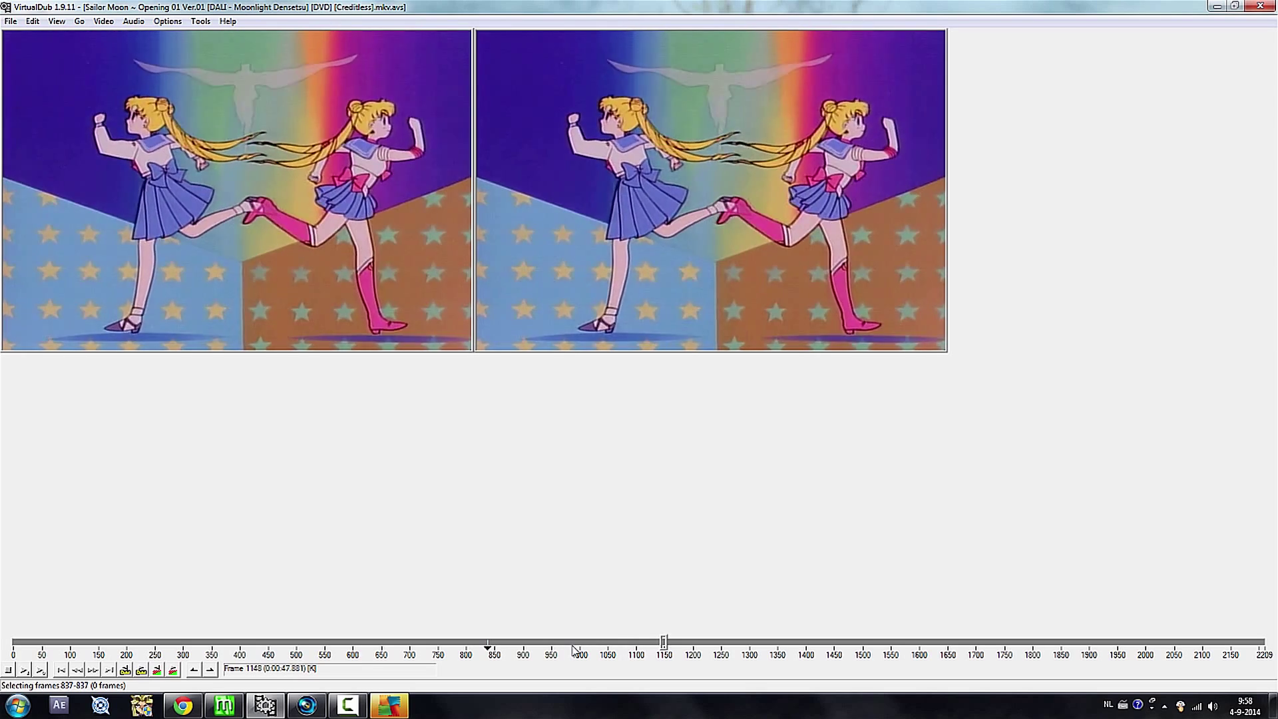
{"action": "key", "text": "End"}
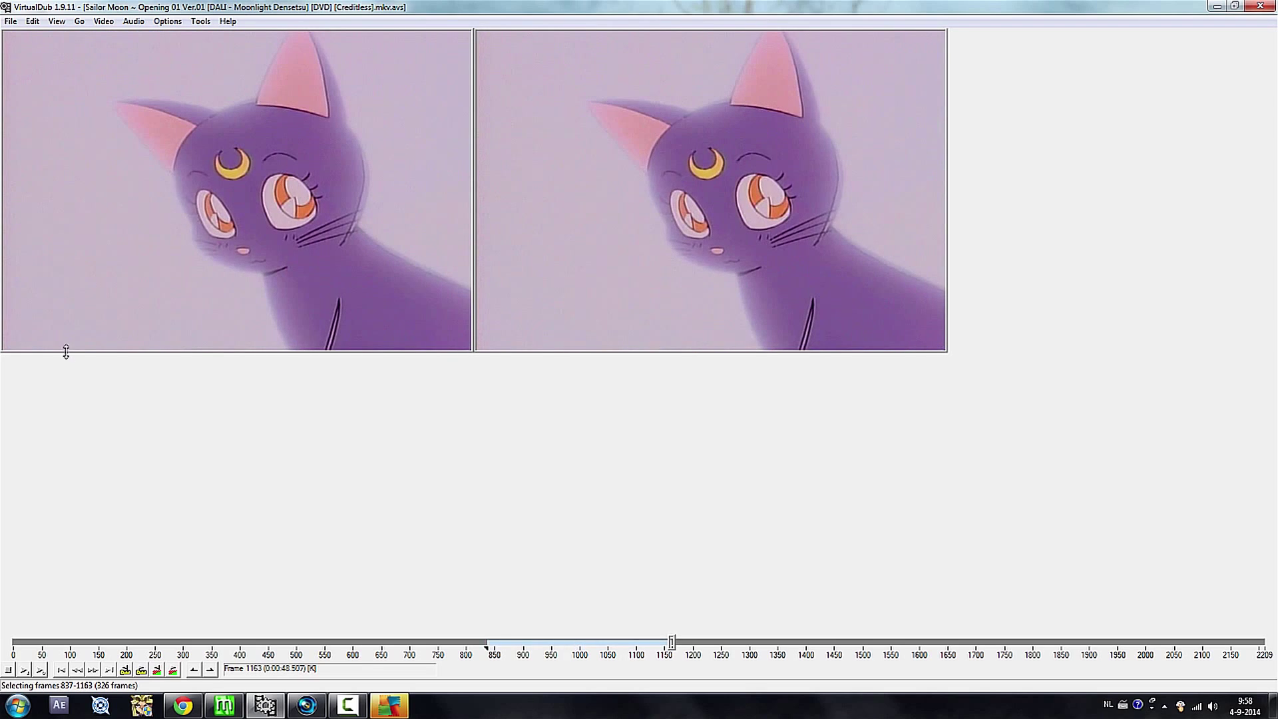
- Save the selected range as an AVI file named Scene5_480p_TVstandard
{"action": "left_click", "coordinate": [15, 21]}
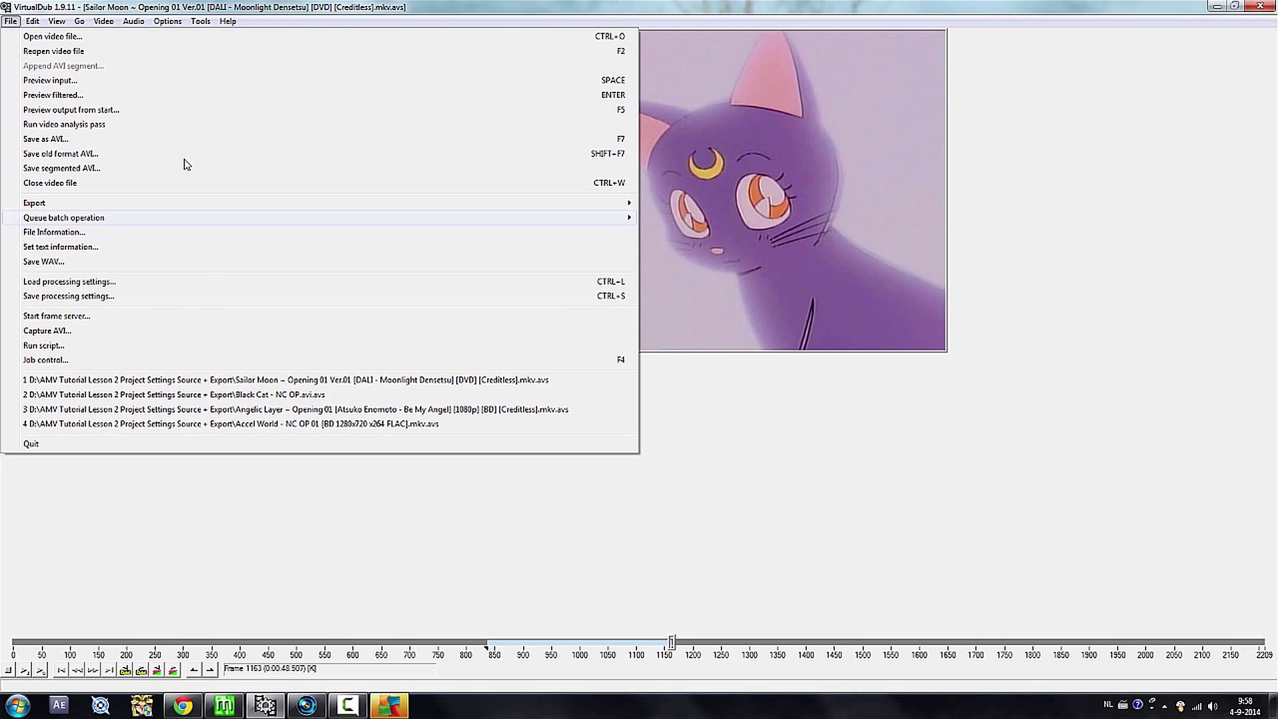
{"action": "left_click", "coordinate": [174, 140]}
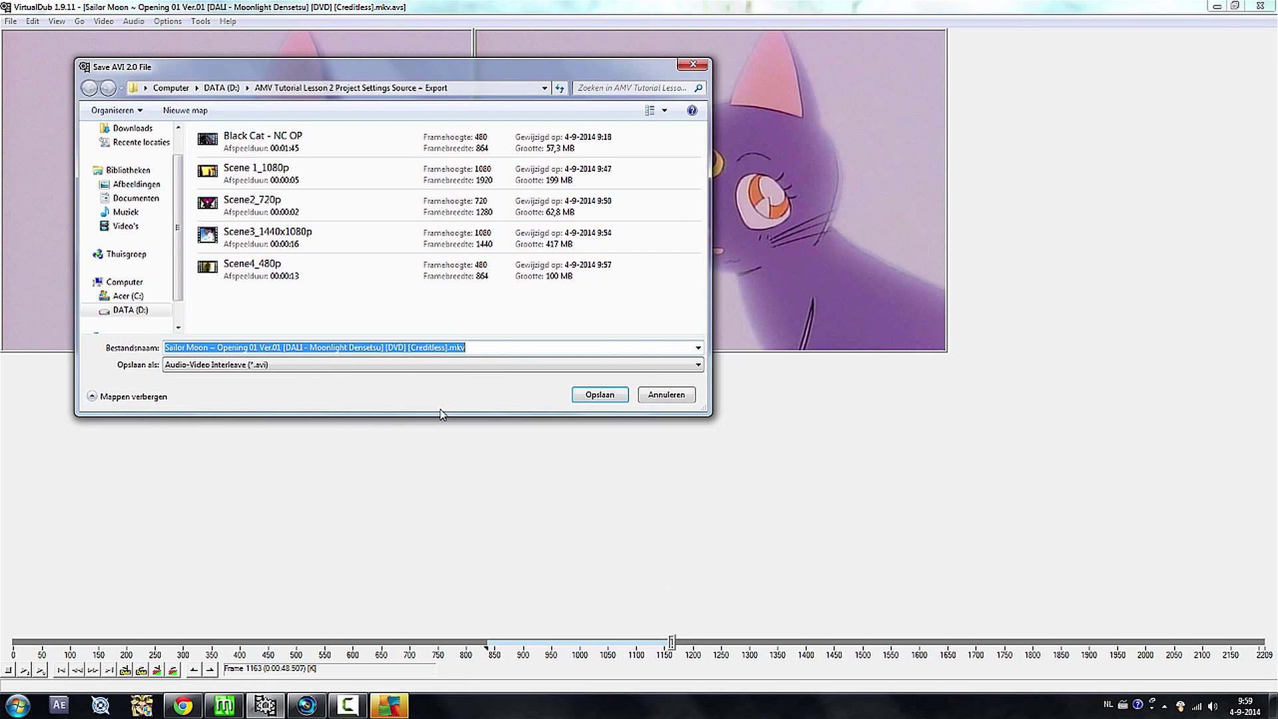
{"action": "key", "text": "BackSpace"}
{"action": "type", "text": "Scene"}
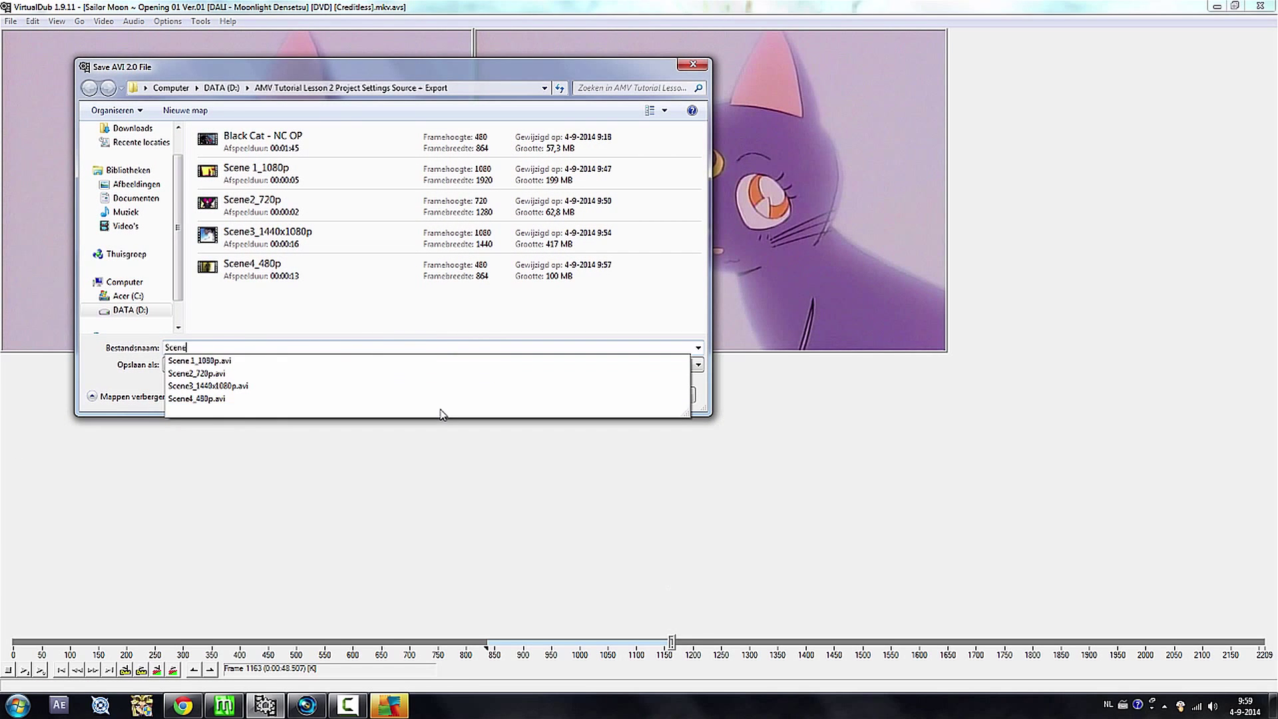
{"action": "type", "text": "5_480p_TVstandard"}
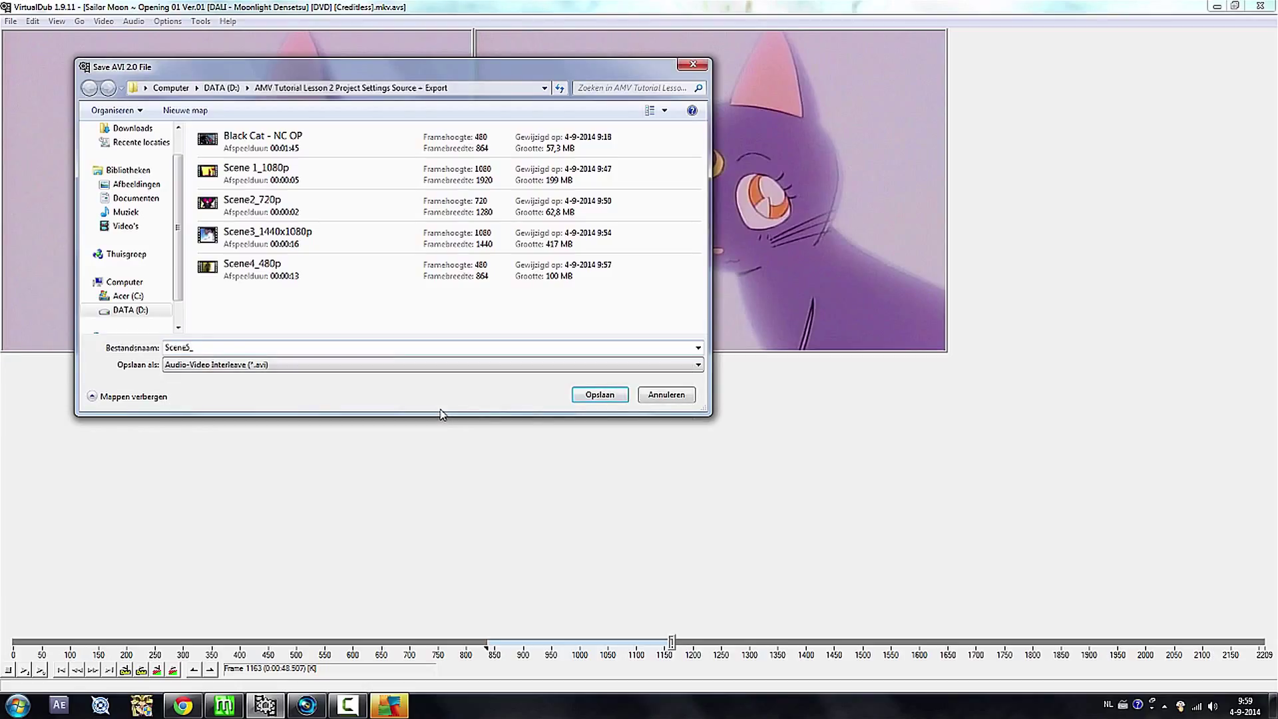
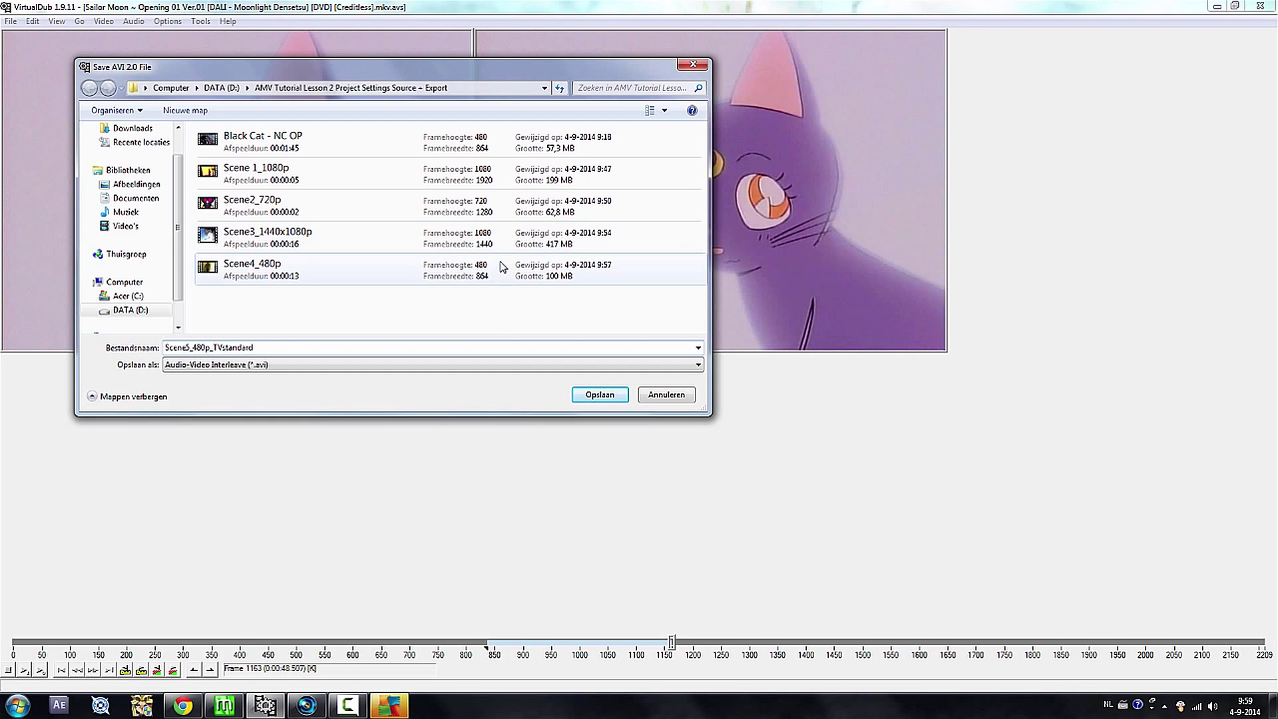
{"action": "left_click", "coordinate": [600, 394]}
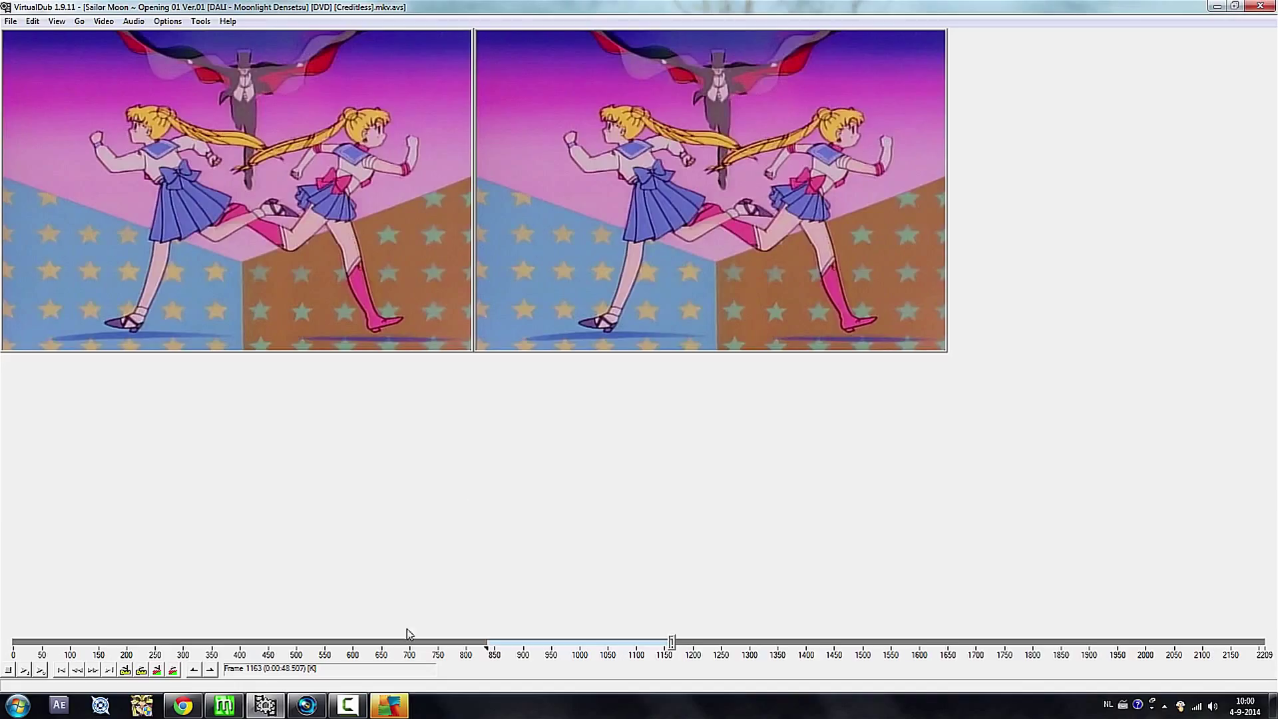
- Switch to Vegas Pro and import Black Cat - NC OP and all five Scene clips from the AMV Tutorial Lesson 2 folder on DATA (D:)
{"action": "left_click", "coordinate": [306, 708]}
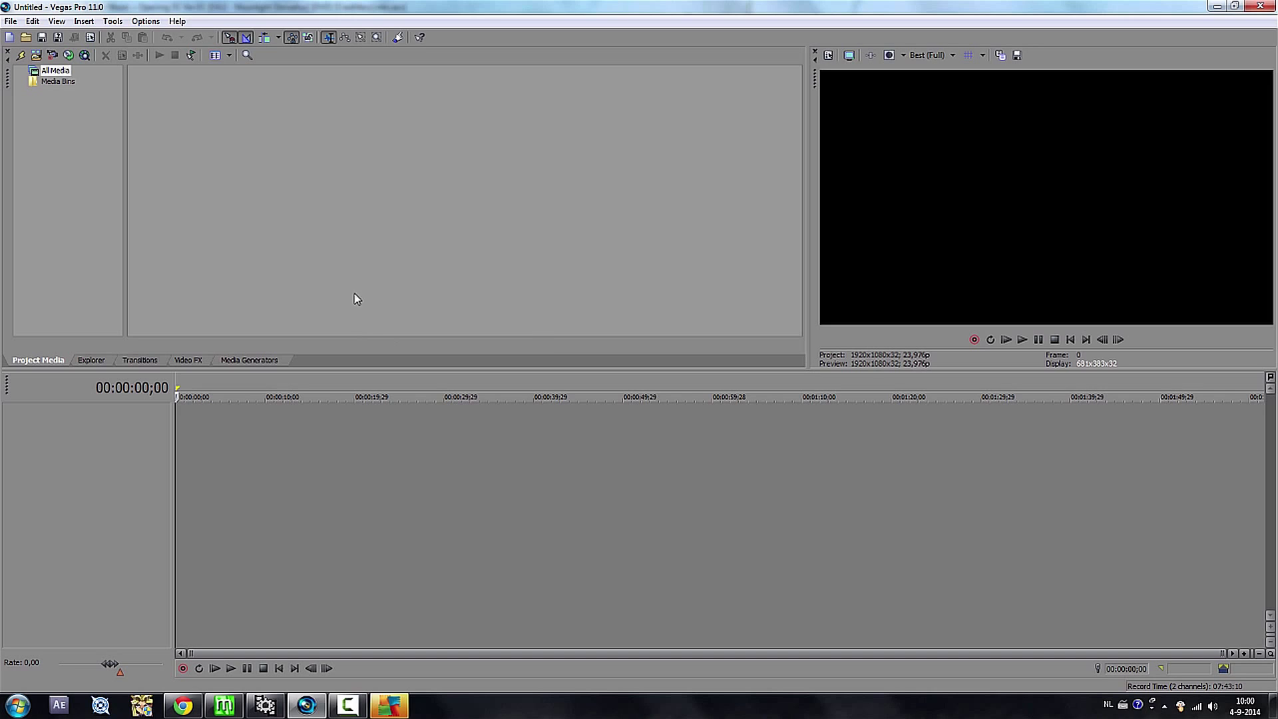
{"action": "left_click", "coordinate": [37, 55]}
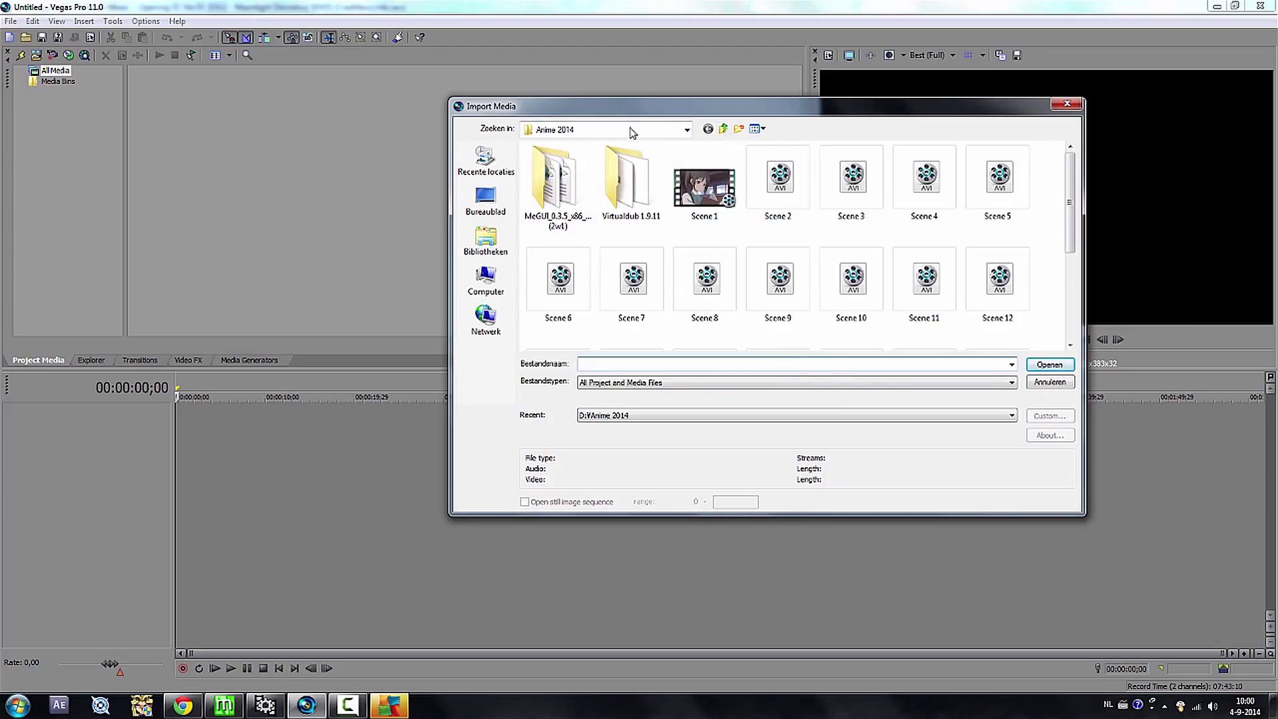
{"action": "left_click", "coordinate": [686, 129]}
{"action": "left_click", "coordinate": [576, 237]}
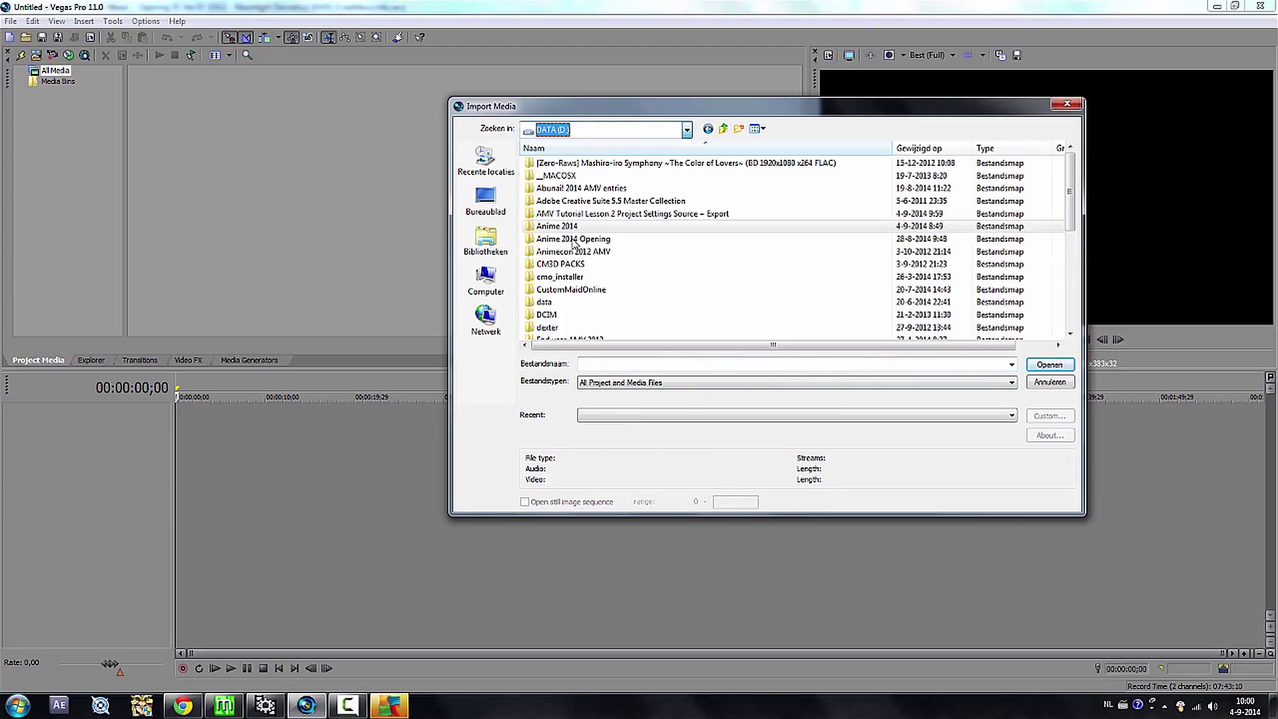
{"action": "double_click", "coordinate": [716, 222]}
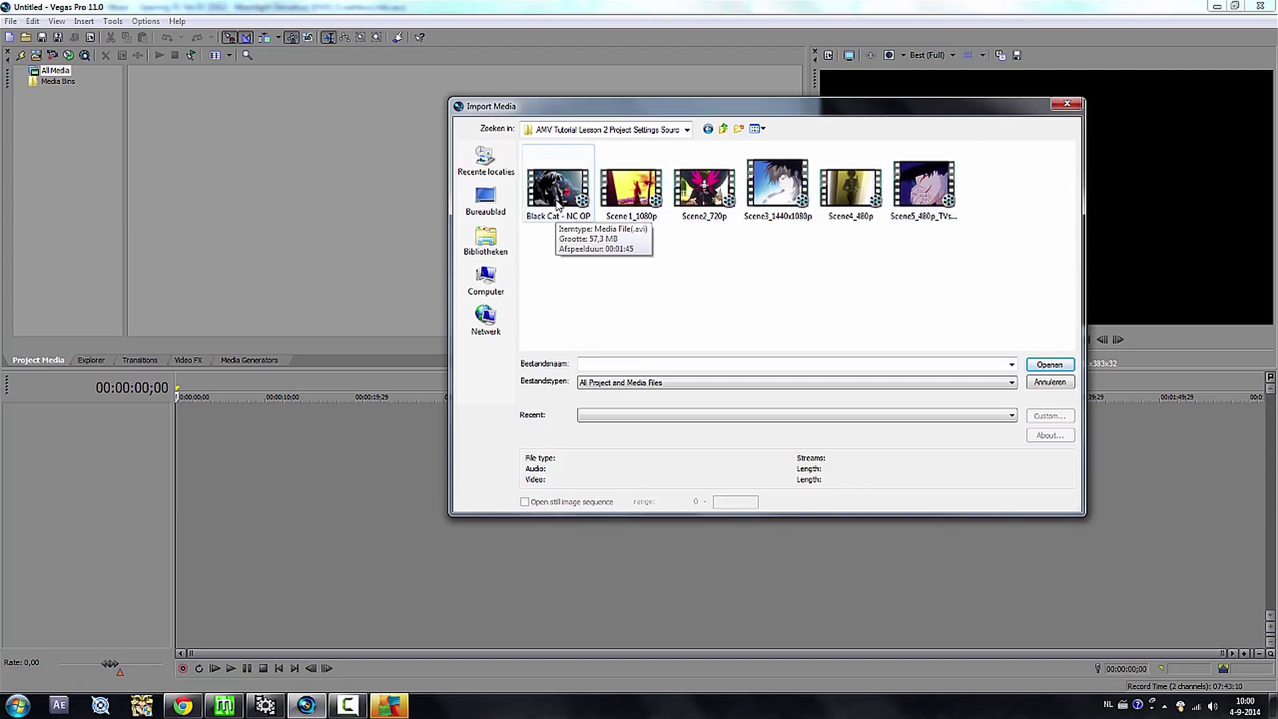
{"action": "left_click", "coordinate": [631, 188], "text": "shift"}
{"action": "left_click", "coordinate": [704, 188], "text": "shift"}
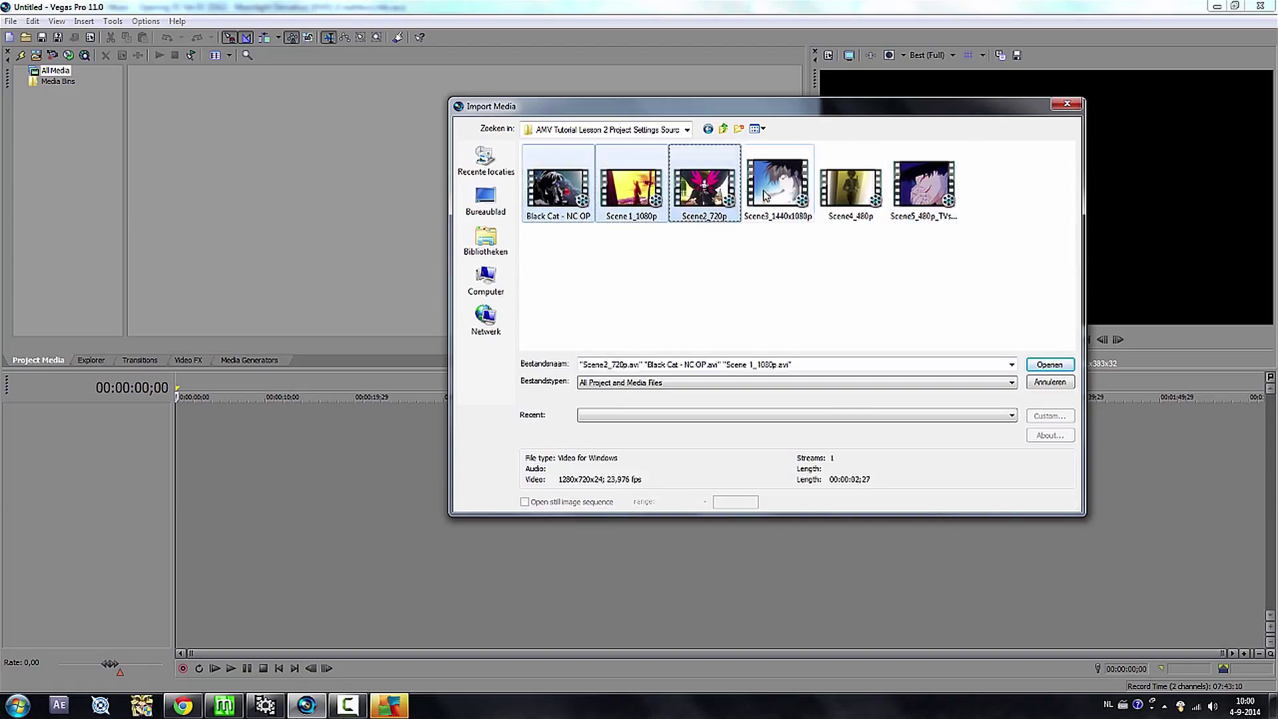
{"action": "left_click", "coordinate": [796, 195], "text": "shift"}
{"action": "left_click", "coordinate": [869, 195], "text": "shift"}
{"action": "left_click", "coordinate": [935, 195], "text": "shift"}
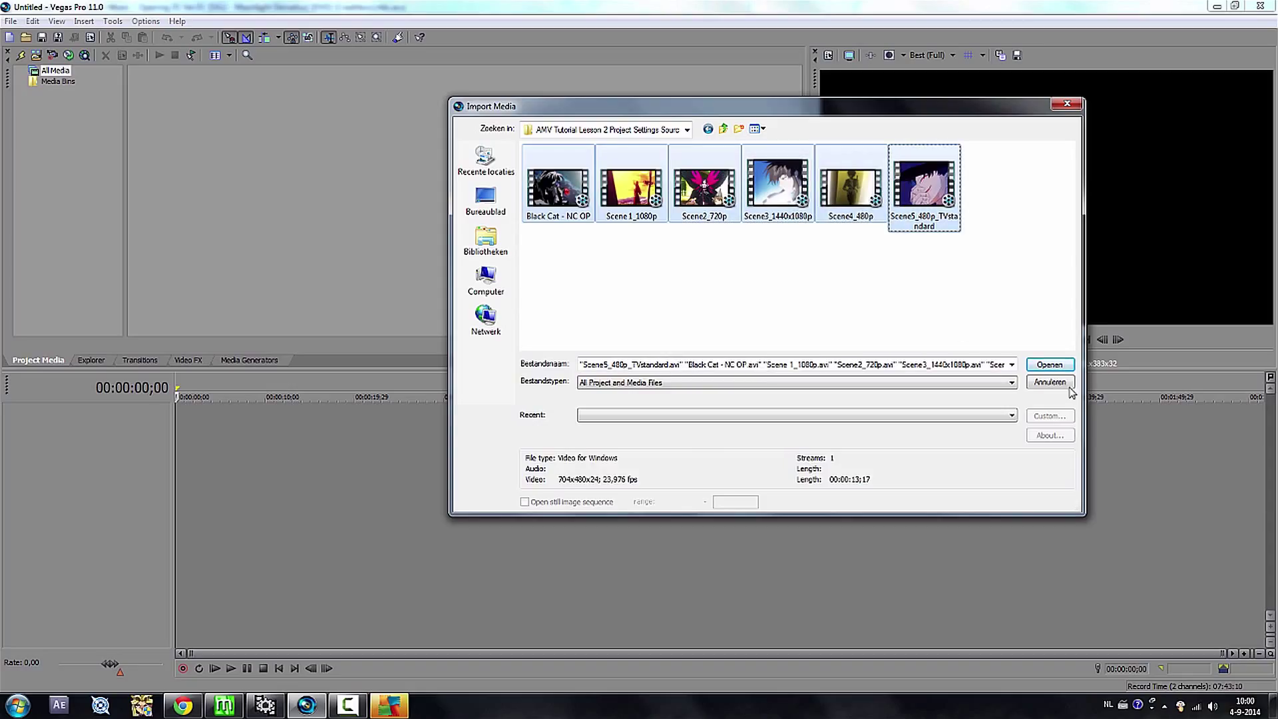
{"action": "left_click", "coordinate": [1059, 367]}
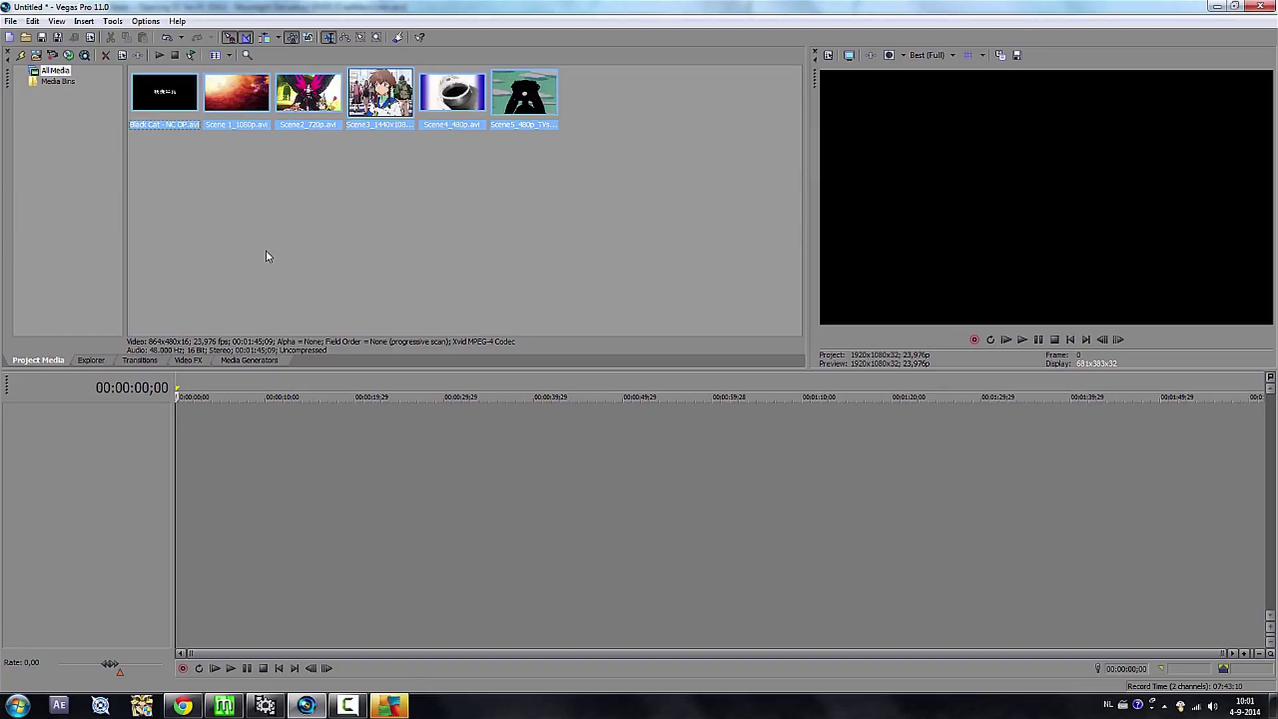
- Remove Black Cat - NC OP.avi from the project media and place Scene 1_1080p.avi at the start of the timeline
{"action": "left_click", "coordinate": [151, 92]}
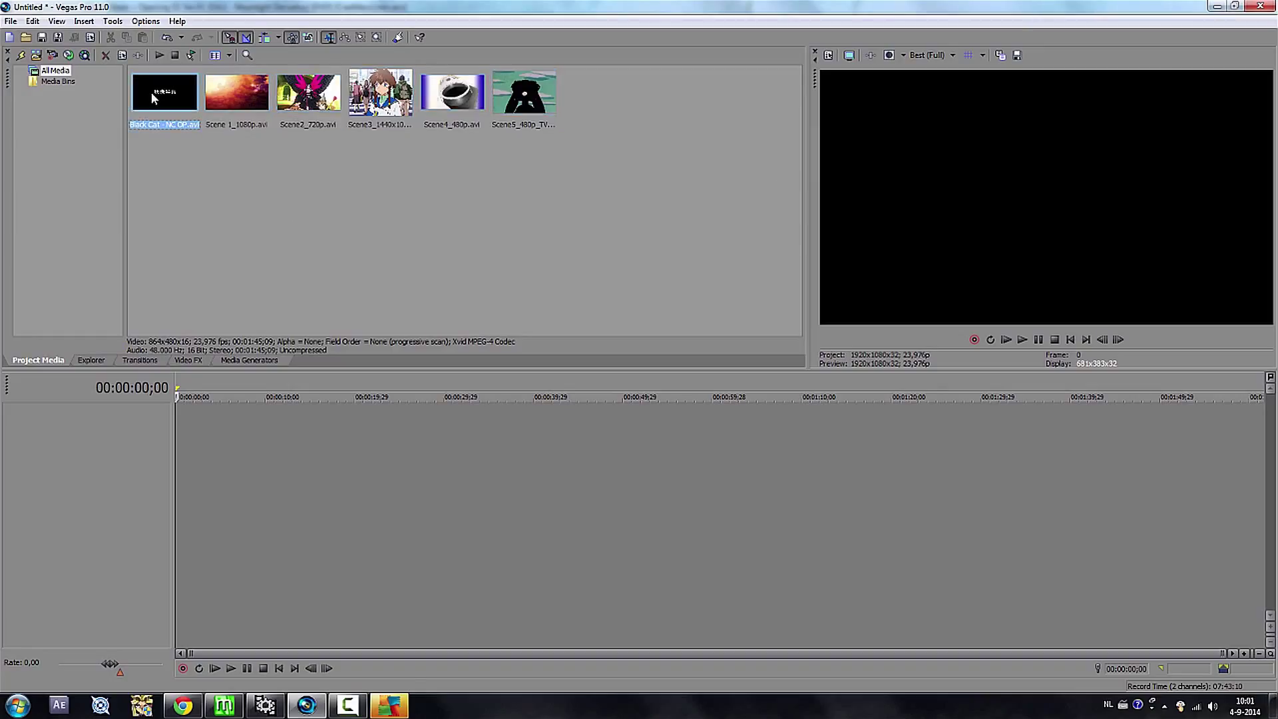
{"action": "key", "text": "Delete"}
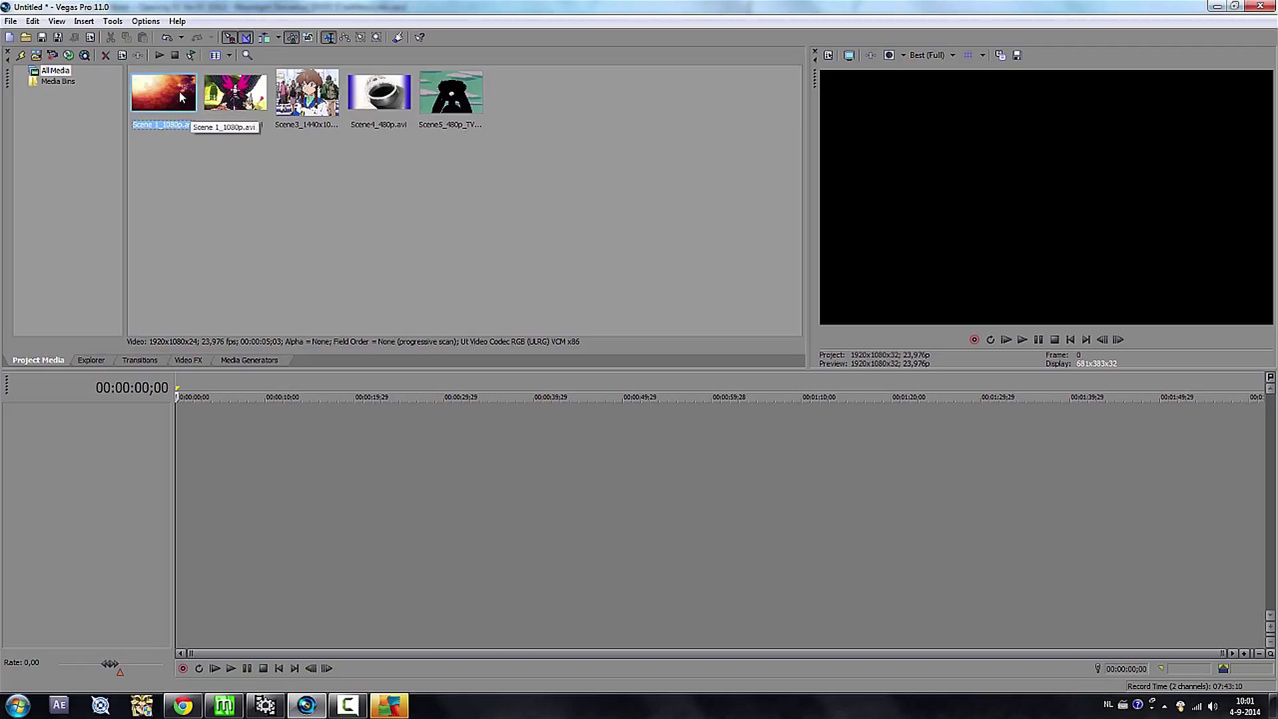
{"action": "left_click_drag", "start_coordinate": [169, 104], "coordinate": [285, 333]}
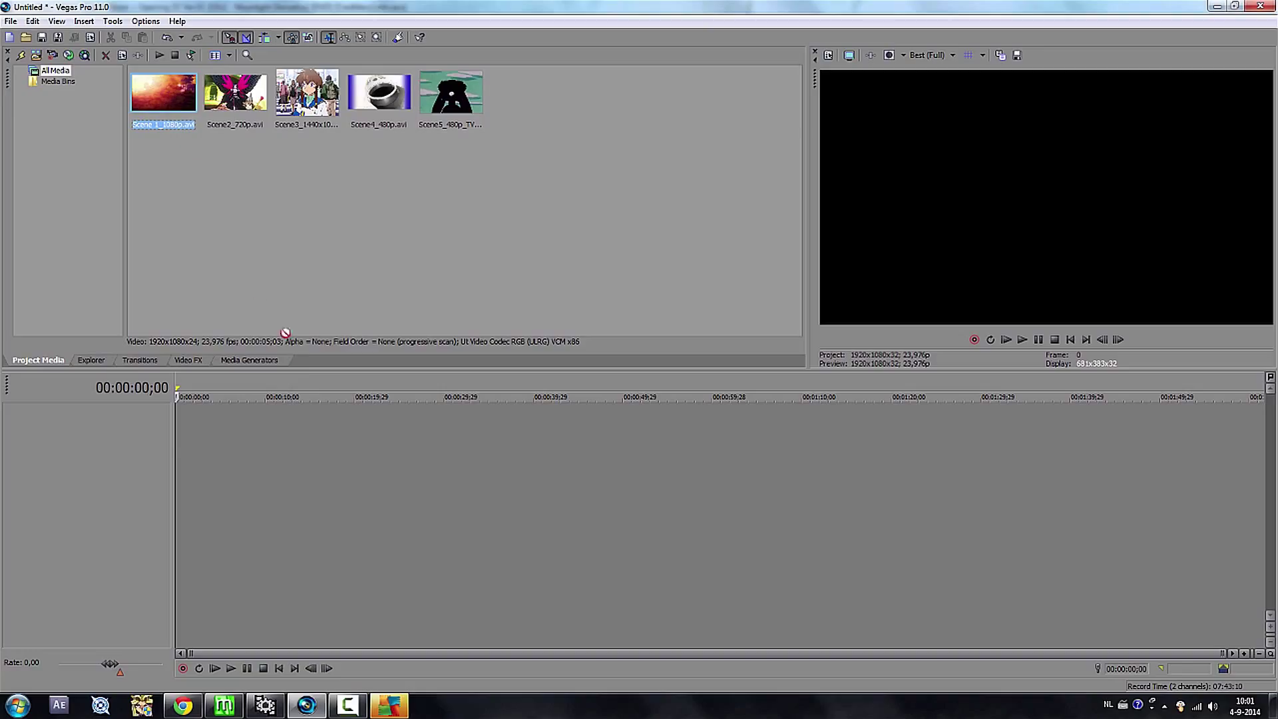
{"action": "left_click_drag", "start_coordinate": [288, 431], "coordinate": [179, 456]}
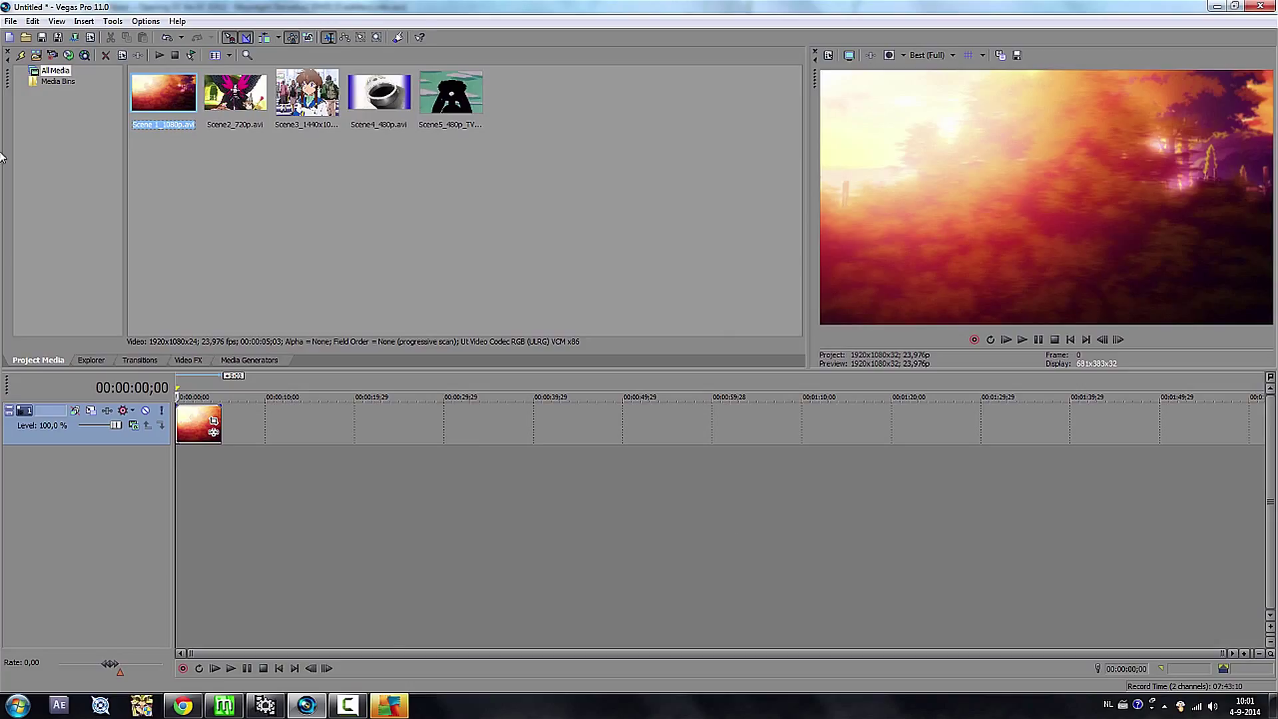
- Save the project as AMV_Project01 in Vegas Pro Project File format in the AMV Tutorial Lesson 2 folder on DATA (D:)
{"action": "left_click", "coordinate": [11, 21]}
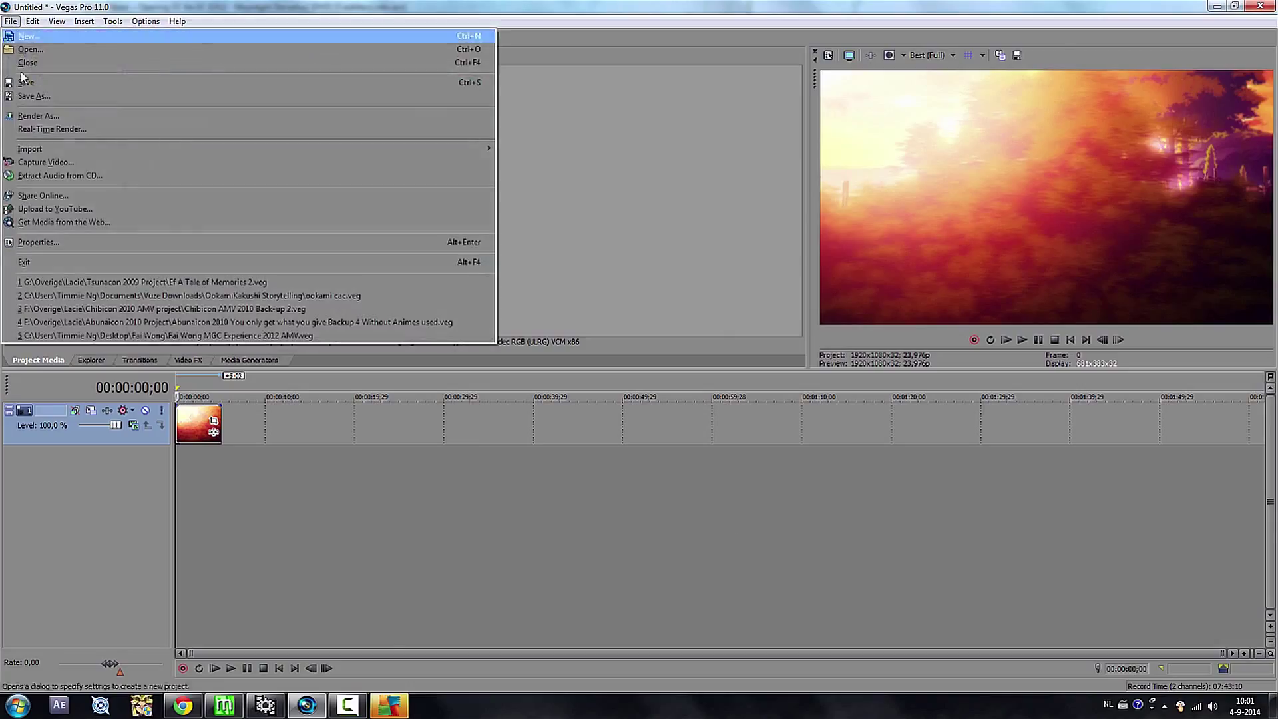
{"action": "left_click", "coordinate": [118, 91]}
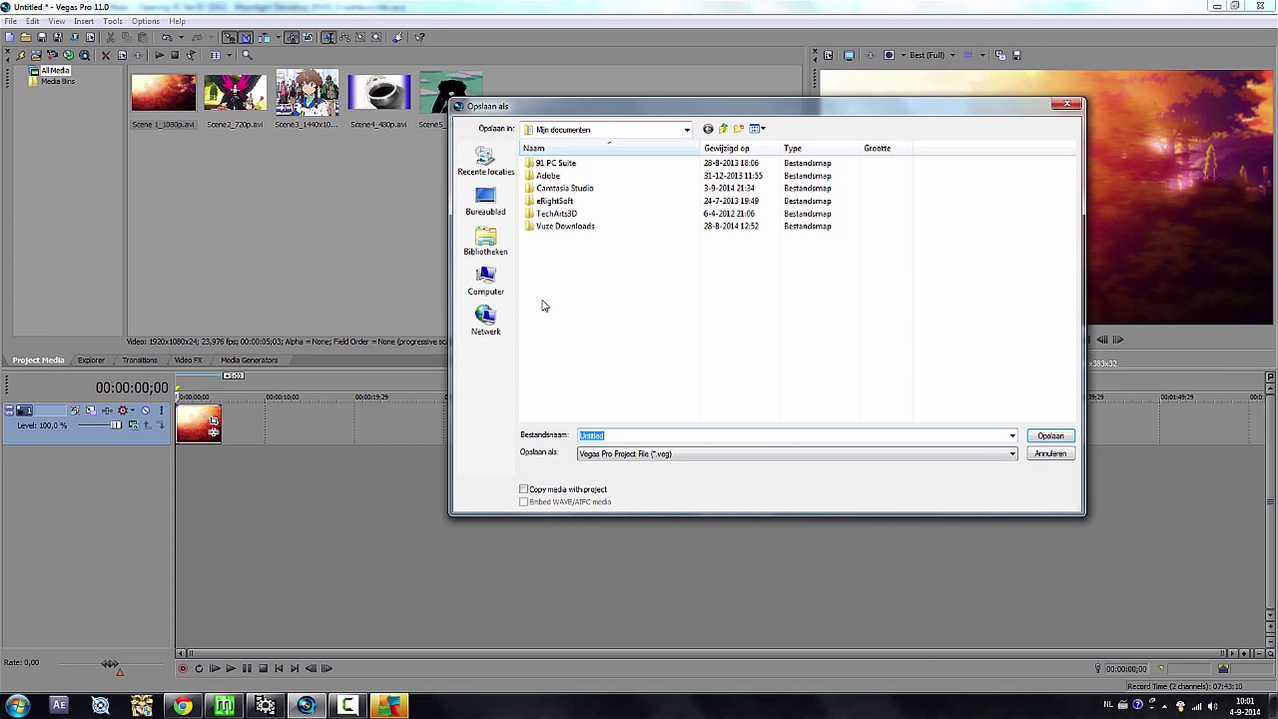
{"action": "left_click", "coordinate": [491, 283]}
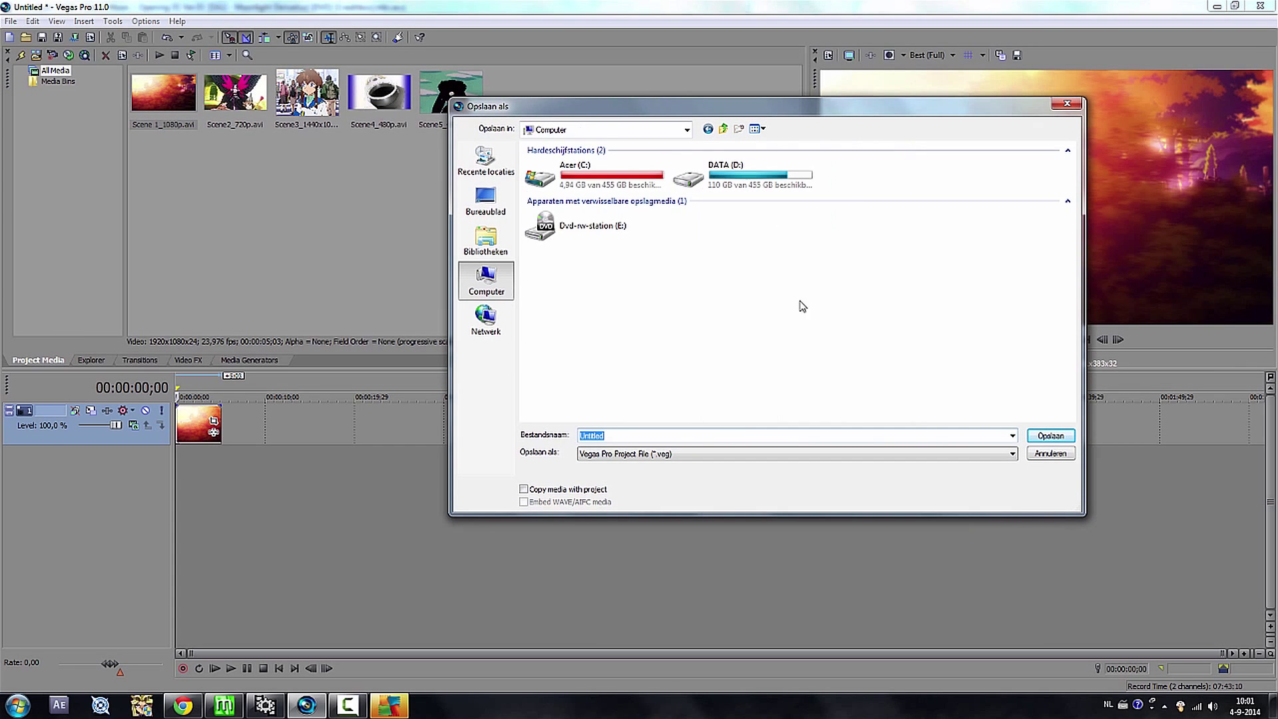
{"action": "double_click", "coordinate": [769, 172]}
{"action": "double_click", "coordinate": [718, 222]}
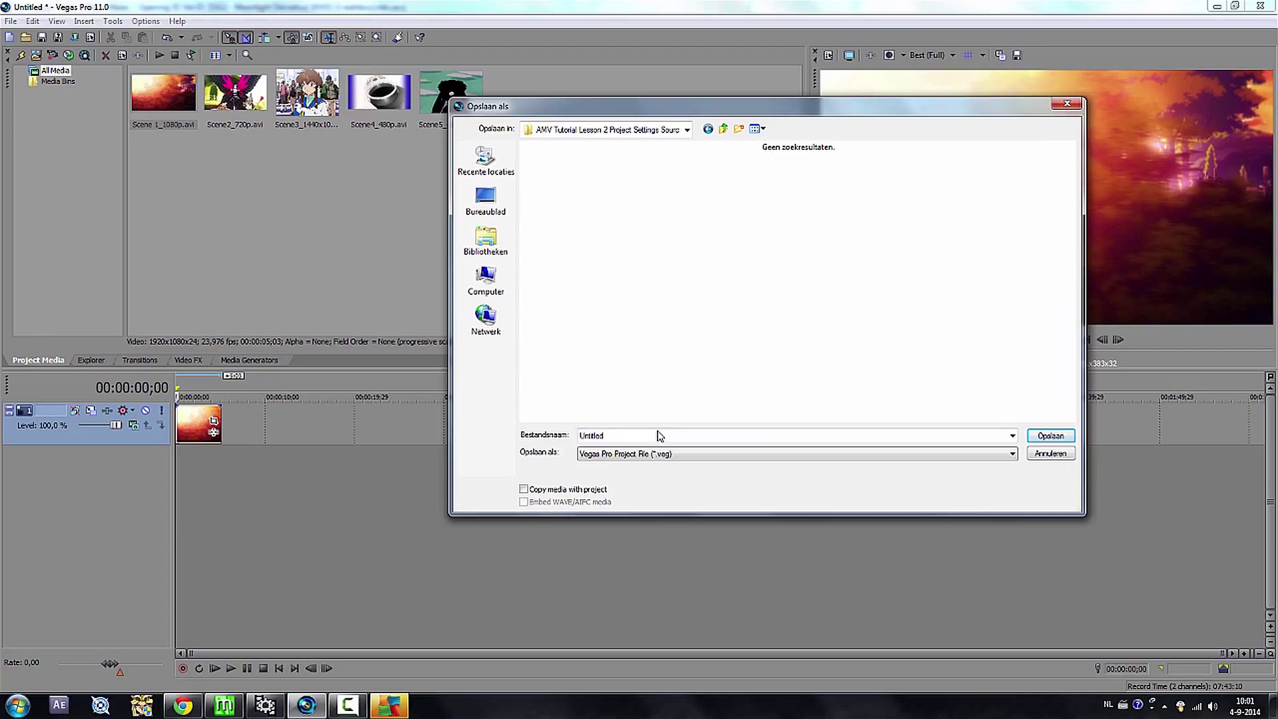
{"action": "left_click", "coordinate": [738, 456]}
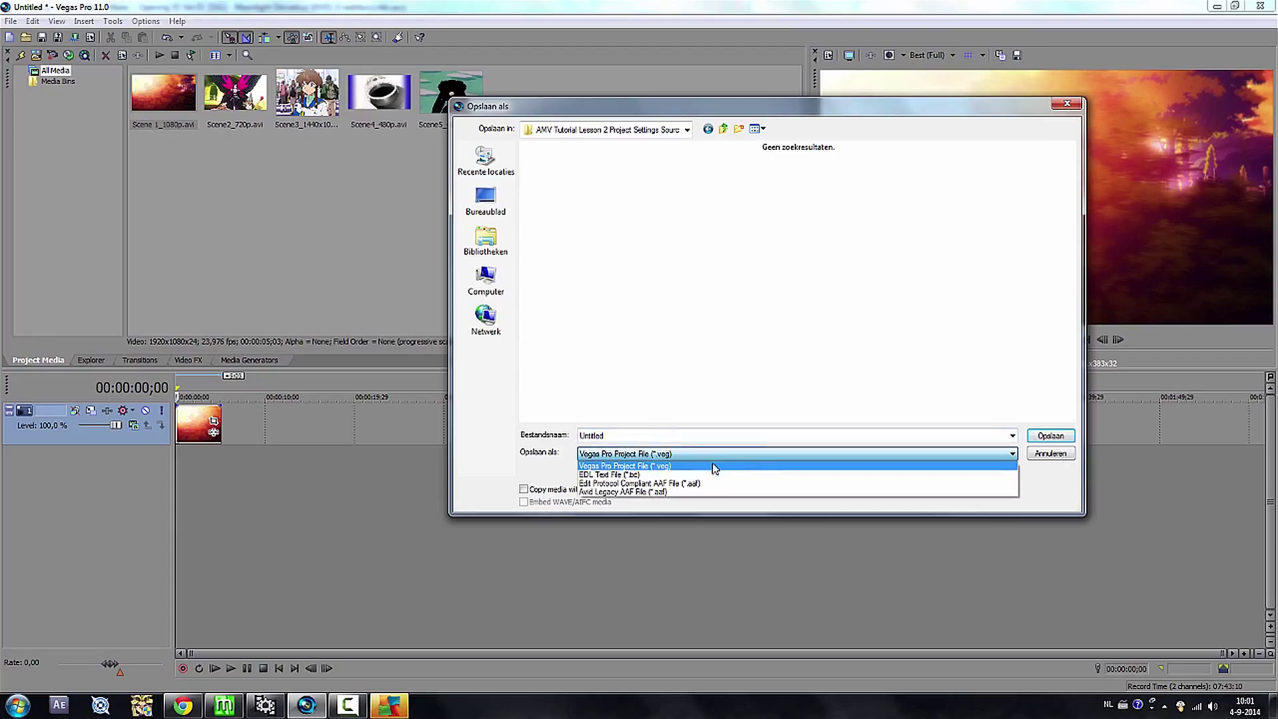
{"action": "left_click", "coordinate": [715, 466]}
{"action": "double_click", "coordinate": [671, 436]}
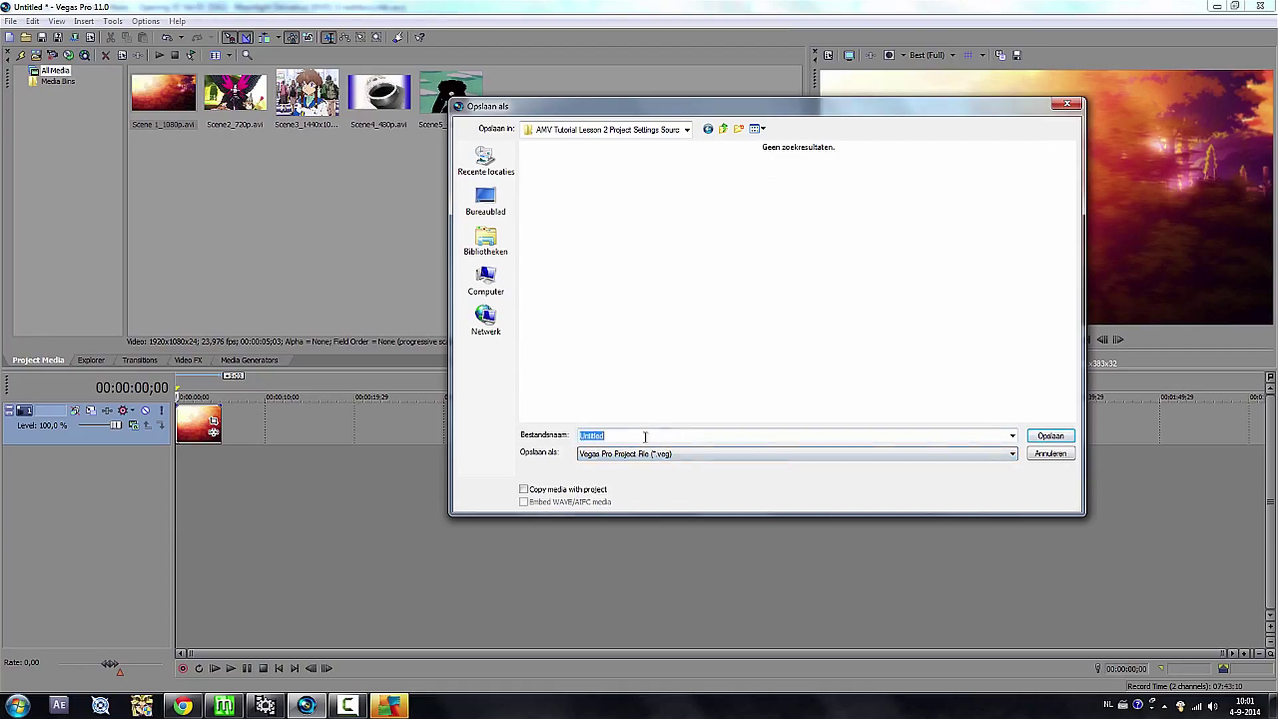
{"action": "key", "text": "BackSpace"}
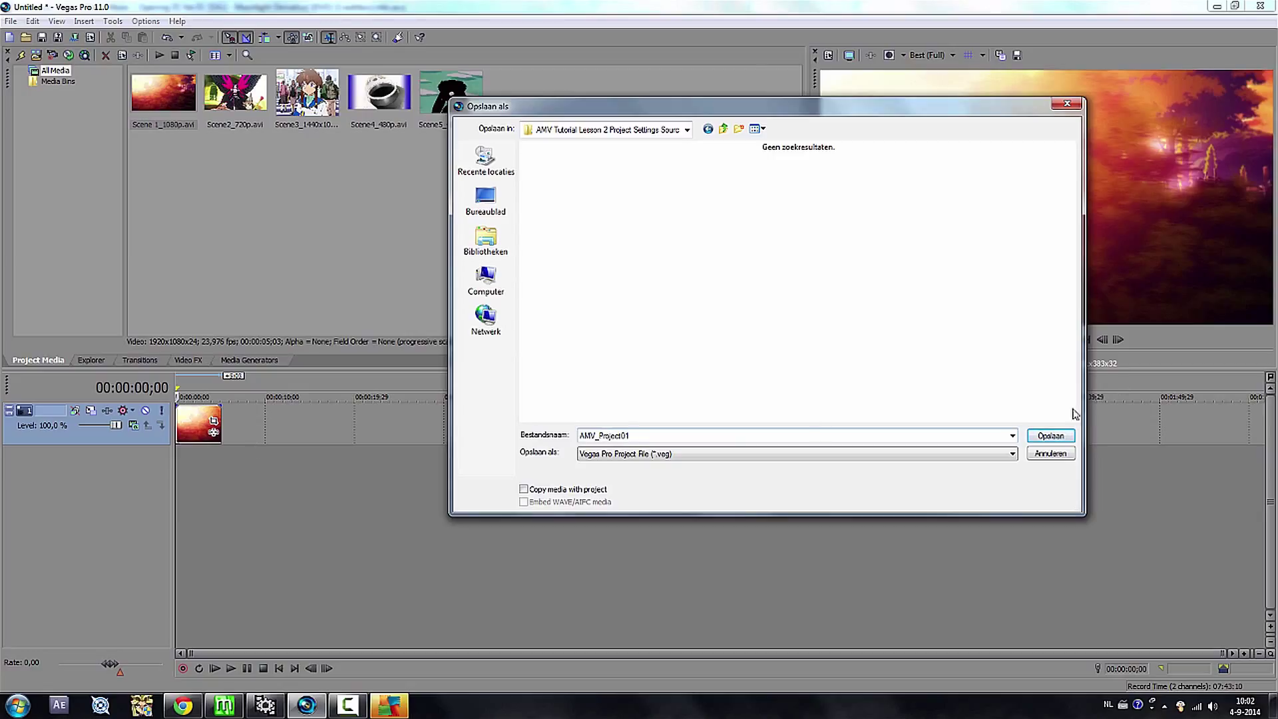
{"action": "left_click", "coordinate": [1050, 437]}
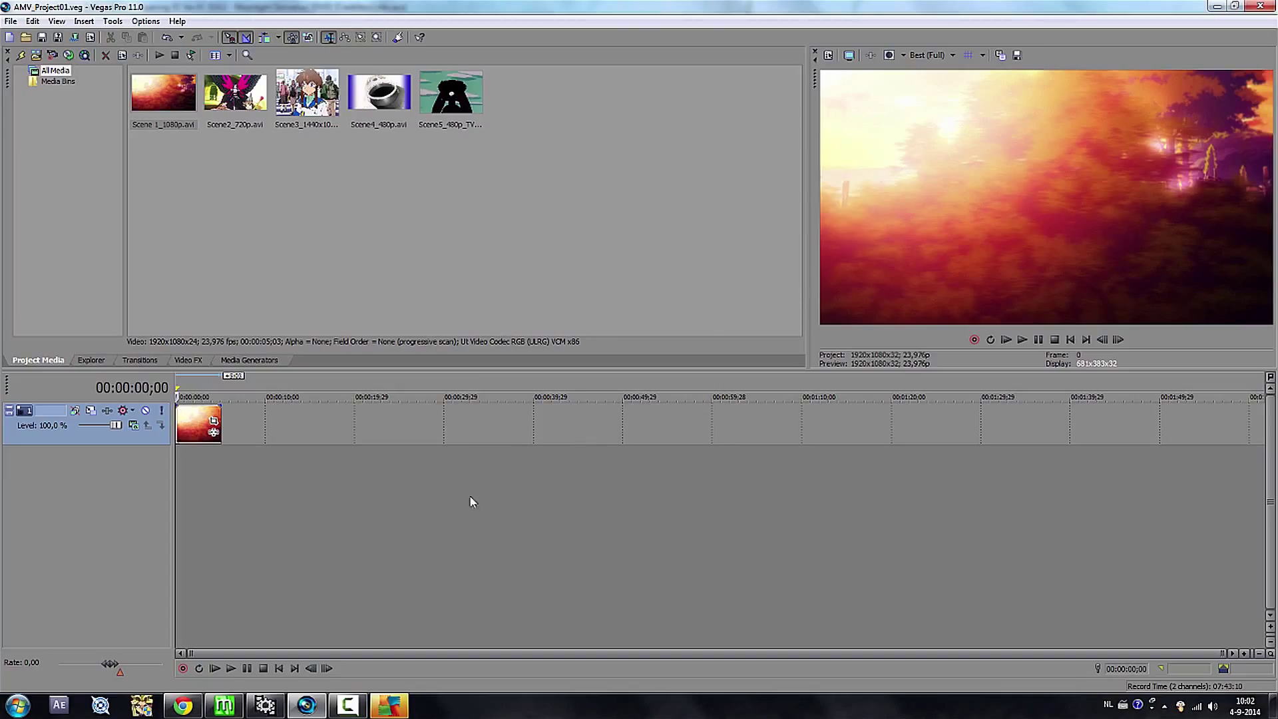
- Open the project properties and review the Video, Audio, Ruler, Summary and Audio CD settings
{"action": "left_click", "coordinate": [828, 55]}
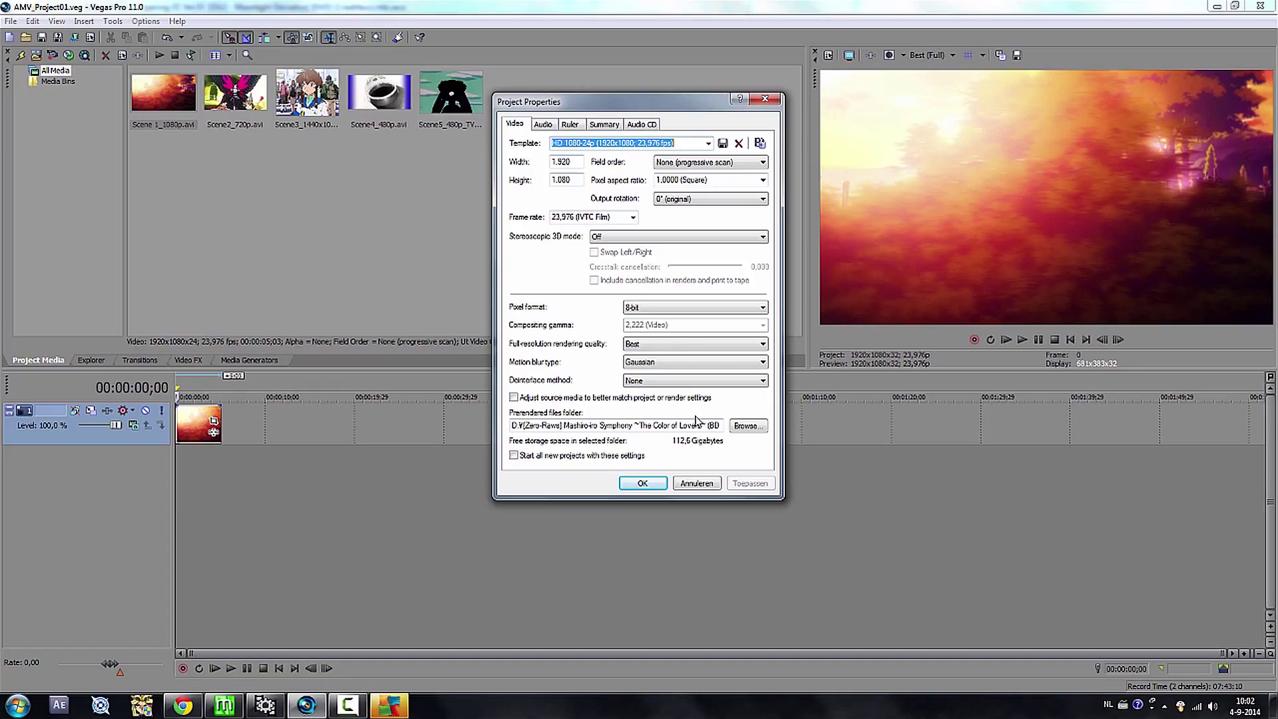
{"action": "left_click", "coordinate": [543, 126]}
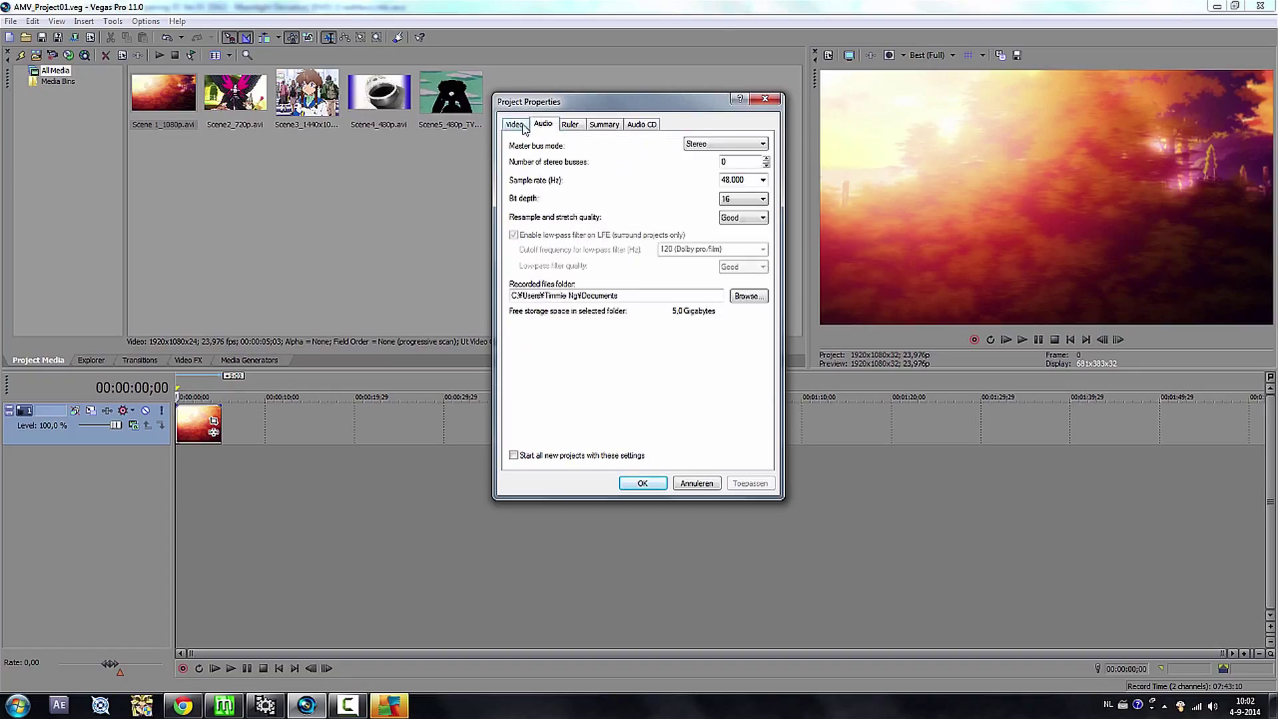
{"action": "left_click", "coordinate": [570, 124]}
{"action": "left_click", "coordinate": [604, 125]}
{"action": "left_click", "coordinate": [642, 125]}
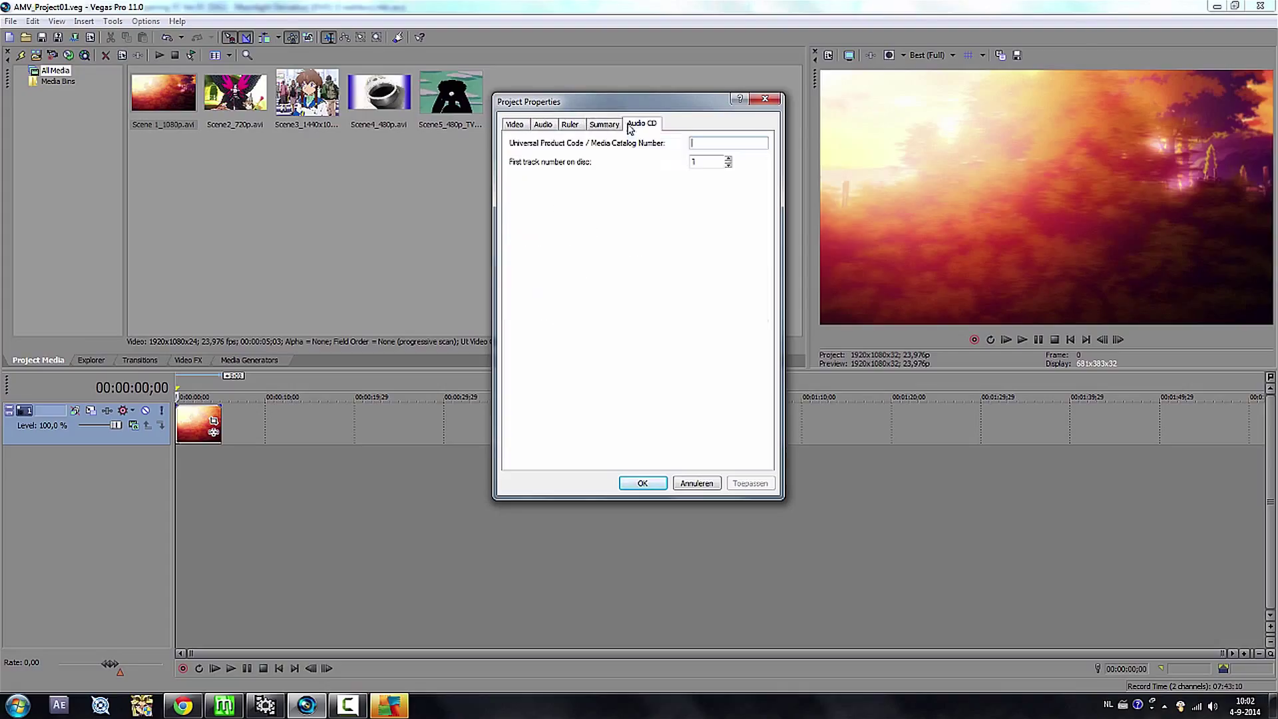
{"action": "left_click", "coordinate": [570, 124]}
{"action": "left_click", "coordinate": [510, 126]}
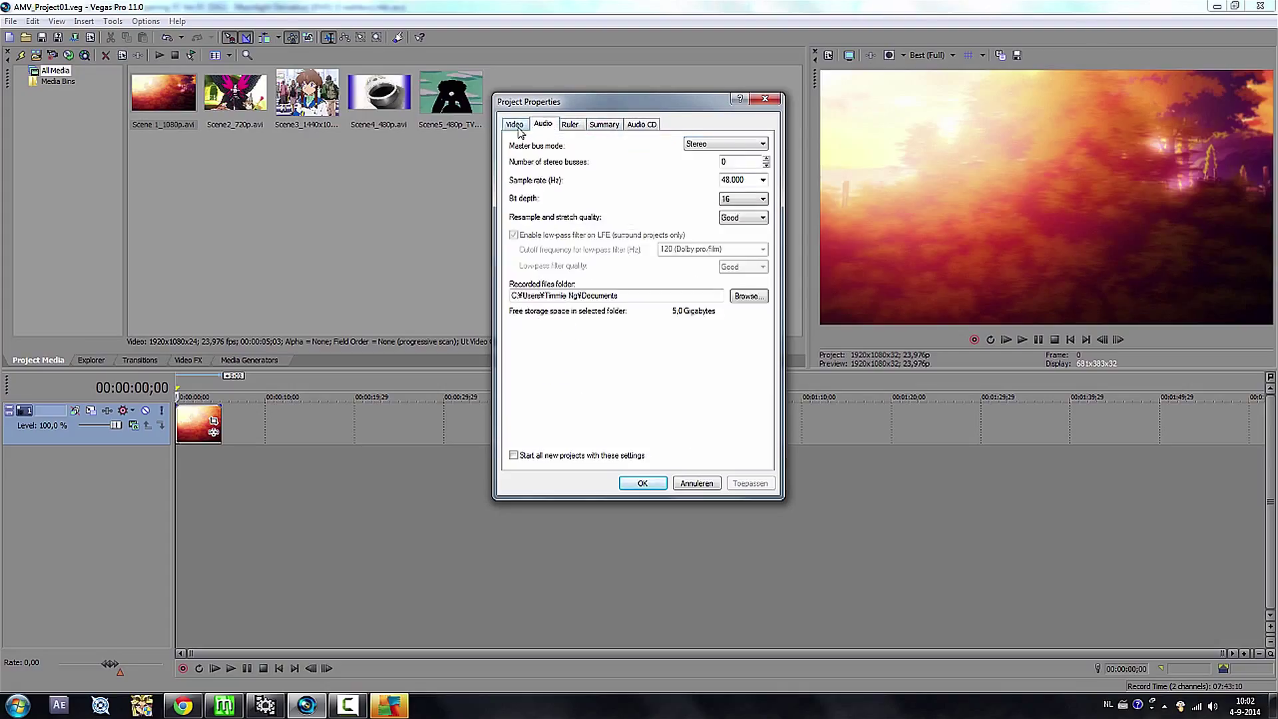
{"action": "left_click", "coordinate": [538, 128]}
{"action": "left_click", "coordinate": [522, 128]}
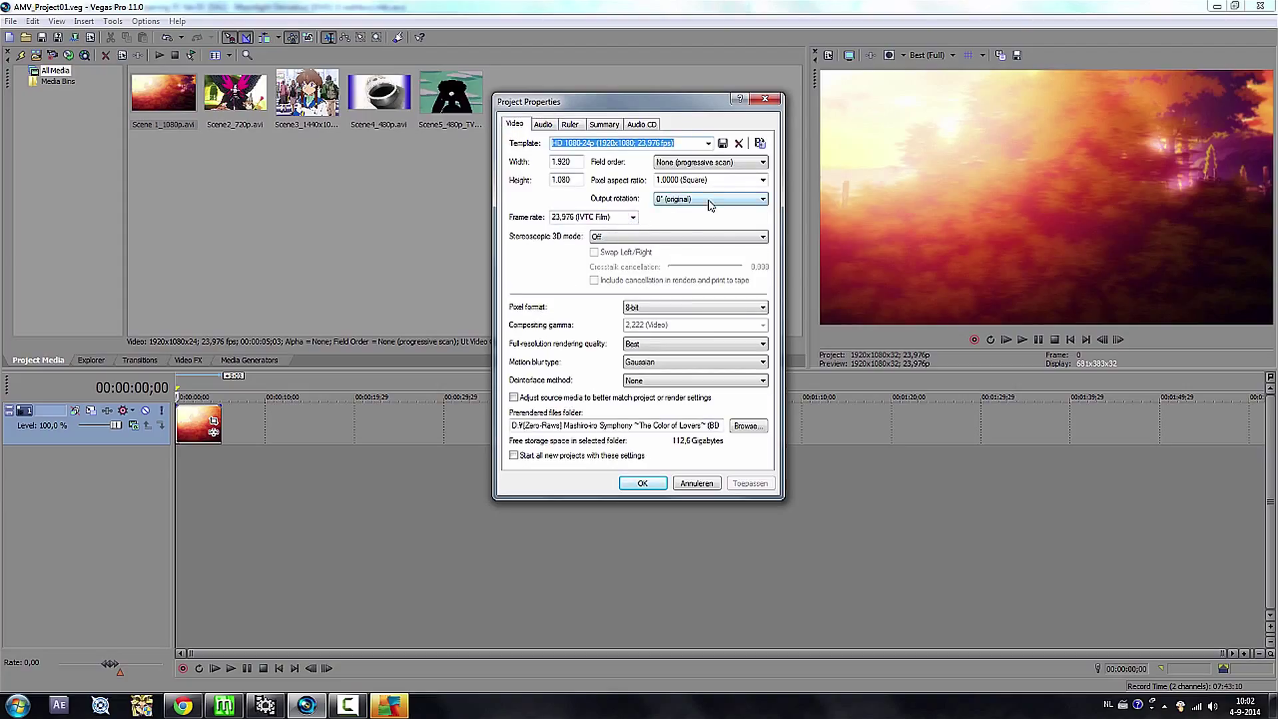
- Choose the HD 1080-24p (1920x1080; 23,976 fps) template for the project video and reposition the properties dialog
{"action": "left_click", "coordinate": [709, 144]}
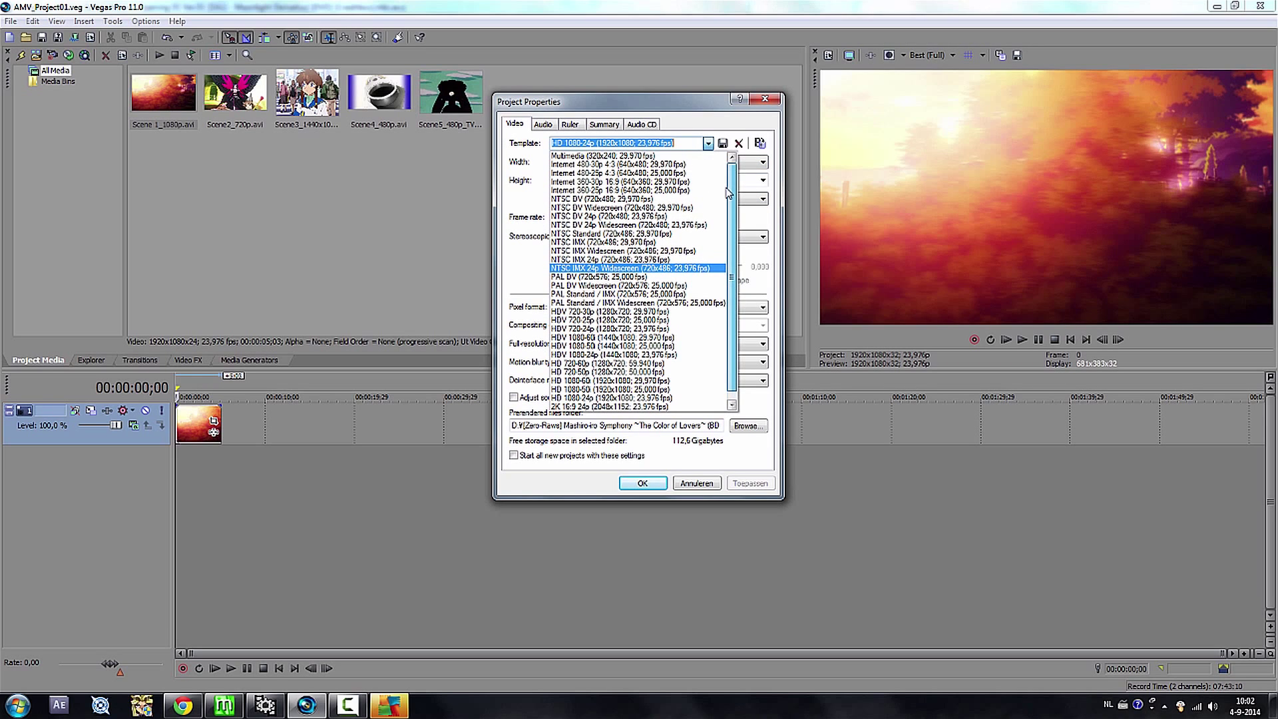
{"action": "left_click", "coordinate": [612, 389]}
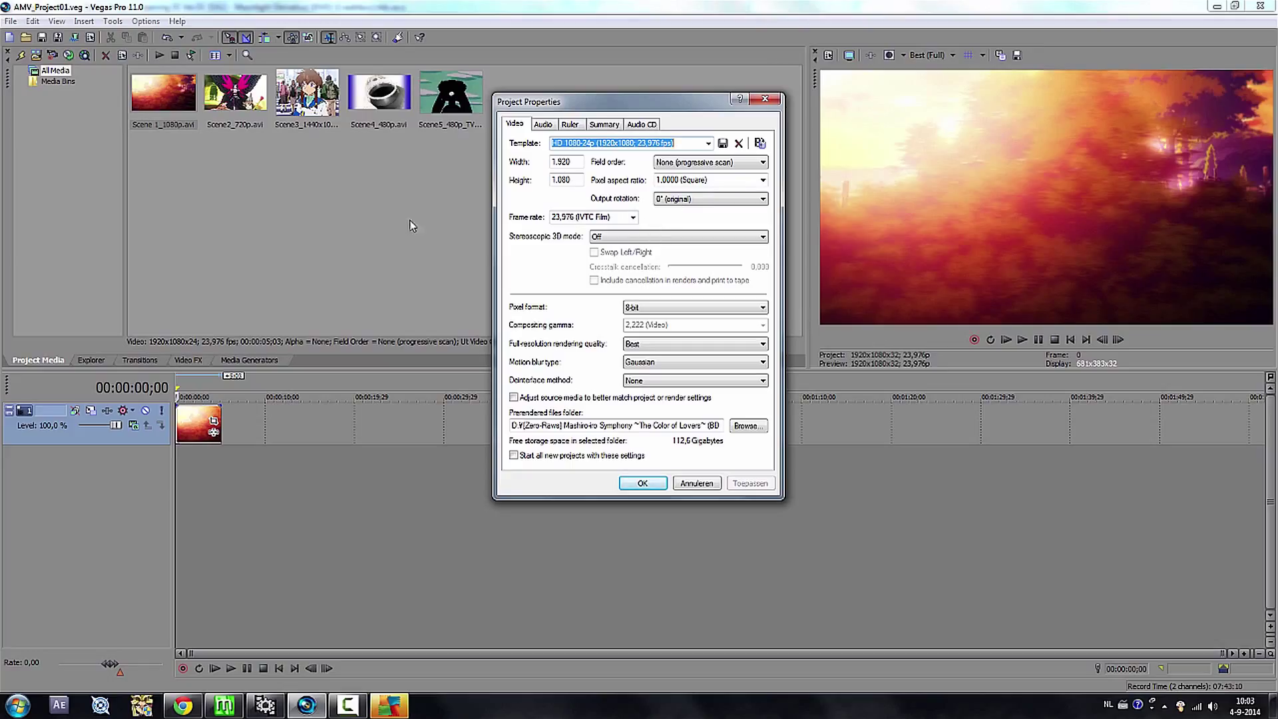
{"action": "left_click_drag", "start_coordinate": [632, 107], "coordinate": [806, 153]}
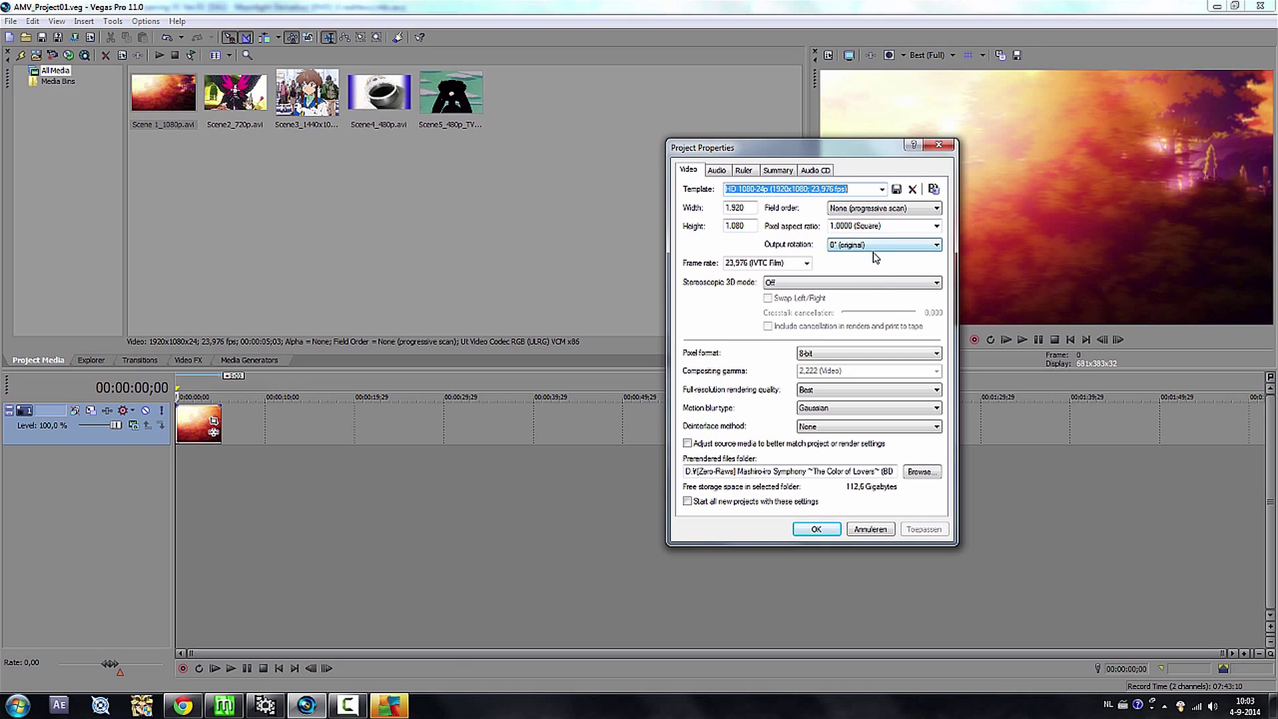
{"action": "left_click_drag", "start_coordinate": [833, 149], "coordinate": [679, 133]}
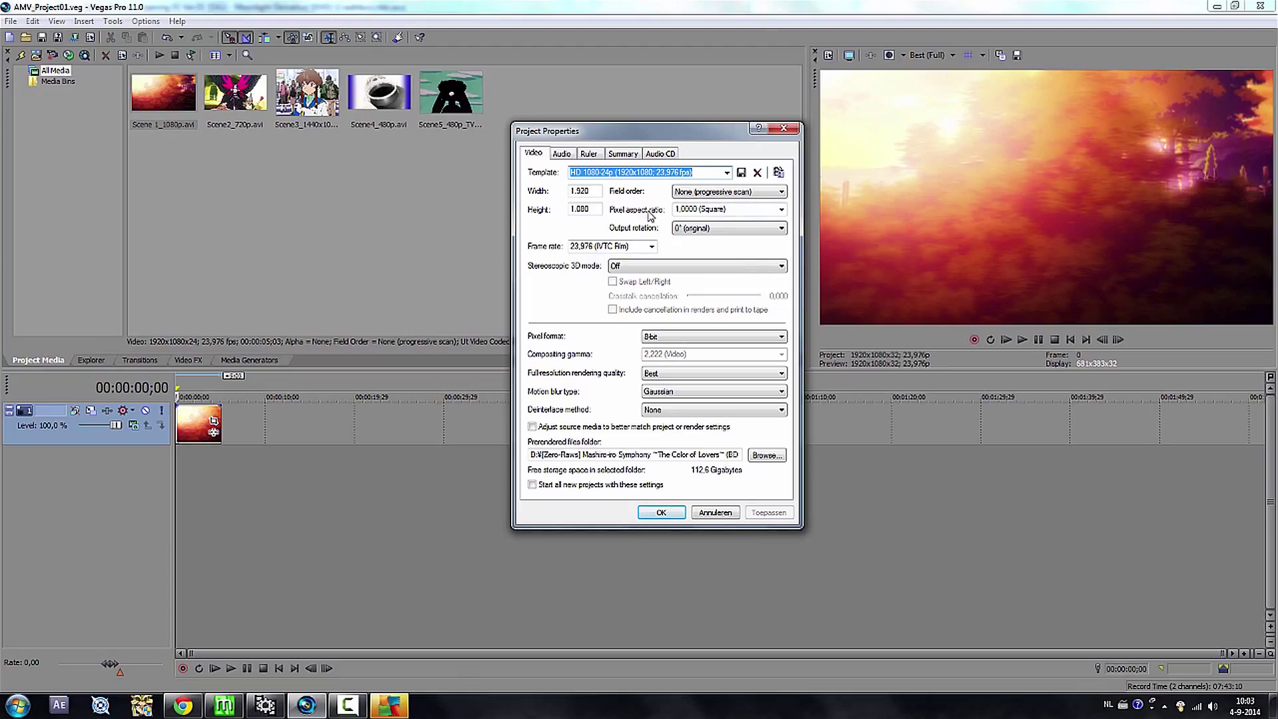
- Set the project's pixel aspect ratio to 1,0000 (Square) and the field order to None (progressive scan)
{"action": "left_click", "coordinate": [781, 210]}
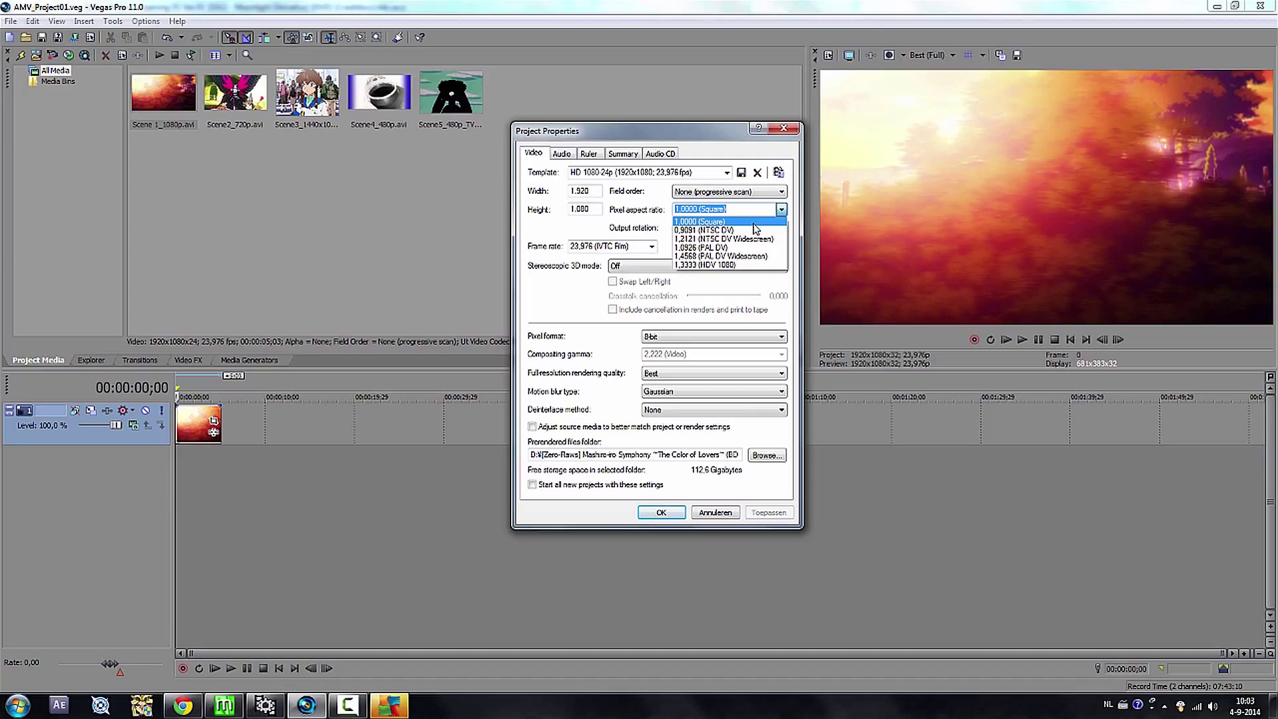
{"action": "left_click", "coordinate": [755, 225]}
{"action": "left_click", "coordinate": [757, 193]}
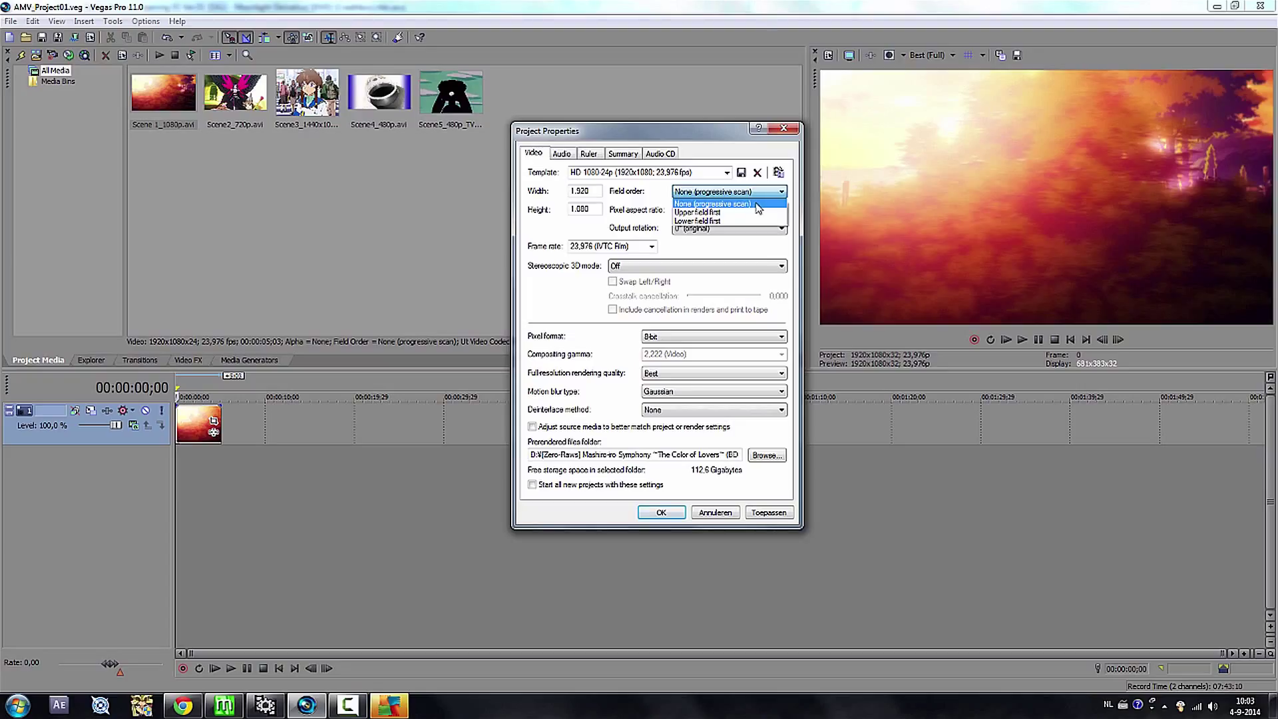
{"action": "left_click", "coordinate": [757, 204]}
{"action": "left_click", "coordinate": [752, 191]}
{"action": "left_click", "coordinate": [759, 204]}
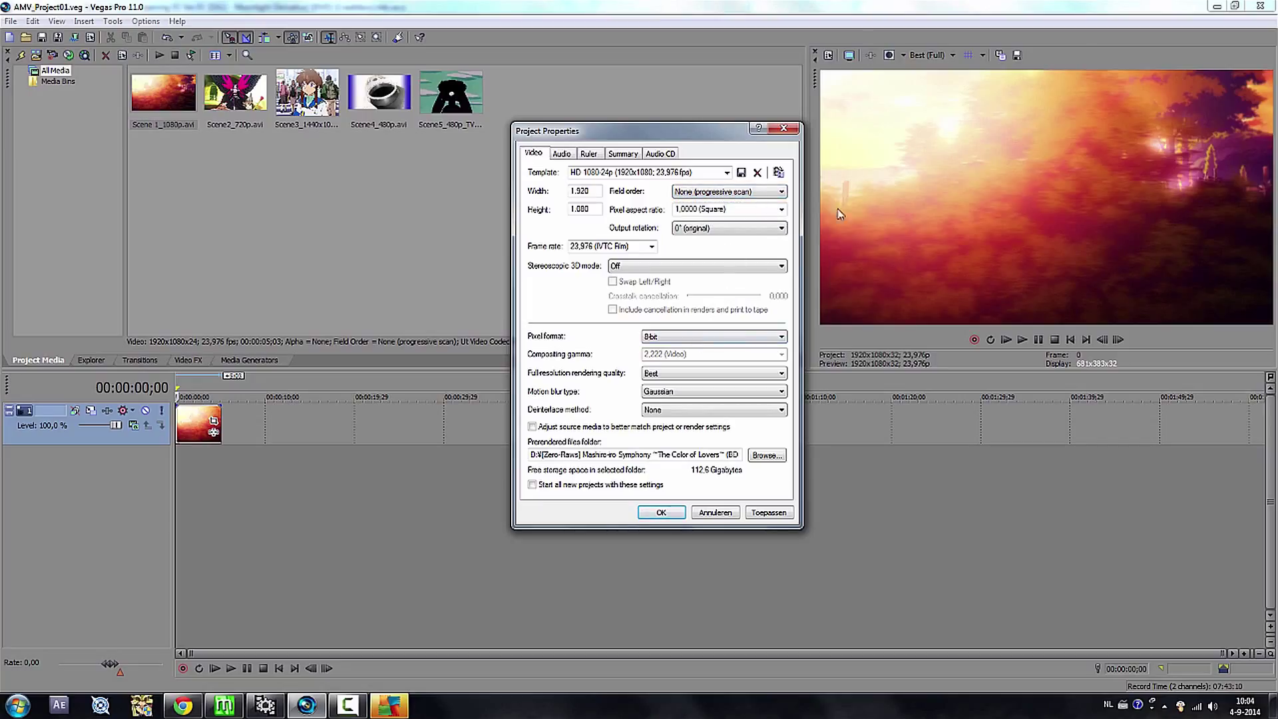
{"action": "left_click", "coordinate": [766, 195]}
{"action": "left_click", "coordinate": [767, 194]}
- Set the full-resolution rendering quality to Best and apply the project properties
{"action": "left_click", "coordinate": [704, 375]}
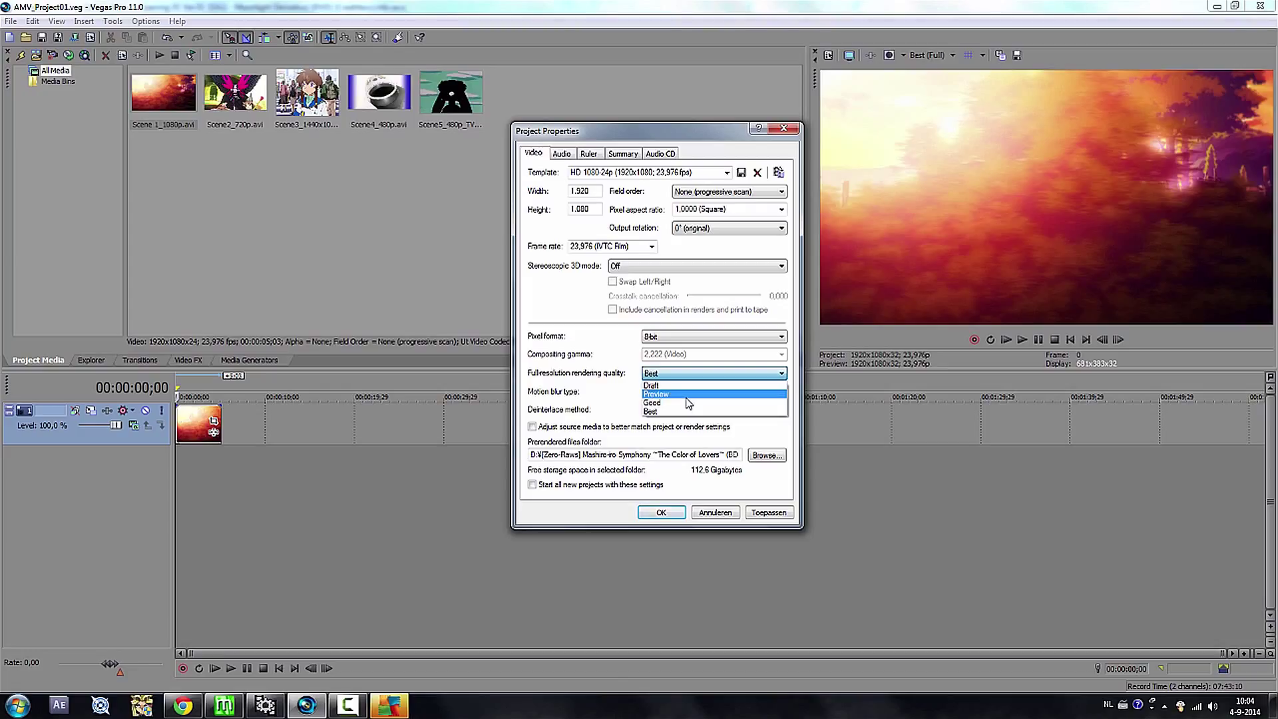
{"action": "key", "text": "Escape"}
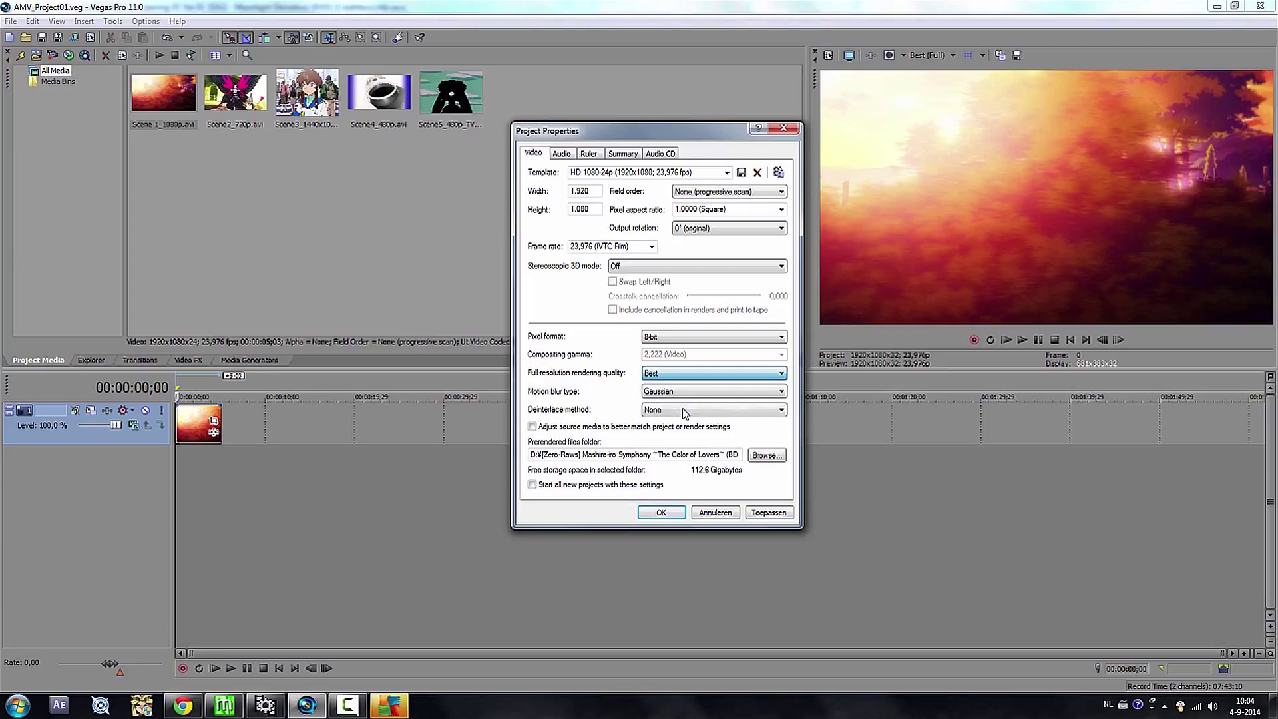
{"action": "left_click", "coordinate": [696, 374]}
{"action": "left_click", "coordinate": [699, 416]}
{"action": "left_click", "coordinate": [769, 512]}
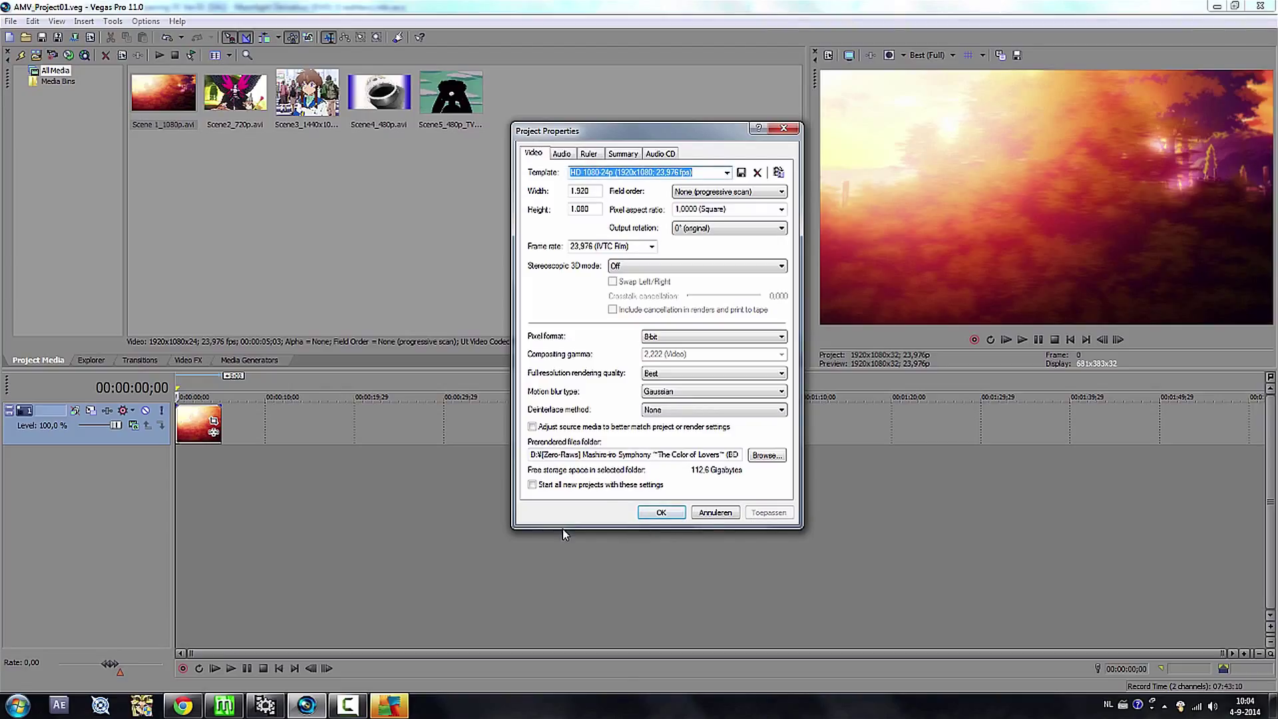
{"action": "left_click", "coordinate": [663, 513]}
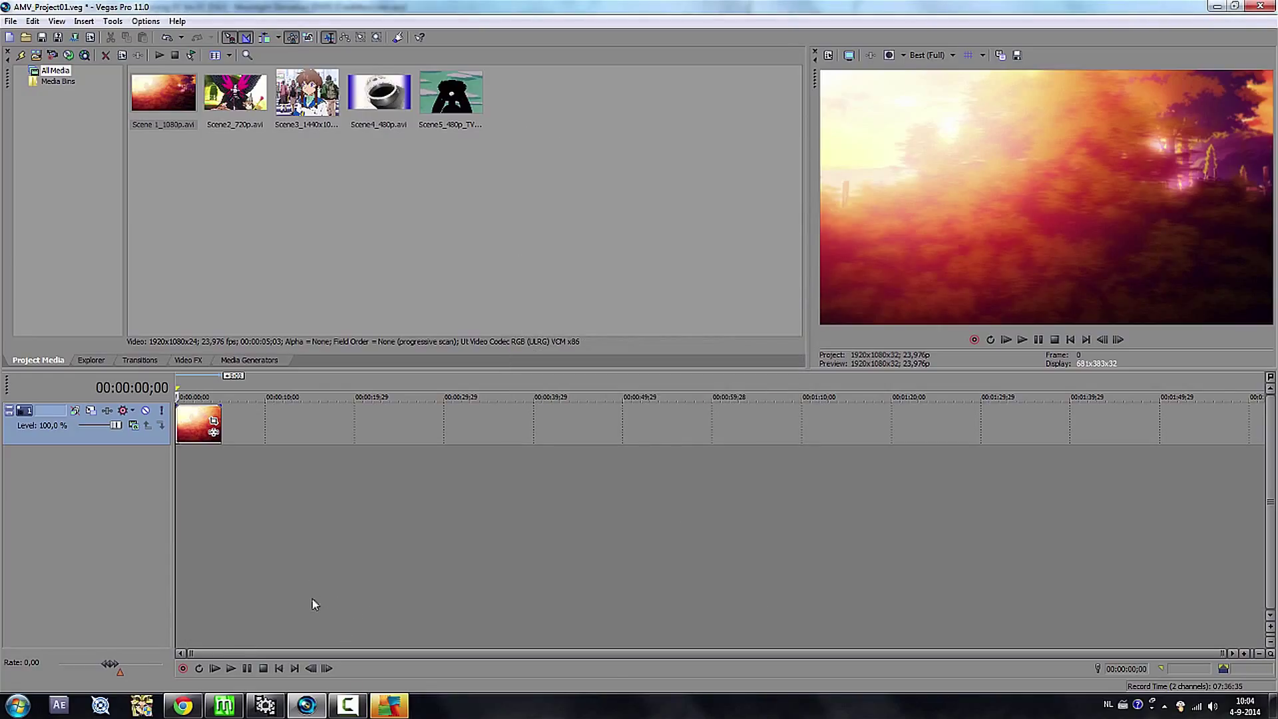
- In the Scene 1 event's properties, turn off Maintain aspect ratio and select Disable resample
{"action": "key", "text": "space"}
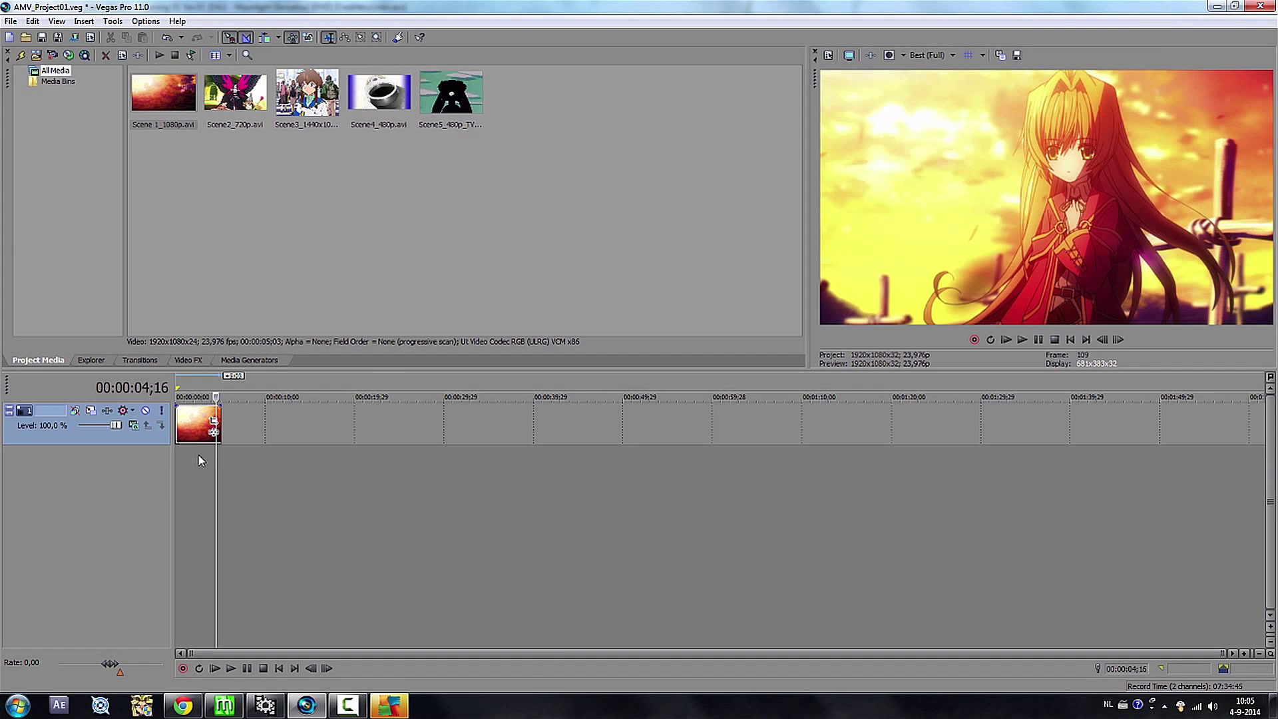
{"action": "right_click", "coordinate": [201, 418]}
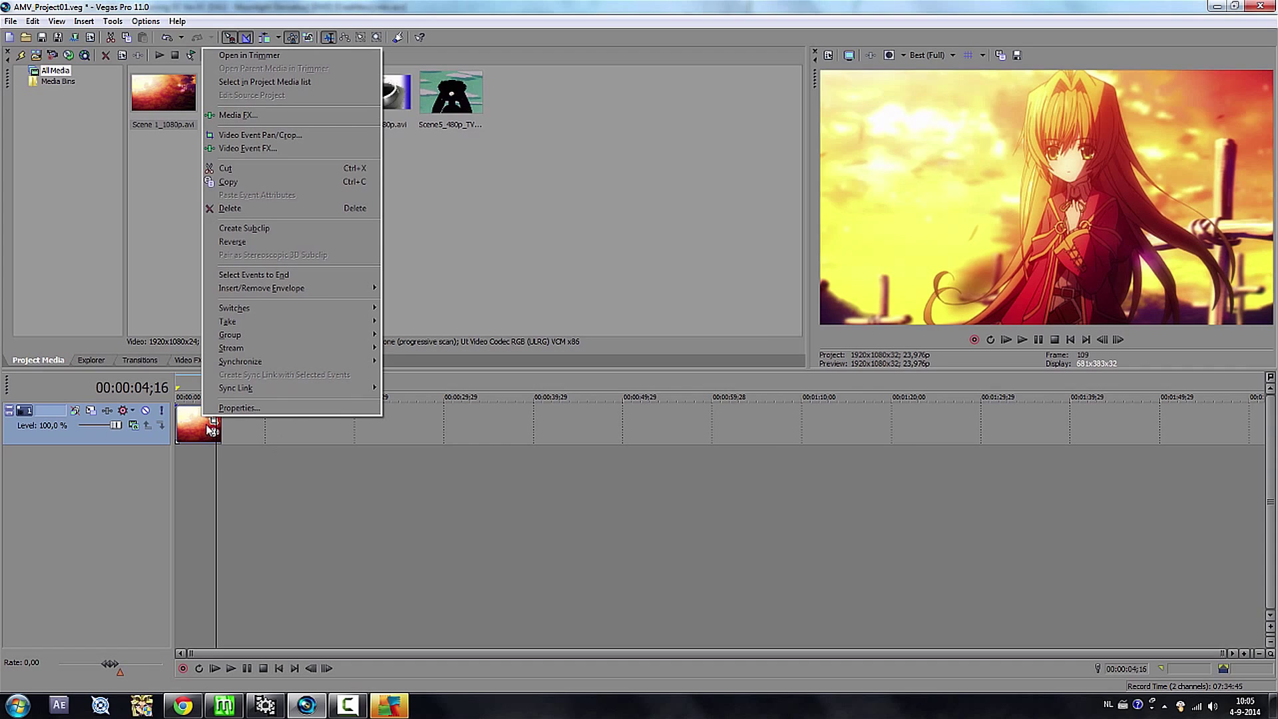
{"action": "left_click", "coordinate": [305, 409]}
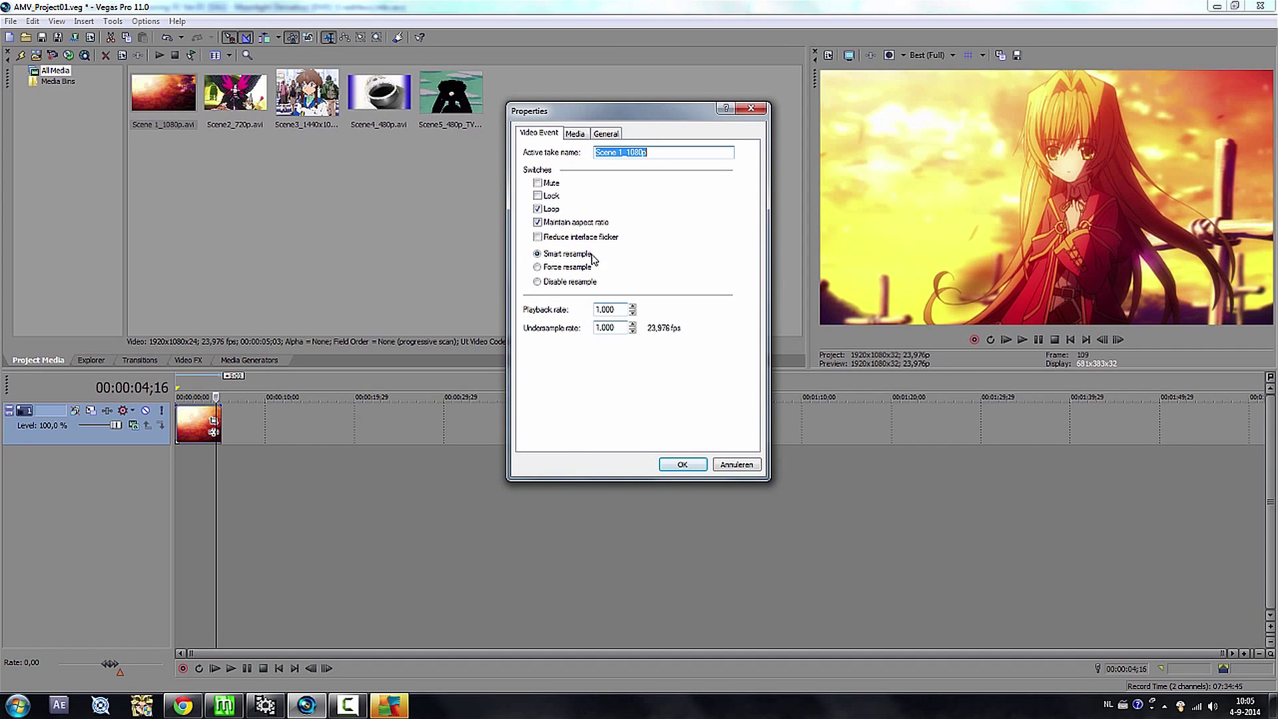
{"action": "left_click", "coordinate": [574, 223]}
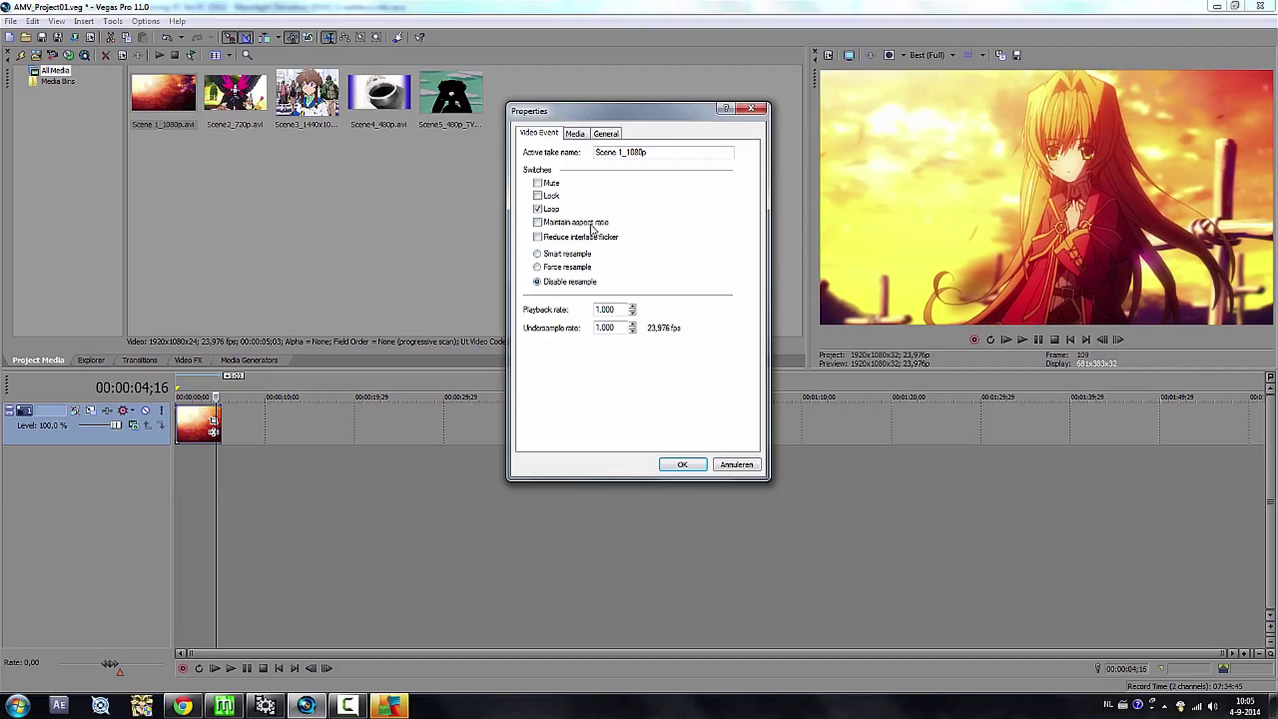
{"action": "left_click", "coordinate": [687, 466]}
- Play back the Scene 1 clip on the timeline to check its motion
{"action": "key", "text": "space"}
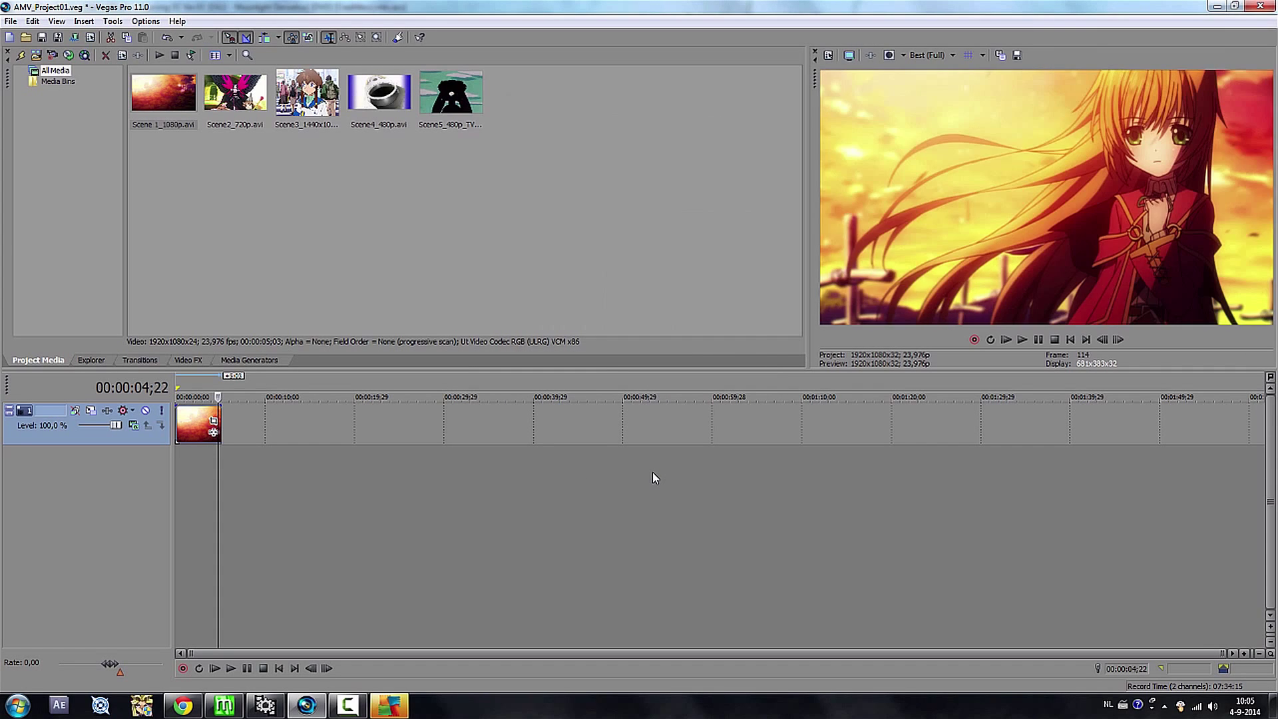
{"action": "key", "text": "space"}
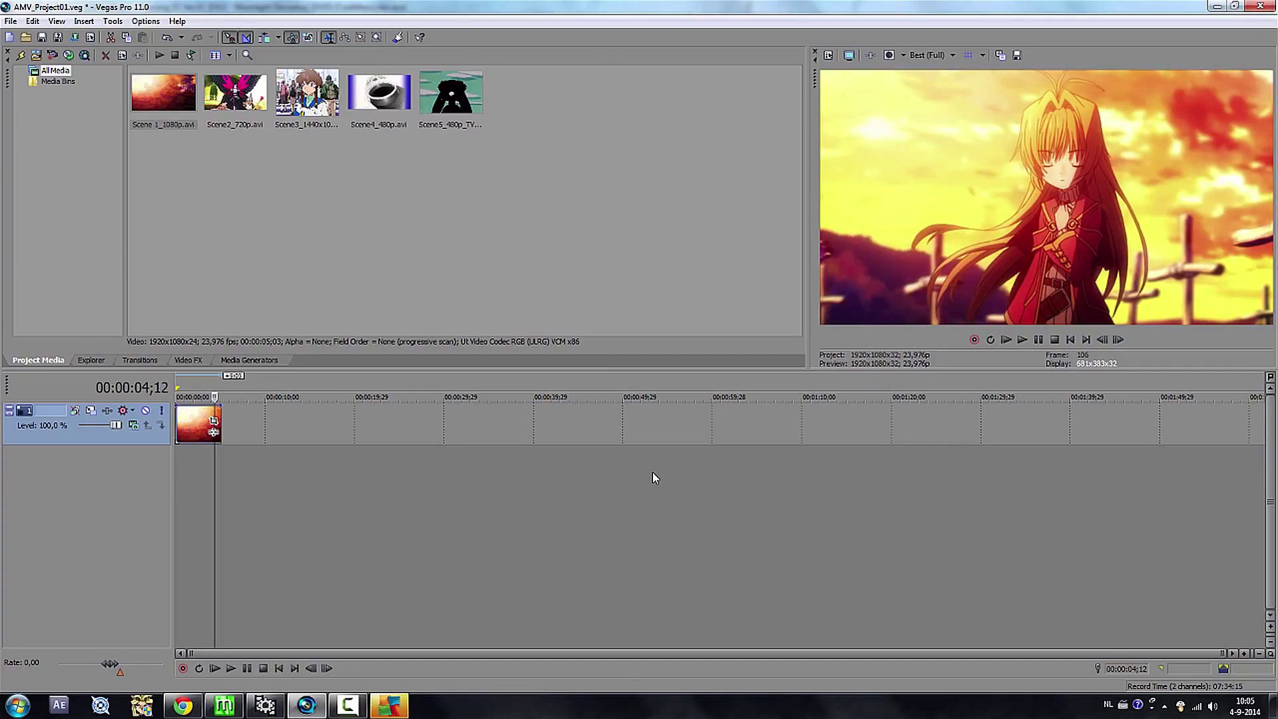
{"action": "key", "text": "space"}
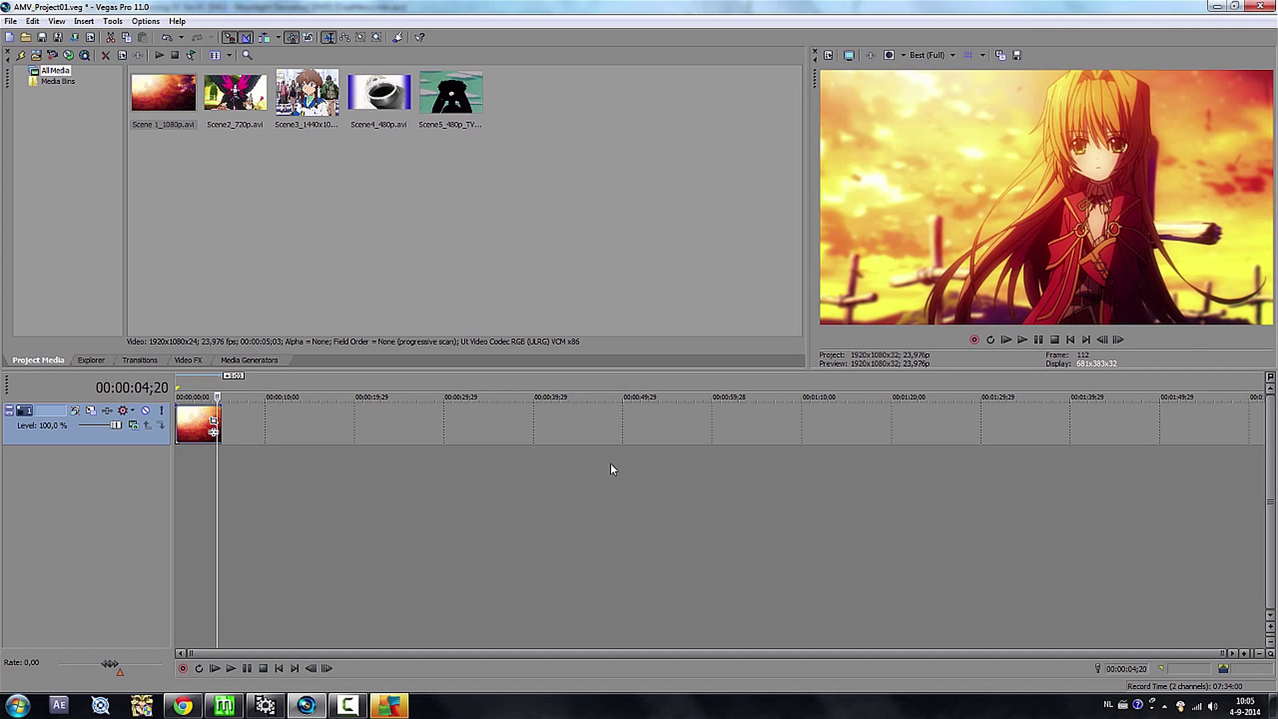
- Add a fade-in and a fade-out to the Scene 1 clip and shift it to start at about 4 seconds
{"action": "left_click_drag", "start_coordinate": [193, 653], "coordinate": [272, 649]}
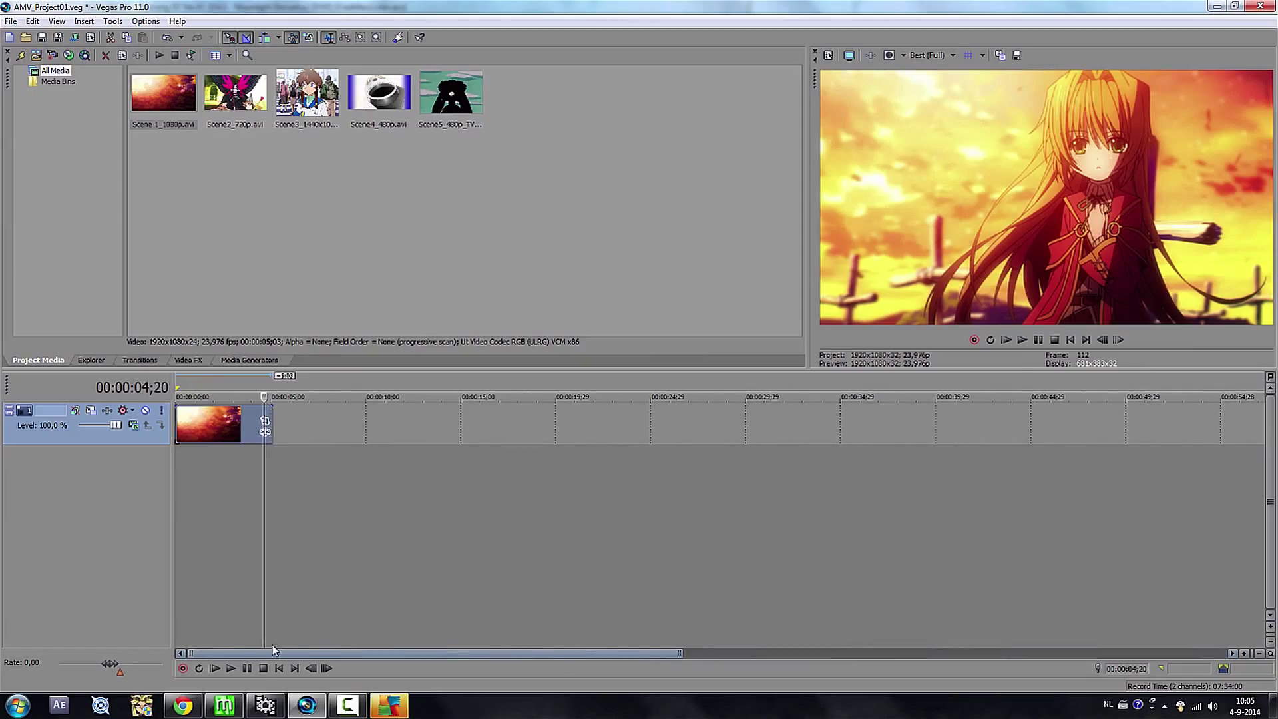
{"action": "left_click", "coordinate": [206, 494]}
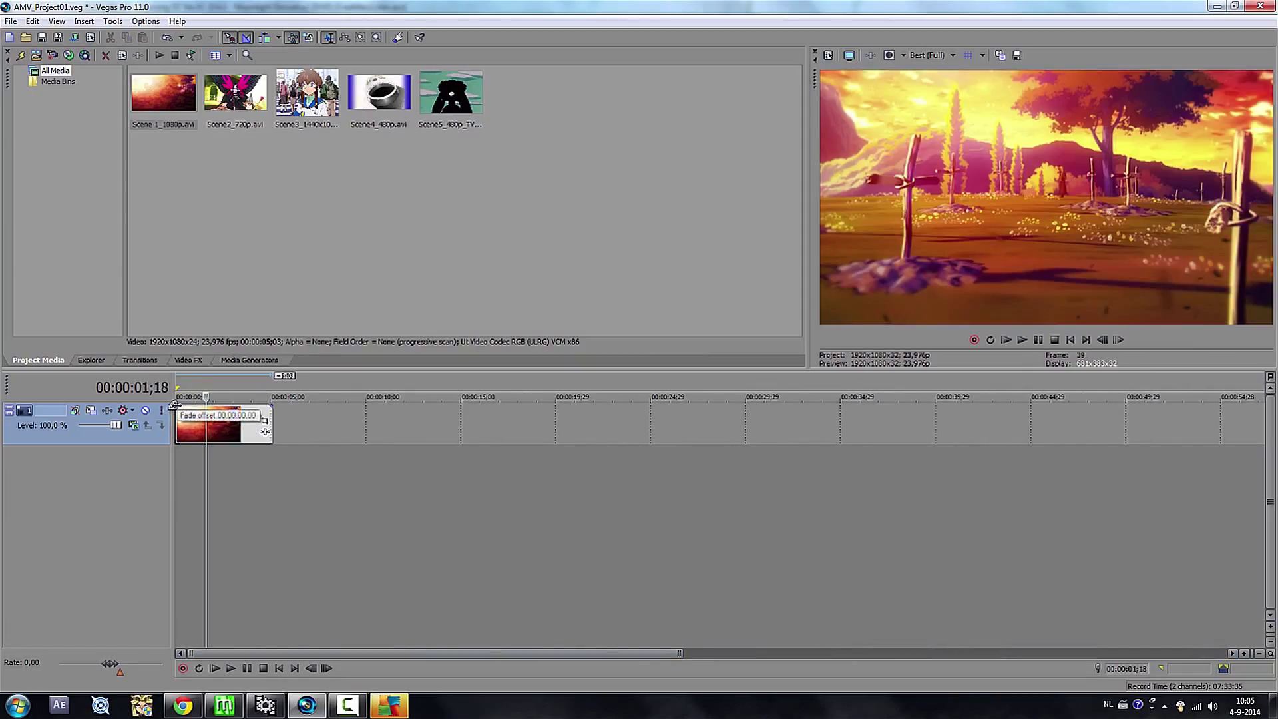
{"action": "left_click_drag", "start_coordinate": [175, 405], "coordinate": [302, 425]}
{"action": "key", "text": "ctrl+Home"}
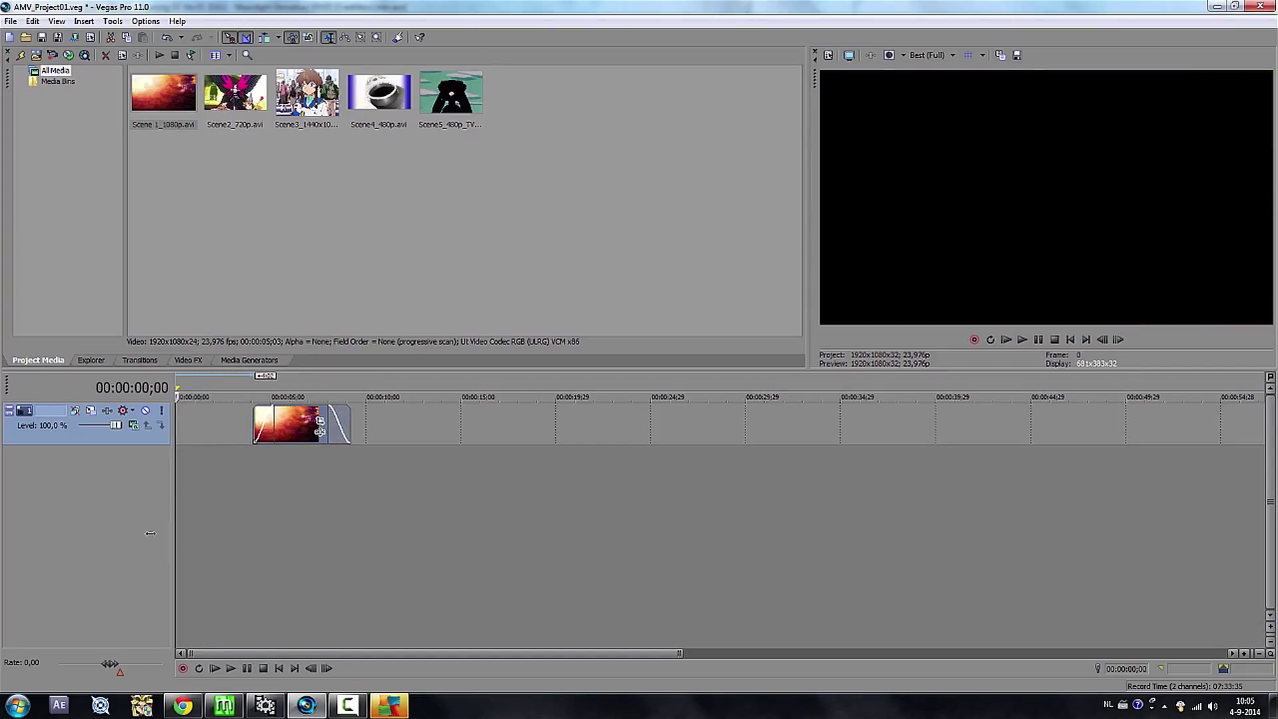
- Preview the empty lead-in and move the Scene 1 clip to start at 00:00:02;00
{"action": "key", "text": "space"}
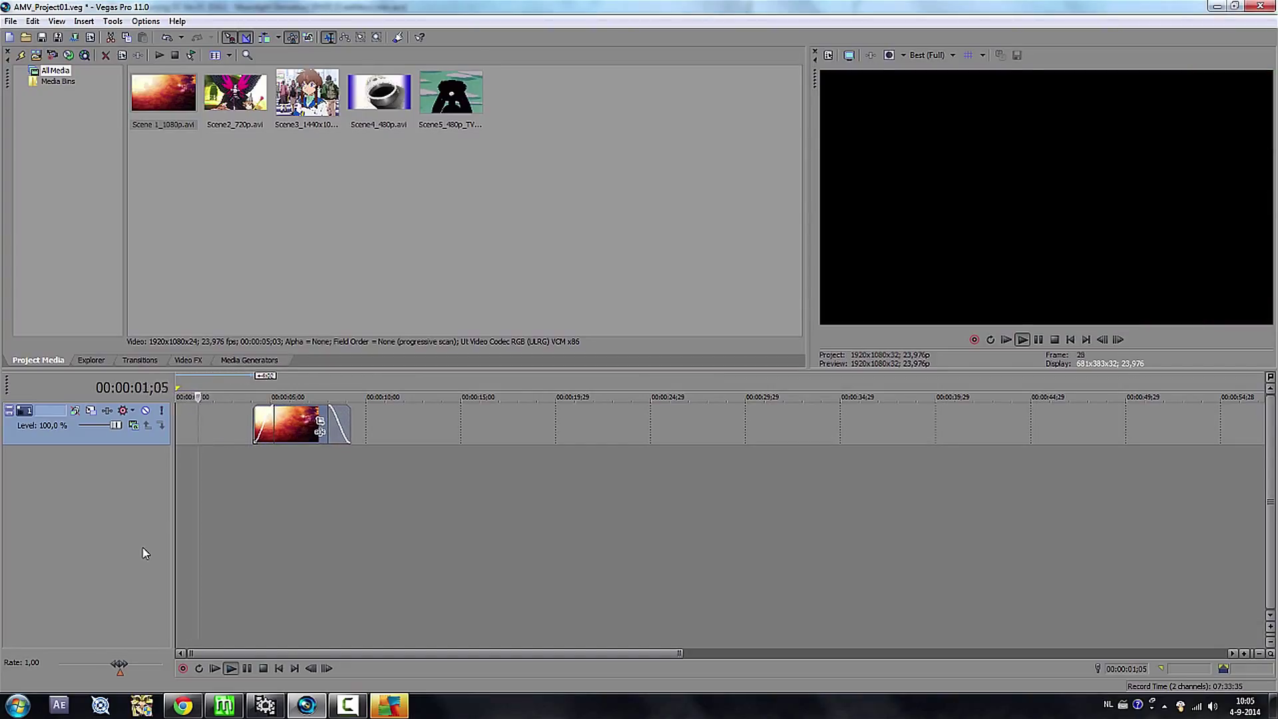
{"action": "key", "text": "space"}
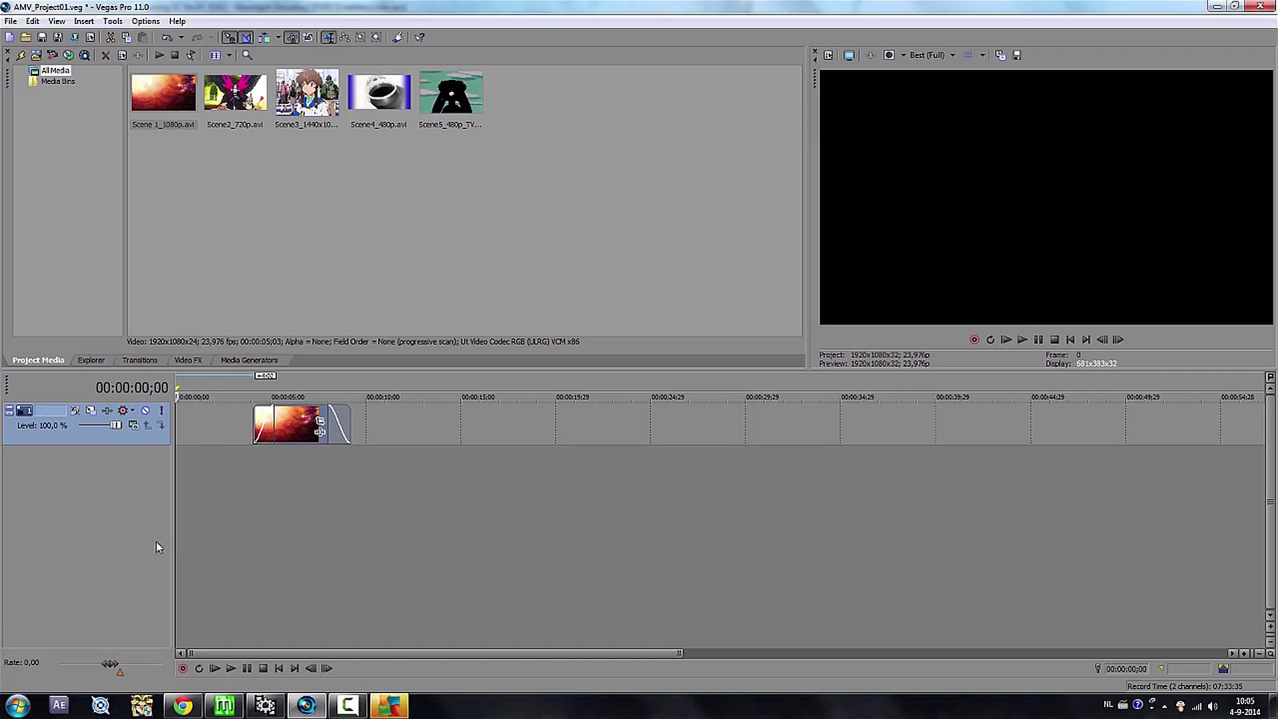
{"action": "left_click_drag", "start_coordinate": [177, 537], "coordinate": [211, 545]}
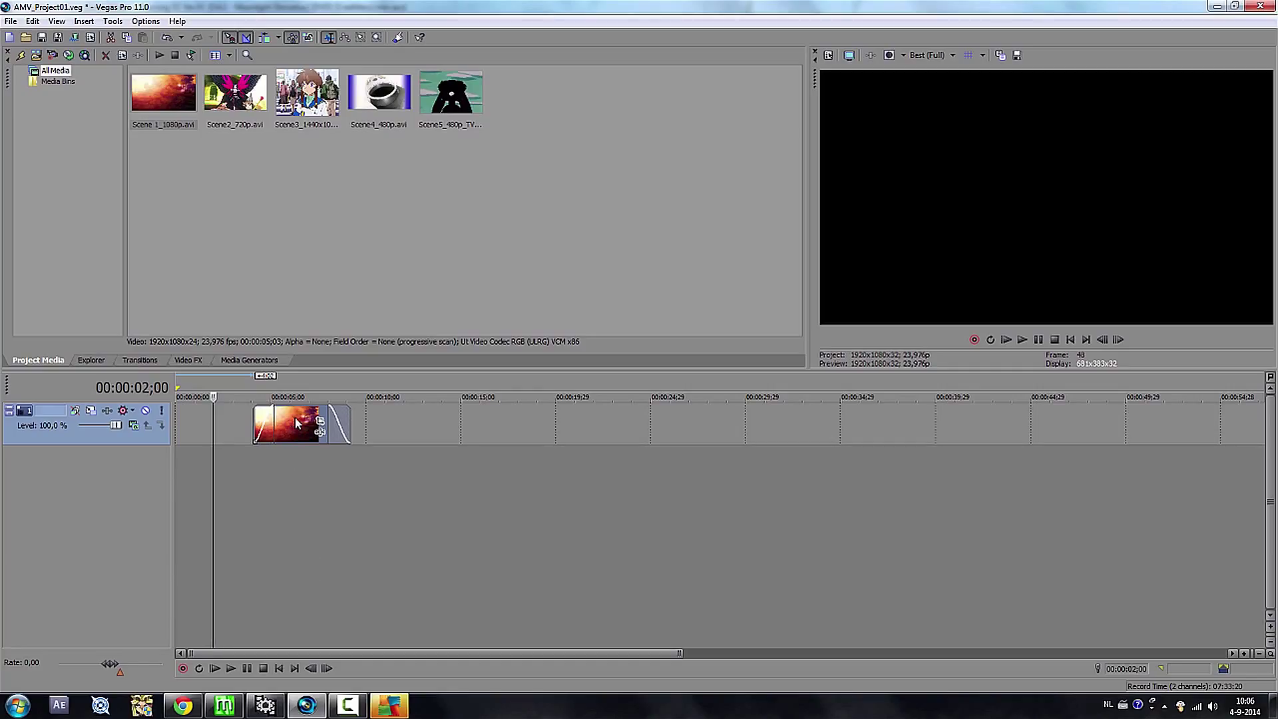
{"action": "left_click_drag", "start_coordinate": [299, 419], "coordinate": [262, 421]}
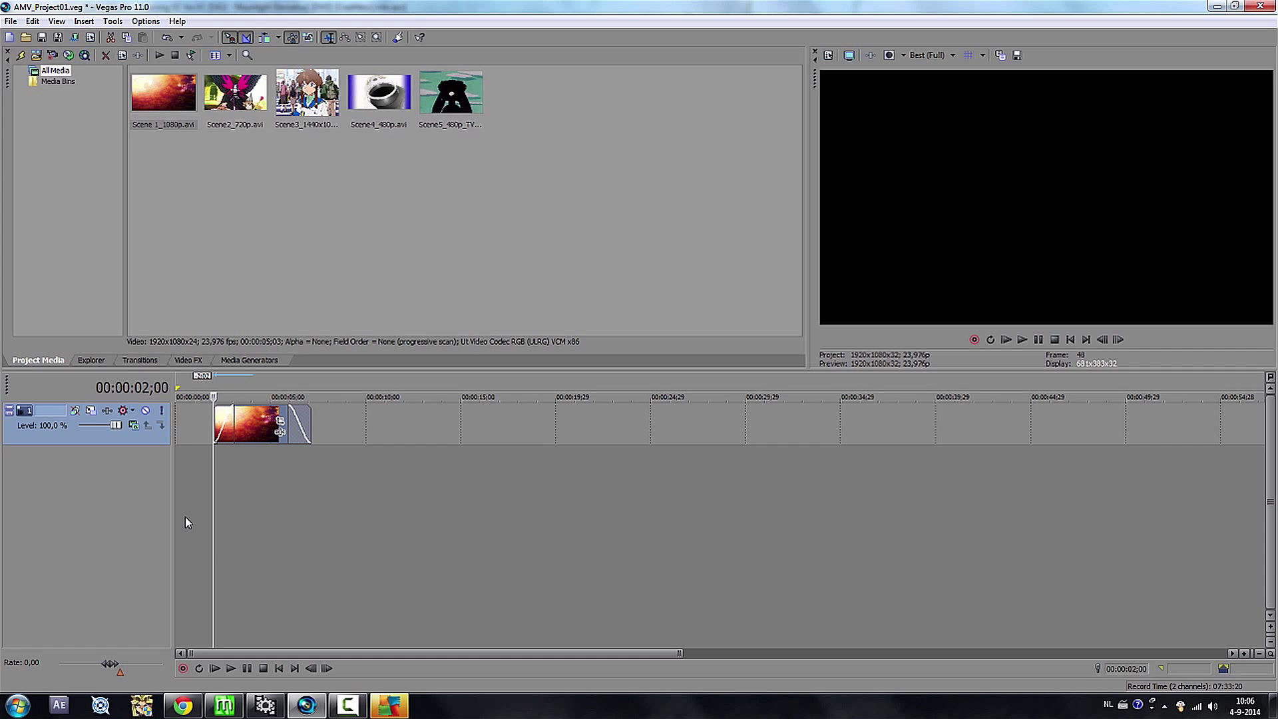
- Preview the faded clip and set the loop region from 00:00:00;00 to 00:00:07;03
{"action": "key", "text": "space"}
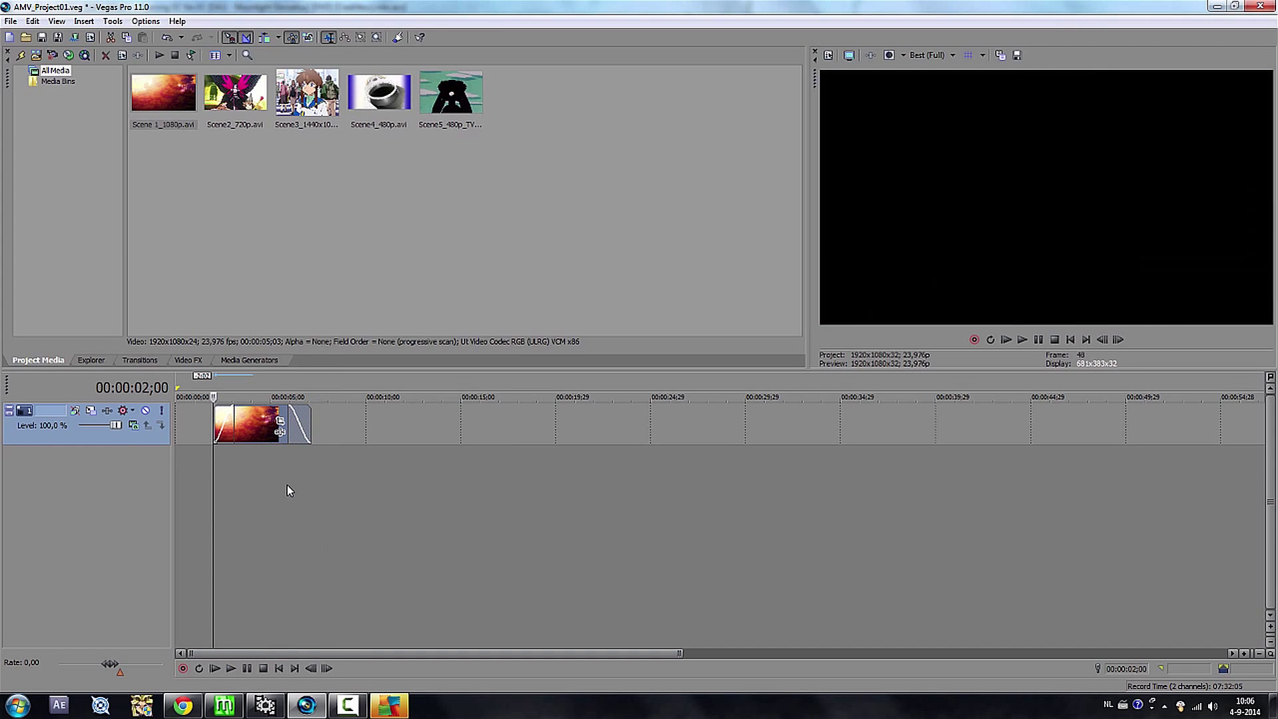
{"action": "key", "text": "space"}
{"action": "double_click", "coordinate": [245, 529]}
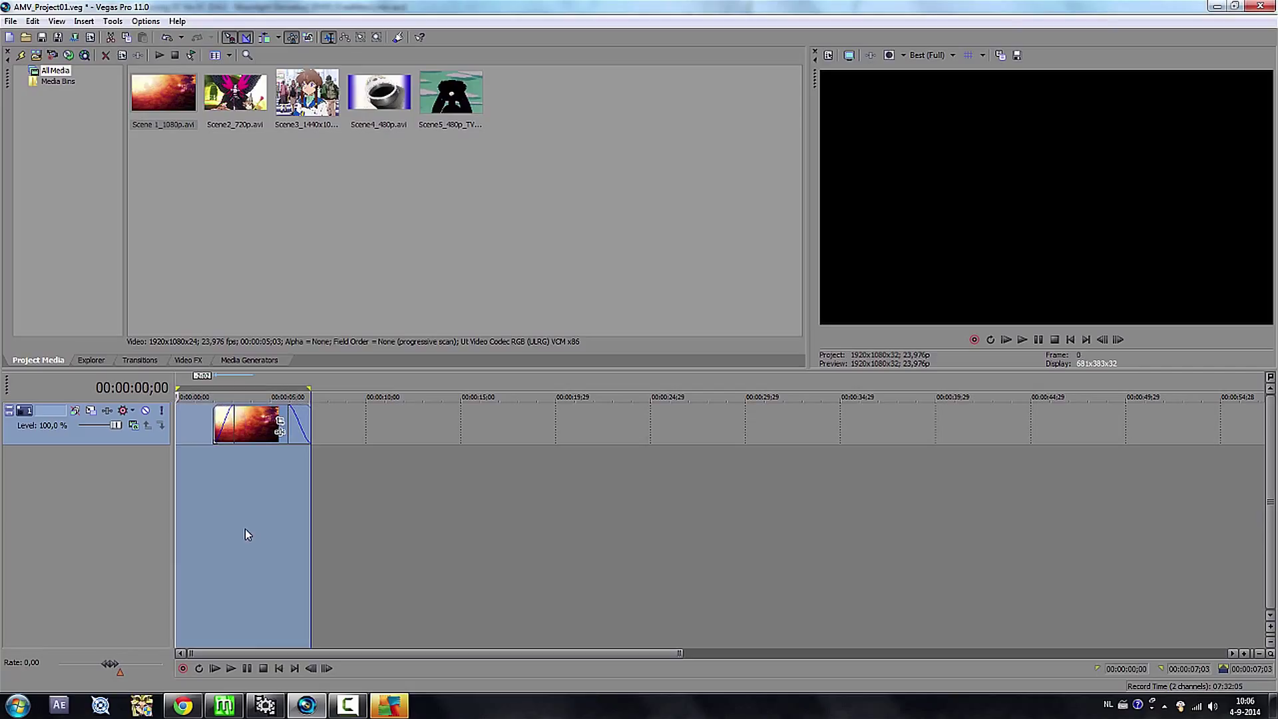
- Examine the available output formats in Render As and leave it without rendering
{"action": "left_click", "coordinate": [11, 20]}
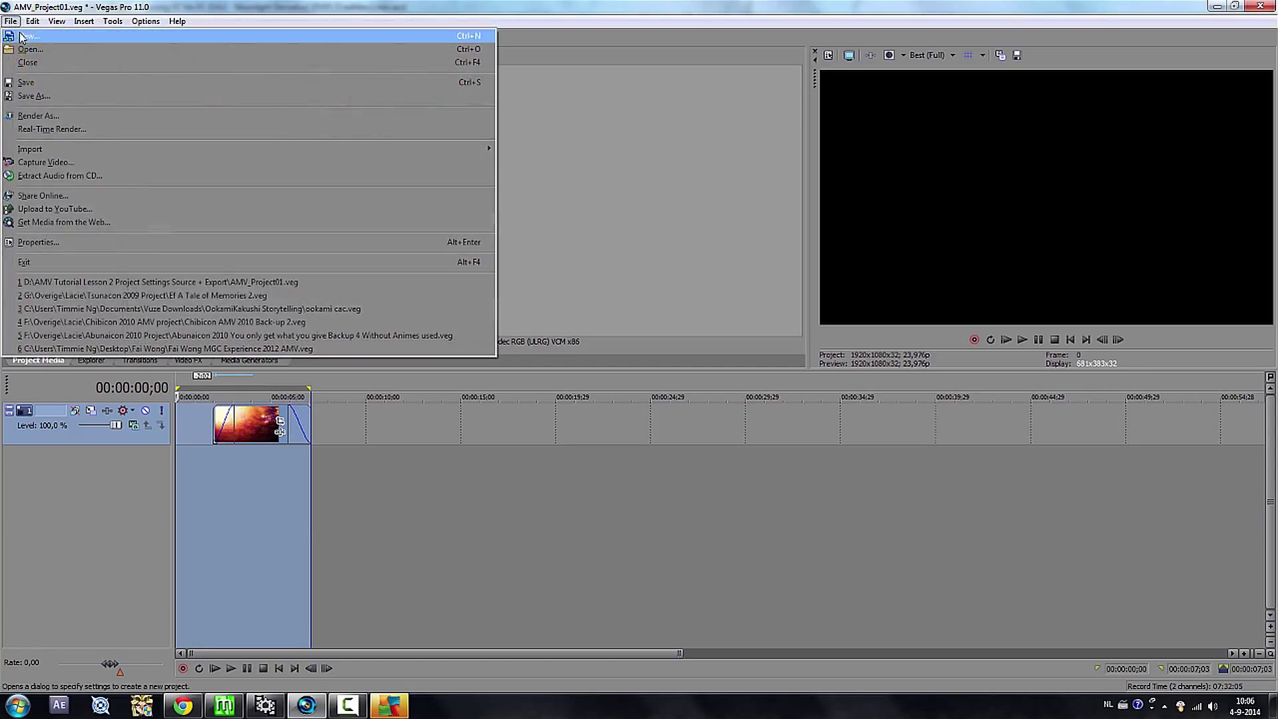
{"action": "left_click", "coordinate": [103, 114]}
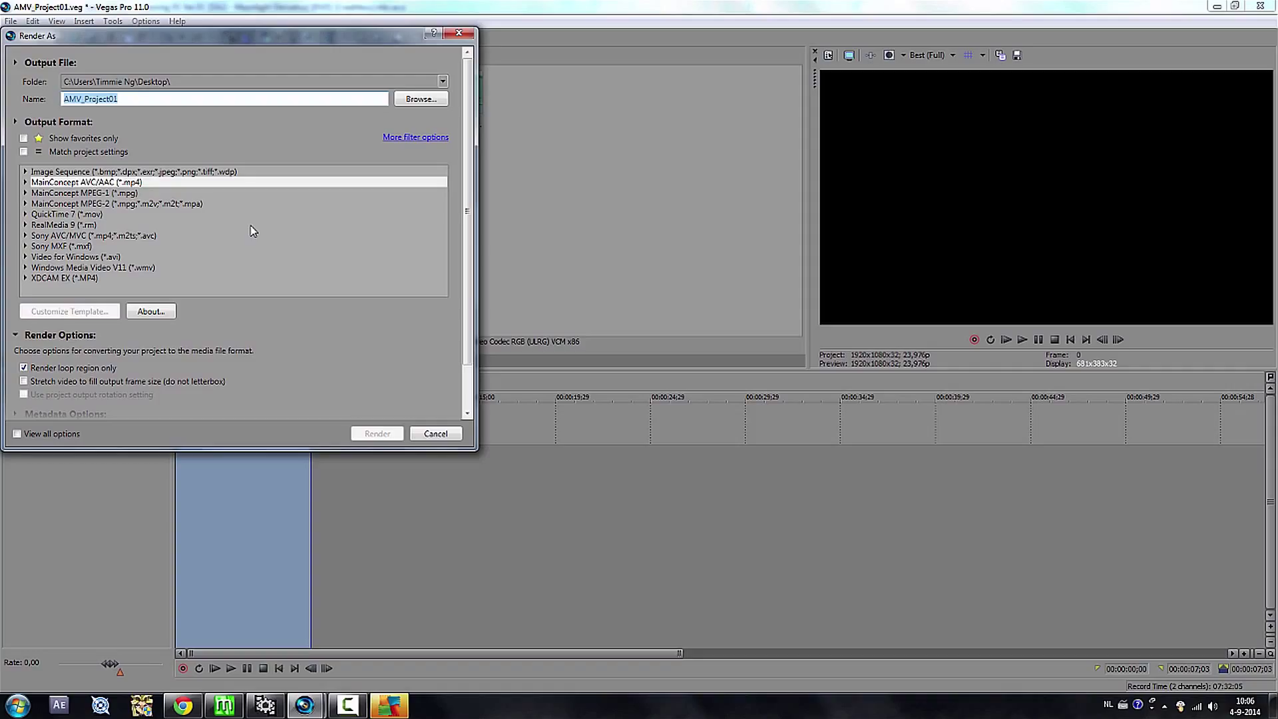
{"action": "left_click", "coordinate": [436, 434]}
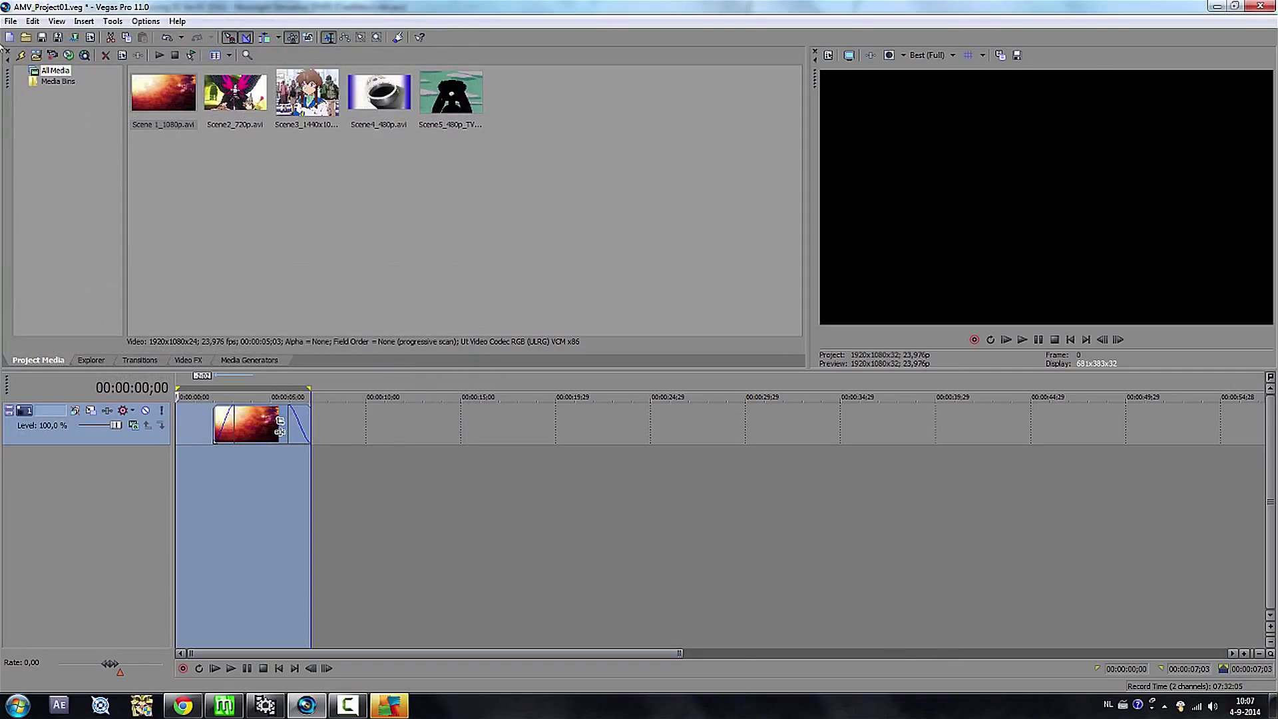
- Open Render As and choose the Internet HD 1080p template of the MainConcept AVC/AAC (*.mp4) format
{"action": "left_click", "coordinate": [11, 20]}
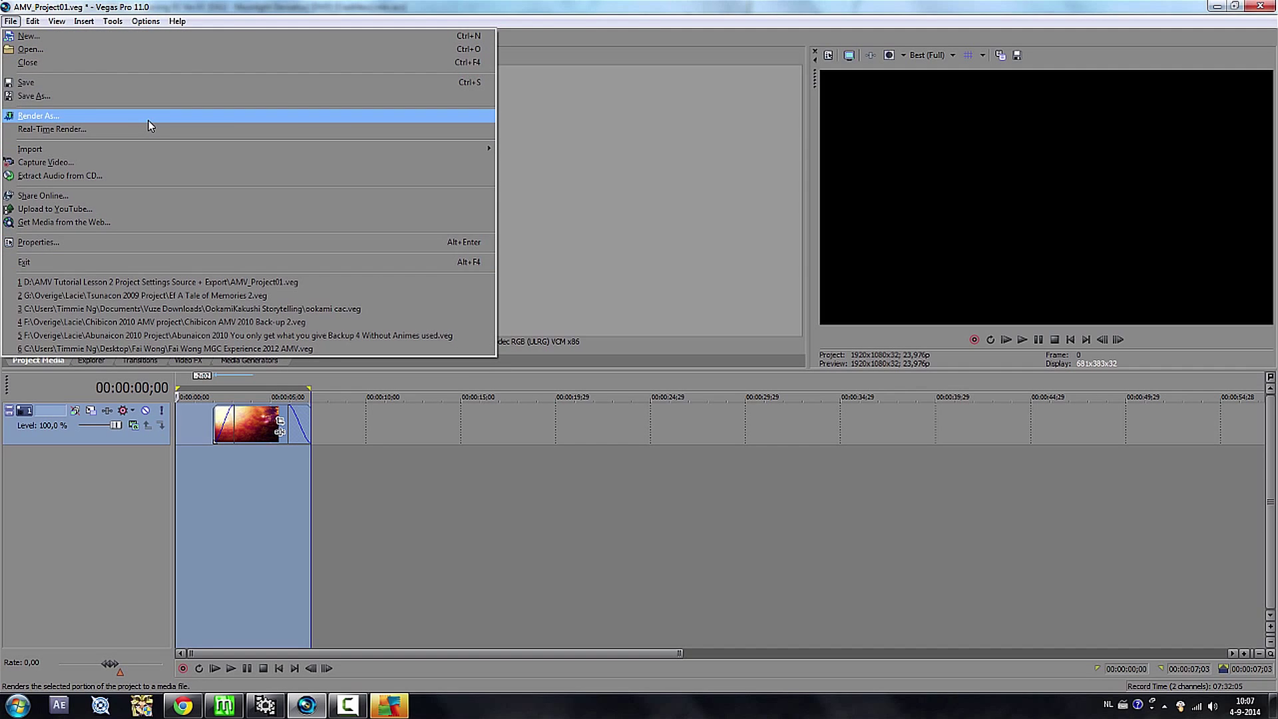
{"action": "left_click", "coordinate": [150, 120]}
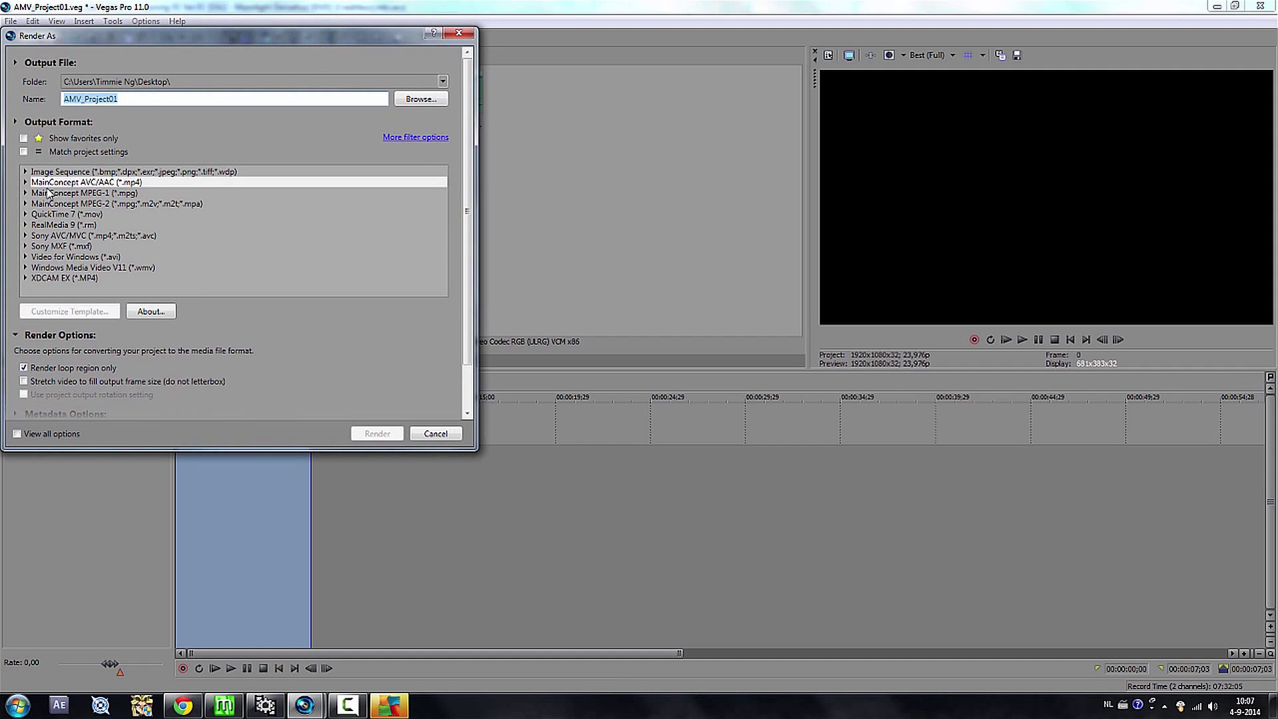
{"action": "left_click", "coordinate": [21, 184]}
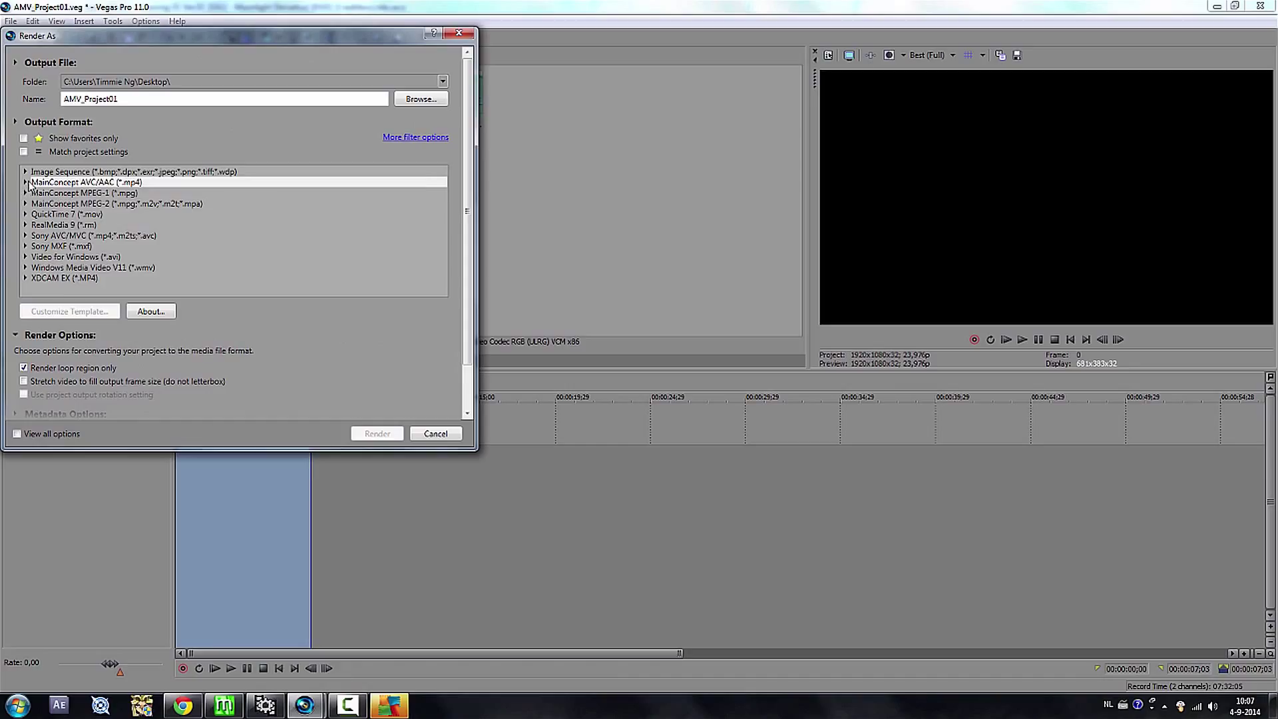
{"action": "left_click", "coordinate": [26, 182]}
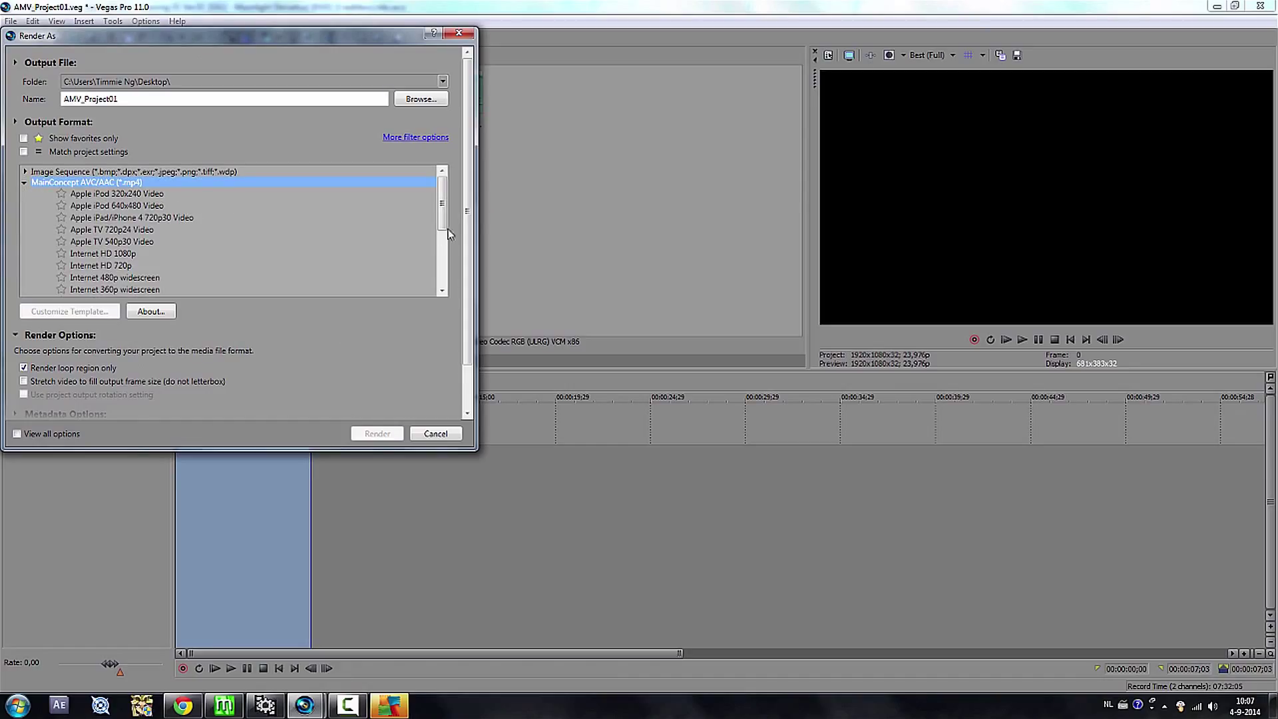
{"action": "left_click_drag", "start_coordinate": [442, 204], "coordinate": [443, 223]}
{"action": "left_click", "coordinate": [125, 208]}
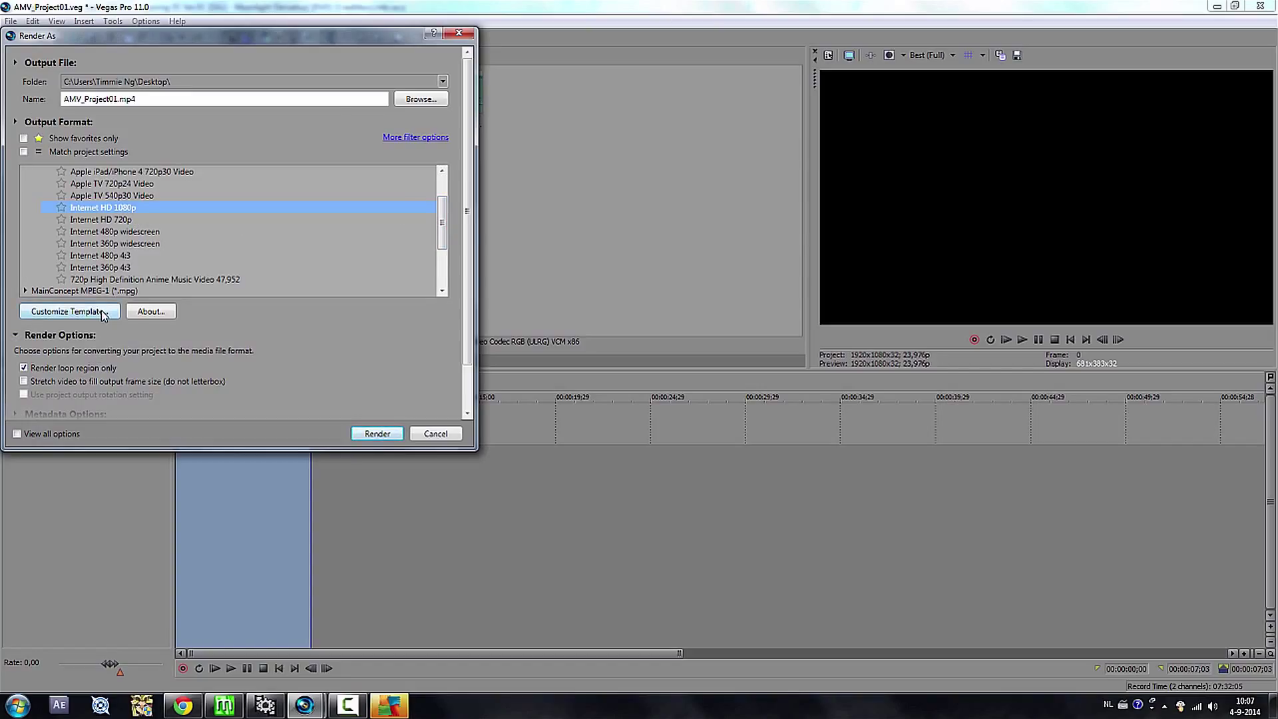
- Name the output file AMV_Project01_1080p and save it to the desktop
{"action": "left_click", "coordinate": [420, 101]}
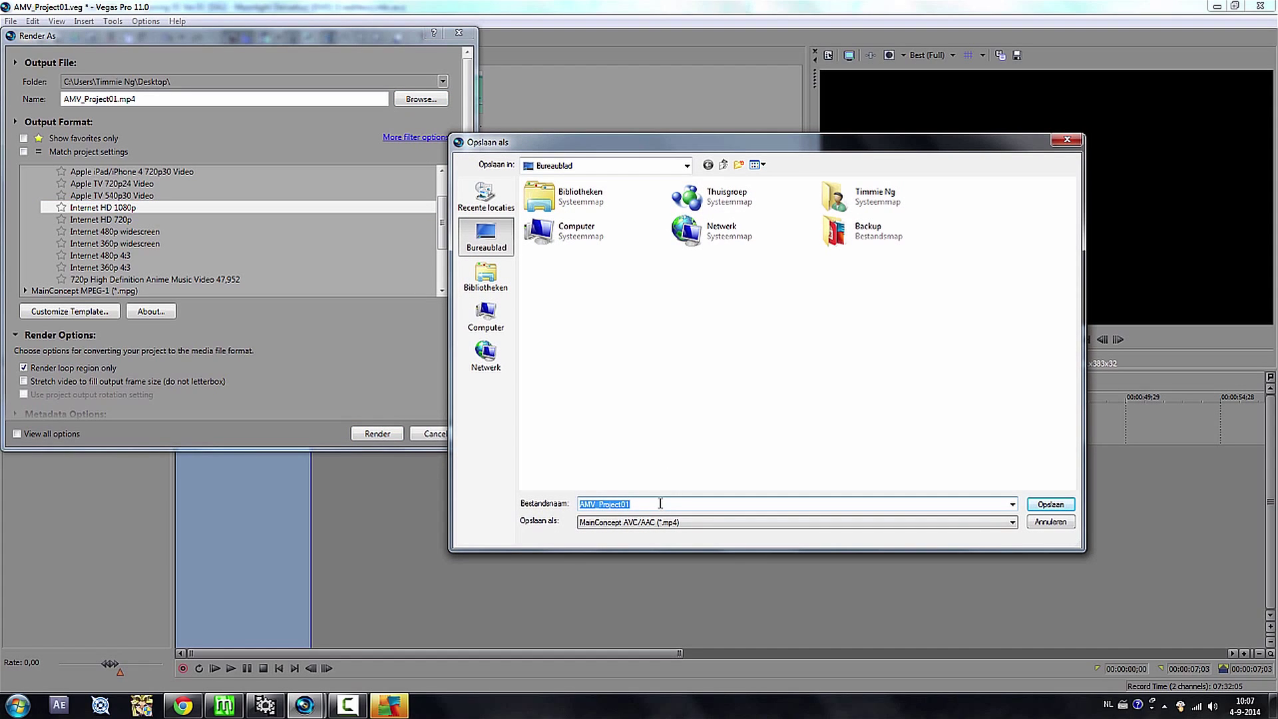
{"action": "left_click", "coordinate": [660, 503]}
{"action": "left_click", "coordinate": [1050, 504]}
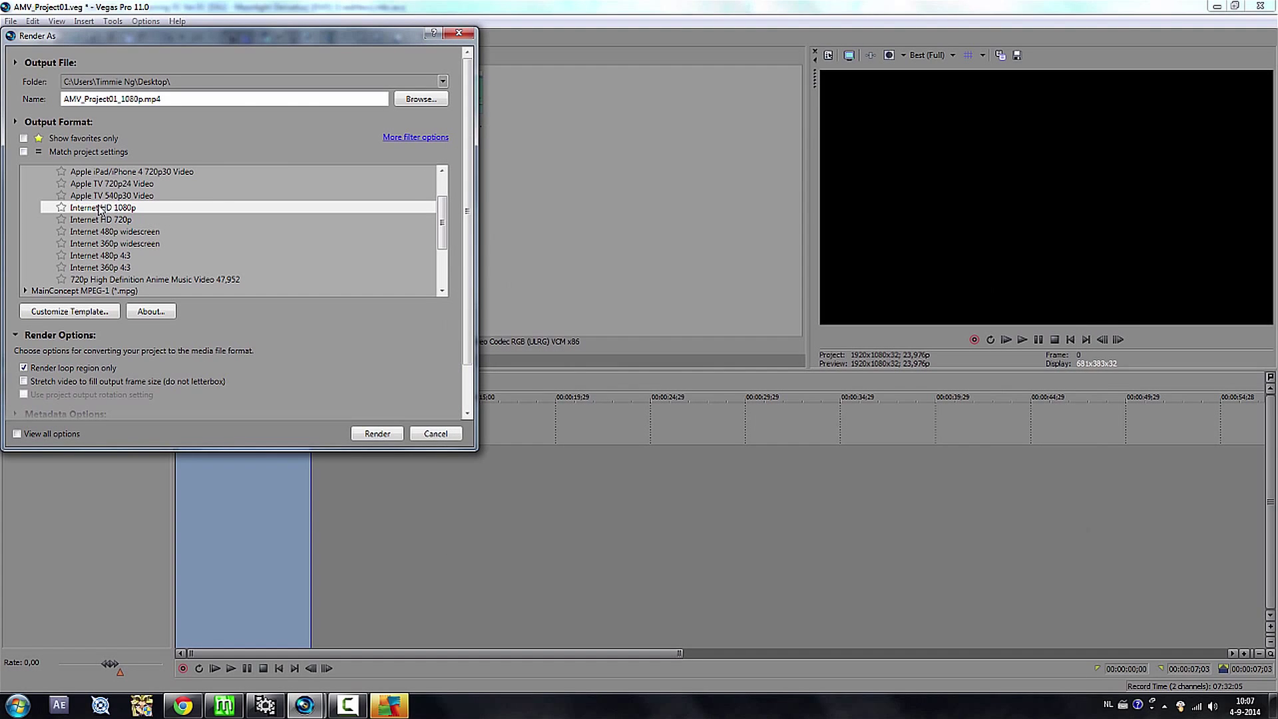
- Customize the Internet HD 1080p template with frame size HD 1080p (1920x1080), the High profile and a frame rate of 23,976 (IVTC Film)
{"action": "left_click", "coordinate": [100, 209]}
{"action": "left_click", "coordinate": [82, 312]}
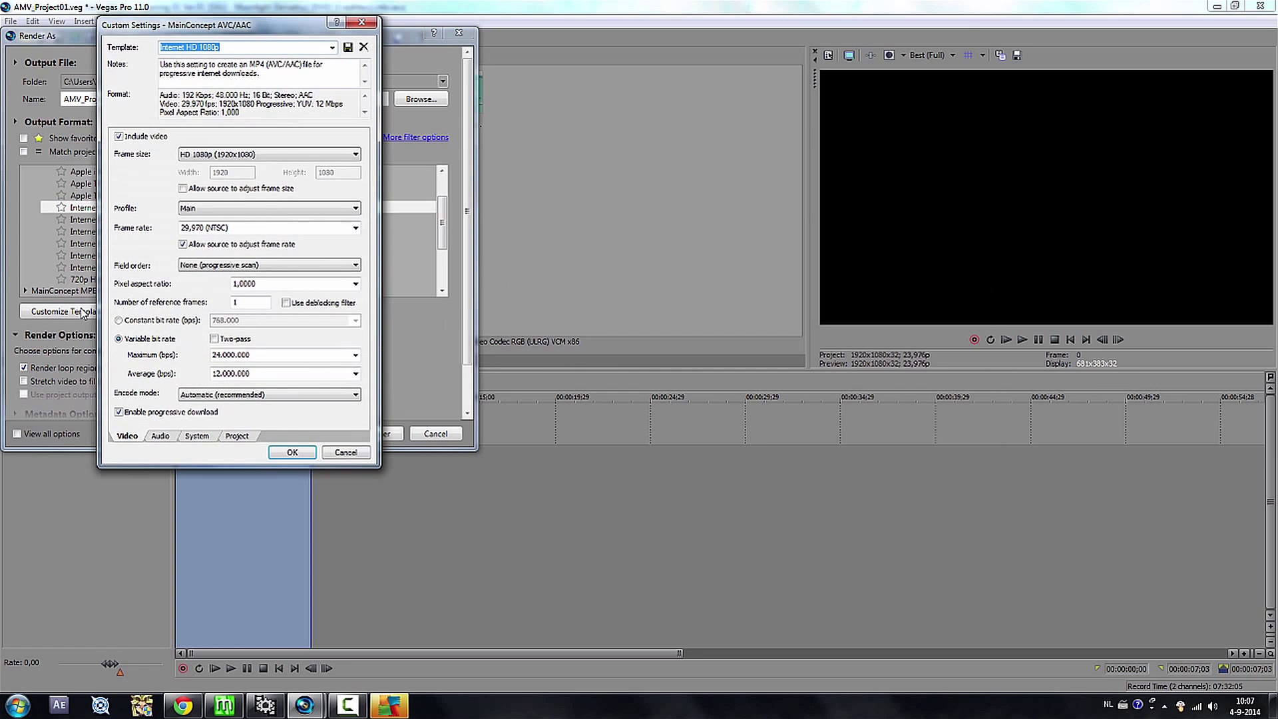
{"action": "left_click_drag", "start_coordinate": [212, 30], "coordinate": [601, 24]}
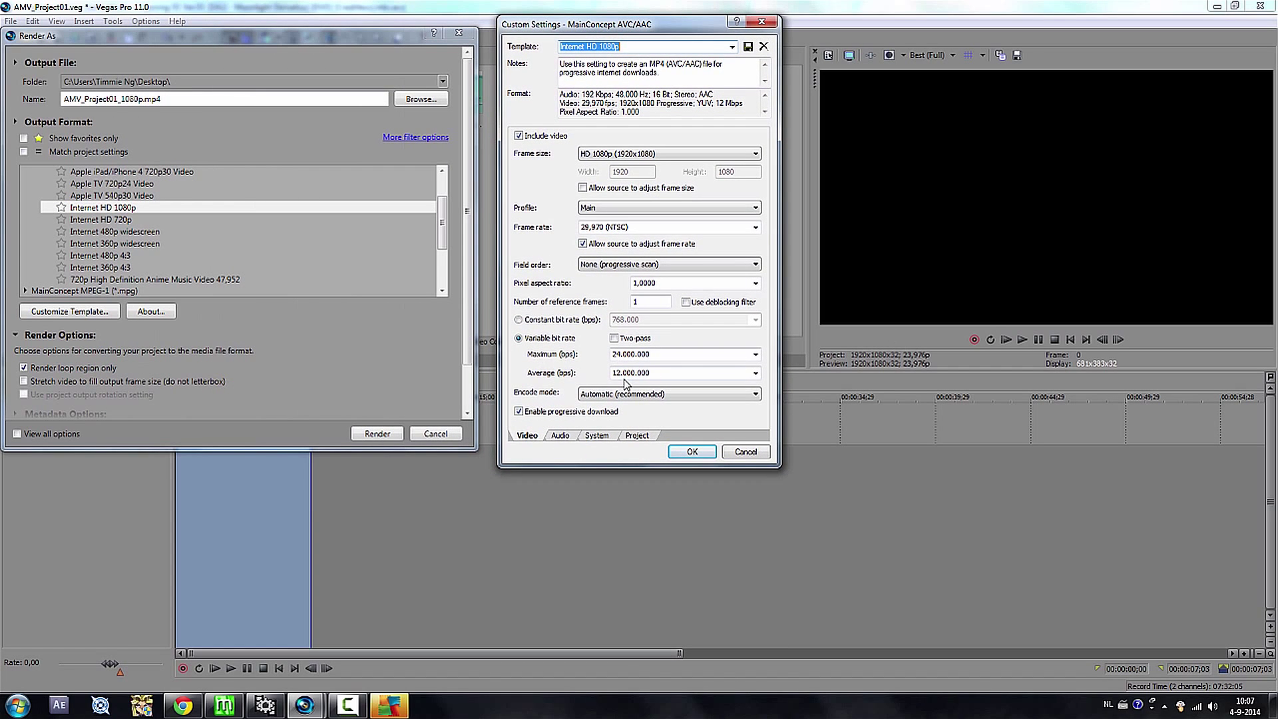
{"action": "left_click", "coordinate": [730, 152]}
{"action": "left_click", "coordinate": [670, 235]}
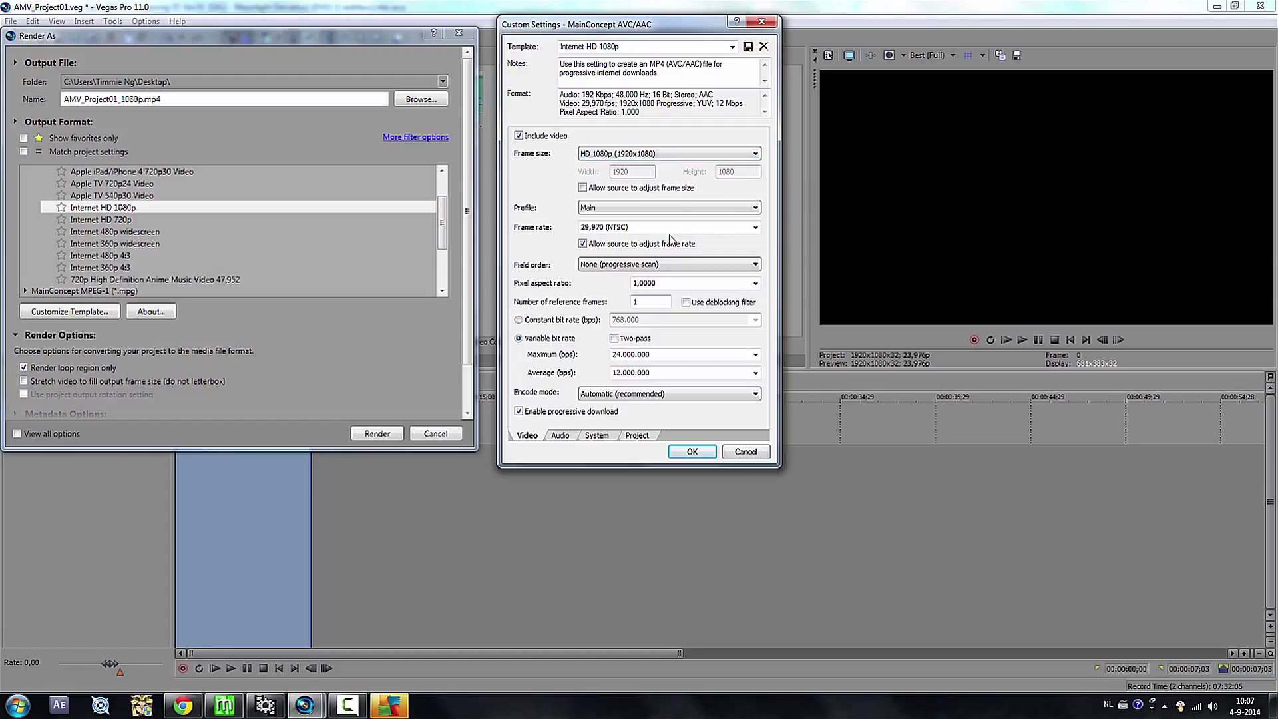
{"action": "left_click", "coordinate": [643, 209]}
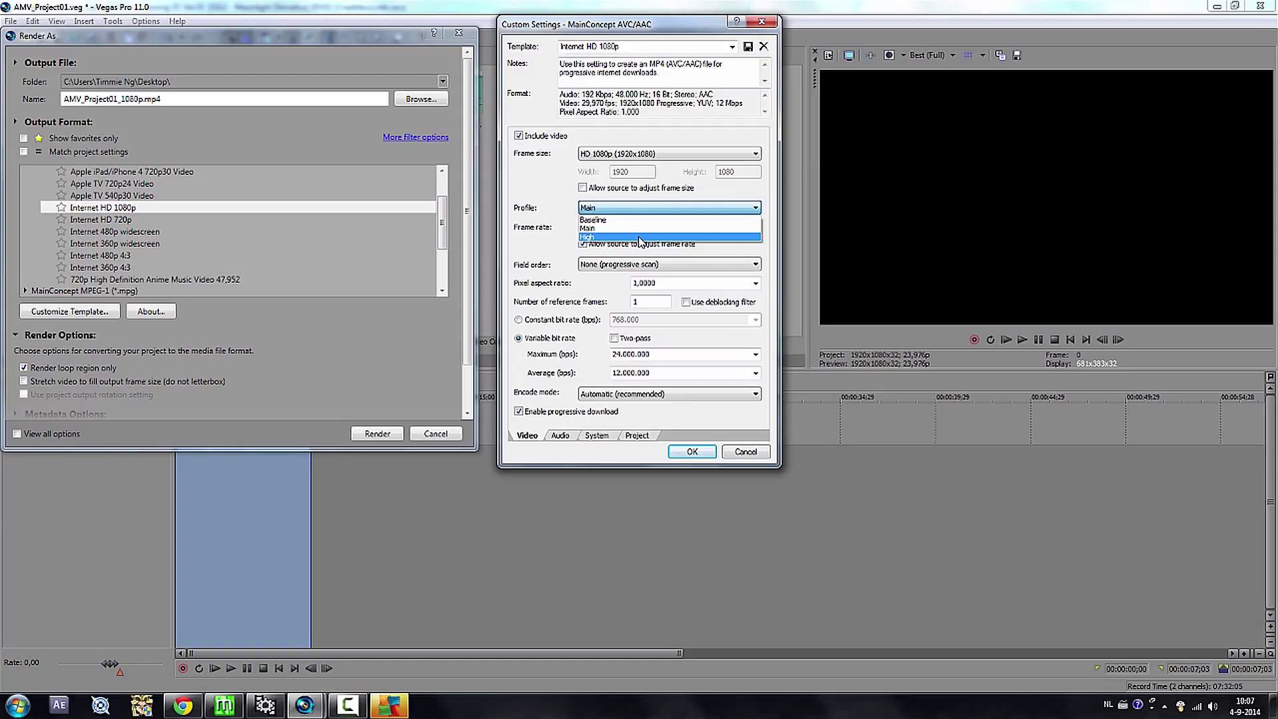
{"action": "left_click", "coordinate": [641, 237]}
{"action": "left_click", "coordinate": [755, 228]}
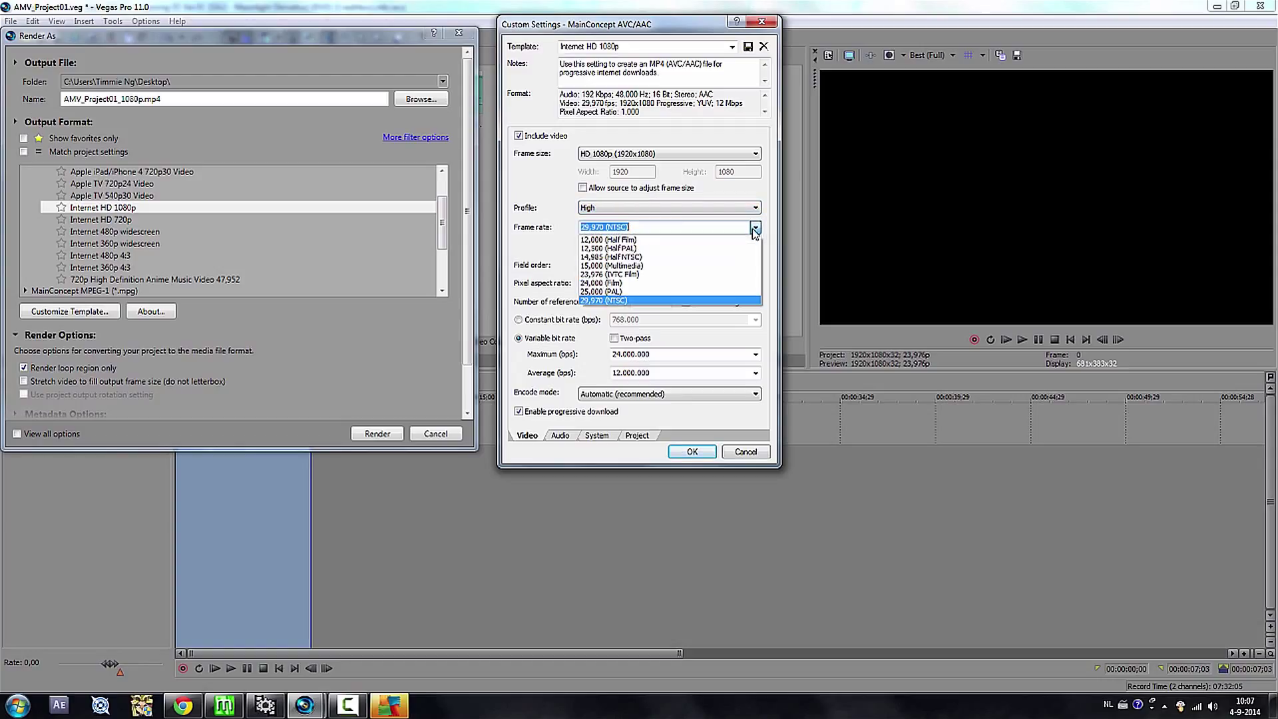
{"action": "left_click", "coordinate": [675, 276]}
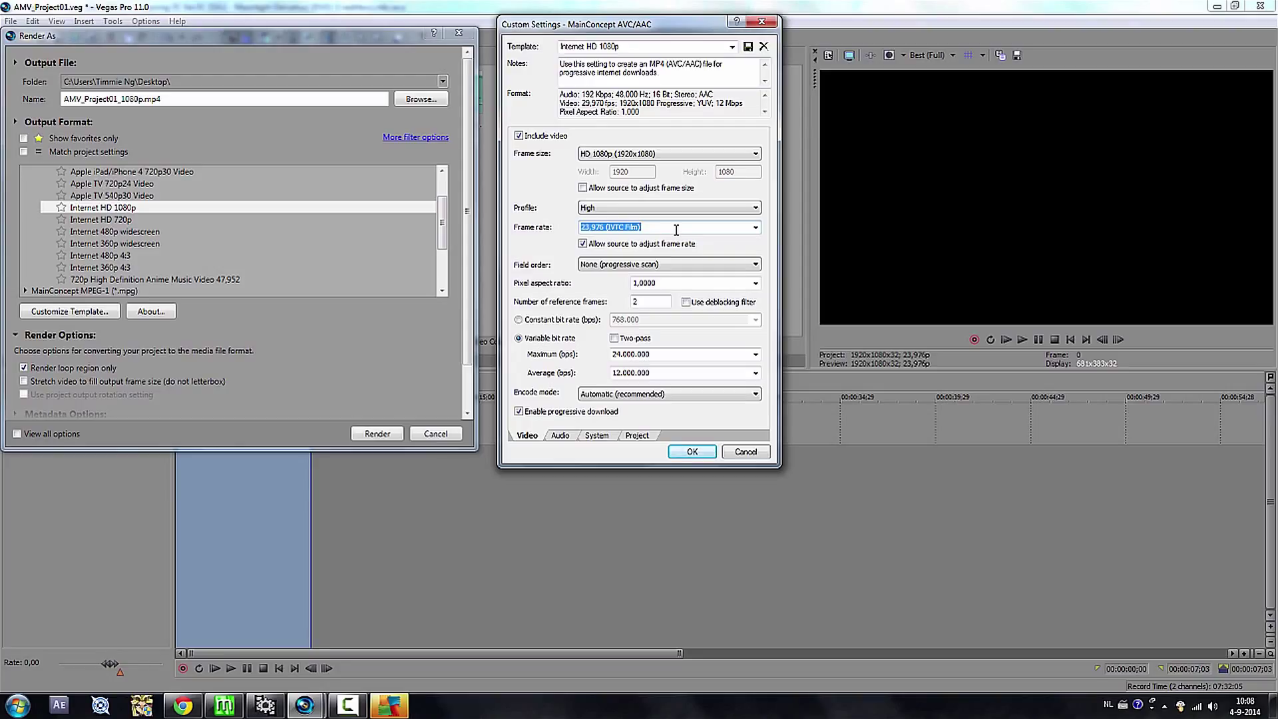
- Keep the field order at None (progressive scan) and the pixel aspect ratio at 1,0000, and enable the deblocking filter
{"action": "left_click", "coordinate": [690, 264]}
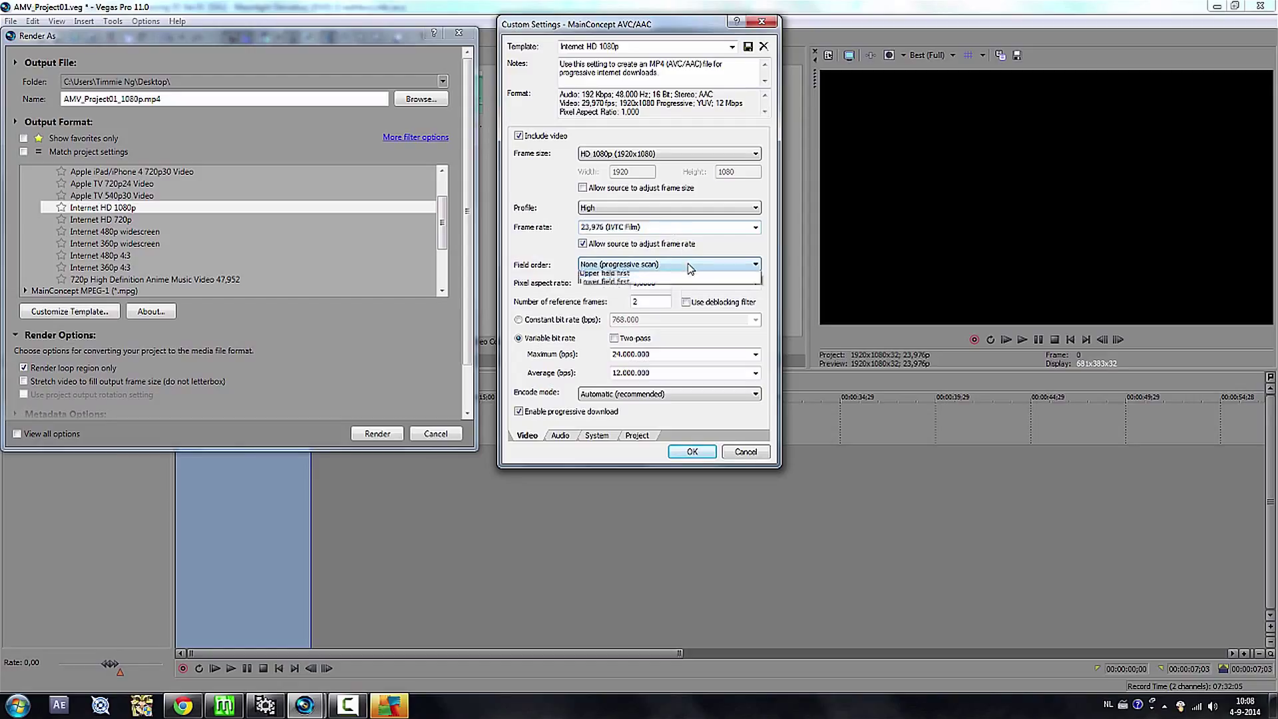
{"action": "left_click", "coordinate": [684, 276]}
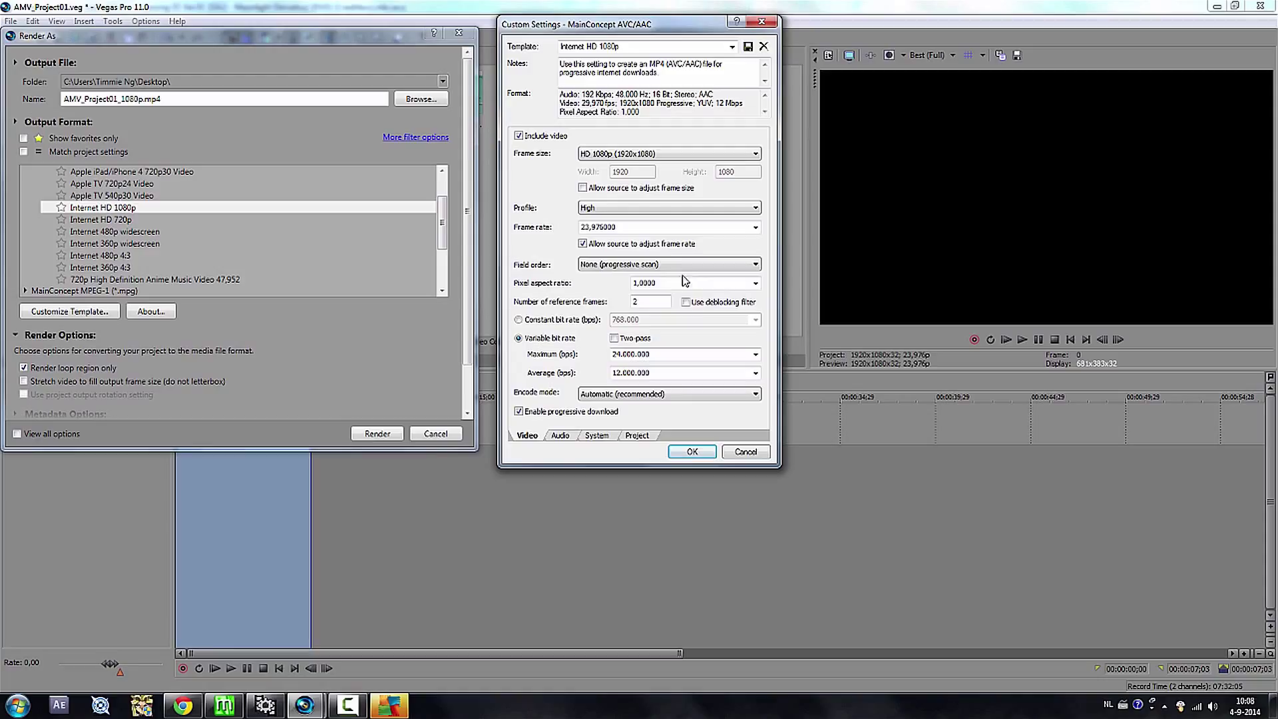
{"action": "left_click", "coordinate": [755, 283]}
{"action": "left_click", "coordinate": [743, 294]}
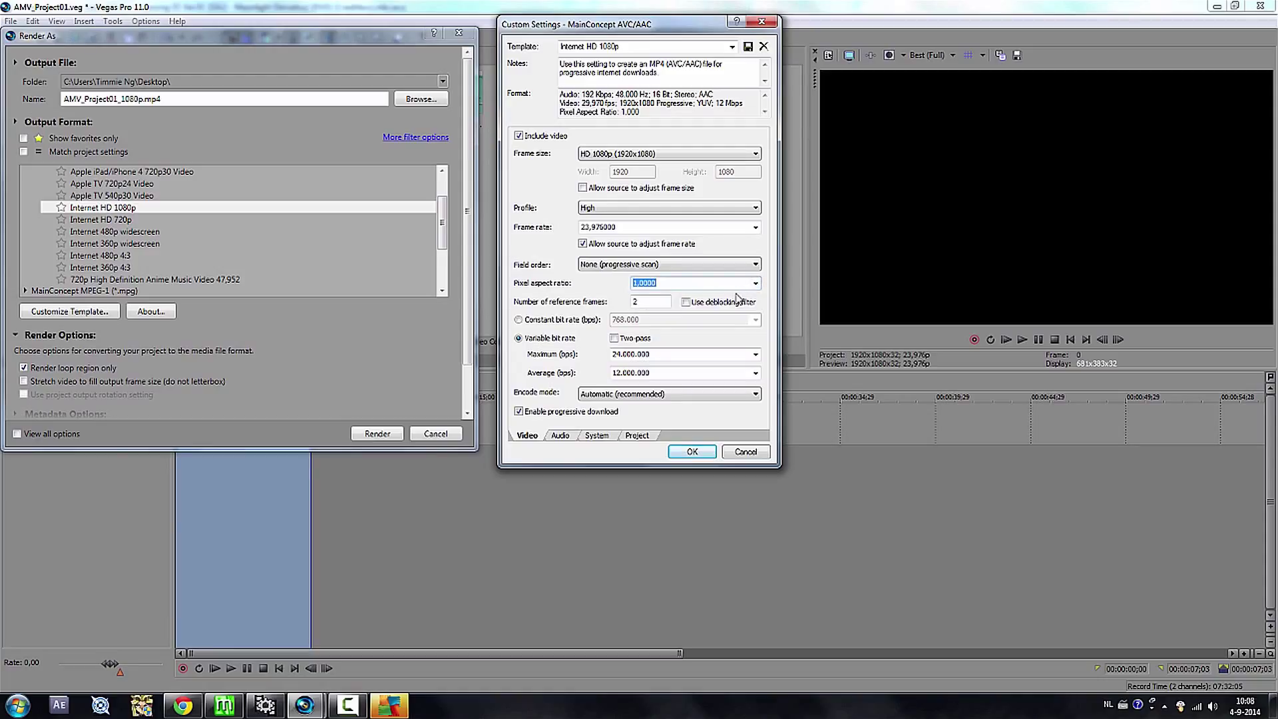
{"action": "left_click", "coordinate": [692, 307]}
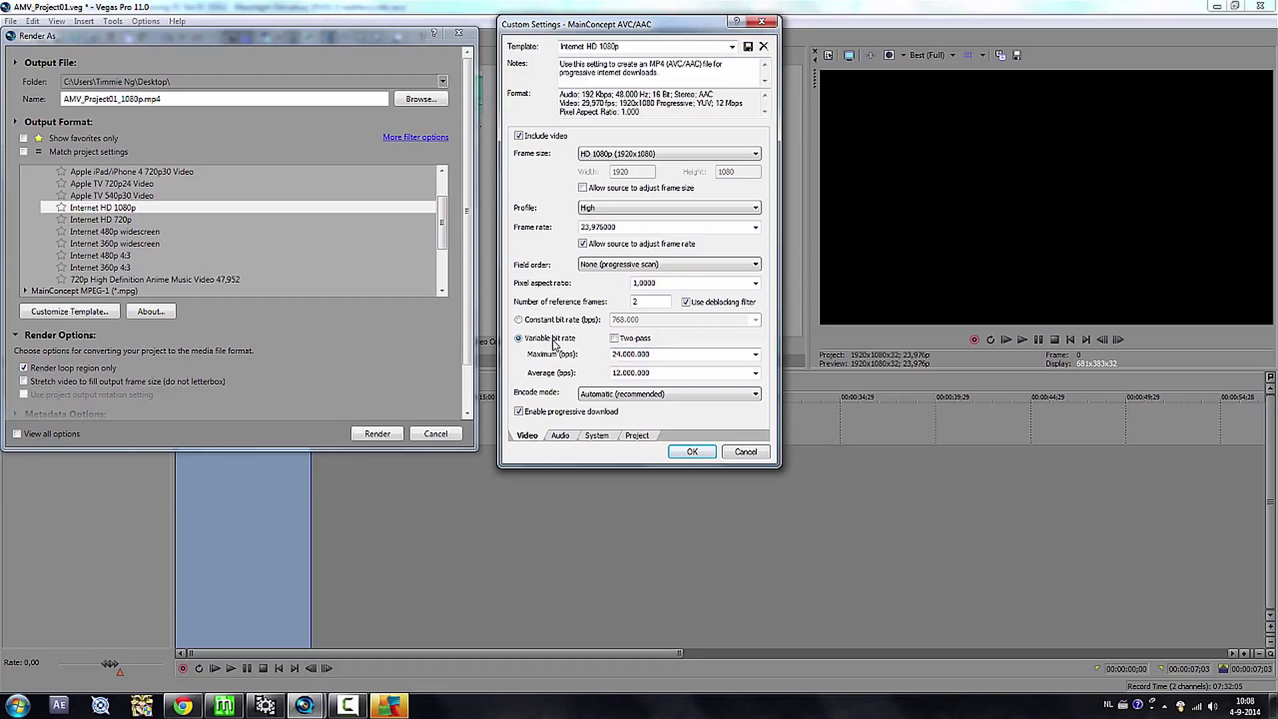
- Enable two-pass variable bit rate with maximum and average at 10.000.000 bps, and keep the encode mode on Automatic (recommended)
{"action": "left_click", "coordinate": [613, 339]}
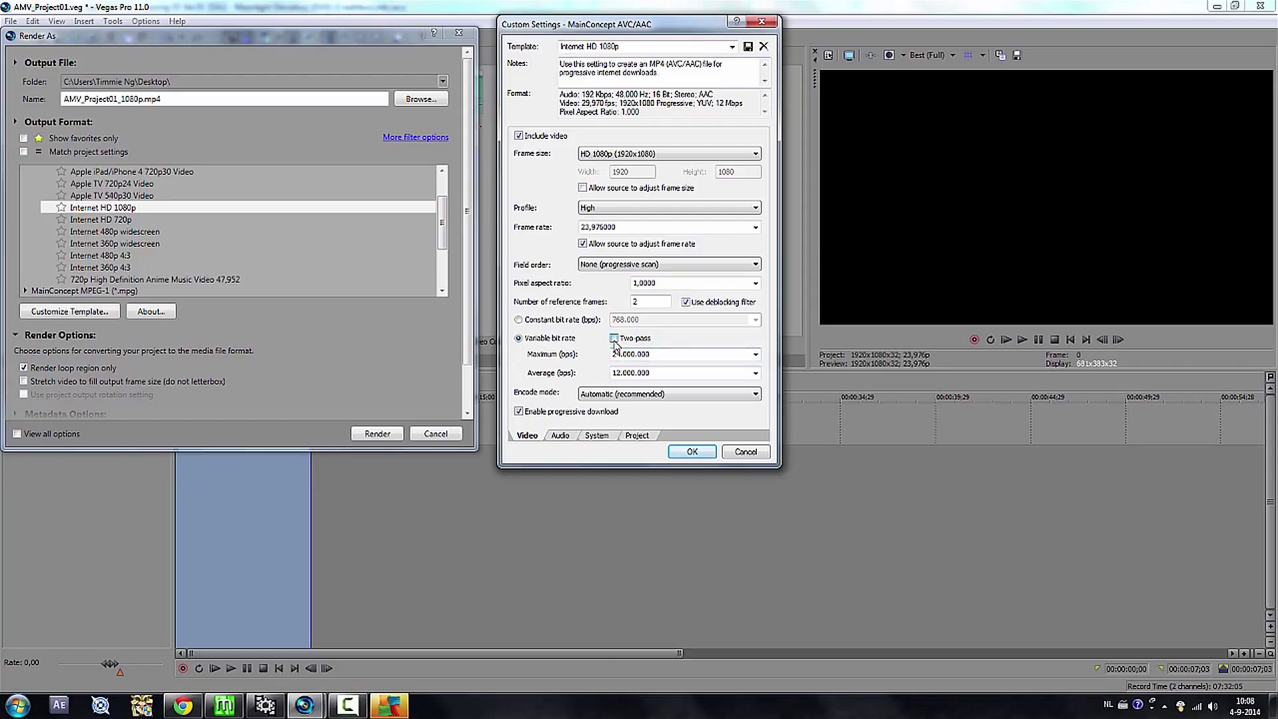
{"action": "left_click", "coordinate": [756, 354]}
{"action": "left_click", "coordinate": [727, 408]}
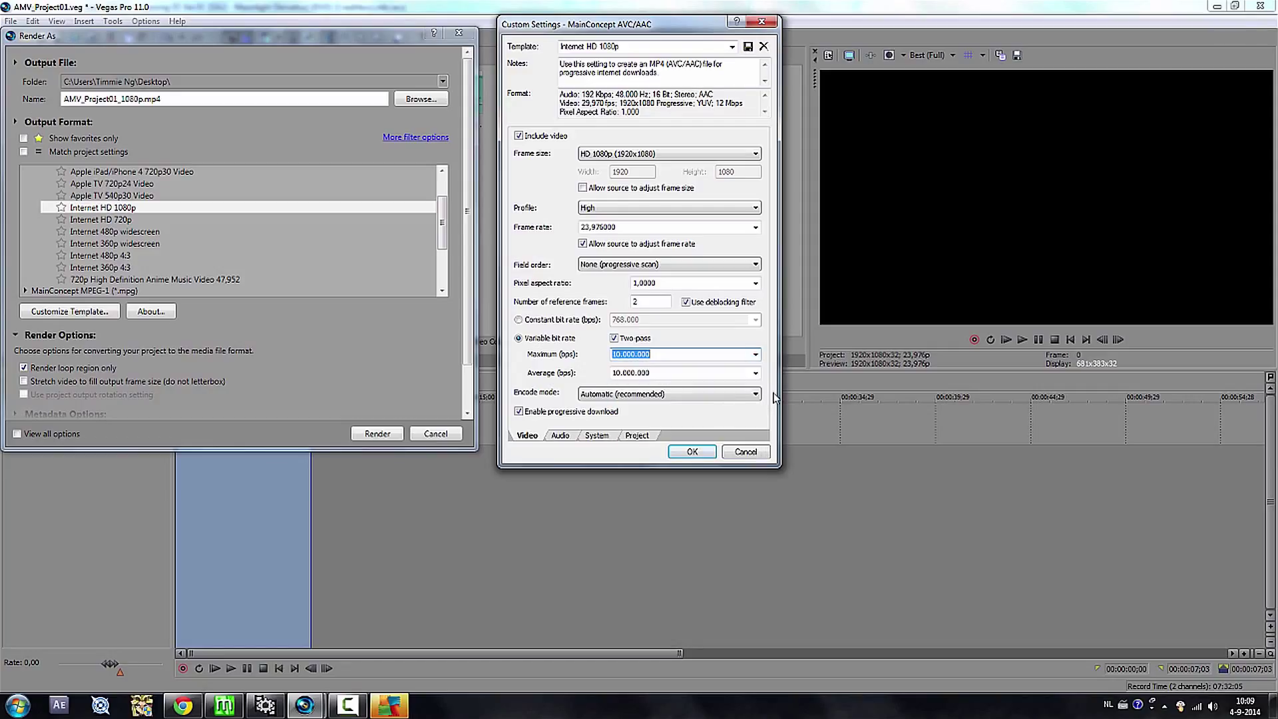
{"action": "left_click", "coordinate": [756, 373]}
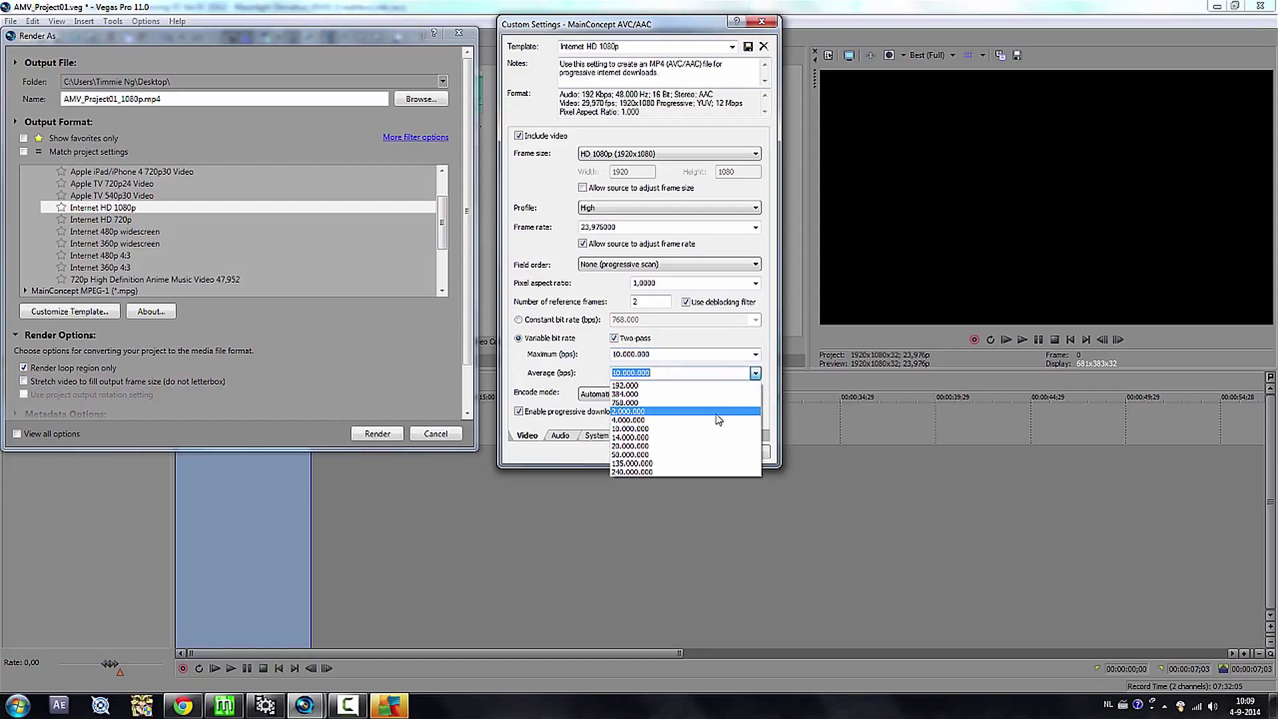
{"action": "left_click", "coordinate": [754, 373]}
{"action": "left_click", "coordinate": [668, 395]}
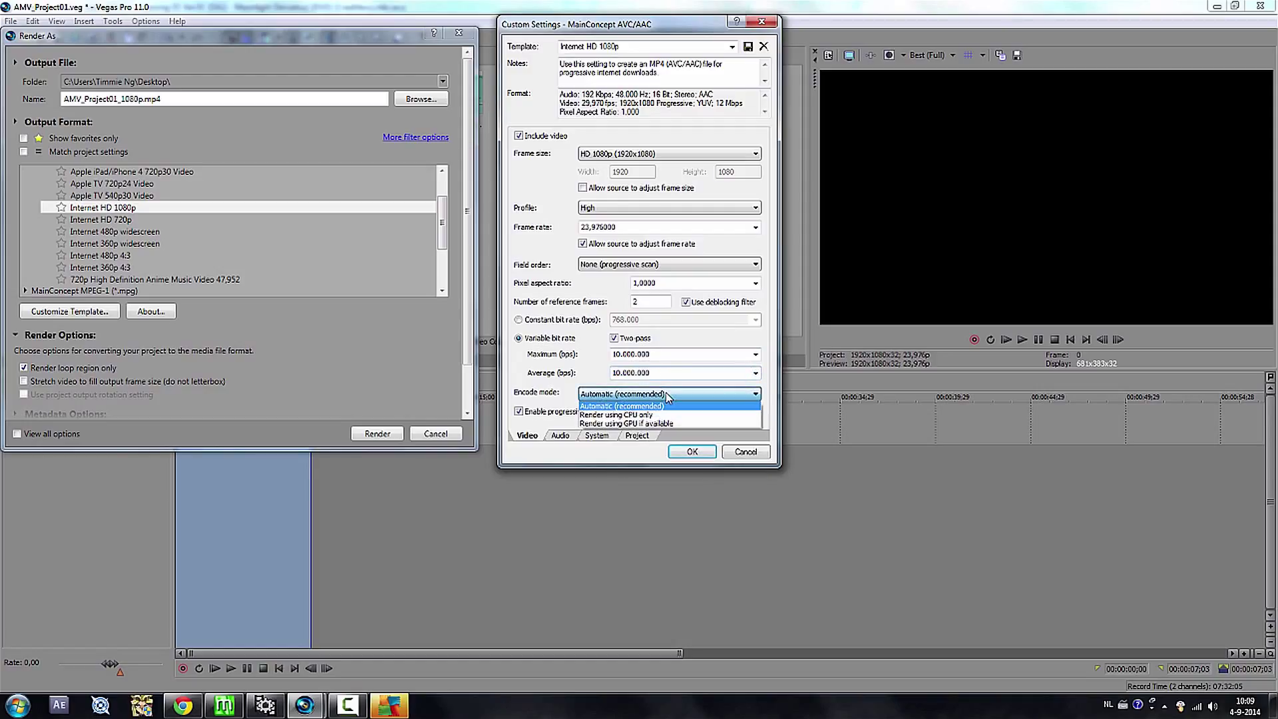
{"action": "left_click", "coordinate": [668, 396]}
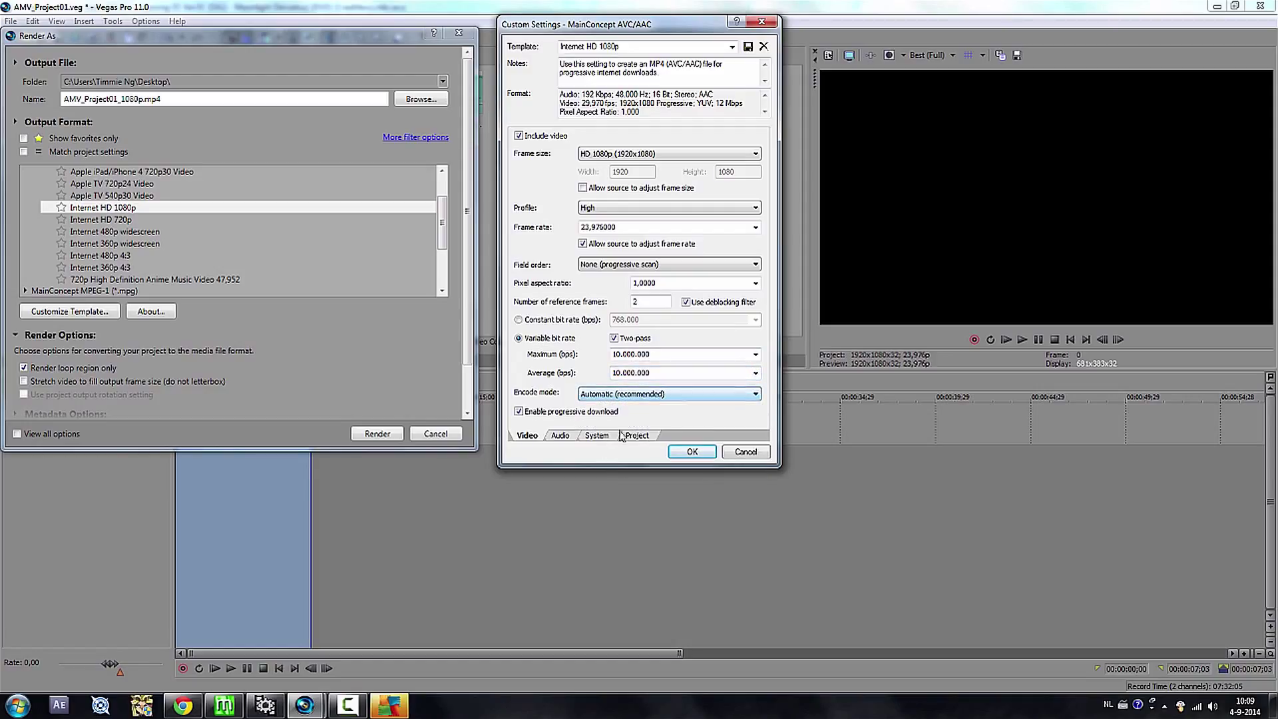
- Choose the export's audio sample rate and bit rate, and check the system settings
{"action": "left_click", "coordinate": [565, 437]}
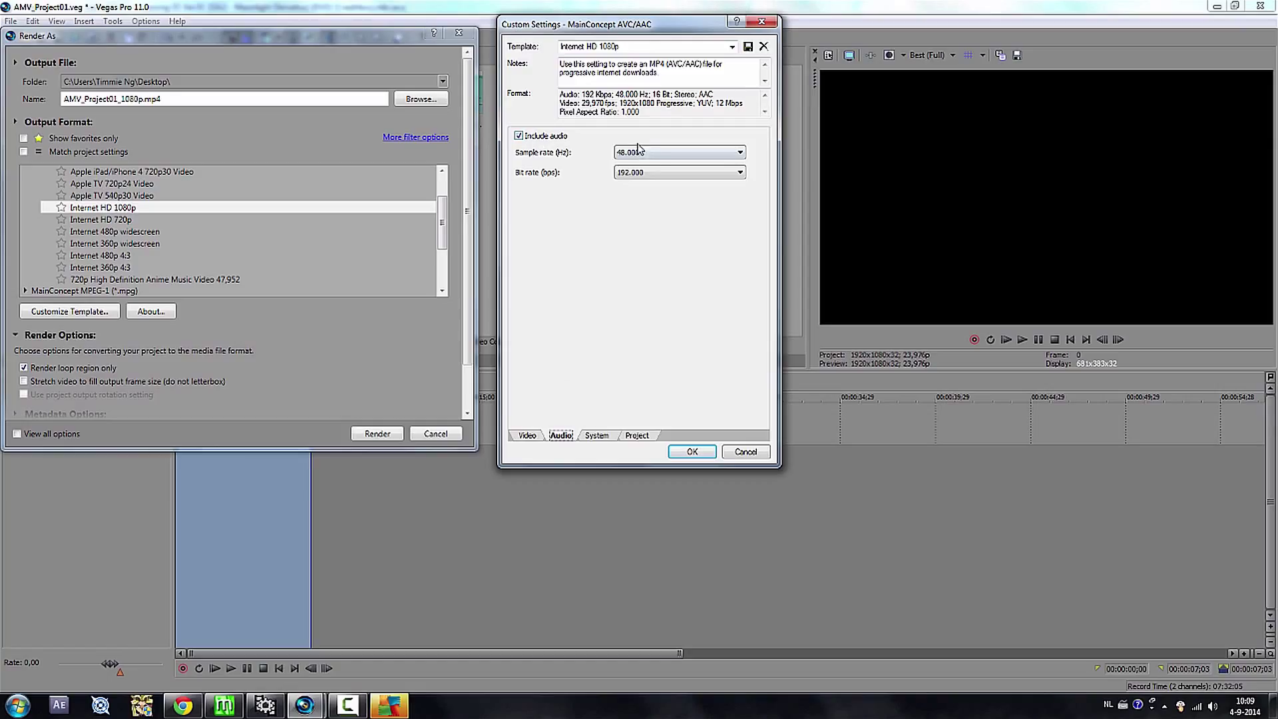
{"action": "left_click", "coordinate": [657, 156]}
{"action": "left_click", "coordinate": [636, 234]}
{"action": "left_click", "coordinate": [676, 173]}
{"action": "left_click", "coordinate": [675, 384]}
{"action": "left_click", "coordinate": [588, 436]}
{"action": "left_click", "coordinate": [559, 436]}
{"action": "left_click", "coordinate": [526, 436]}
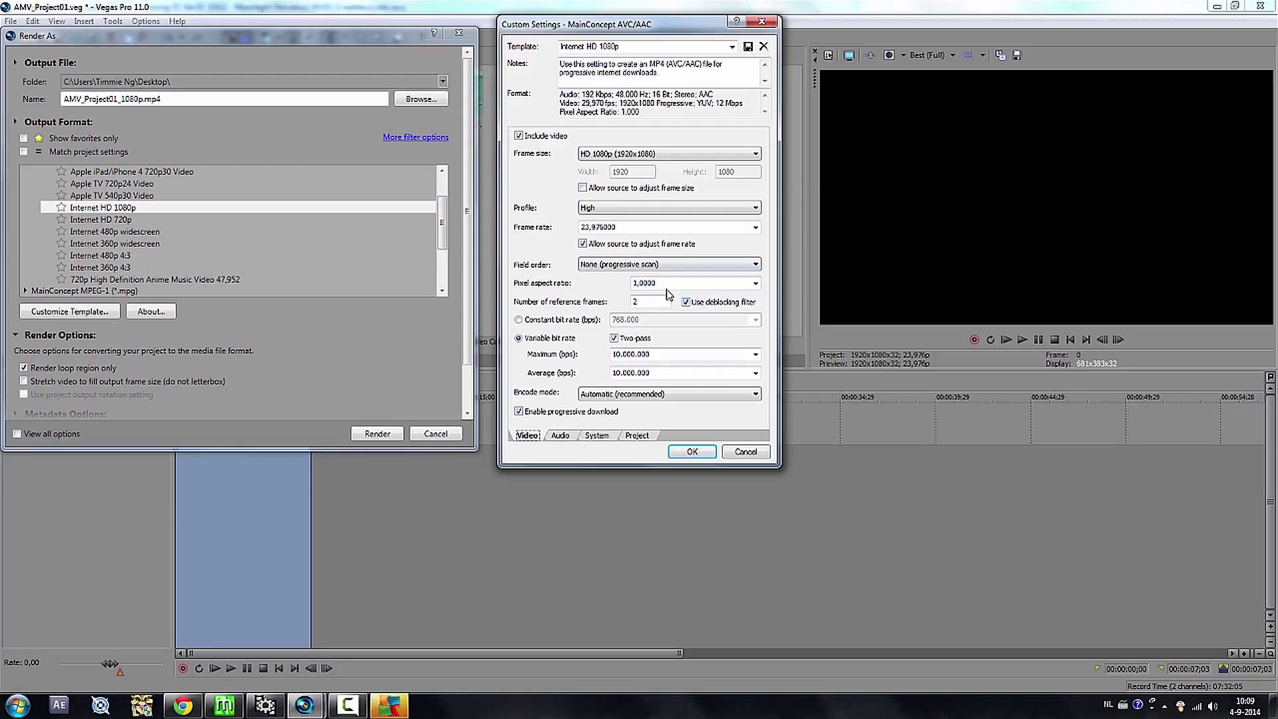
- Confirm the custom template with pixel aspect ratio 1,0000 and render the loop region to AMV_Project01_1080p.mp4
{"action": "left_click", "coordinate": [756, 283]}
{"action": "left_click", "coordinate": [707, 295]}
{"action": "left_click", "coordinate": [693, 452]}
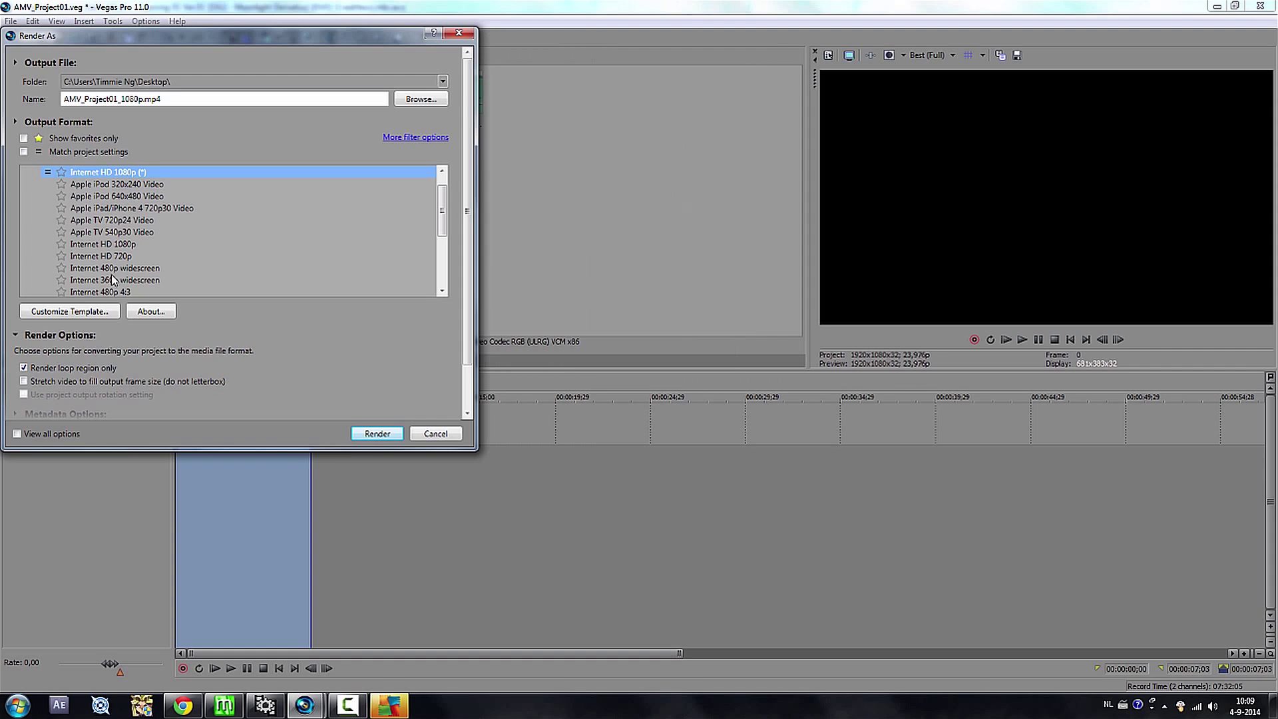
{"action": "left_click", "coordinate": [372, 434]}
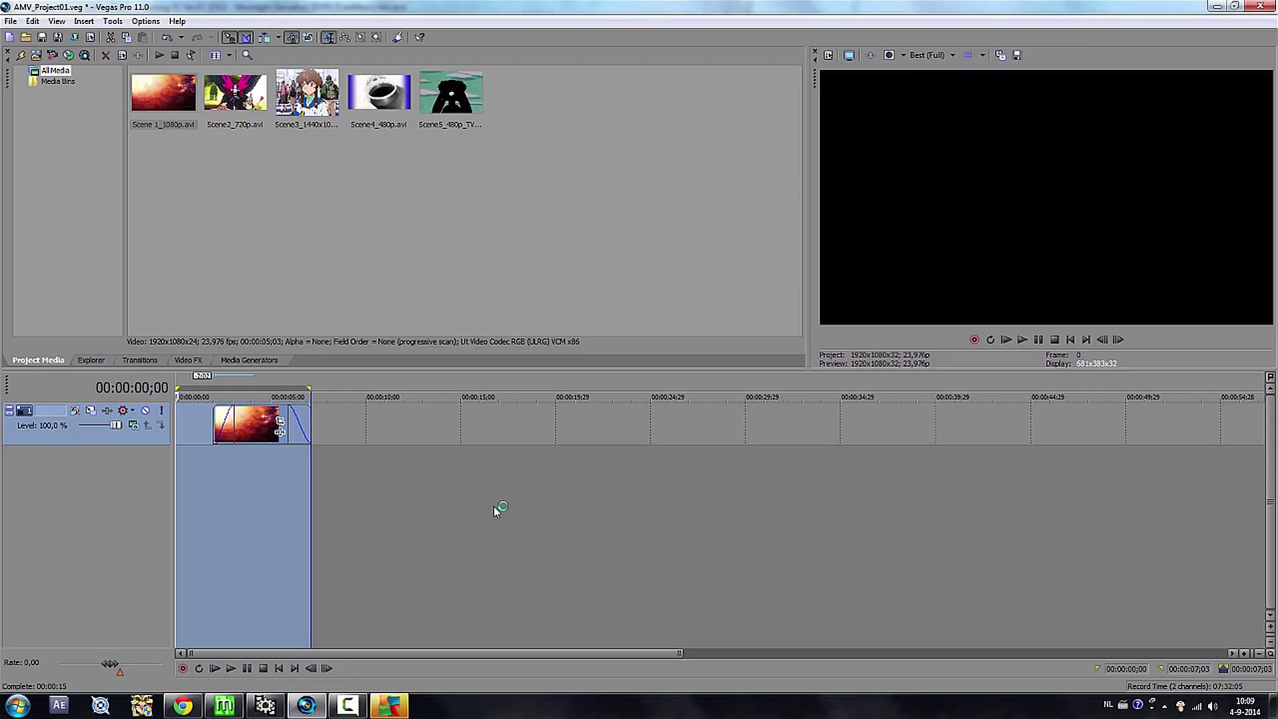
- Delete the Scene 1 clip from the timeline
{"action": "left_click", "coordinate": [249, 421]}
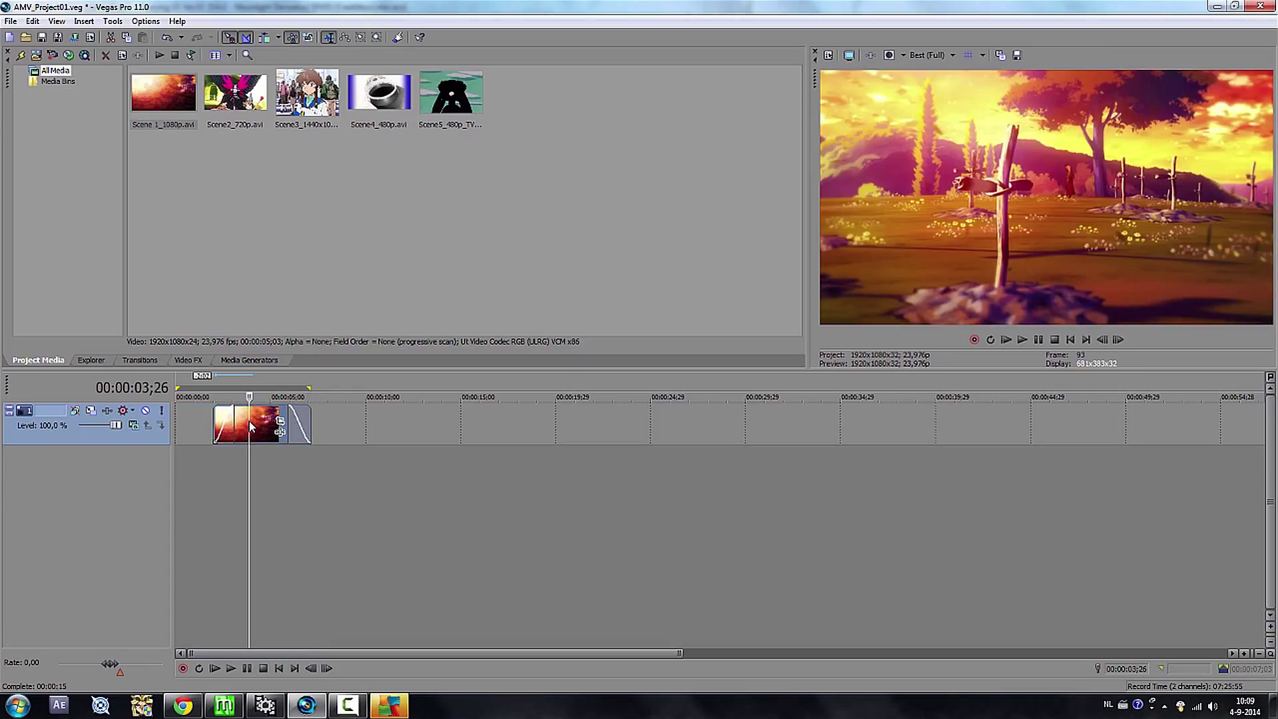
{"action": "left_click", "coordinate": [260, 425]}
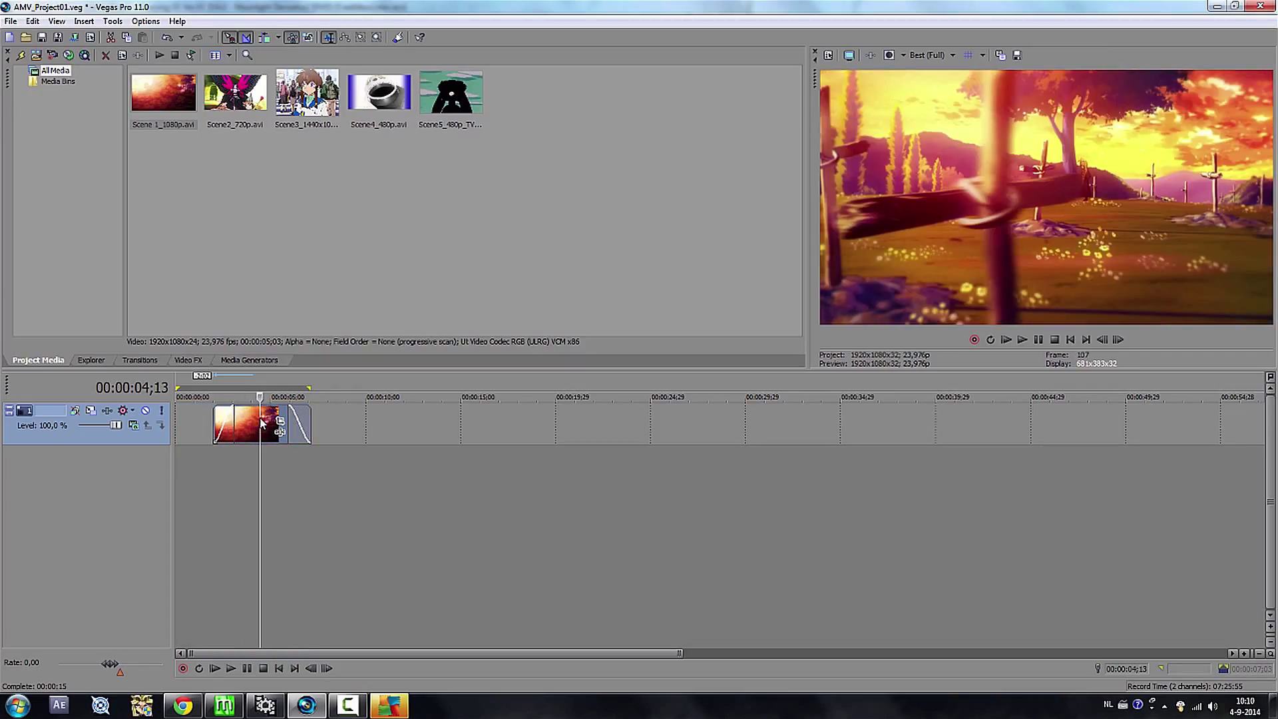
{"action": "left_click", "coordinate": [247, 425]}
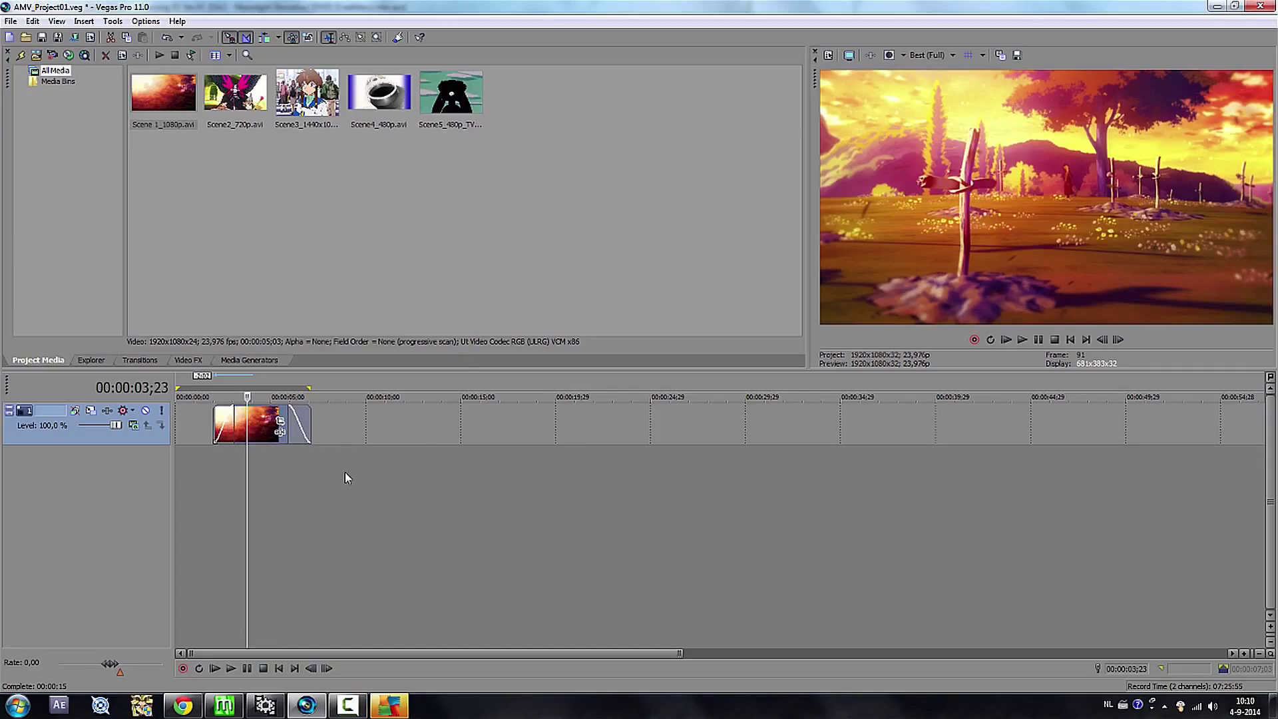
{"action": "double_click", "coordinate": [345, 471]}
{"action": "left_click", "coordinate": [255, 438]}
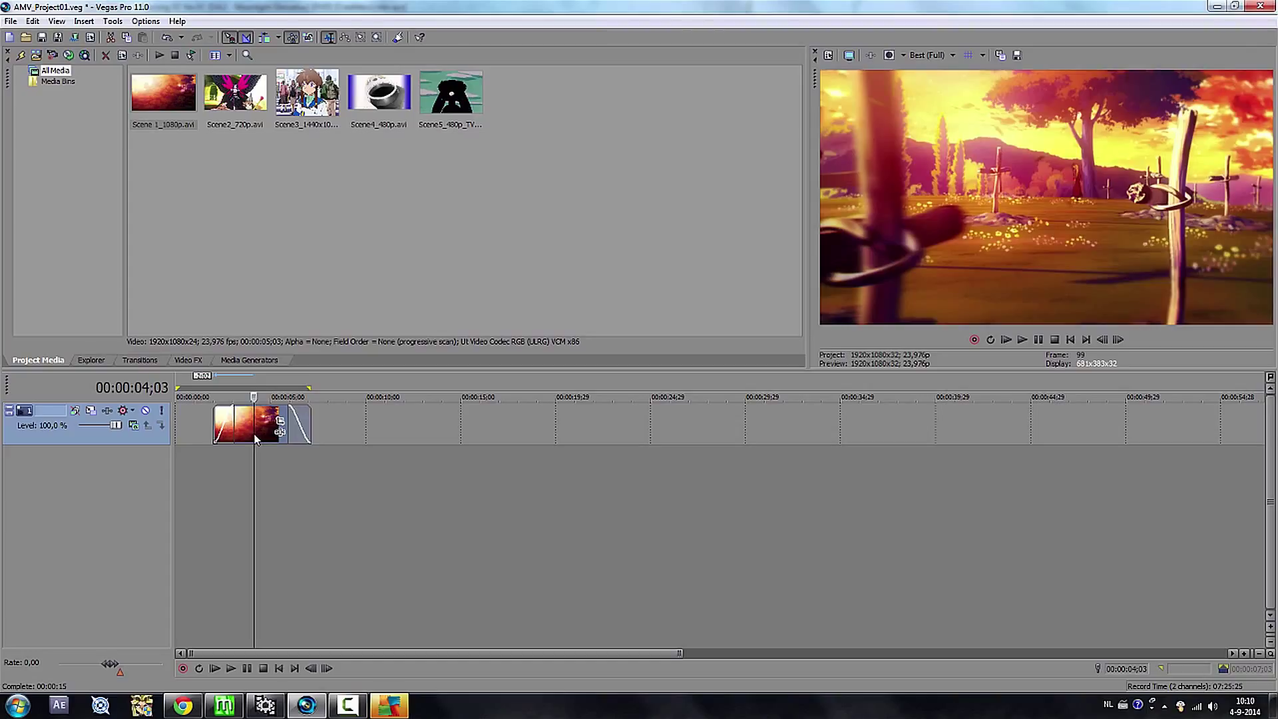
{"action": "key", "text": "Delete"}
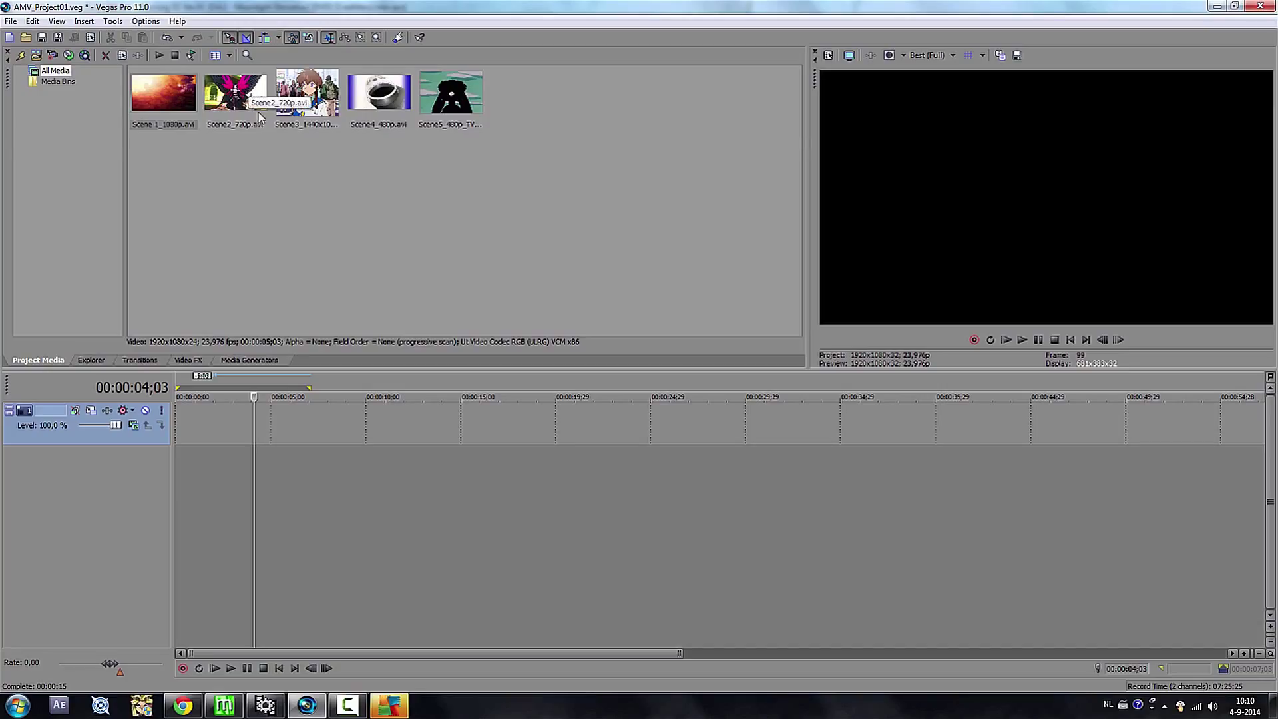
- Set the project frame size to 1280 x 720 to match the Scene2_720p.avi source
{"action": "left_click_drag", "start_coordinate": [253, 127], "coordinate": [238, 21]}
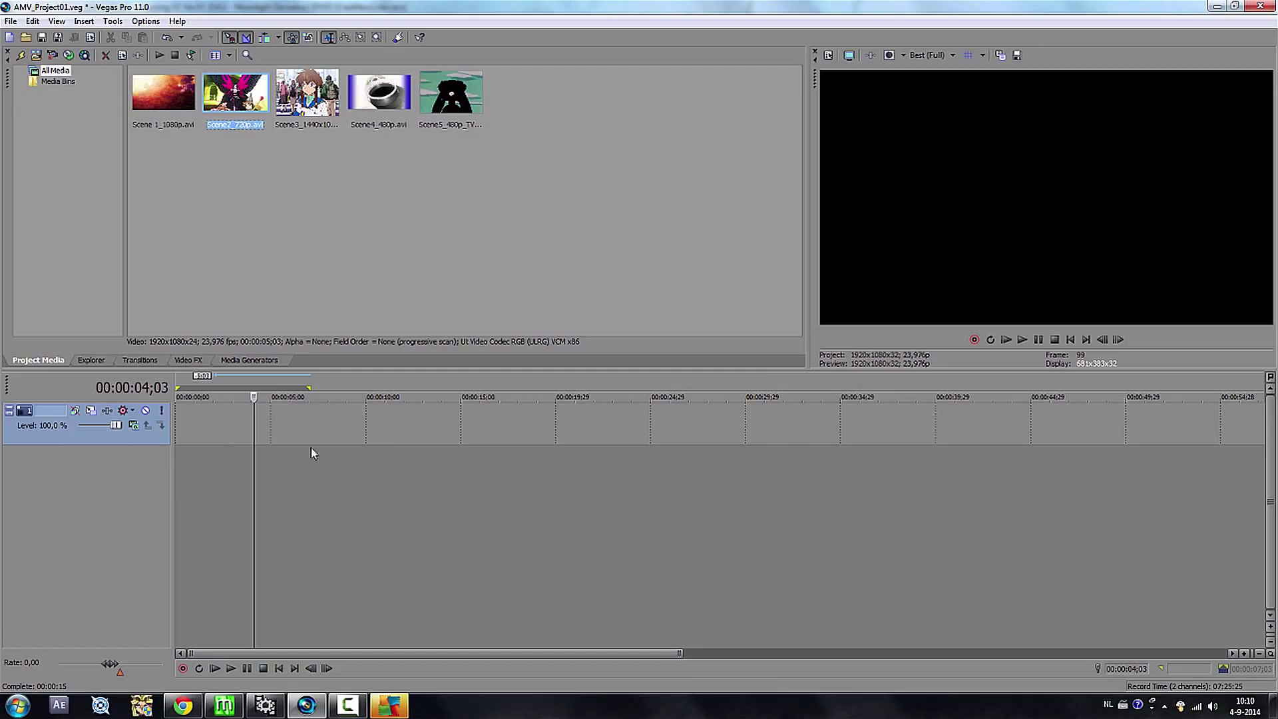
{"action": "left_click", "coordinate": [828, 55]}
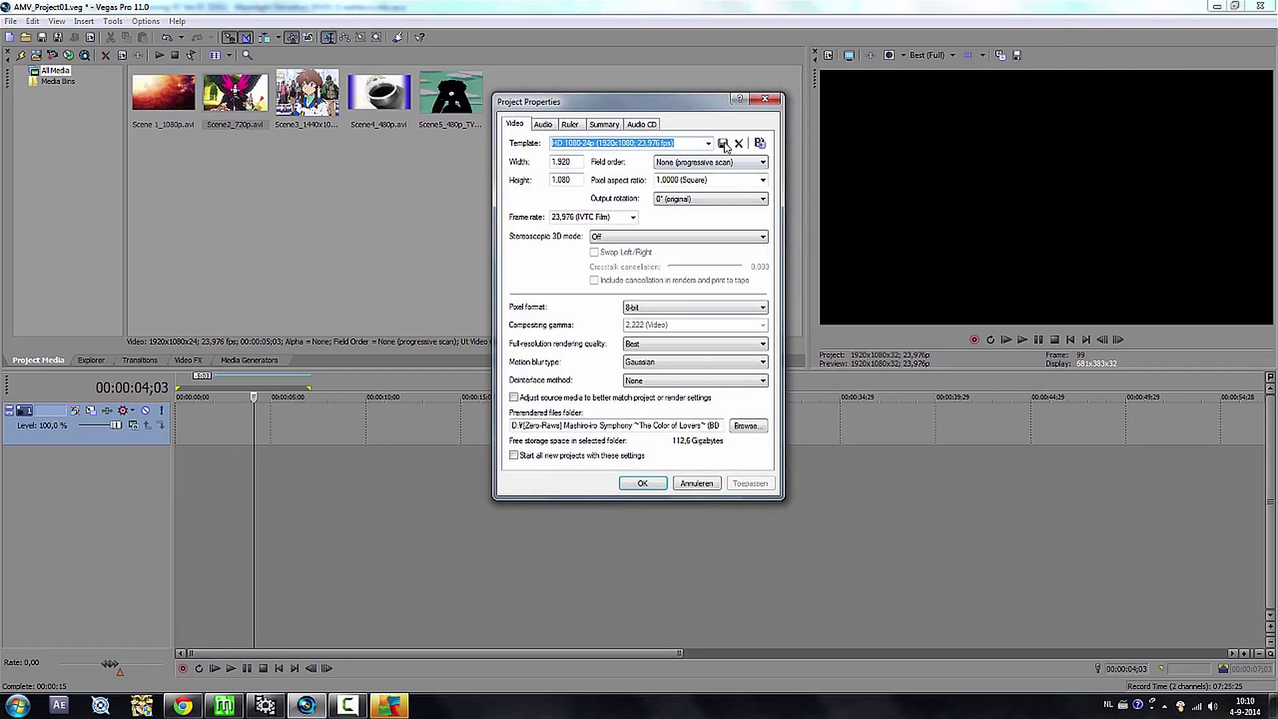
{"action": "left_click", "coordinate": [563, 161]}
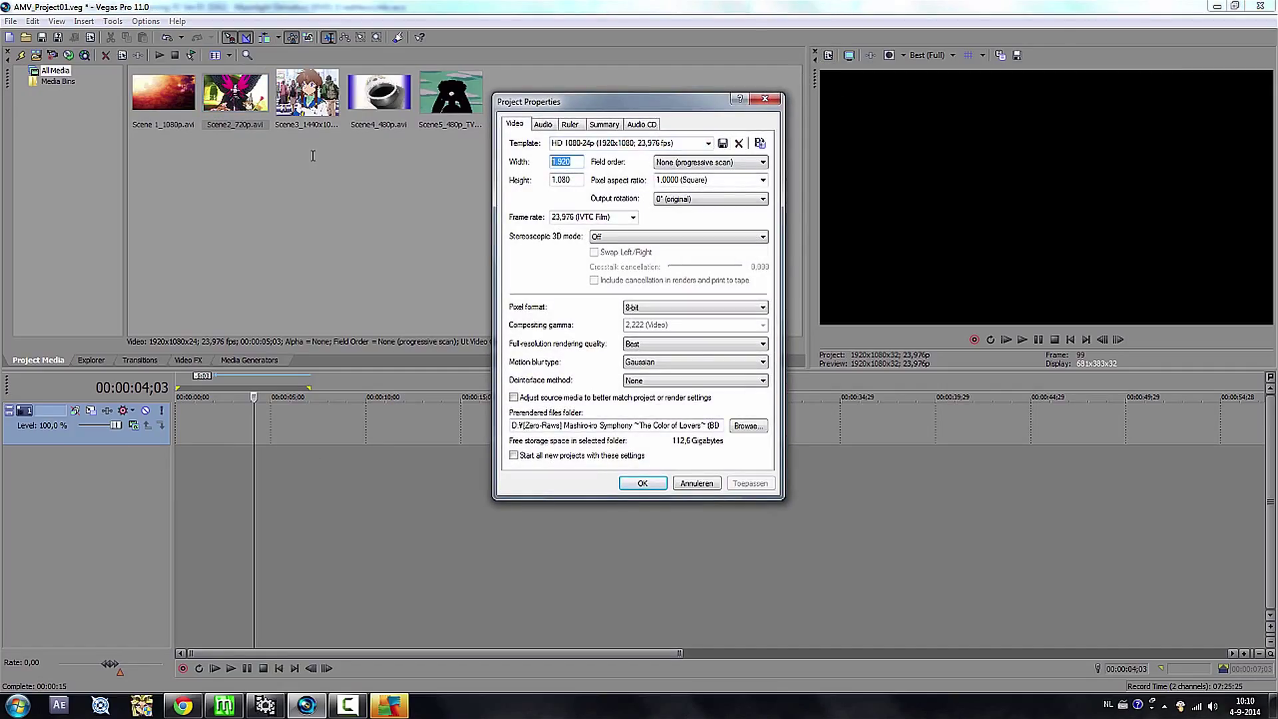
{"action": "type", "text": "1280"}
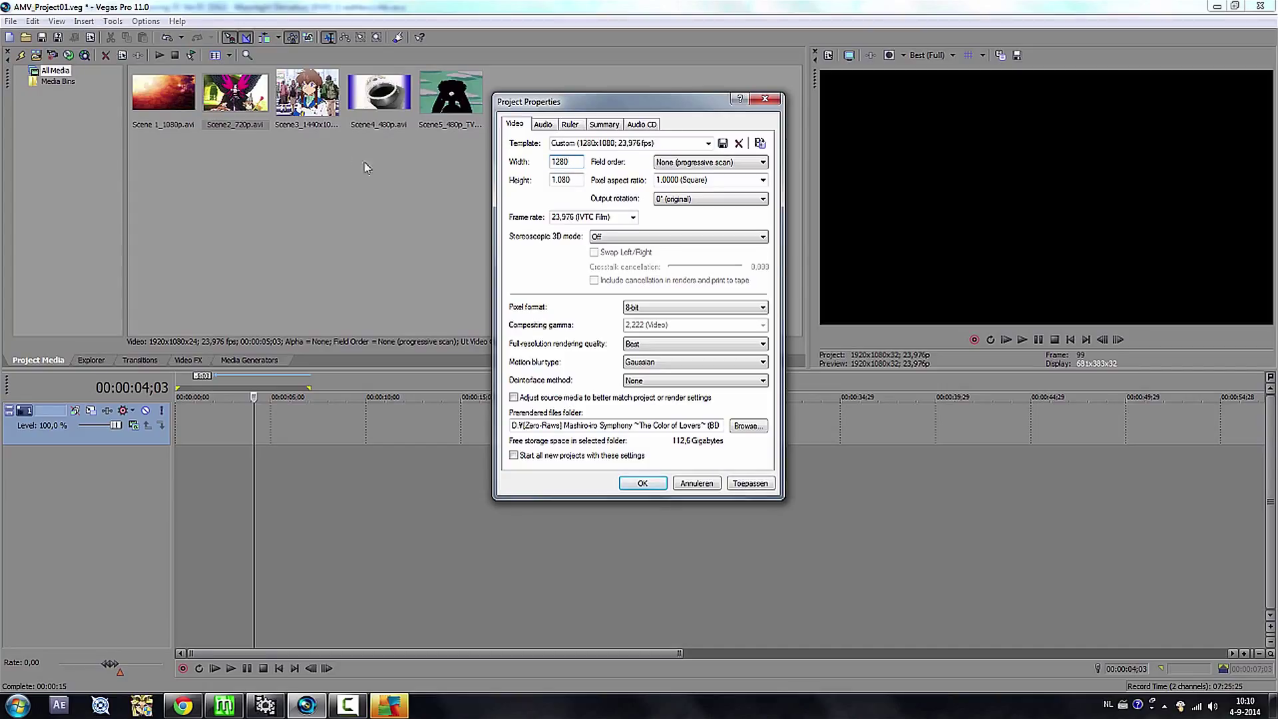
{"action": "double_click", "coordinate": [564, 179]}
{"action": "type", "text": "7230"}
{"action": "key", "text": "BackSpace"}
{"action": "key", "text": "BackSpace"}
{"action": "type", "text": "0"}
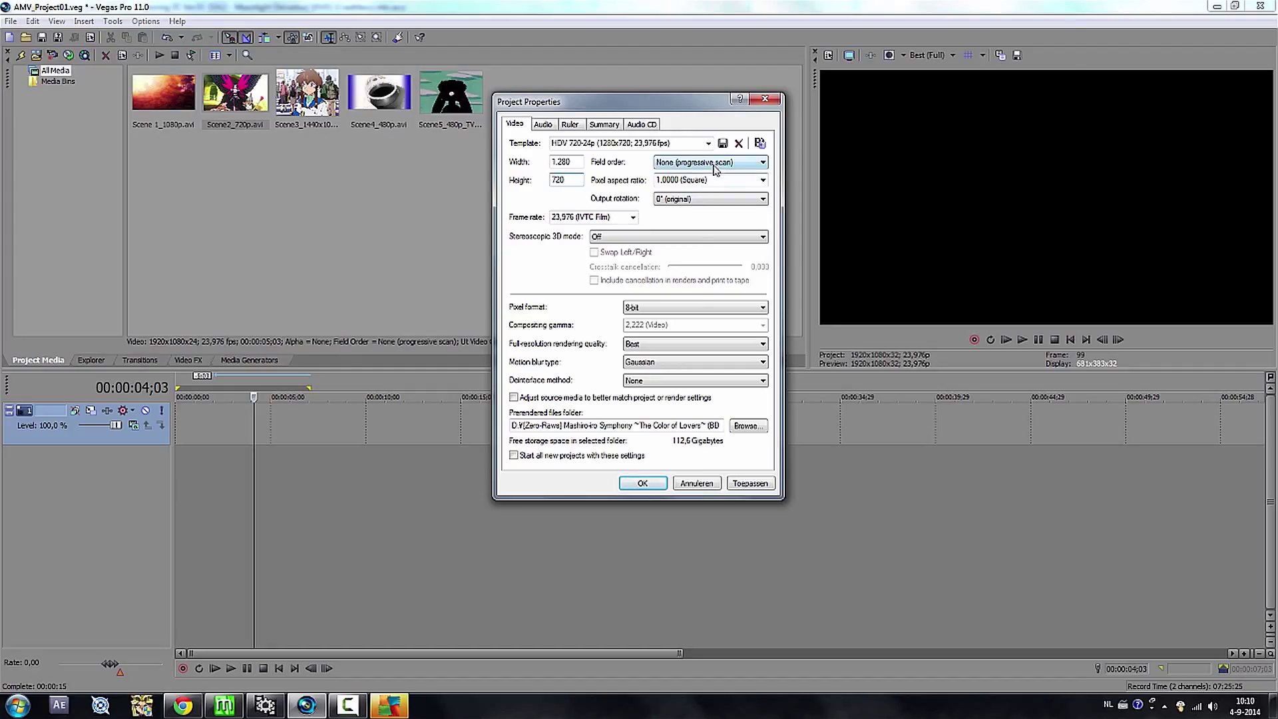
- Keep the project's deinterlace method at None and apply the project properties
{"action": "left_click", "coordinate": [699, 380]}
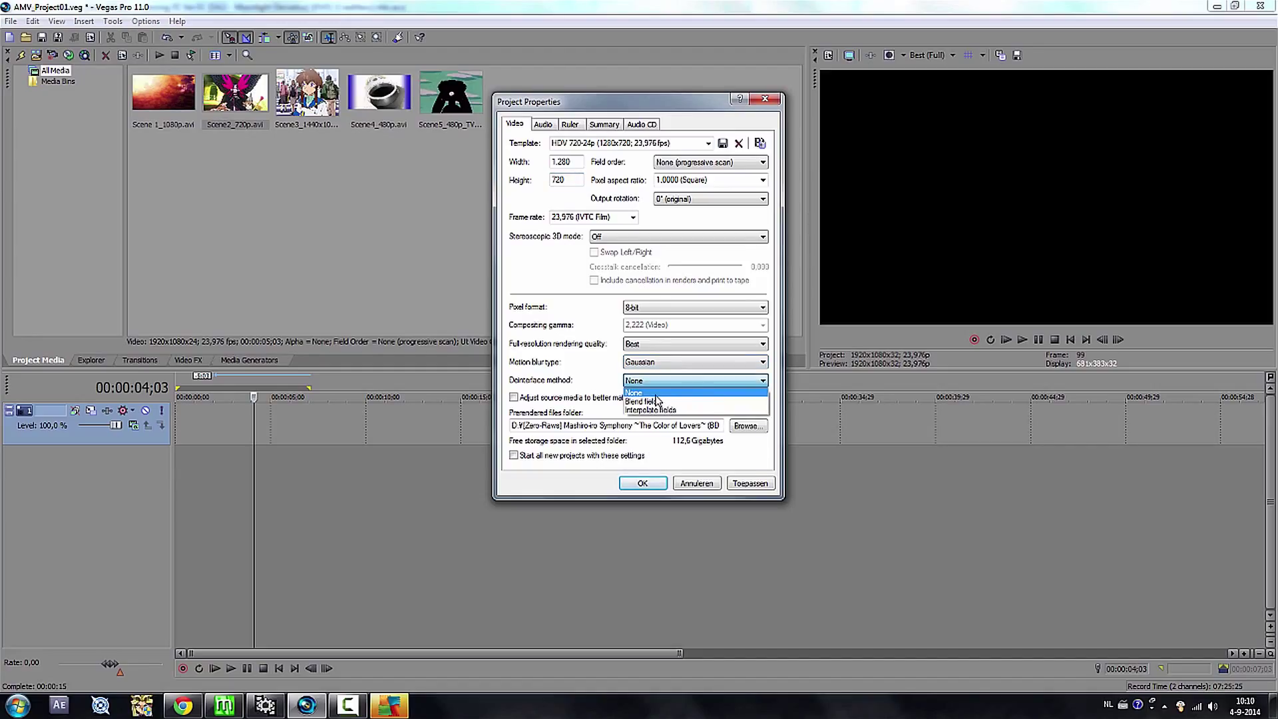
{"action": "left_click", "coordinate": [639, 393]}
{"action": "left_click", "coordinate": [749, 484]}
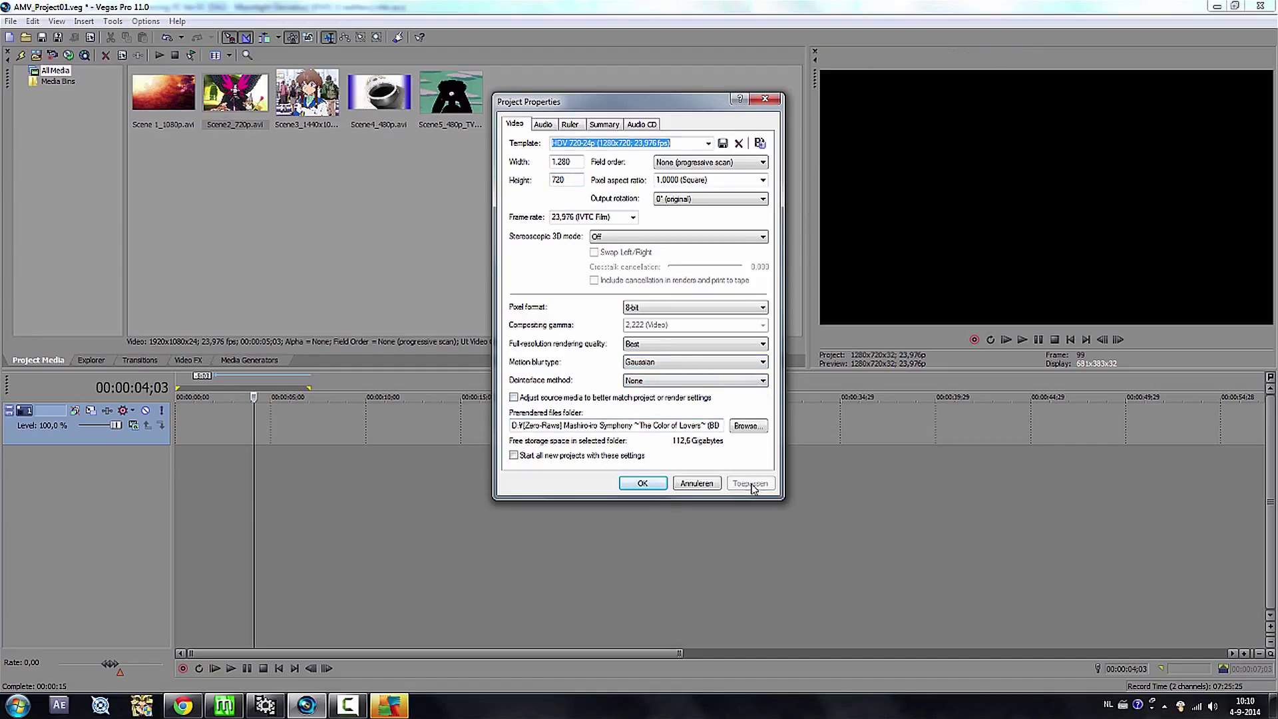
{"action": "left_click", "coordinate": [640, 484]}
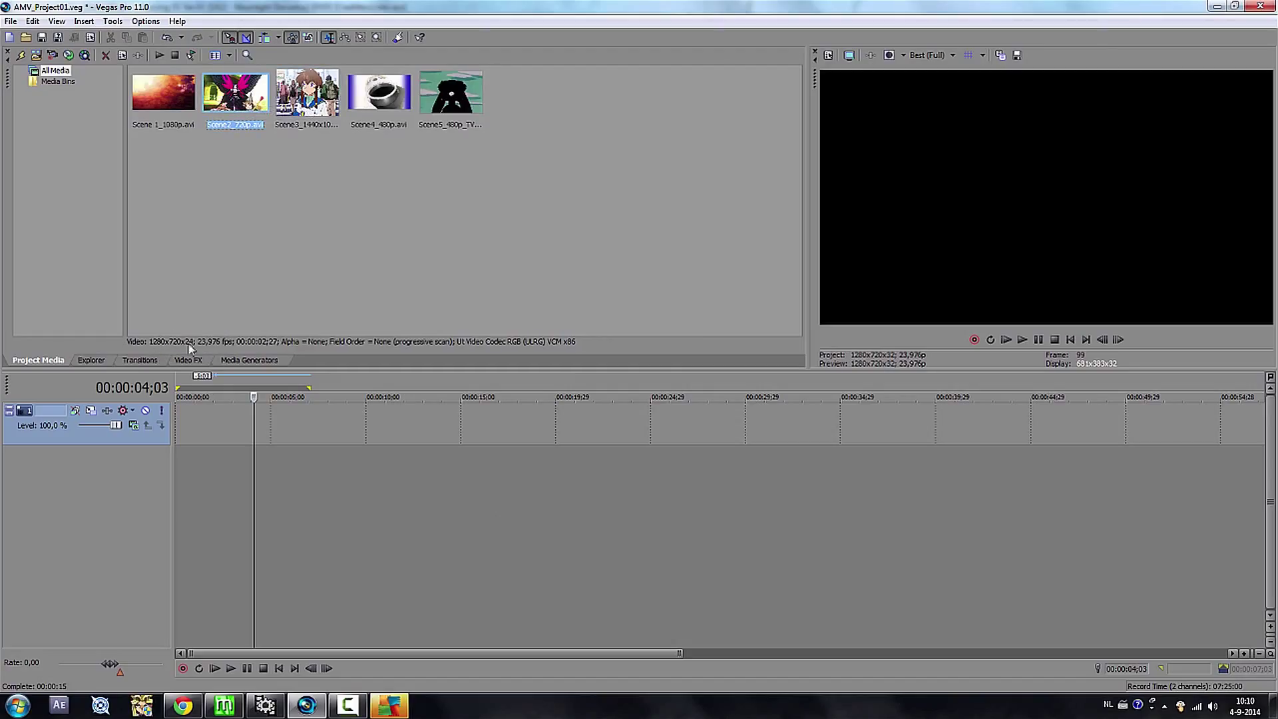
- Add Scene2_720p.avi to the video track and move the clip to start at 00:00:02;00
{"action": "left_click_drag", "start_coordinate": [252, 115], "coordinate": [231, 442]}
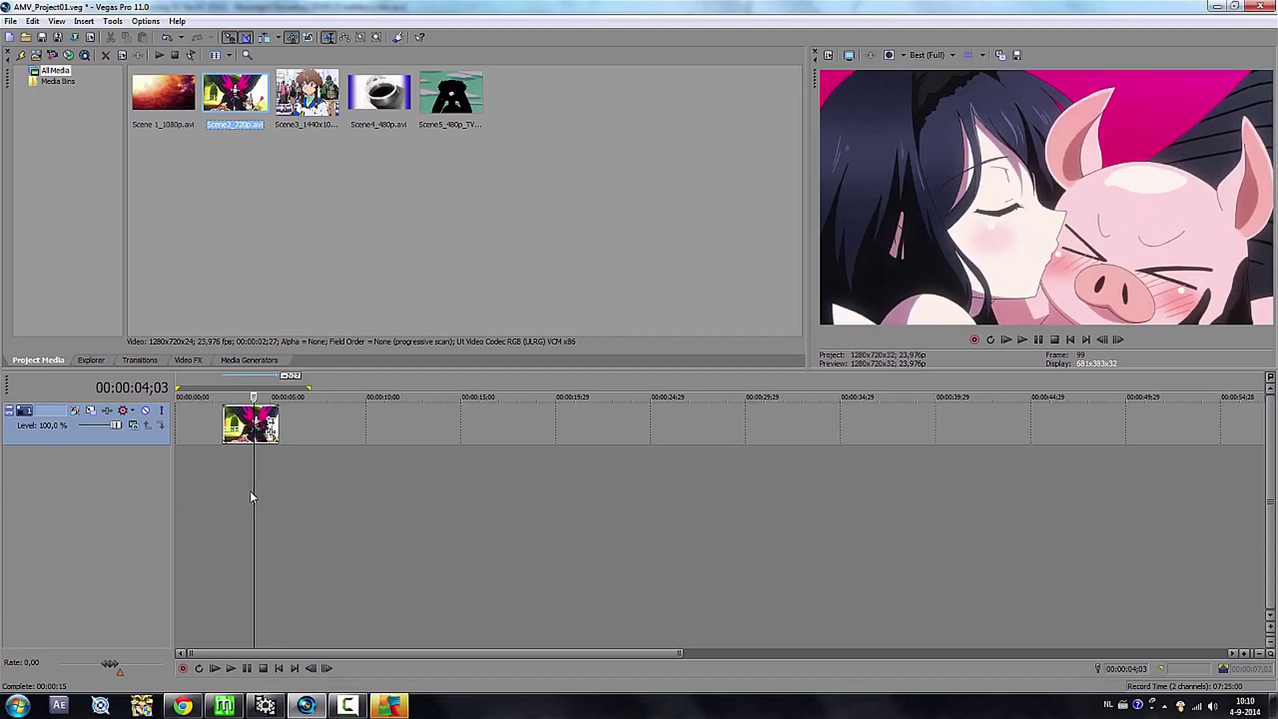
{"action": "left_click_drag", "start_coordinate": [253, 497], "coordinate": [213, 487]}
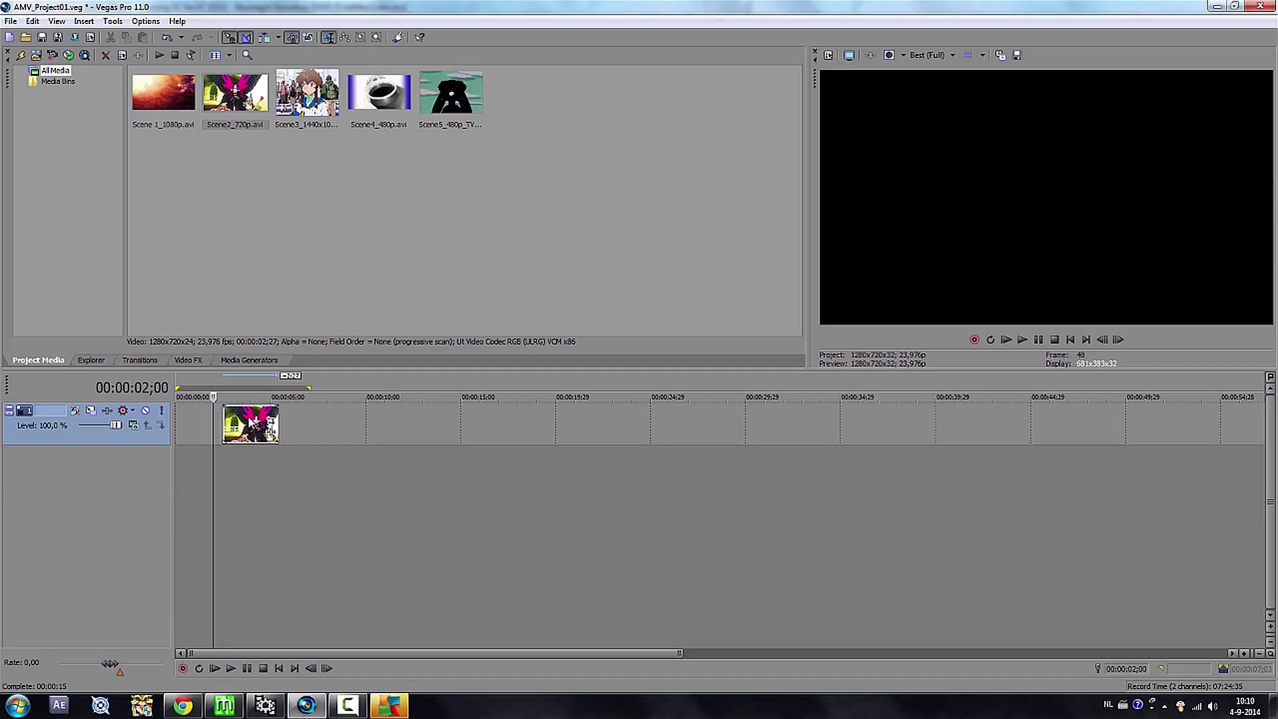
{"action": "left_click_drag", "start_coordinate": [251, 422], "coordinate": [243, 423]}
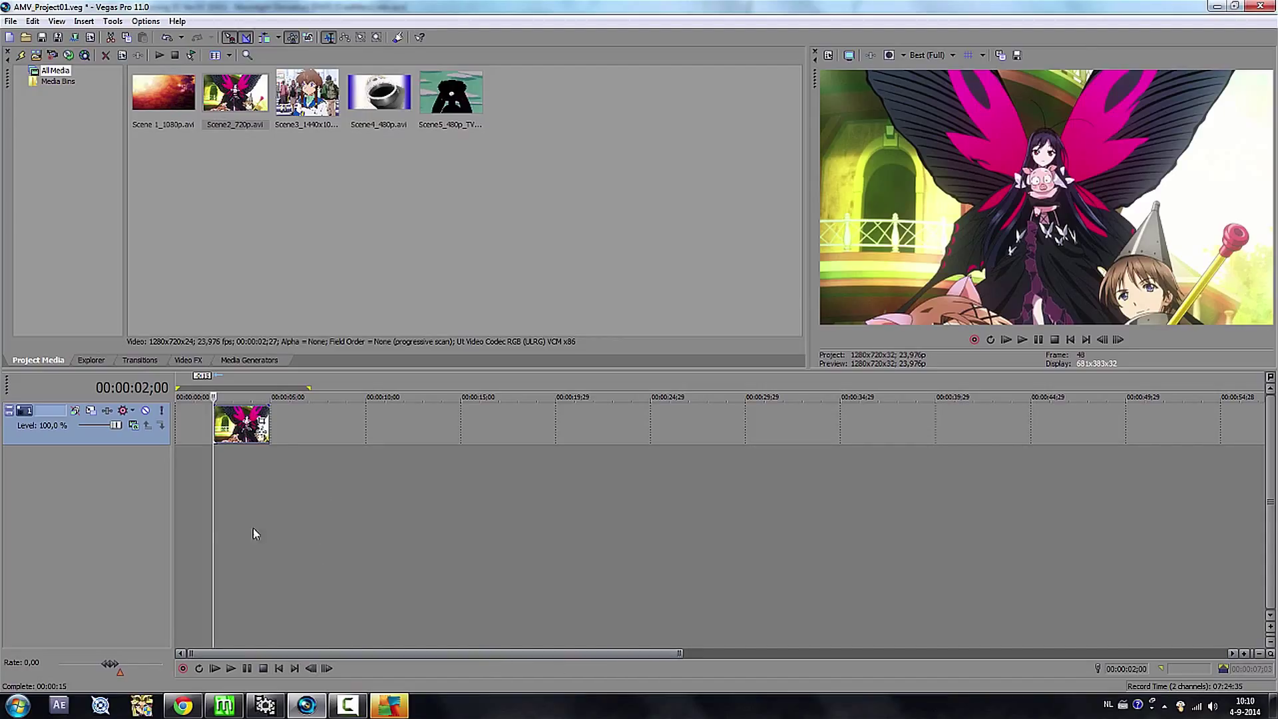
- Set the loop region from the timeline start to the Scene 2 clip's end, and set the MP4 export's frame size to HD 720p (1280x720)
{"action": "key", "text": "ctrl+a"}
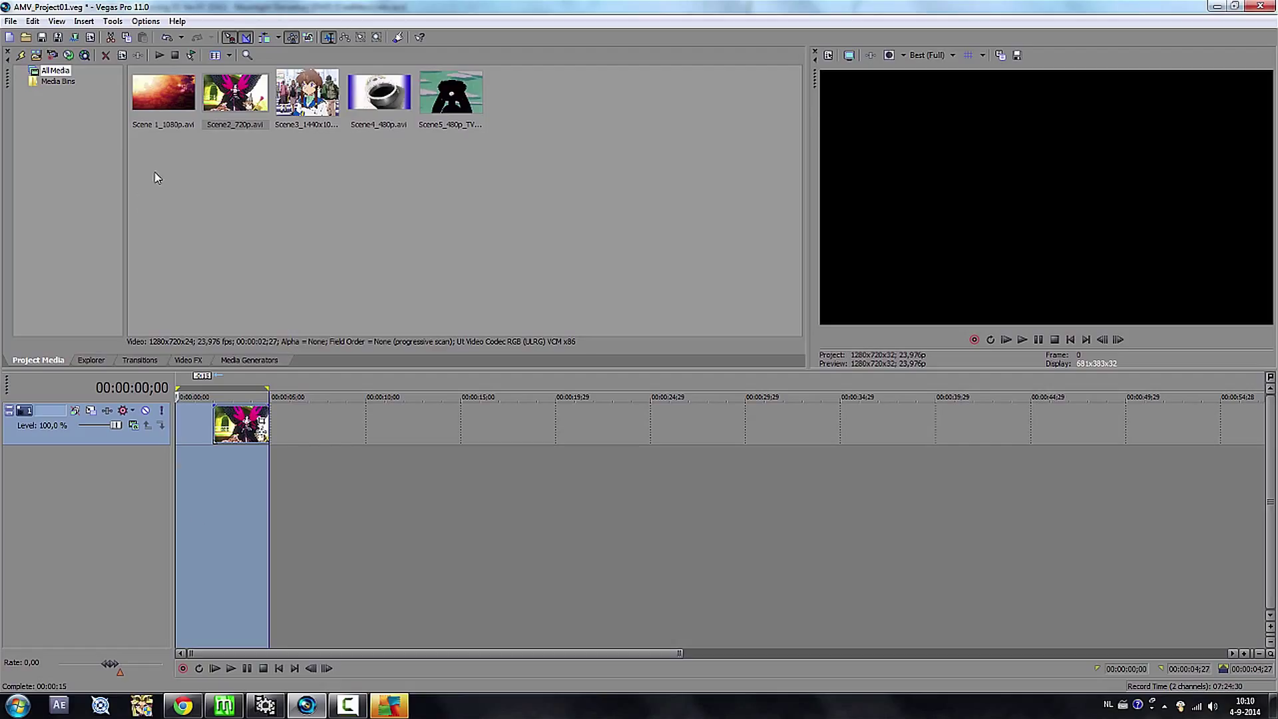
{"action": "key", "text": "alt+f"}
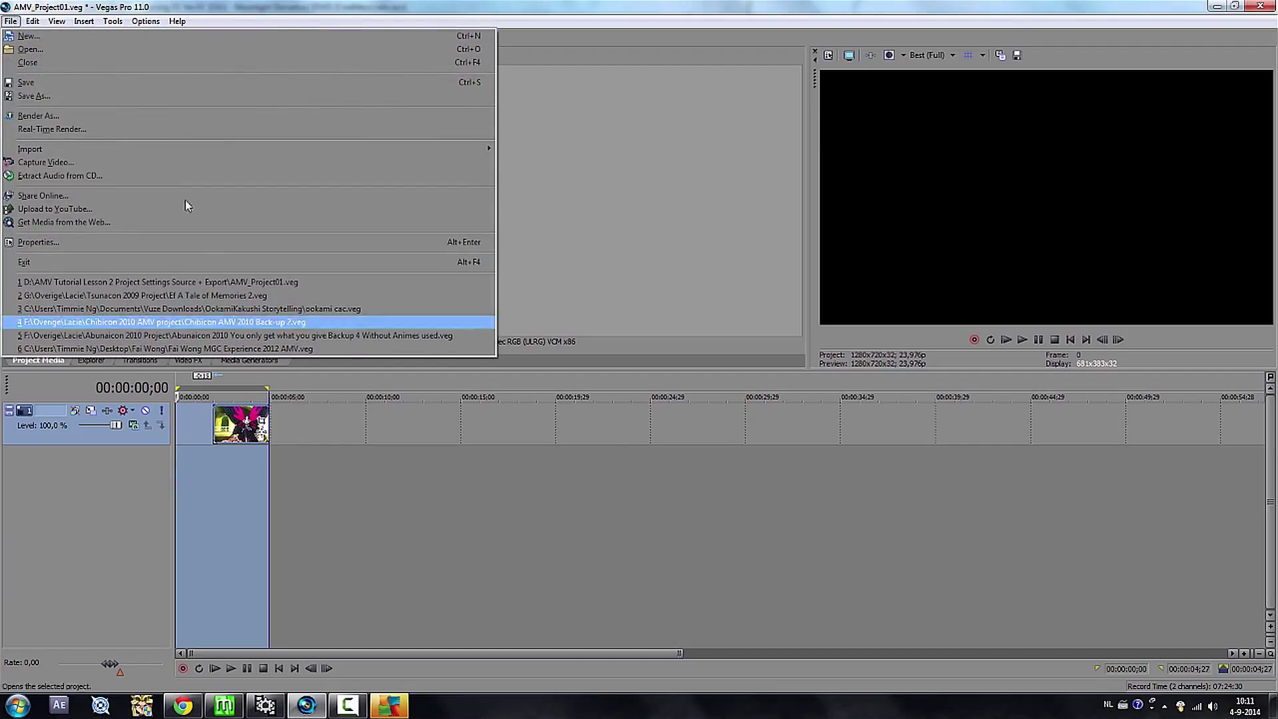
{"action": "left_click", "coordinate": [140, 118]}
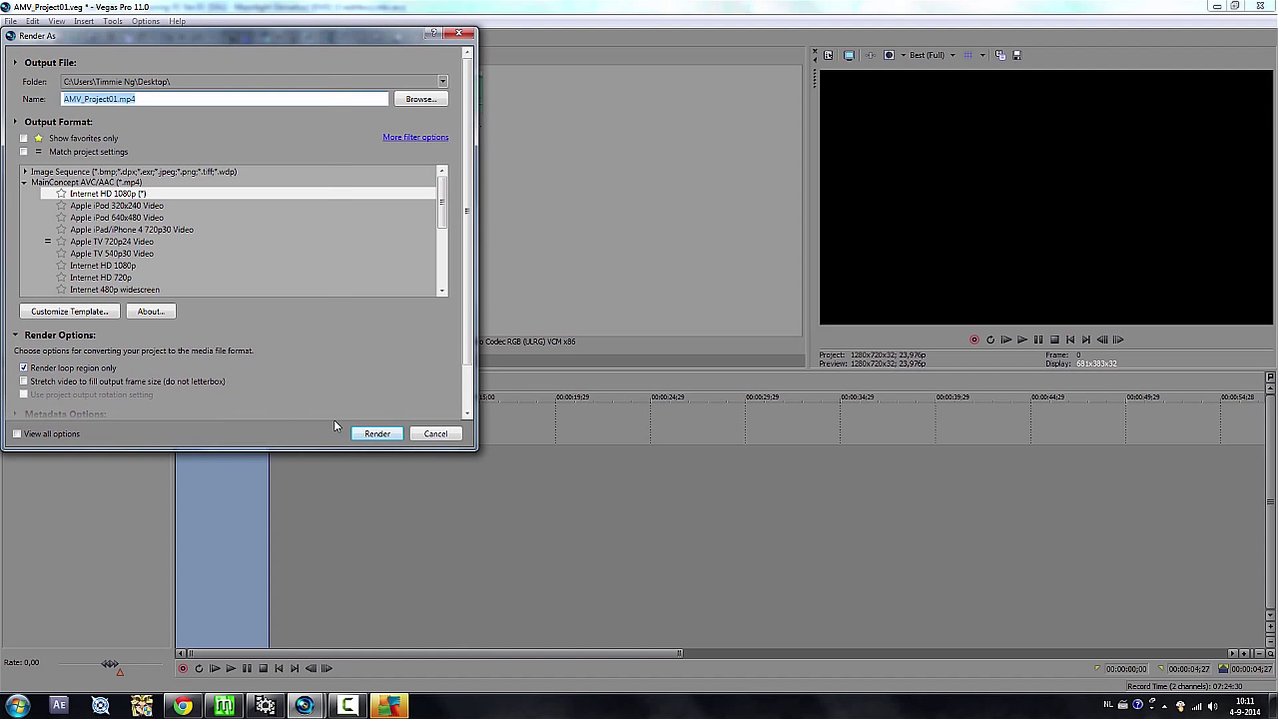
{"action": "left_click", "coordinate": [93, 315]}
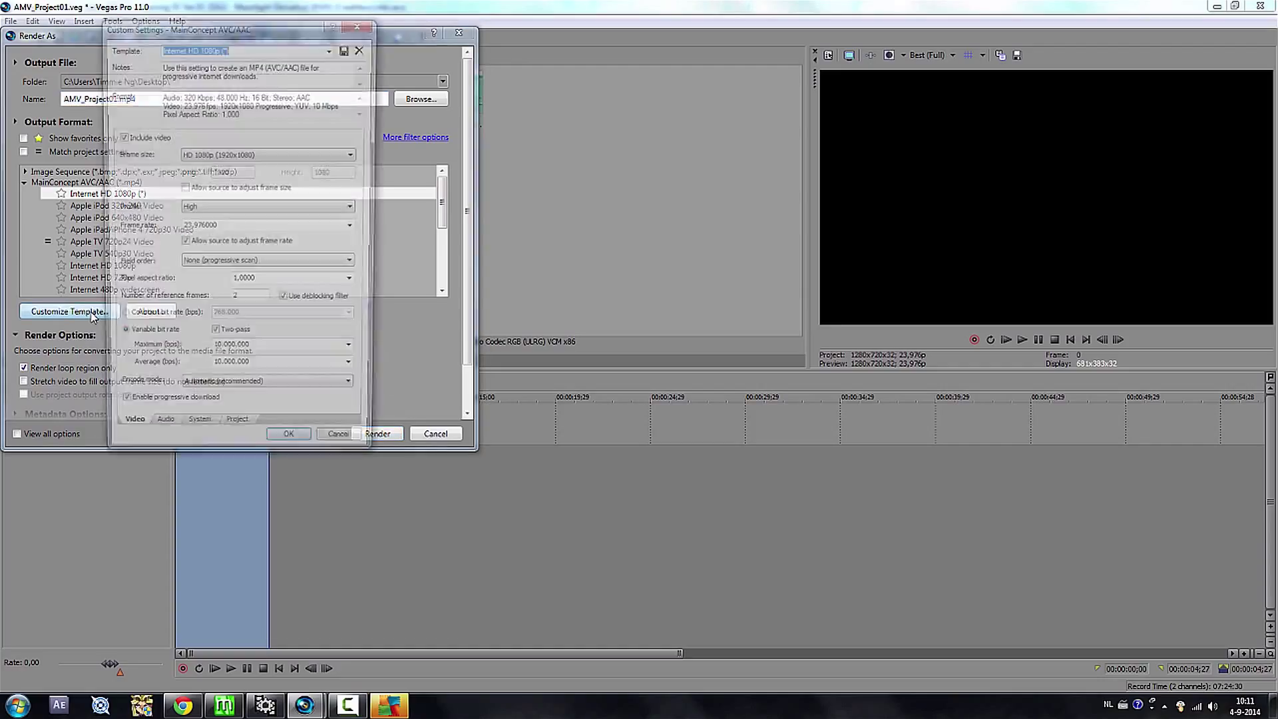
{"action": "left_click", "coordinate": [299, 154]}
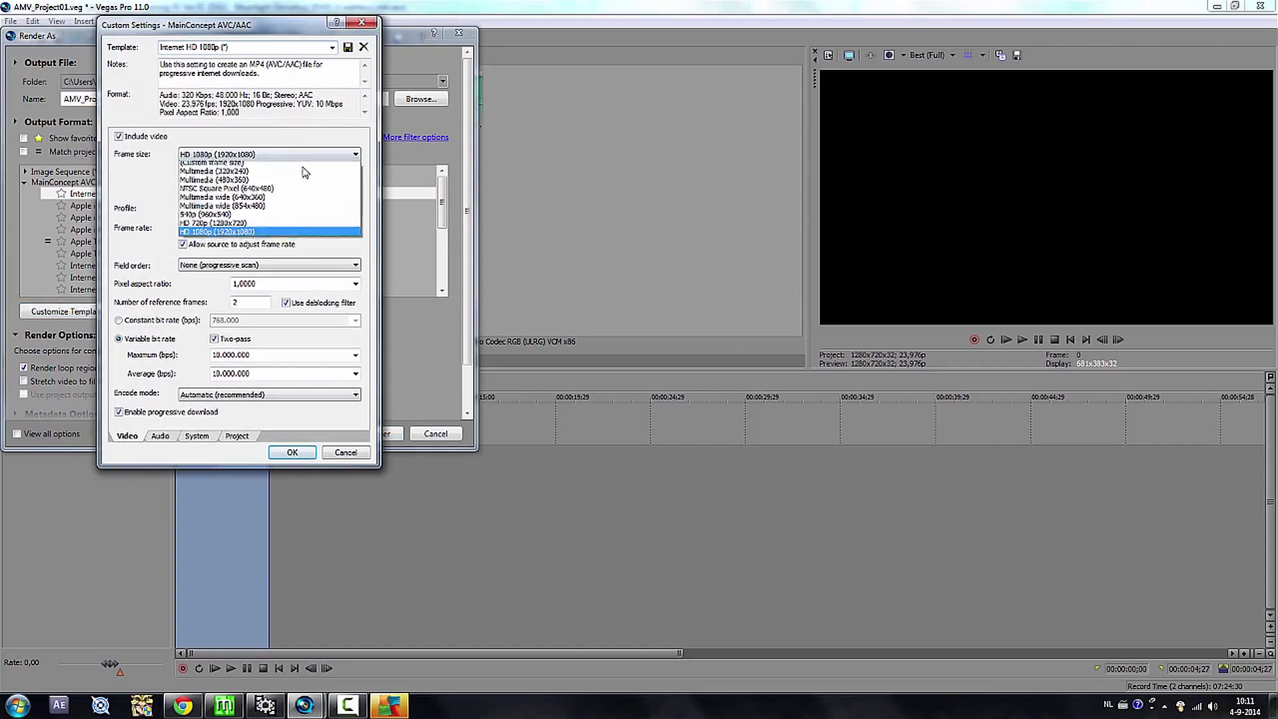
{"action": "left_click", "coordinate": [293, 223]}
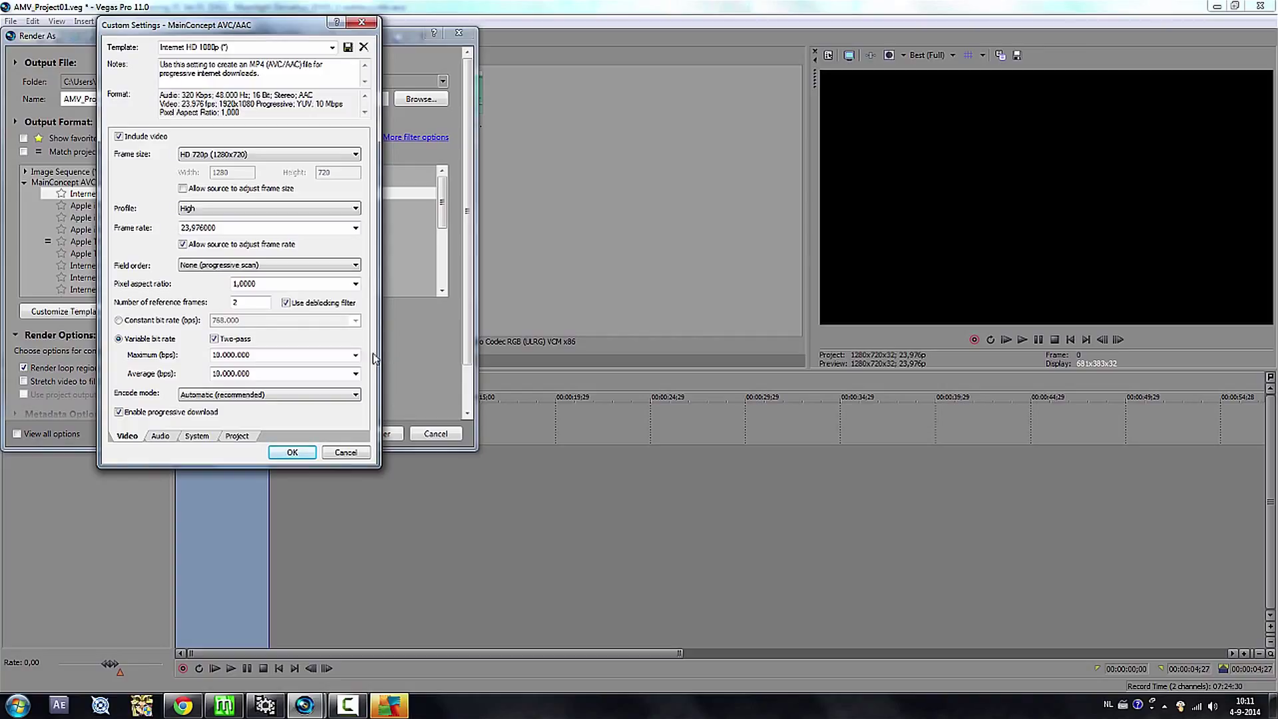
- Exclude audio from the custom MP4 export template
{"action": "left_click", "coordinate": [160, 436]}
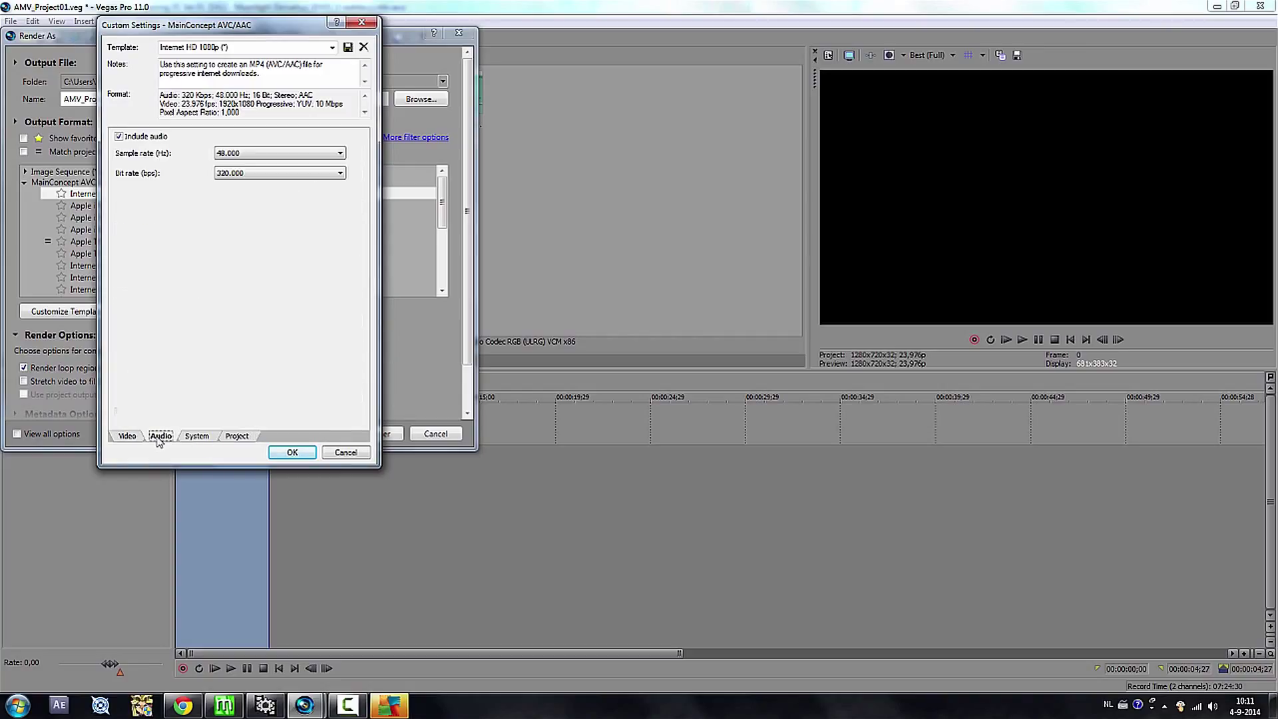
{"action": "left_click", "coordinate": [195, 437]}
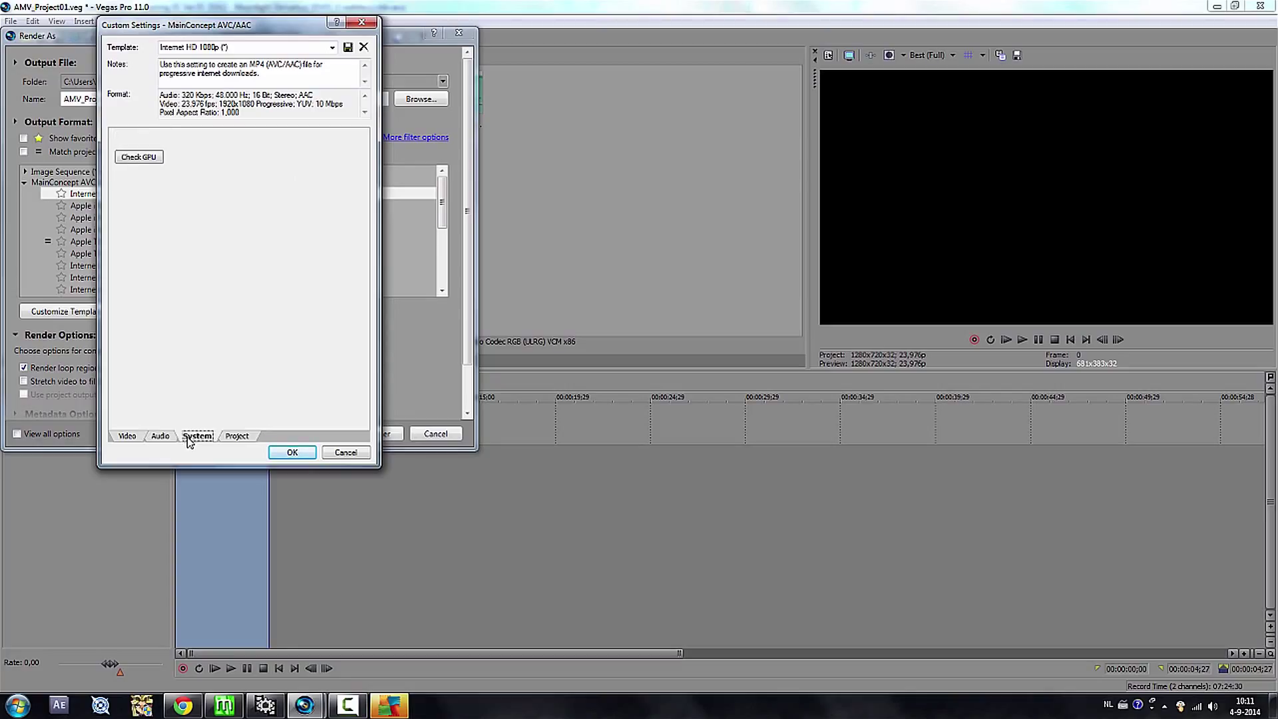
{"action": "left_click", "coordinate": [165, 438]}
{"action": "left_click", "coordinate": [119, 136]}
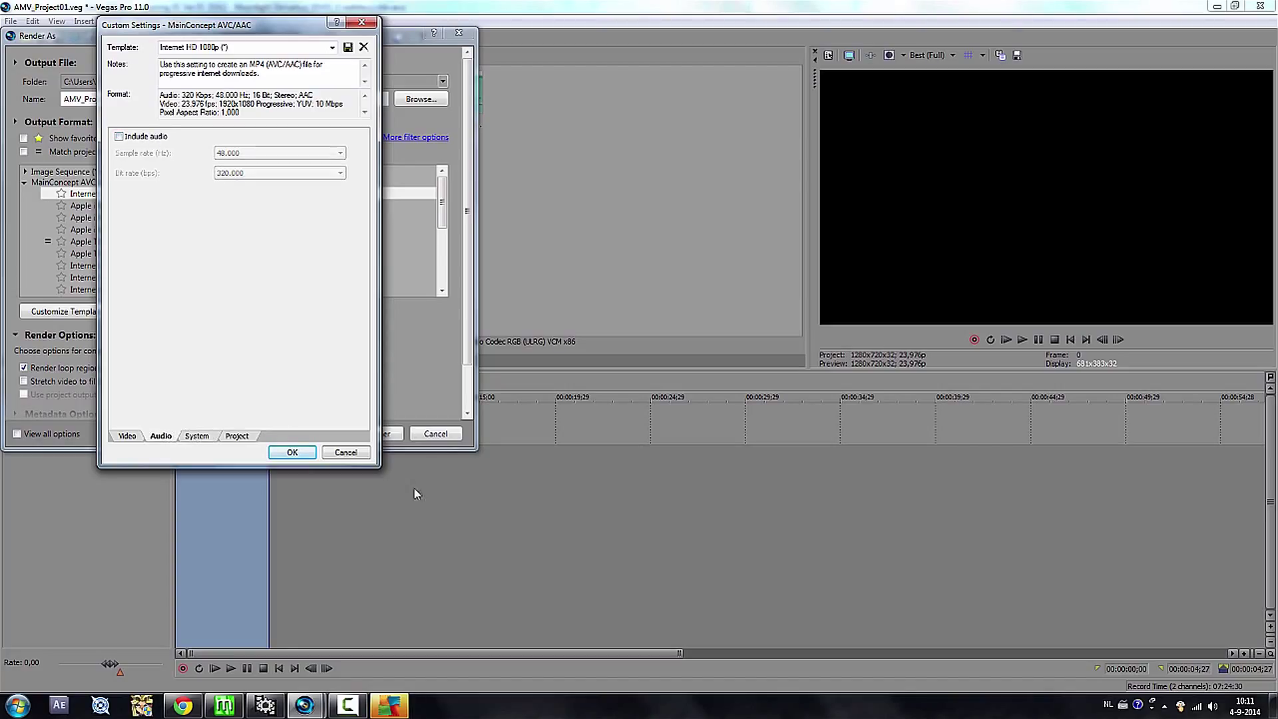
- Keep the maximum variable bit rate at 10.000.000 bps and render the loop region to AMV_Project01.mp4
{"action": "left_click", "coordinate": [128, 436]}
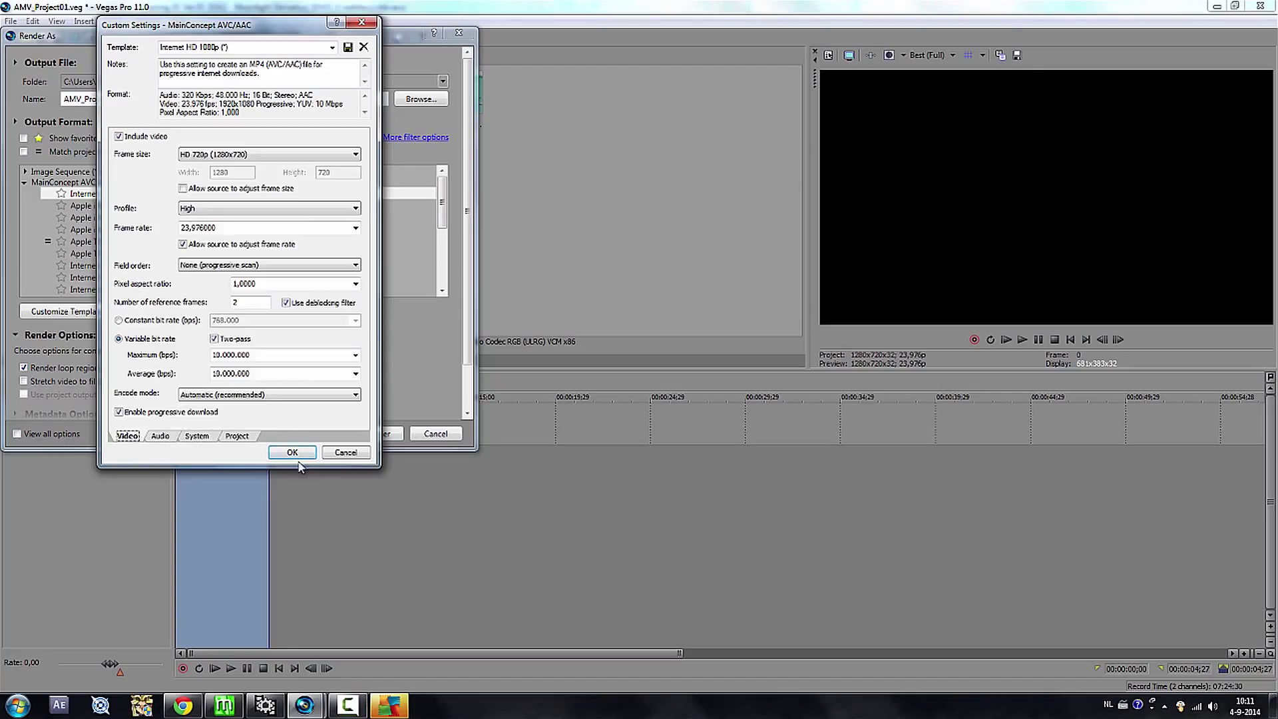
{"action": "left_click", "coordinate": [356, 354]}
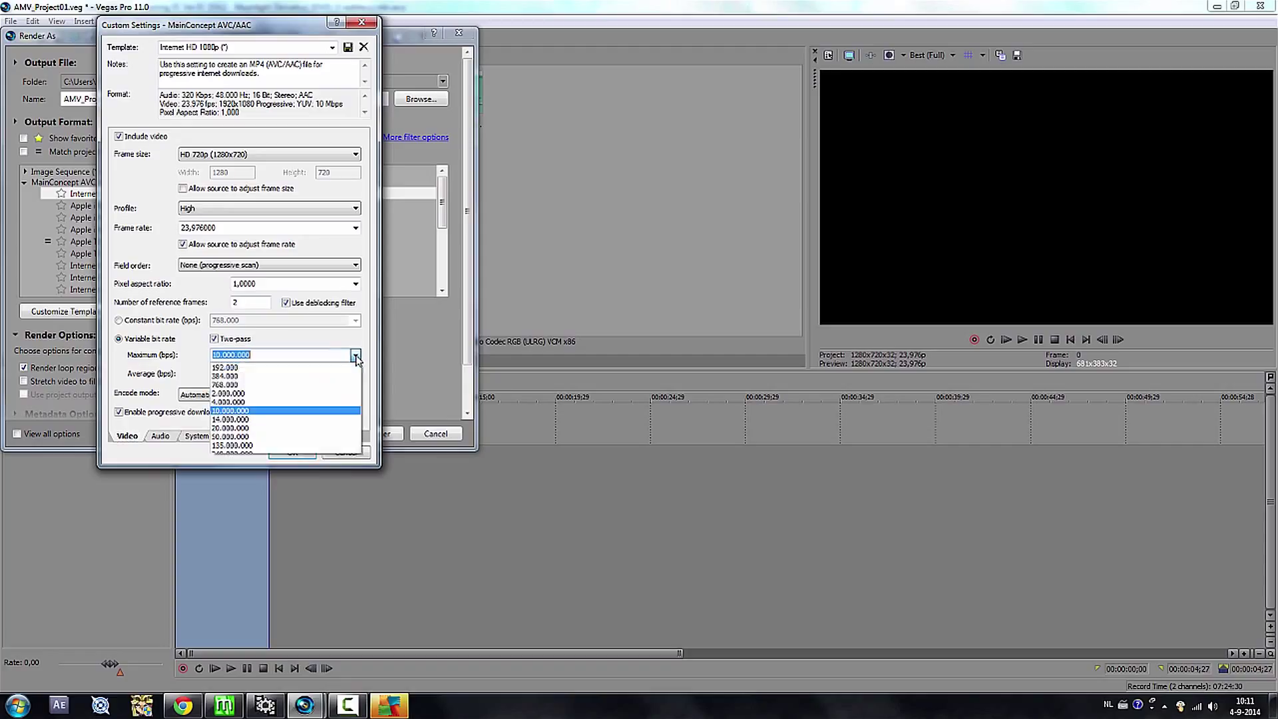
{"action": "left_click", "coordinate": [293, 410]}
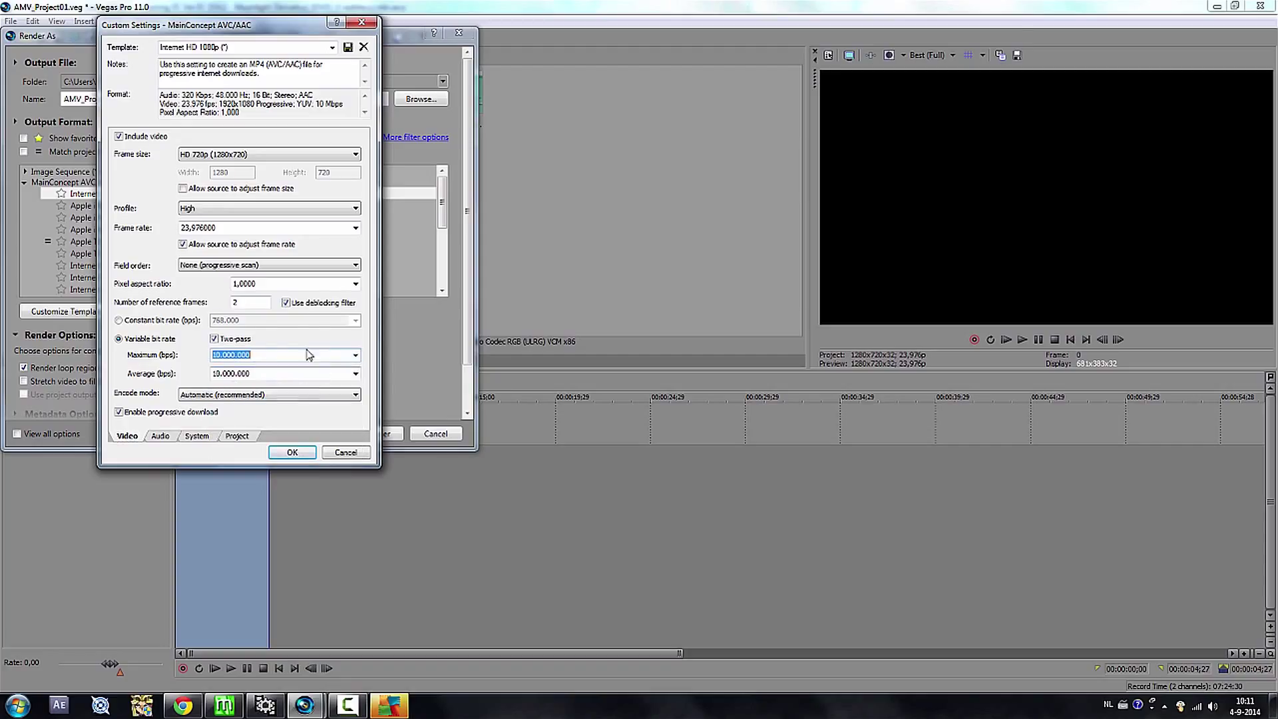
{"action": "left_click", "coordinate": [308, 457]}
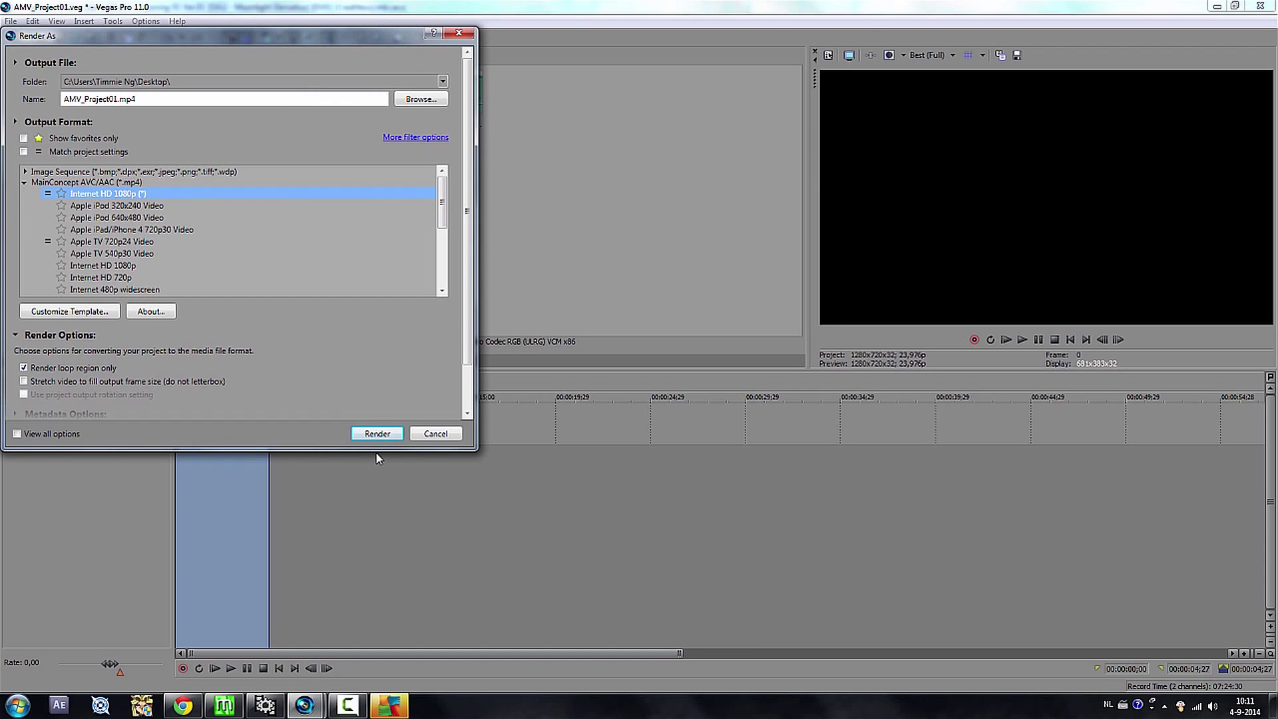
{"action": "left_click", "coordinate": [375, 433]}
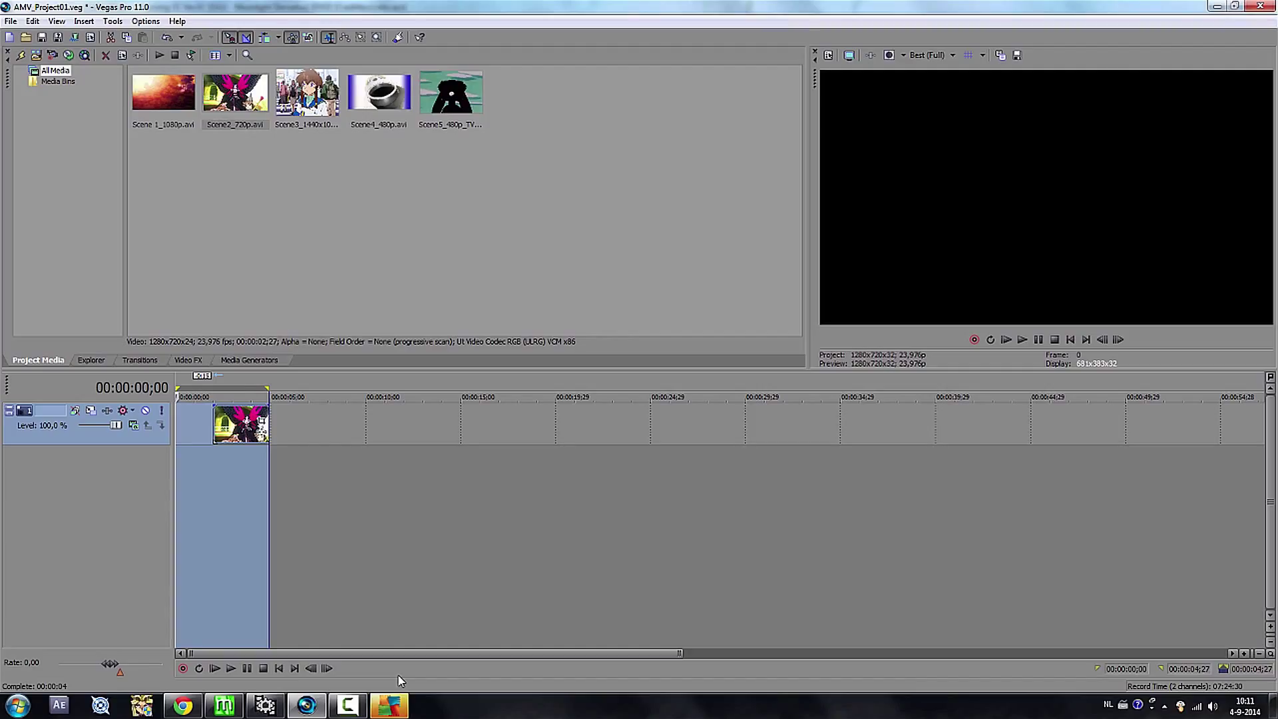
- Delete the Scene 2 clip from the timeline and set the project frame size to 1440 x 1080 to match the Scene3 source
{"action": "left_click", "coordinate": [241, 422]}
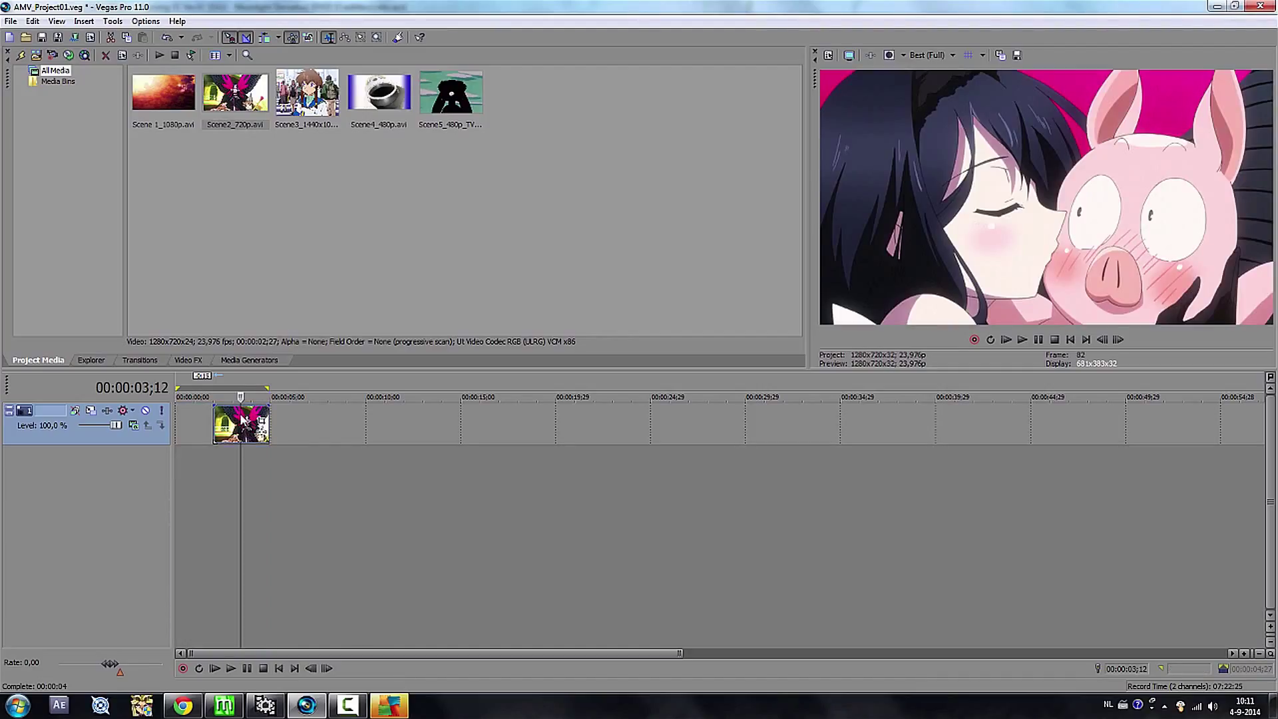
{"action": "key", "text": "Delete"}
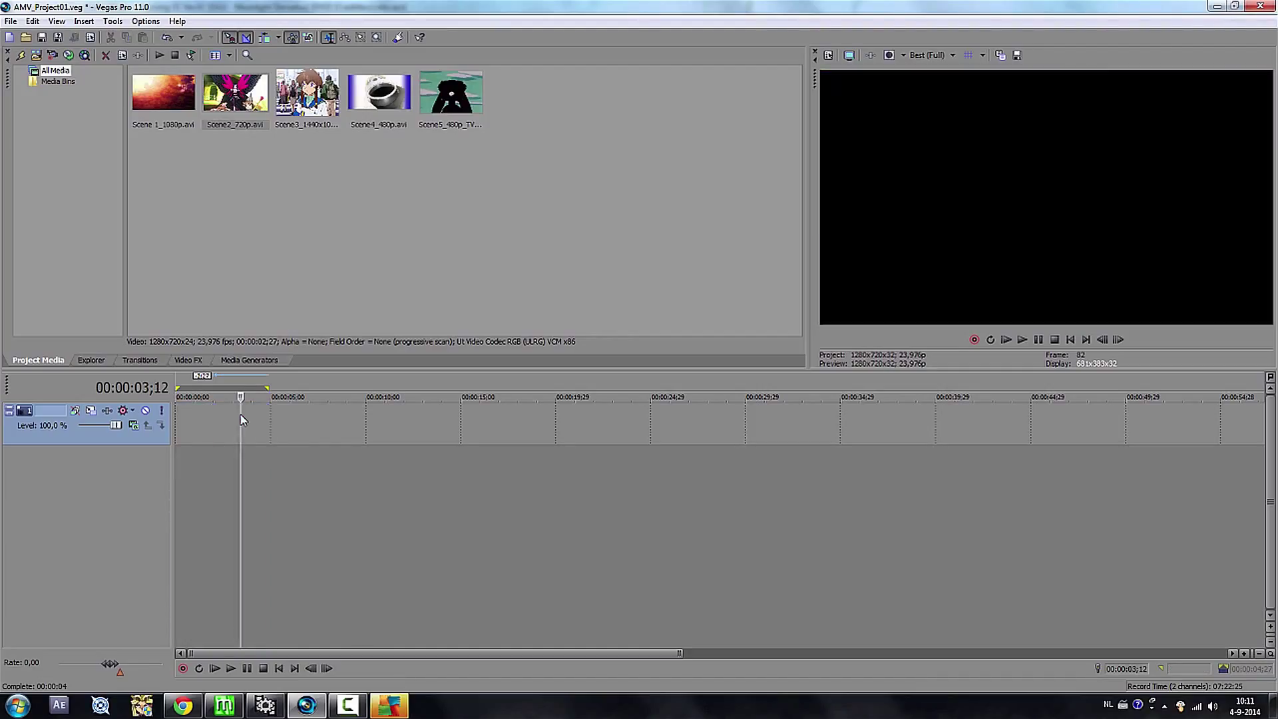
{"action": "left_click", "coordinate": [319, 110]}
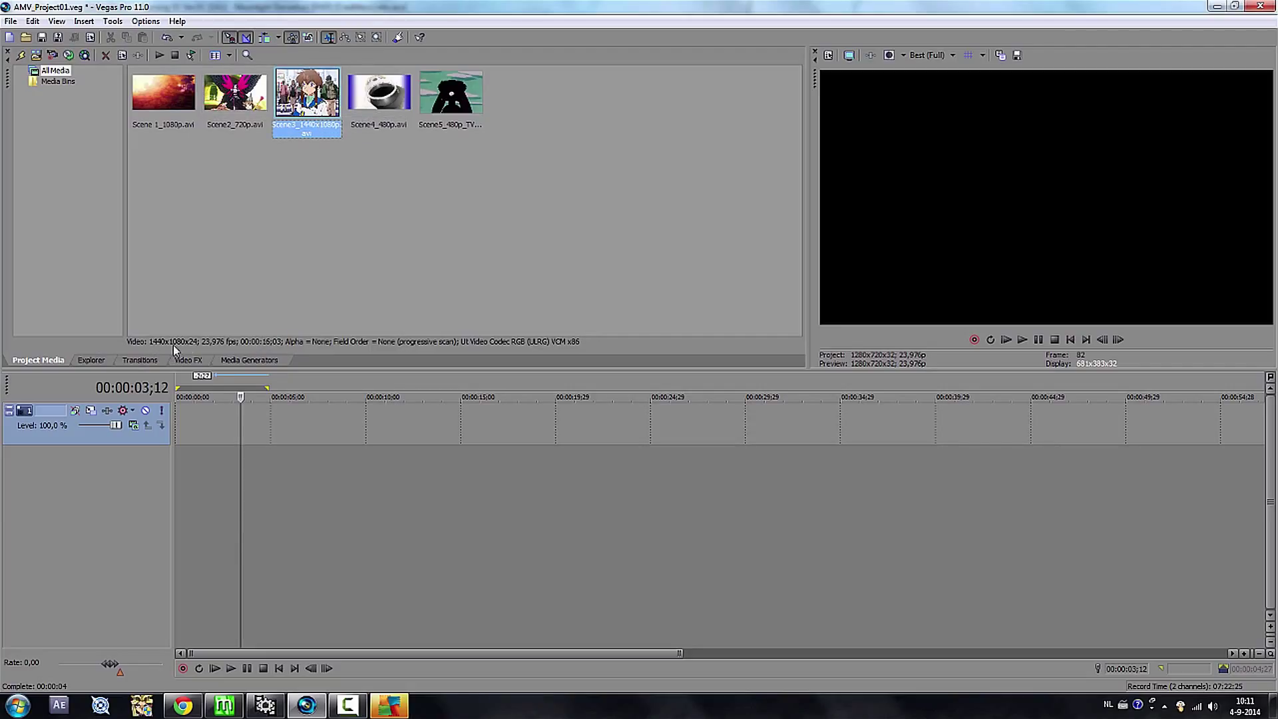
{"action": "left_click", "coordinate": [828, 54]}
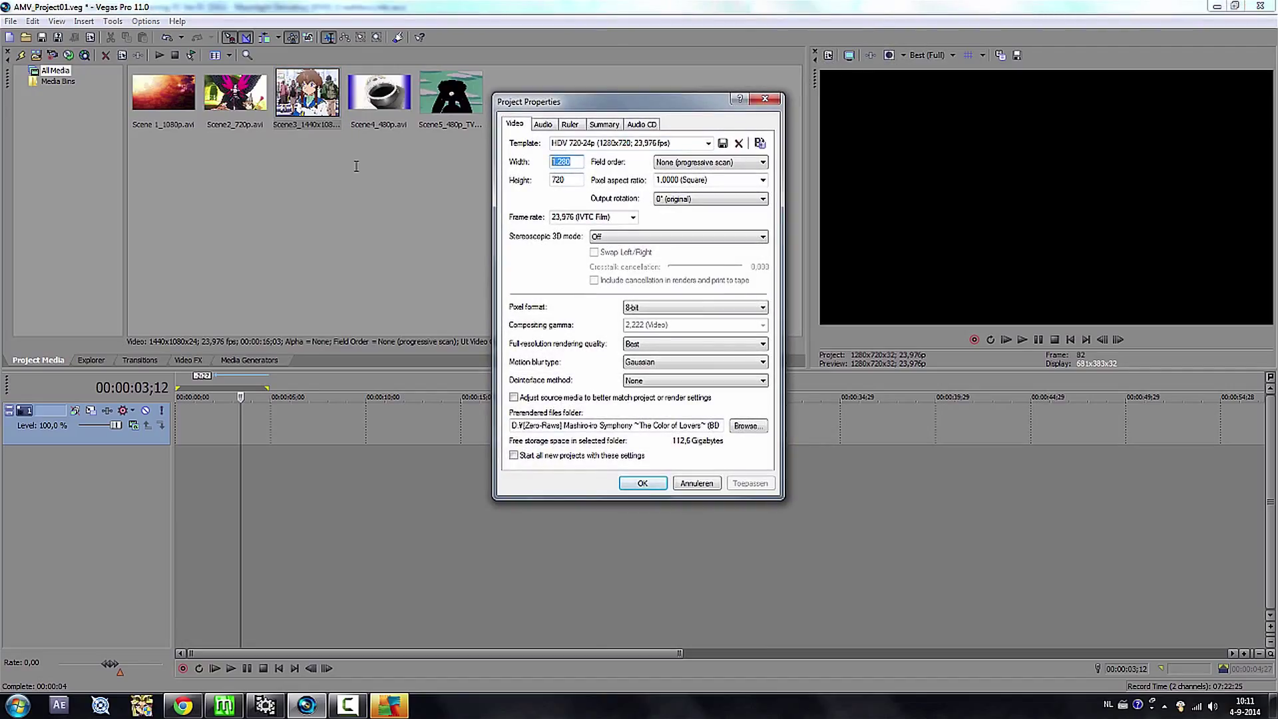
{"action": "type", "text": "1440"}
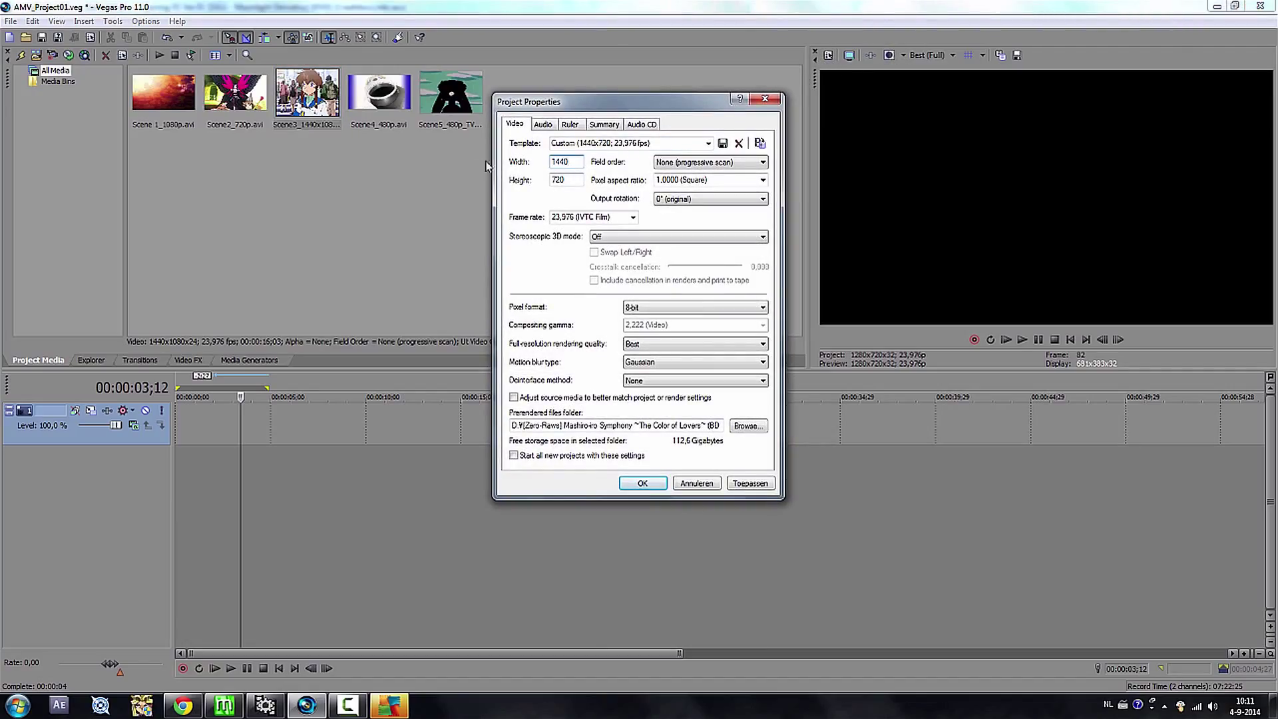
{"action": "key", "text": "Tab"}
{"action": "type", "text": "19"}
{"action": "type", "text": "80"}
{"action": "left_click", "coordinate": [746, 484]}
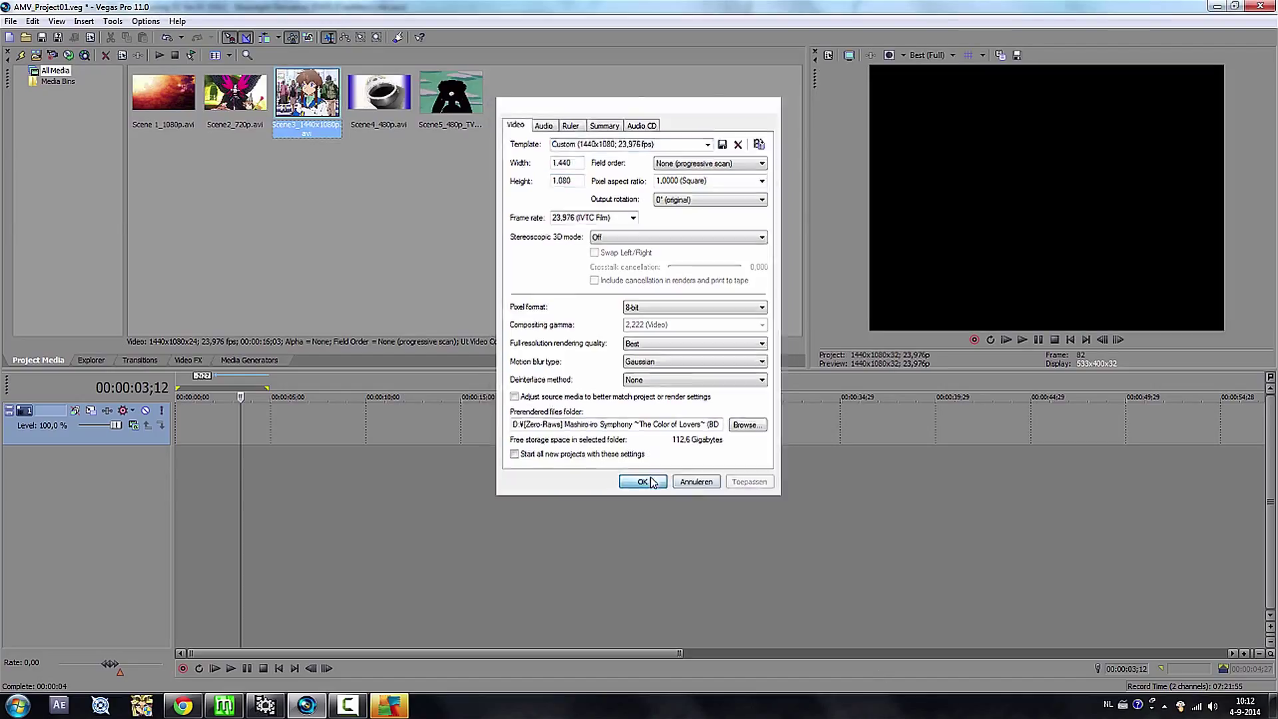
{"action": "left_click", "coordinate": [645, 484]}
- Add the Scene3 1440x1080 clip at the start of the video track and check its Maintain aspect ratio switch in the event properties
{"action": "left_click_drag", "start_coordinate": [310, 132], "coordinate": [174, 448]}
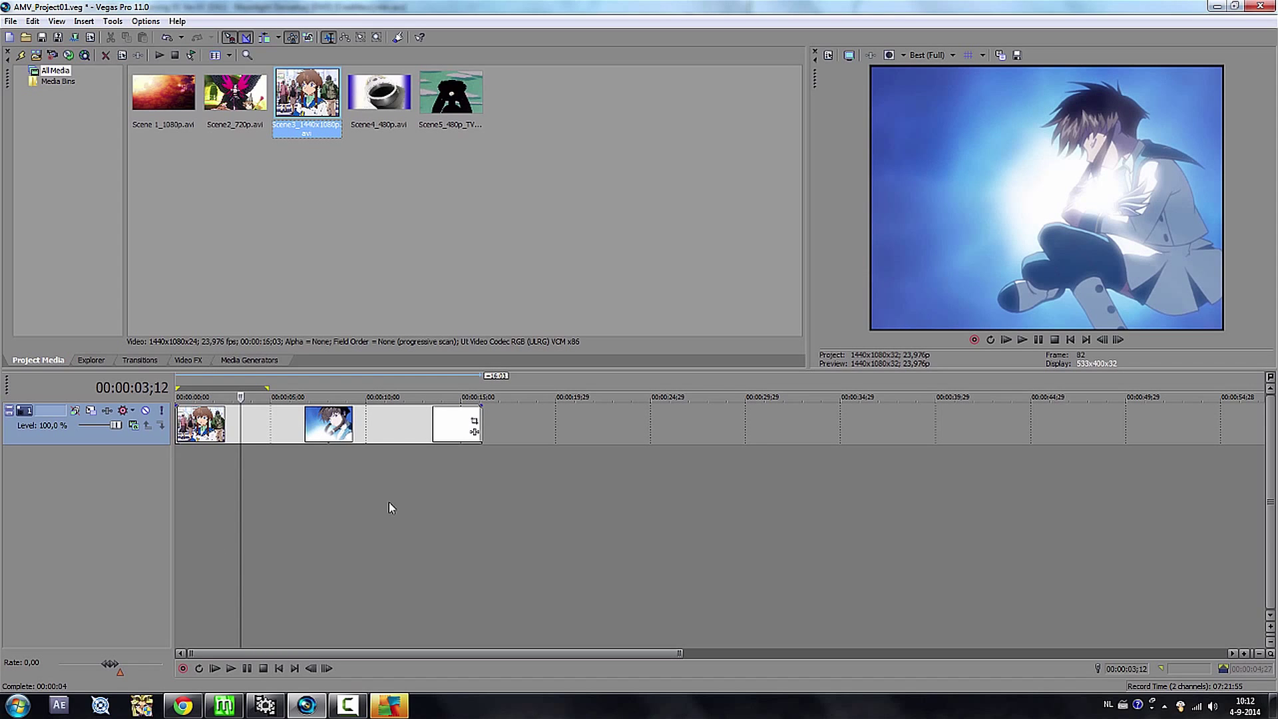
{"action": "left_click", "coordinate": [257, 429]}
{"action": "right_click", "coordinate": [257, 429]}
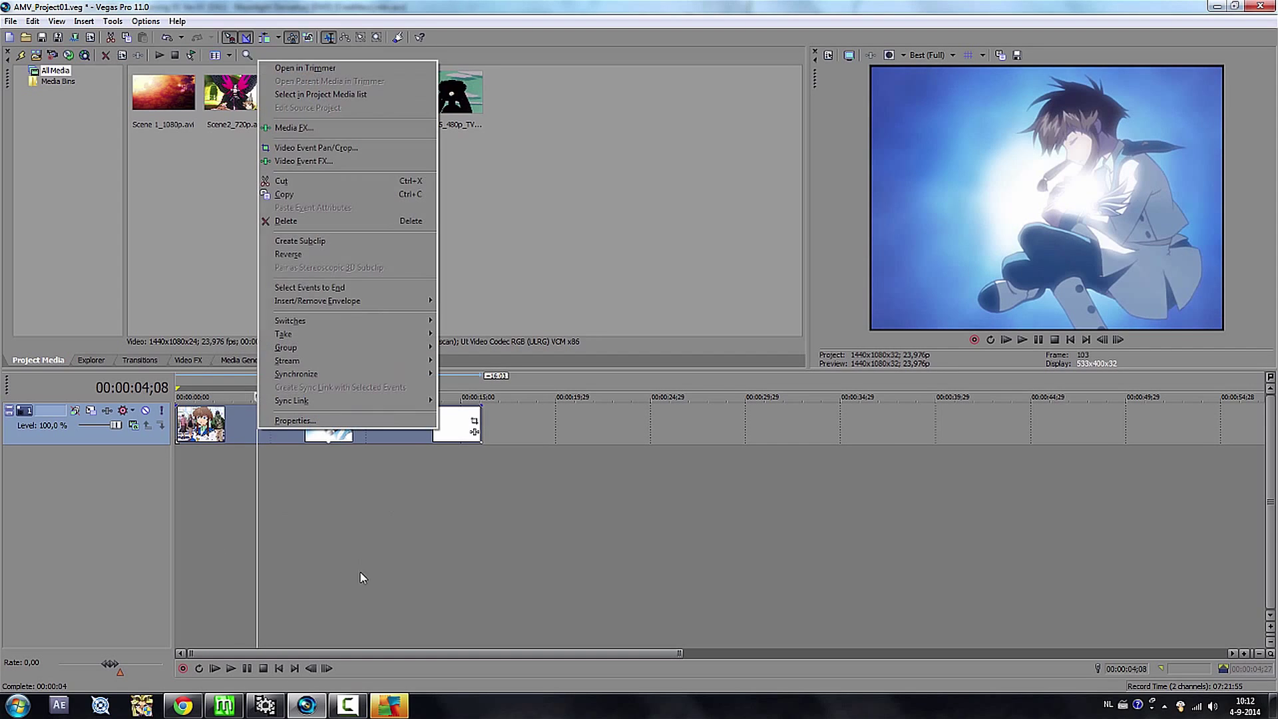
{"action": "left_click", "coordinate": [332, 428]}
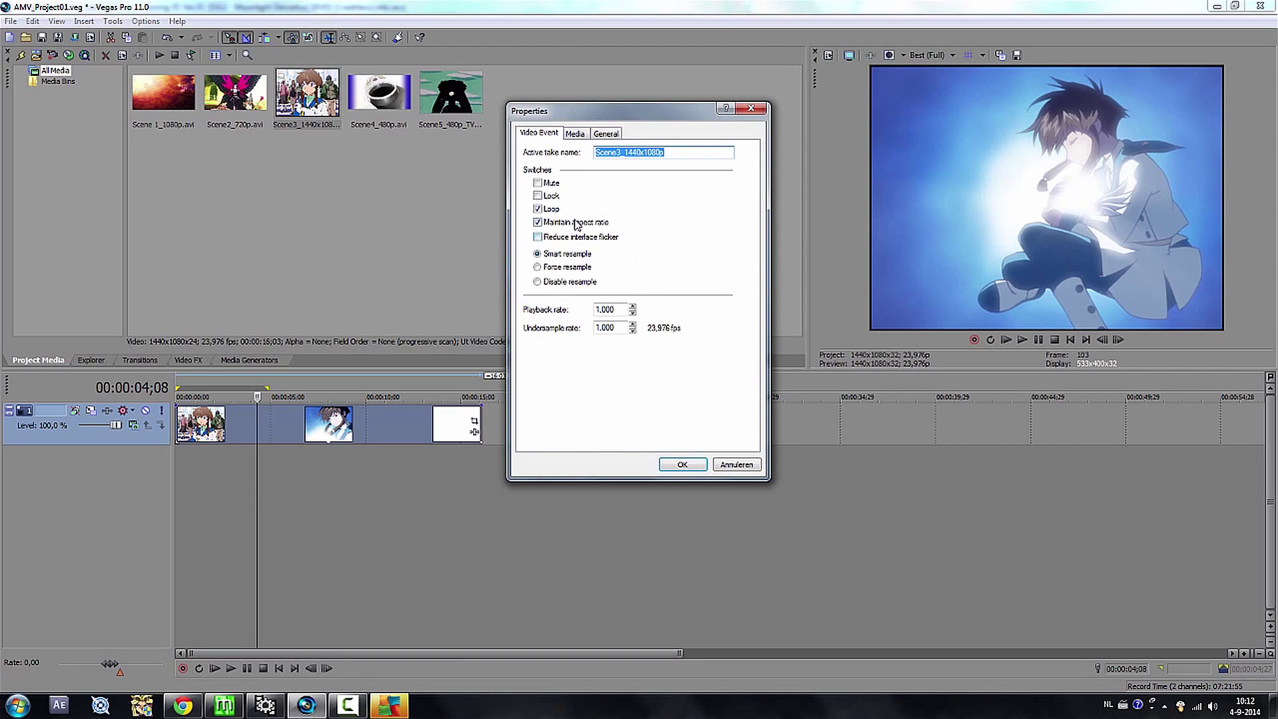
{"action": "left_click", "coordinate": [673, 463]}
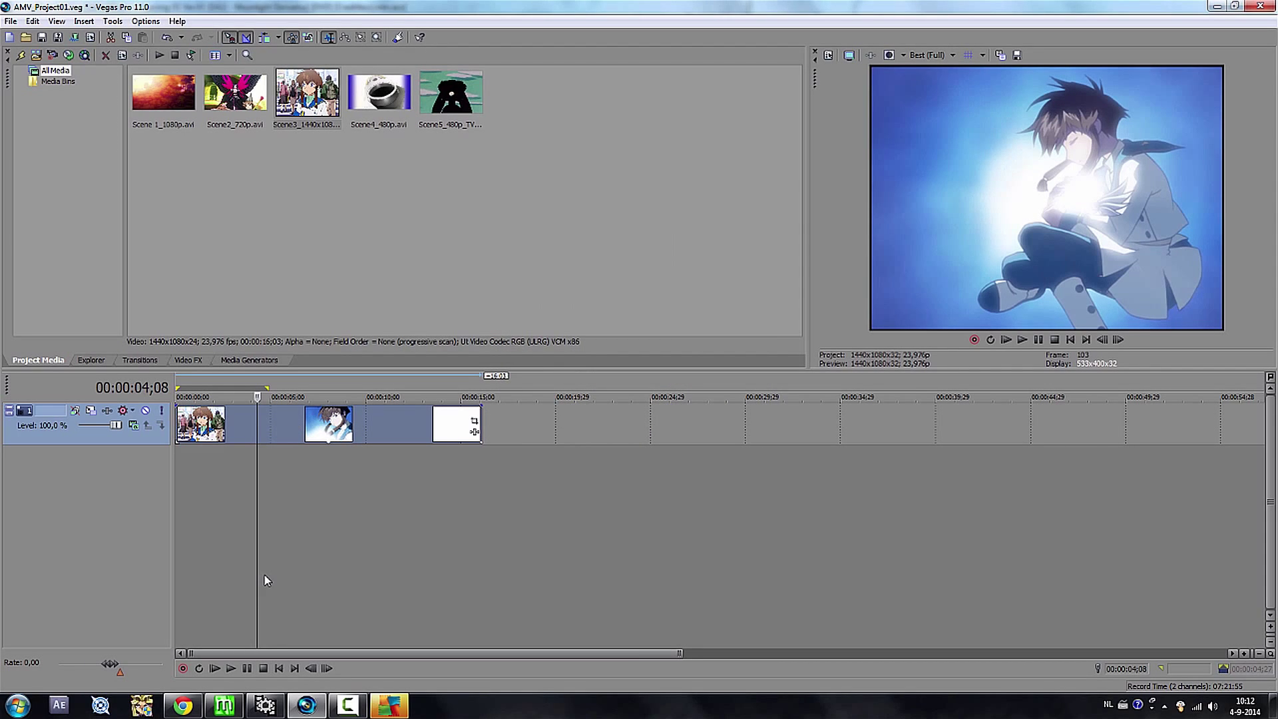
- Crop the Scene3 event evenly around its centre to about 1.413,7 x 1.060,3 with Event Pan/Crop
{"action": "left_click_drag", "start_coordinate": [257, 530], "coordinate": [210, 523]}
{"action": "right_click", "coordinate": [278, 429]}
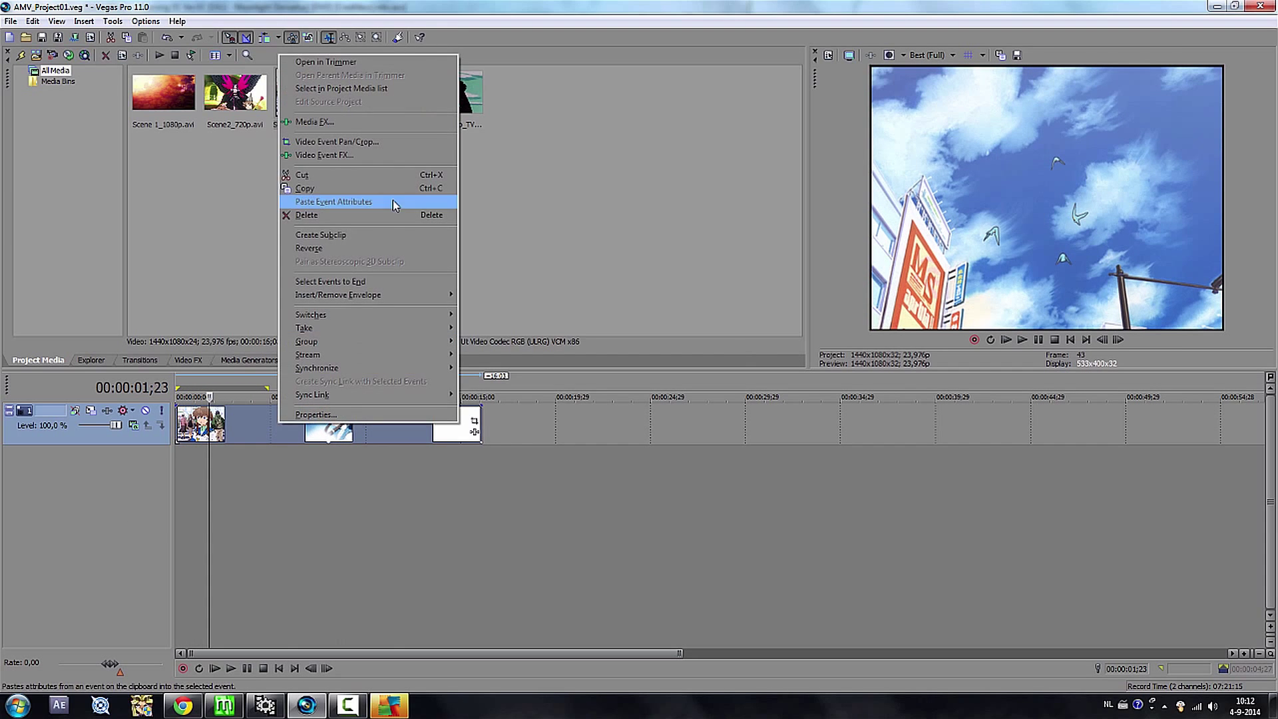
{"action": "left_click", "coordinate": [379, 145]}
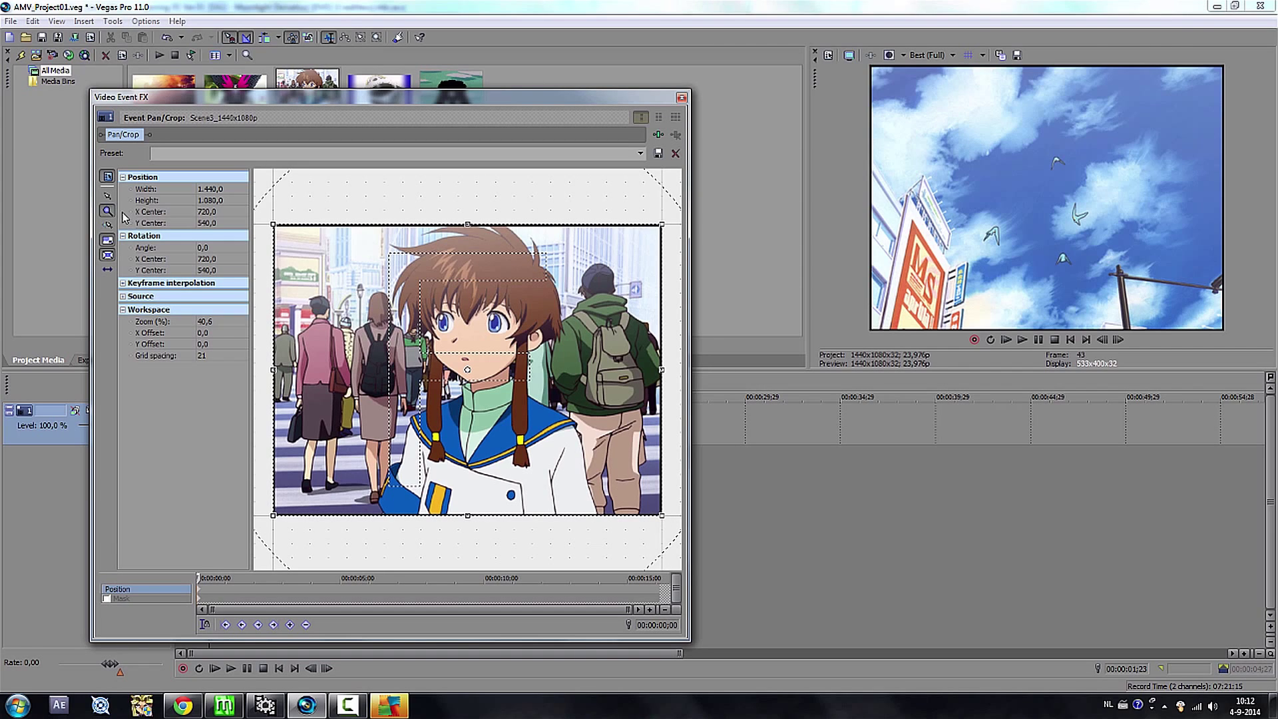
{"action": "left_click", "coordinate": [106, 196]}
{"action": "left_click_drag", "start_coordinate": [662, 514], "coordinate": [659, 511]}
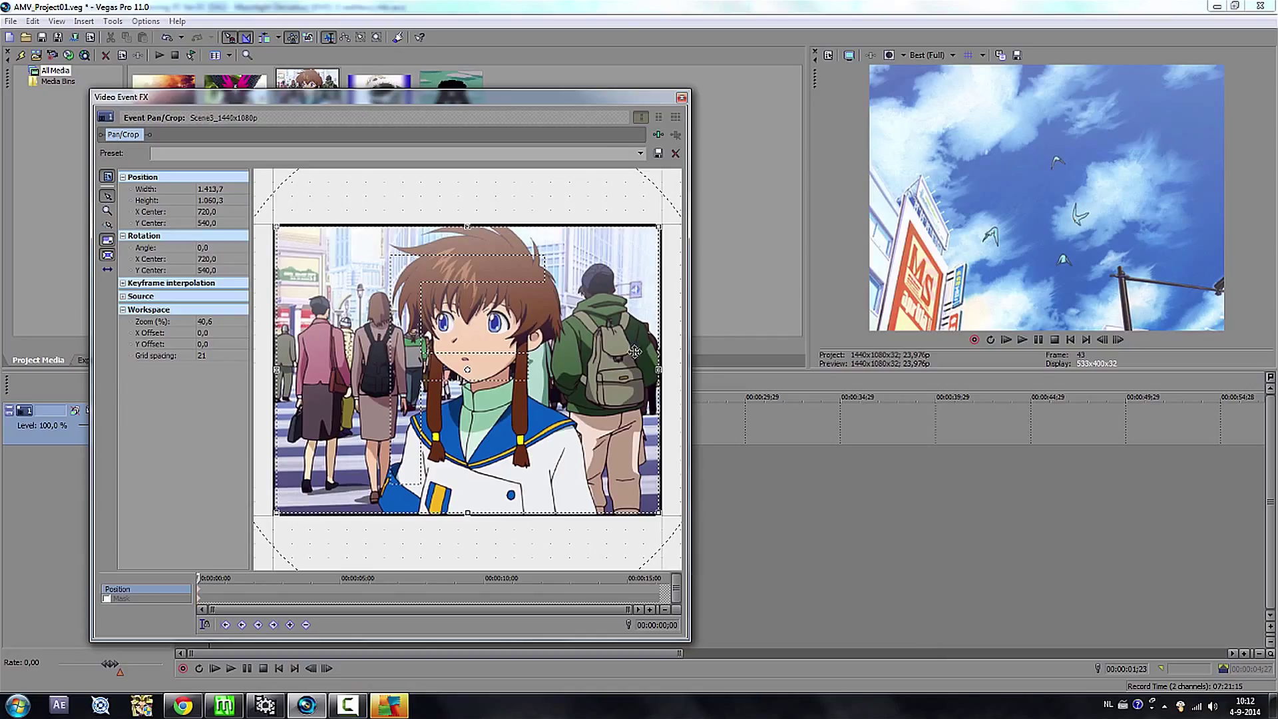
{"action": "left_click", "coordinate": [681, 98]}
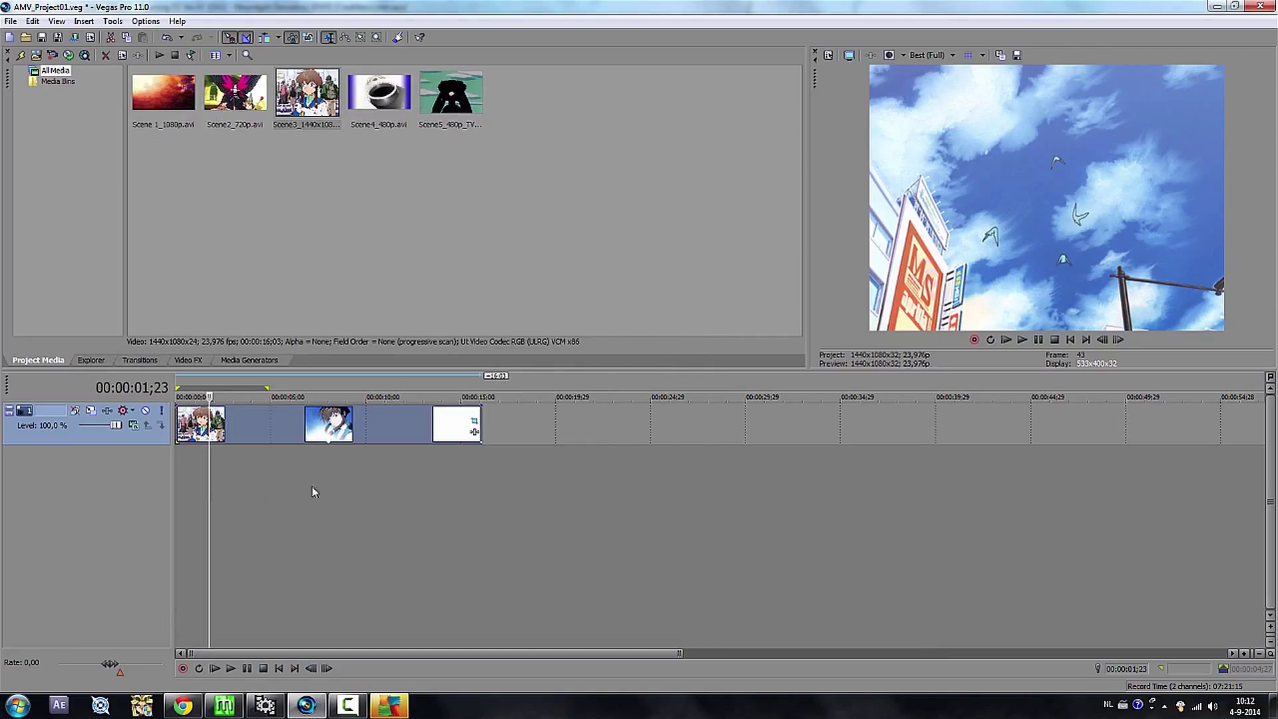
- Set the loop region to span the entire Scene3 clip on the timeline
{"action": "left_click", "coordinate": [9, 21]}
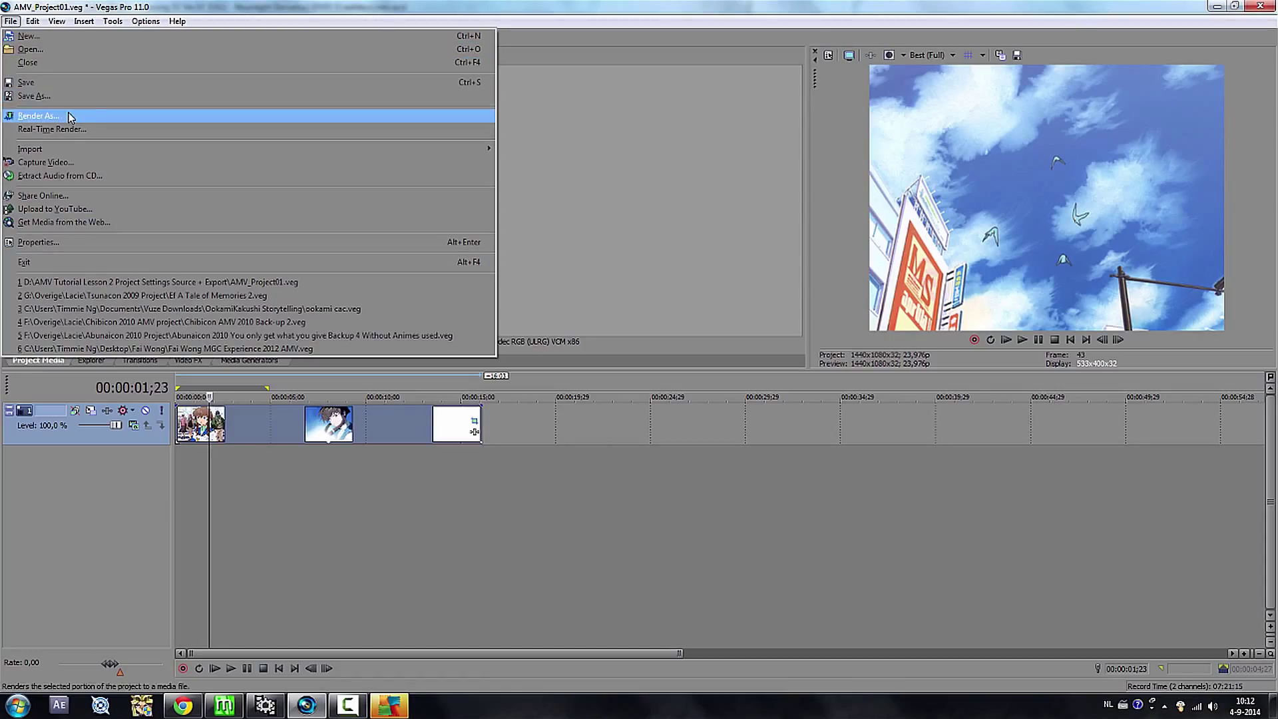
{"action": "left_click", "coordinate": [267, 543]}
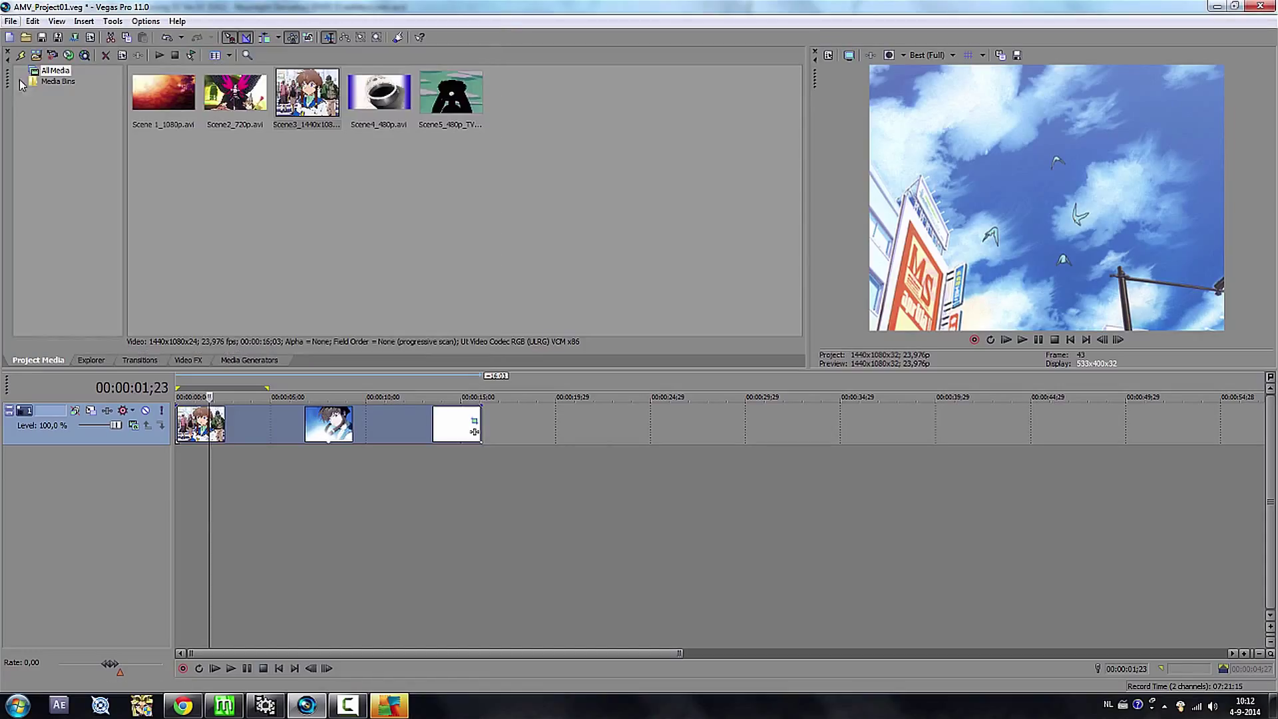
{"action": "double_click", "coordinate": [268, 543]}
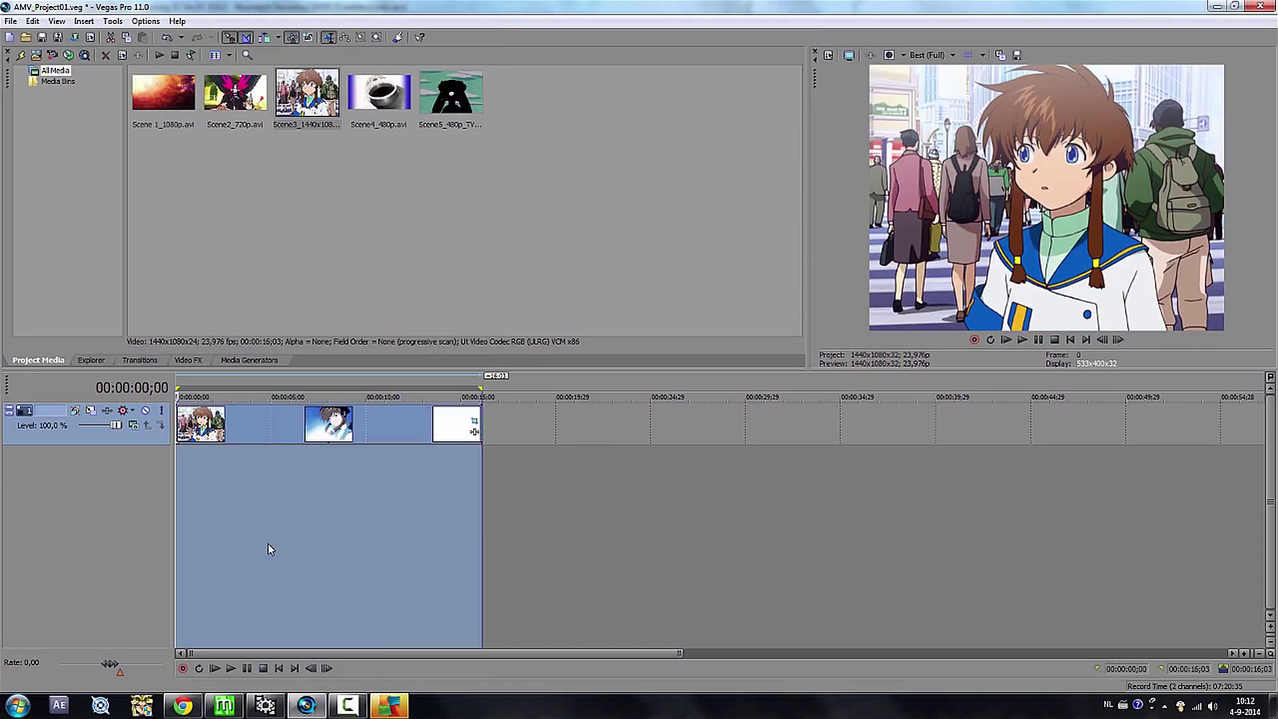
- Customize the Internet HD 1080p MP4 render template with a custom frame size of 1440 x 1080
{"action": "left_click", "coordinate": [10, 20]}
{"action": "left_click", "coordinate": [101, 117]}
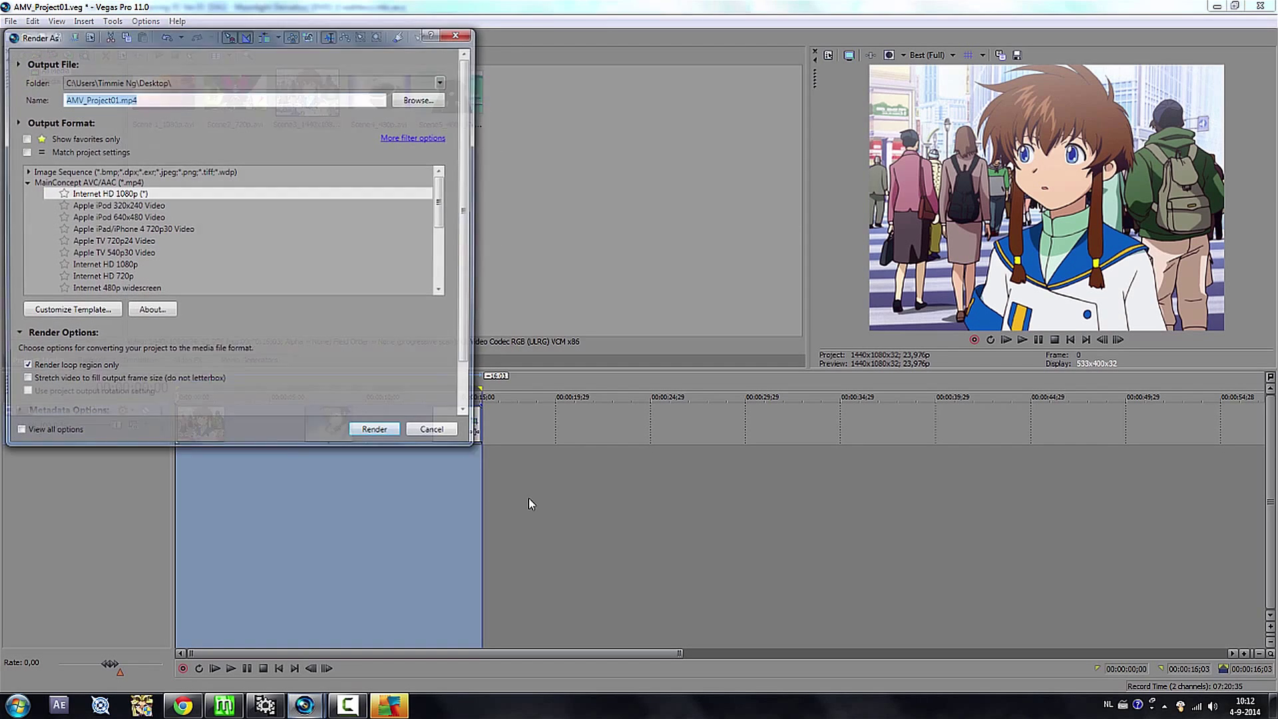
{"action": "left_click", "coordinate": [91, 312]}
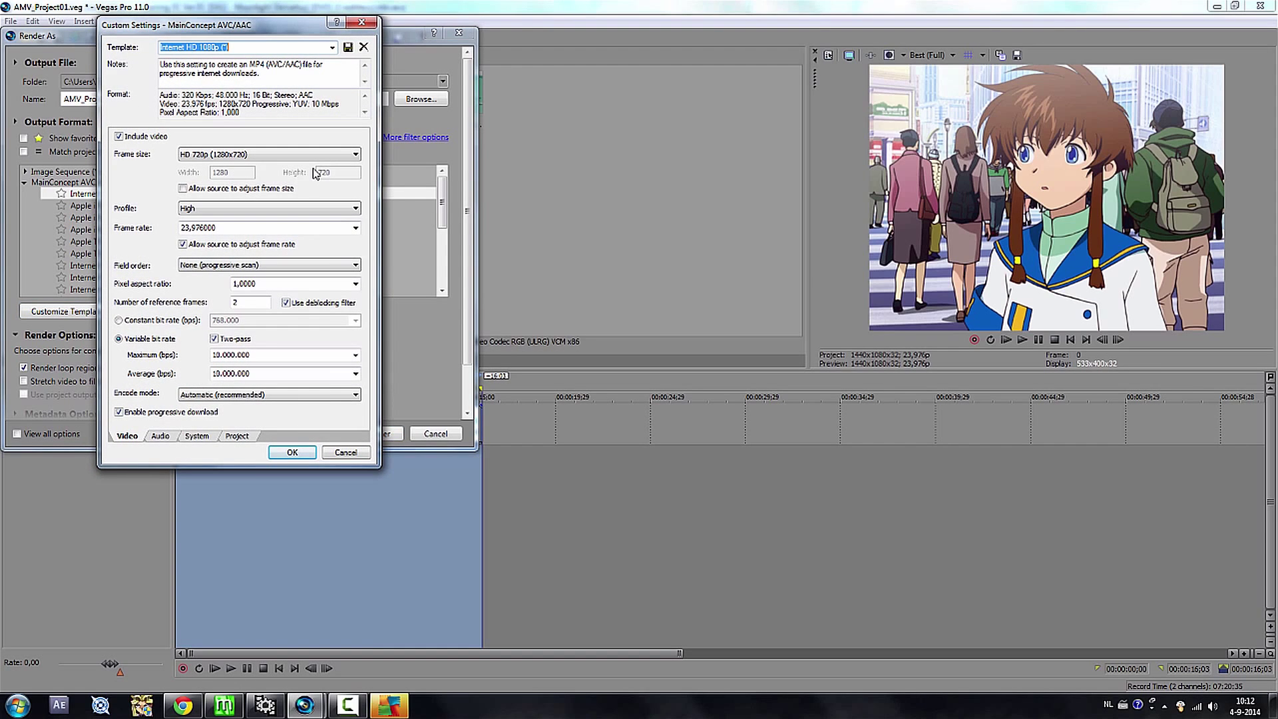
{"action": "left_click", "coordinate": [261, 191]}
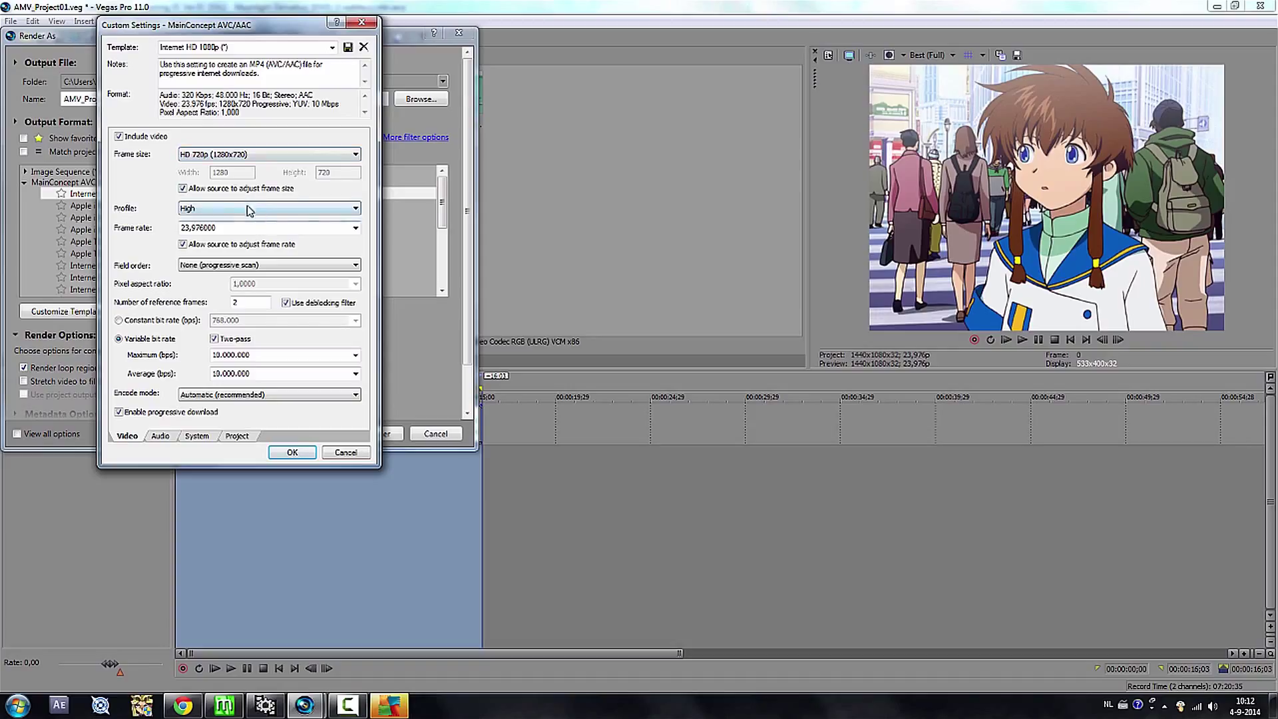
{"action": "left_click", "coordinate": [245, 192]}
{"action": "left_click", "coordinate": [241, 154]}
{"action": "left_click", "coordinate": [243, 170]}
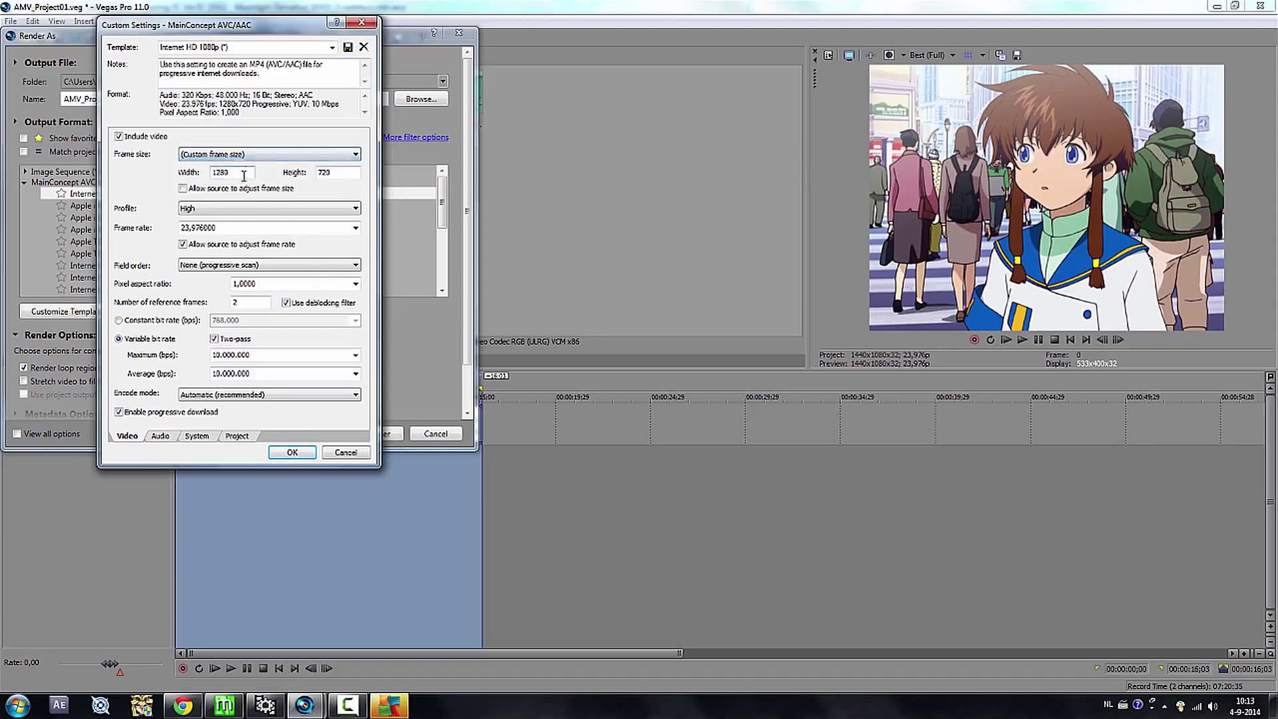
{"action": "left_click", "coordinate": [239, 175]}
{"action": "left_click_drag", "start_coordinate": [238, 176], "coordinate": [93, 171]}
{"action": "left_click_drag", "start_coordinate": [347, 172], "coordinate": [292, 166]}
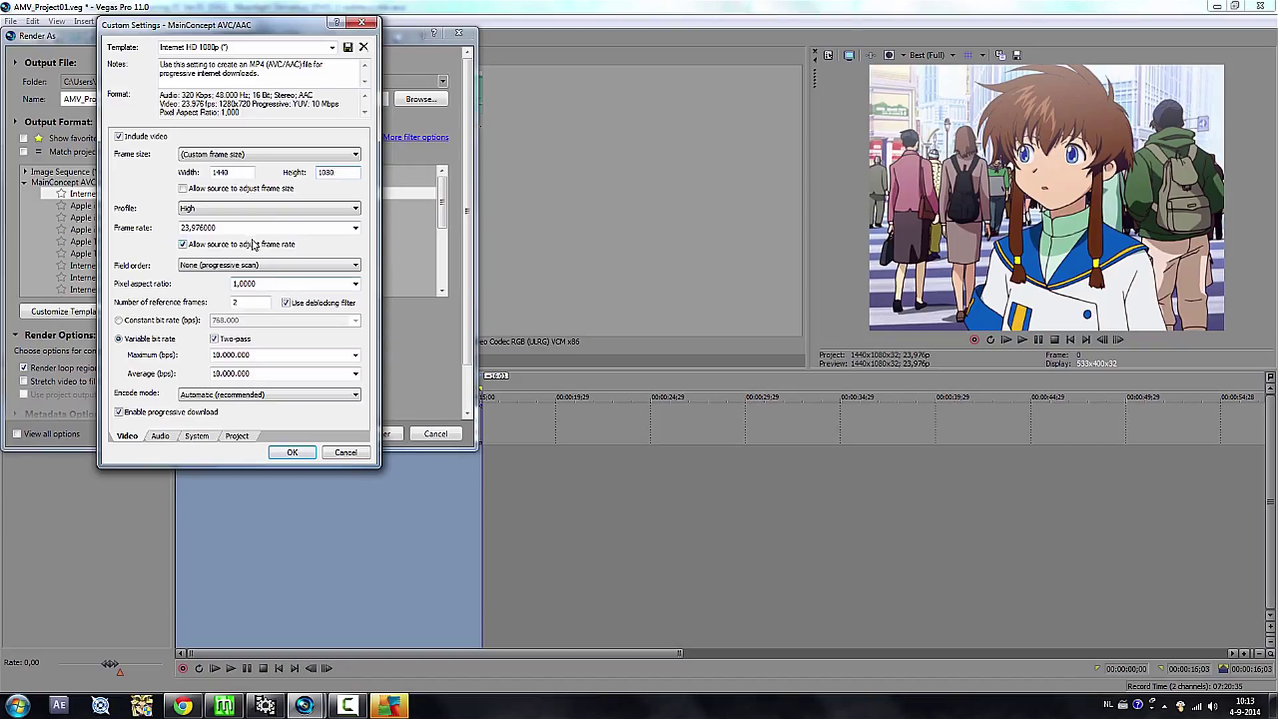
- Keep the template's pixel aspect ratio at 1,0000, check its audio settings and accept the custom template
{"action": "left_click", "coordinate": [356, 284]}
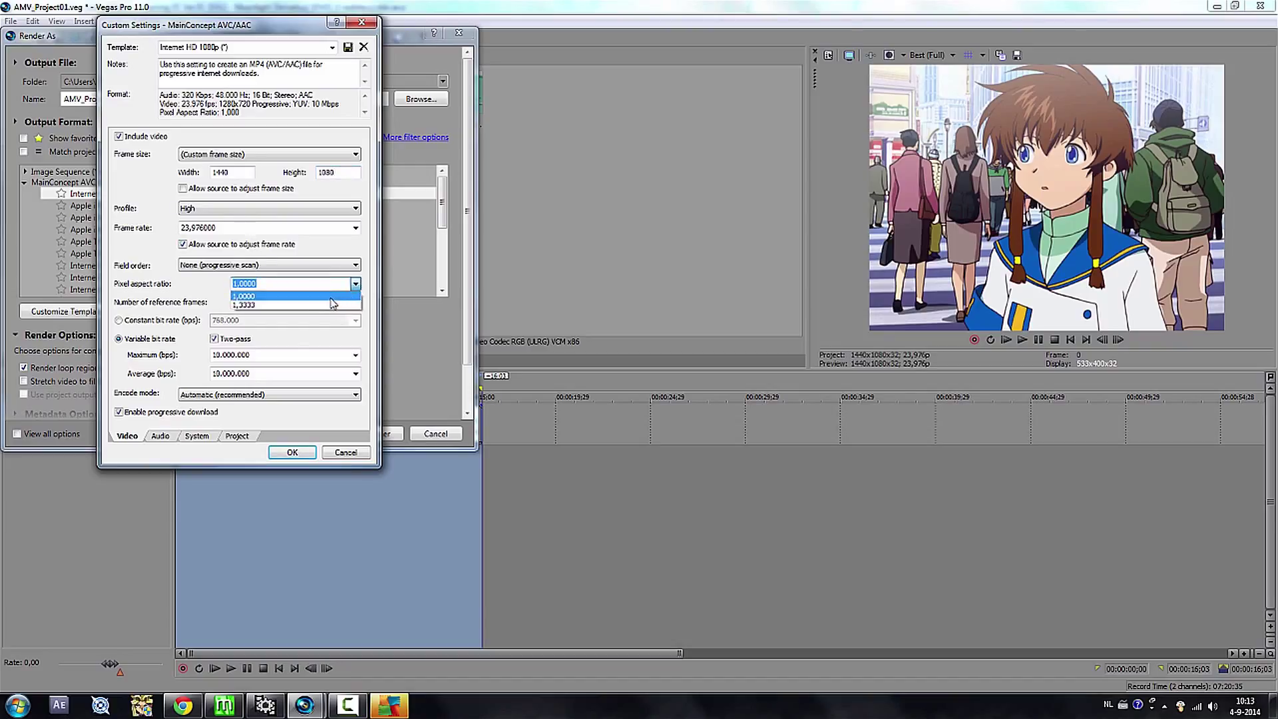
{"action": "left_click", "coordinate": [331, 298]}
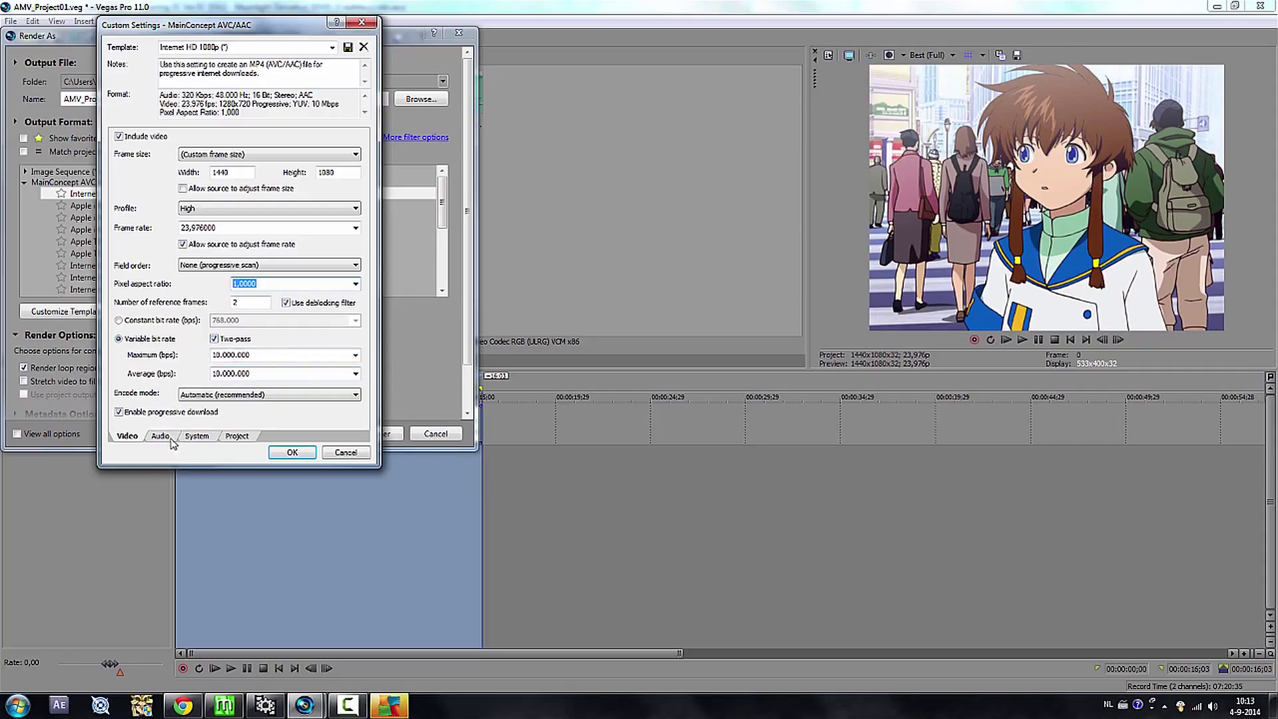
{"action": "left_click", "coordinate": [167, 439]}
{"action": "left_click", "coordinate": [292, 453]}
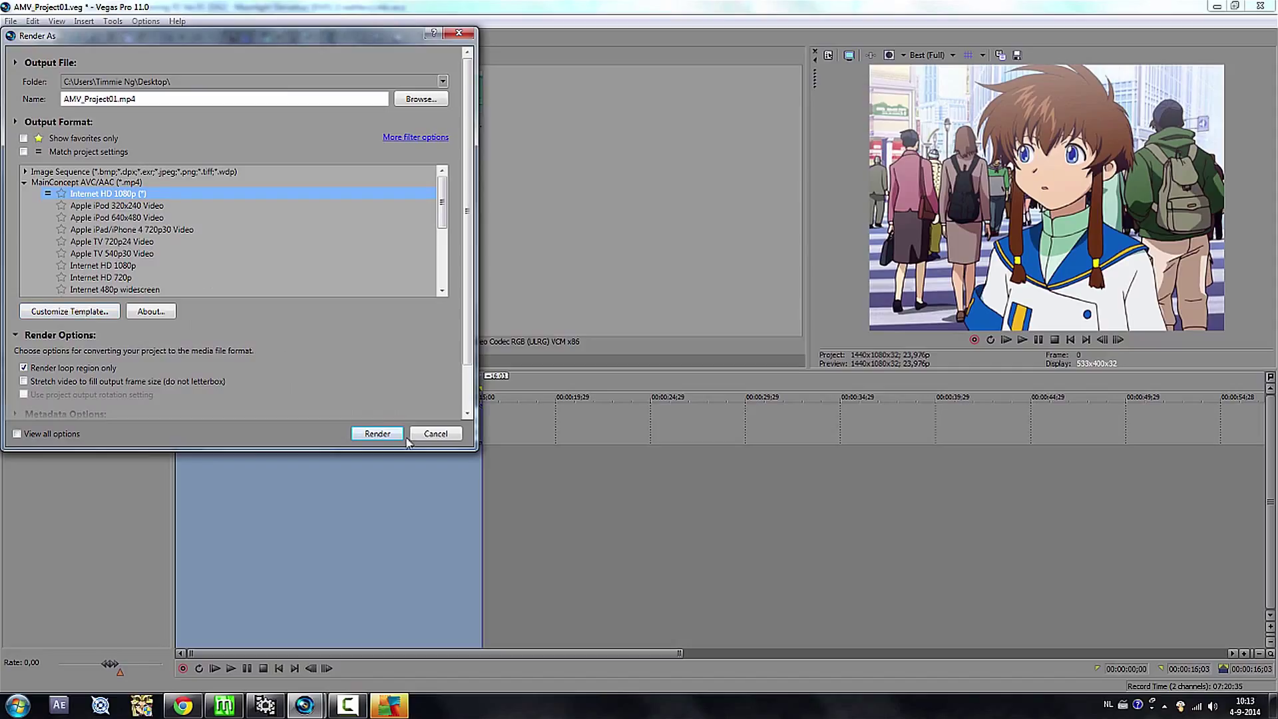
- Start rendering the loop region to AMV_Project01_1440x1080 on the desktop without overwriting AMV_Project01.mp4, and cancel the render
{"action": "left_click", "coordinate": [378, 434]}
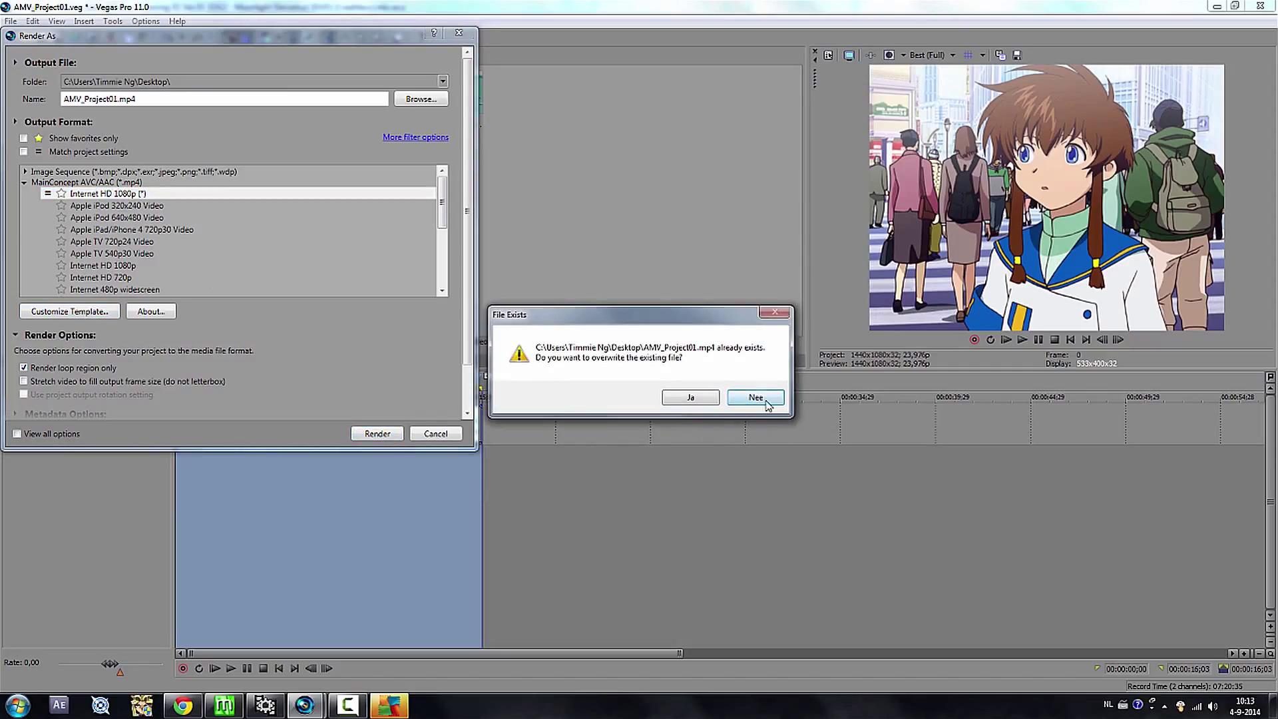
{"action": "left_click", "coordinate": [755, 397]}
{"action": "left_click", "coordinate": [413, 100]}
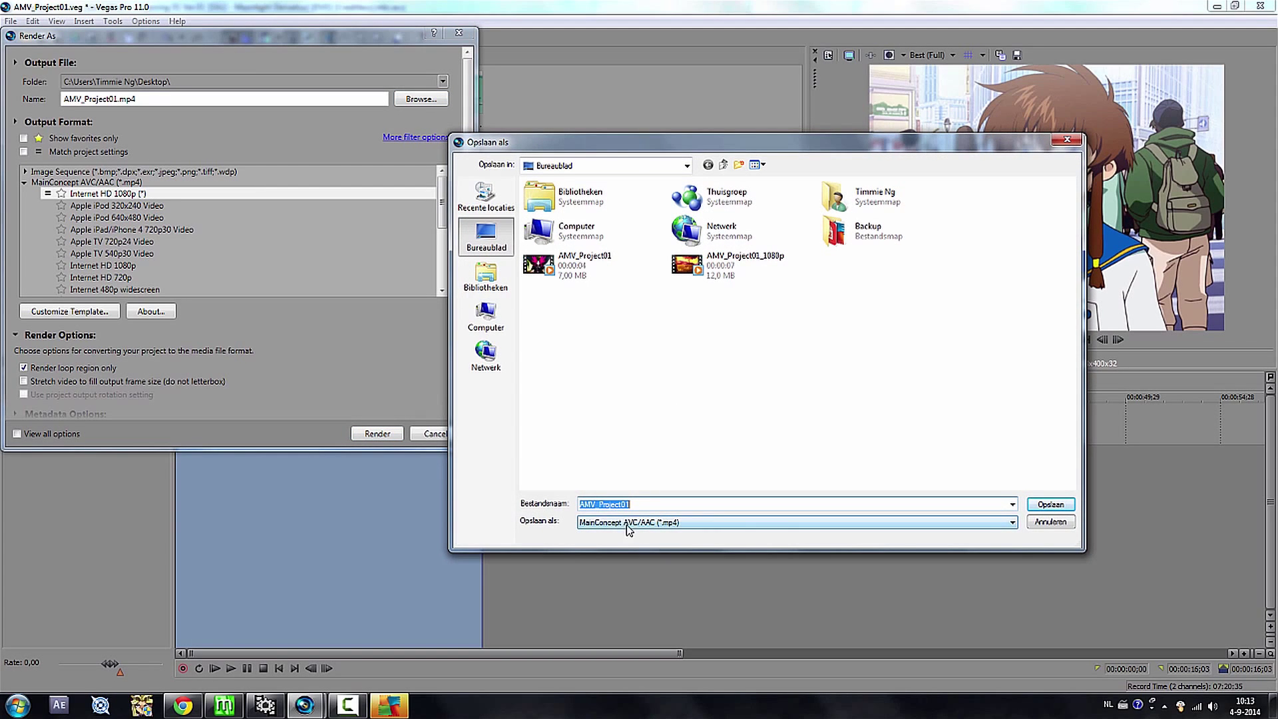
{"action": "left_click", "coordinate": [637, 504]}
{"action": "type", "text": "_"}
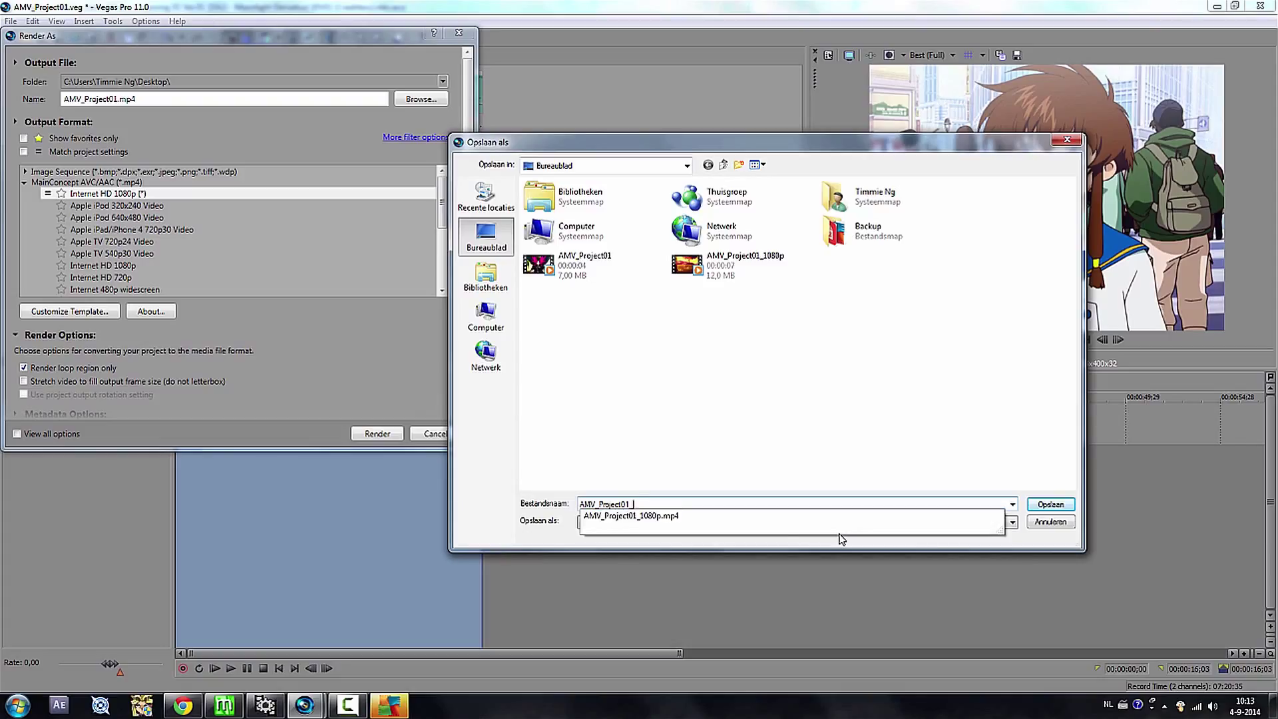
{"action": "type", "text": "1440x"}
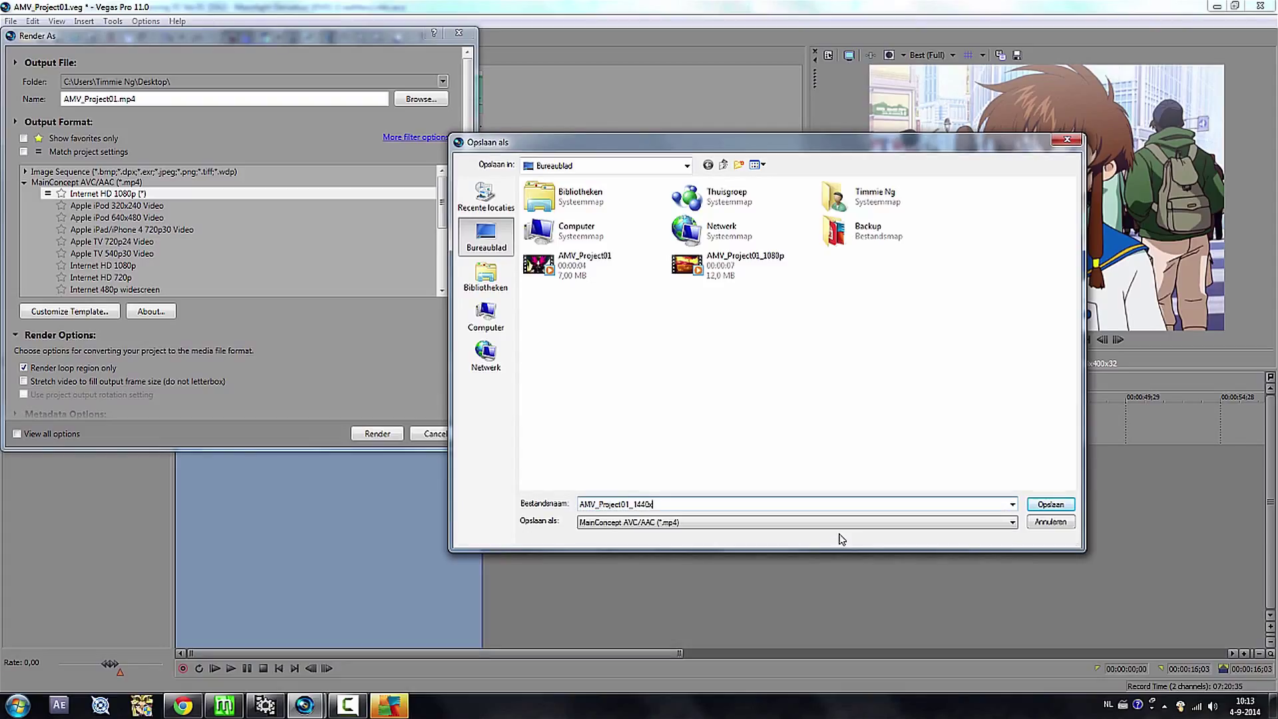
{"action": "type", "text": "1080"}
{"action": "left_click", "coordinate": [1050, 504]}
{"action": "left_click", "coordinate": [378, 434]}
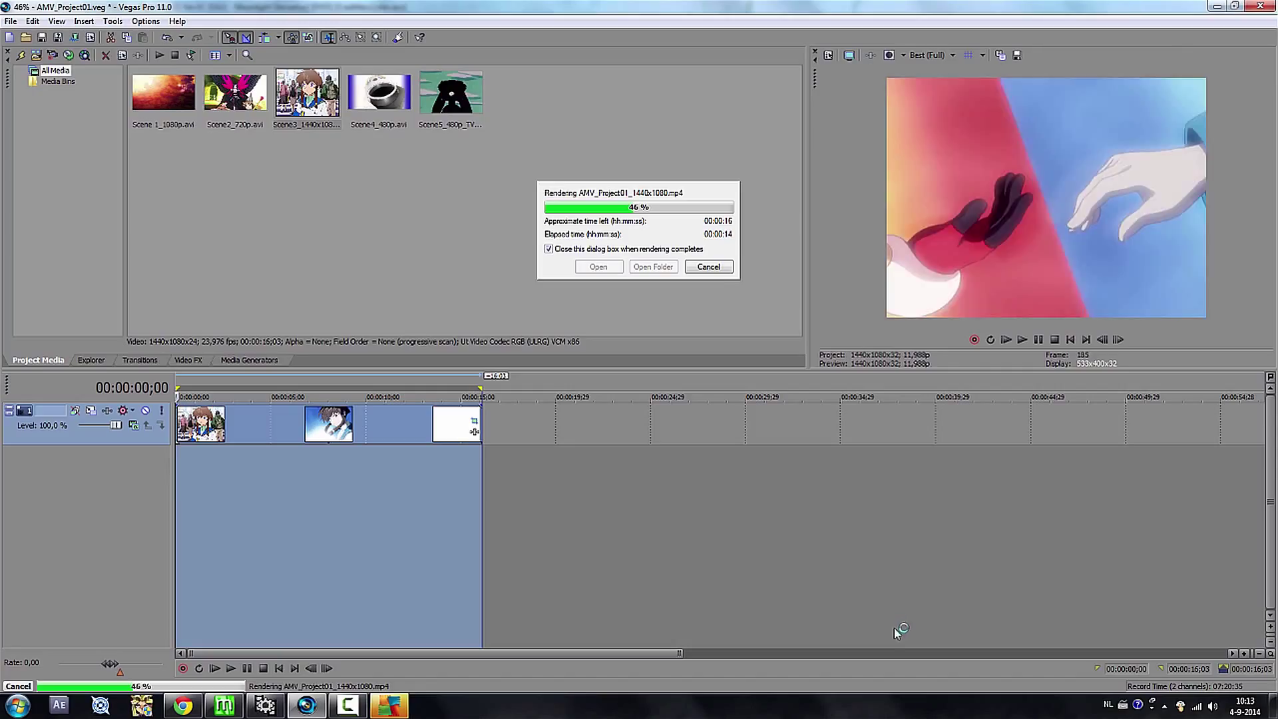
{"action": "left_click", "coordinate": [710, 267]}
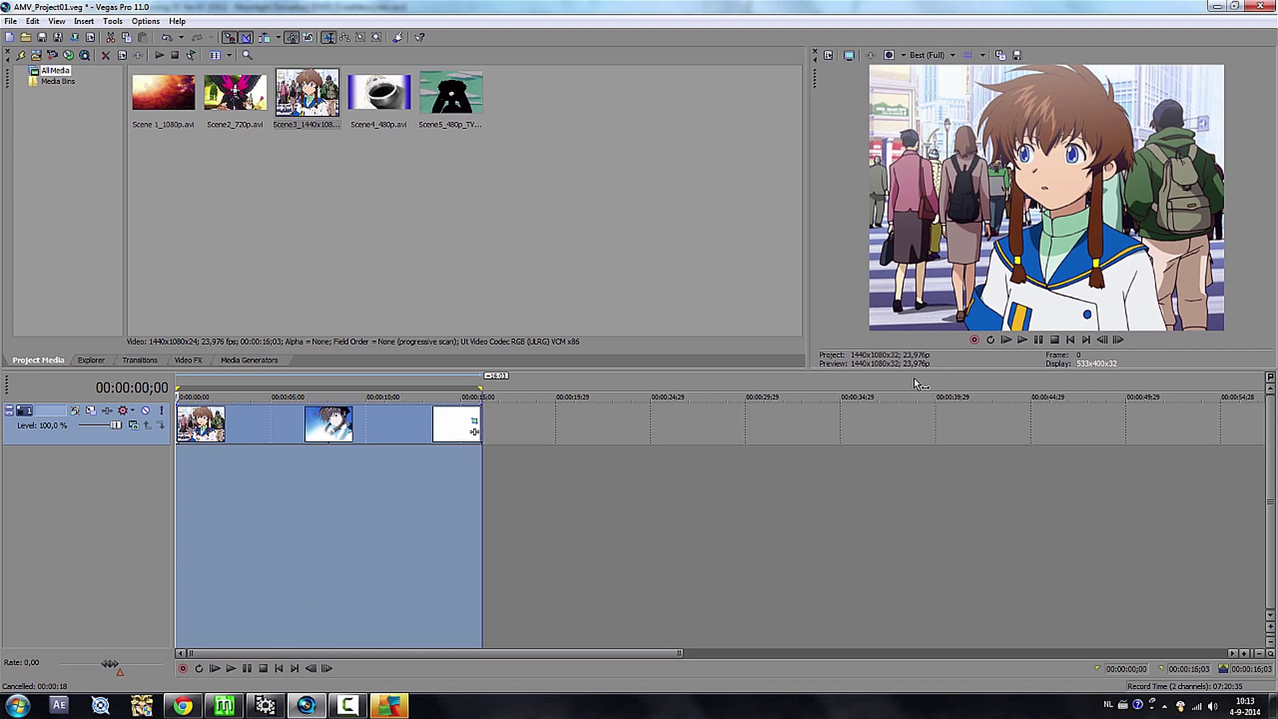
- Check the project's video properties against the Scene3 source clip's format
{"action": "left_click", "coordinate": [828, 55]}
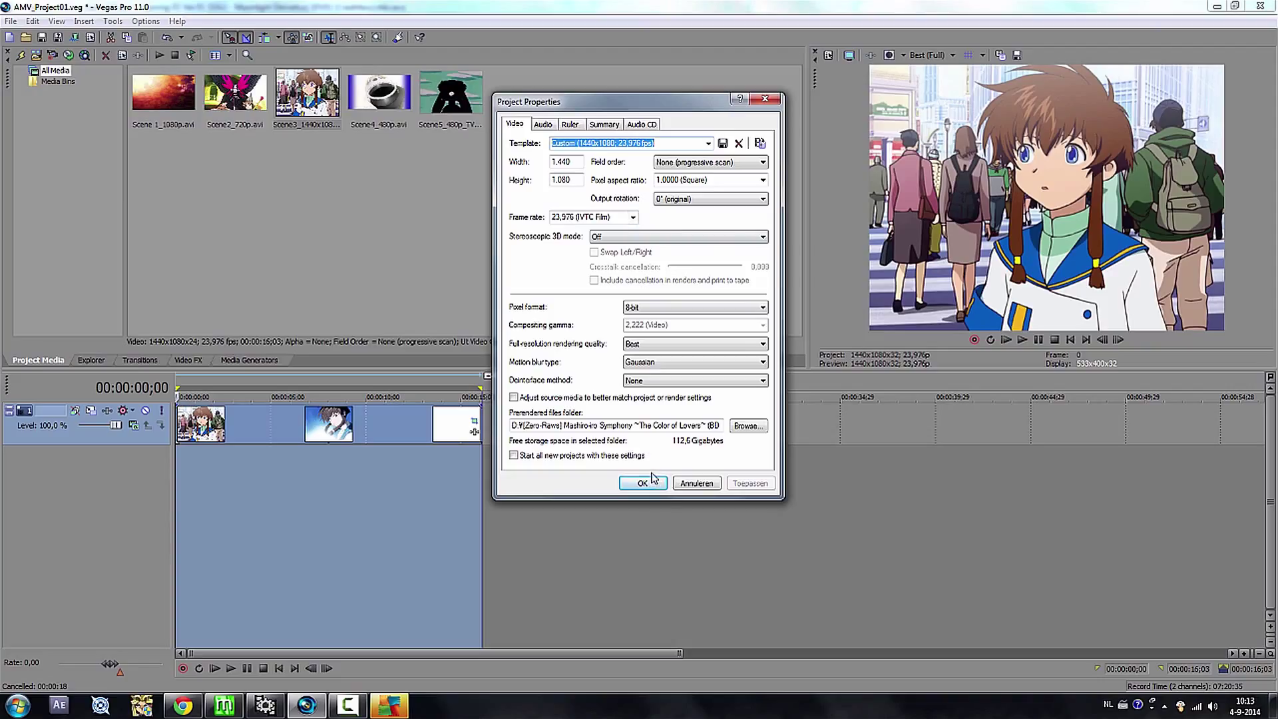
{"action": "left_click", "coordinate": [651, 480]}
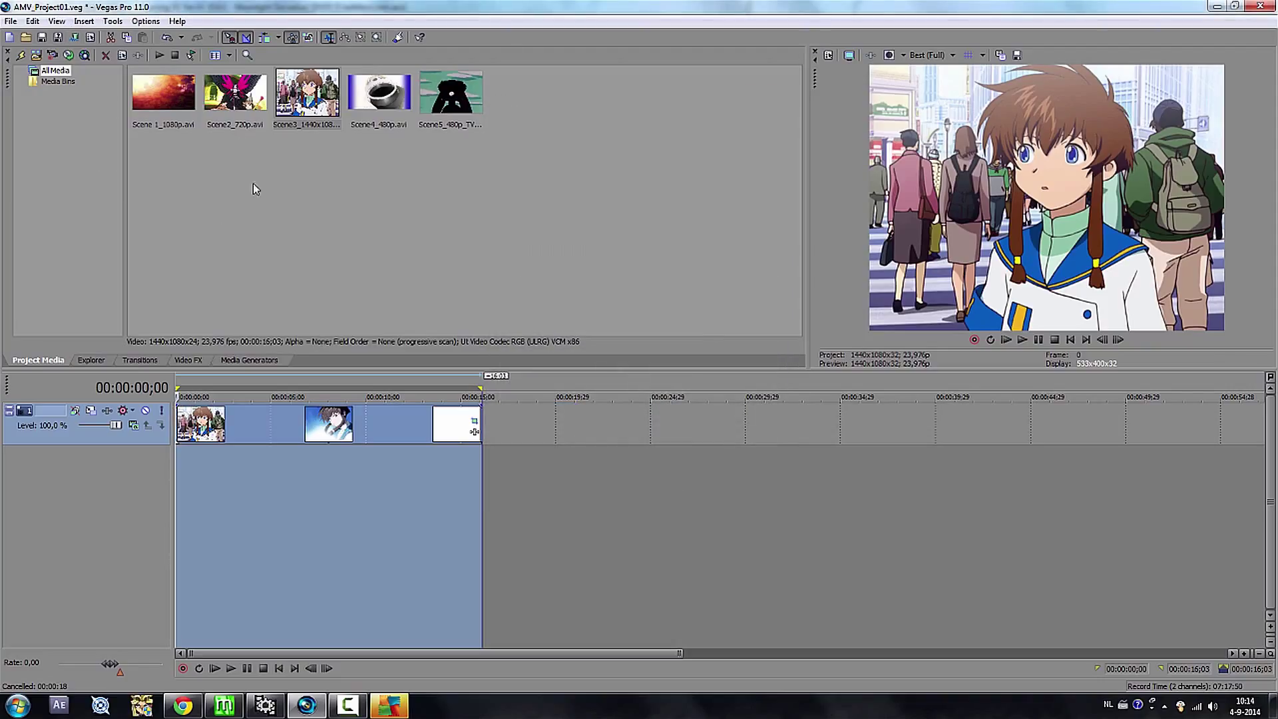
{"action": "left_click", "coordinate": [307, 93]}
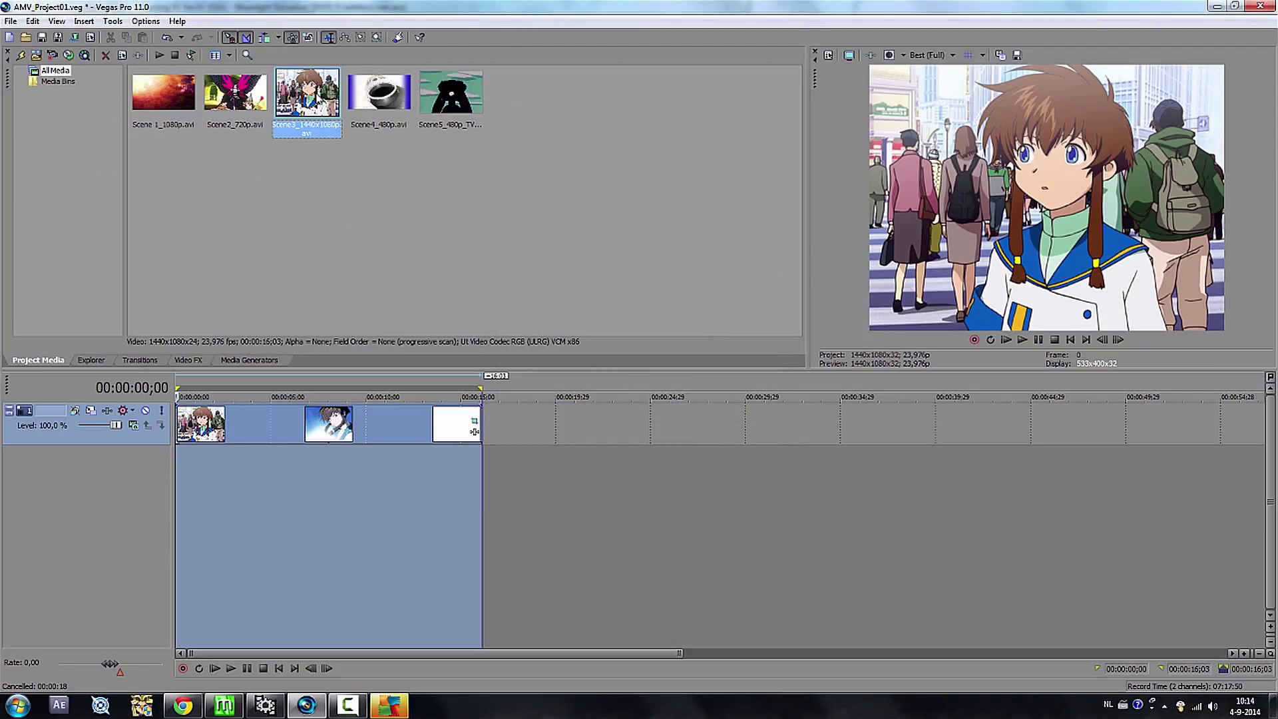
- Set the MP4 render template's frame rate to 23,976 (IVTC Film) and check that audio is excluded
{"action": "left_click", "coordinate": [10, 21]}
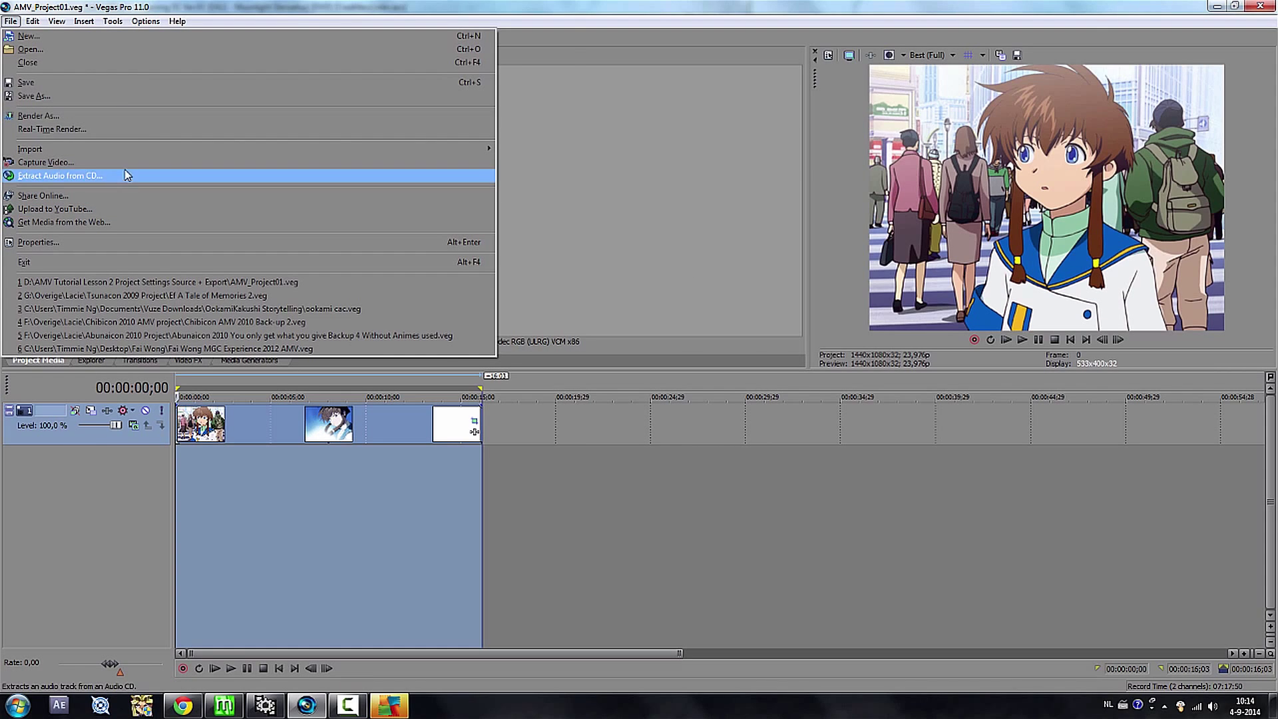
{"action": "left_click", "coordinate": [132, 117]}
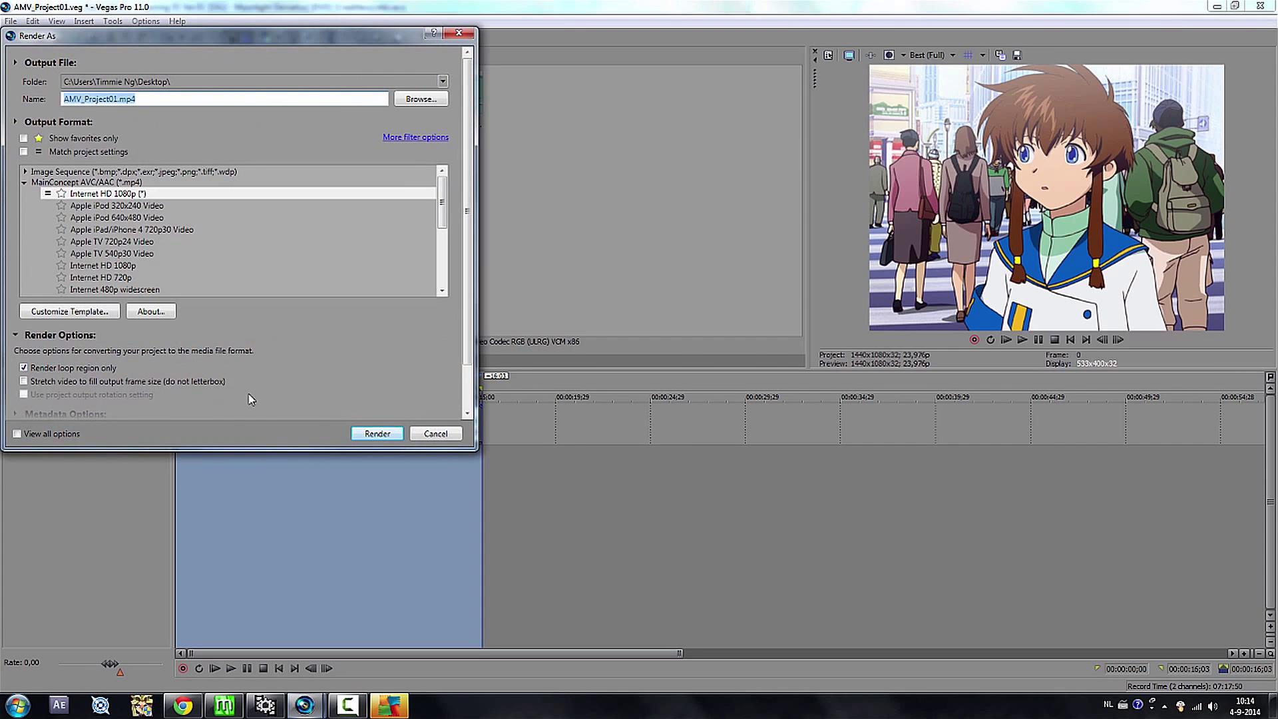
{"action": "left_click", "coordinate": [67, 313]}
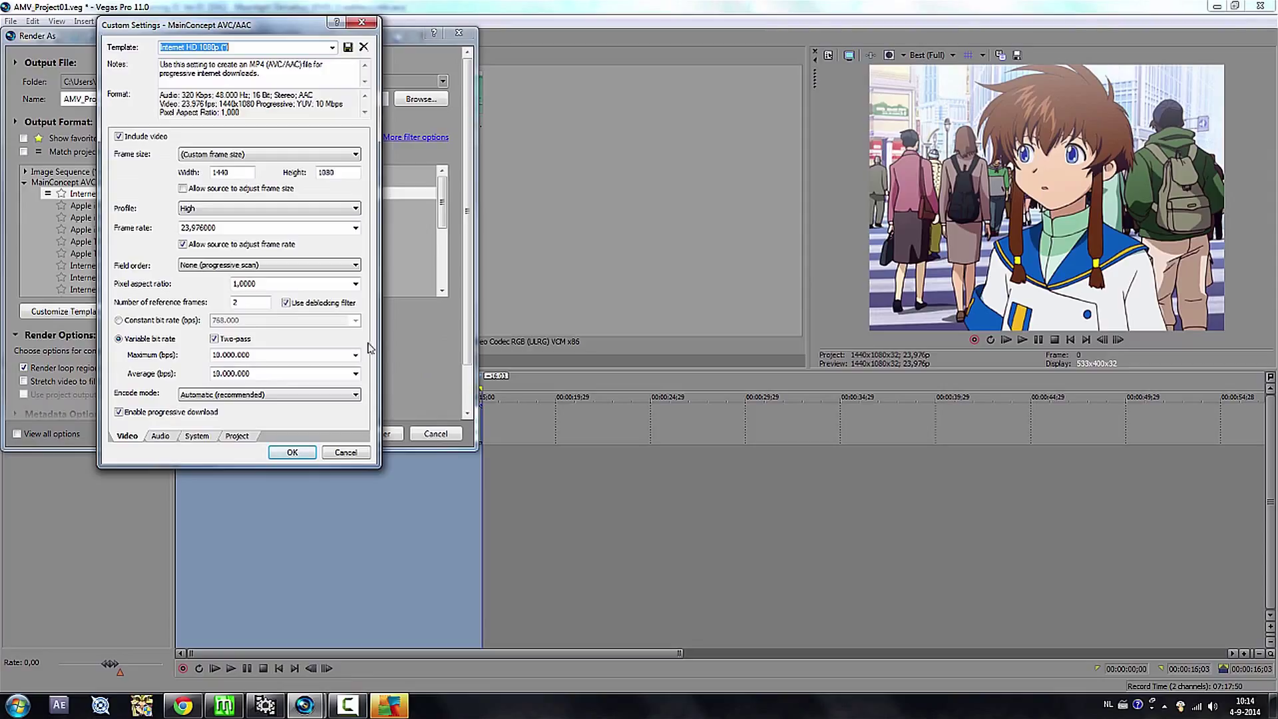
{"action": "left_click", "coordinate": [355, 228]}
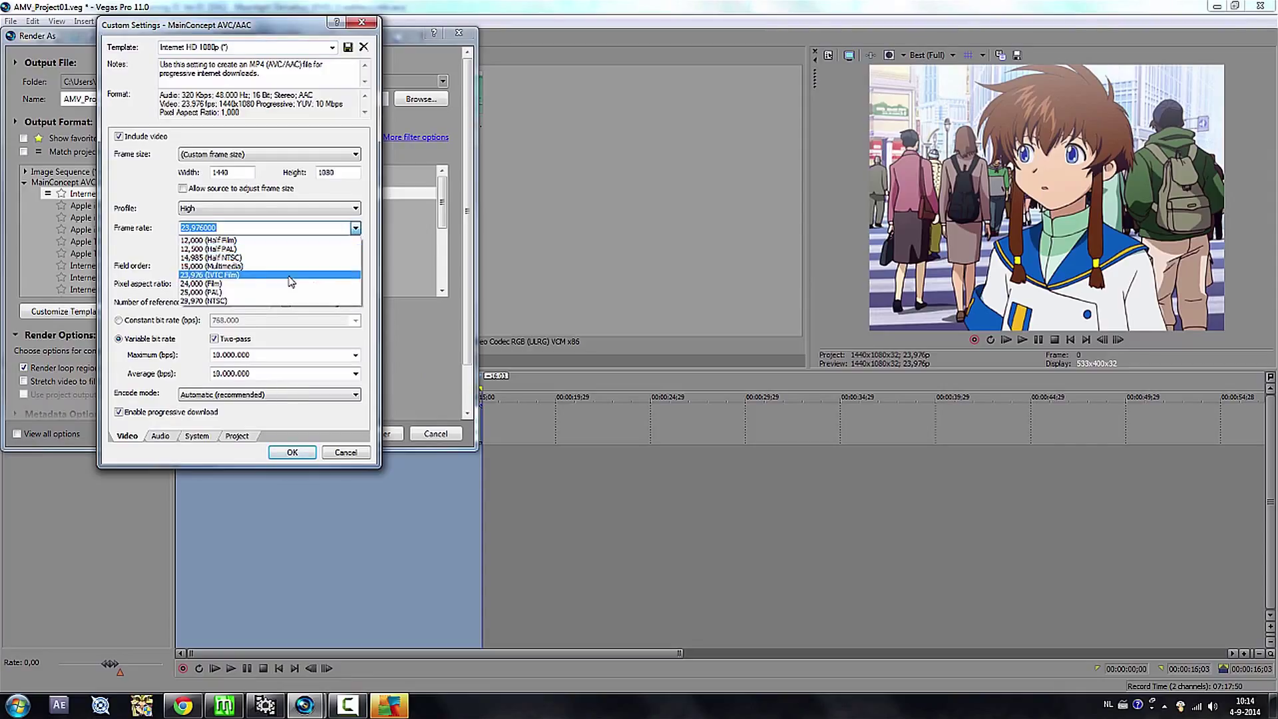
{"action": "left_click", "coordinate": [219, 244]}
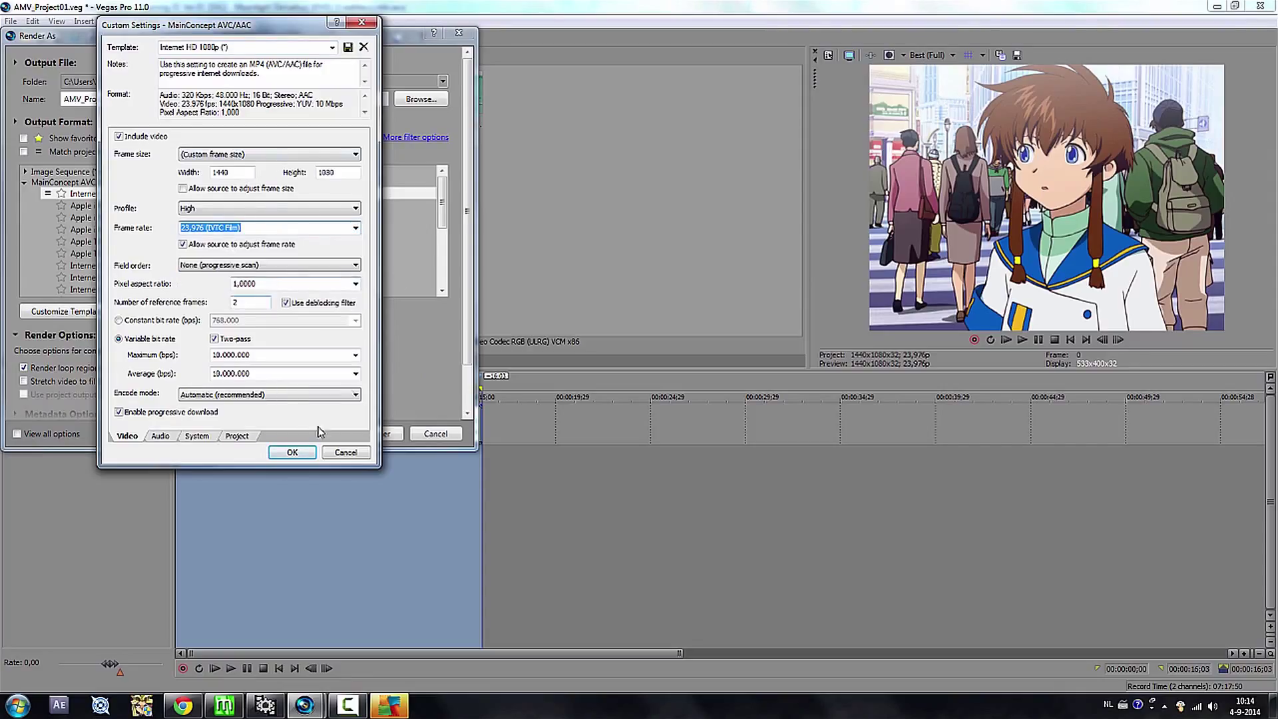
{"action": "left_click", "coordinate": [159, 437]}
{"action": "left_click", "coordinate": [292, 453]}
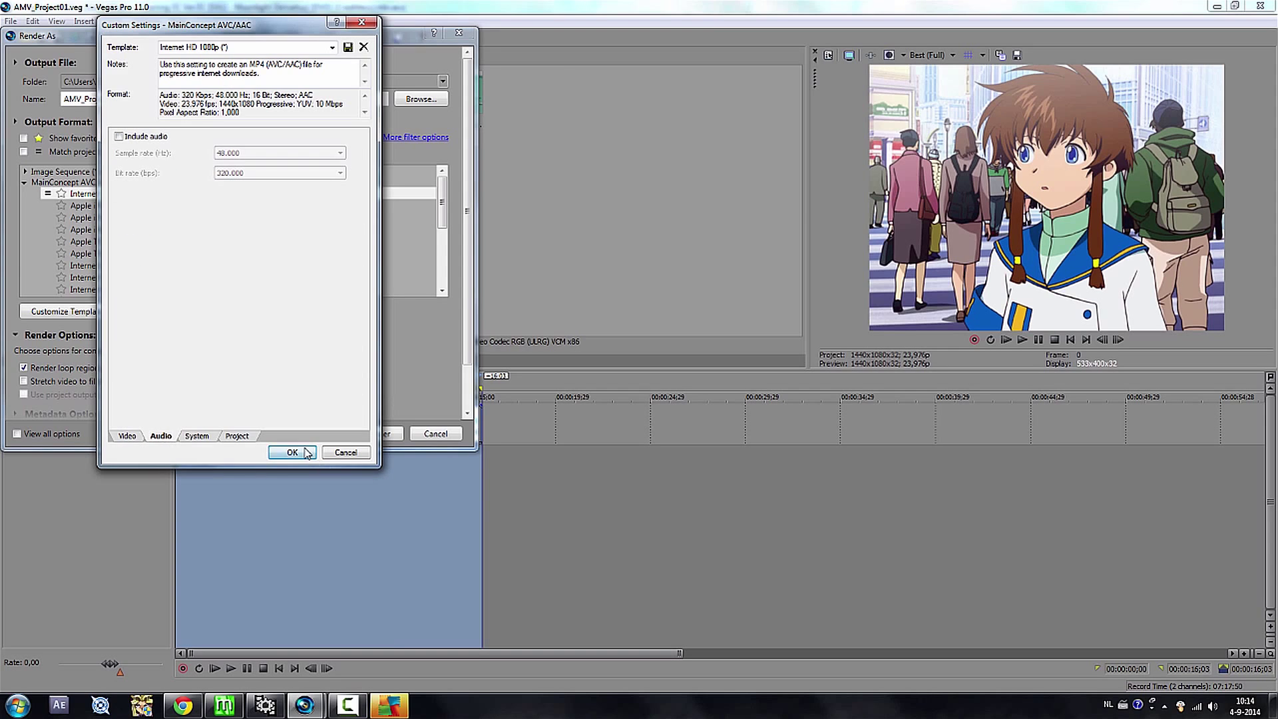
- Name the output file AMV_Project01_1440x1080 on the desktop and render the loop region
{"action": "left_click", "coordinate": [421, 100]}
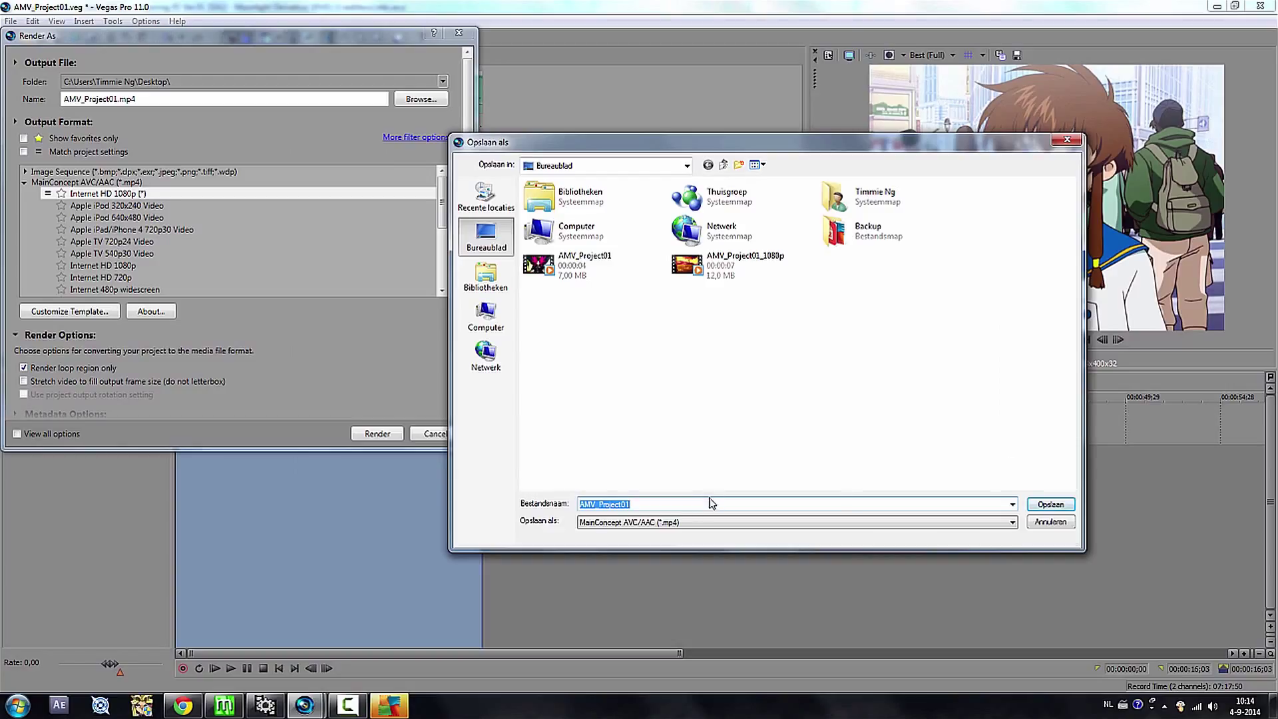
{"action": "left_click", "coordinate": [710, 504]}
{"action": "type", "text": "_1440x1080"}
{"action": "left_click", "coordinate": [1051, 503]}
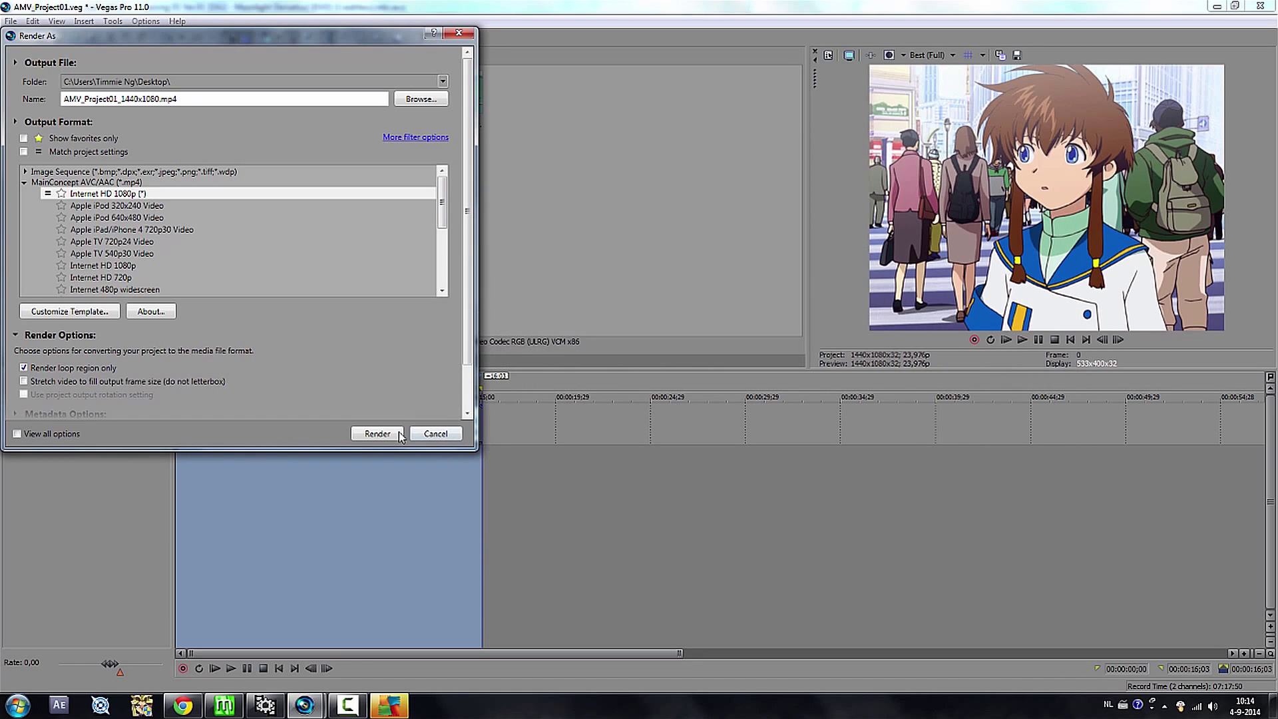
{"action": "left_click", "coordinate": [376, 433]}
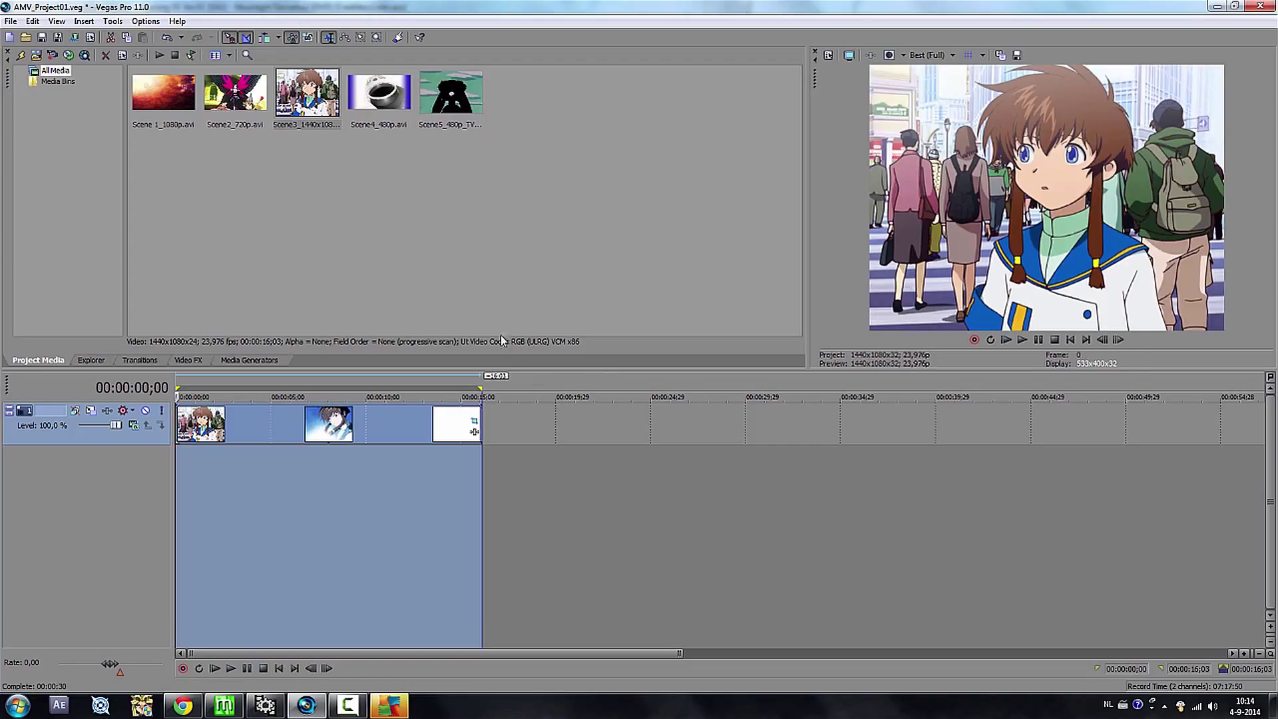
- Delete the Scene3 clip from the timeline and select the Scene4_480p.avi source in the project media
{"action": "left_click", "coordinate": [396, 439]}
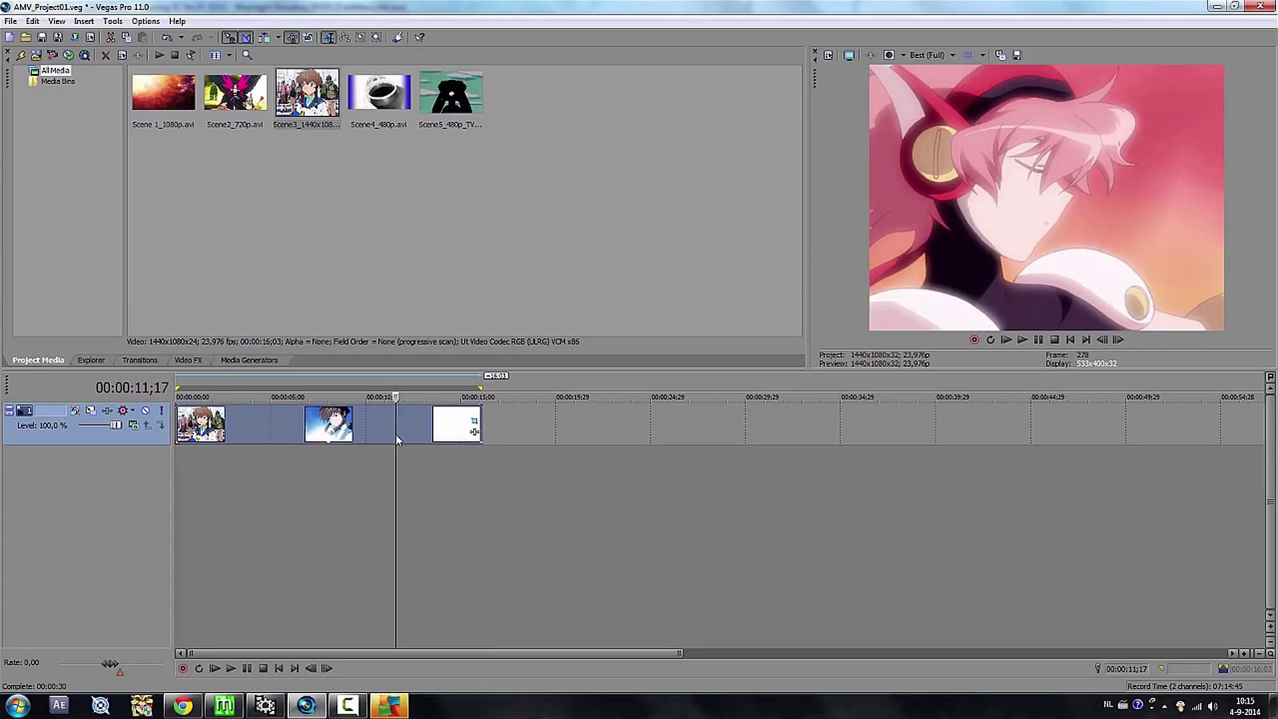
{"action": "key", "text": "ctrl+z"}
{"action": "left_click", "coordinate": [390, 89]}
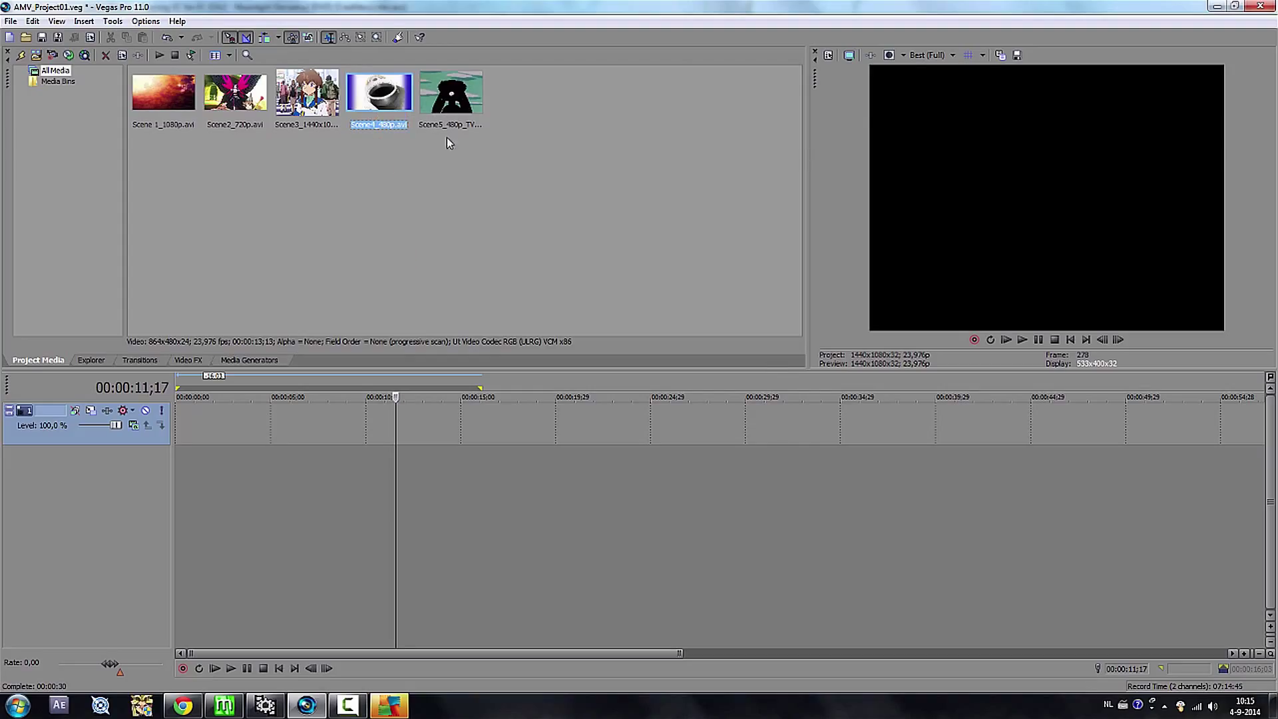
- Set the project's video frame size to 864 x 480 to match the Scene4 source
{"action": "left_click", "coordinate": [809, 55]}
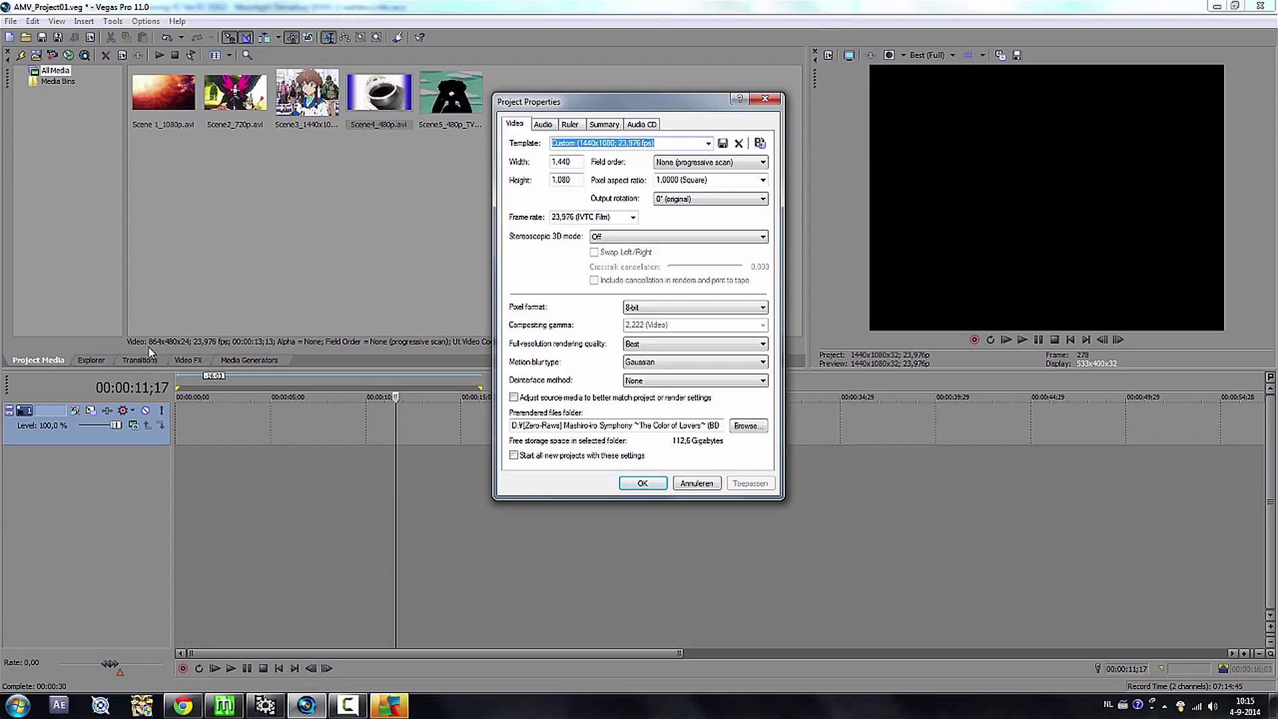
{"action": "key", "text": "Tab"}
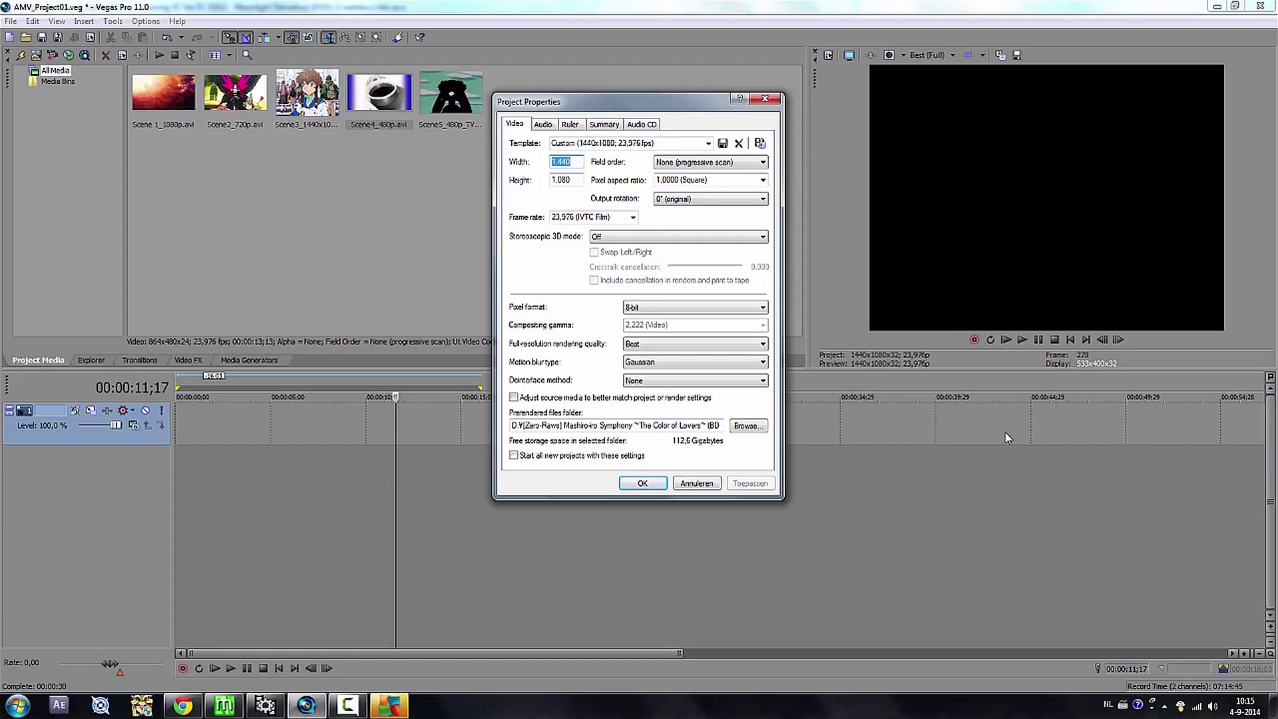
{"action": "type", "text": "864"}
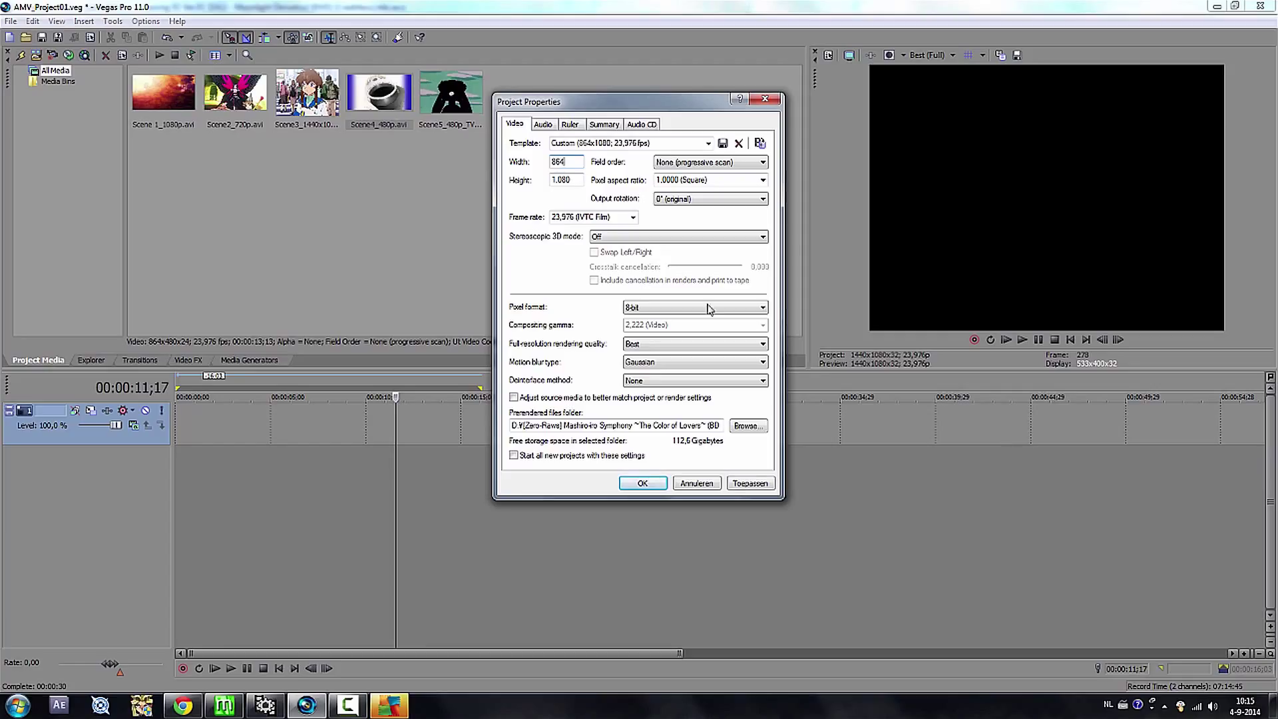
{"action": "key", "text": "Tab"}
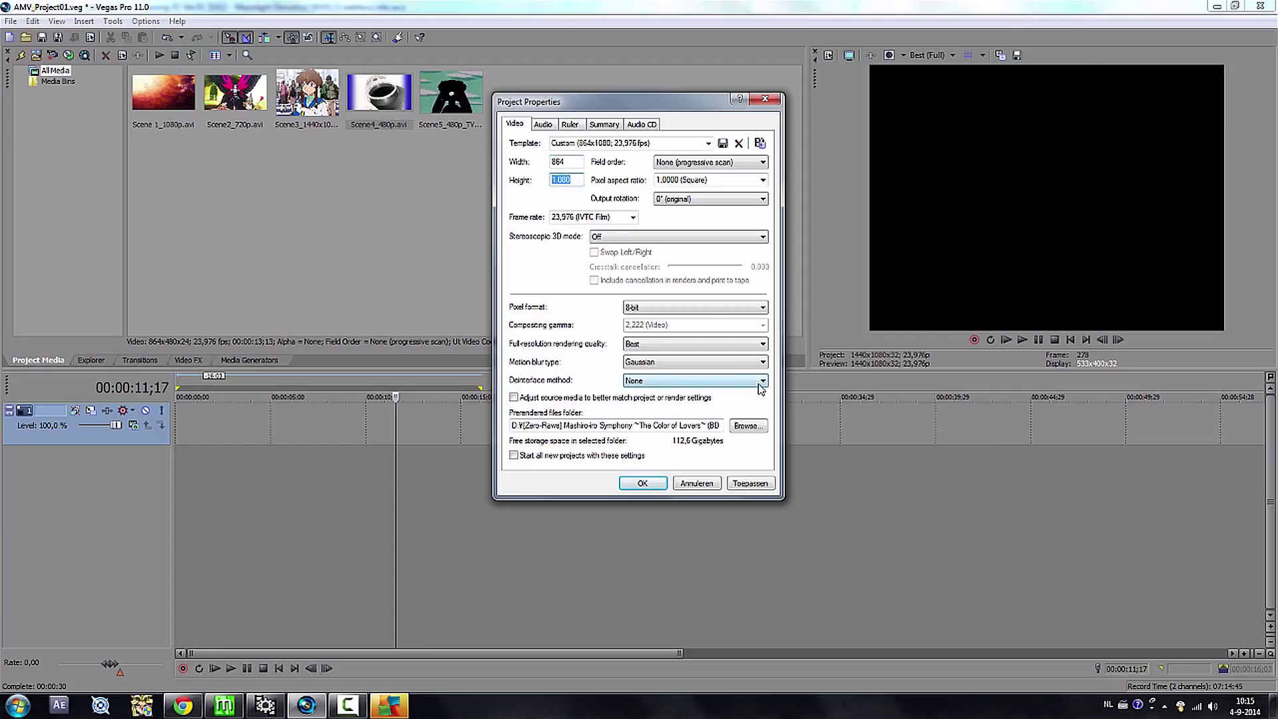
{"action": "type", "text": "480"}
{"action": "left_click", "coordinate": [750, 484]}
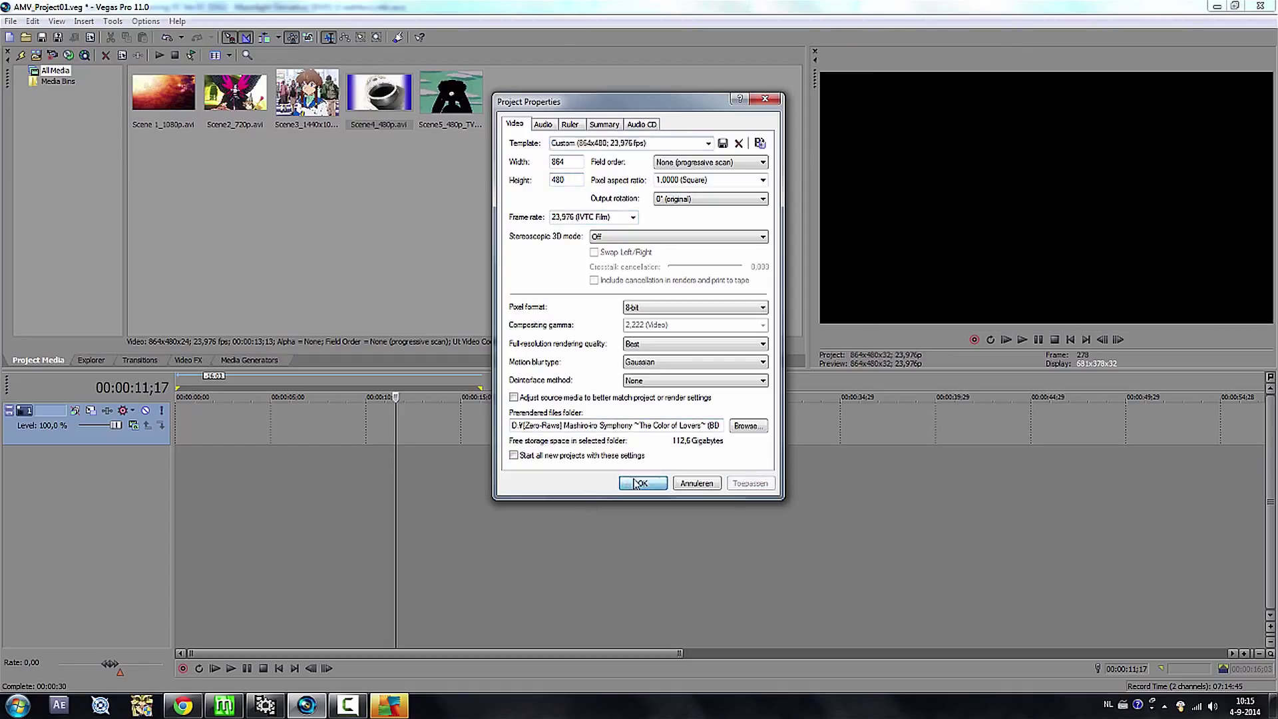
{"action": "left_click", "coordinate": [636, 483]}
- Place the Scene4_480p.avi clip at the start of the timeline and set the loop region to its full length
{"action": "left_click_drag", "start_coordinate": [391, 104], "coordinate": [176, 439]}
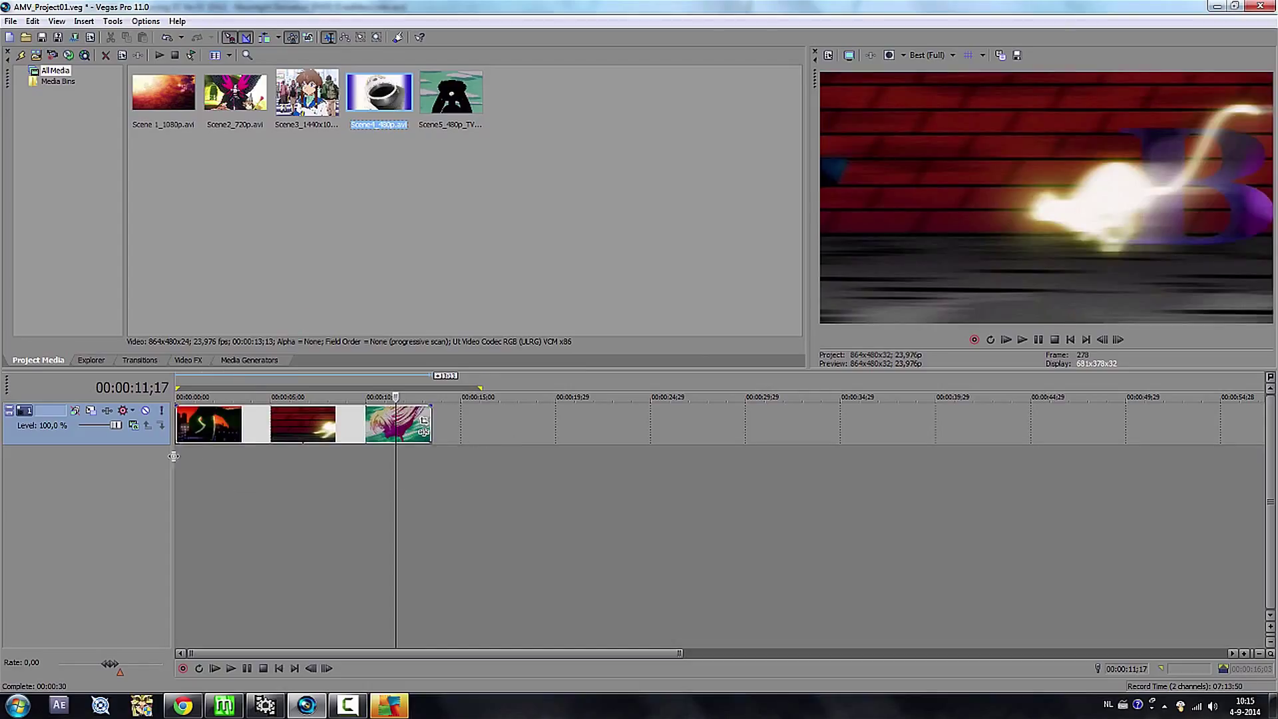
{"action": "left_click", "coordinate": [255, 520]}
{"action": "left_click", "coordinate": [321, 542]}
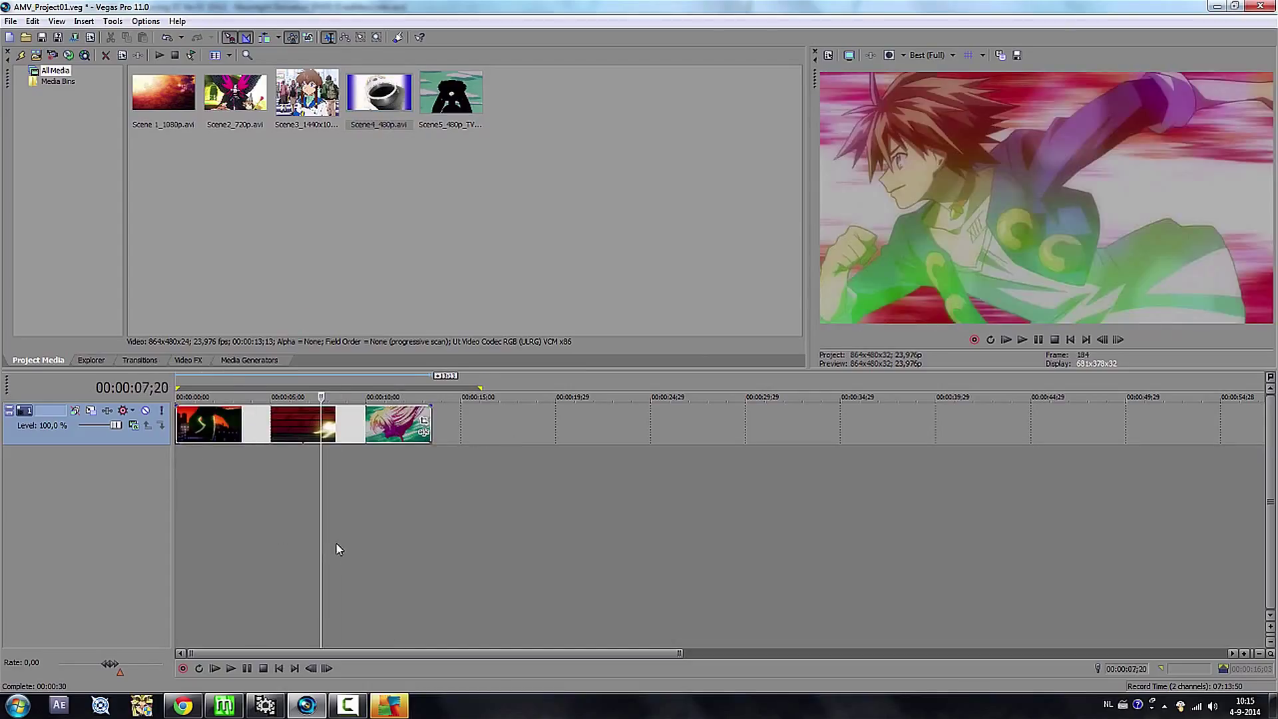
{"action": "left_click", "coordinate": [336, 541]}
{"action": "left_click", "coordinate": [273, 546]}
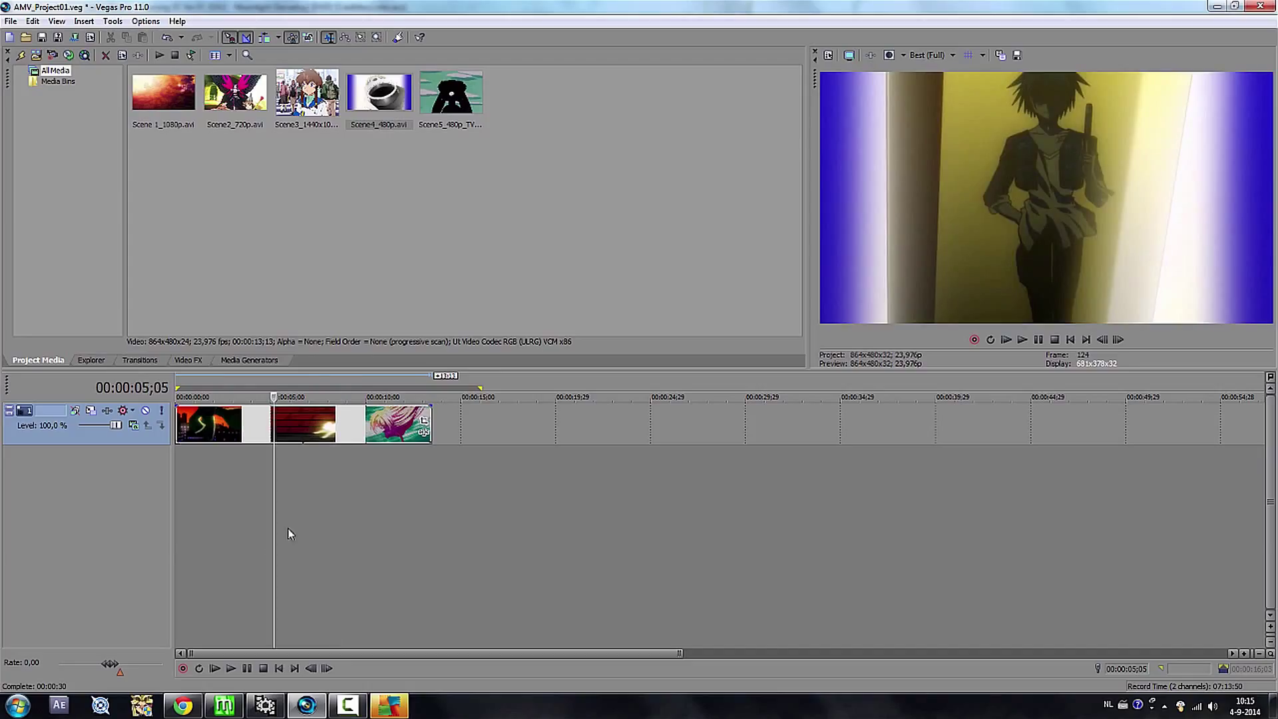
{"action": "double_click", "coordinate": [247, 533]}
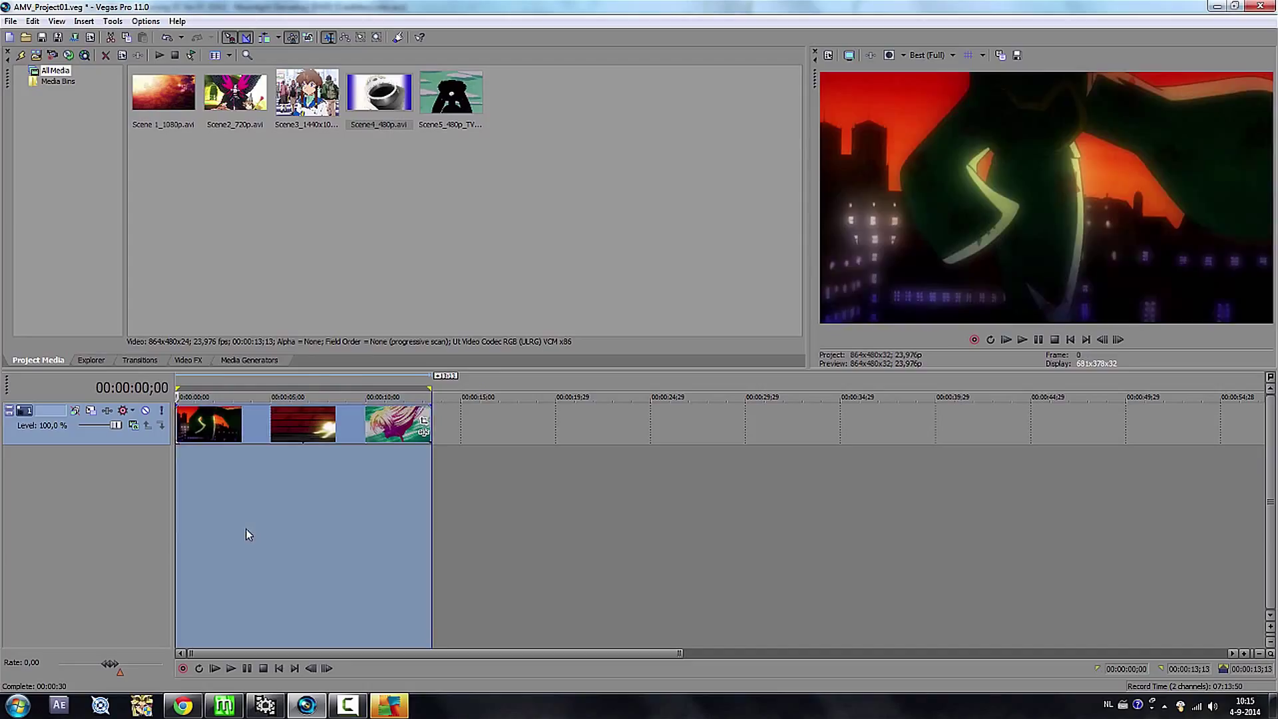
- Customize the Internet HD 1080p MP4 render template to an 864 x 480 frame size and check that audio is excluded
{"action": "left_click", "coordinate": [11, 22]}
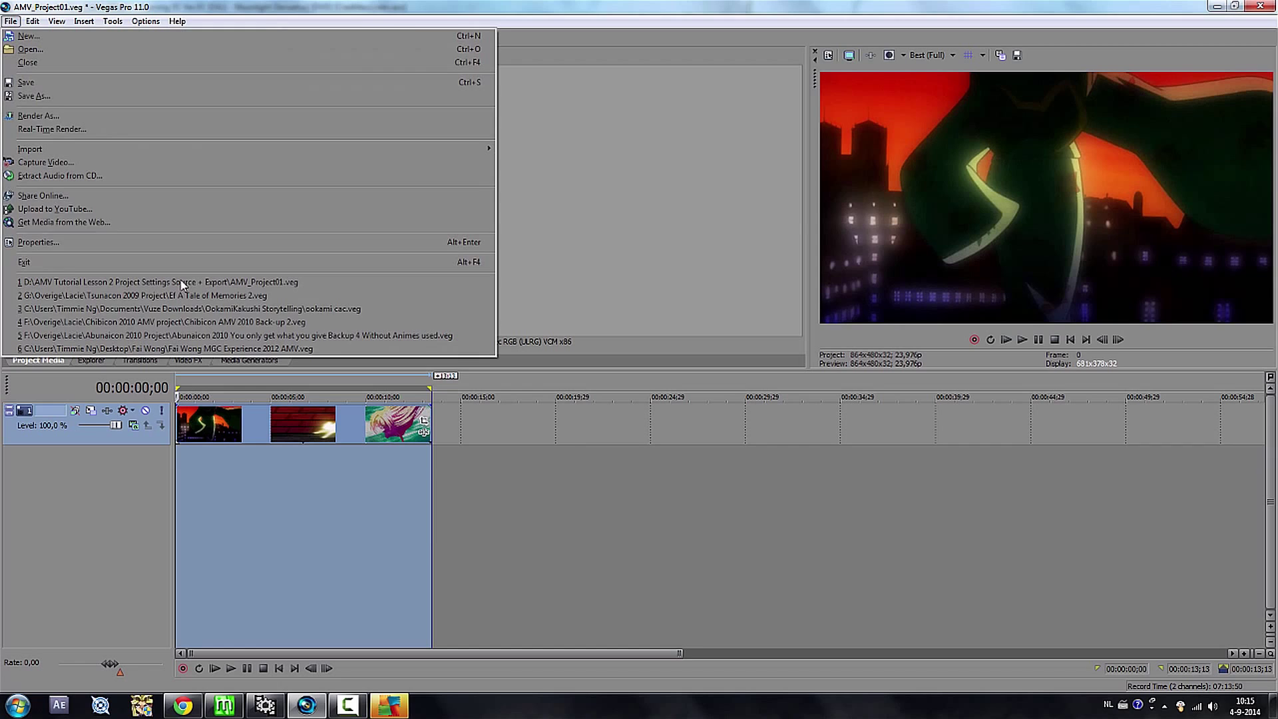
{"action": "left_click", "coordinate": [174, 114]}
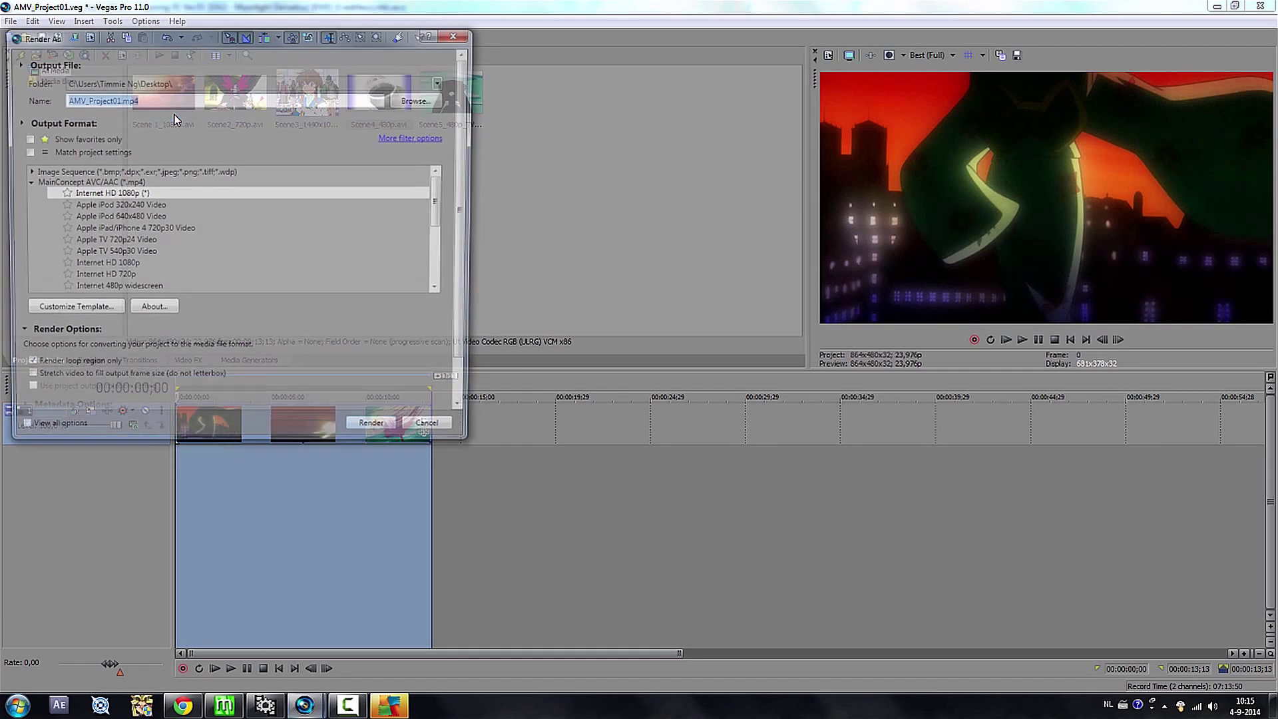
{"action": "left_click", "coordinate": [108, 314]}
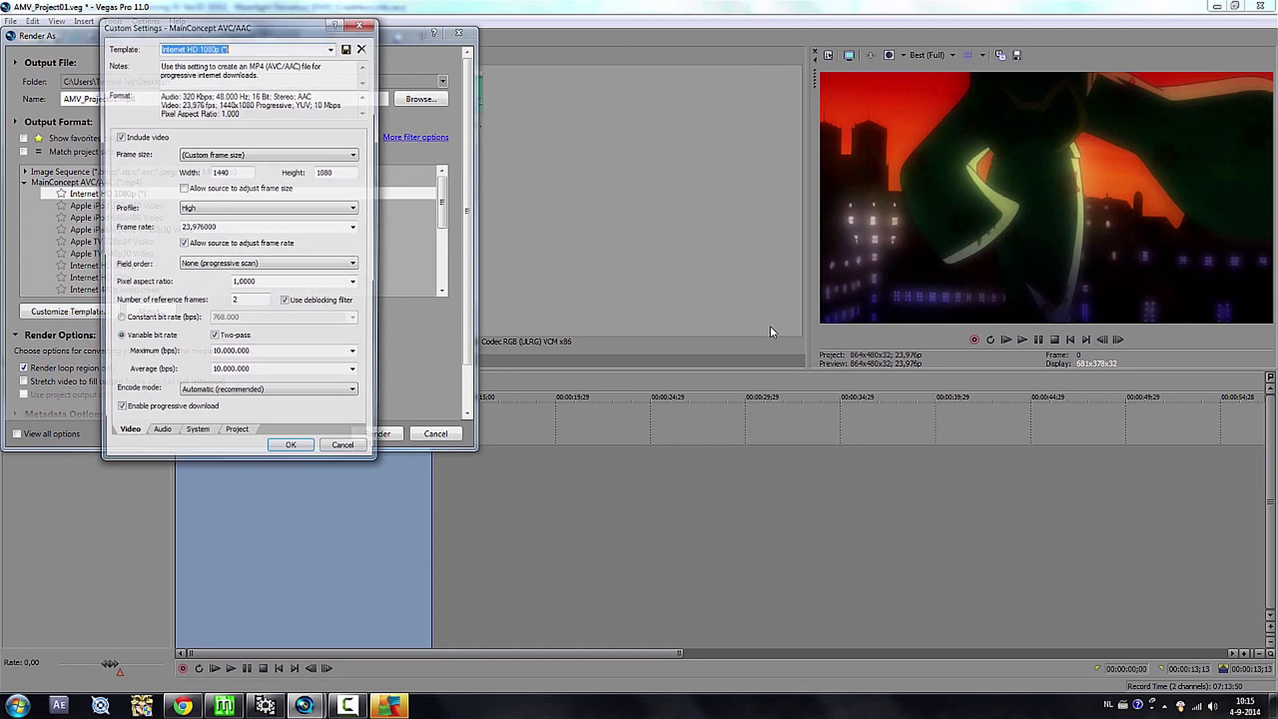
{"action": "double_click", "coordinate": [245, 175]}
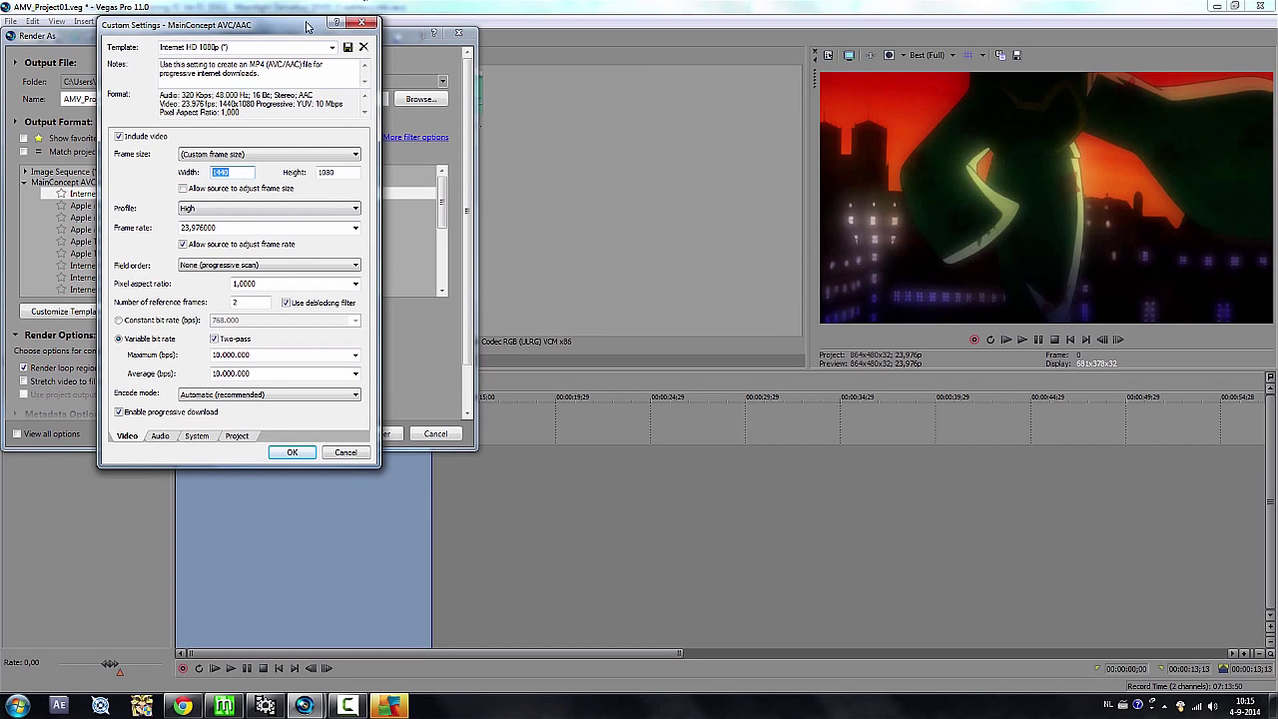
{"action": "left_click_drag", "start_coordinate": [290, 26], "coordinate": [678, 146]}
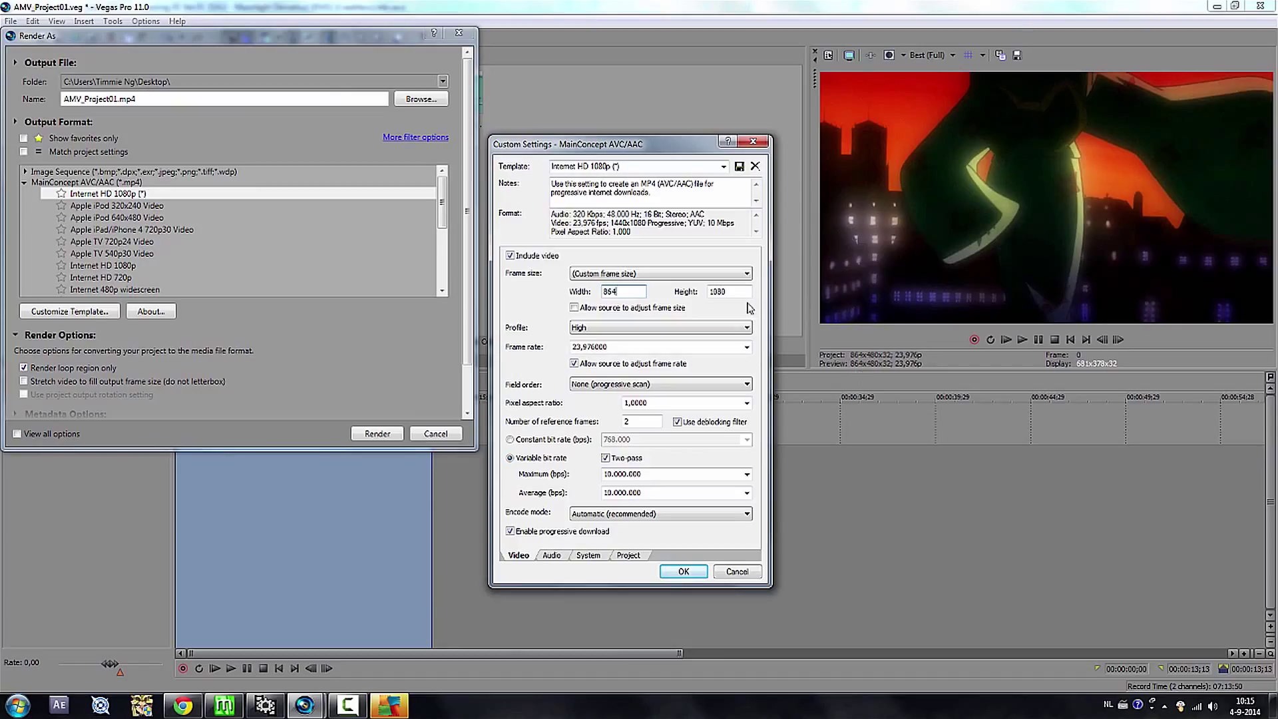
{"action": "double_click", "coordinate": [718, 291]}
{"action": "type", "text": "48"}
{"action": "key", "text": "Tab"}
{"action": "key", "text": "Tab"}
{"action": "left_click", "coordinate": [552, 555]}
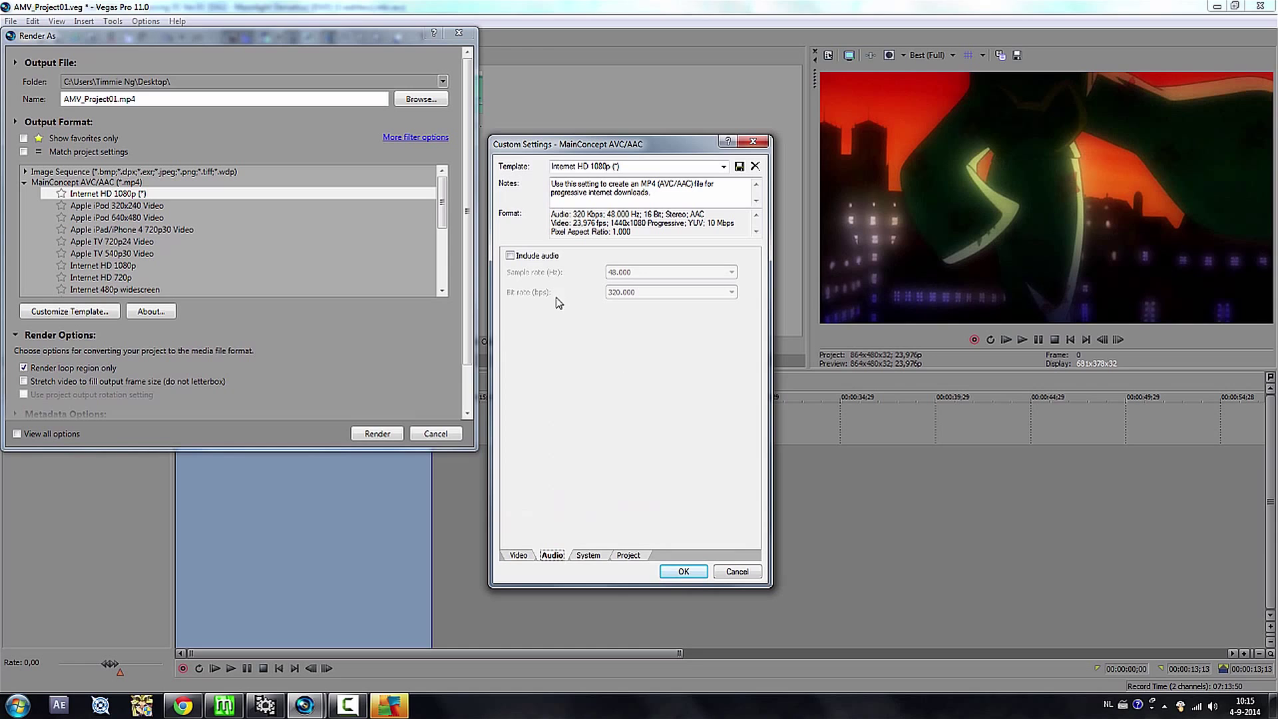
{"action": "left_click", "coordinate": [683, 571]}
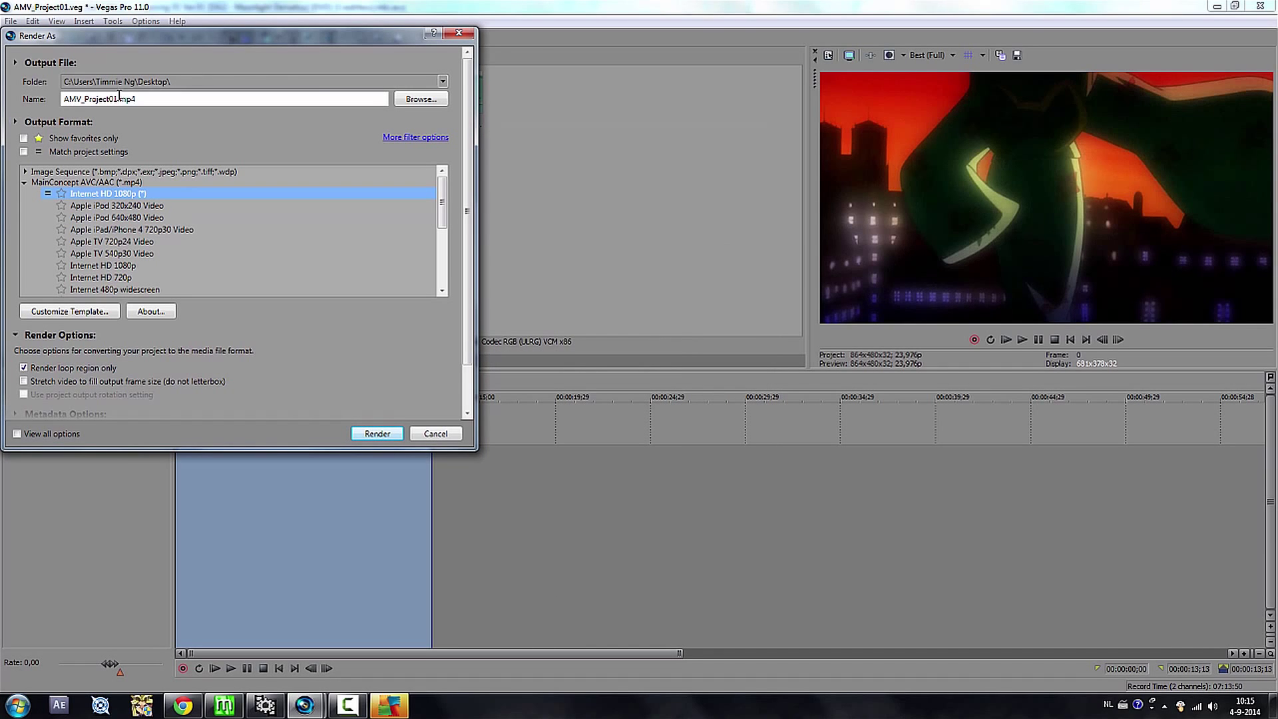
- Name the output file AMV_Project01_EC on the desktop and render the loop region
{"action": "left_click", "coordinate": [420, 98]}
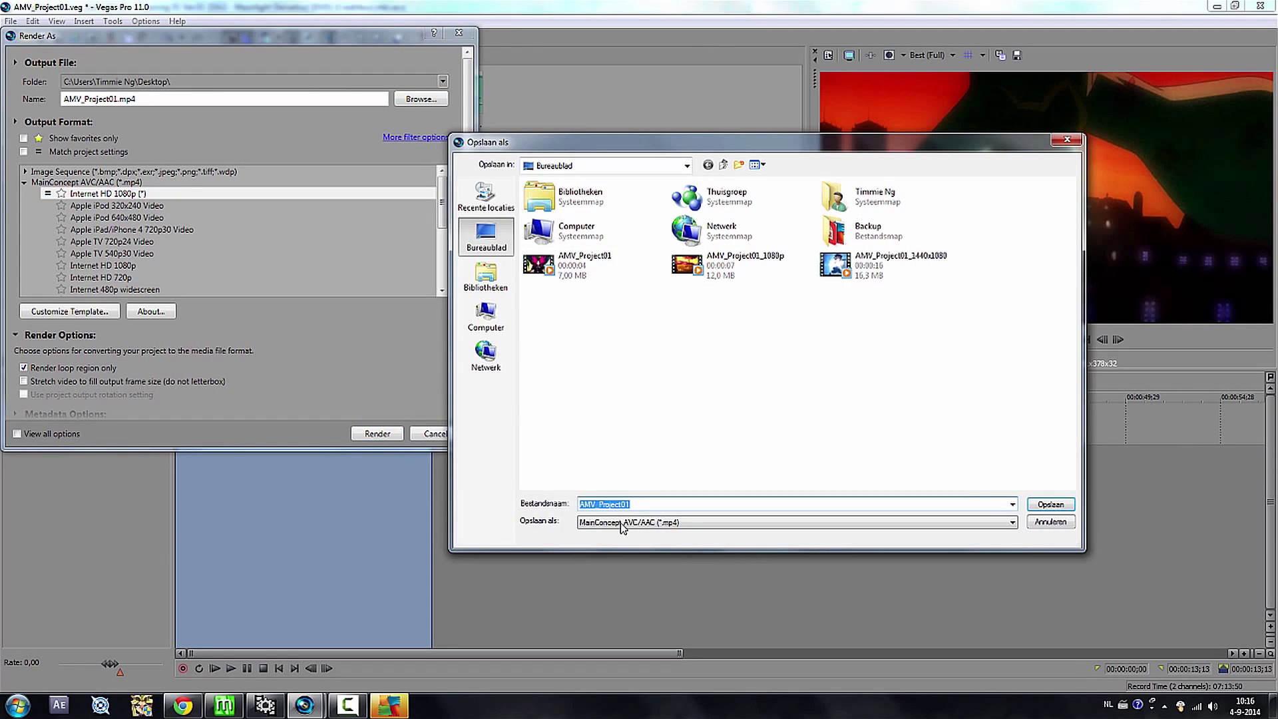
{"action": "left_click", "coordinate": [649, 507]}
{"action": "type", "text": "_8"}
{"action": "left_click", "coordinate": [1050, 506]}
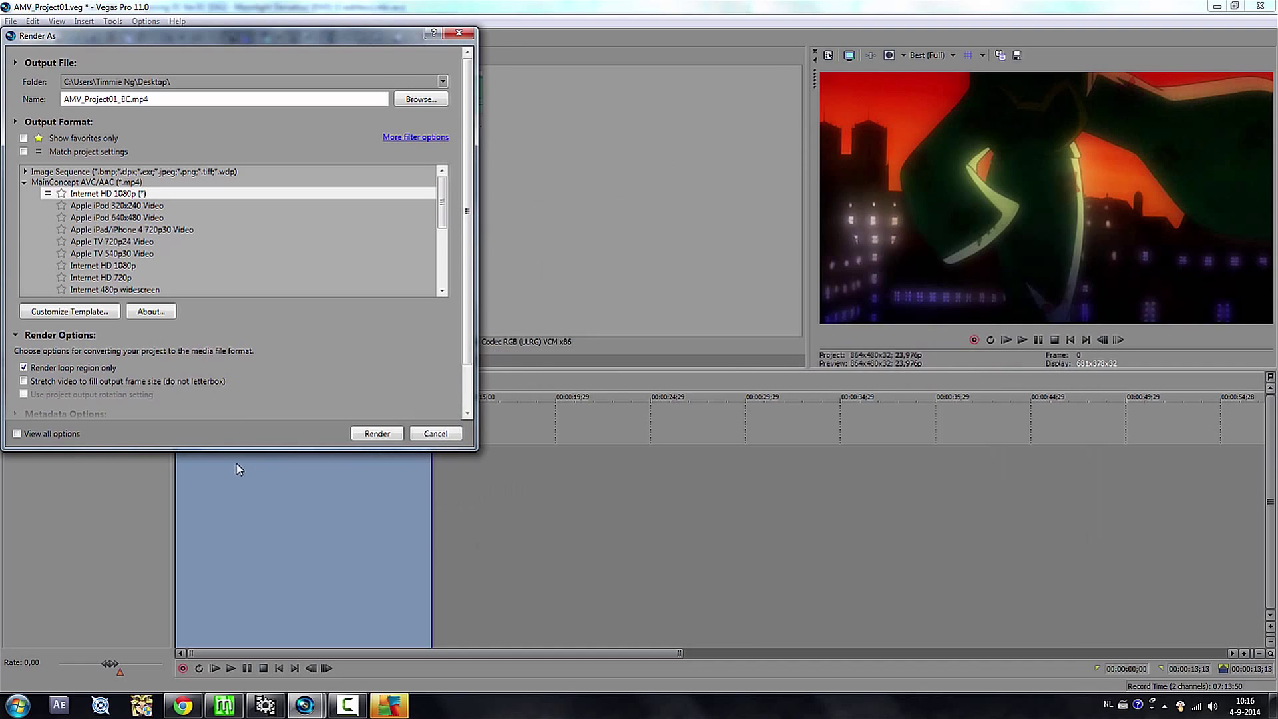
{"action": "left_click", "coordinate": [378, 433]}
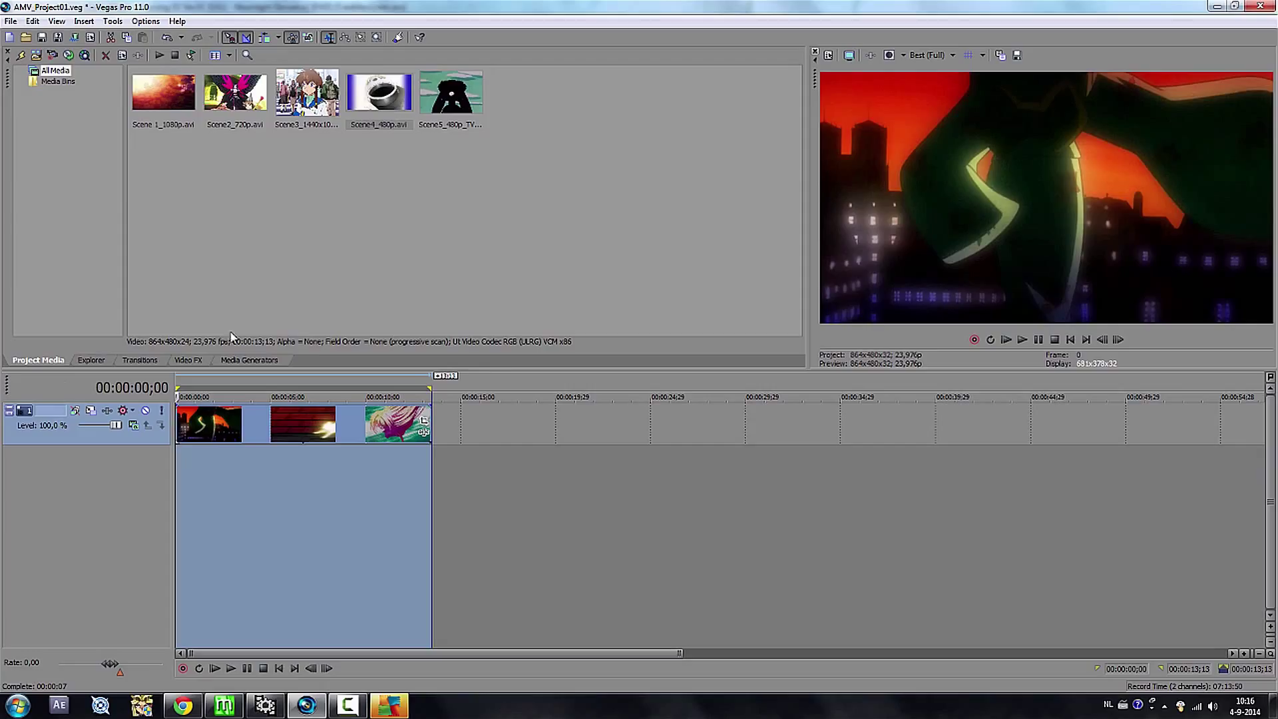
- Undo the placement of the Scene4 clip so the timeline is empty
{"action": "left_click", "coordinate": [322, 428]}
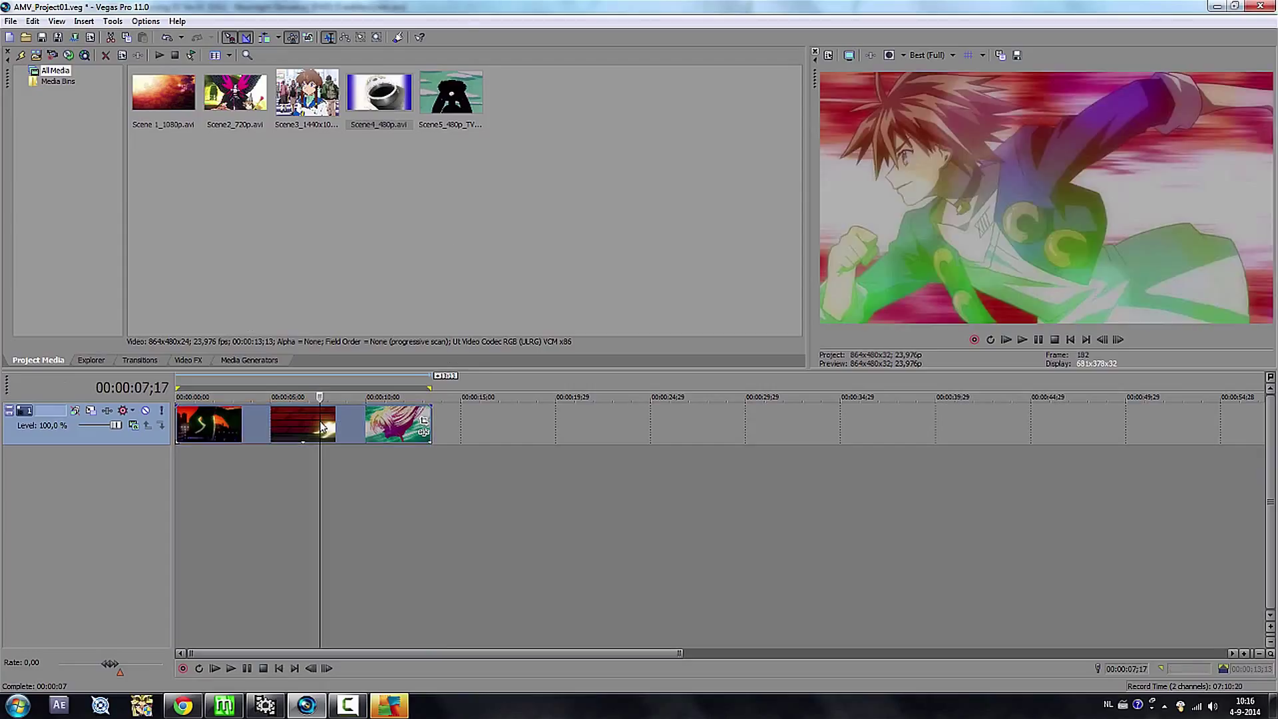
{"action": "key", "text": "ctrl+z"}
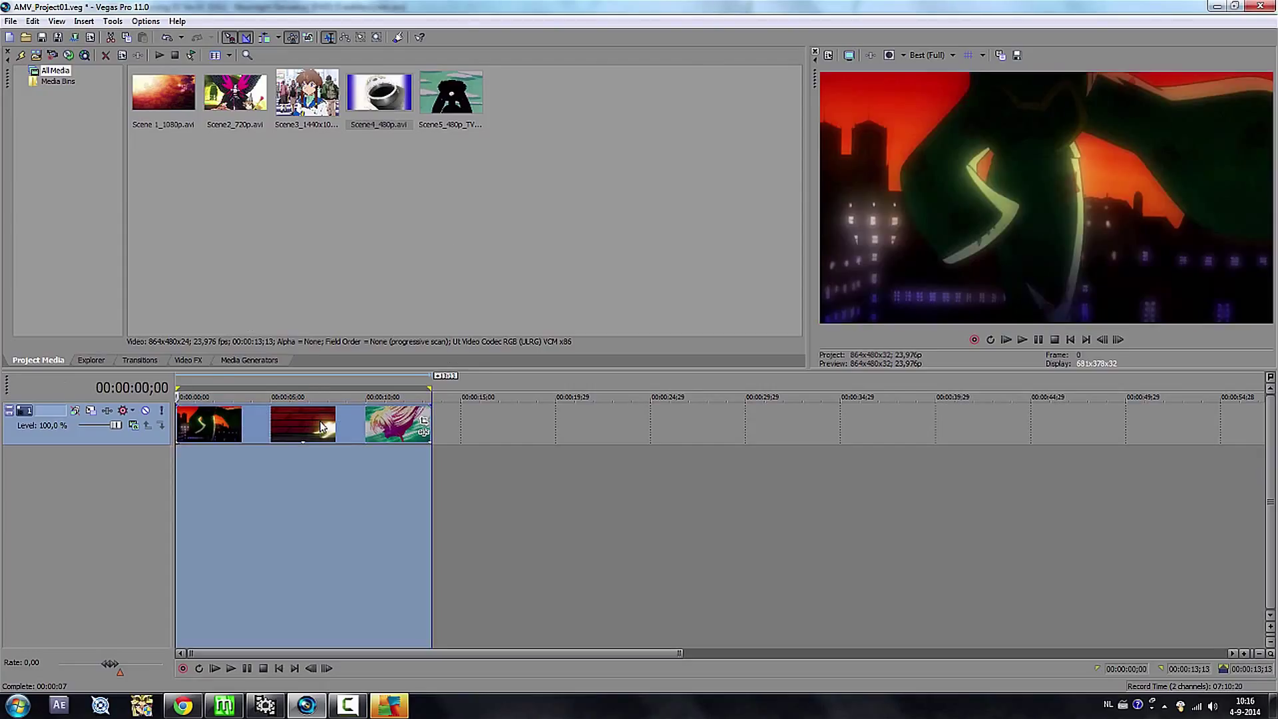
{"action": "key", "text": "ctrl+z"}
- Set the project's video width to 704 to match the Scene5_480p_TVstandard.avi source
{"action": "left_click", "coordinate": [828, 55]}
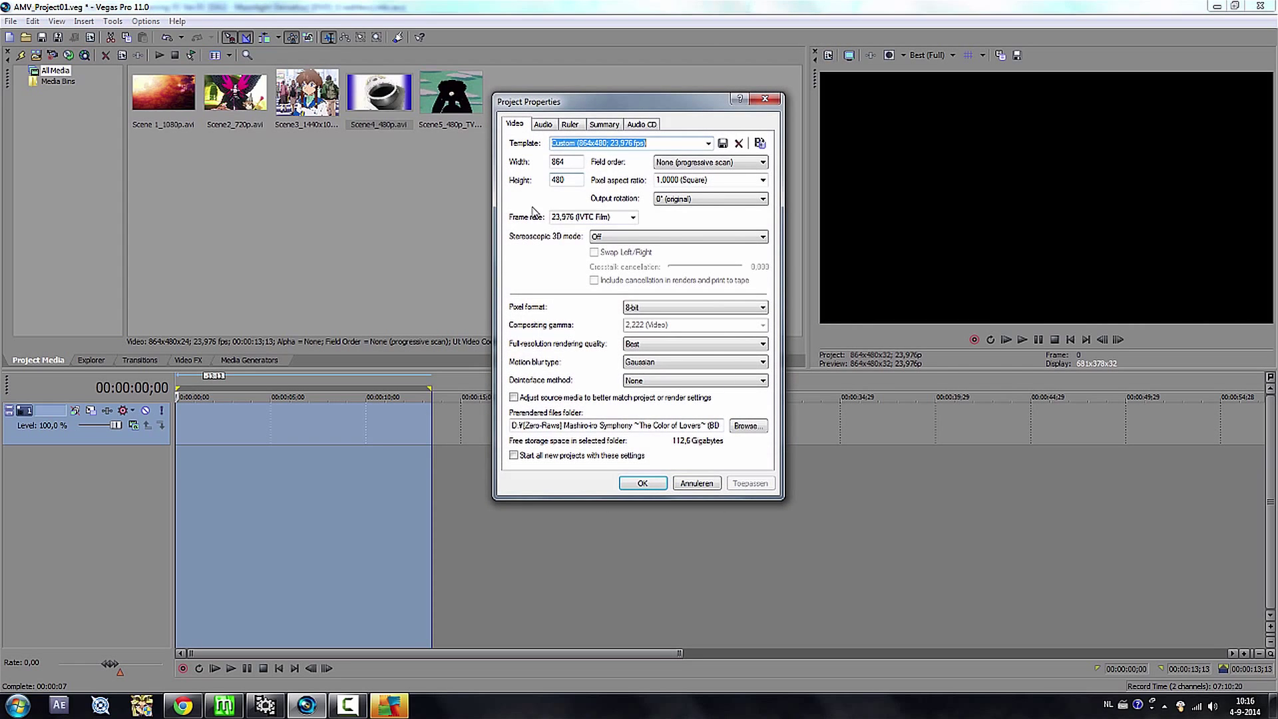
{"action": "left_click", "coordinate": [697, 483]}
{"action": "left_click", "coordinate": [451, 93]}
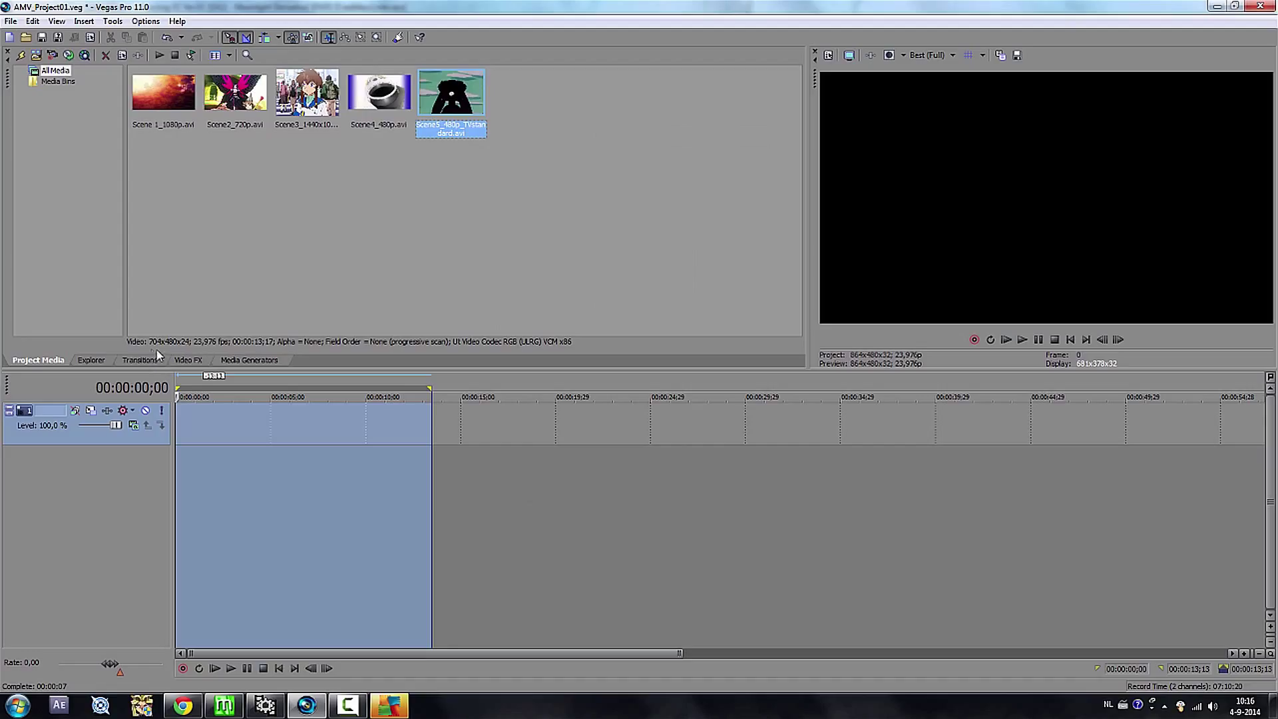
{"action": "left_click", "coordinate": [828, 56]}
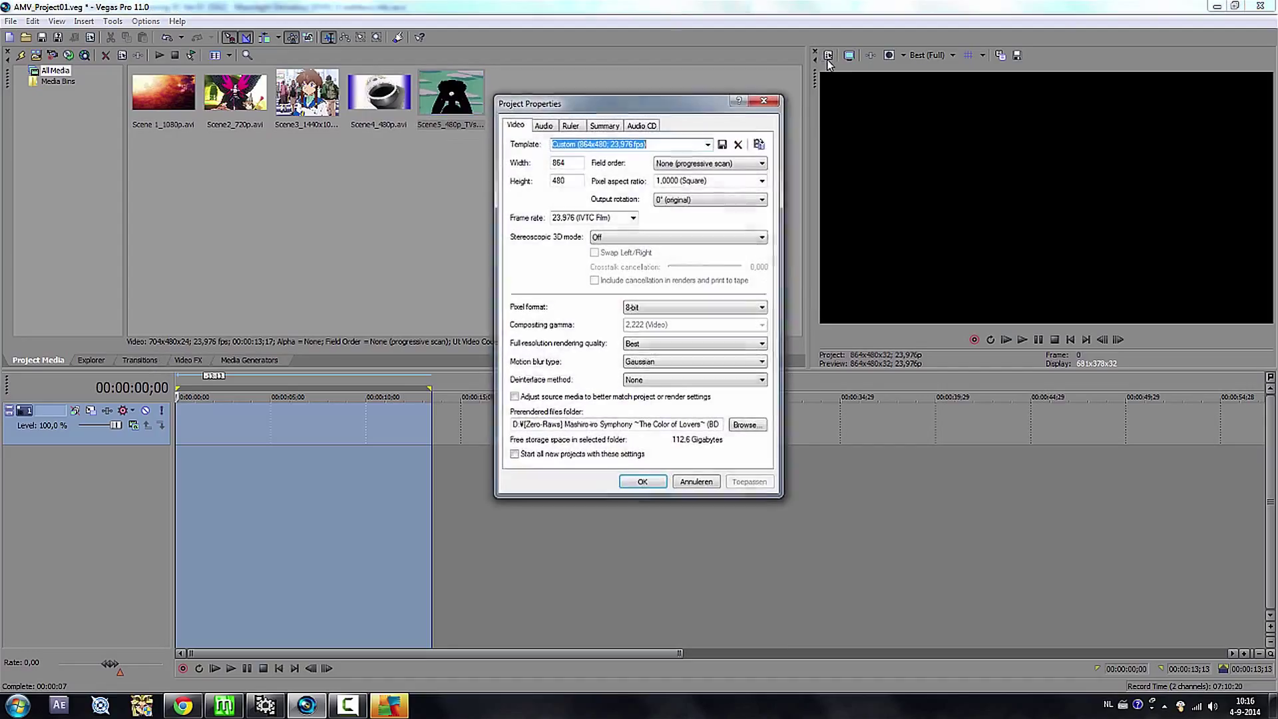
{"action": "key", "text": "Tab"}
{"action": "type", "text": "104"}
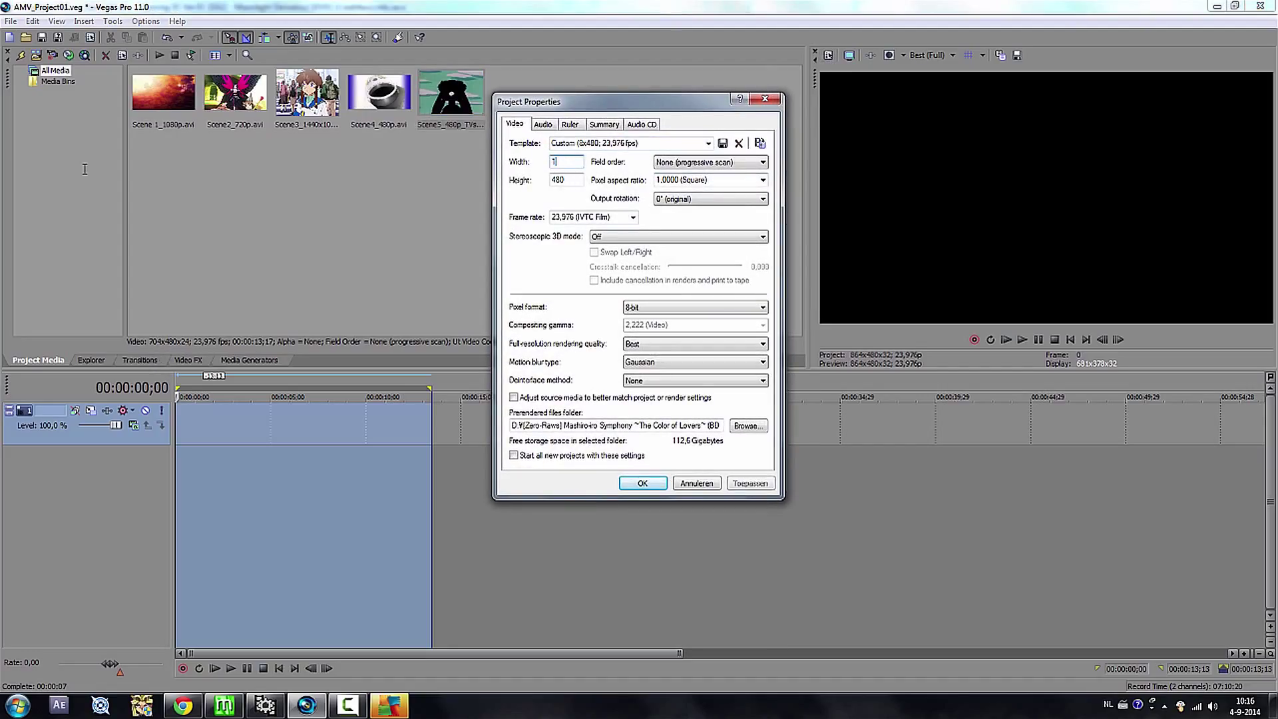
{"action": "key", "text": "BackSpace"}
{"action": "key", "text": "BackSpace"}
{"action": "key", "text": "BackSpace"}
{"action": "type", "text": "704"}
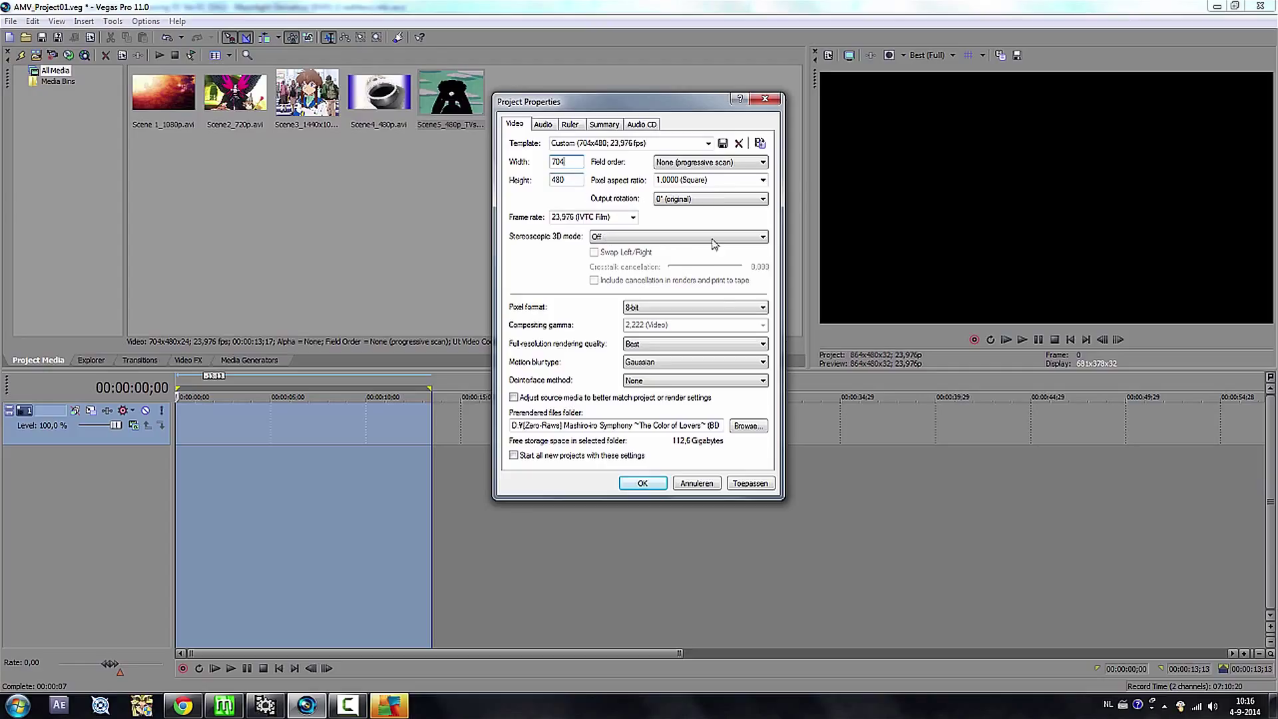
{"action": "left_click", "coordinate": [764, 488]}
{"action": "left_click", "coordinate": [635, 484]}
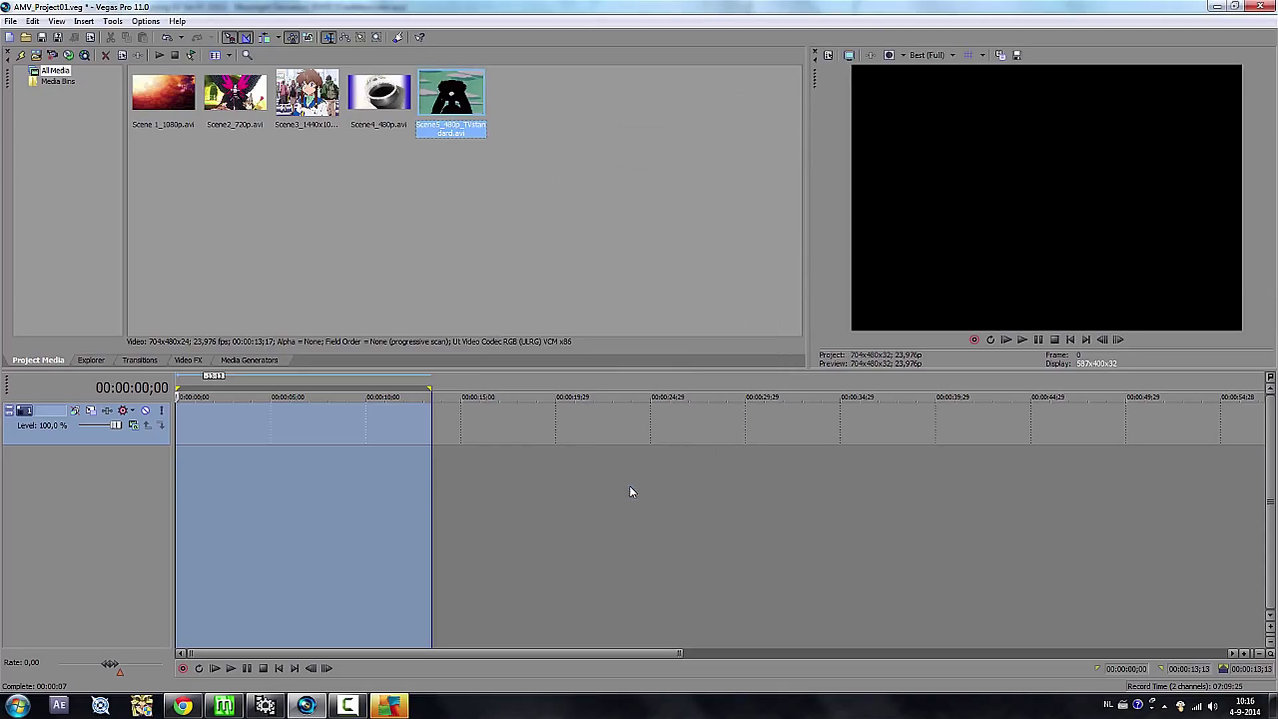
- Place the Scene5 clip at the start of the timeline and fit the loop region to its full length
{"action": "left_click_drag", "start_coordinate": [445, 120], "coordinate": [159, 446]}
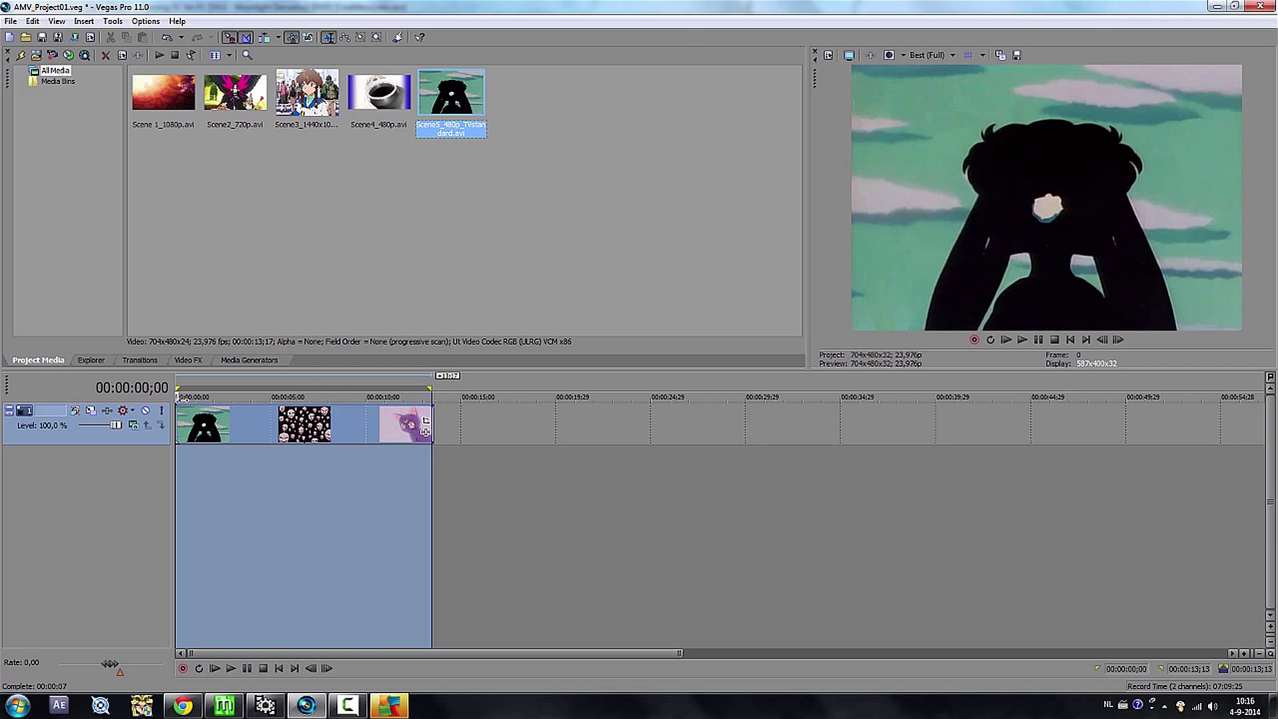
{"action": "left_click_drag", "start_coordinate": [178, 532], "coordinate": [113, 539]}
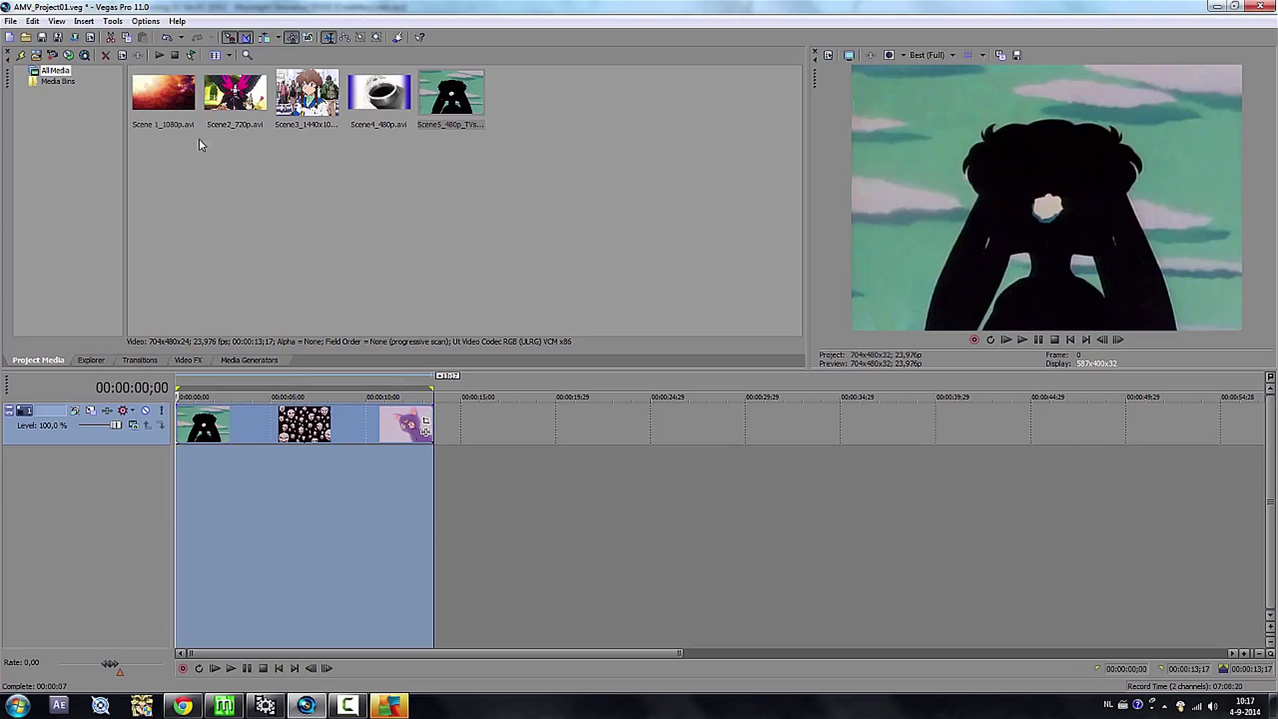
{"action": "left_click", "coordinate": [10, 21]}
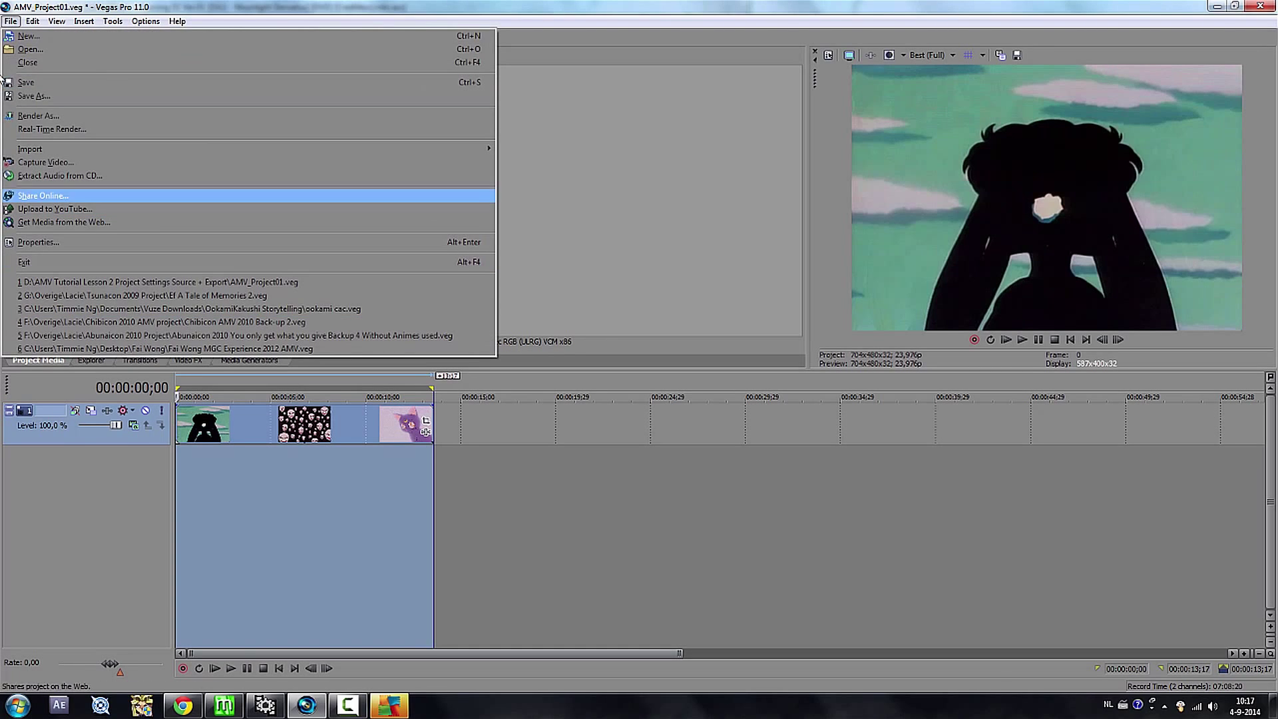
{"action": "left_click", "coordinate": [10, 22]}
- Disable resampling and turn off Maintain aspect ratio in the Scene5 clip's event properties
{"action": "right_click", "coordinate": [340, 418]}
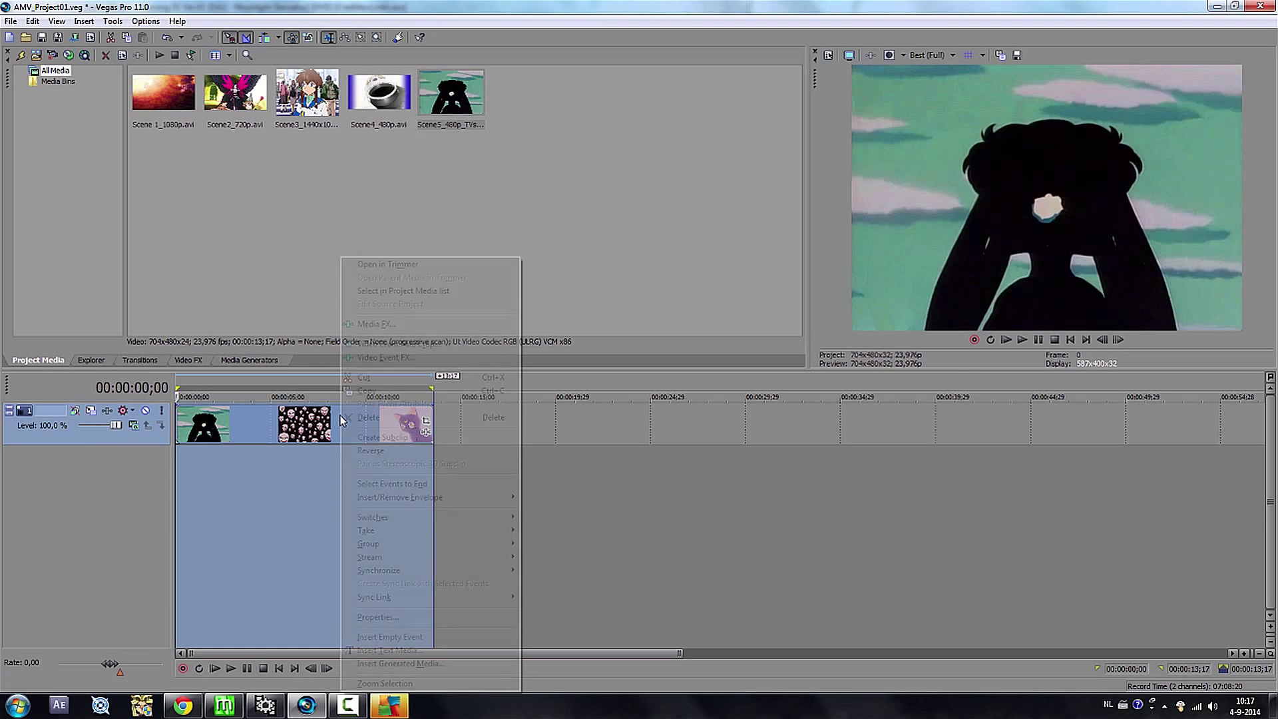
{"action": "left_click", "coordinate": [441, 616]}
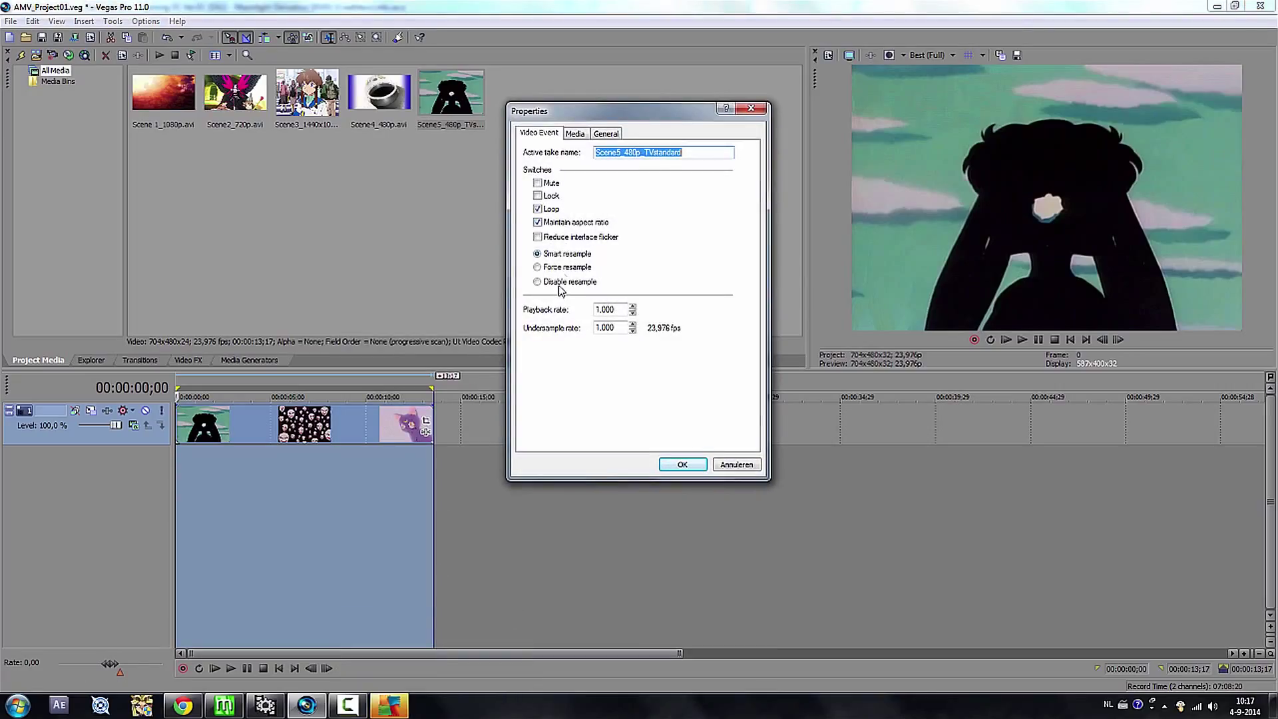
{"action": "left_click", "coordinate": [568, 281]}
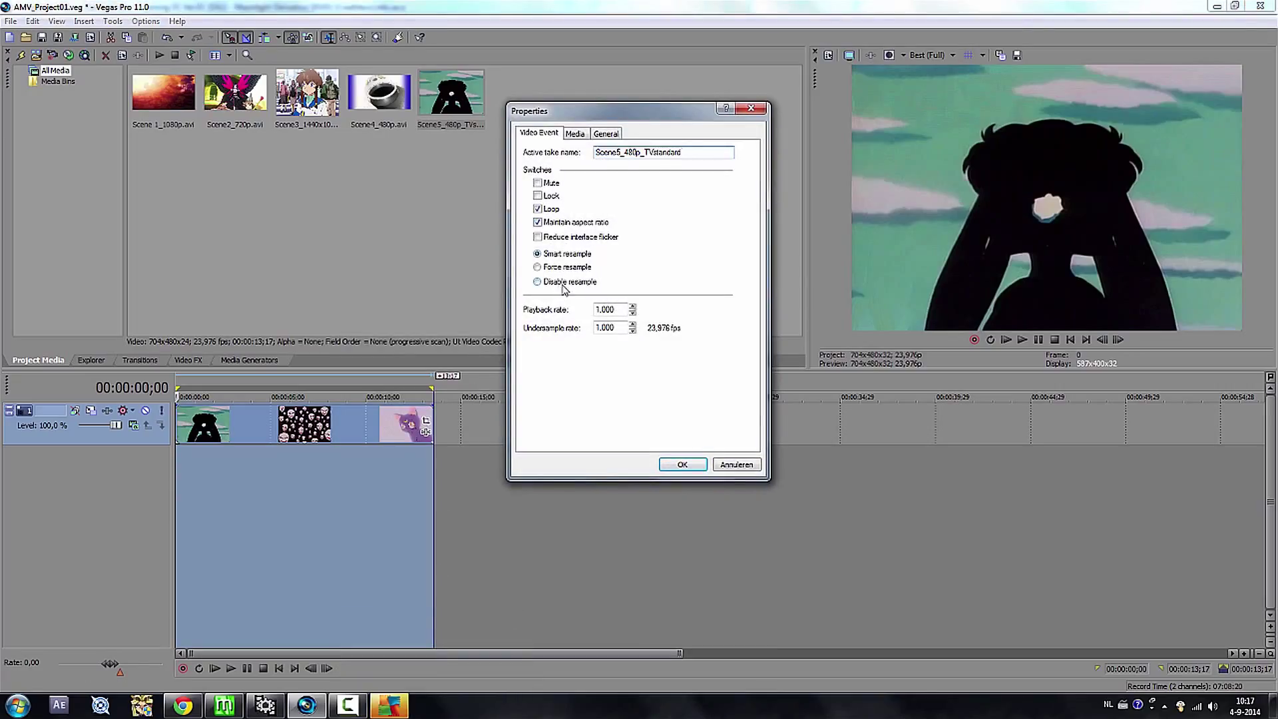
{"action": "left_click", "coordinate": [567, 227]}
{"action": "left_click", "coordinate": [685, 464]}
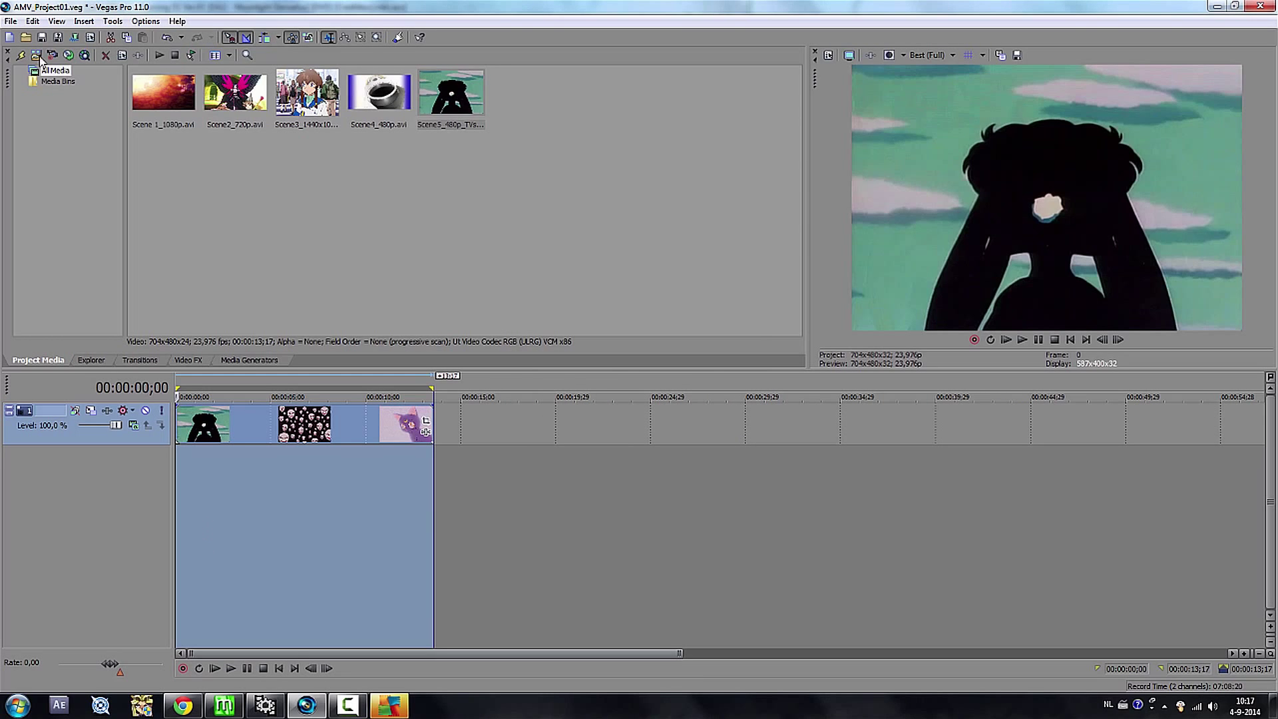
- Customize the MainConcept AVC/AAC render template with a frame width of 704 and check its audio settings
{"action": "left_click", "coordinate": [11, 21]}
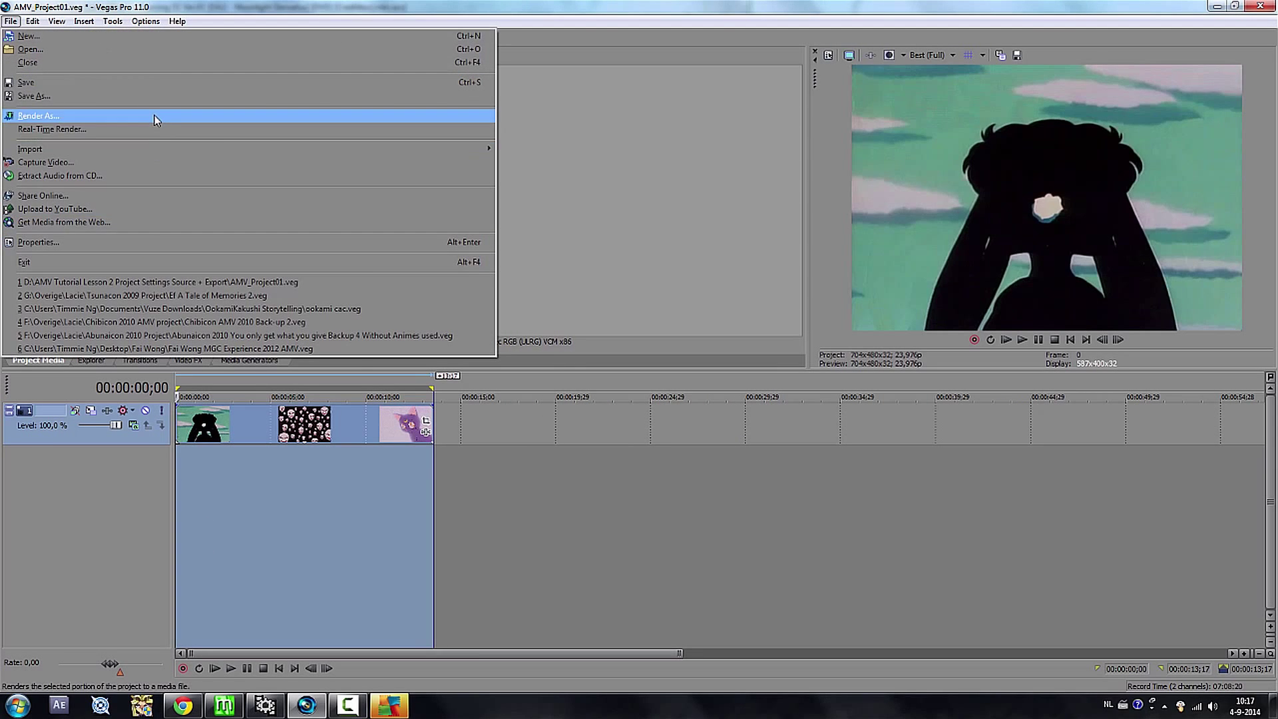
{"action": "left_click", "coordinate": [155, 119]}
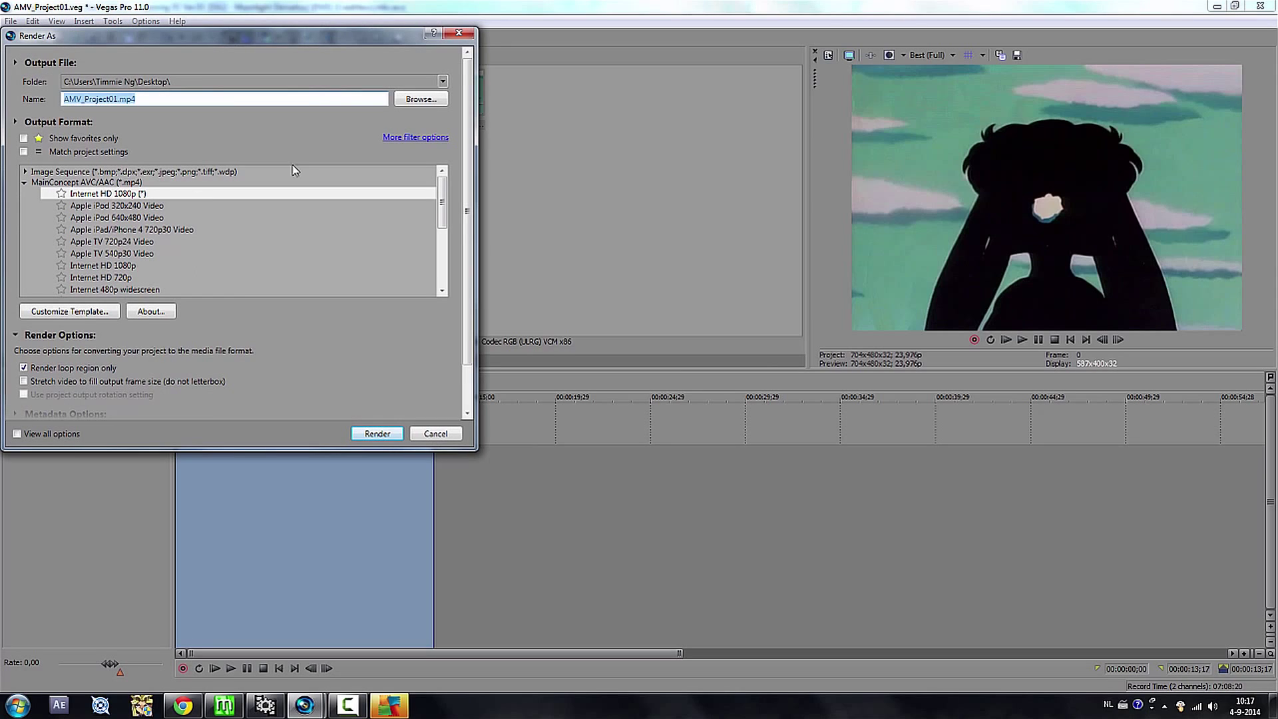
{"action": "left_click", "coordinate": [85, 311]}
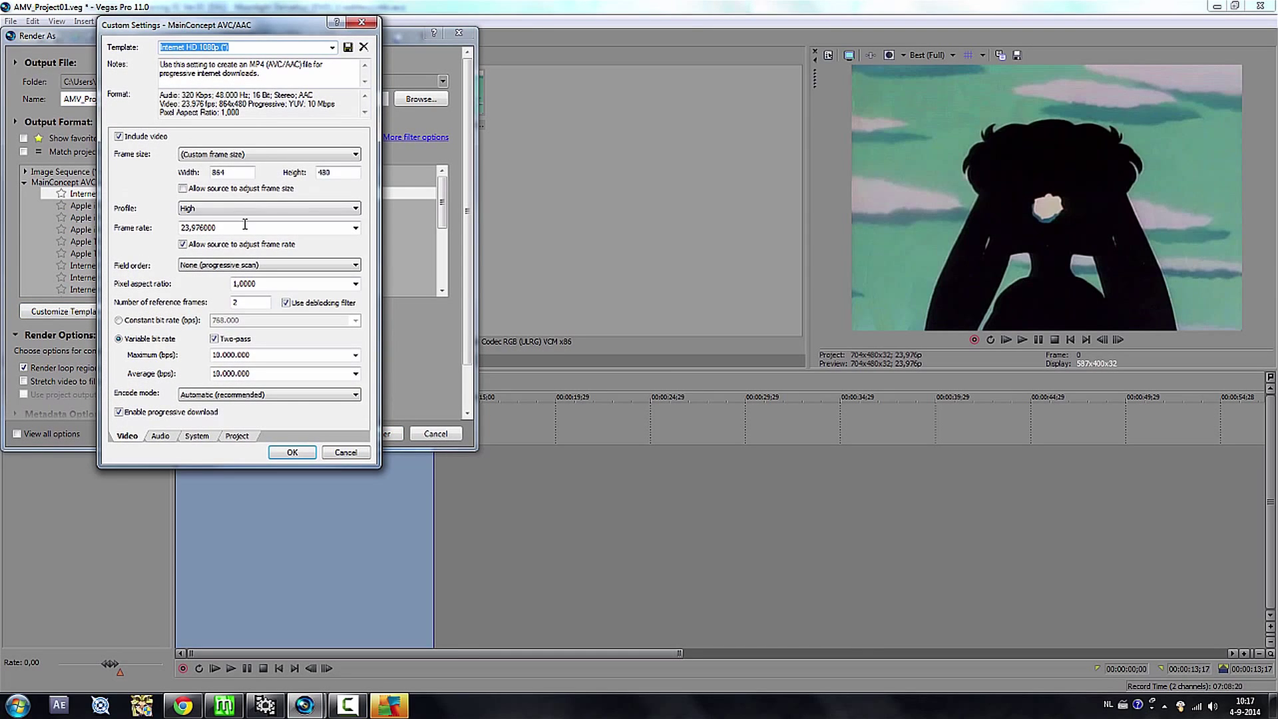
{"action": "double_click", "coordinate": [250, 172]}
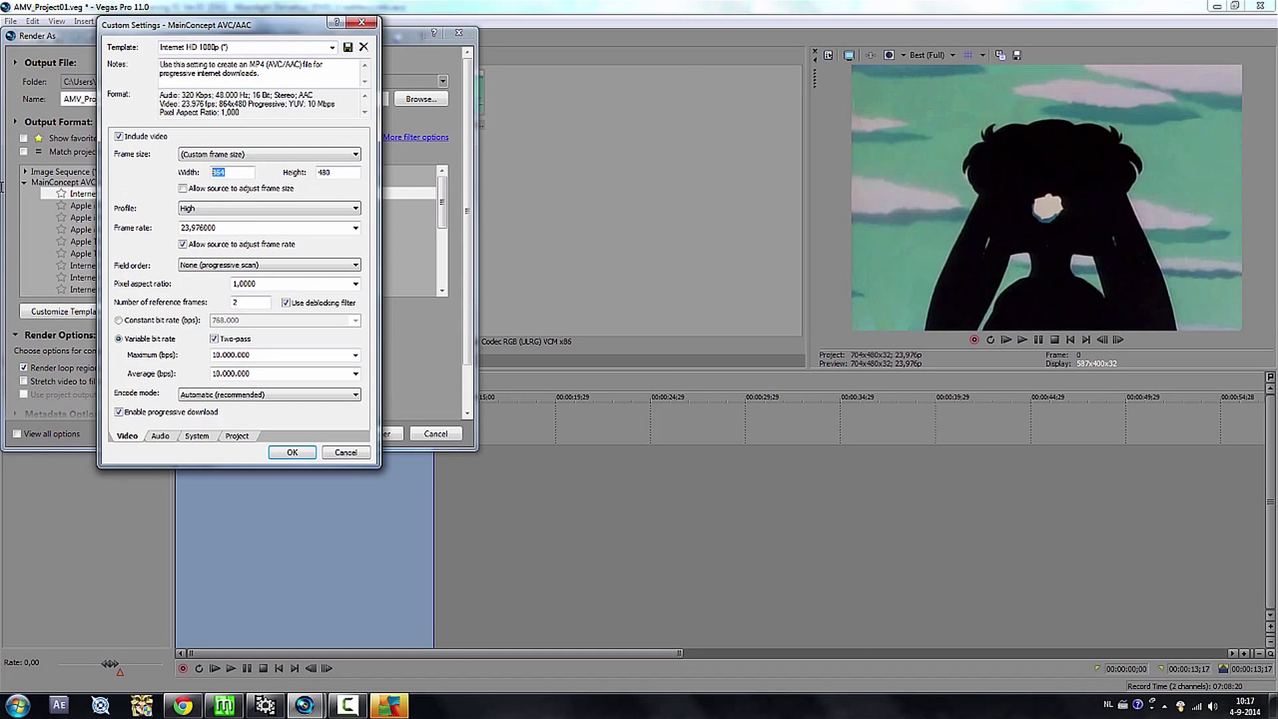
{"action": "type", "text": "704"}
{"action": "left_click", "coordinate": [162, 437]}
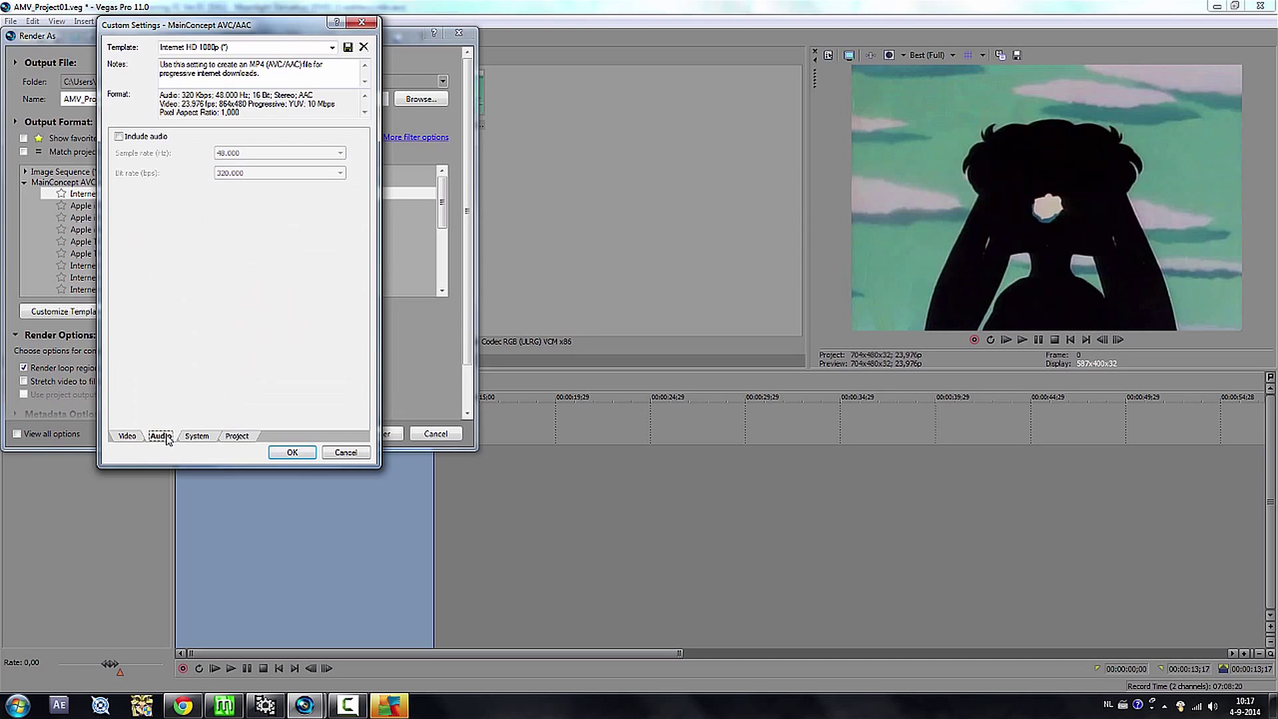
{"action": "left_click", "coordinate": [127, 436]}
{"action": "left_click", "coordinate": [292, 452]}
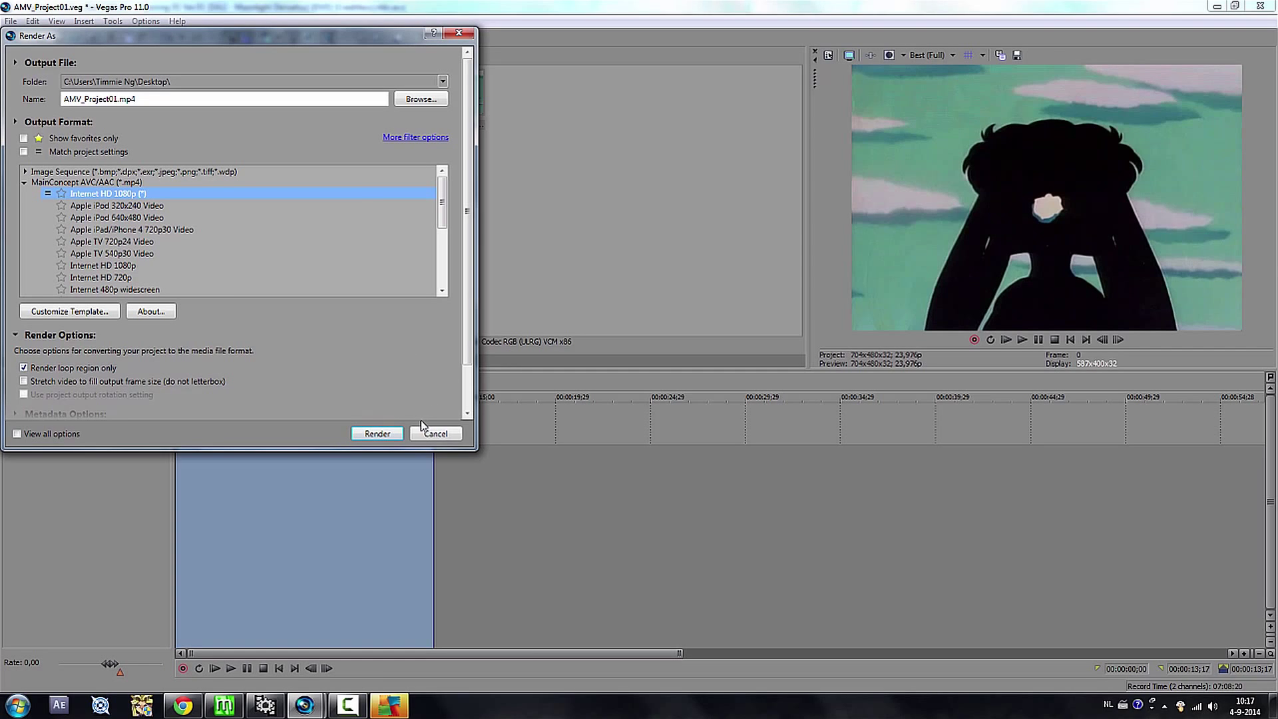
- Render the Scene5 loop region to the desktop as AMV_Project01_SM in MP4 format
{"action": "left_click", "coordinate": [423, 99]}
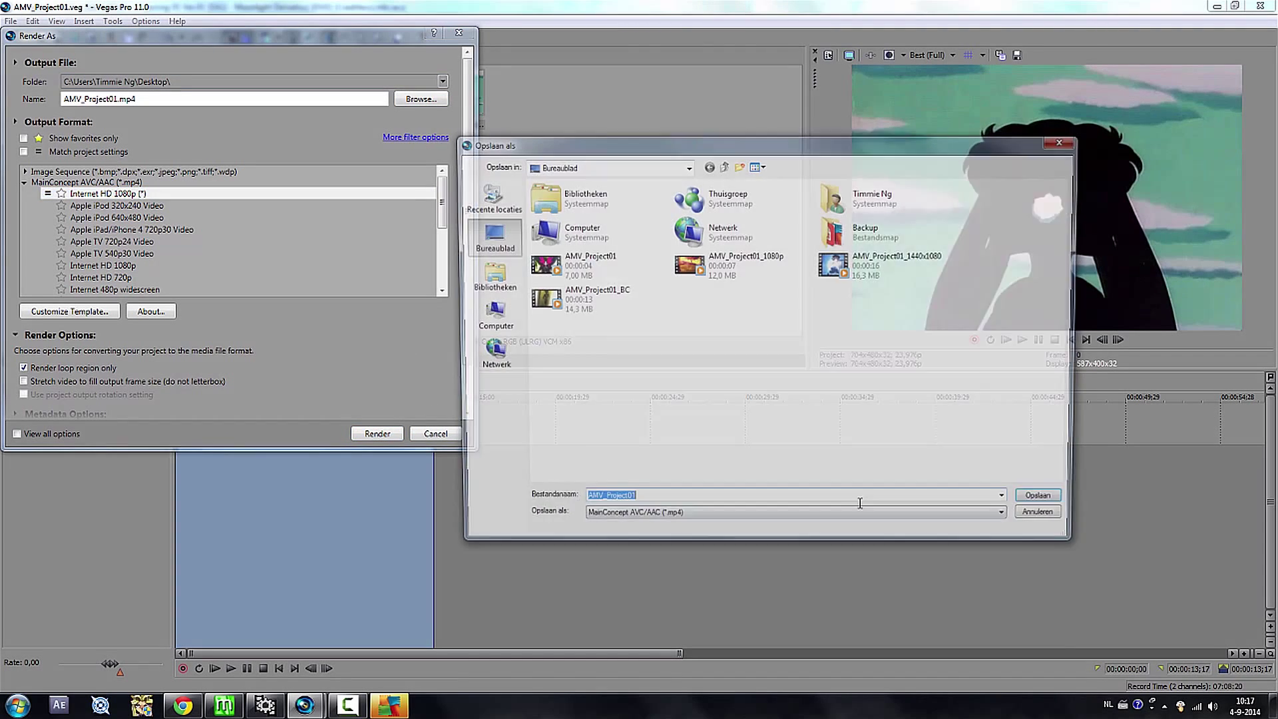
{"action": "left_click", "coordinate": [680, 504]}
{"action": "type", "text": "_SM"}
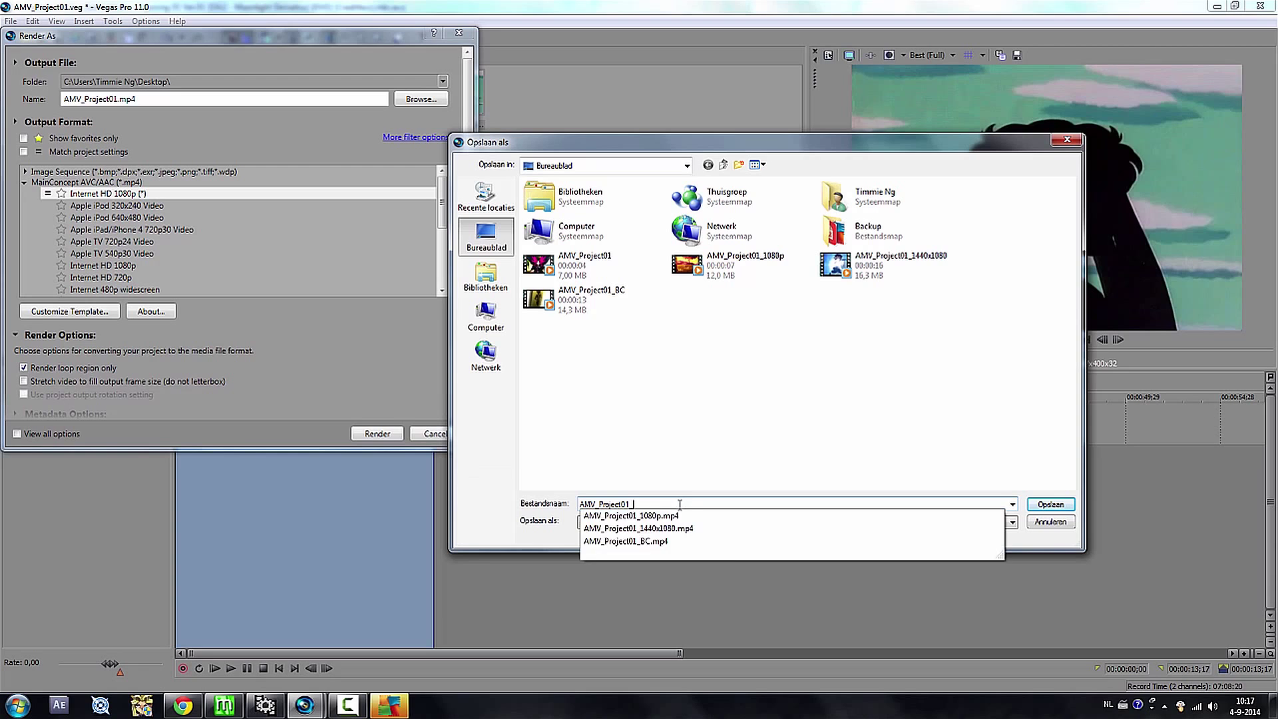
{"action": "left_click", "coordinate": [1051, 504]}
{"action": "left_click", "coordinate": [377, 434]}
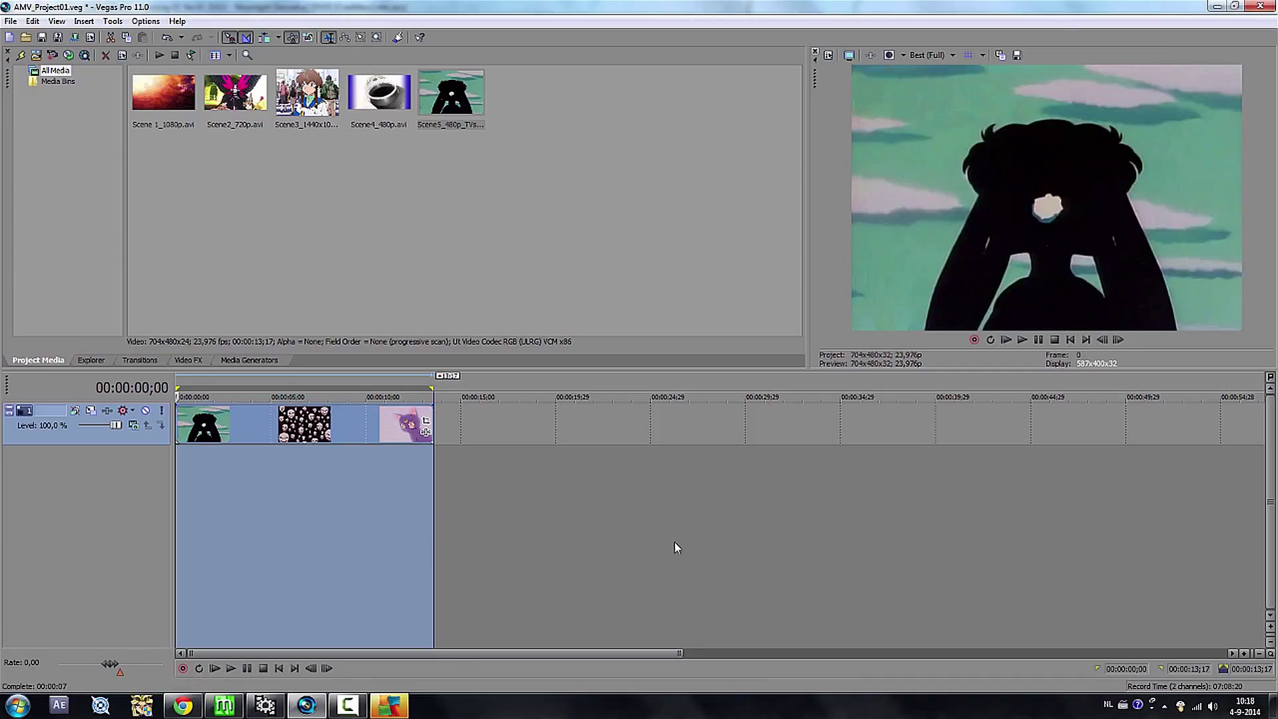
- In Windows Explorer, examine the Scene1 to Scene5 source files in the AMV Tutorial Lesson 2 folder on drive D
{"action": "left_click", "coordinate": [1216, 6]}
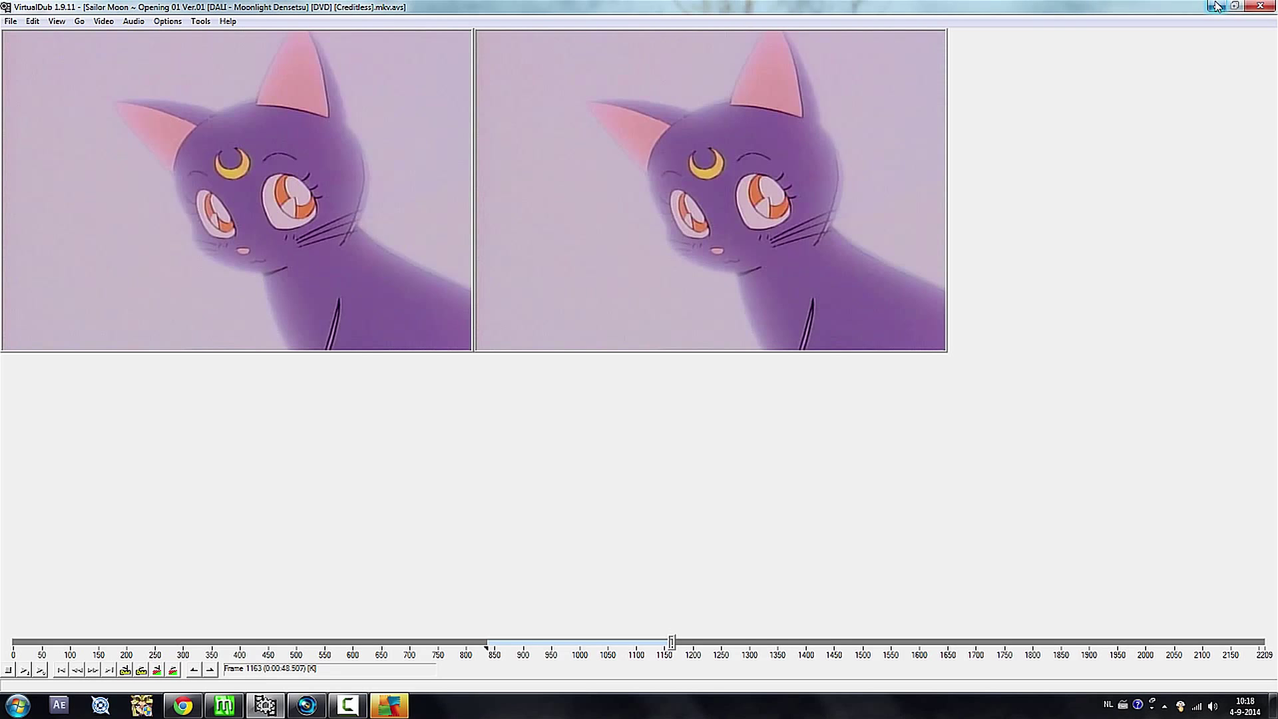
{"action": "key", "text": "super"}
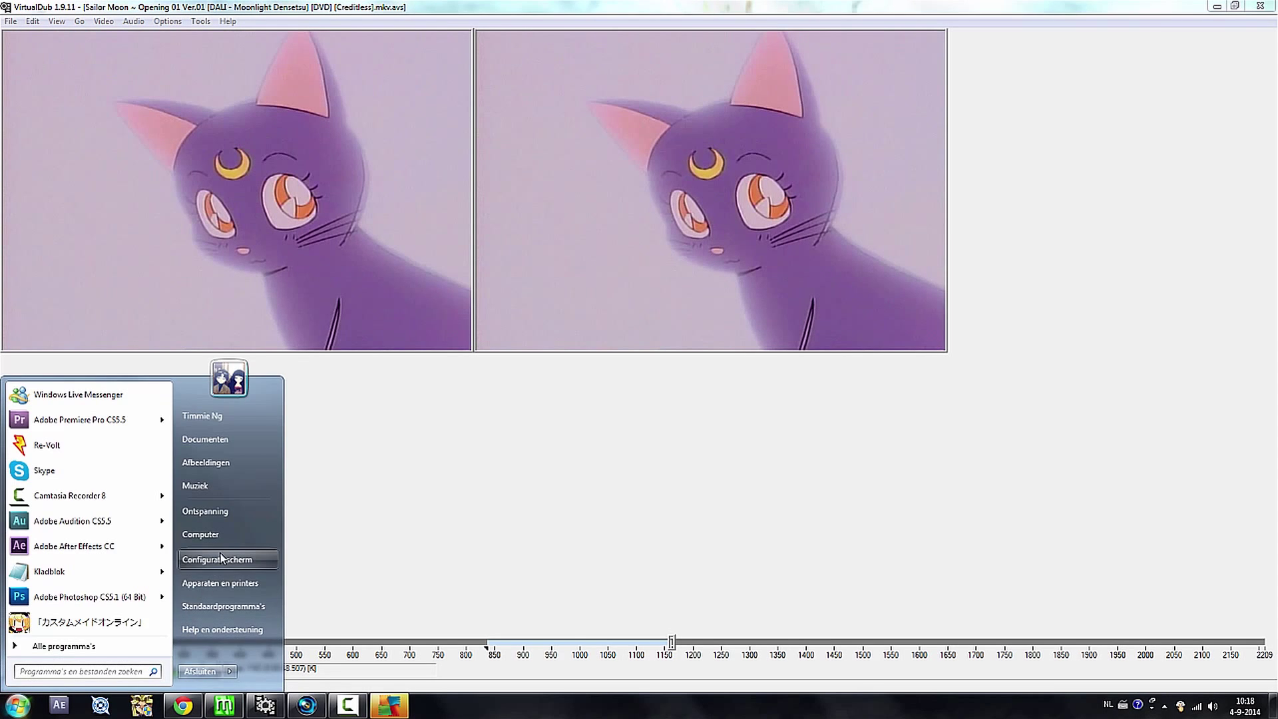
{"action": "left_click", "coordinate": [229, 537]}
{"action": "double_click", "coordinate": [696, 100]}
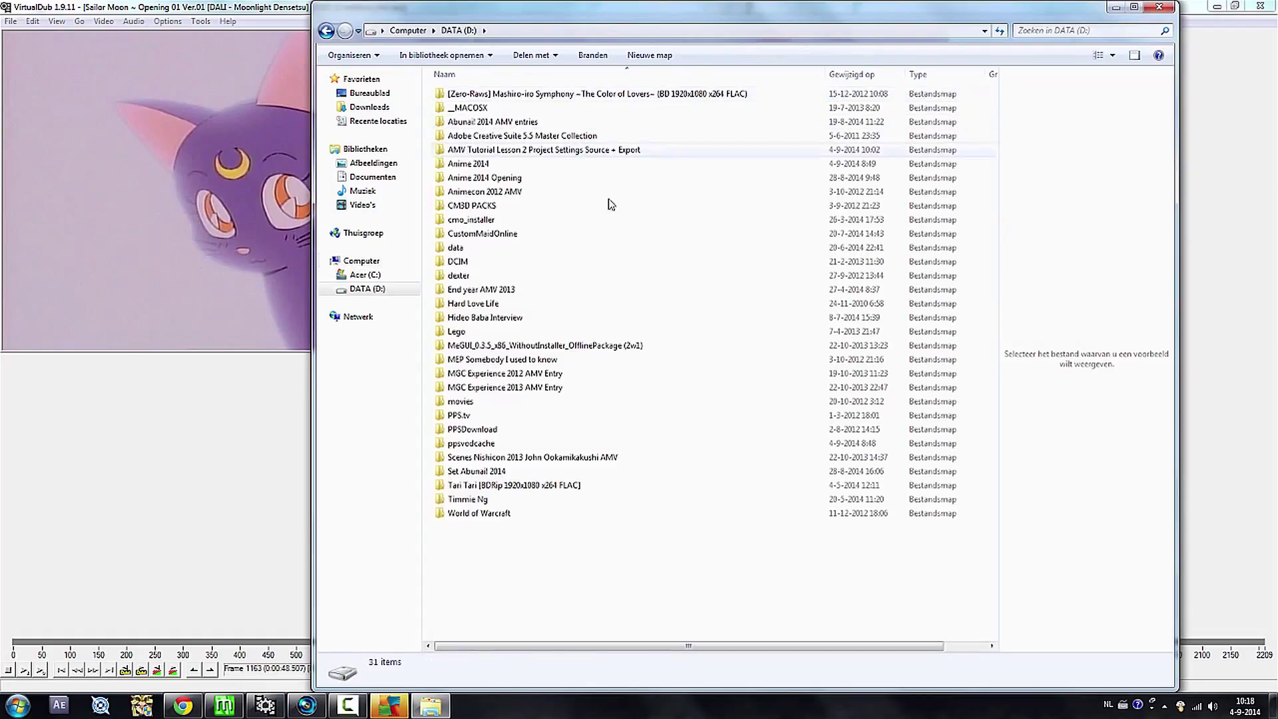
{"action": "double_click", "coordinate": [599, 162]}
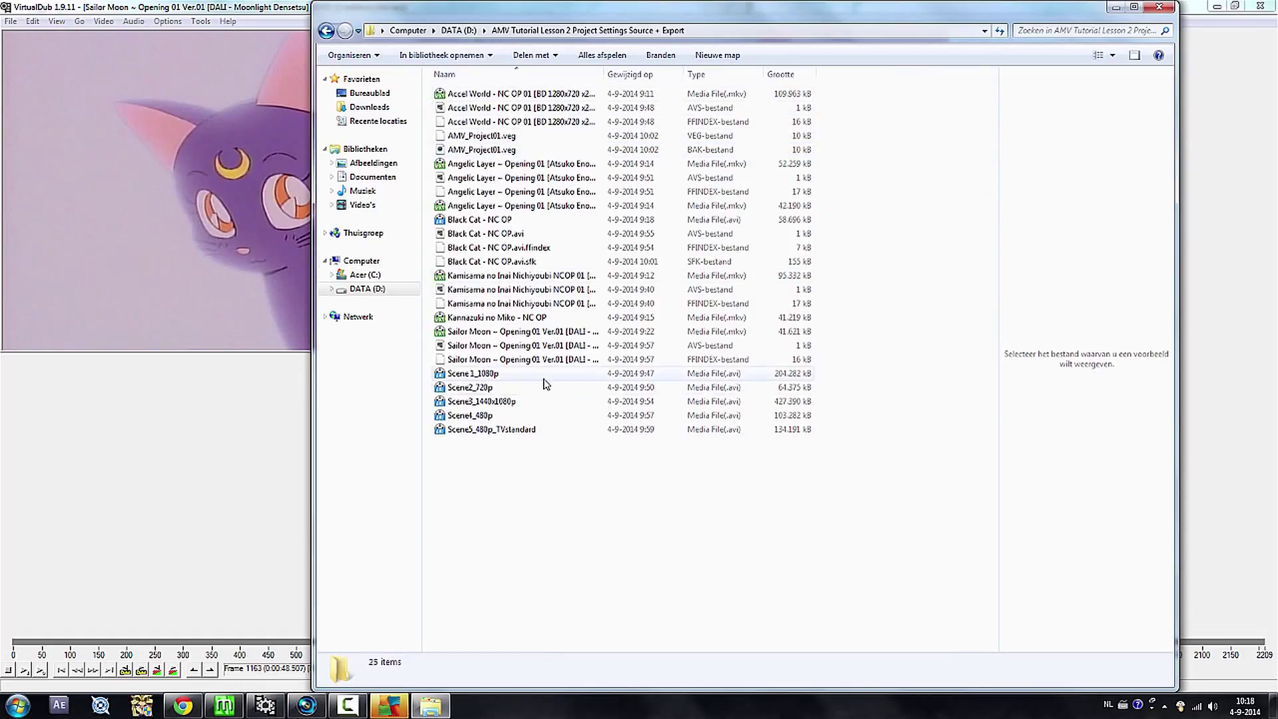
{"action": "left_click", "coordinate": [525, 374]}
{"action": "left_click", "coordinate": [530, 428], "text": "shift"}
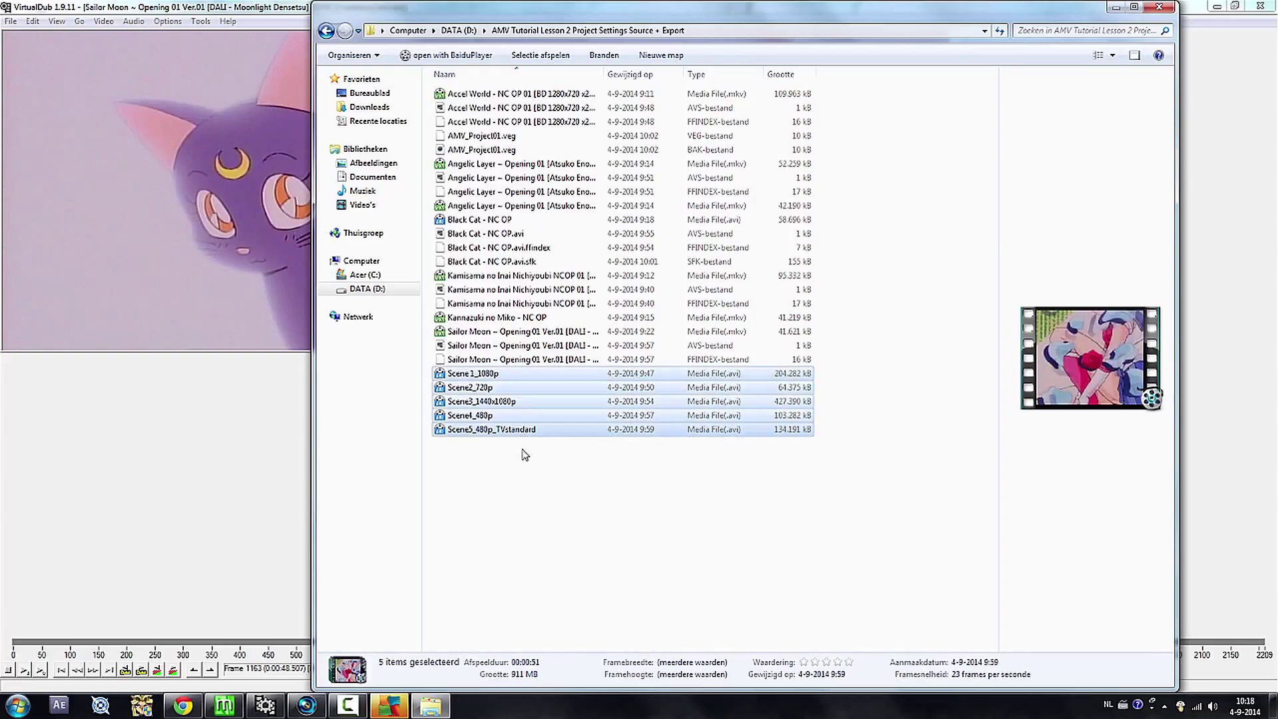
{"action": "left_click", "coordinate": [550, 497]}
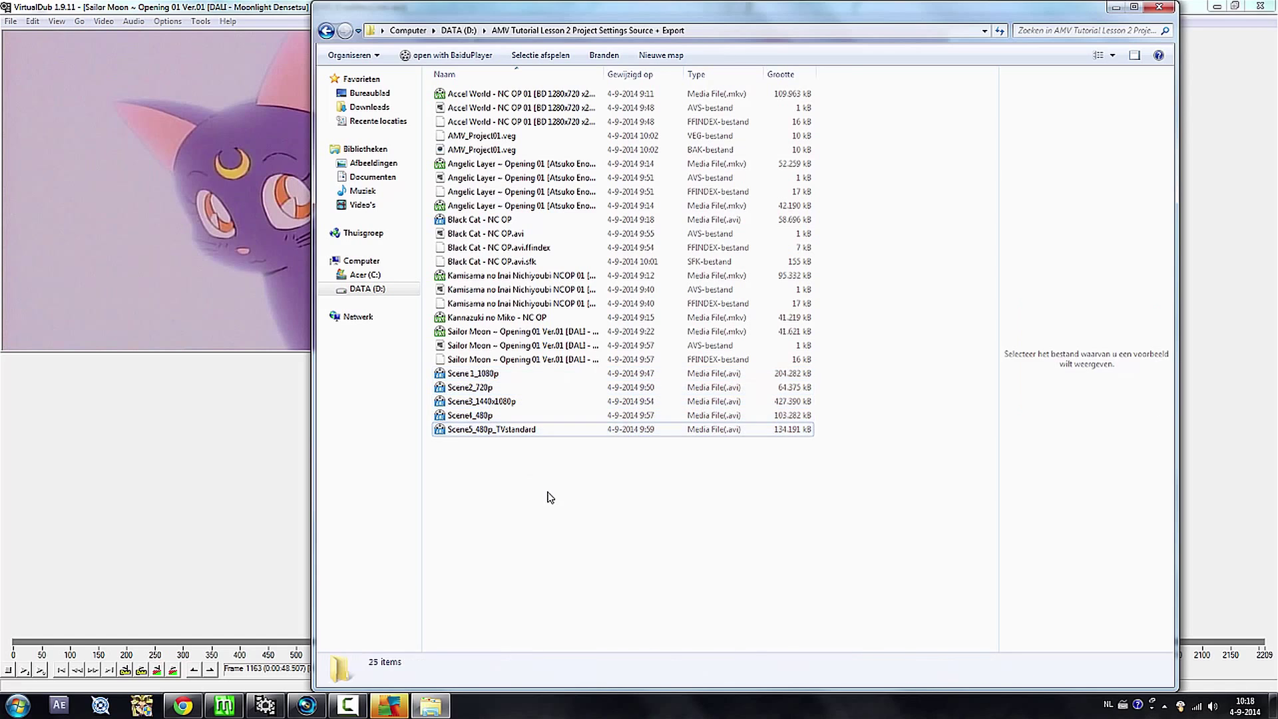
- Look through the rendered AMV_Project01 MP4 files on the desktop and their details
{"action": "left_click", "coordinate": [326, 31]}
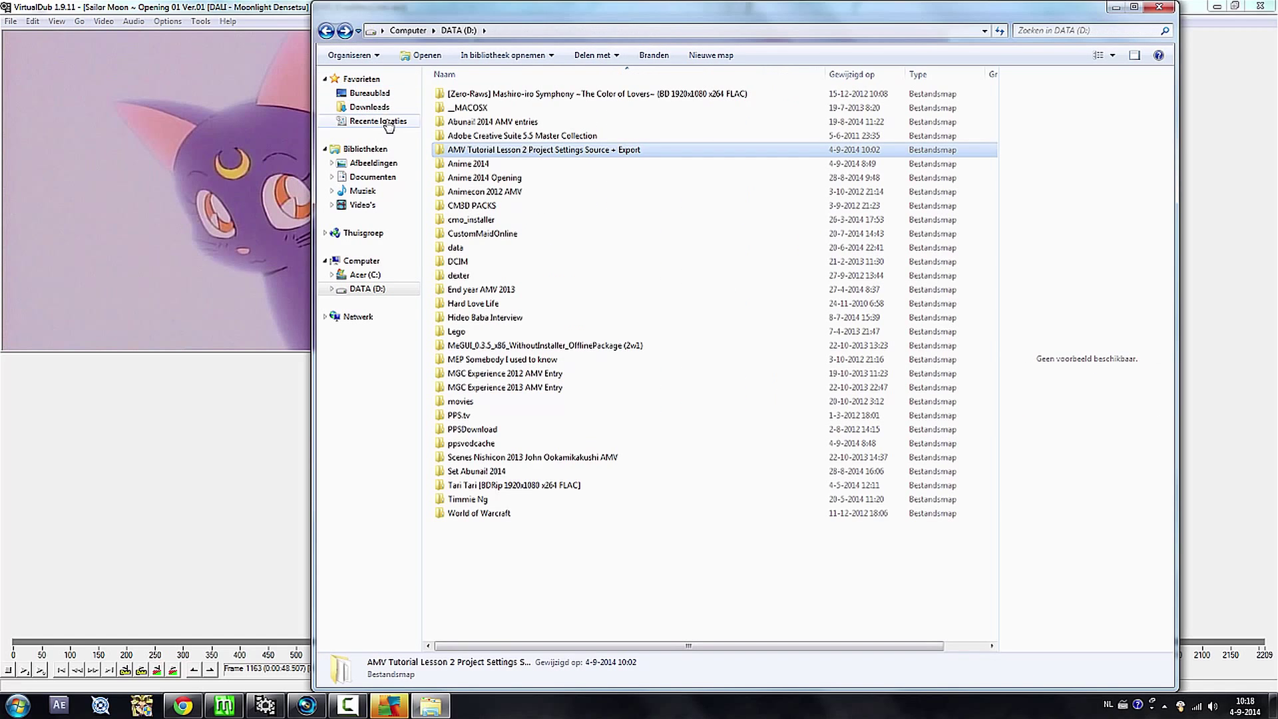
{"action": "left_click", "coordinate": [370, 94]}
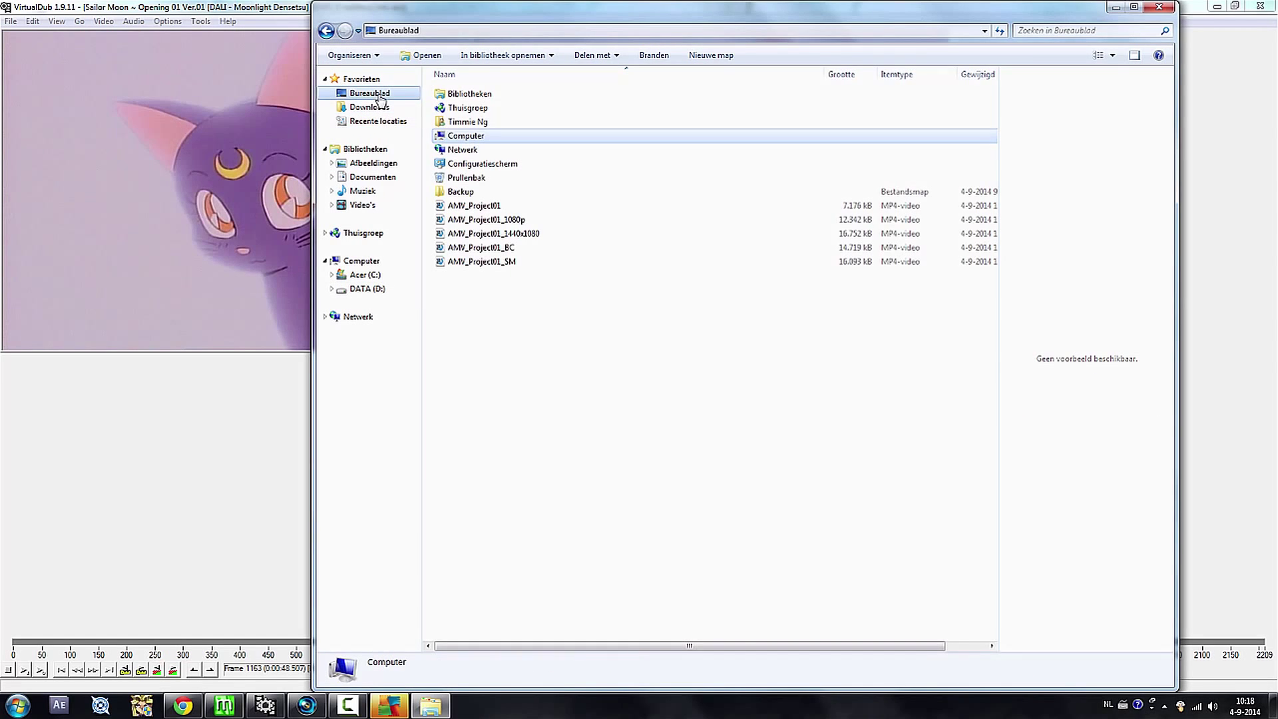
{"action": "left_click", "coordinate": [519, 206]}
{"action": "left_click", "coordinate": [525, 223]}
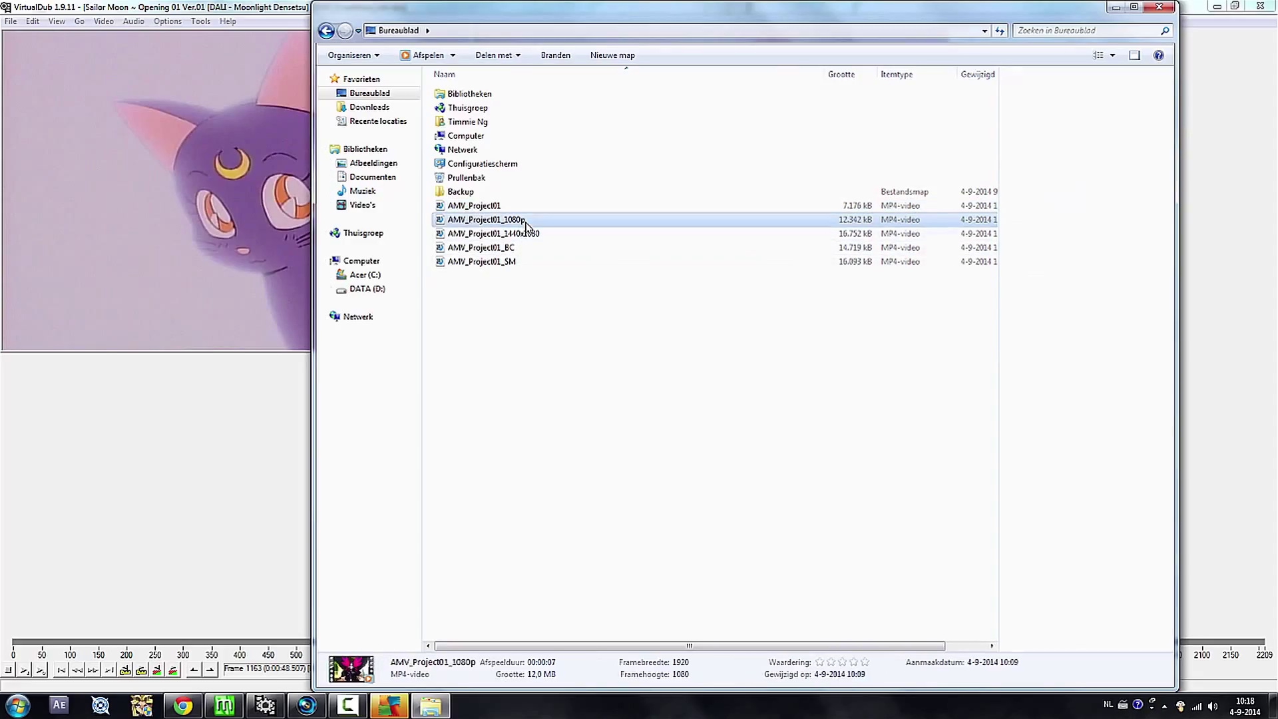
{"action": "left_click", "coordinate": [526, 238]}
{"action": "left_click", "coordinate": [523, 263]}
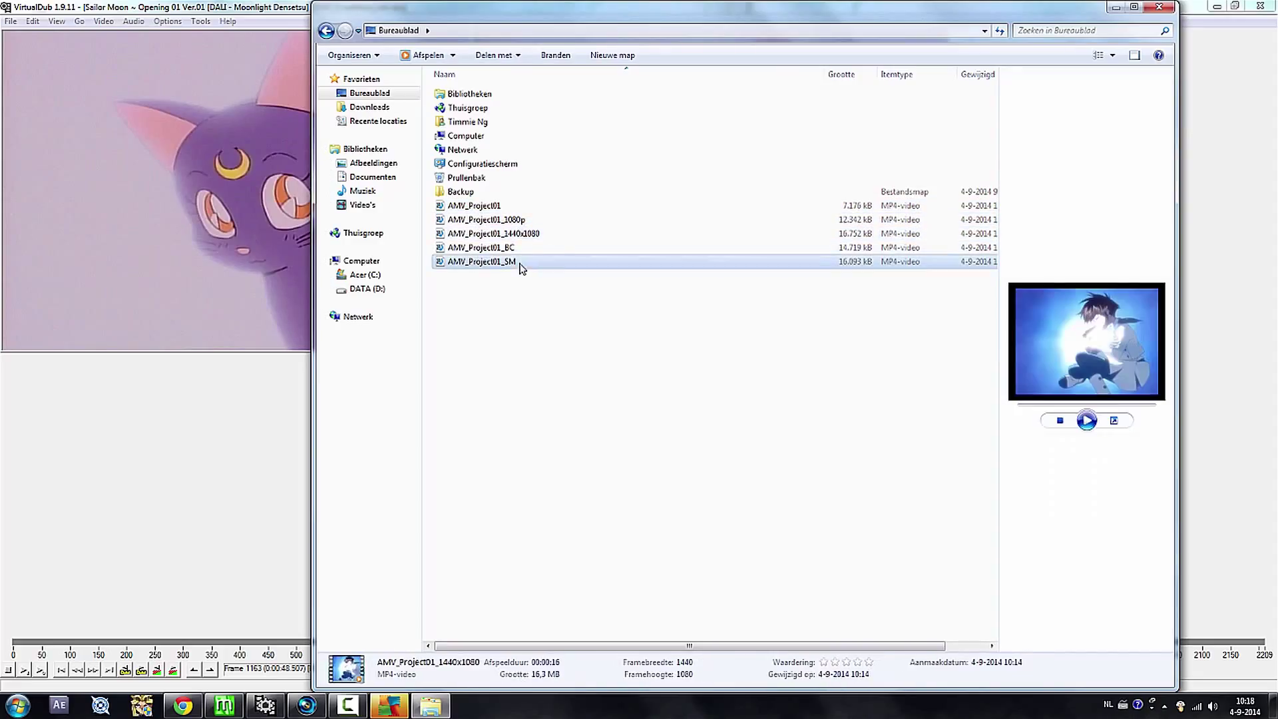
- Play the rendered AMV_Project01 video in Media Player Classic - Home Cinema, and close the player
{"action": "left_click", "coordinate": [516, 207]}
{"action": "right_click", "coordinate": [516, 209]}
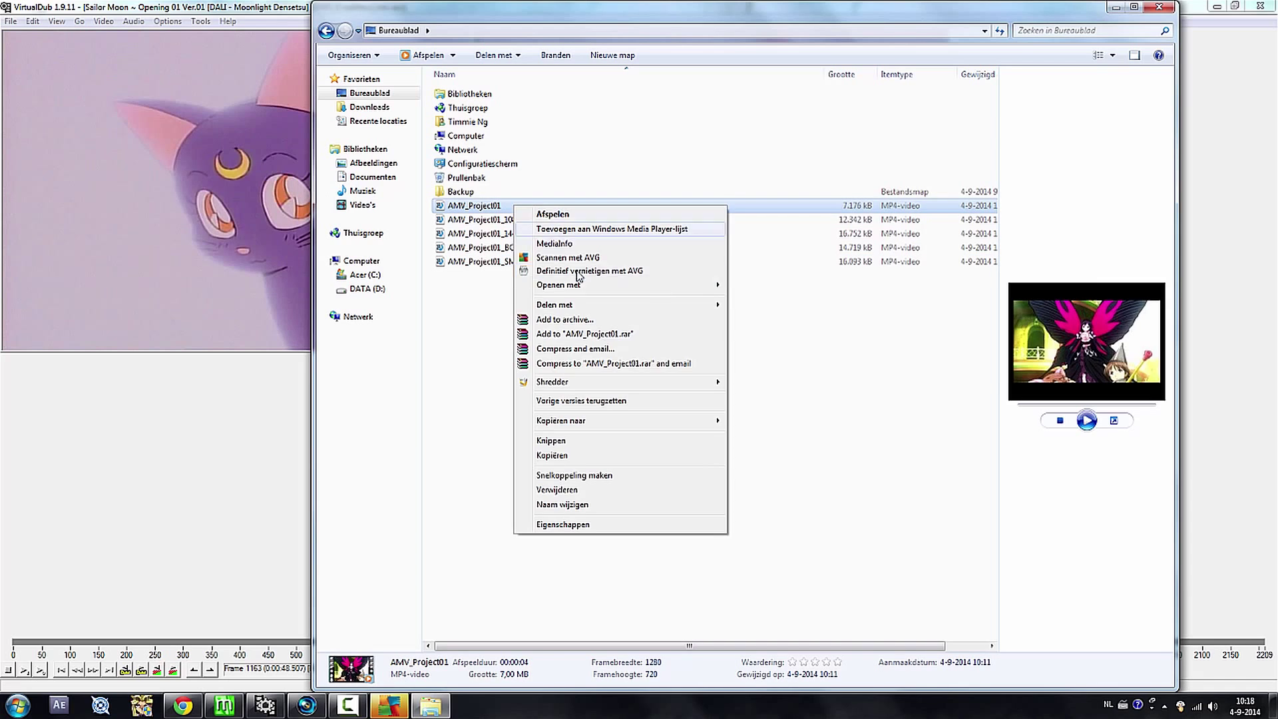
{"action": "mouse_move", "coordinate": [662, 285]}
{"action": "left_click", "coordinate": [787, 287]}
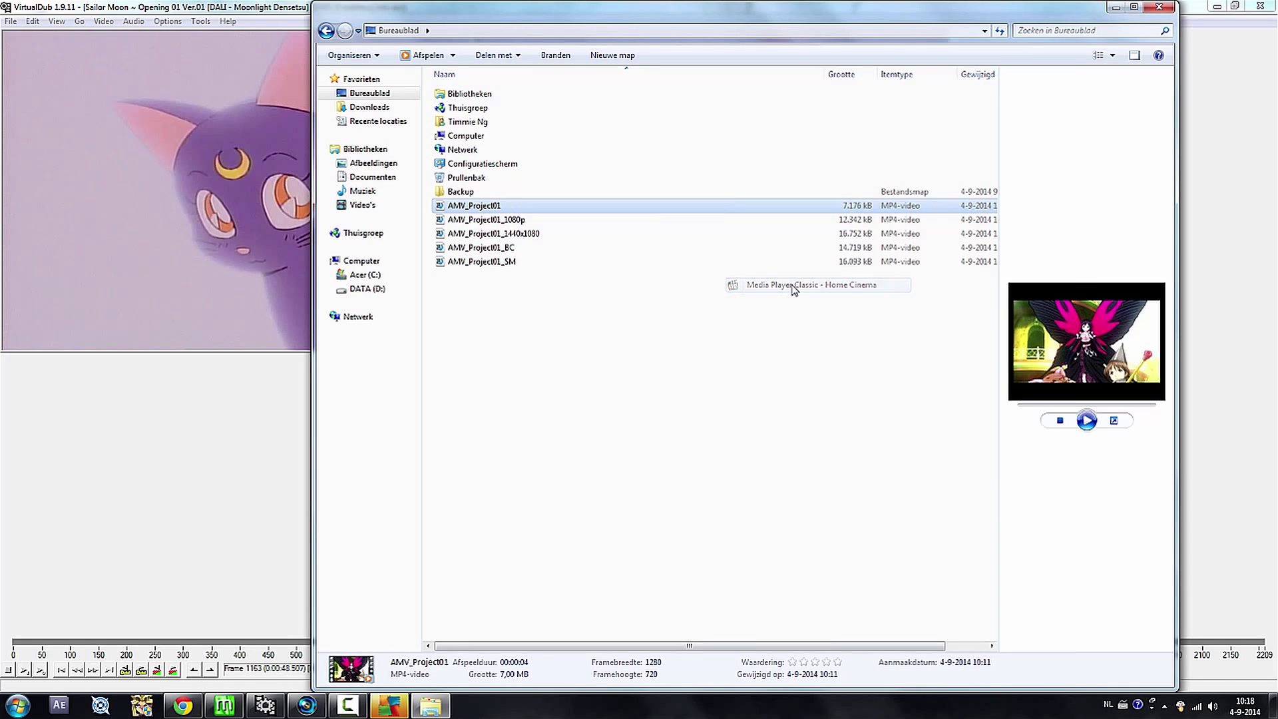
{"action": "right_click", "coordinate": [653, 261]}
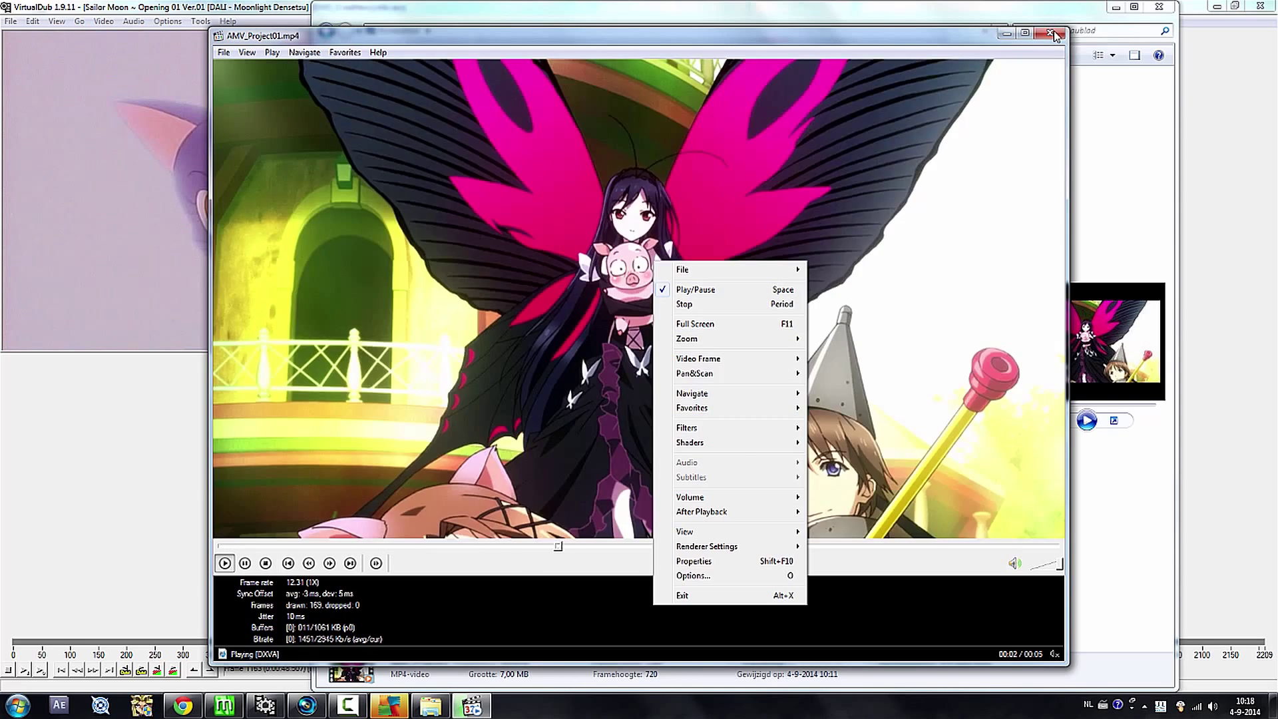
{"action": "left_click", "coordinate": [1050, 32]}
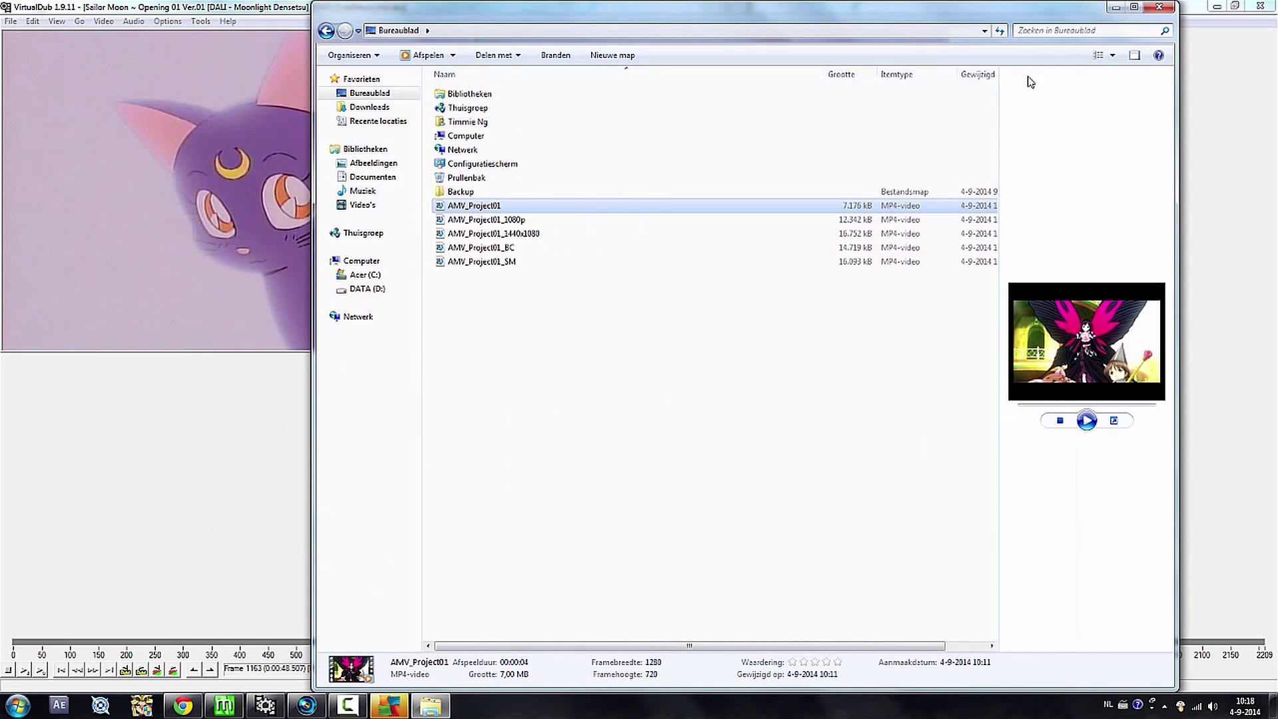
- Play the rendered AMV_Project01_1080p video in Media Player Classic, close the player and clear the file selection
{"action": "right_click", "coordinate": [613, 223]}
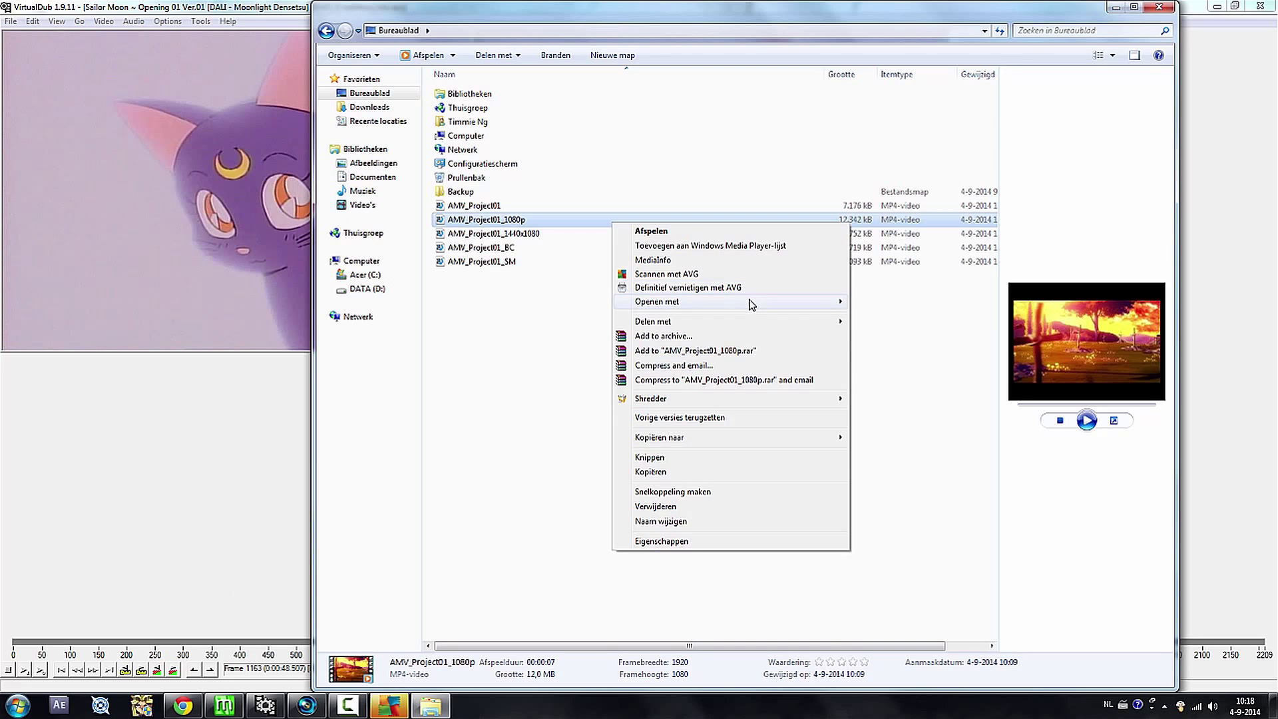
{"action": "mouse_move", "coordinate": [747, 302]}
{"action": "left_click", "coordinate": [922, 303]}
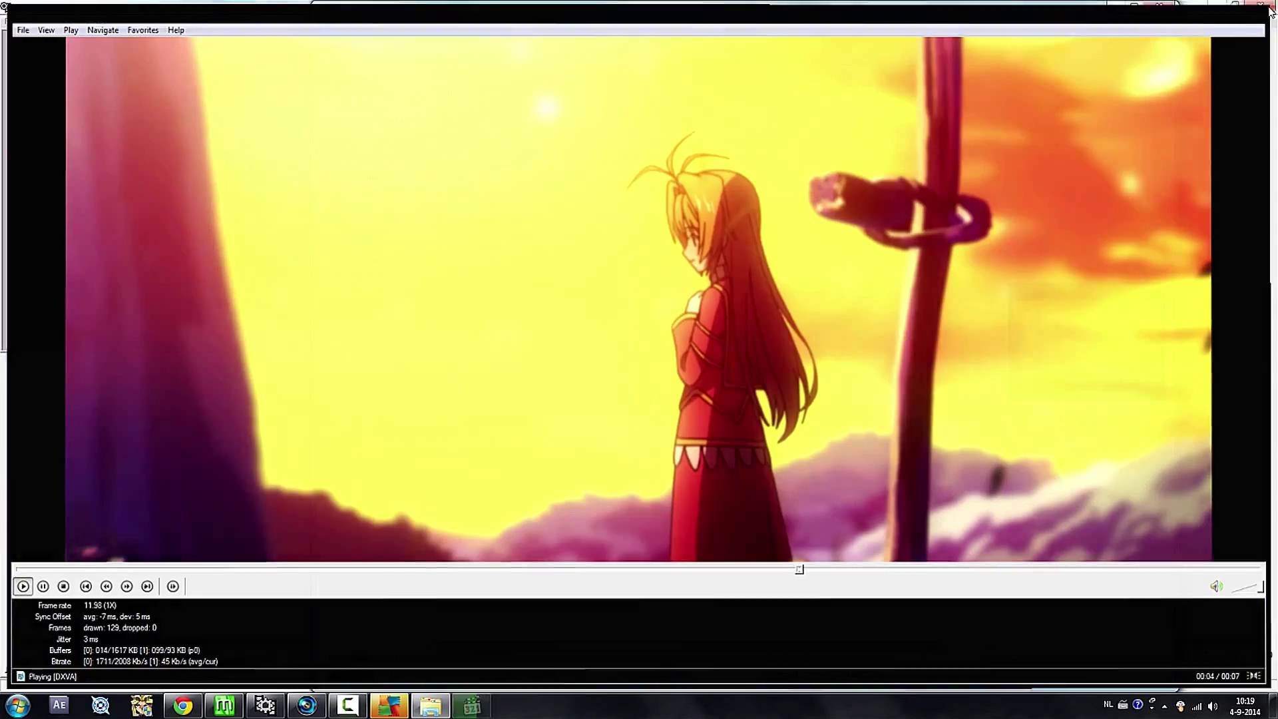
{"action": "left_click", "coordinate": [1269, 8]}
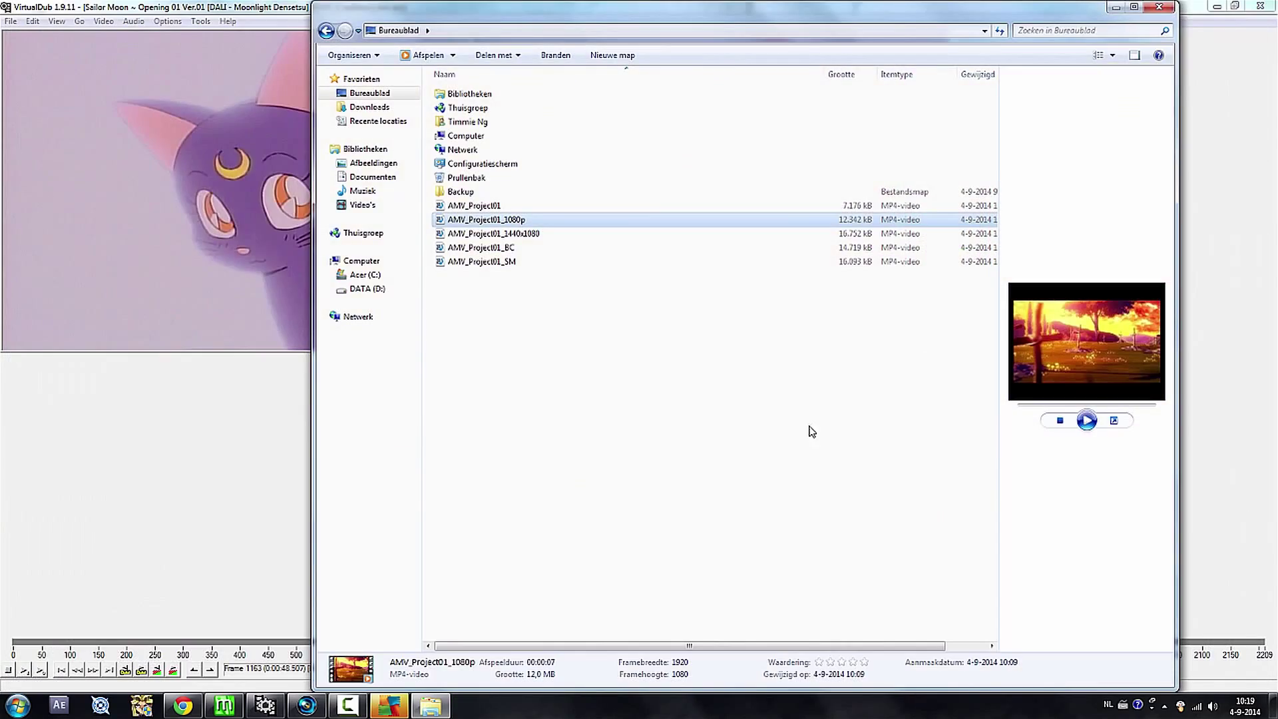
{"action": "left_click", "coordinate": [630, 408]}
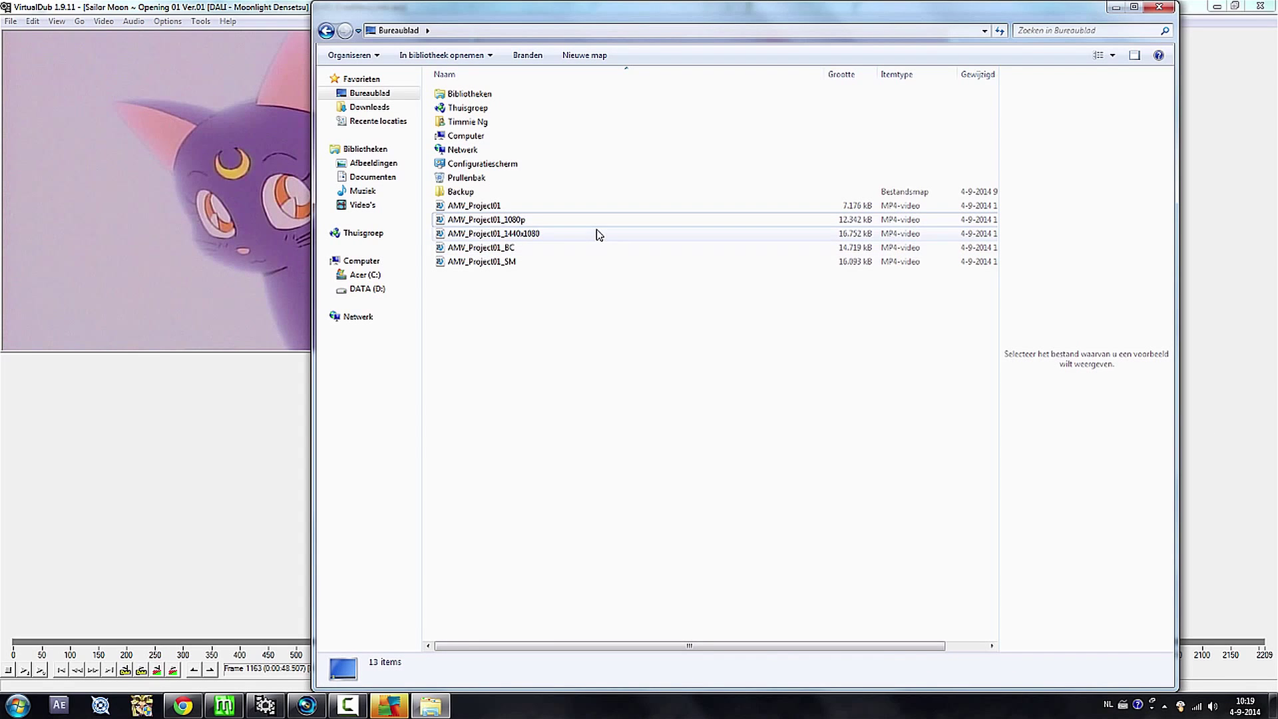
- Play the rendered AMV_Project01_SM video in Media Player Classic, close it and return to Vegas Pro
{"action": "right_click", "coordinate": [547, 261]}
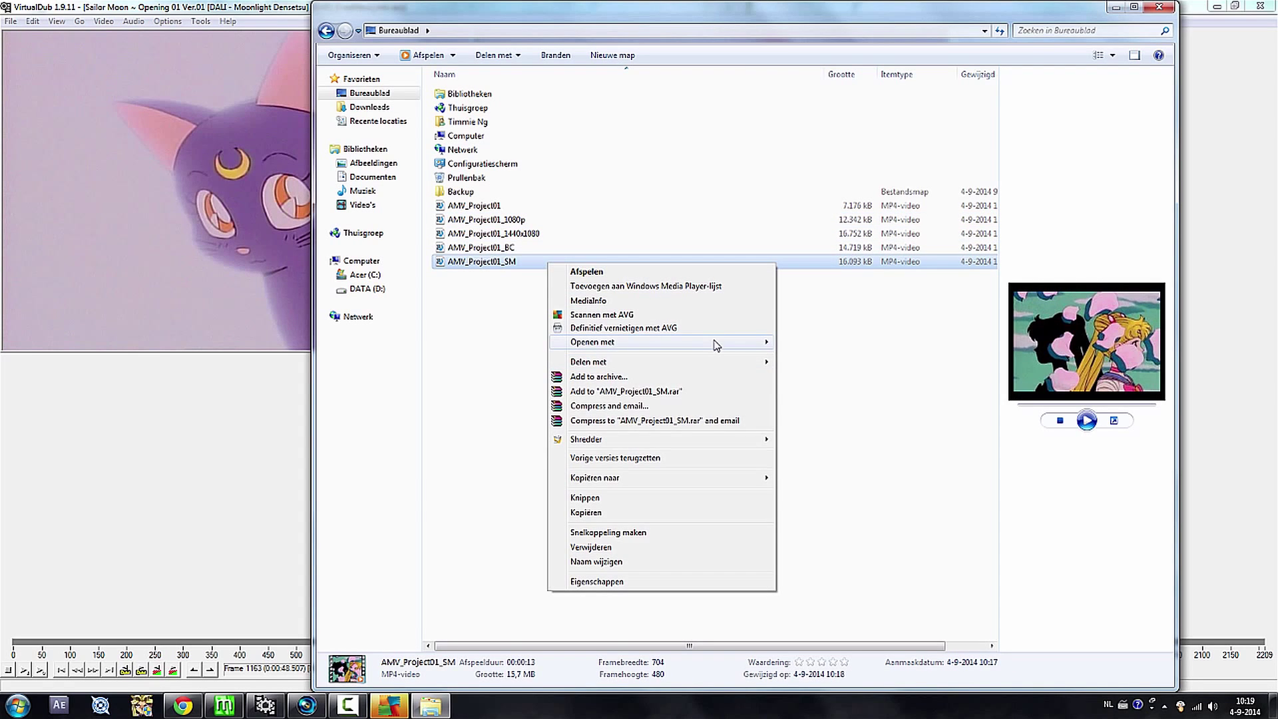
{"action": "mouse_move", "coordinate": [758, 342]}
{"action": "left_click", "coordinate": [810, 344]}
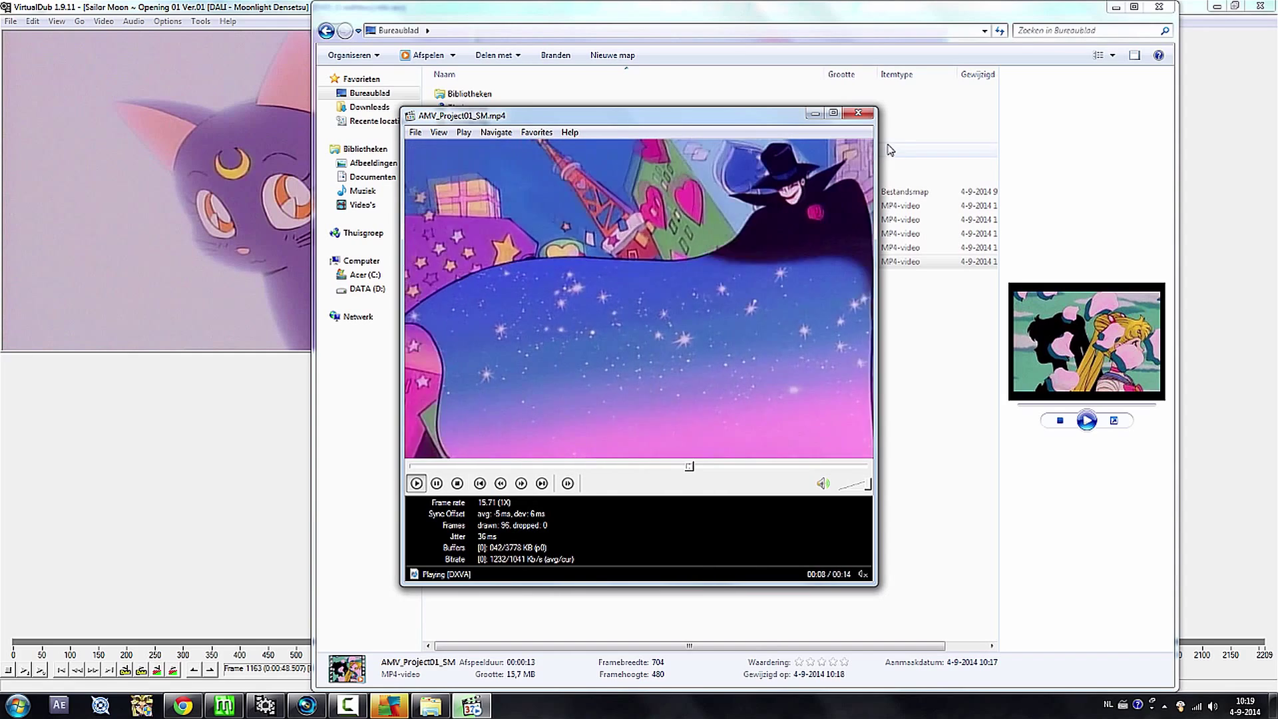
{"action": "left_click", "coordinate": [862, 113]}
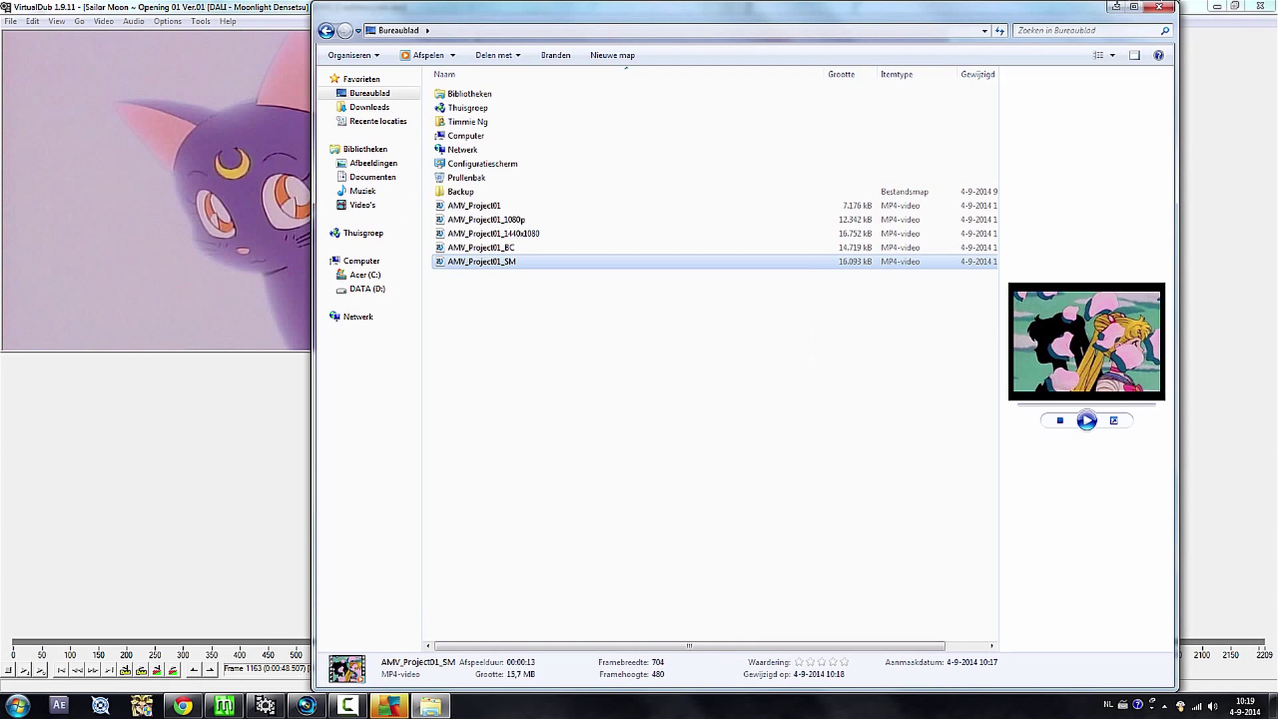
{"action": "left_click", "coordinate": [1116, 7]}
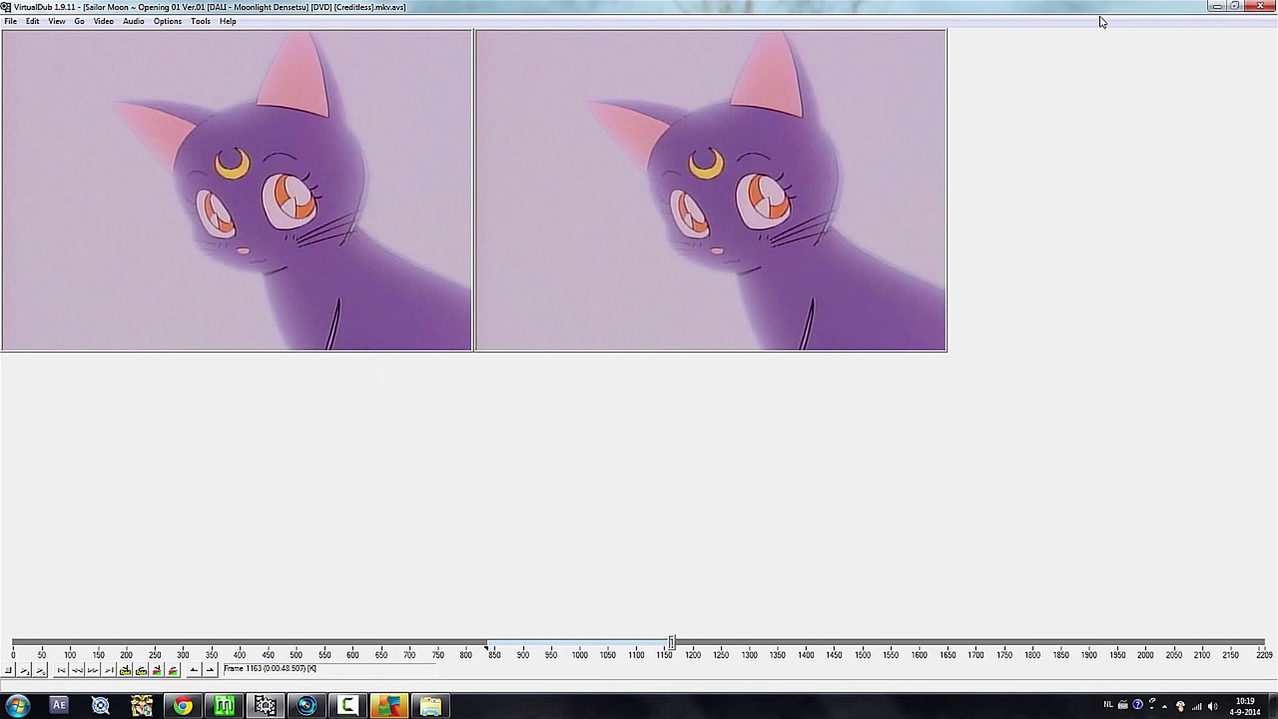
{"action": "left_click", "coordinate": [293, 704]}
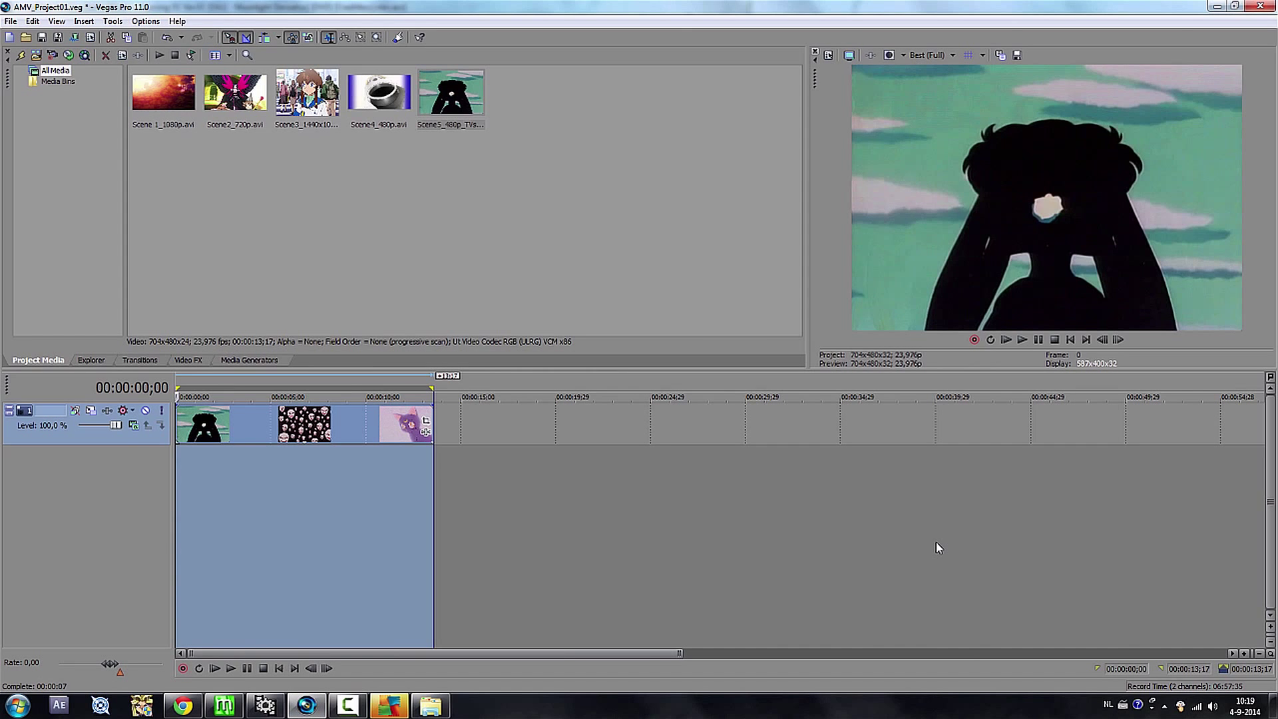